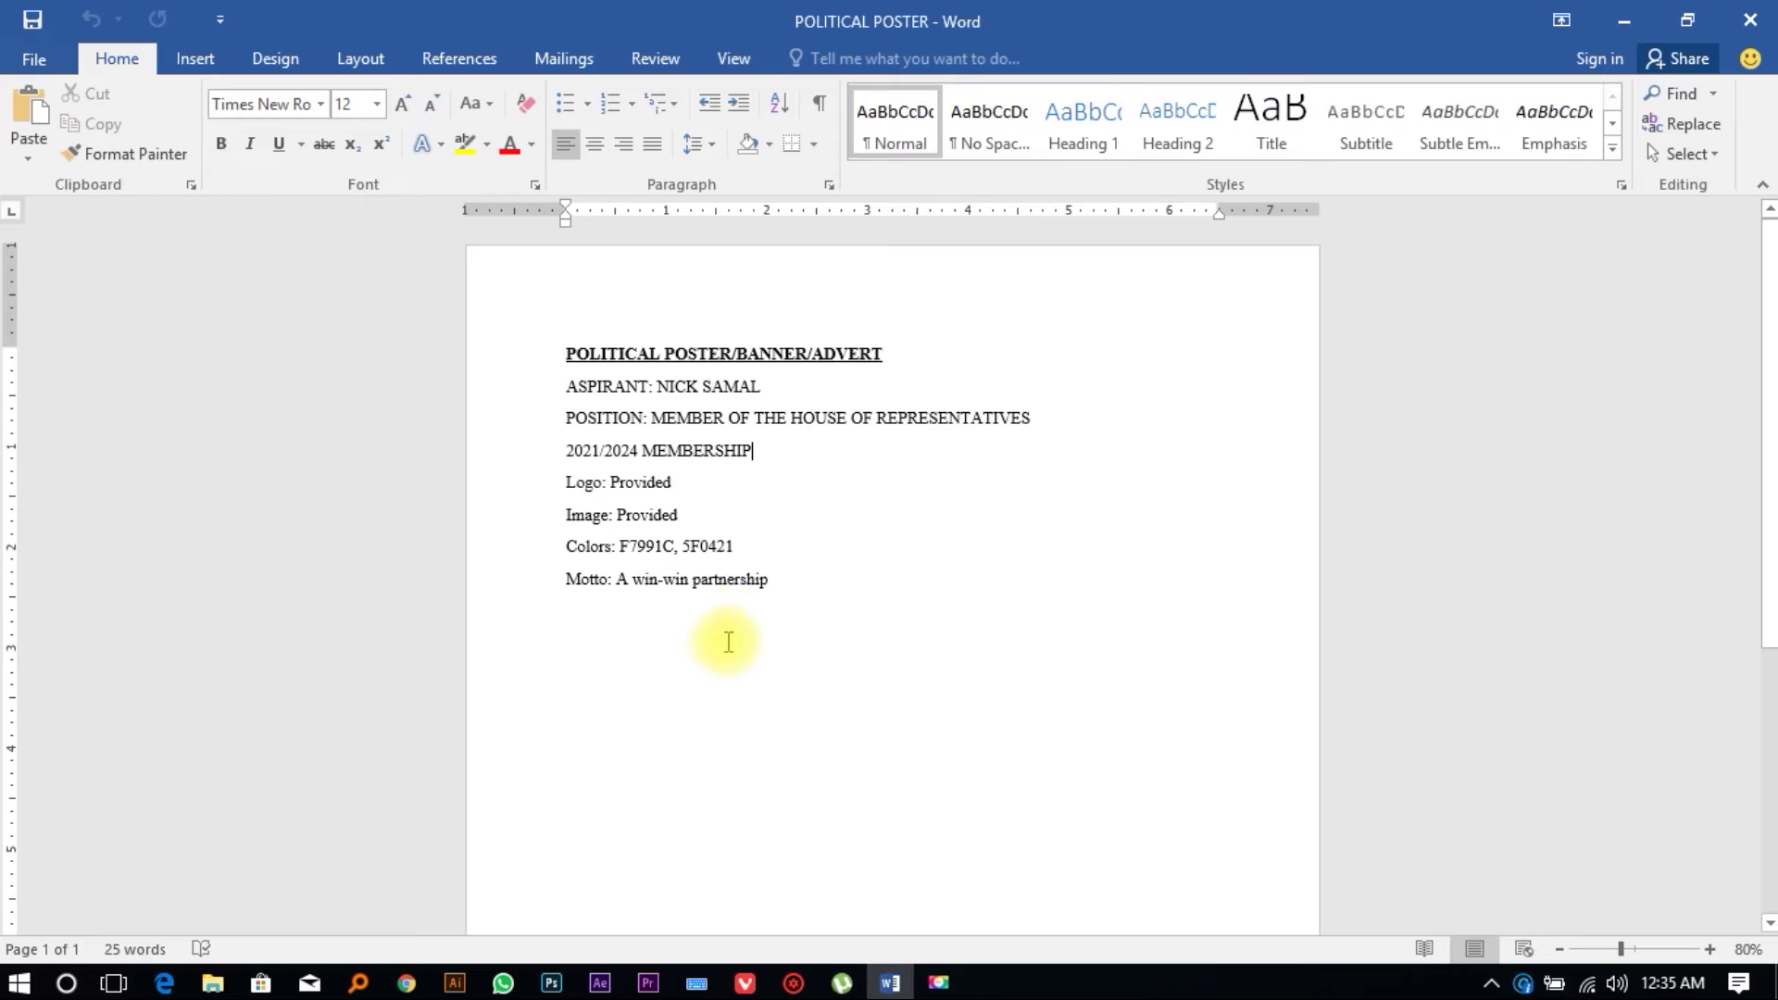
Step: Review the political poster brief, and view the supplied man-happy-expression photo from the "Creating a political poster" folder
scroll(790, 463, up, 2)
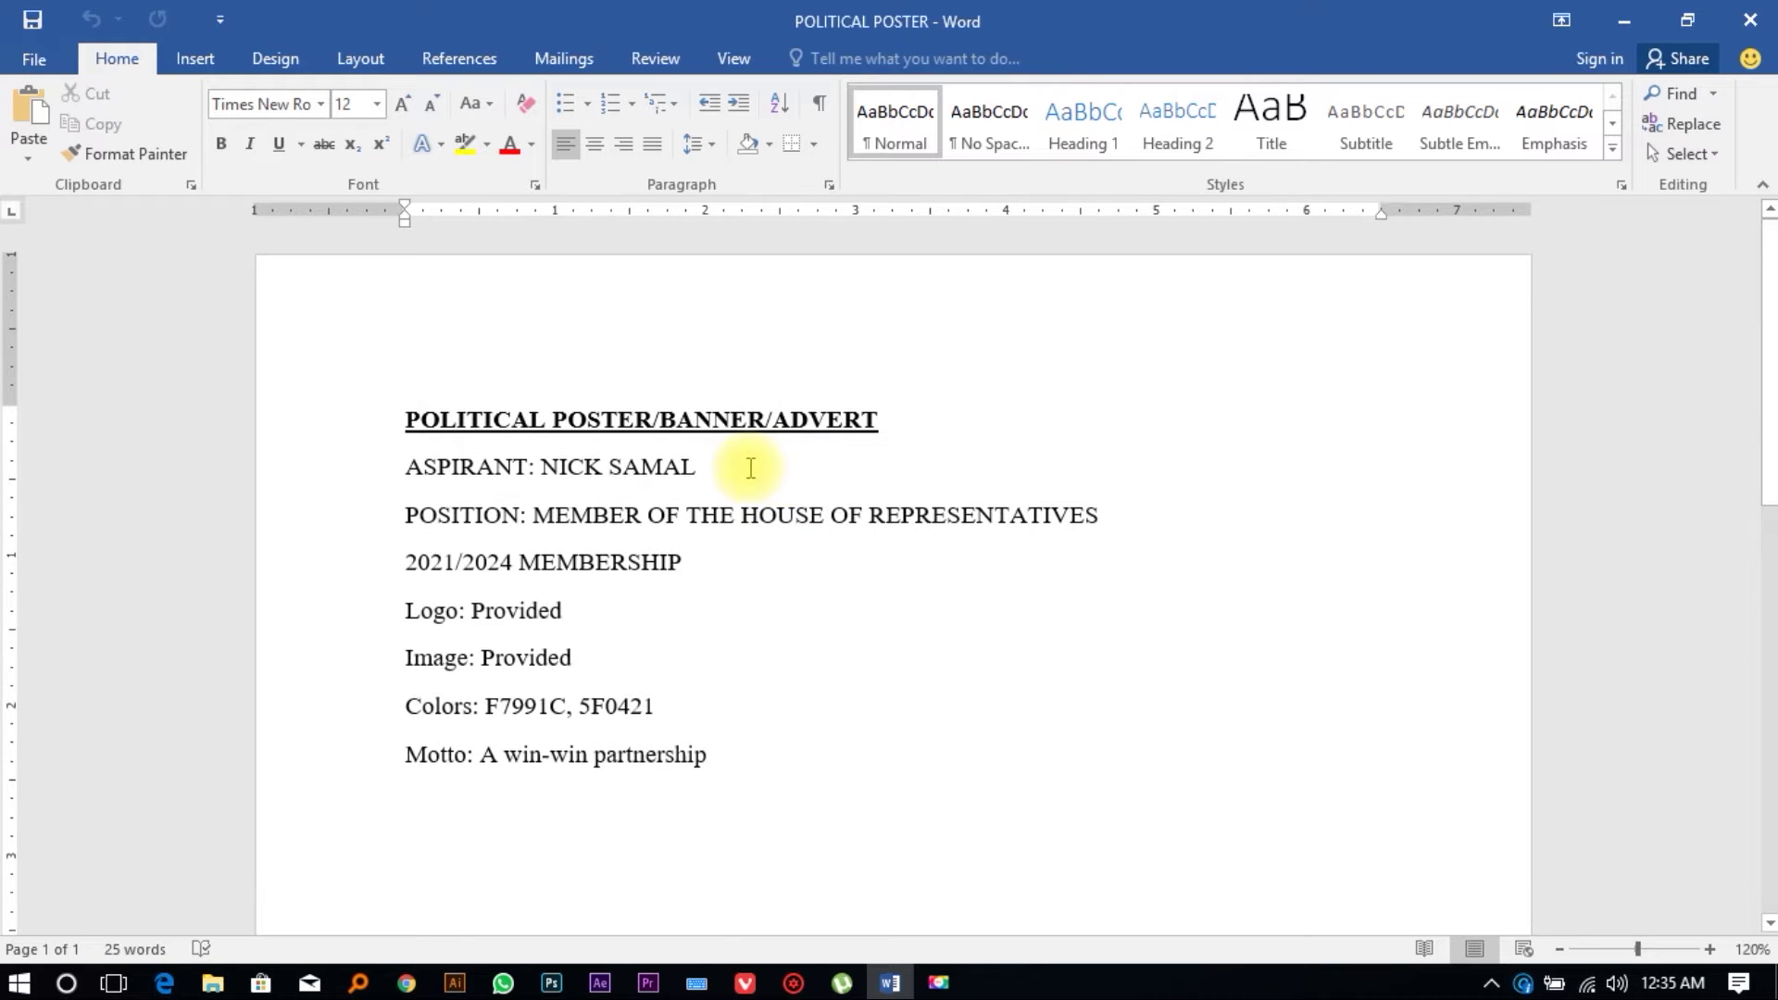
scroll(727, 496, down, 1)
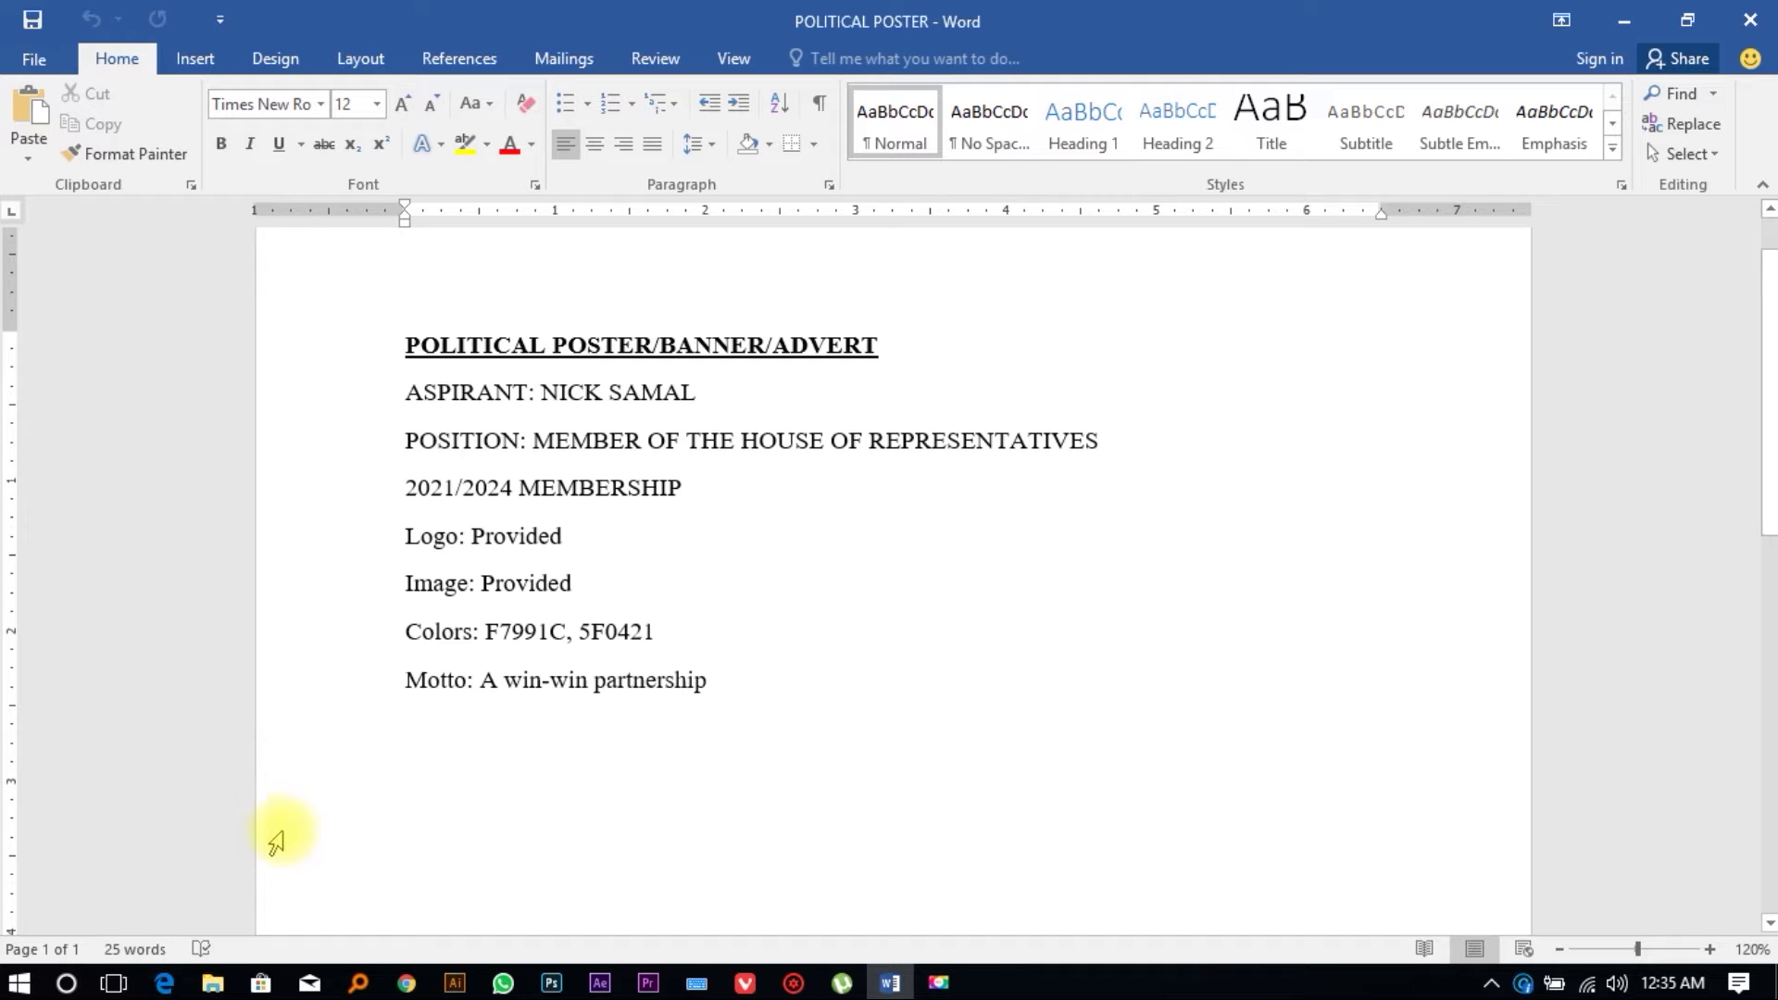
click(215, 980)
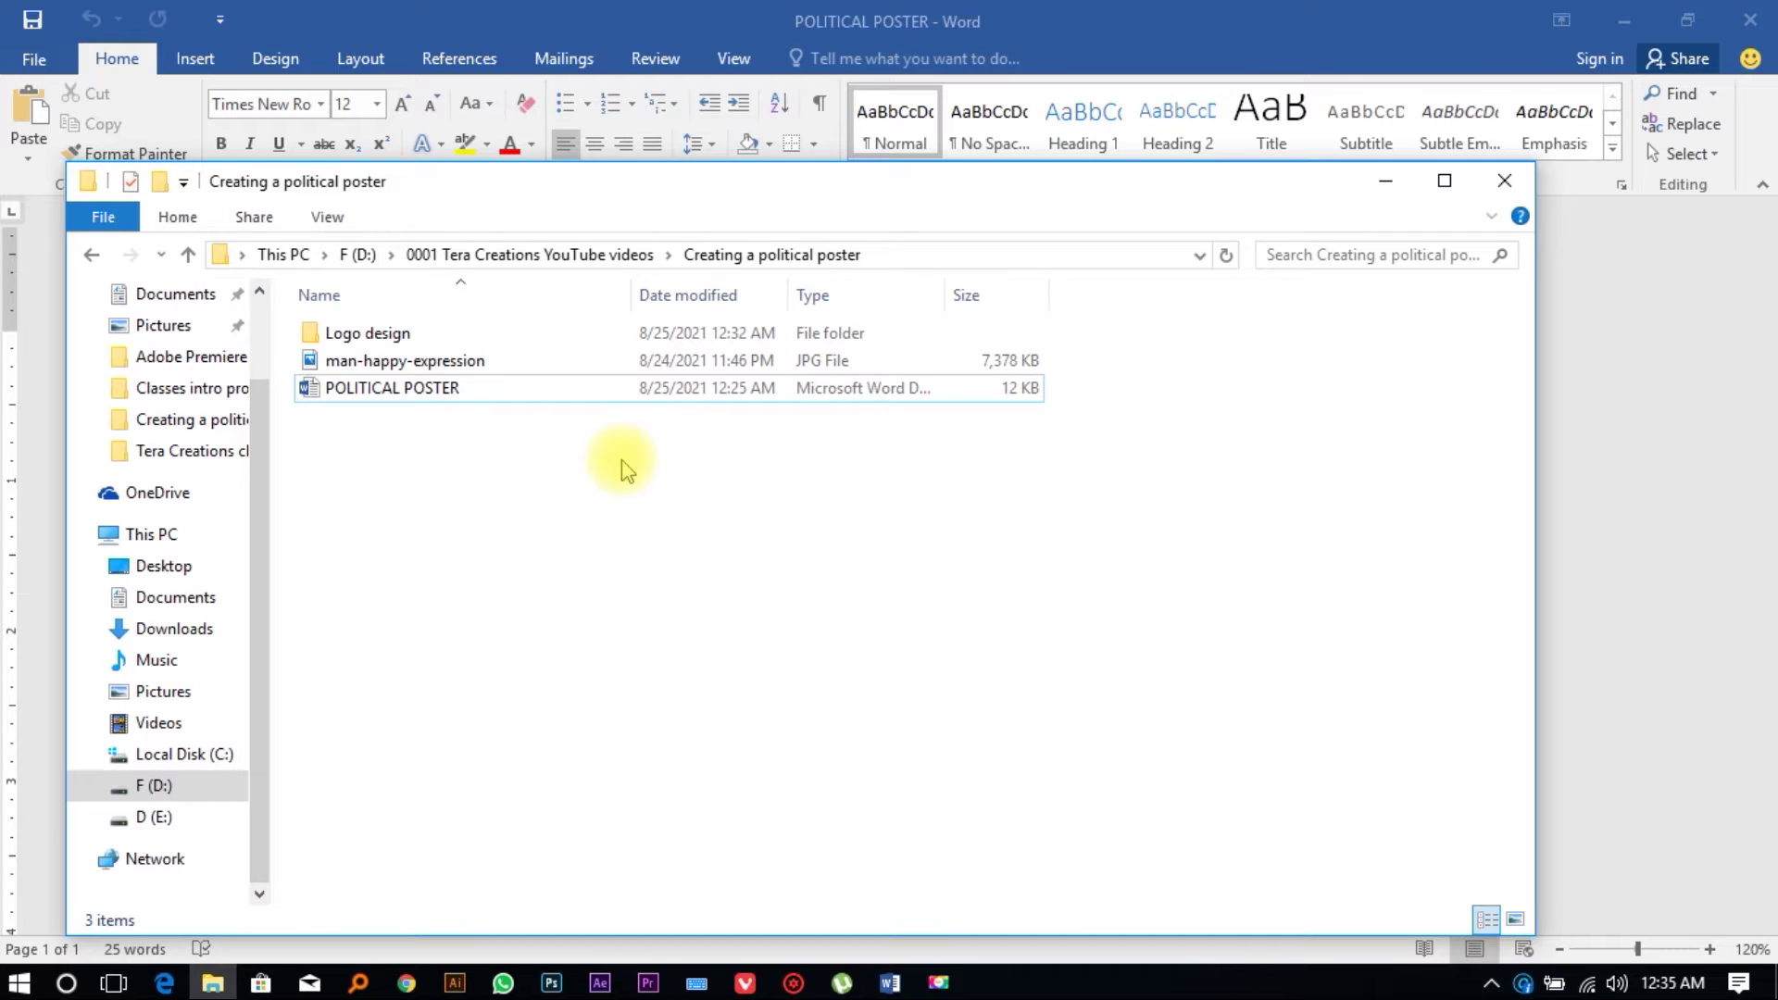
double_click(583, 363)
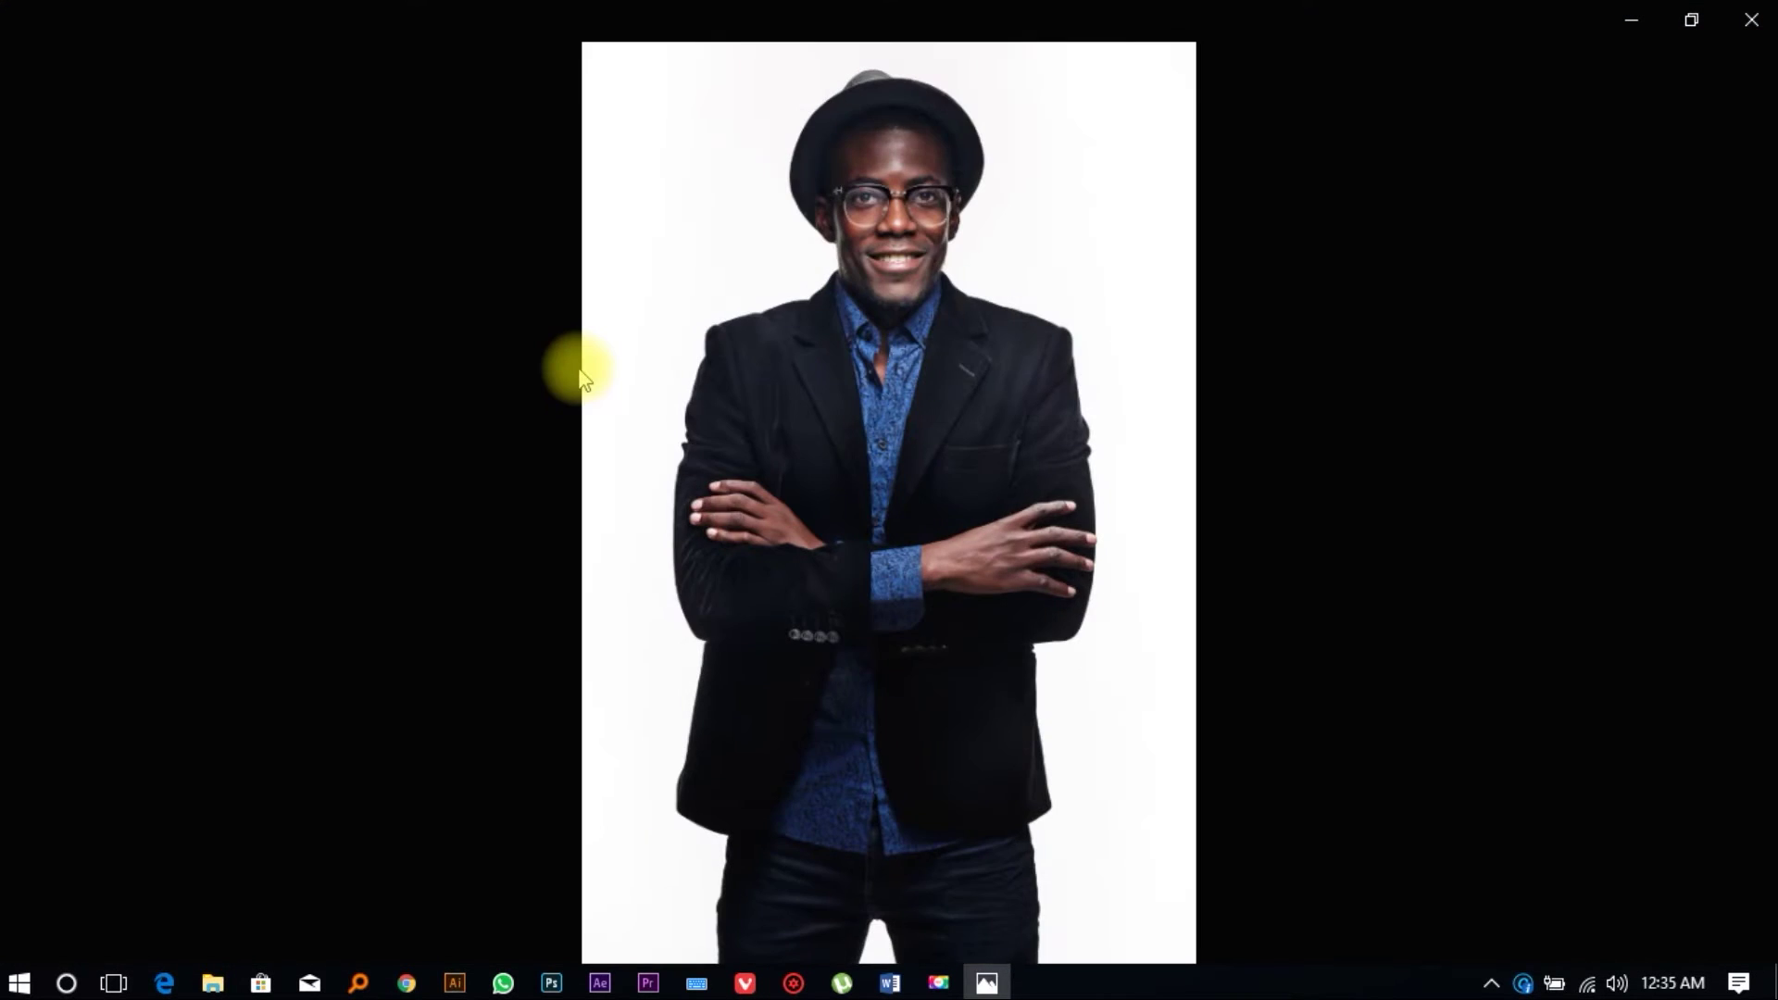
scroll(972, 264, up, 2)
drag(798, 281, 805, 453)
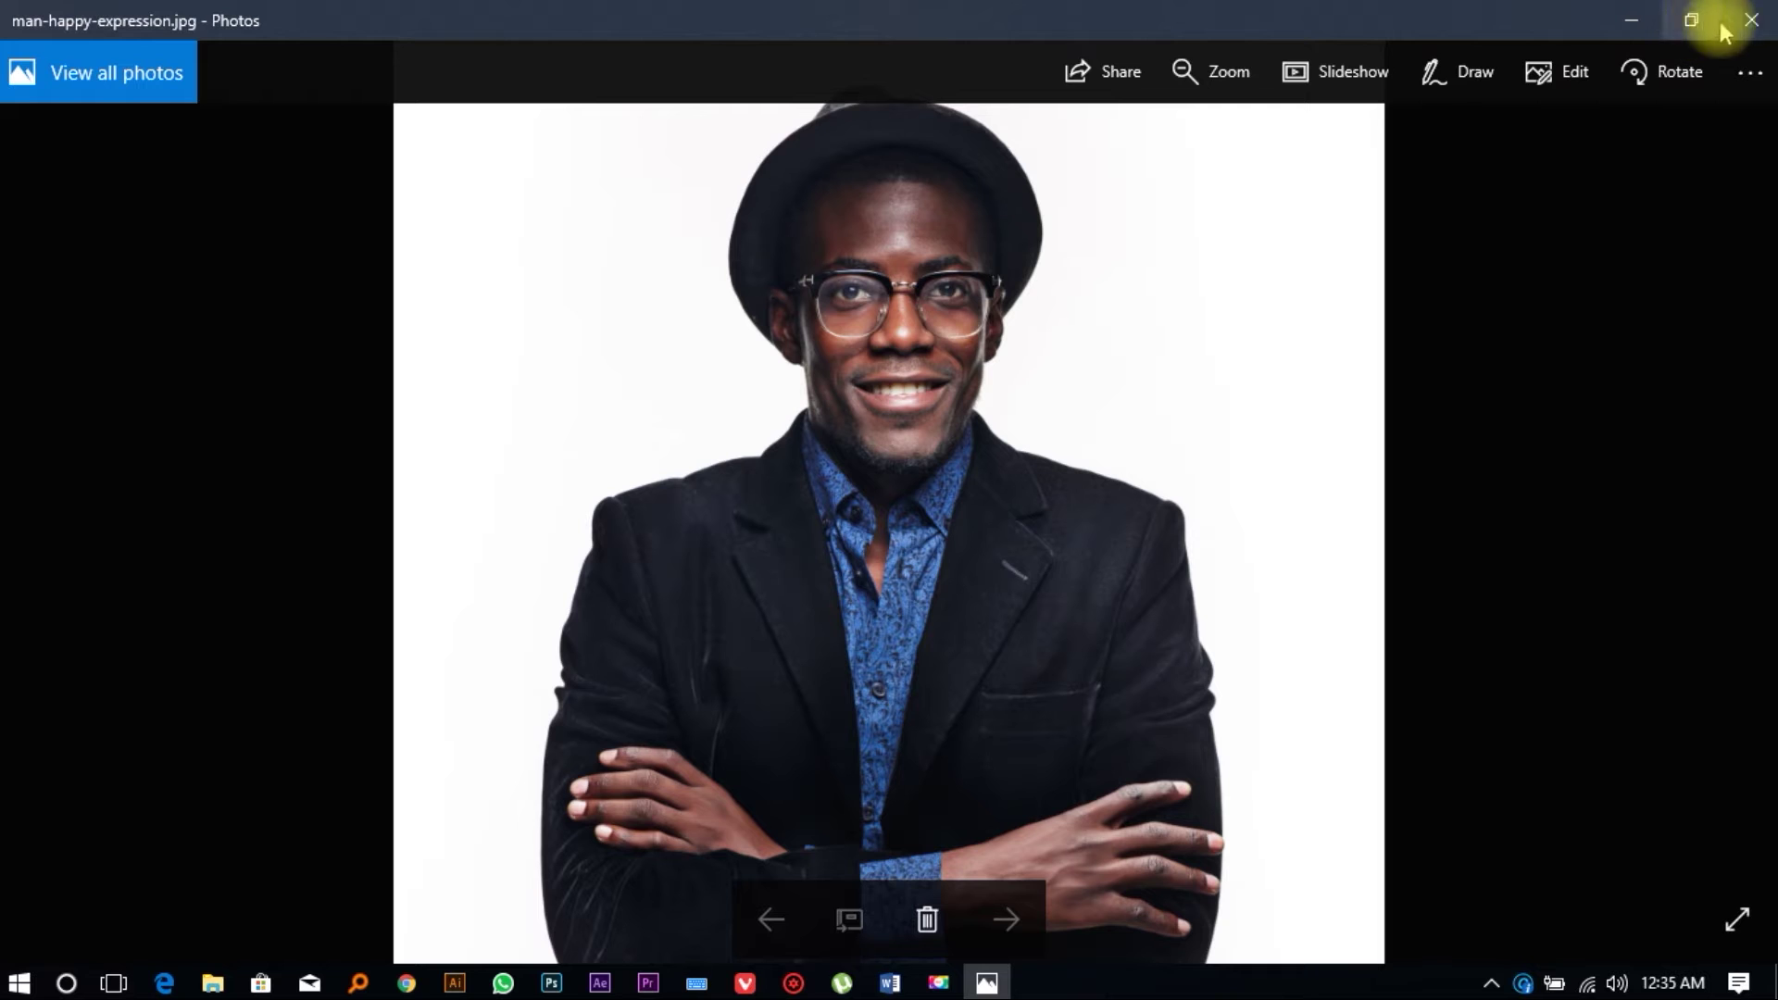
click(1753, 25)
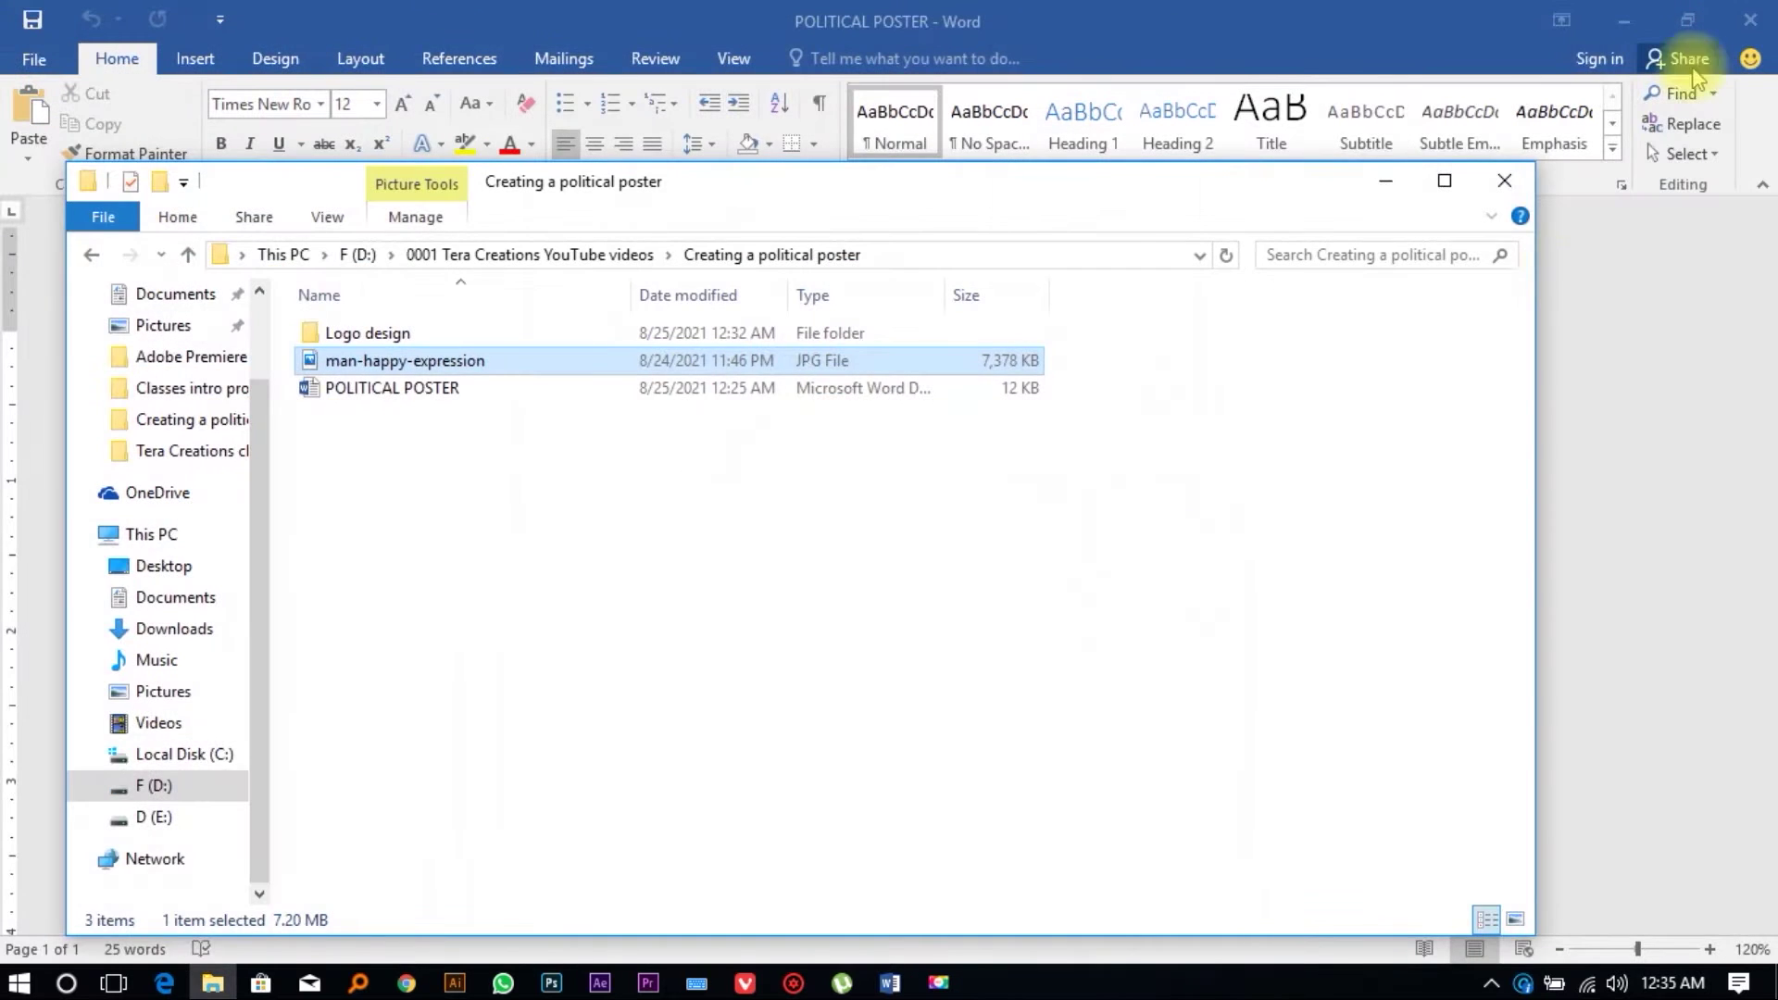
click(1574, 308)
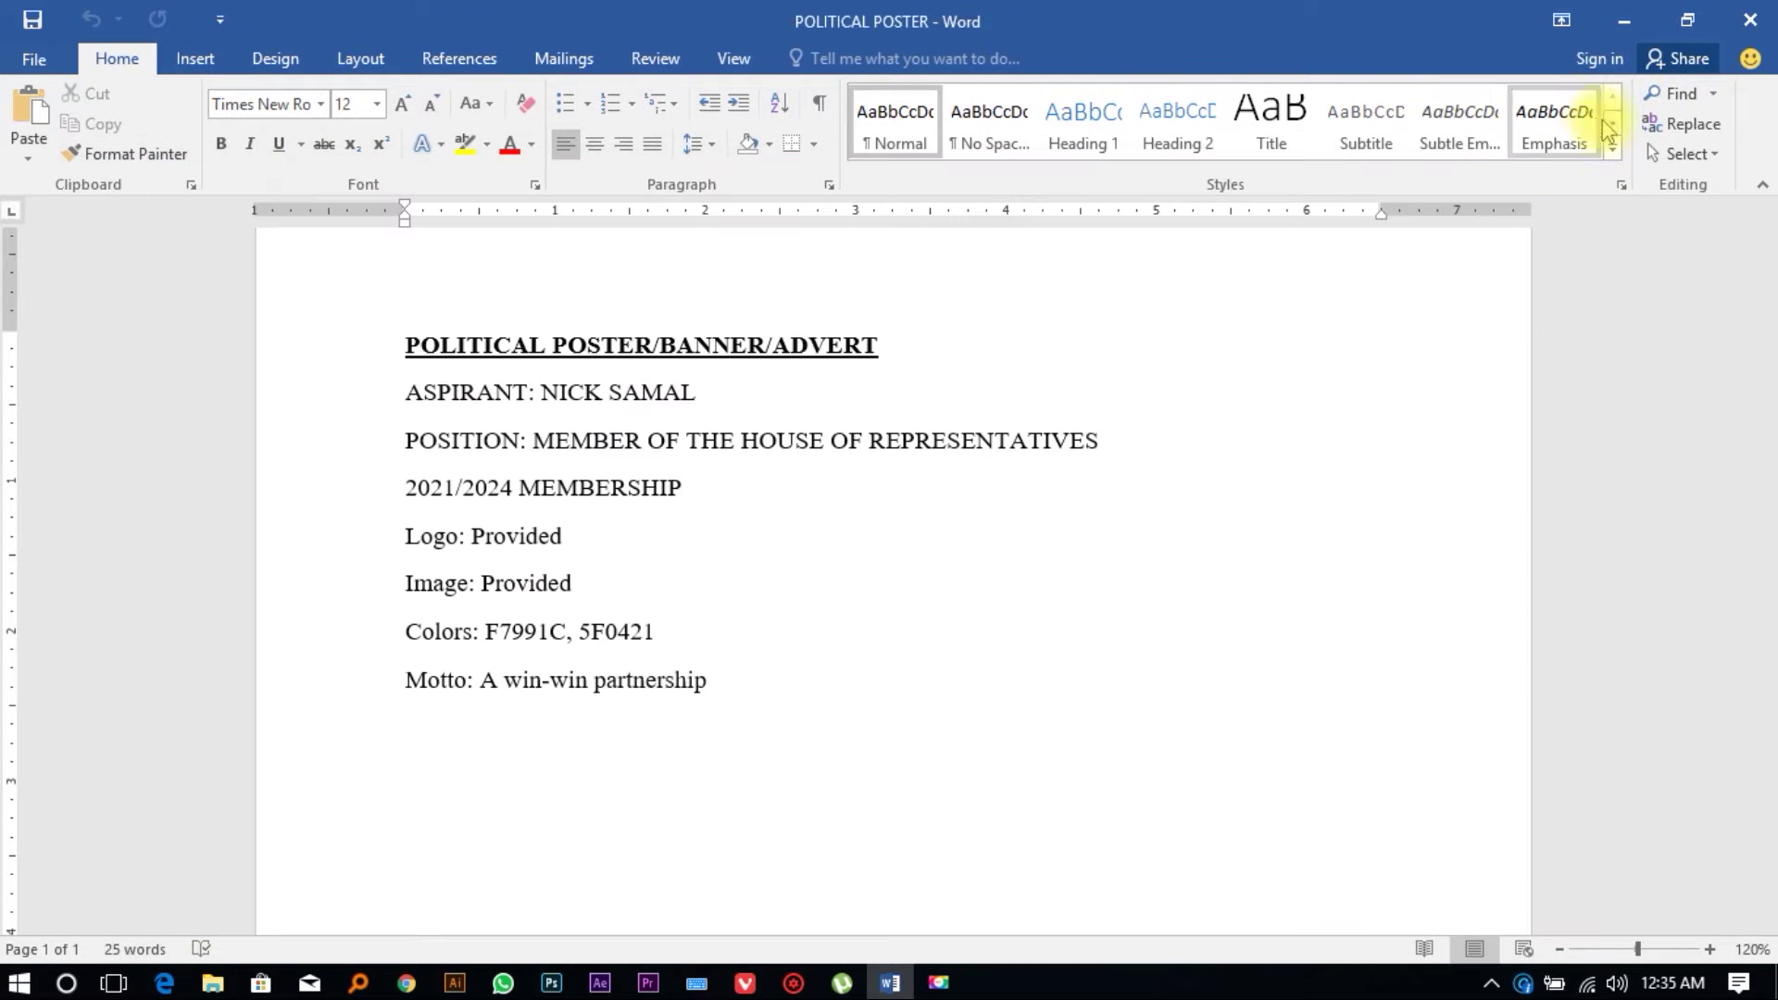
Step: Minimise the Word brief and close the flame company logo document in Photoshop
click(1623, 21)
click(1626, 81)
click(1685, 16)
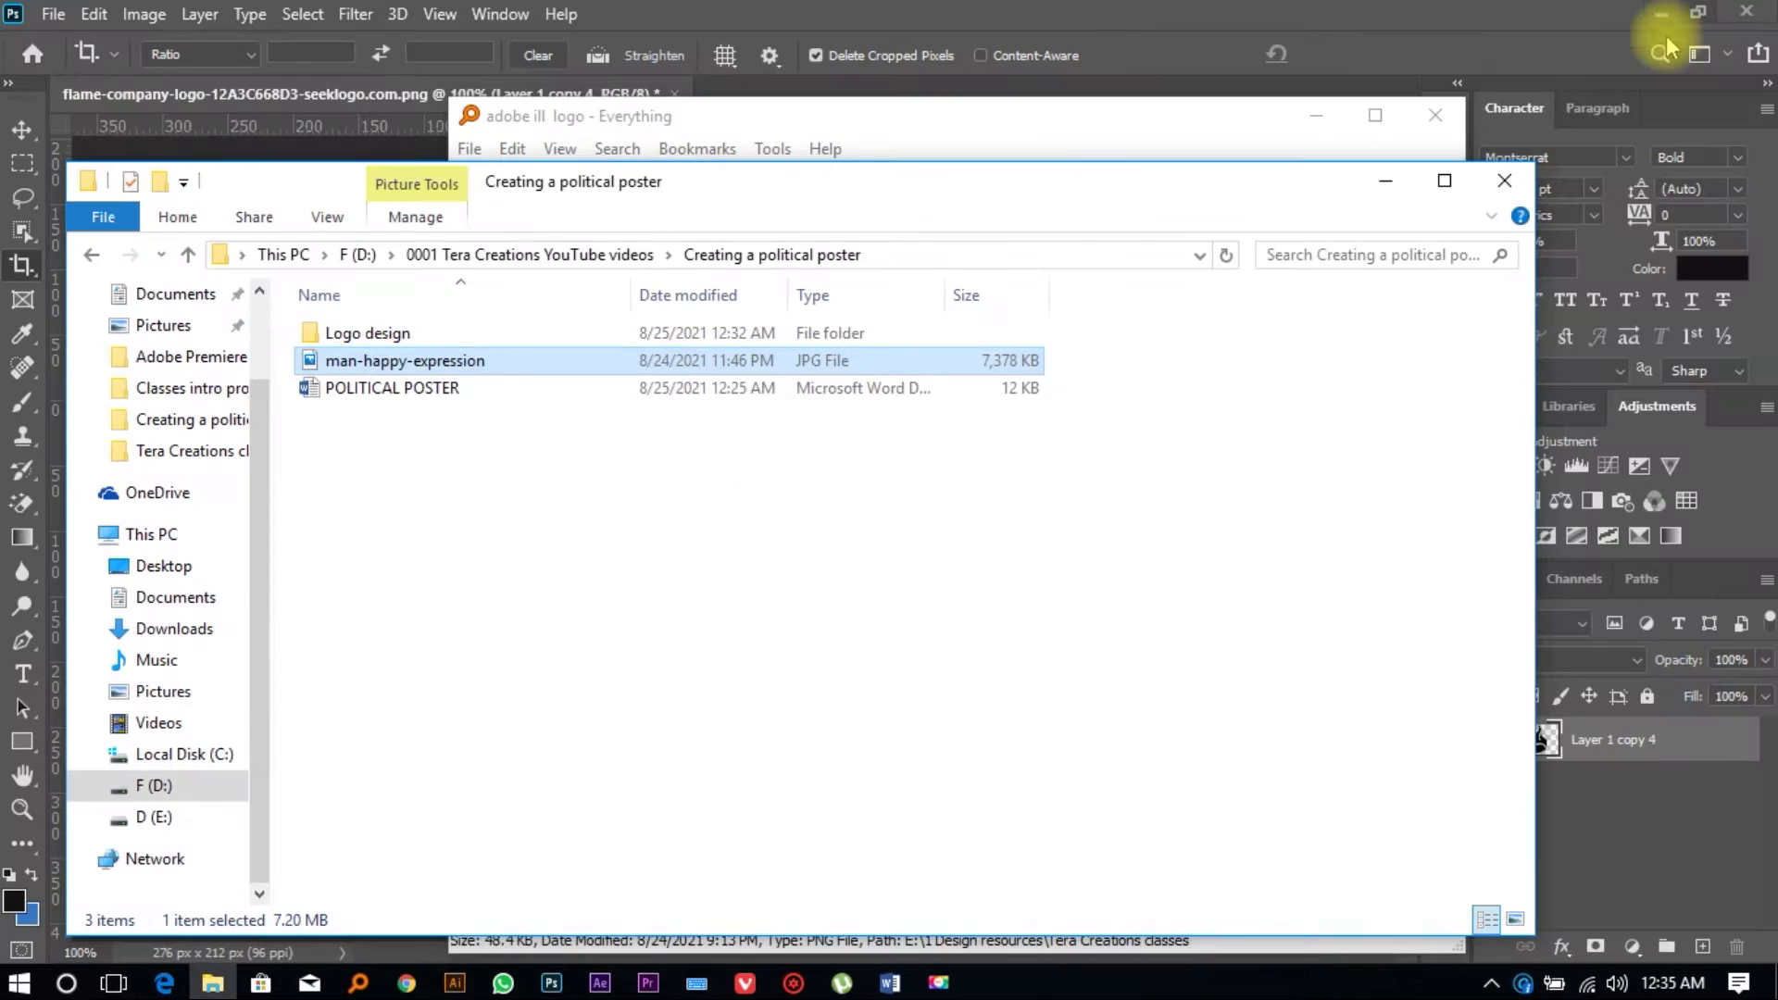
click(1590, 127)
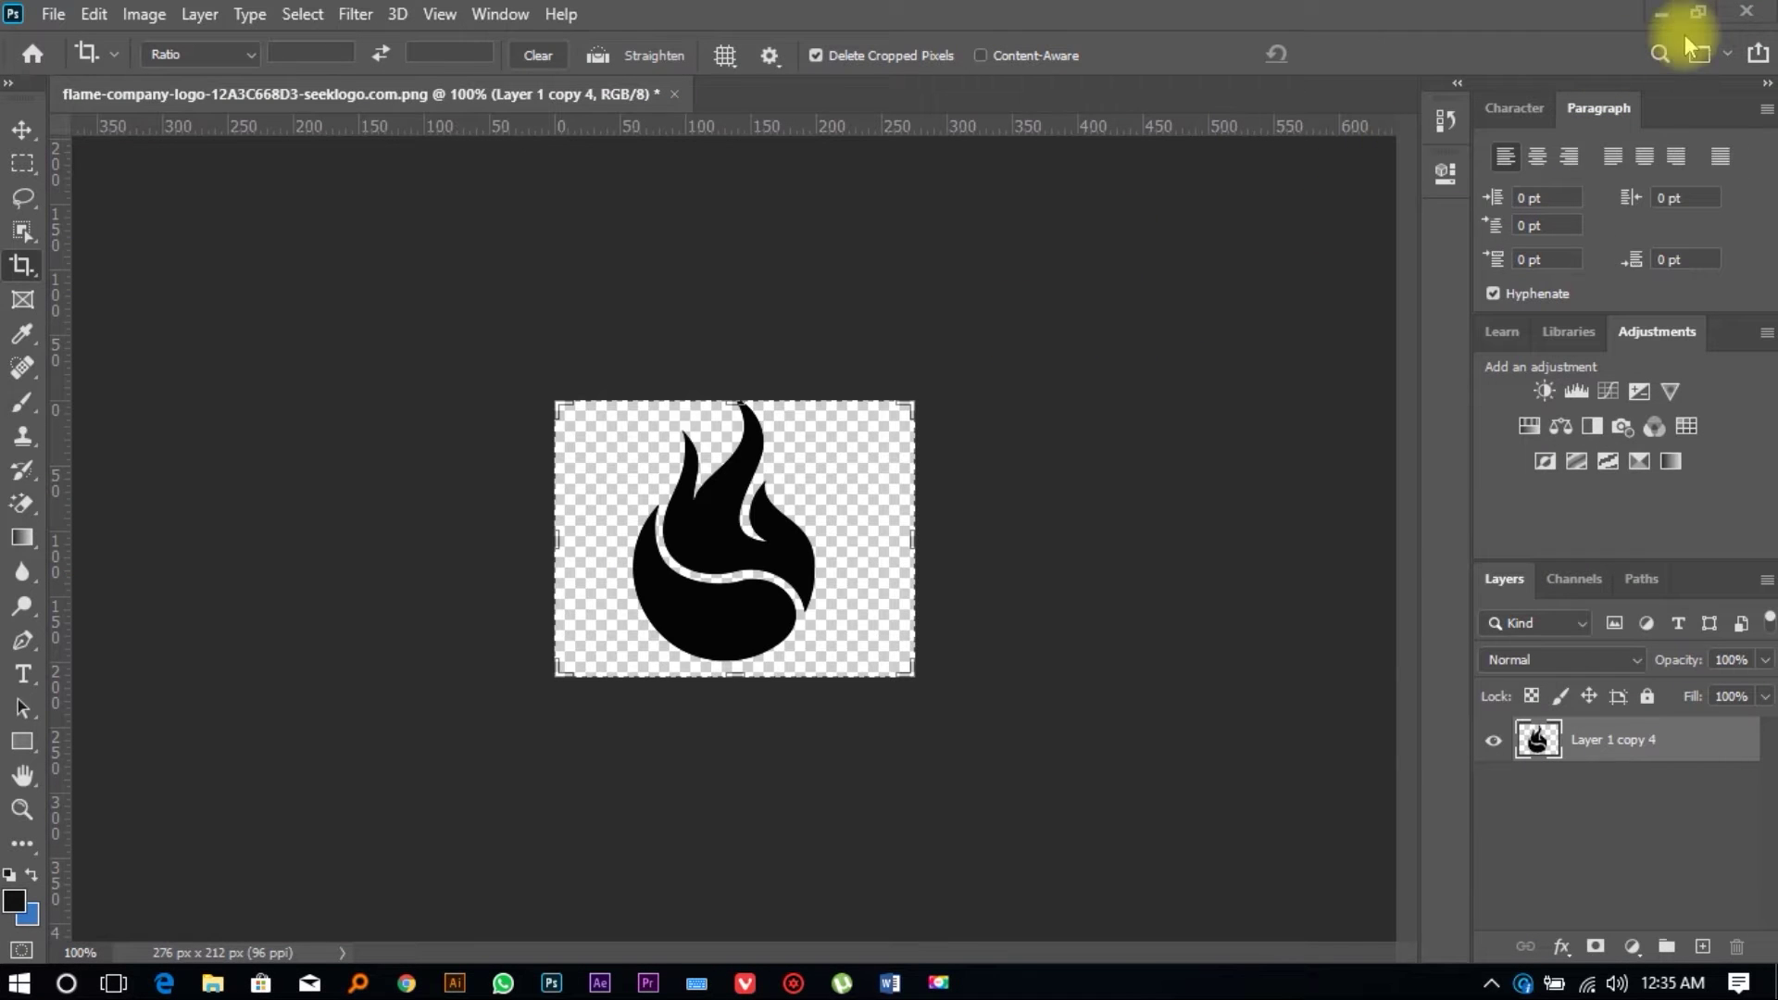
click(1747, 12)
click(850, 401)
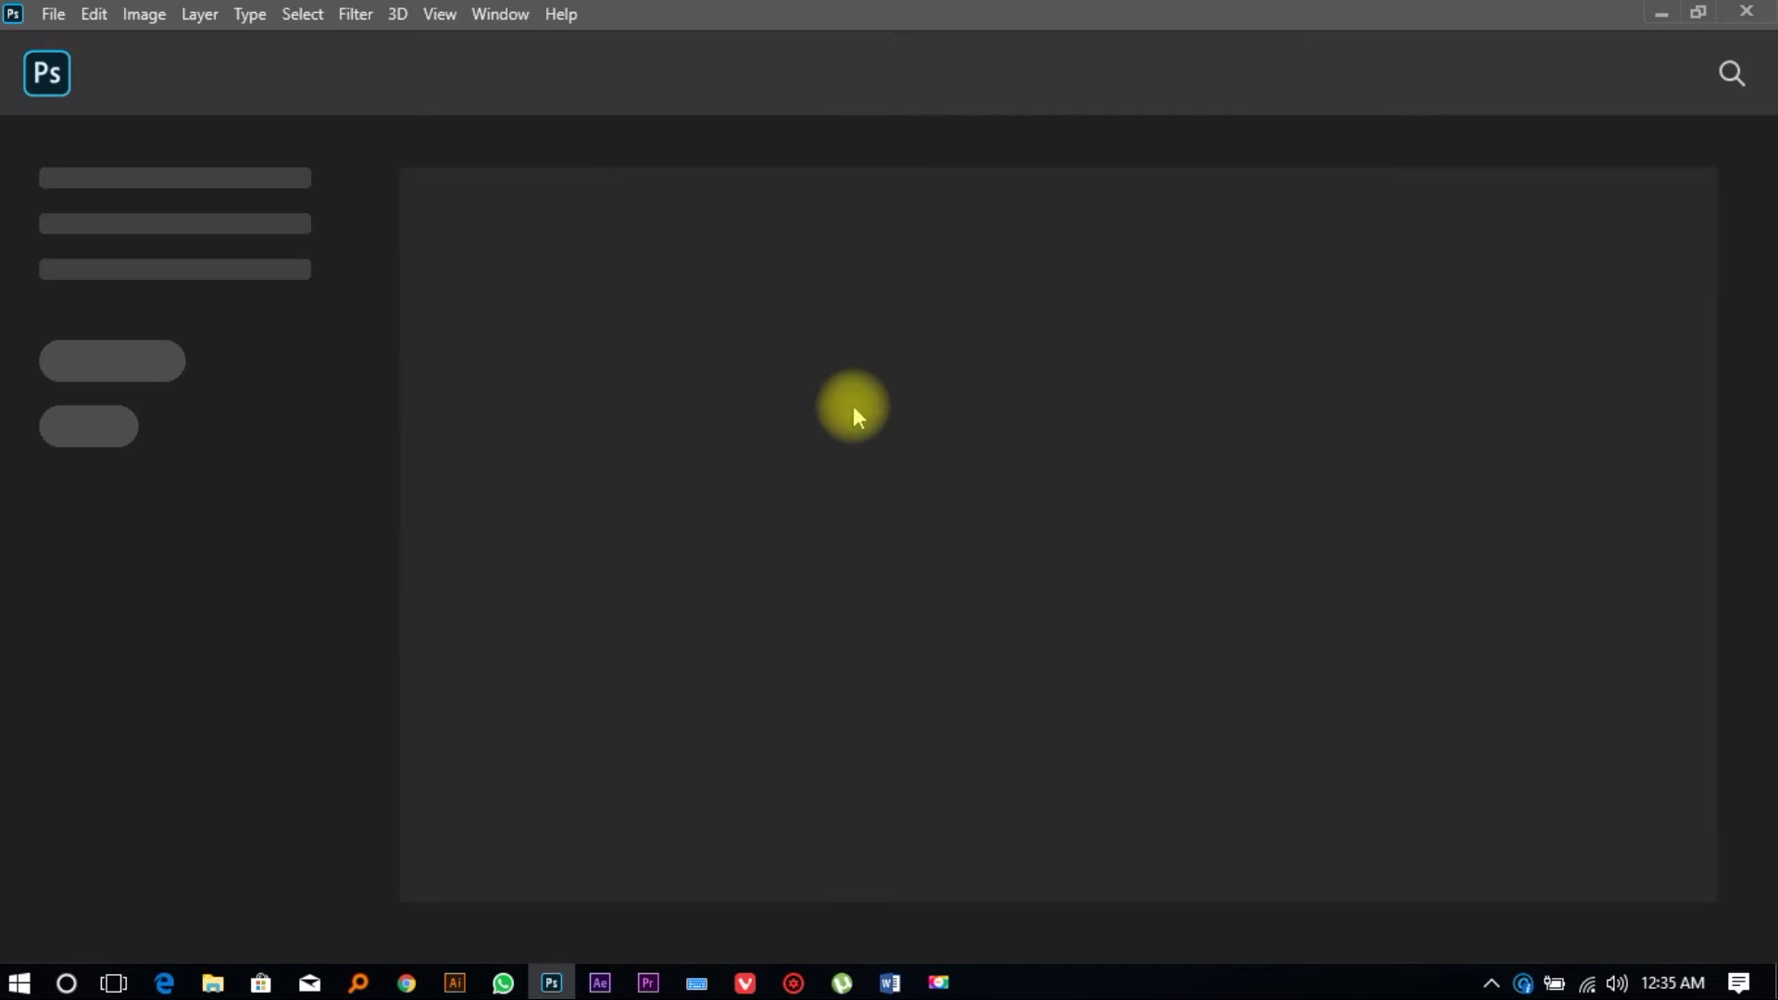
Step: Clear the desktop by minimising Photoshop and the "Creating a political poster" folder and closing the Everything search window
click(1637, 19)
click(1637, 19)
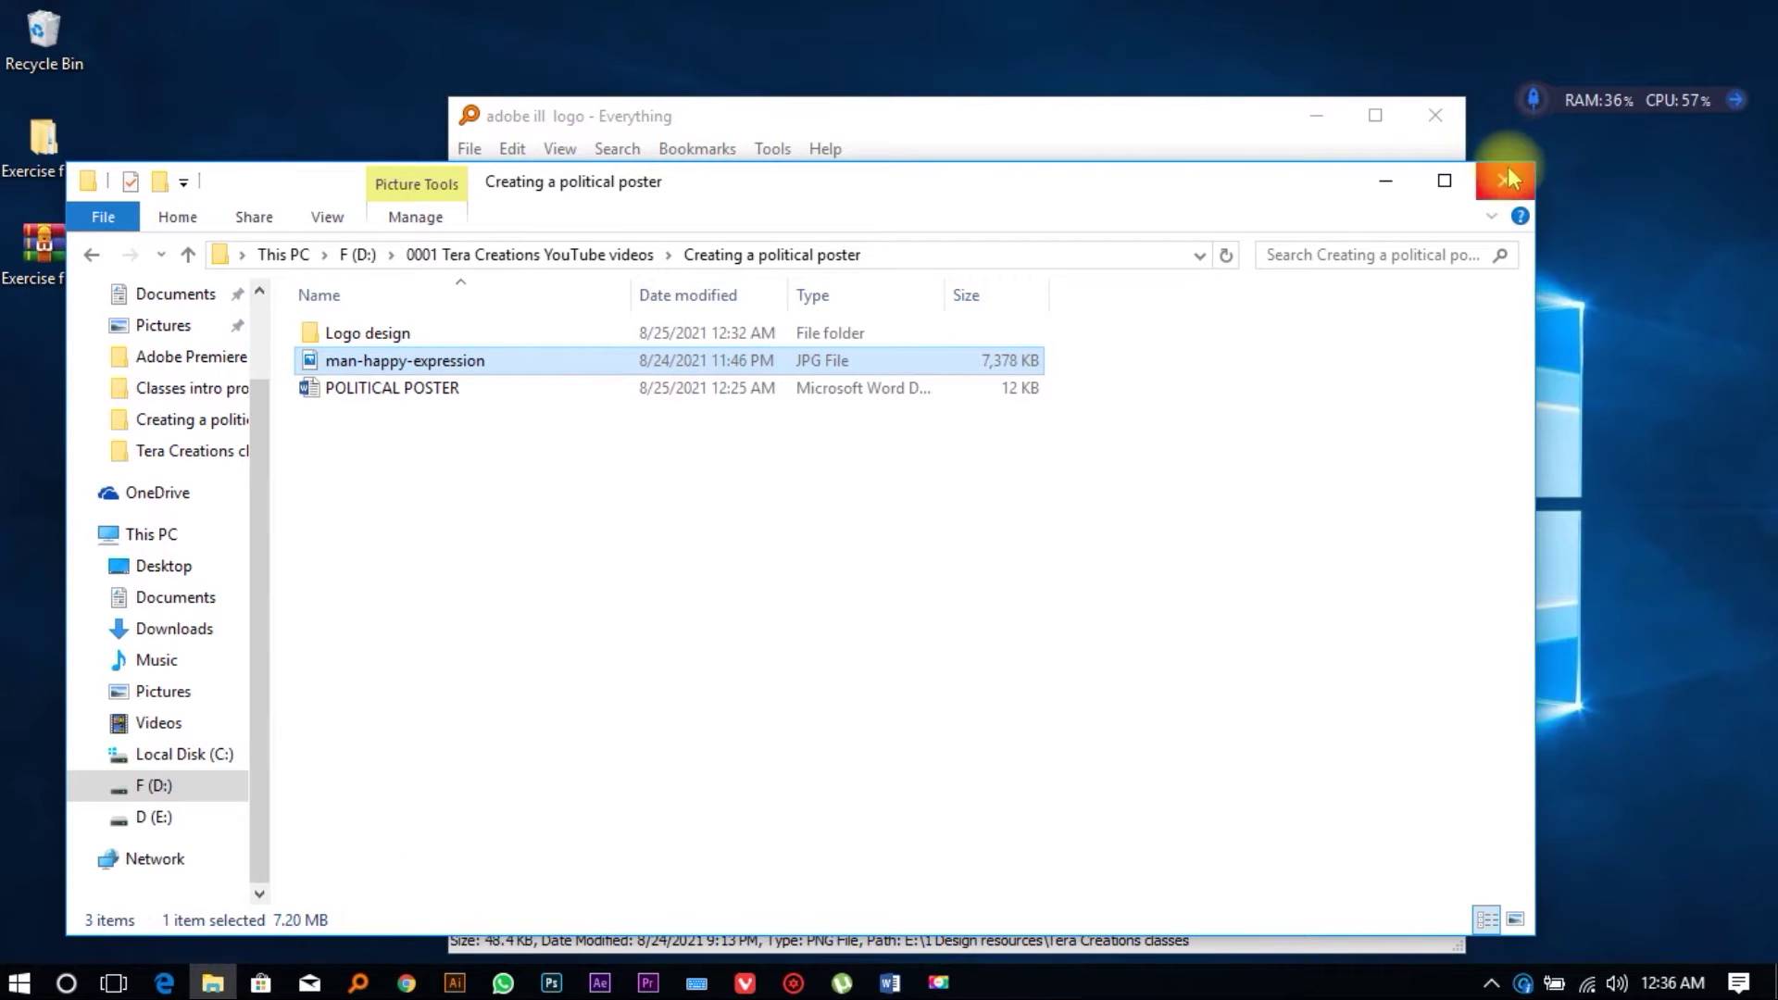
click(1402, 178)
click(1437, 118)
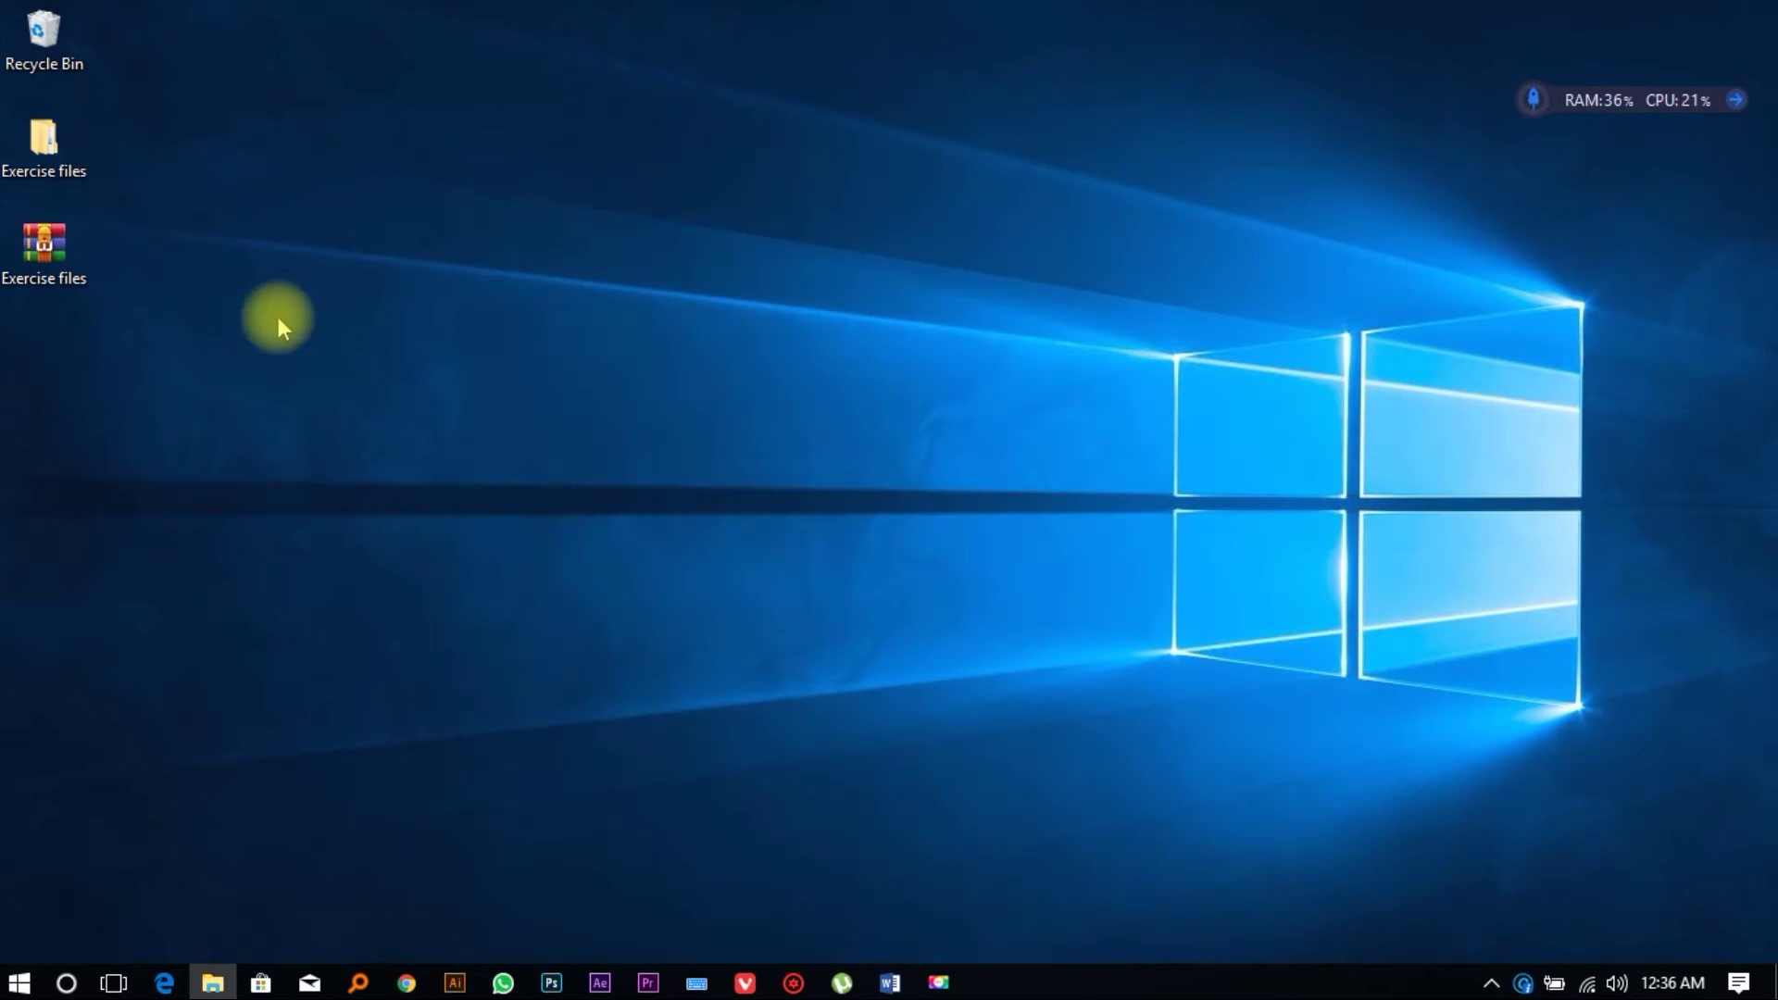
Step: Create a desktop folder named with the aspirant's first name followed by "poster"
right_click(421, 193)
mouse_move(509, 476)
click(750, 474)
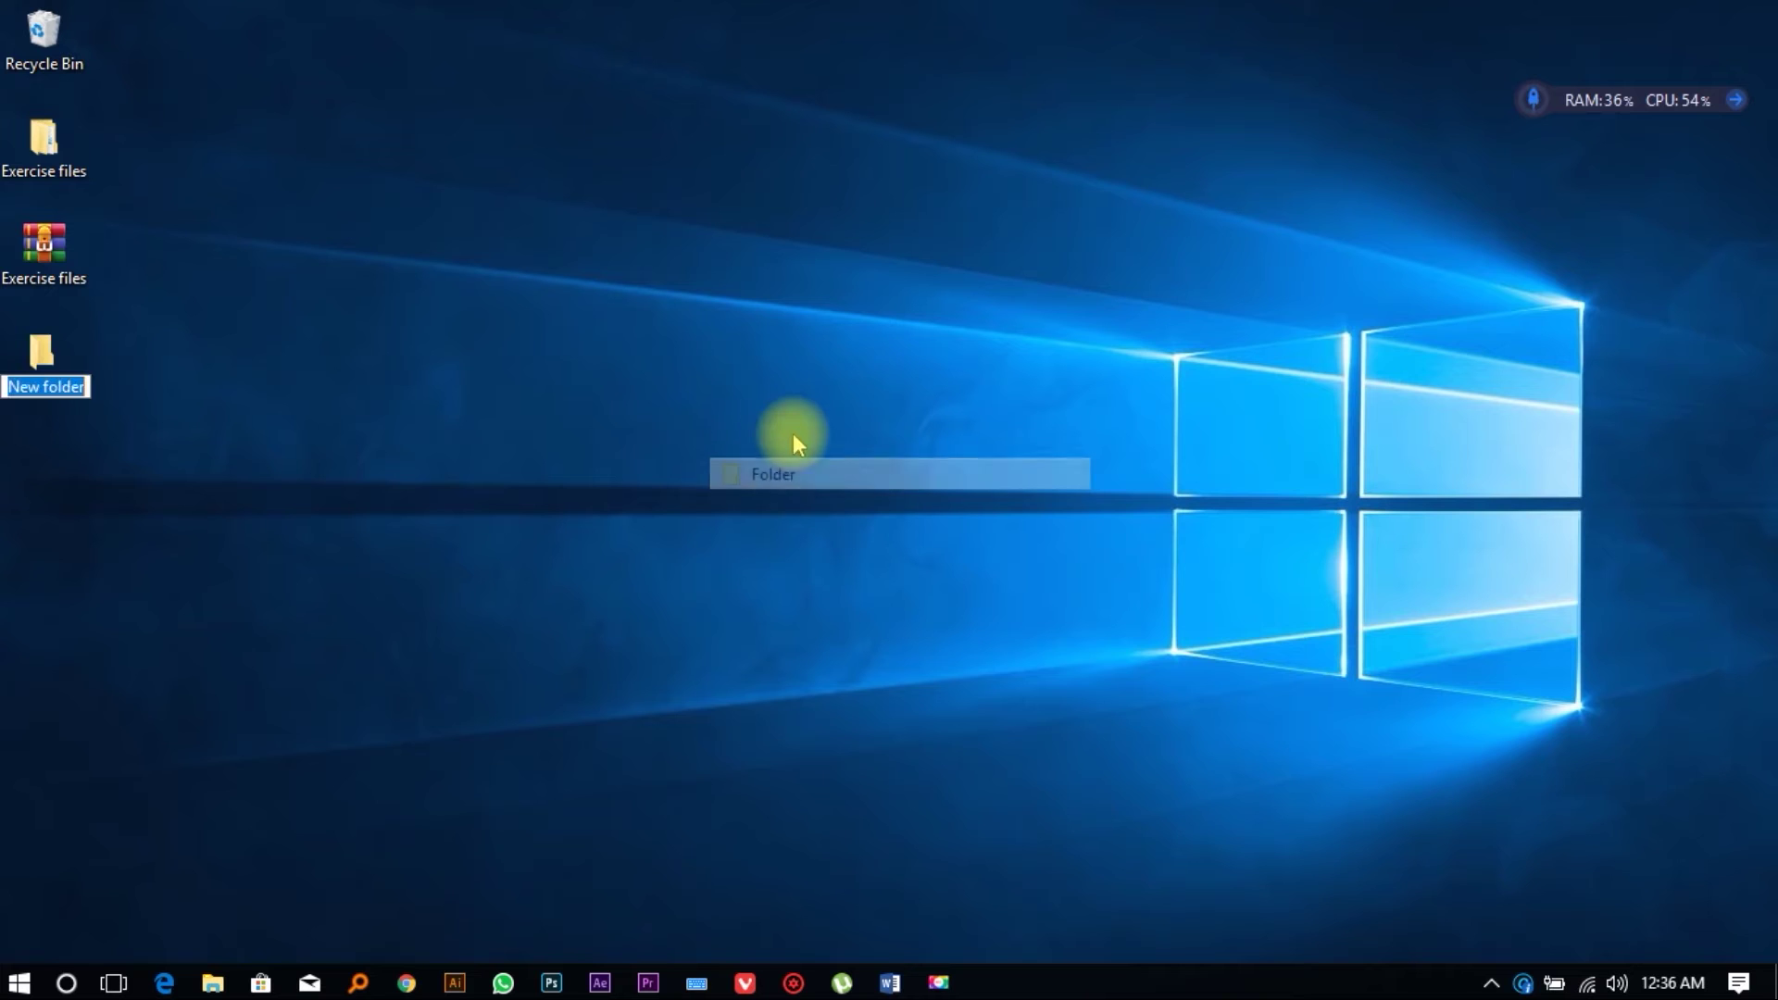
text(Nicks )
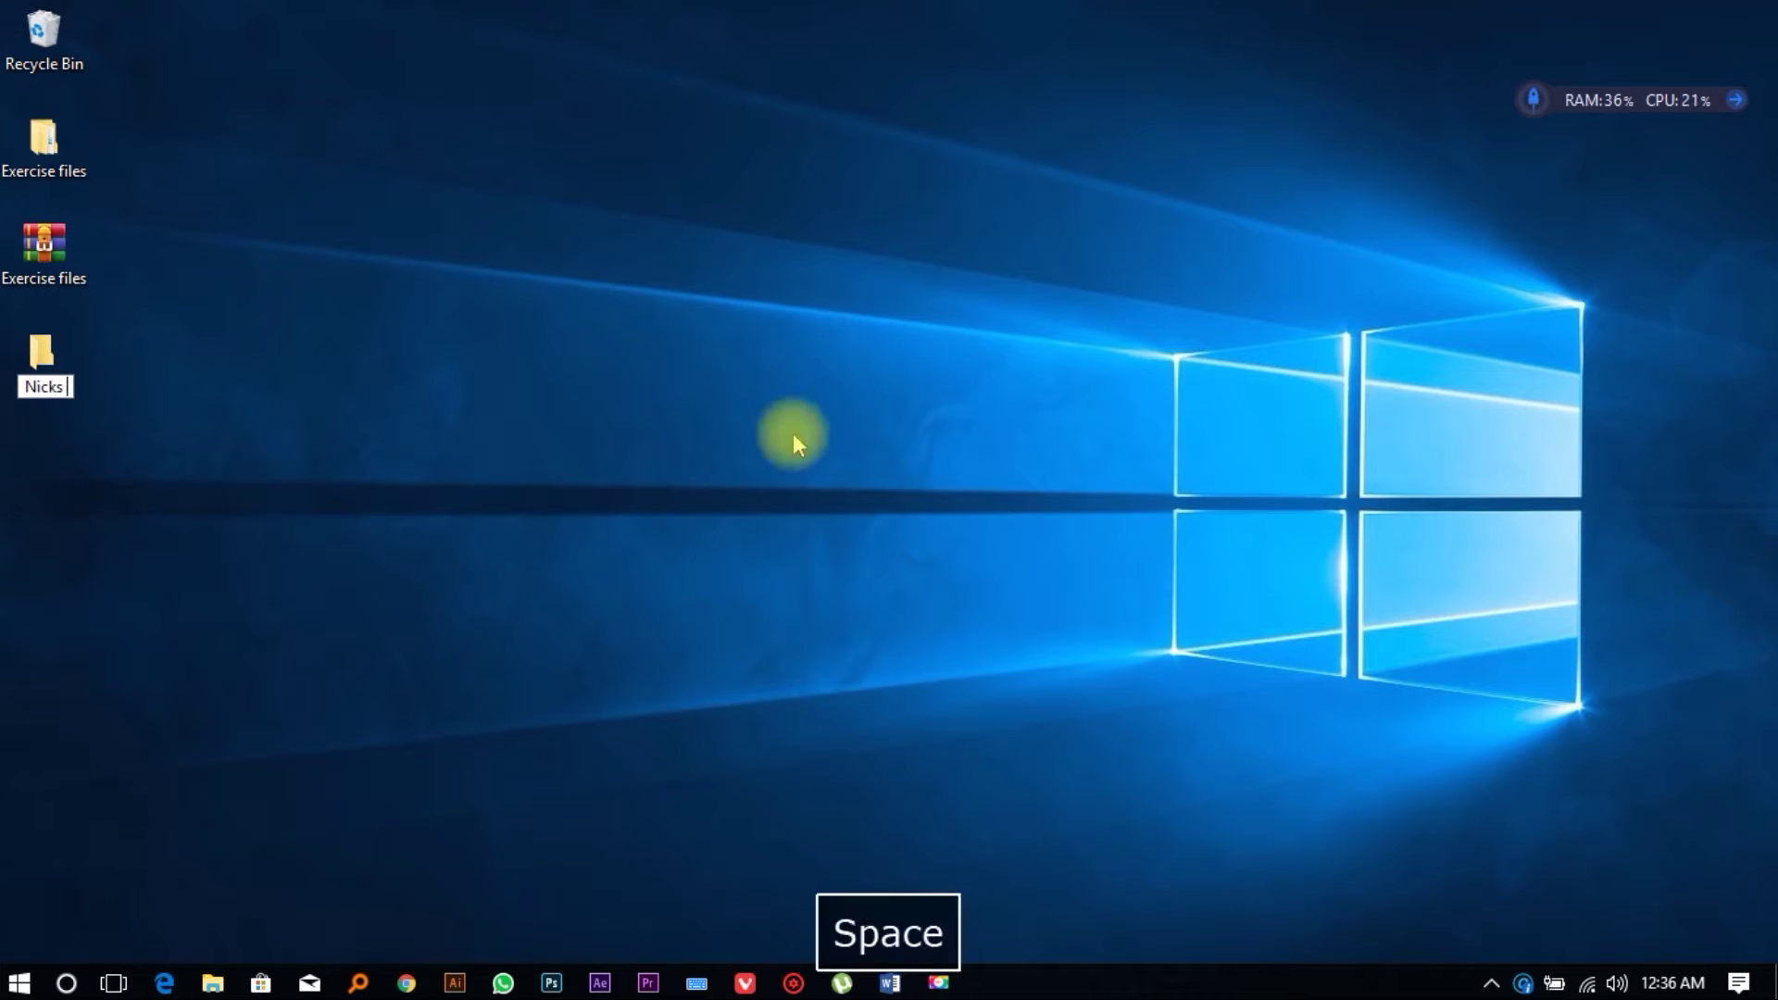
text(pos)
key(Return)
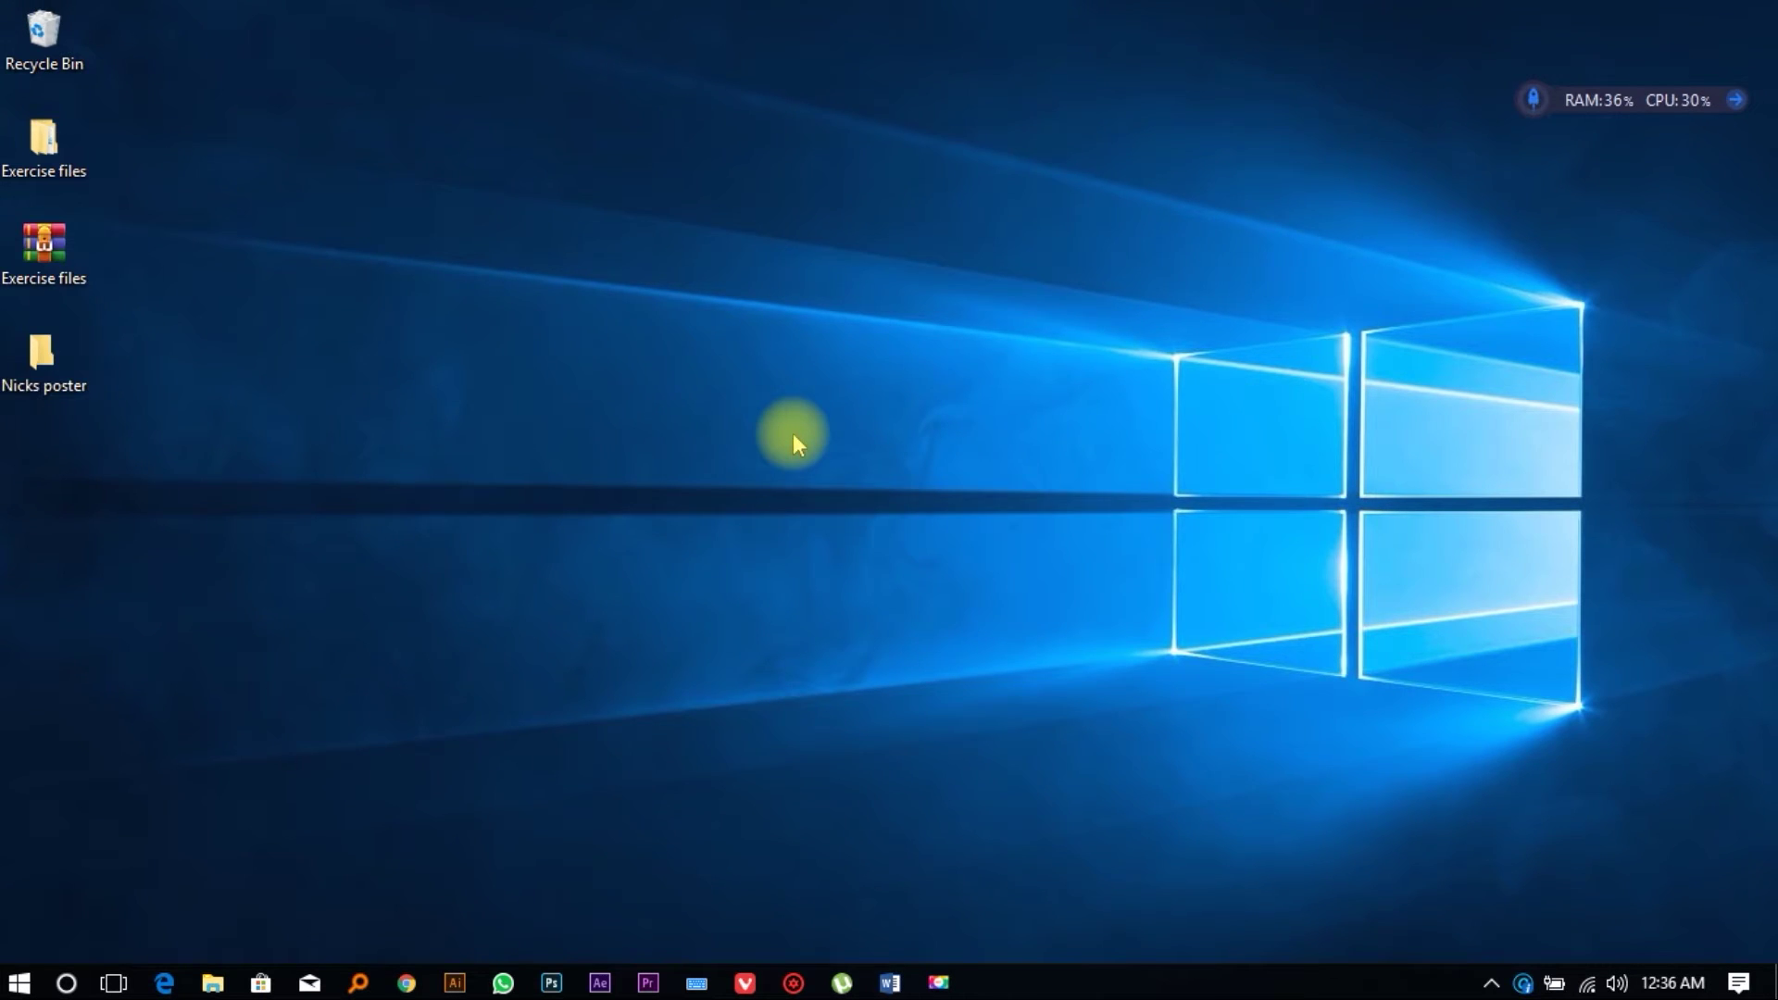
Step: Create a subfolder named "Adobe illustrator project file" inside the new poster folder
key(Return)
right_click(503, 260)
mouse_move(652, 544)
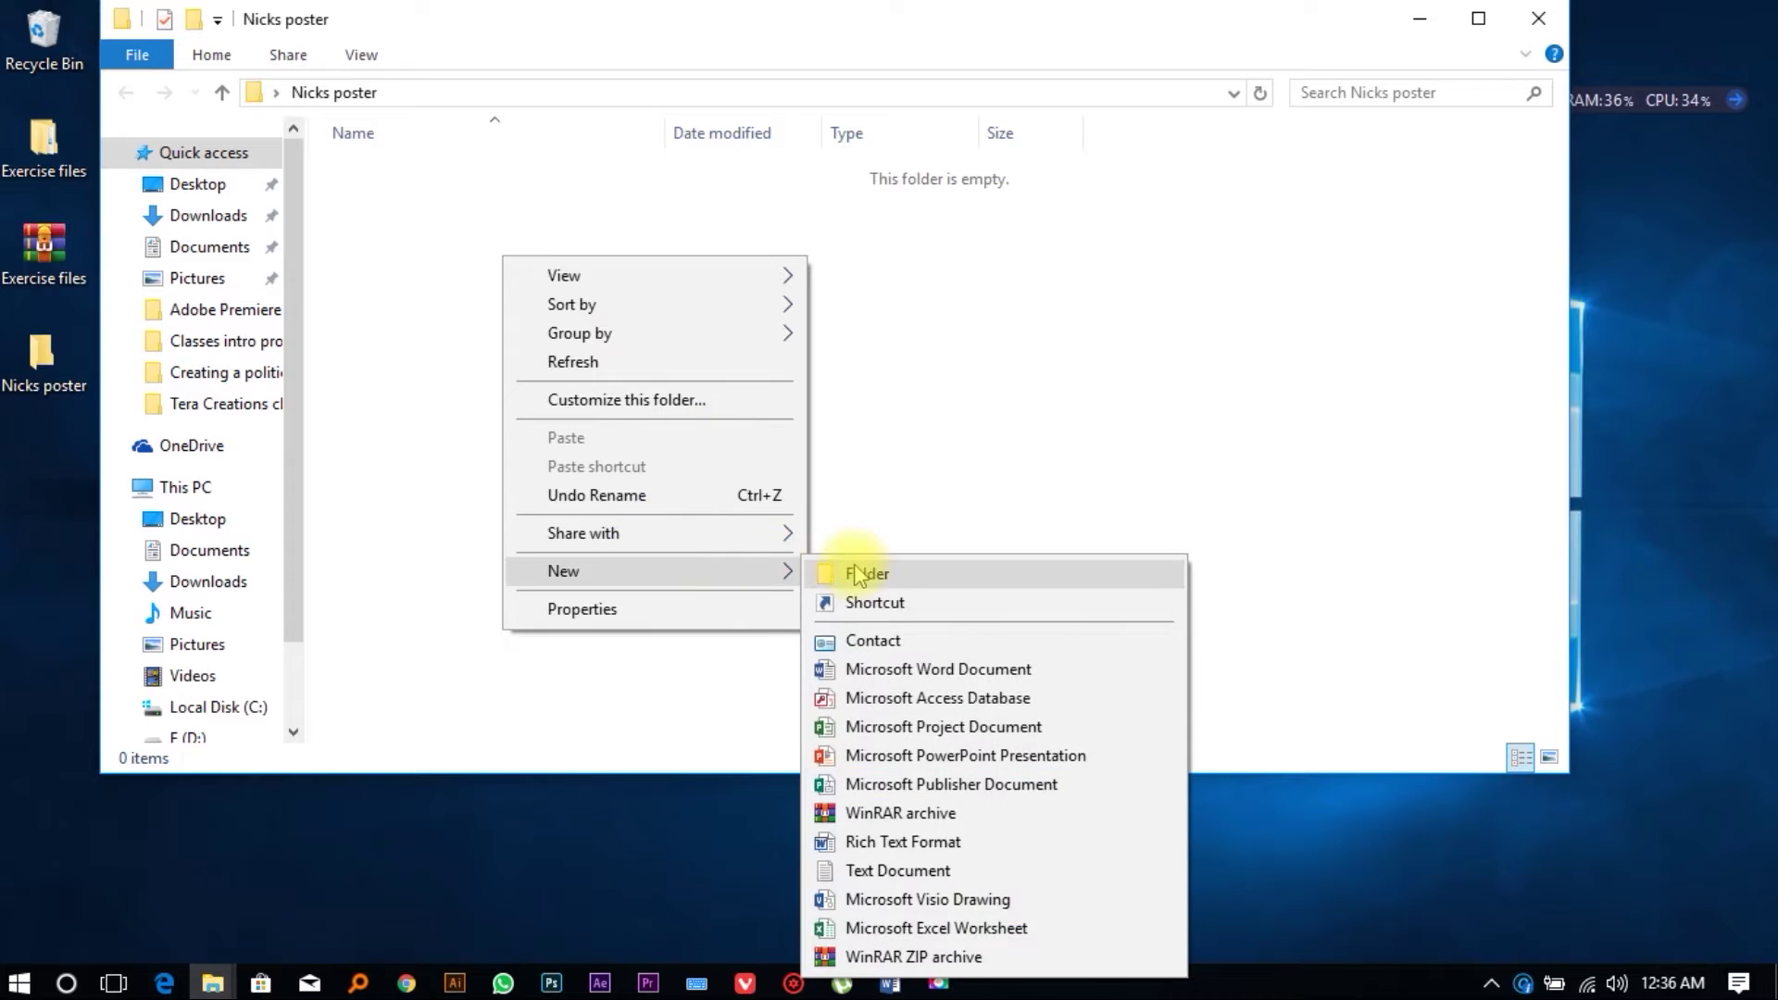
click(847, 565)
text(Adobe illu)
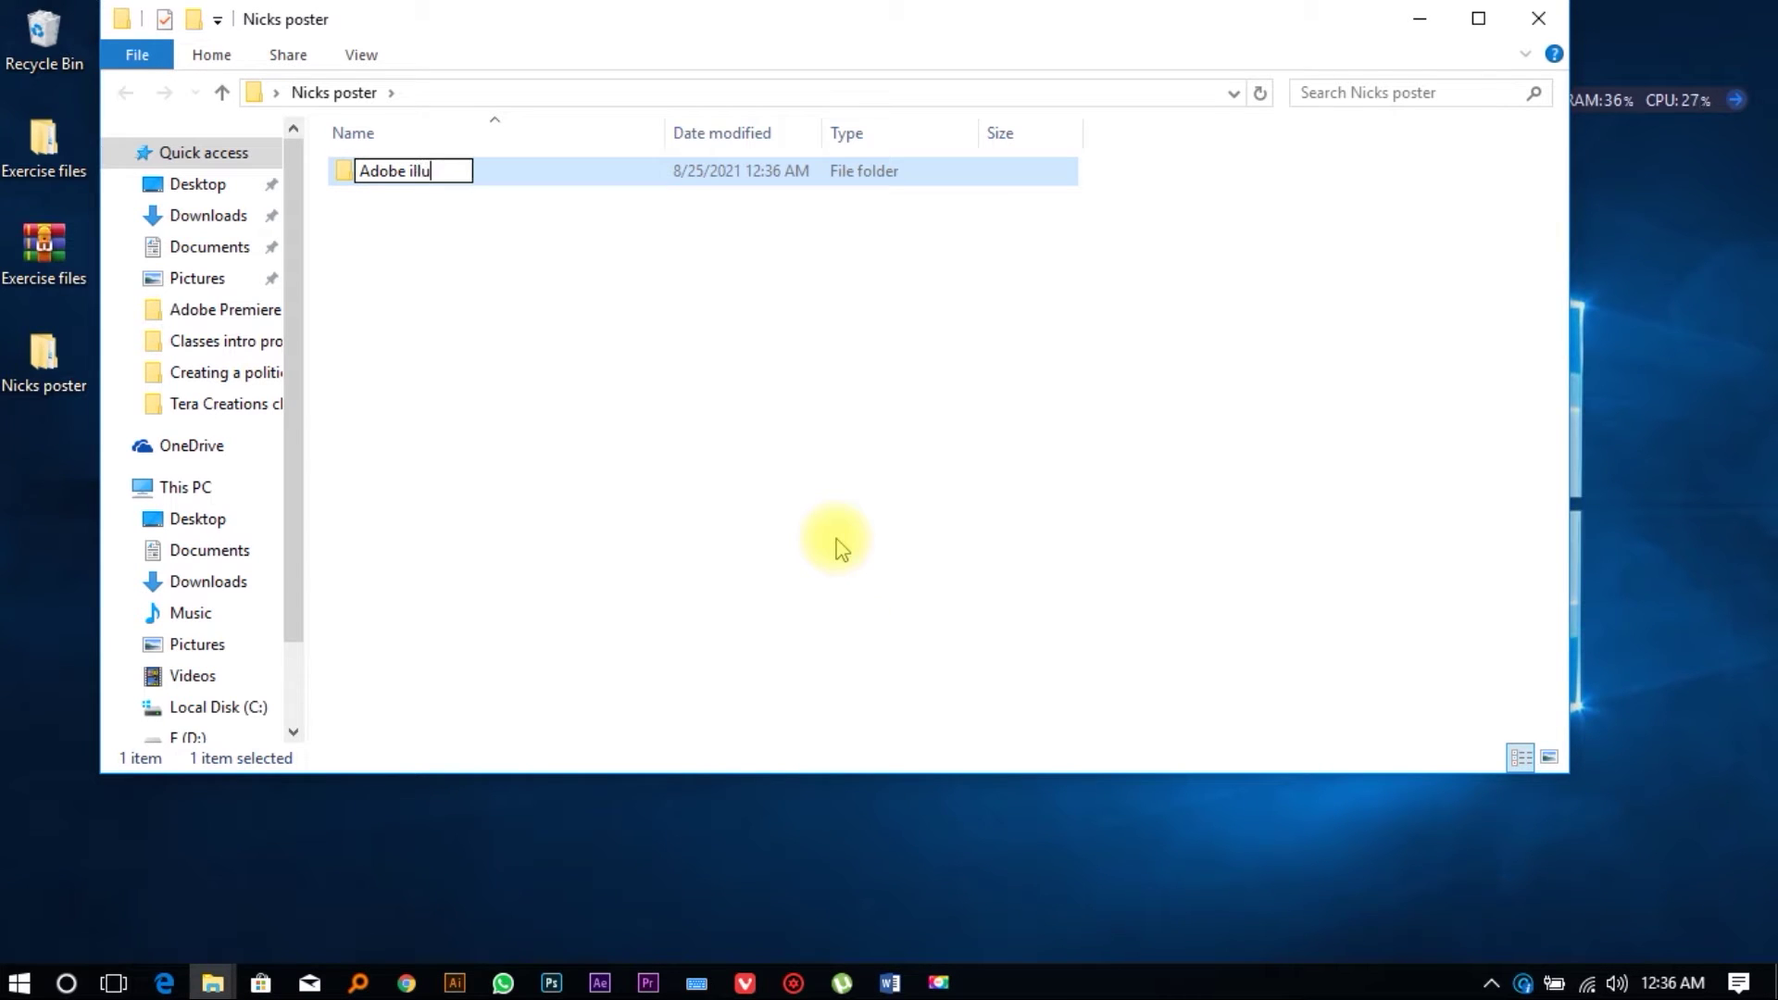
text(strator po)
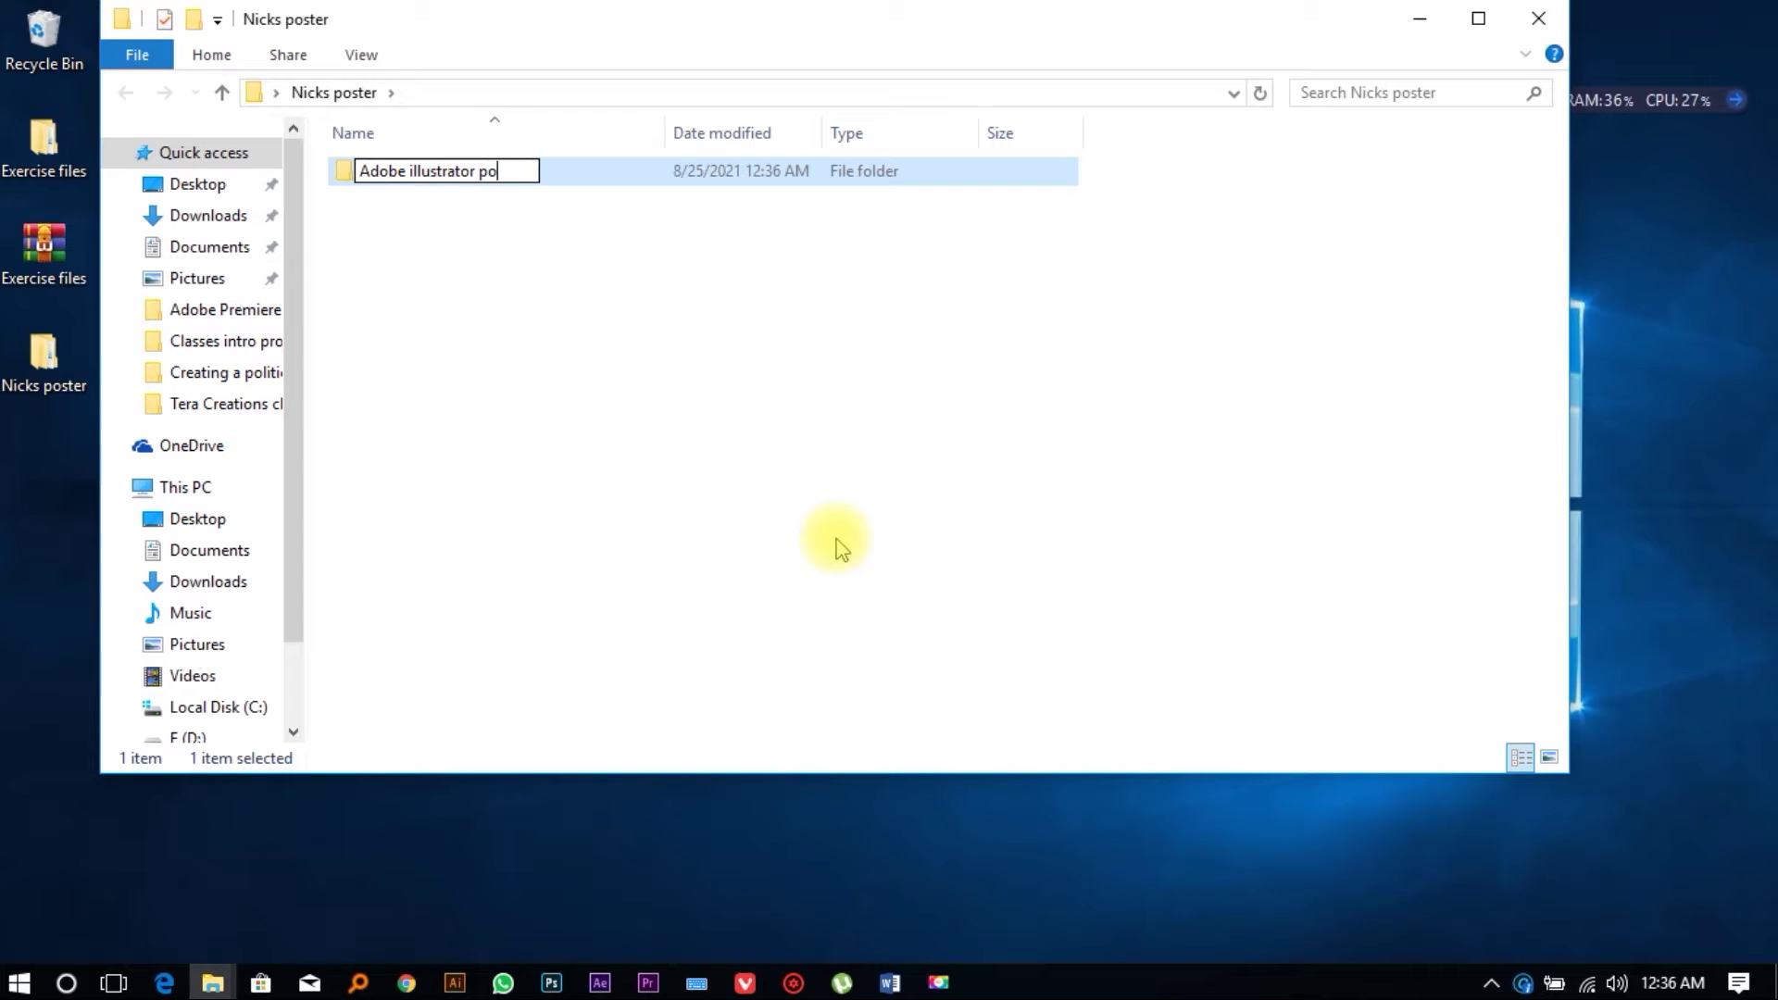
text(oject fl)
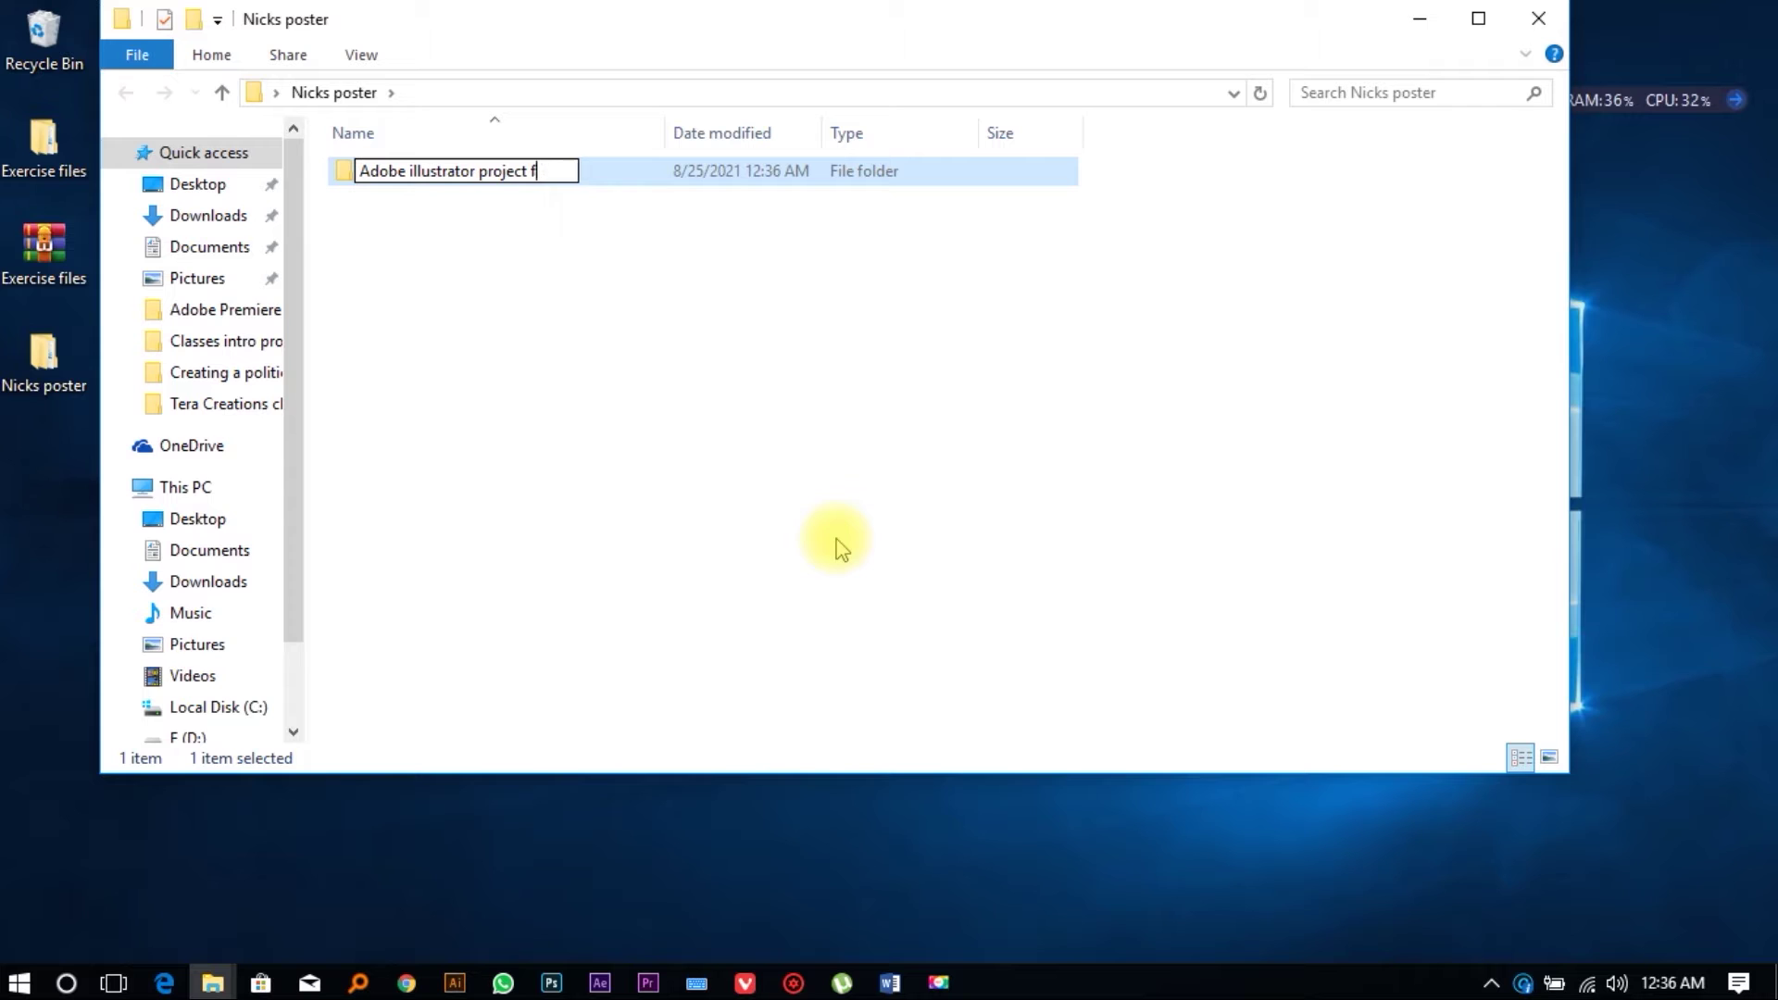
key(Return)
key(Return)
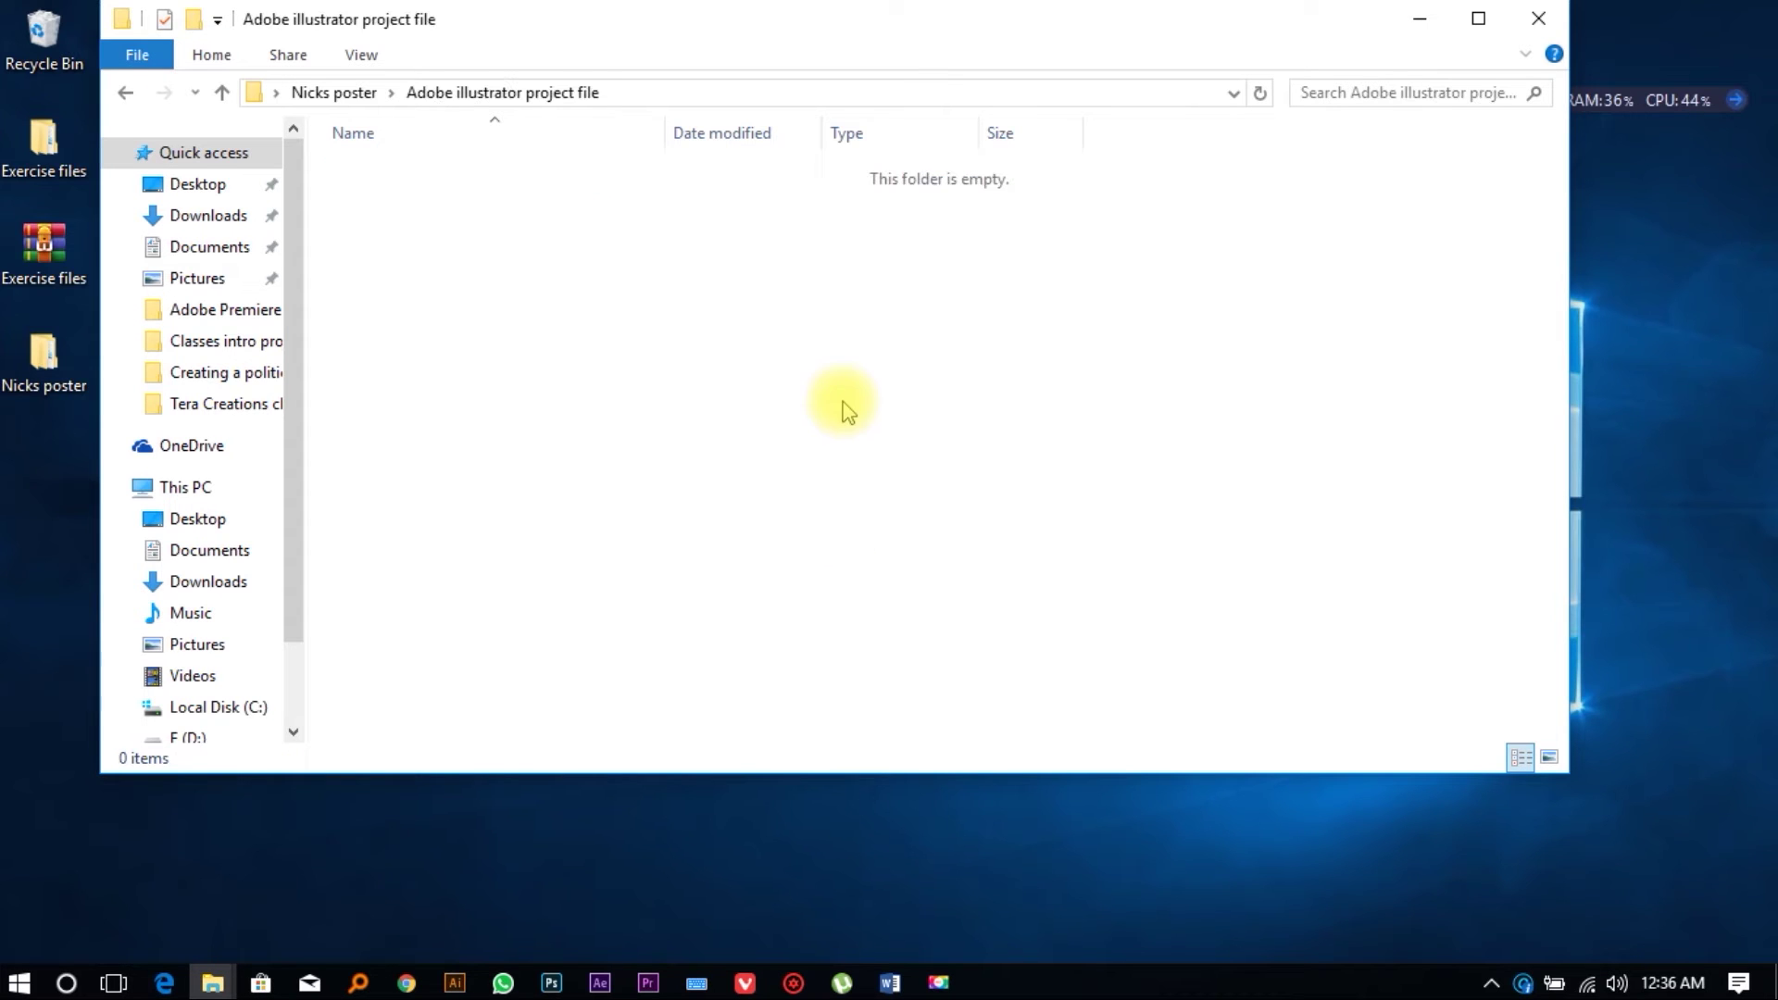
click(365, 93)
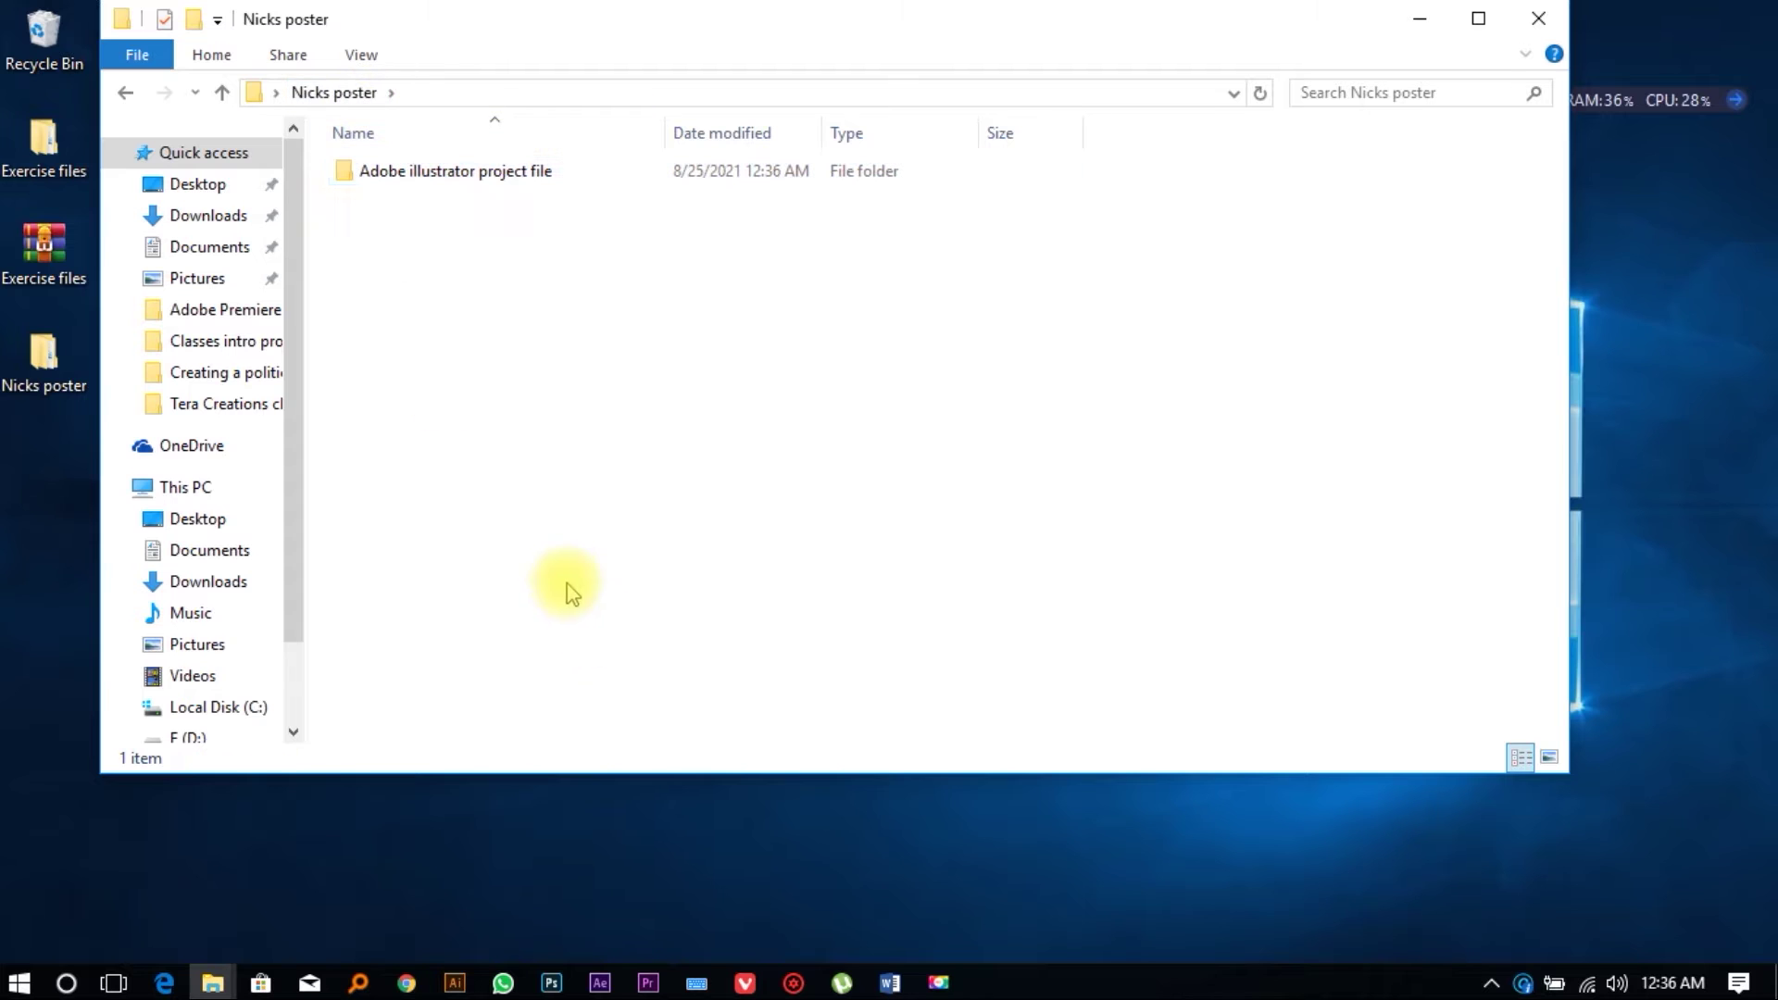
Step: Switch to Photoshop and minimise the new poster folder's window
click(548, 979)
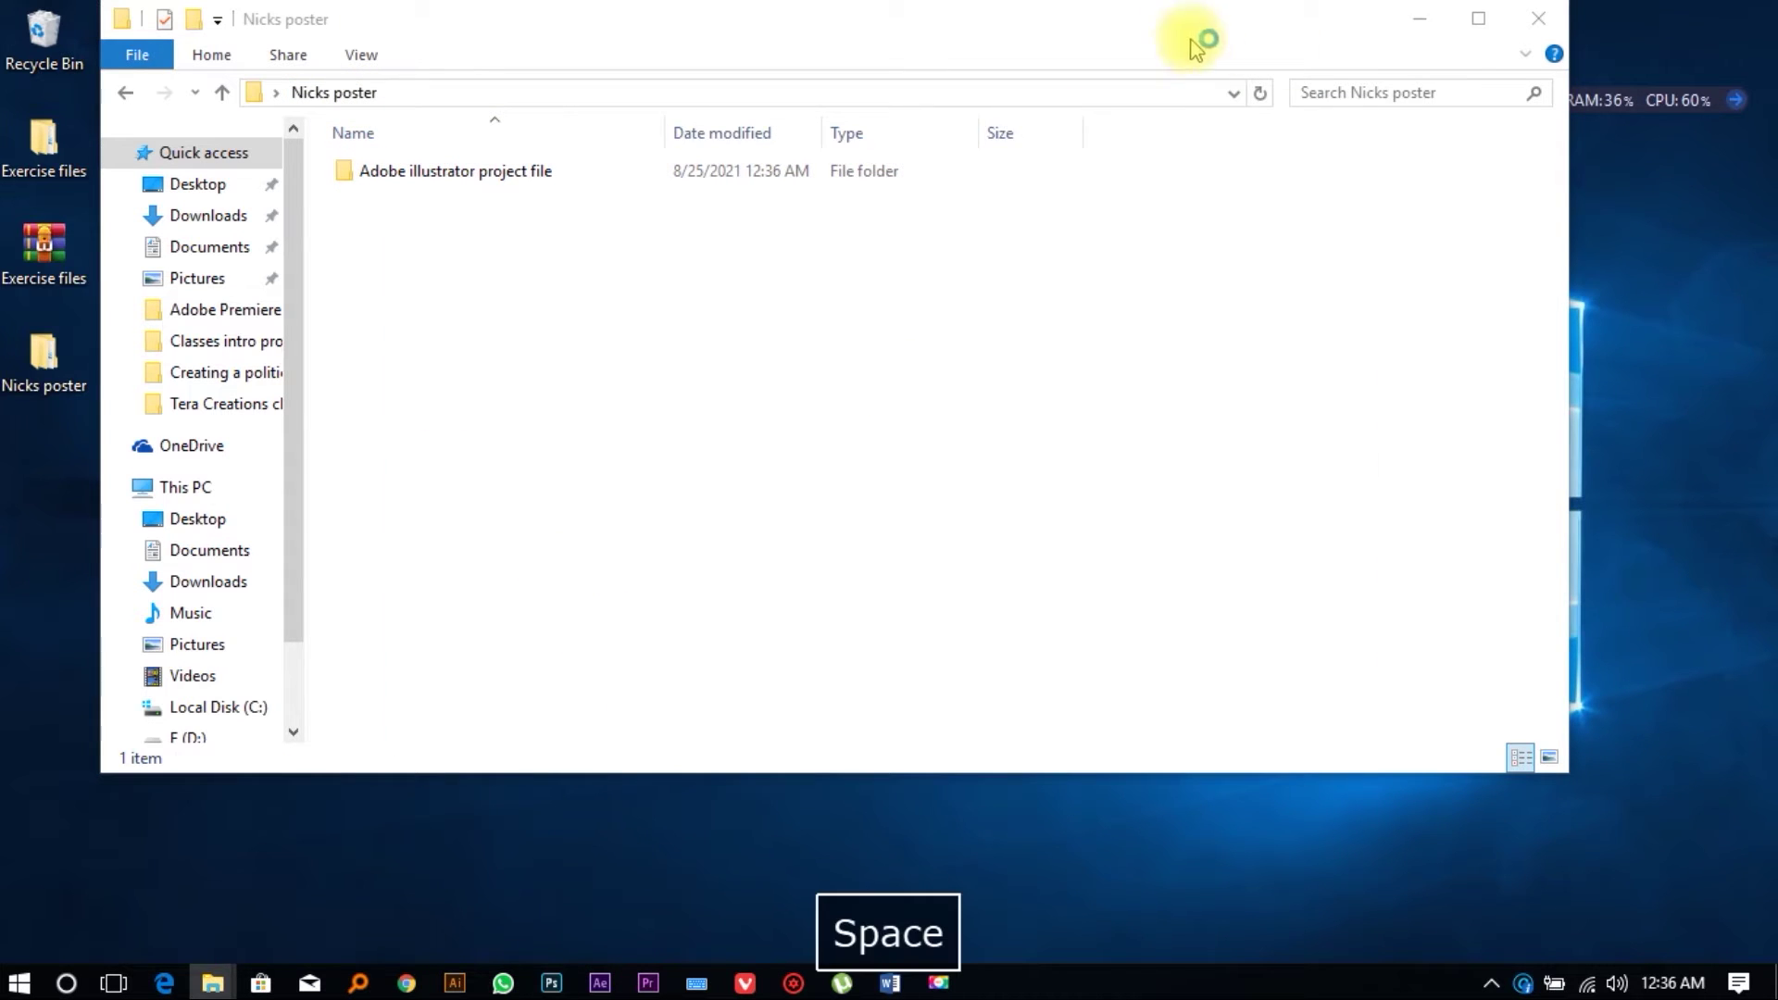
key(space)
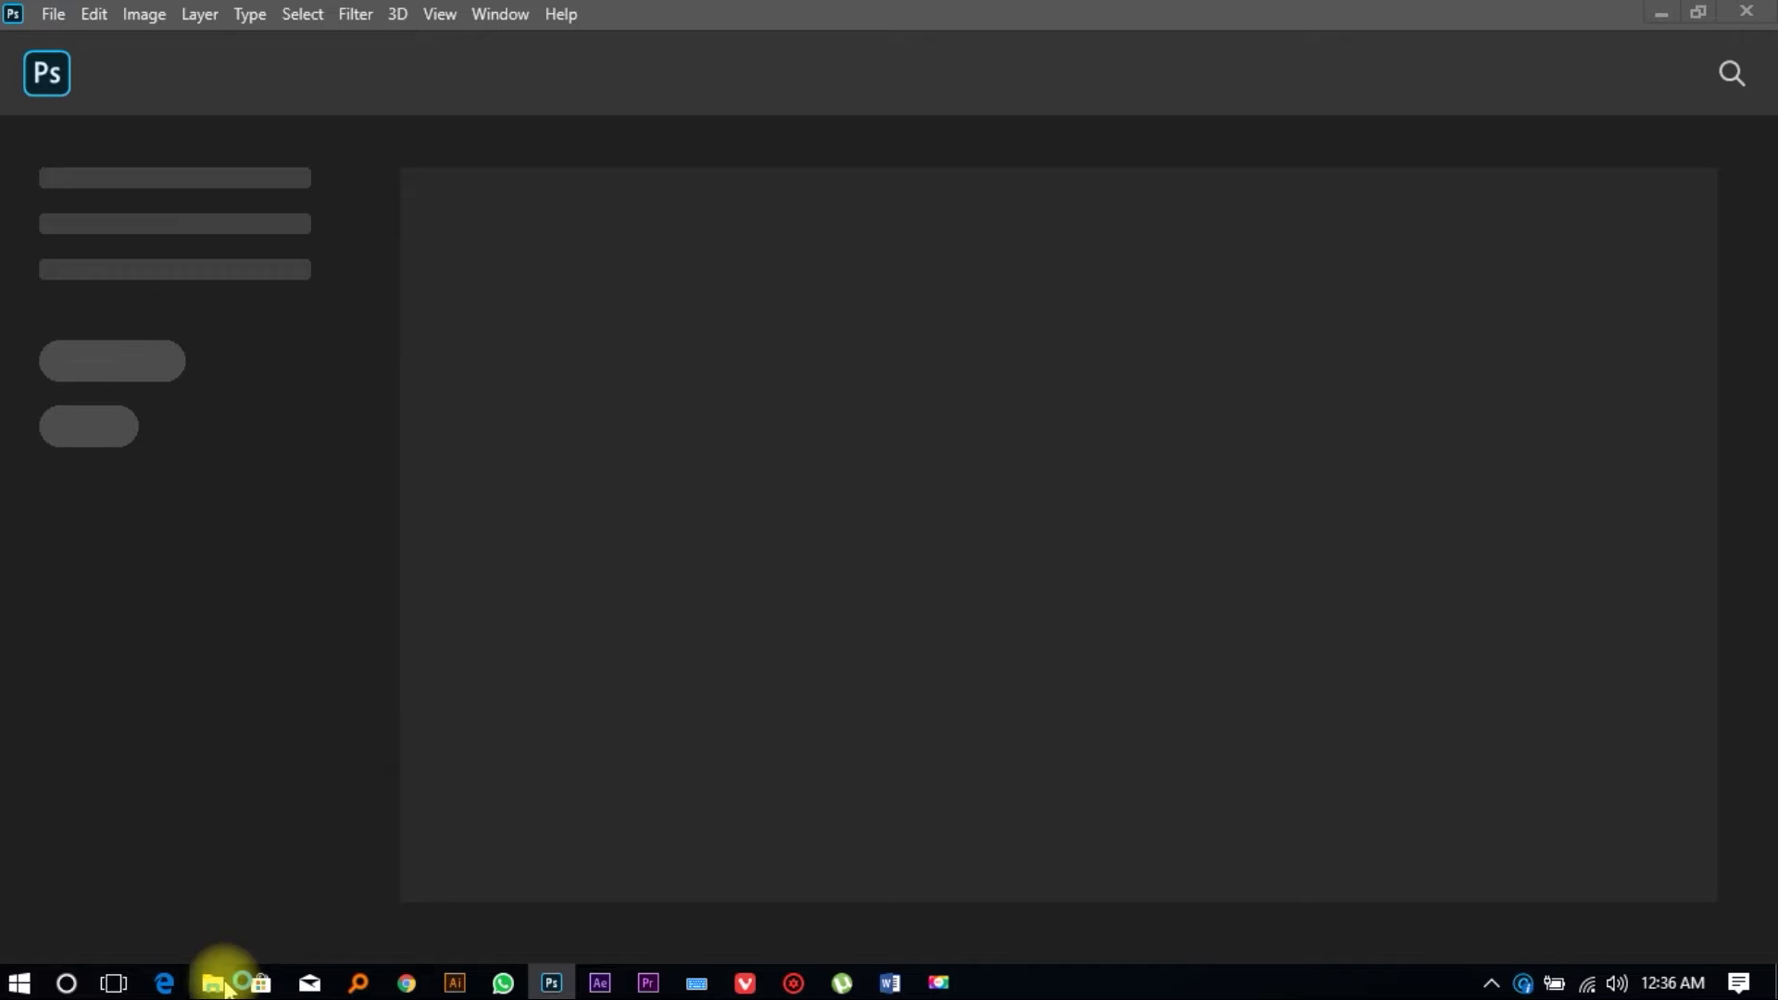
key(space)
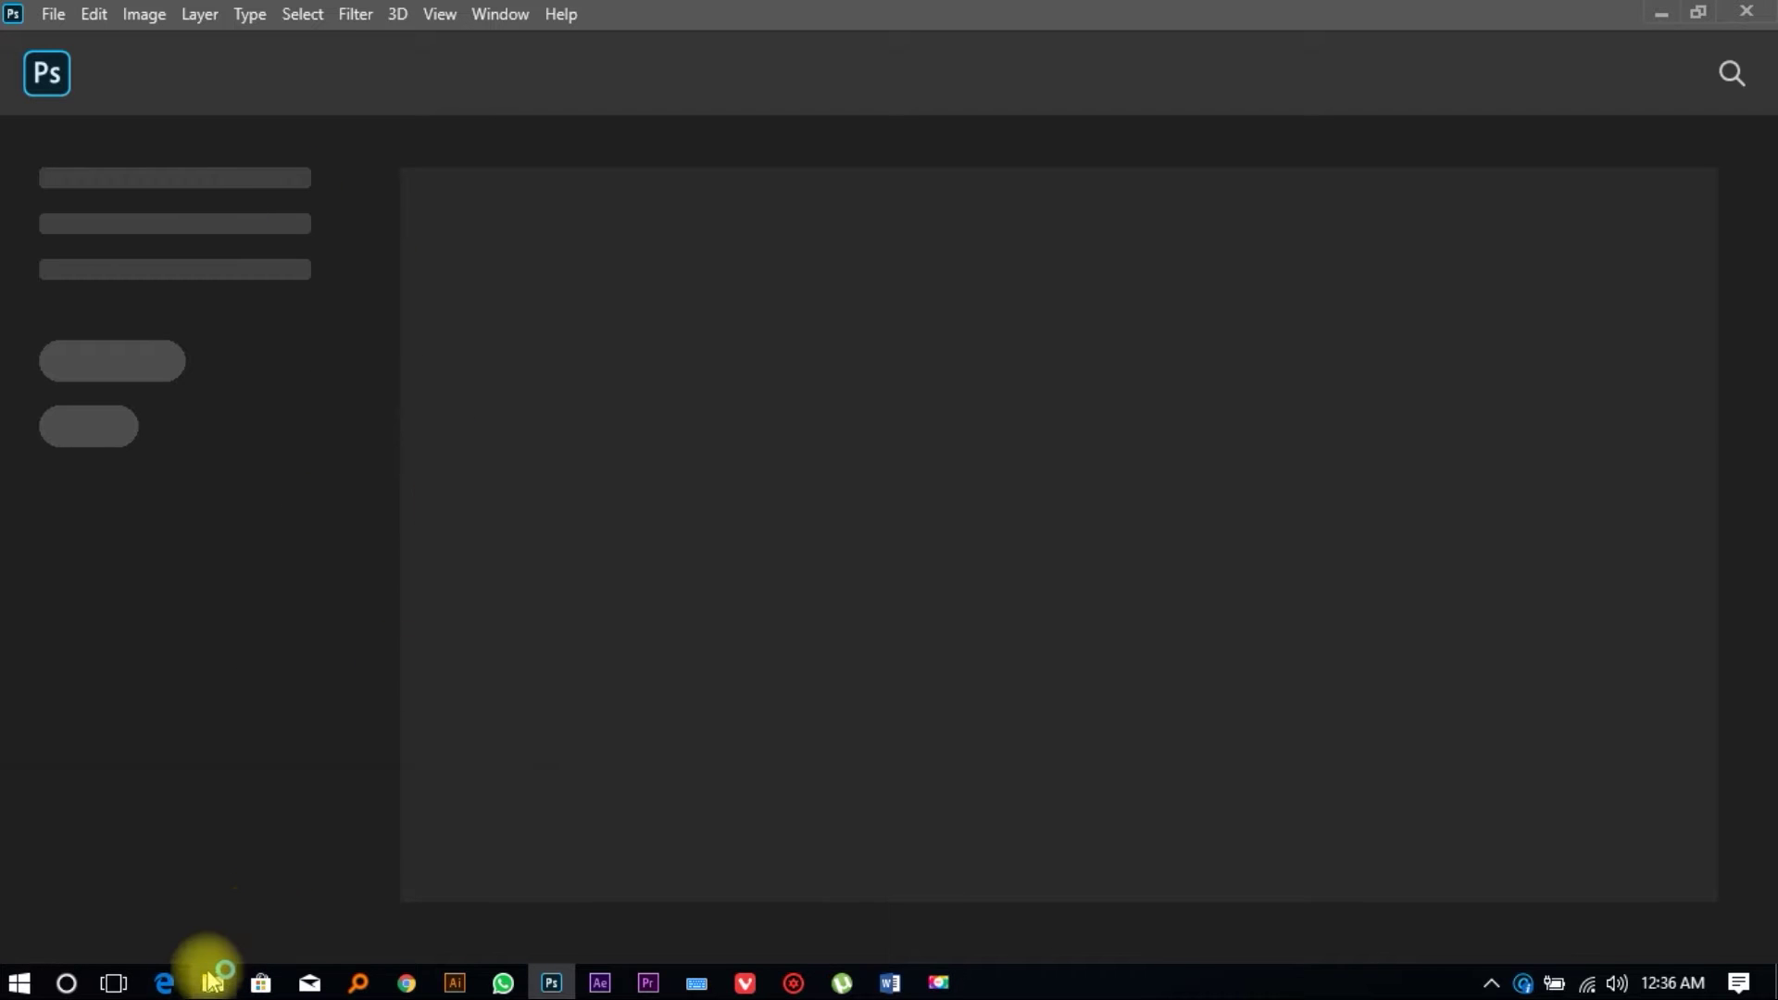
mouse_move(212, 977)
click(322, 856)
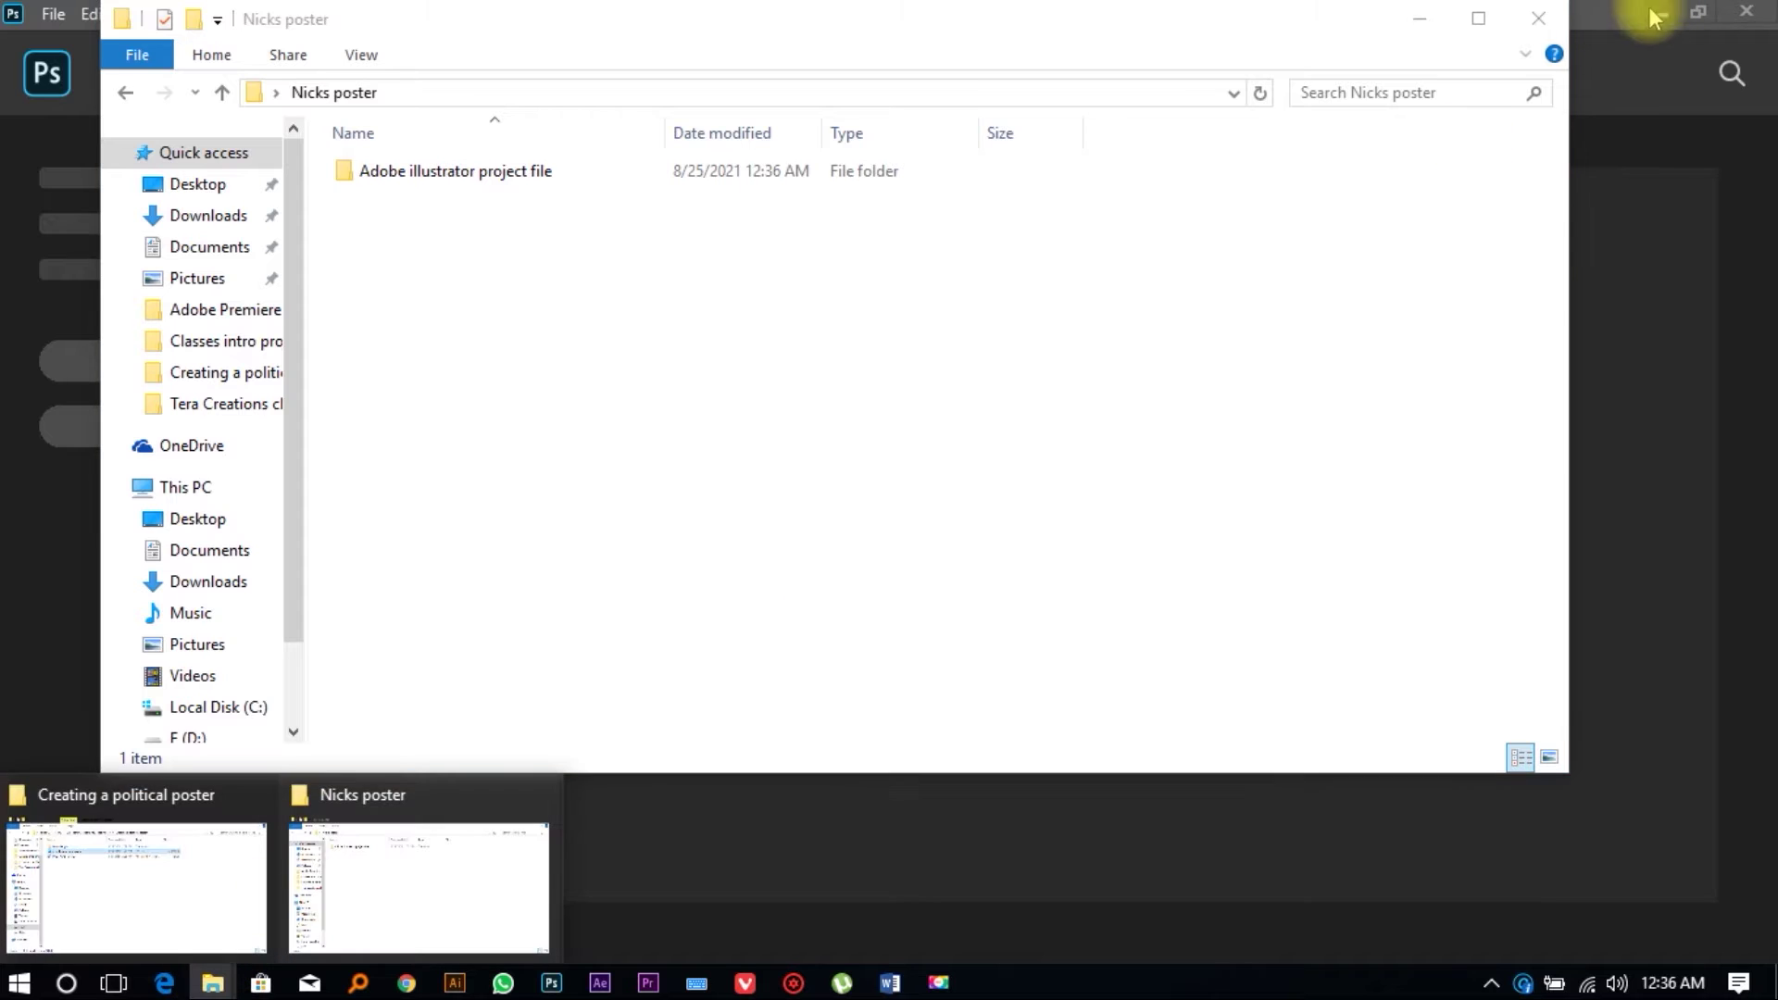
click(1420, 18)
key(space)
Step: Open the man-happy-expression photo from the "Creating a political poster" folder in Photoshop
mouse_move(212, 979)
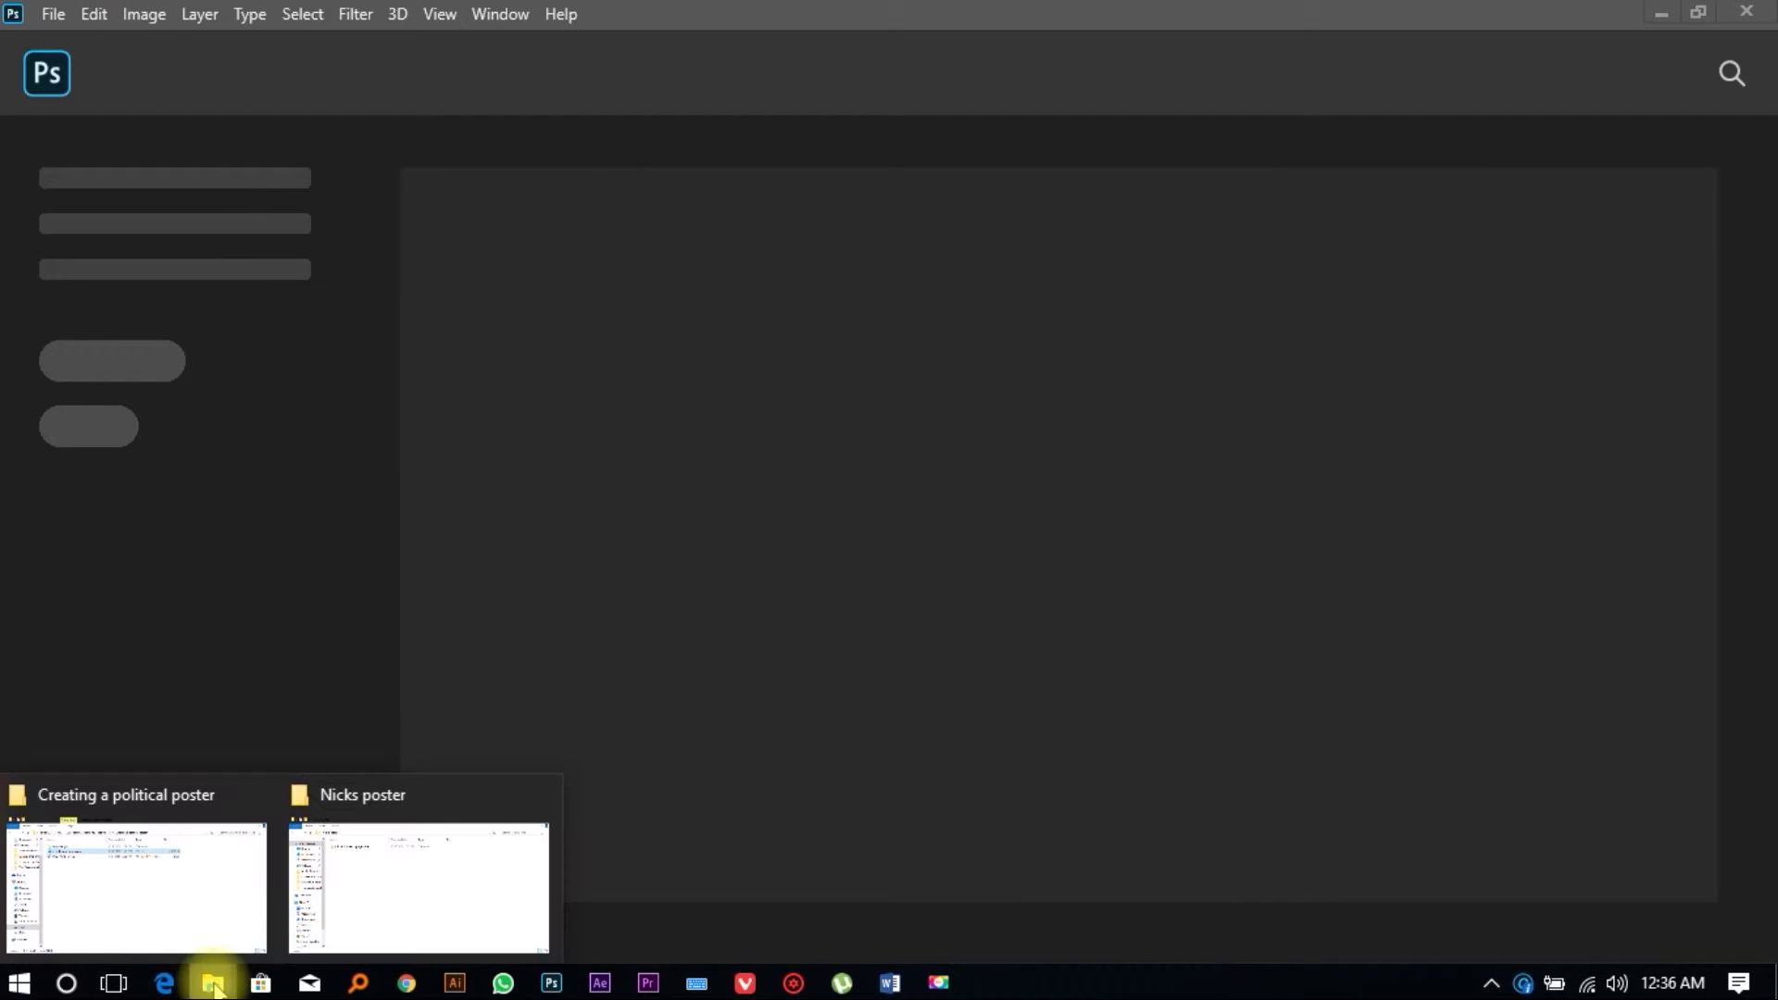
click(180, 894)
click(485, 363)
click(586, 476)
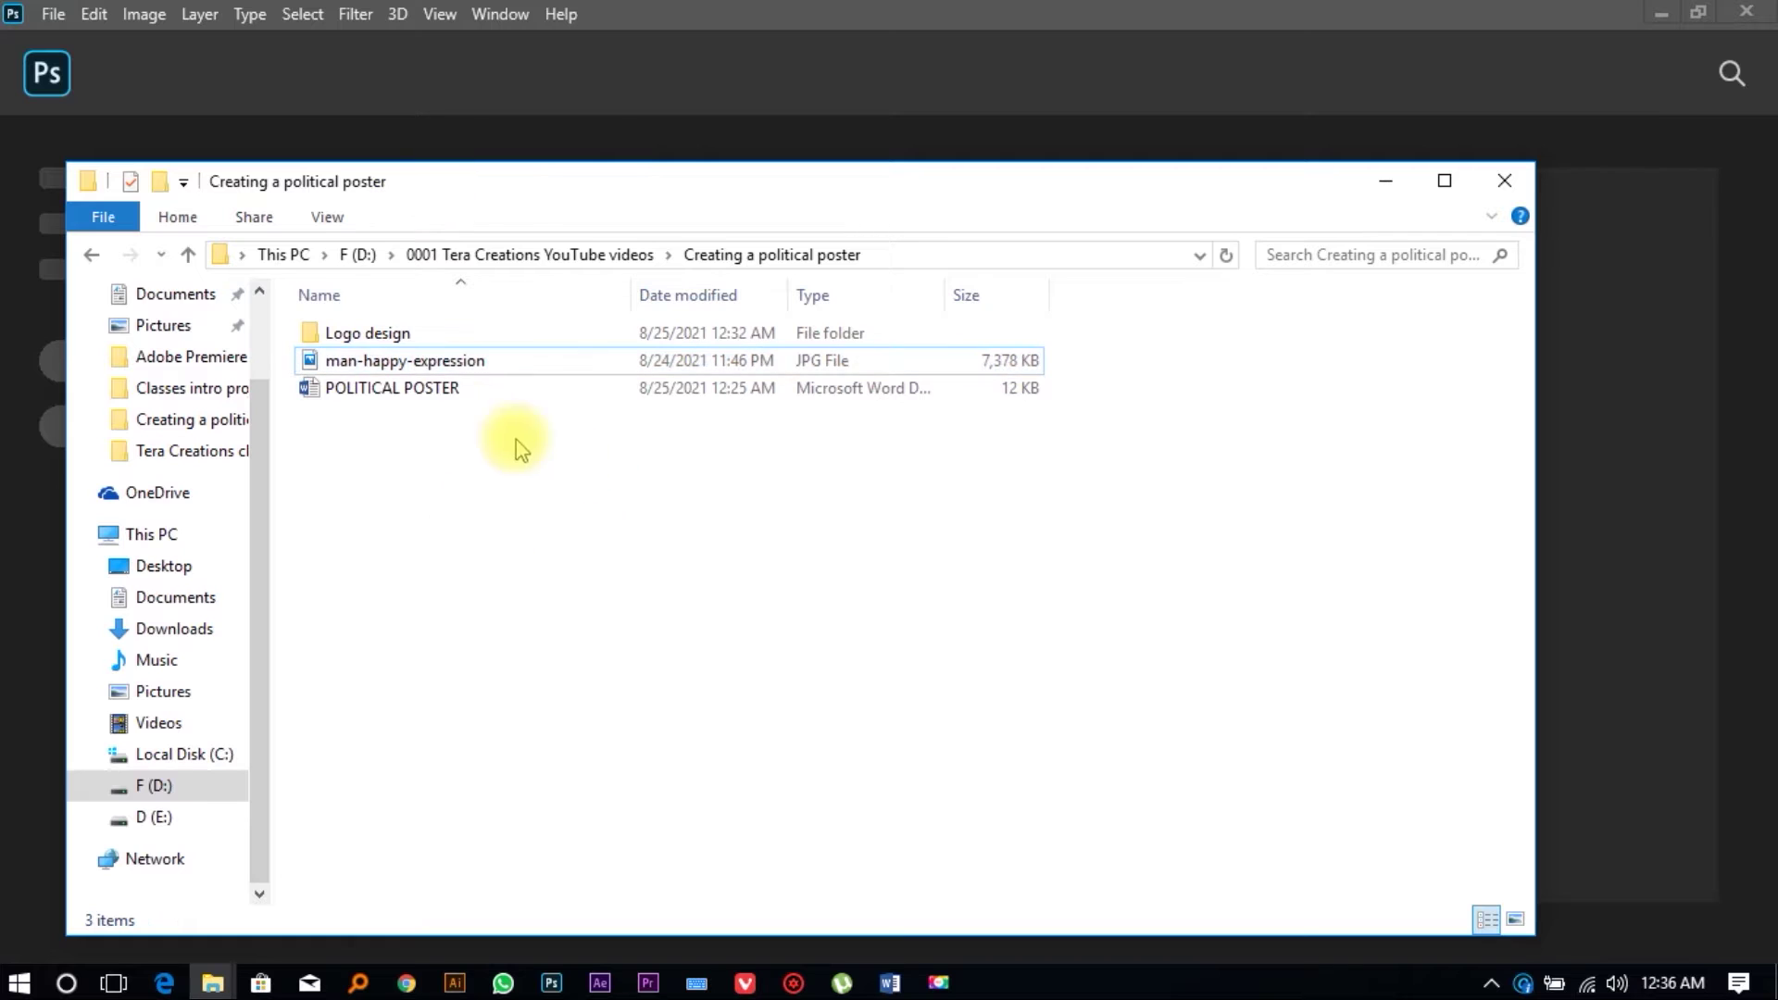
click(481, 370)
click(483, 371)
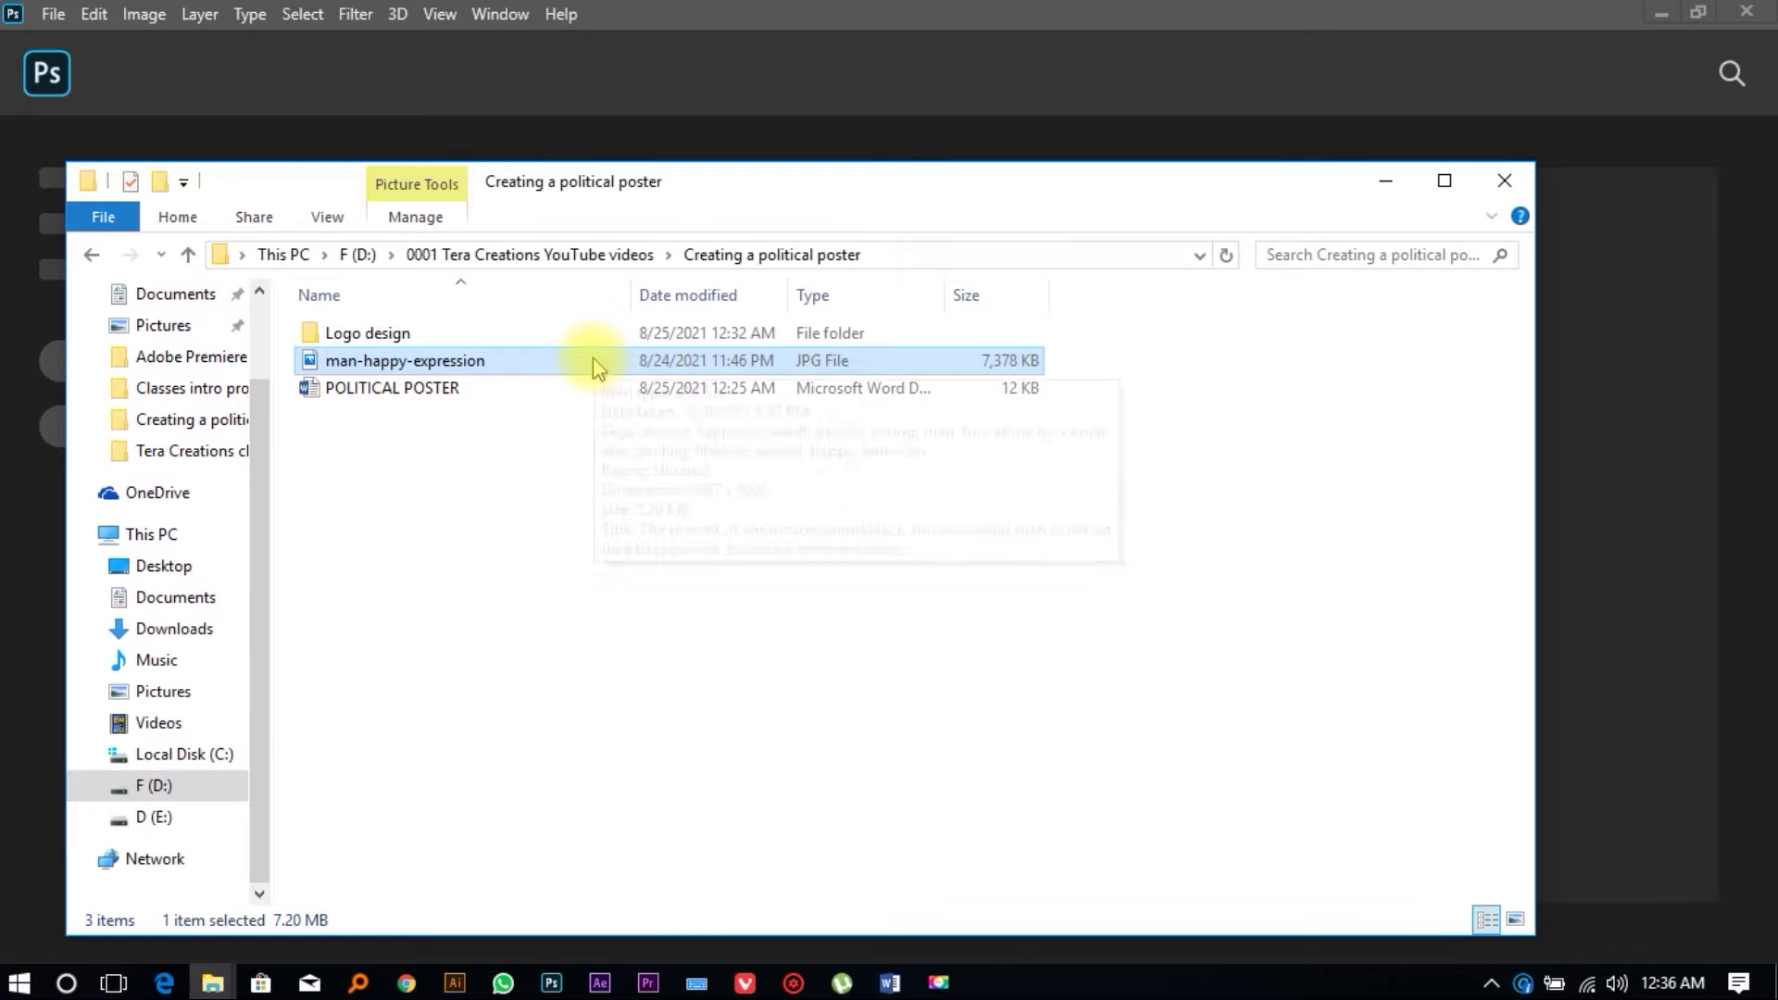
click(575, 387)
click(537, 369)
drag(541, 377, 1643, 370)
key(space)
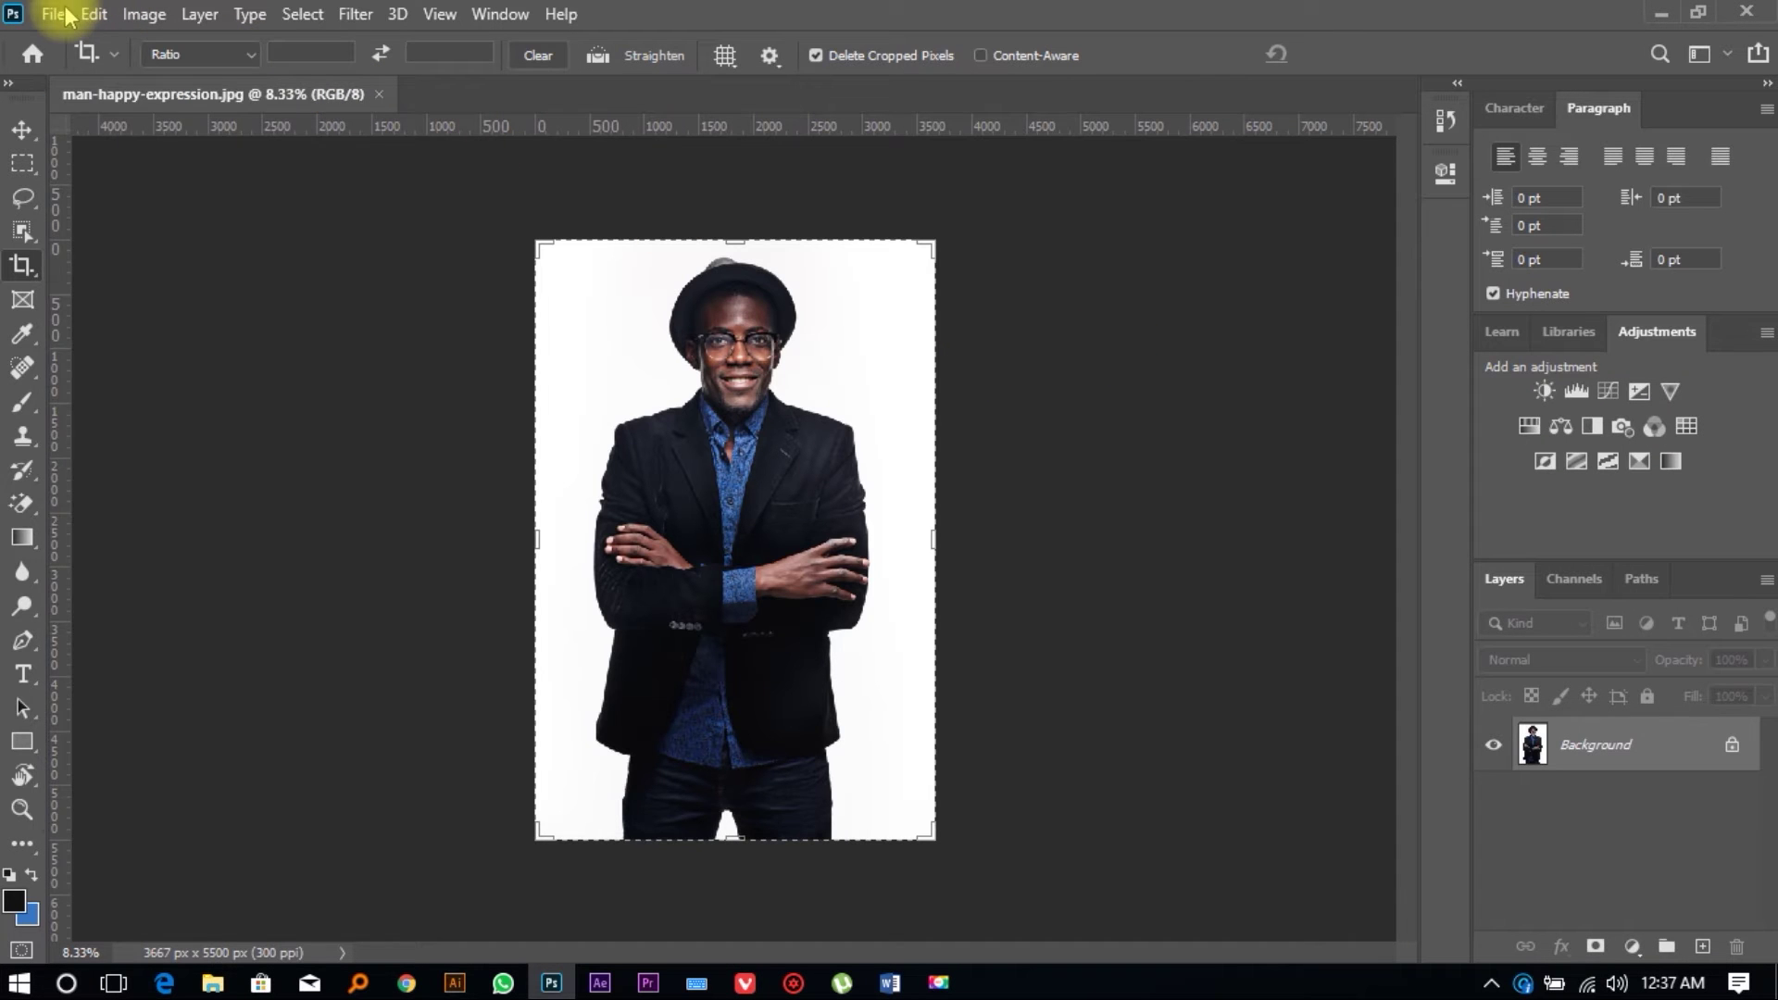
click(55, 14)
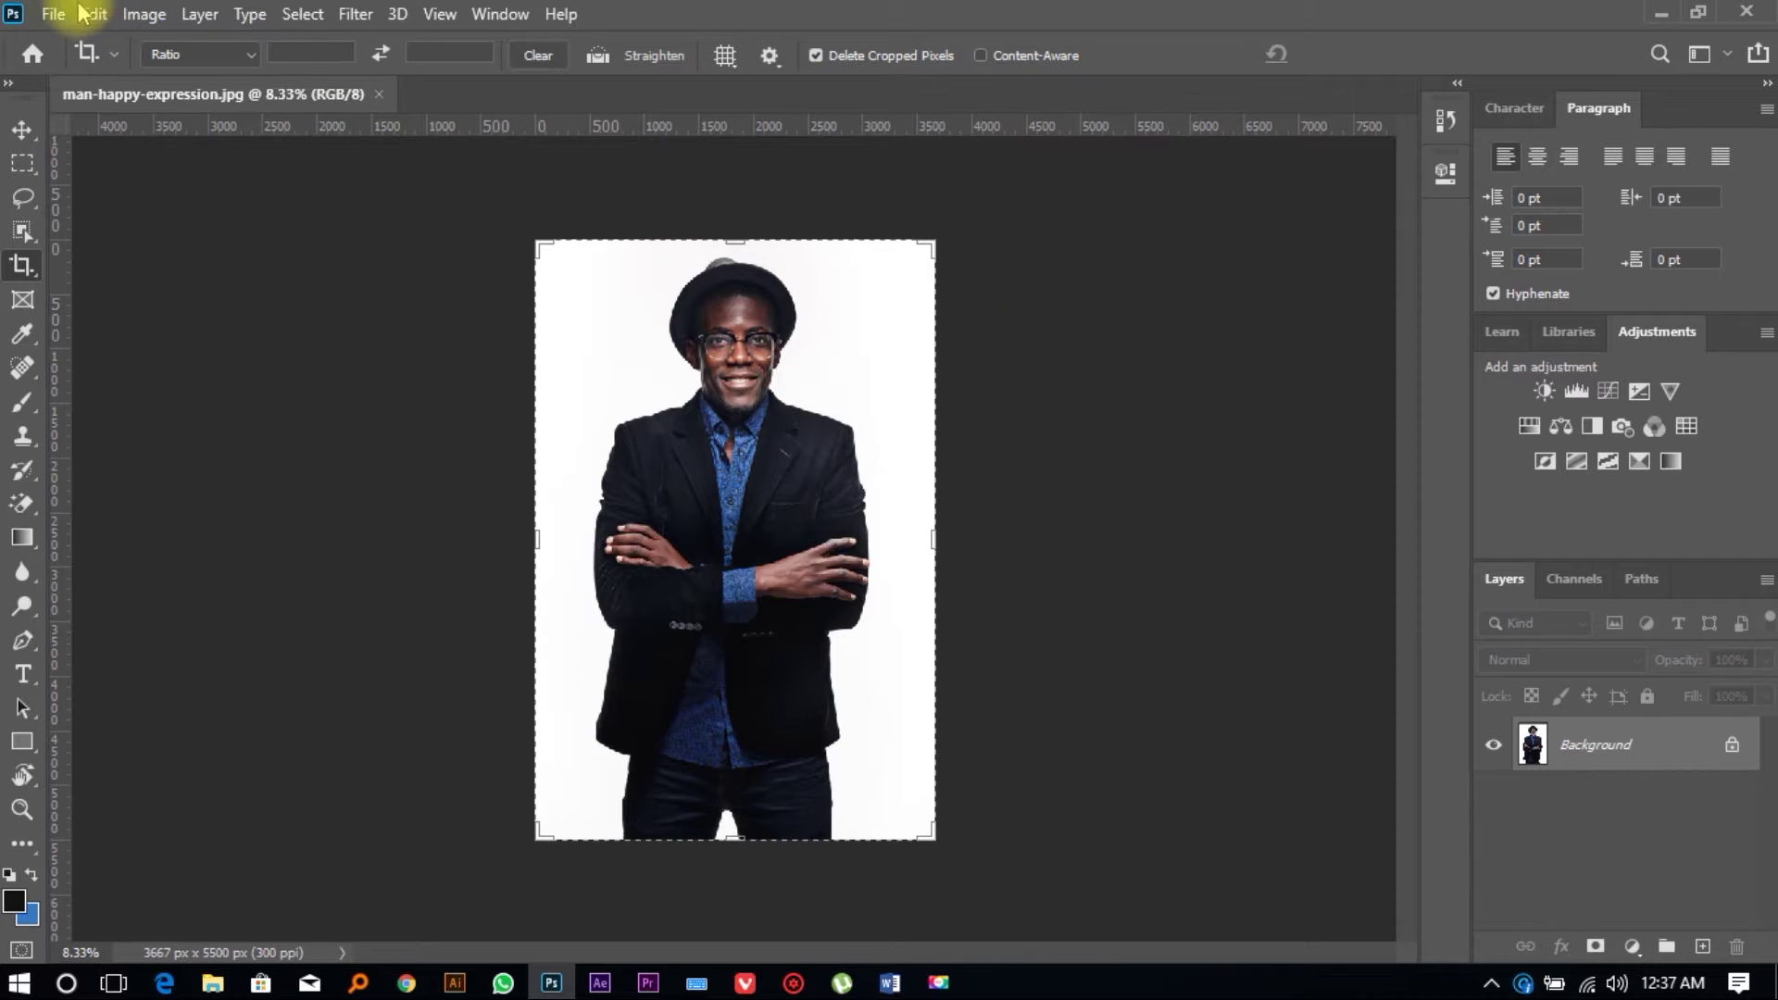
click(52, 14)
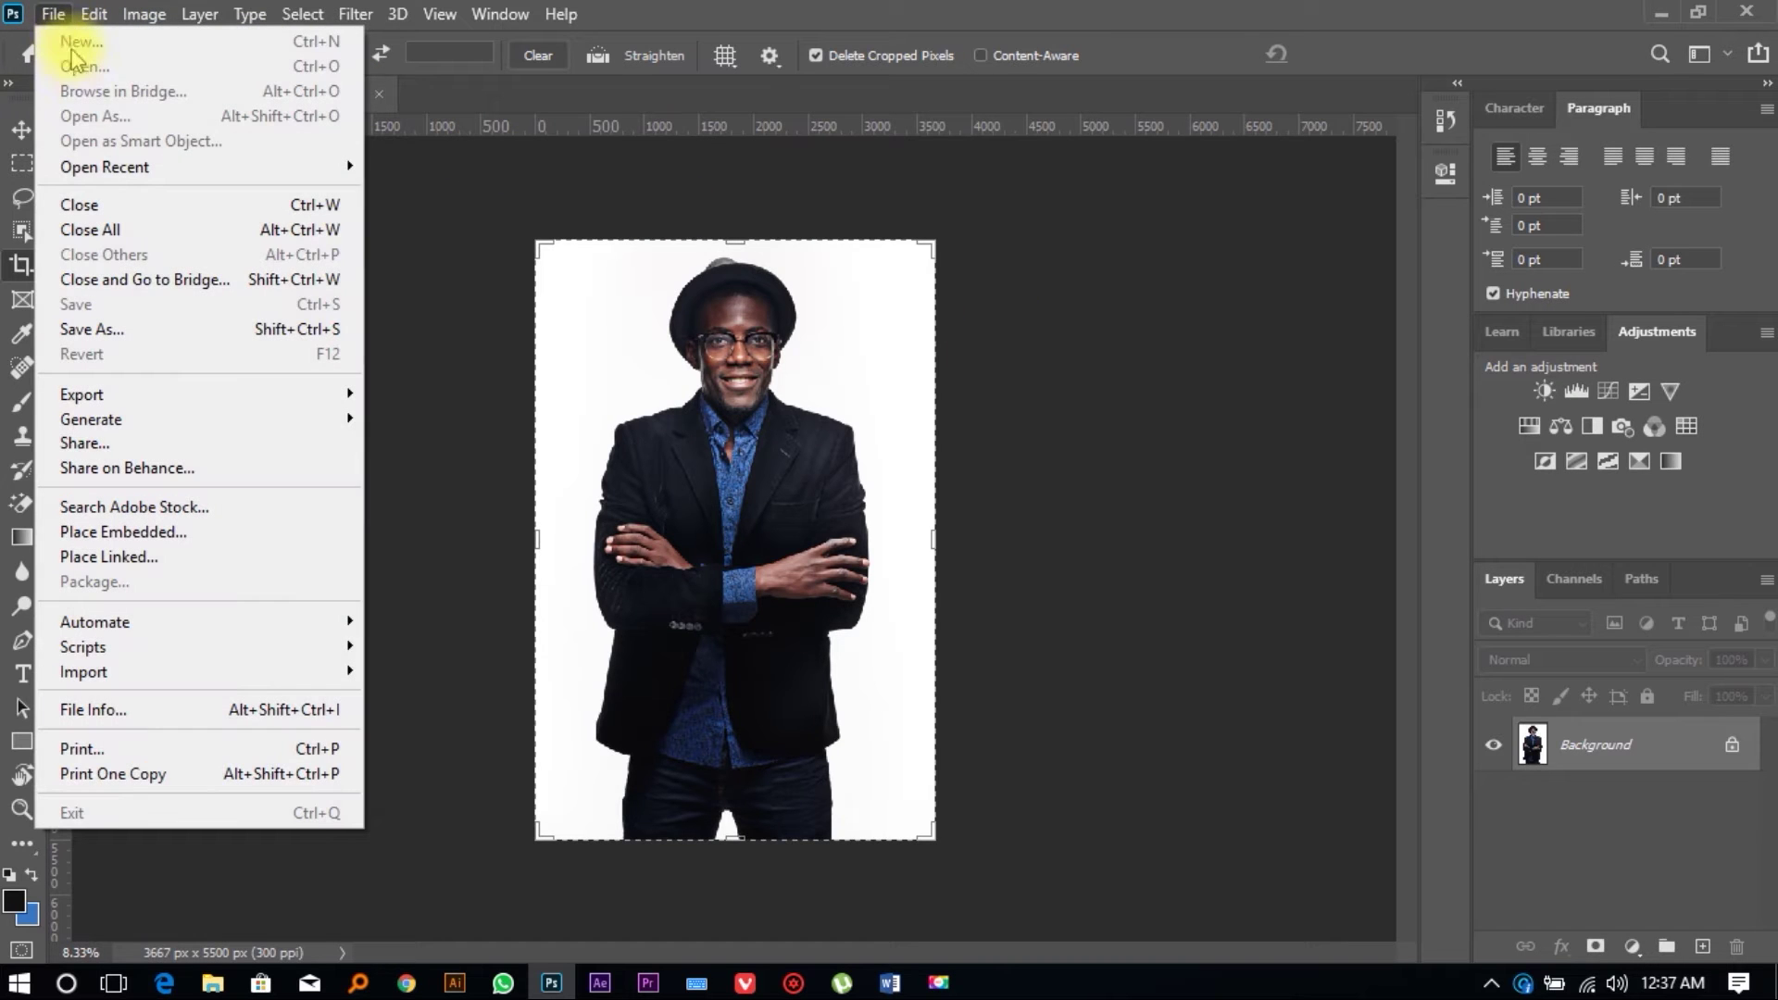
click(511, 119)
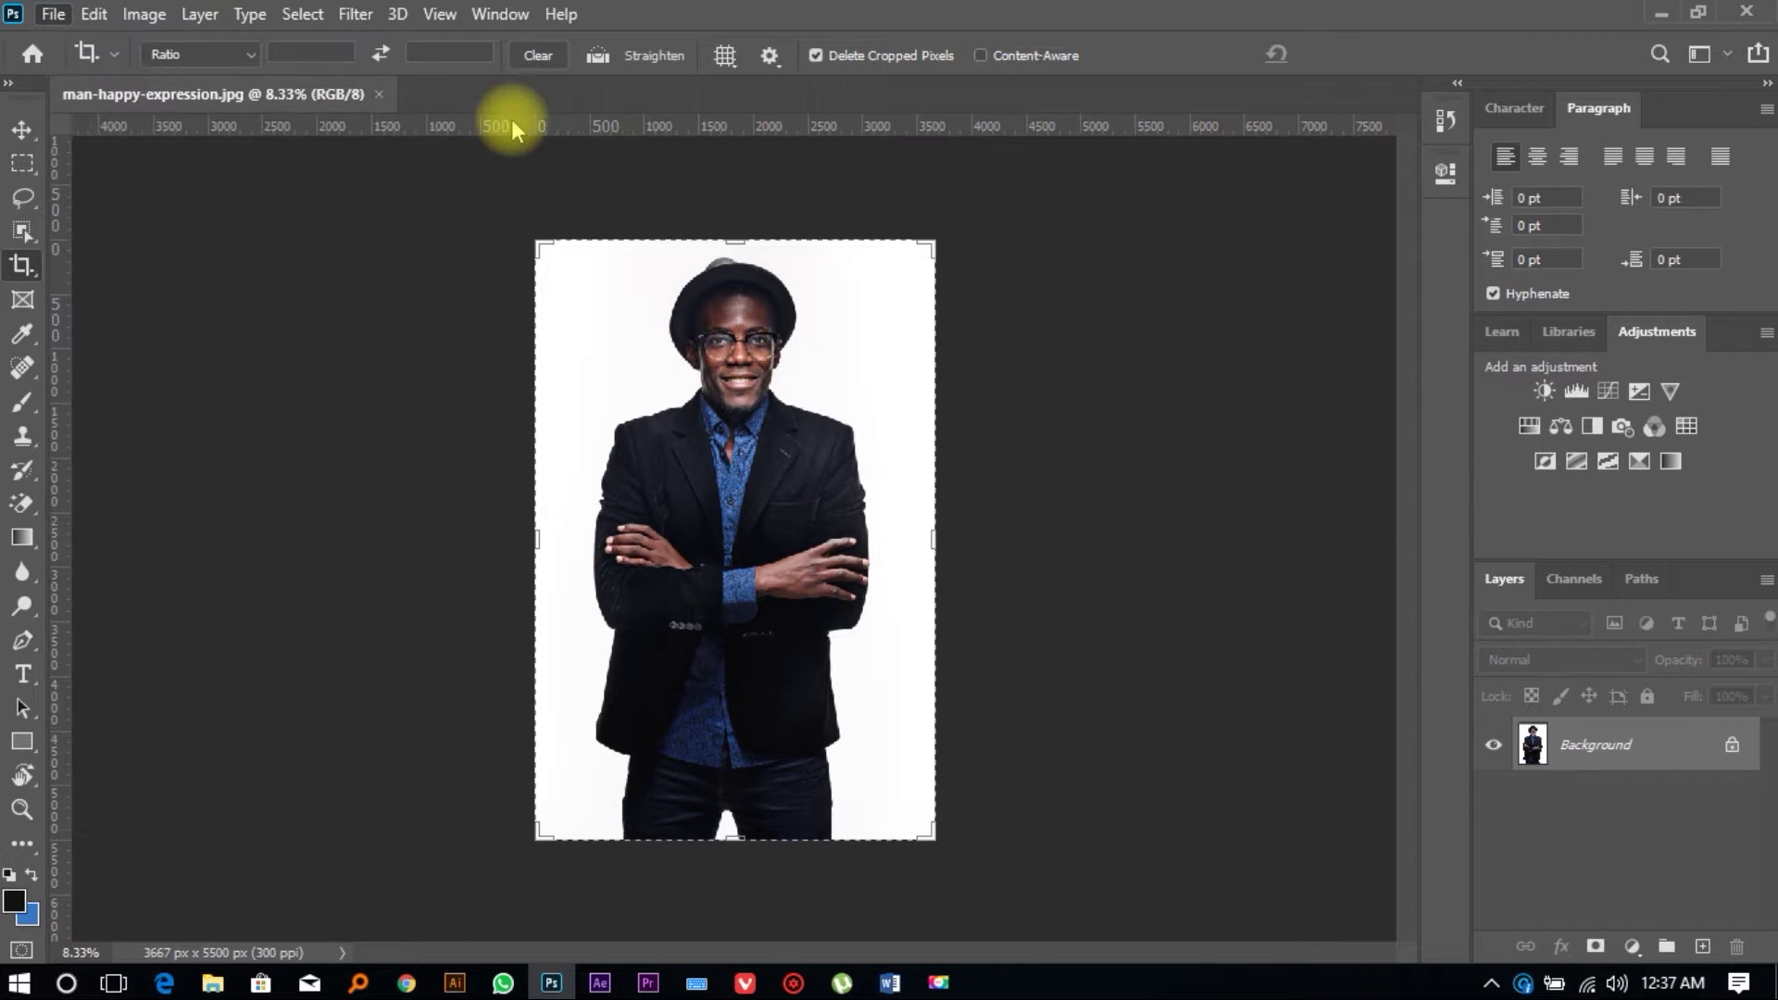
key(ctrl+o)
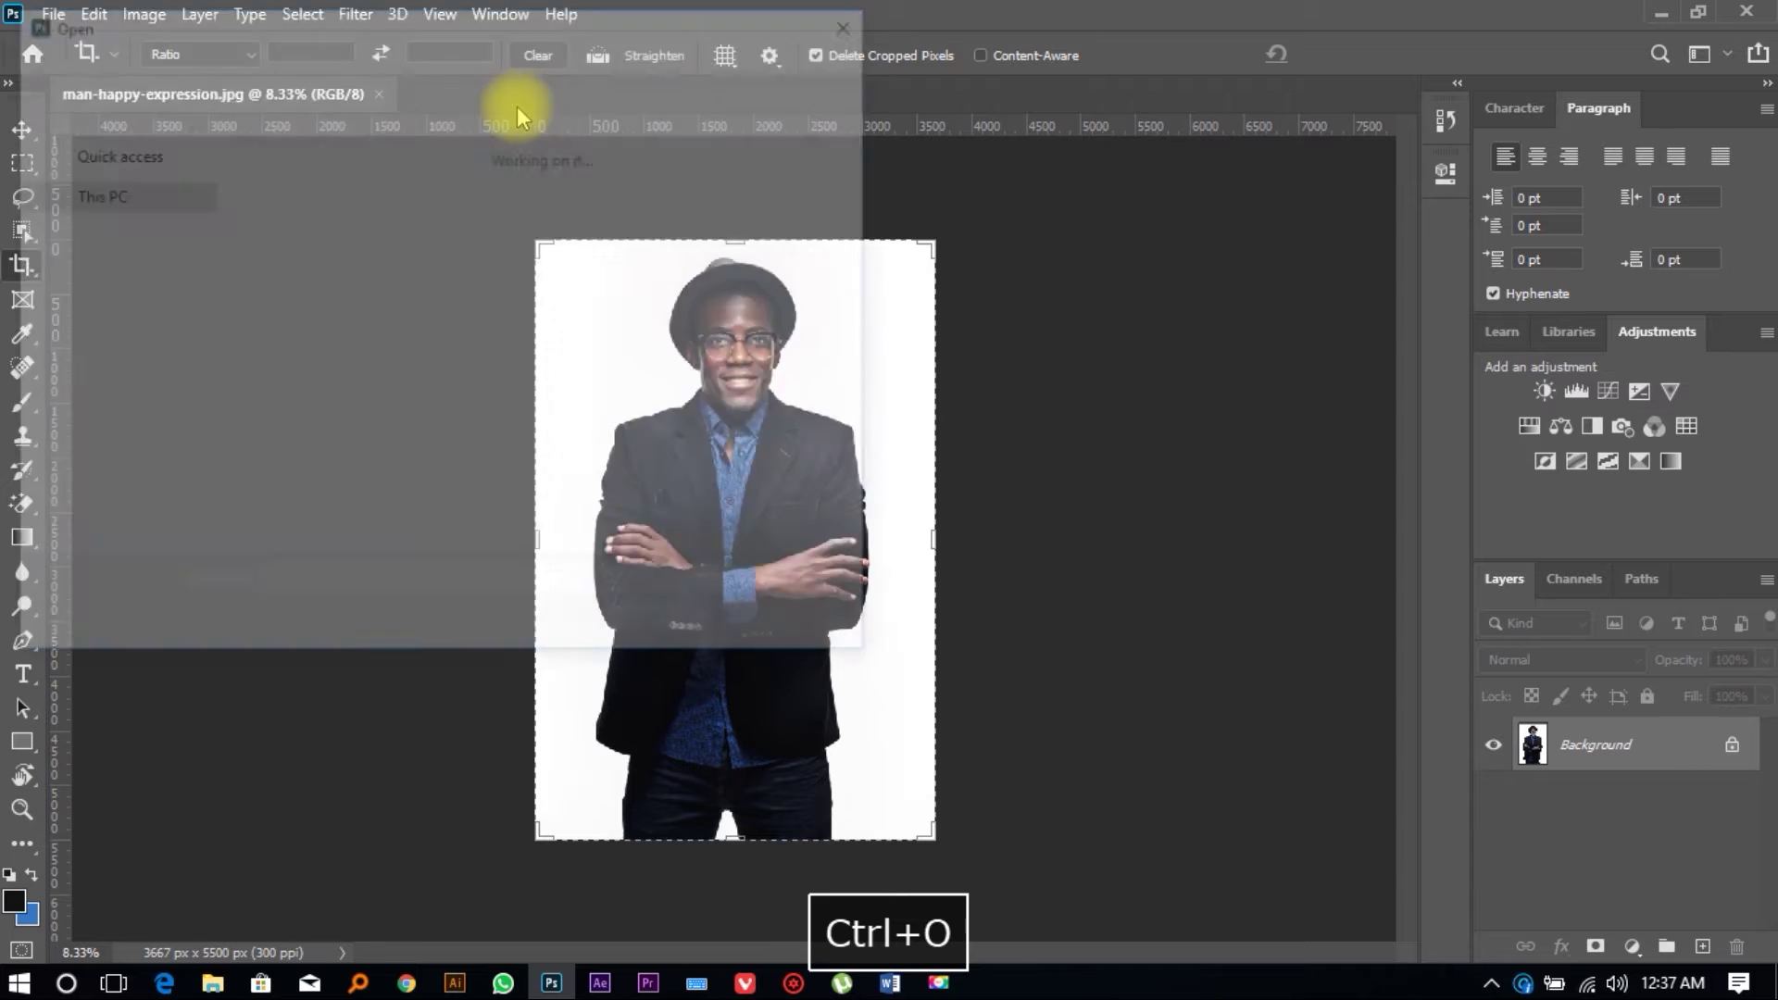
key(Escape)
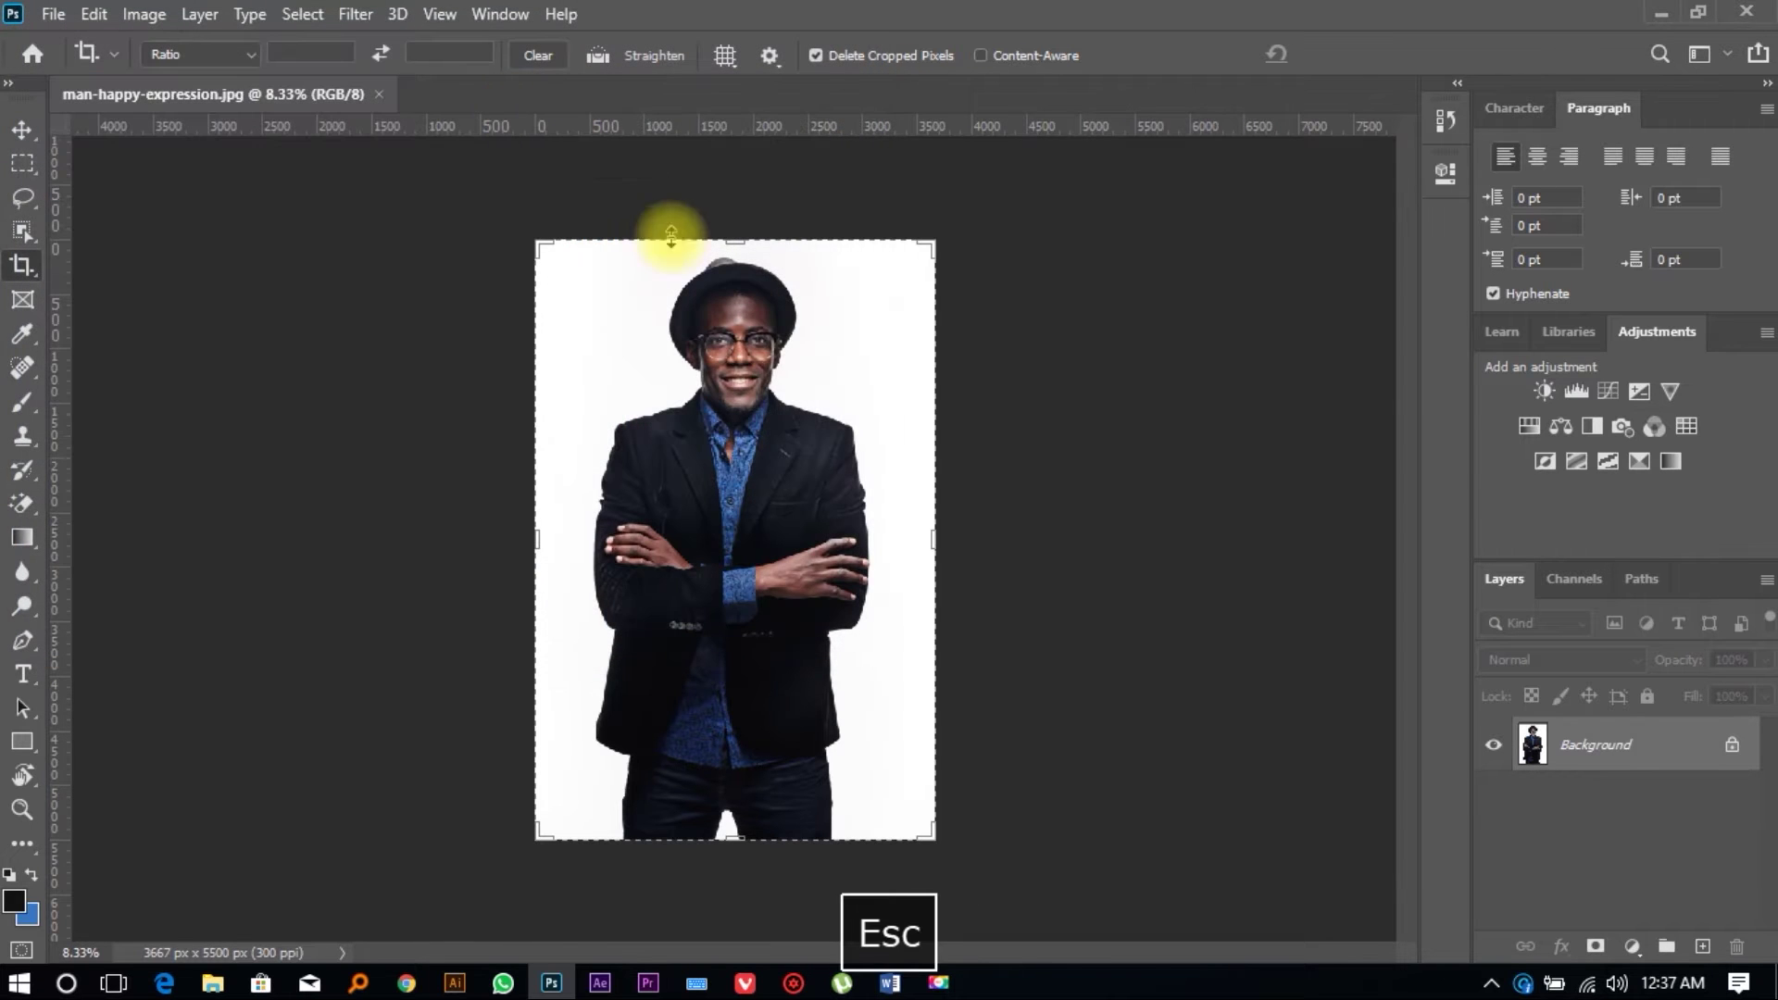
Step: Leave the Crop tool and examine the man's edges from the hat down to the trousers against the white background
click(22, 128)
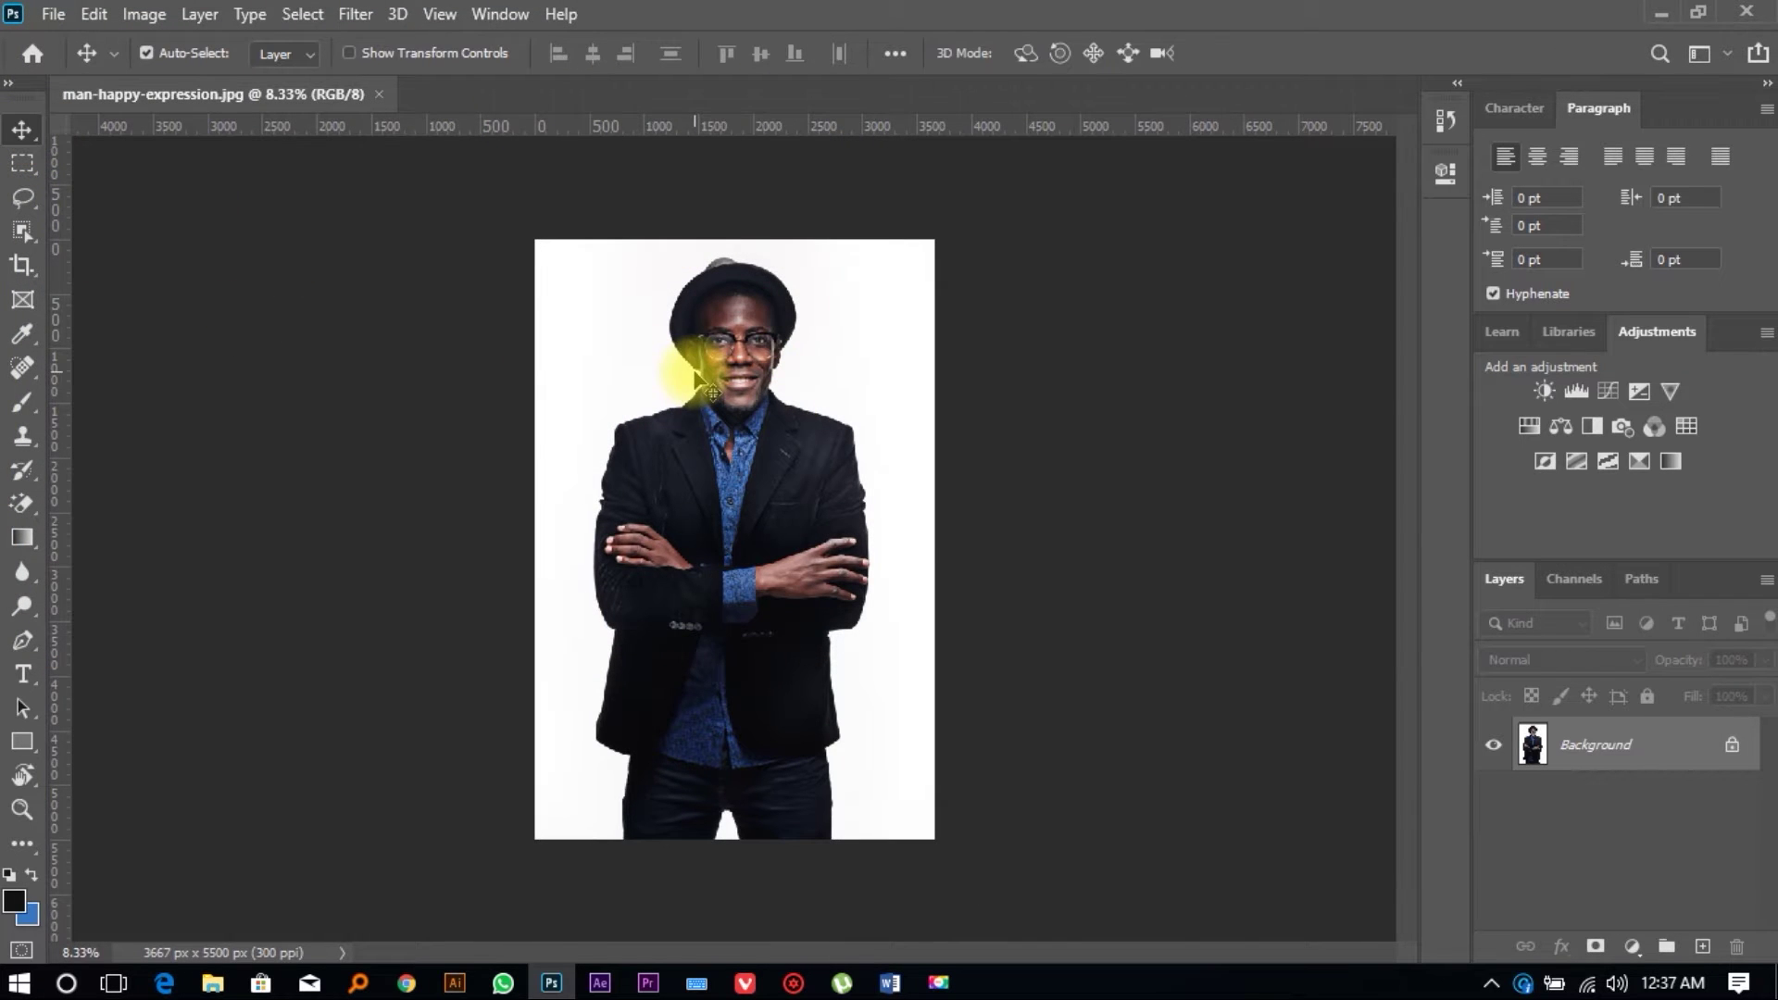
scroll(734, 367, up, 2)
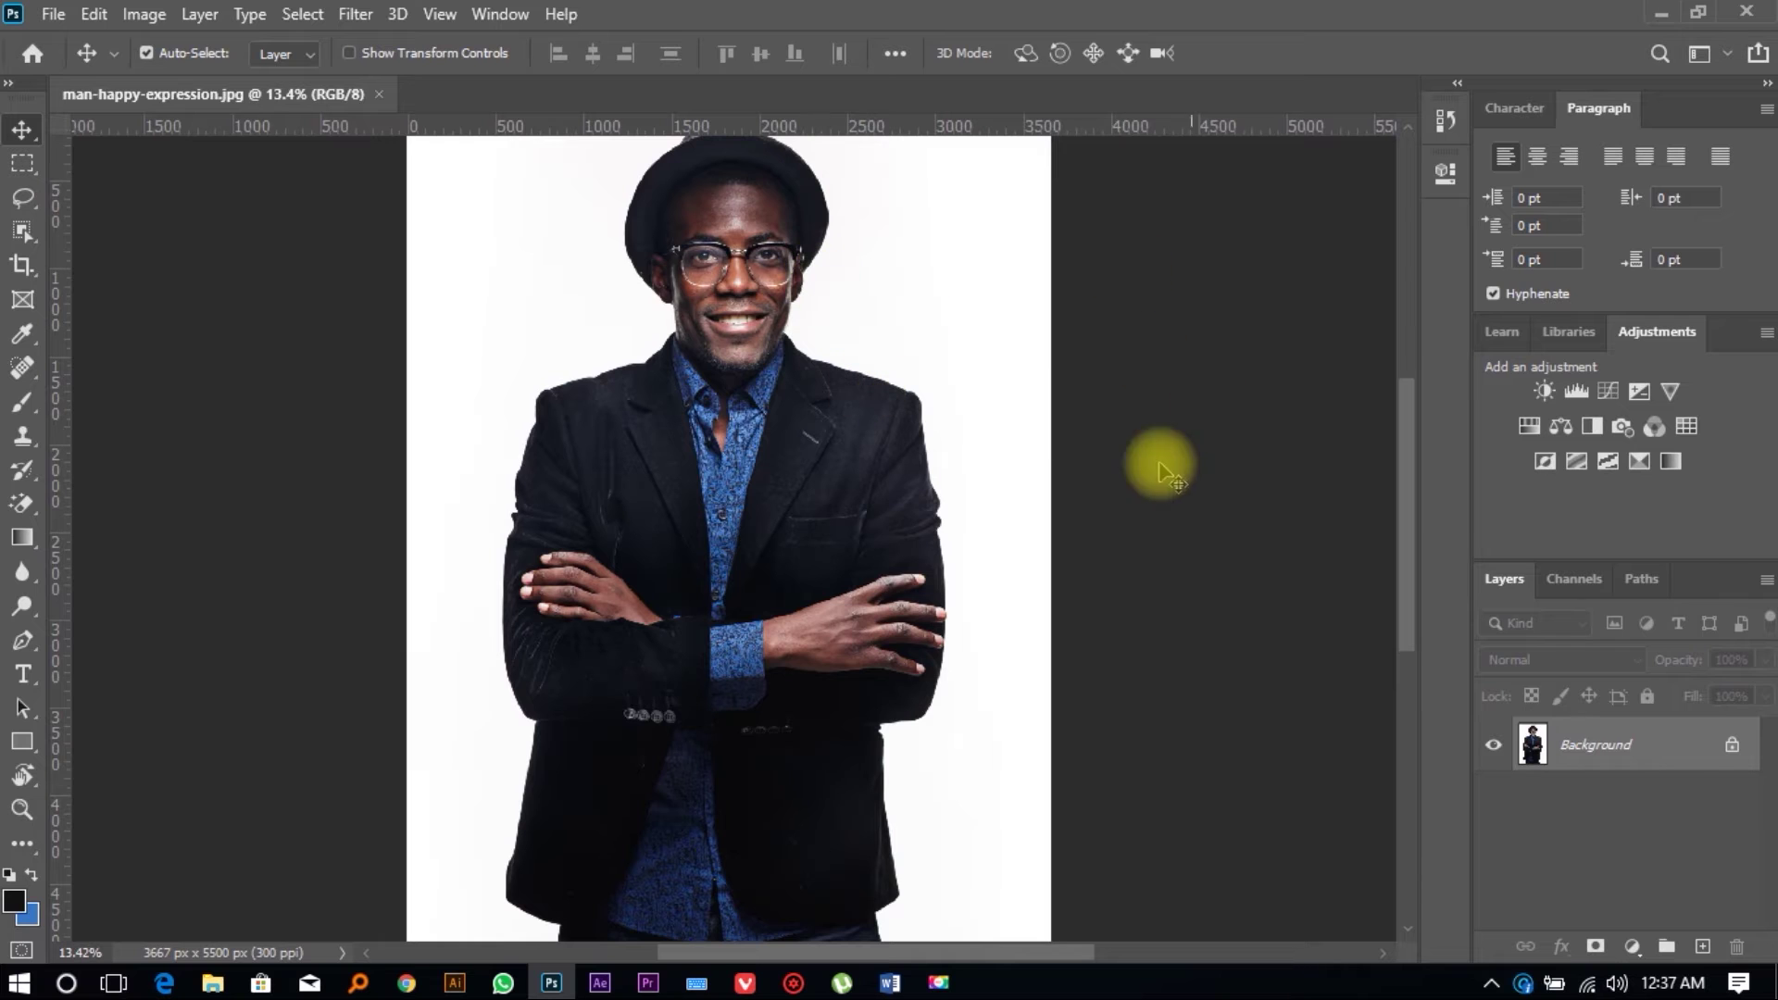
scroll(778, 407, right, 2)
scroll(659, 278, down, 1)
scroll(865, 325, down, 1)
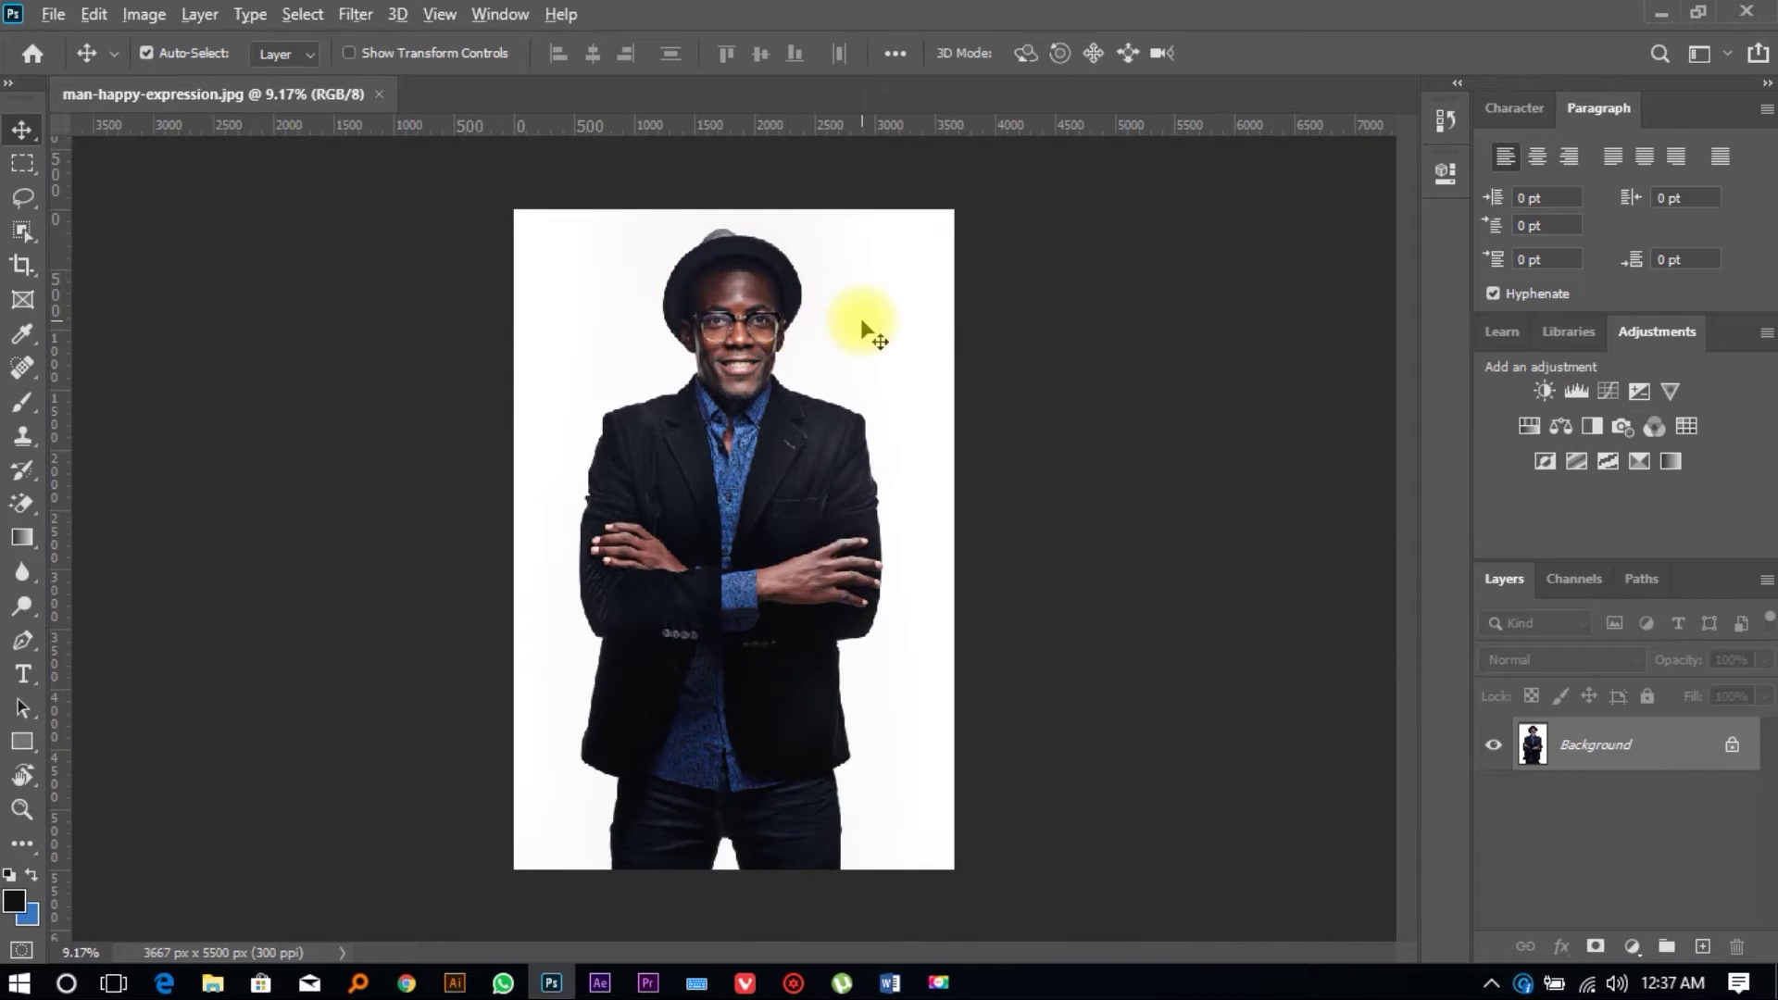
scroll(897, 329, up, 1)
scroll(659, 291, up, 4)
scroll(849, 355, down, 4)
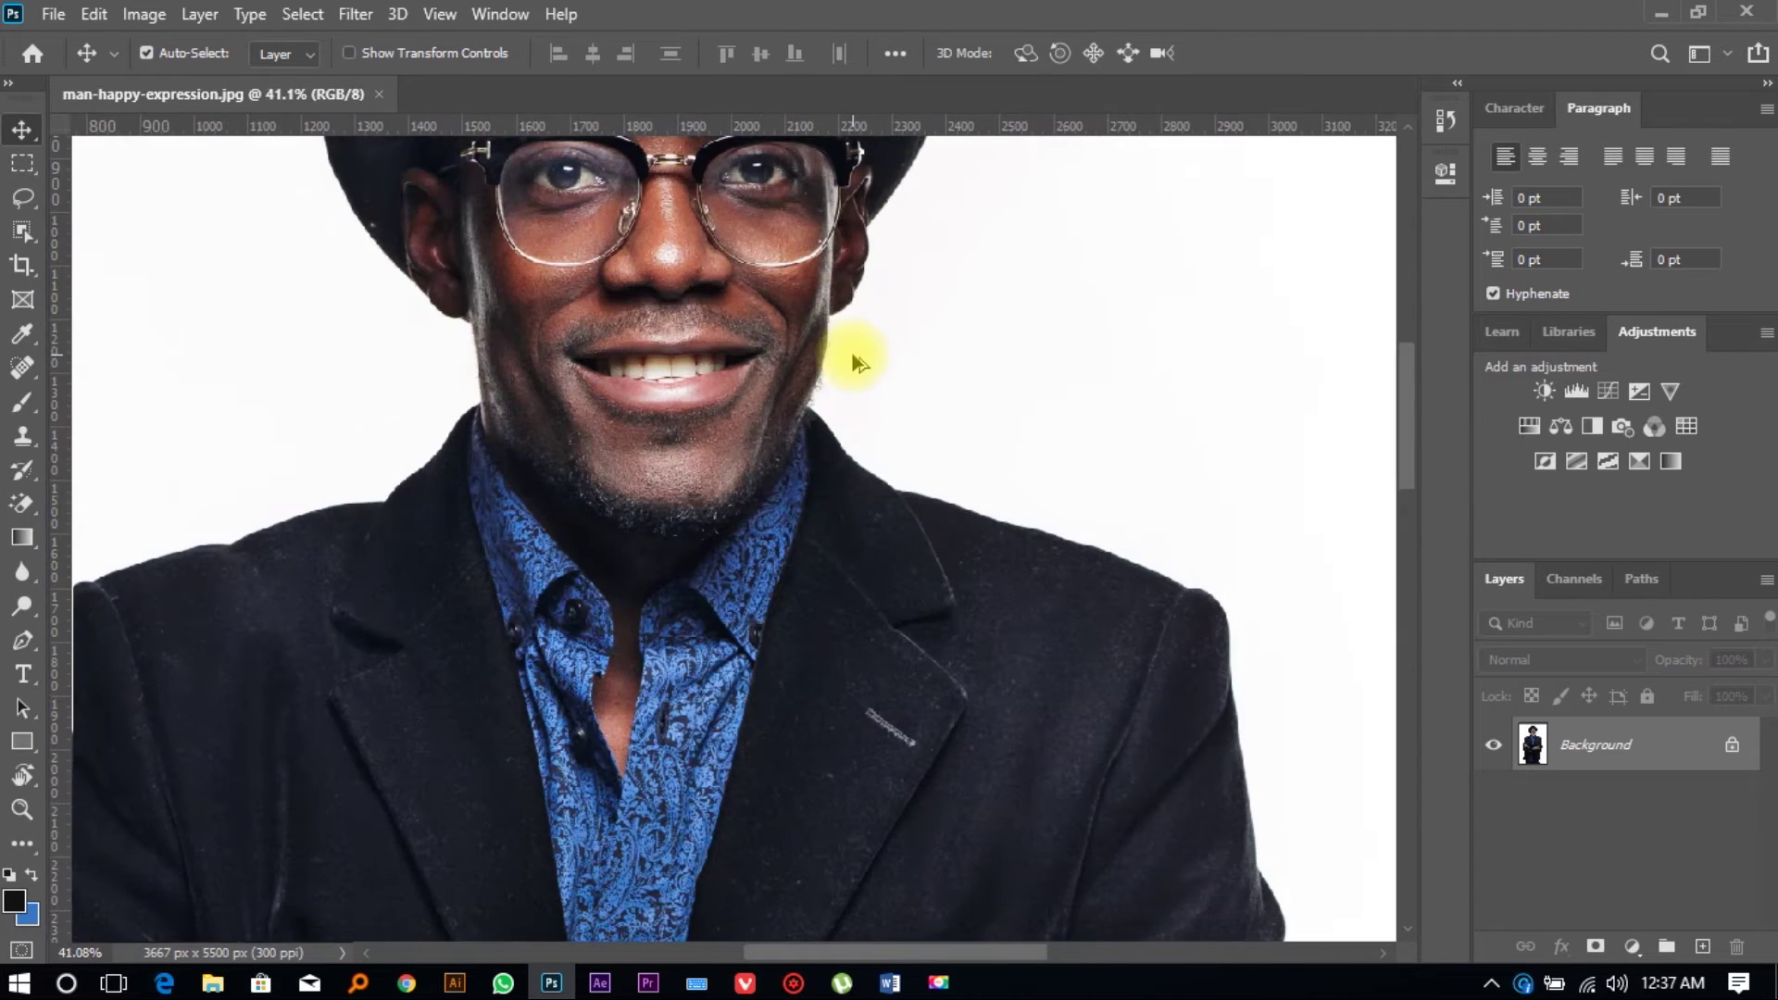
scroll(635, 258, down, 1)
scroll(738, 312, up, 5)
scroll(743, 307, up, 1)
scroll(754, 311, down, 3)
scroll(758, 338, down, 2)
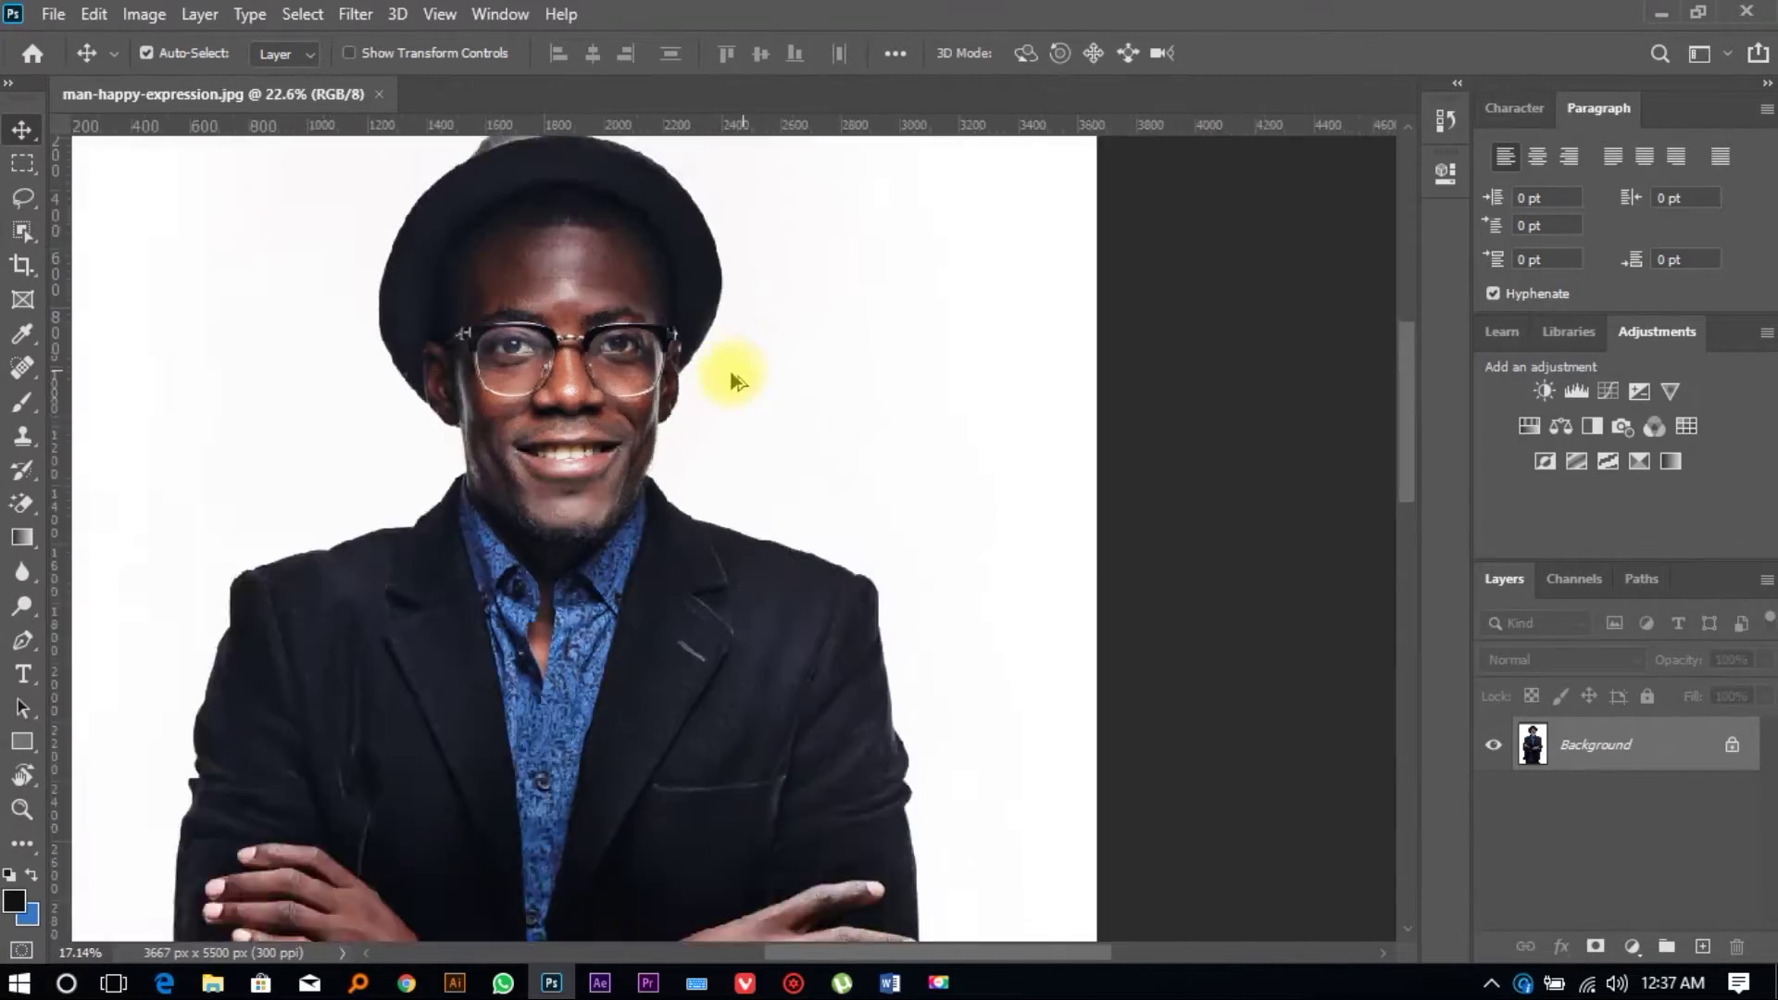
scroll(626, 496, up, 3)
scroll(645, 522, down, 4)
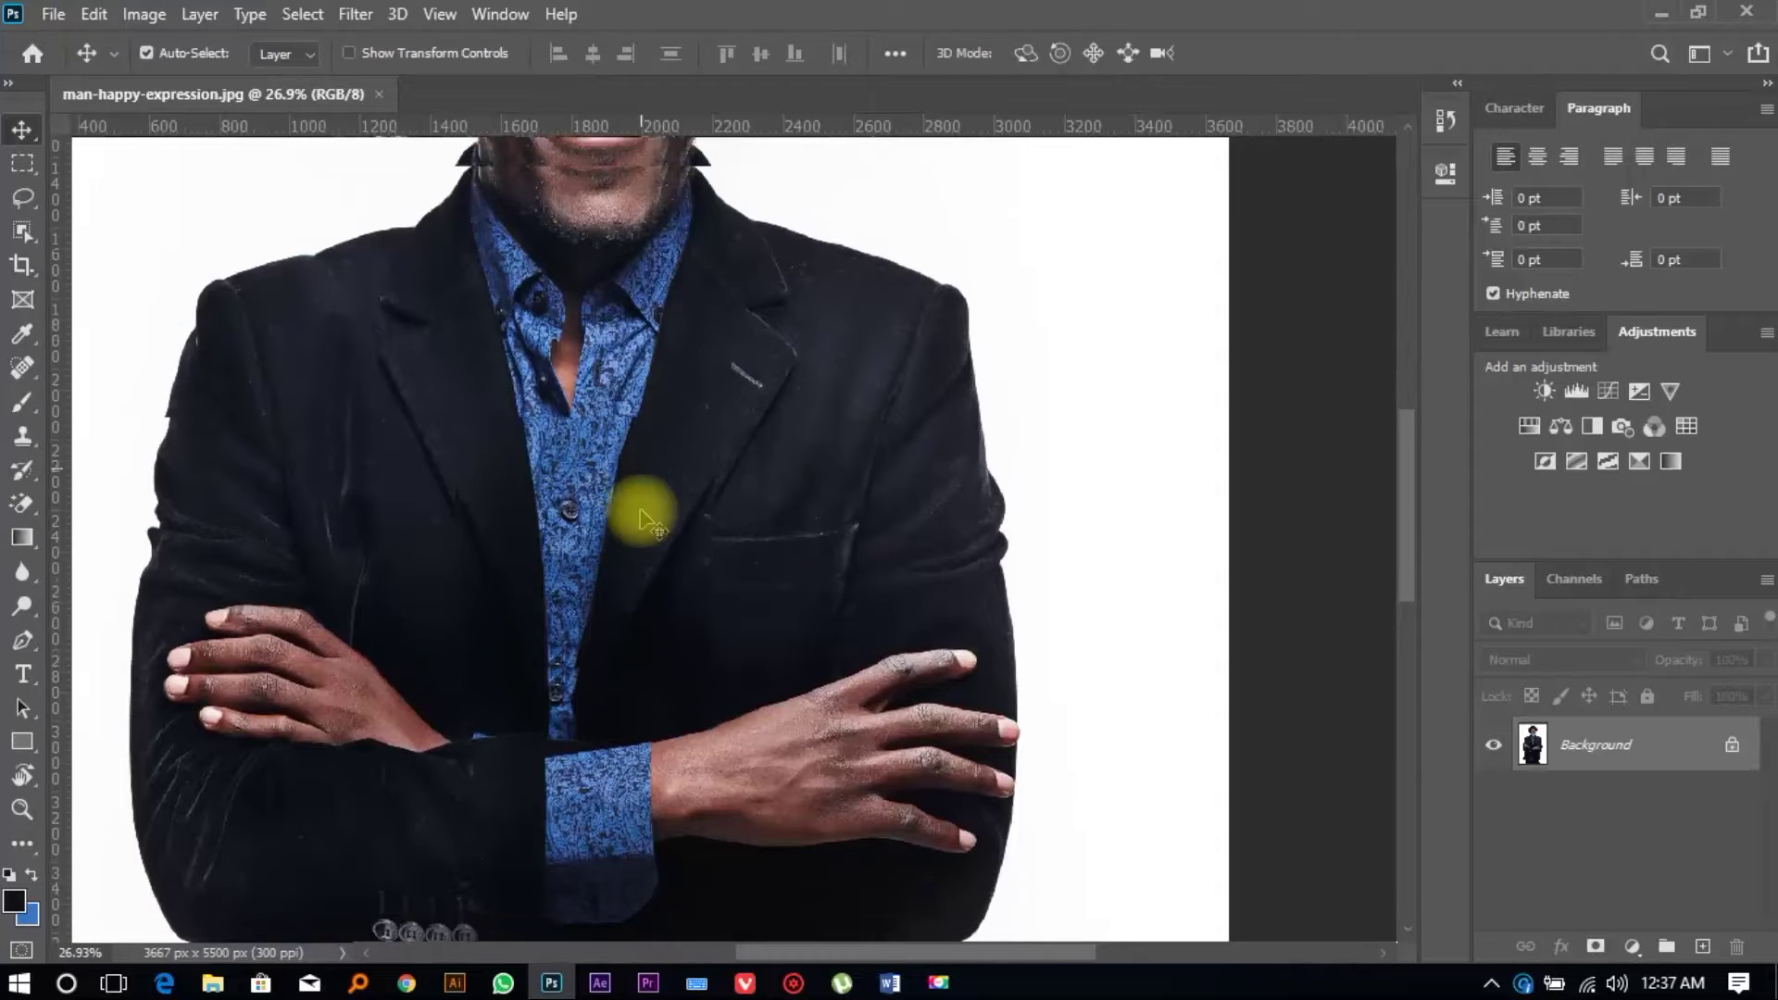
scroll(635, 516, down, 2)
scroll(524, 638, up, 2)
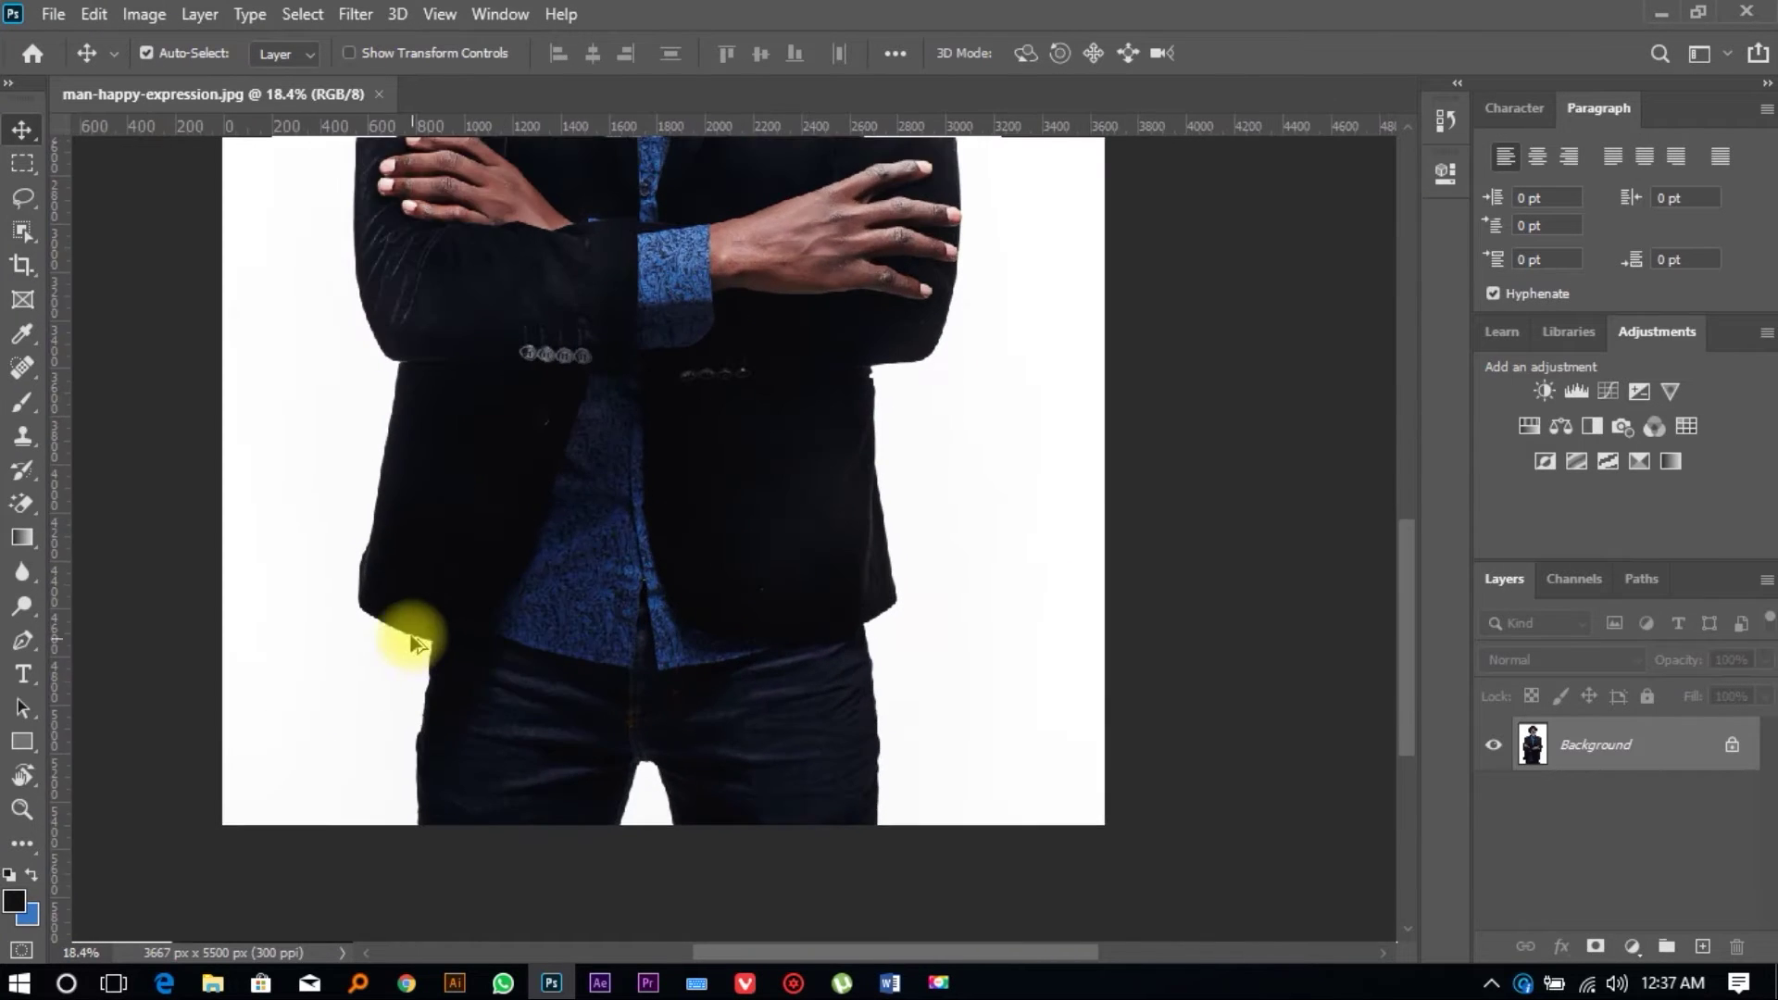
scroll(416, 555, down, 2)
scroll(439, 581, down, 1)
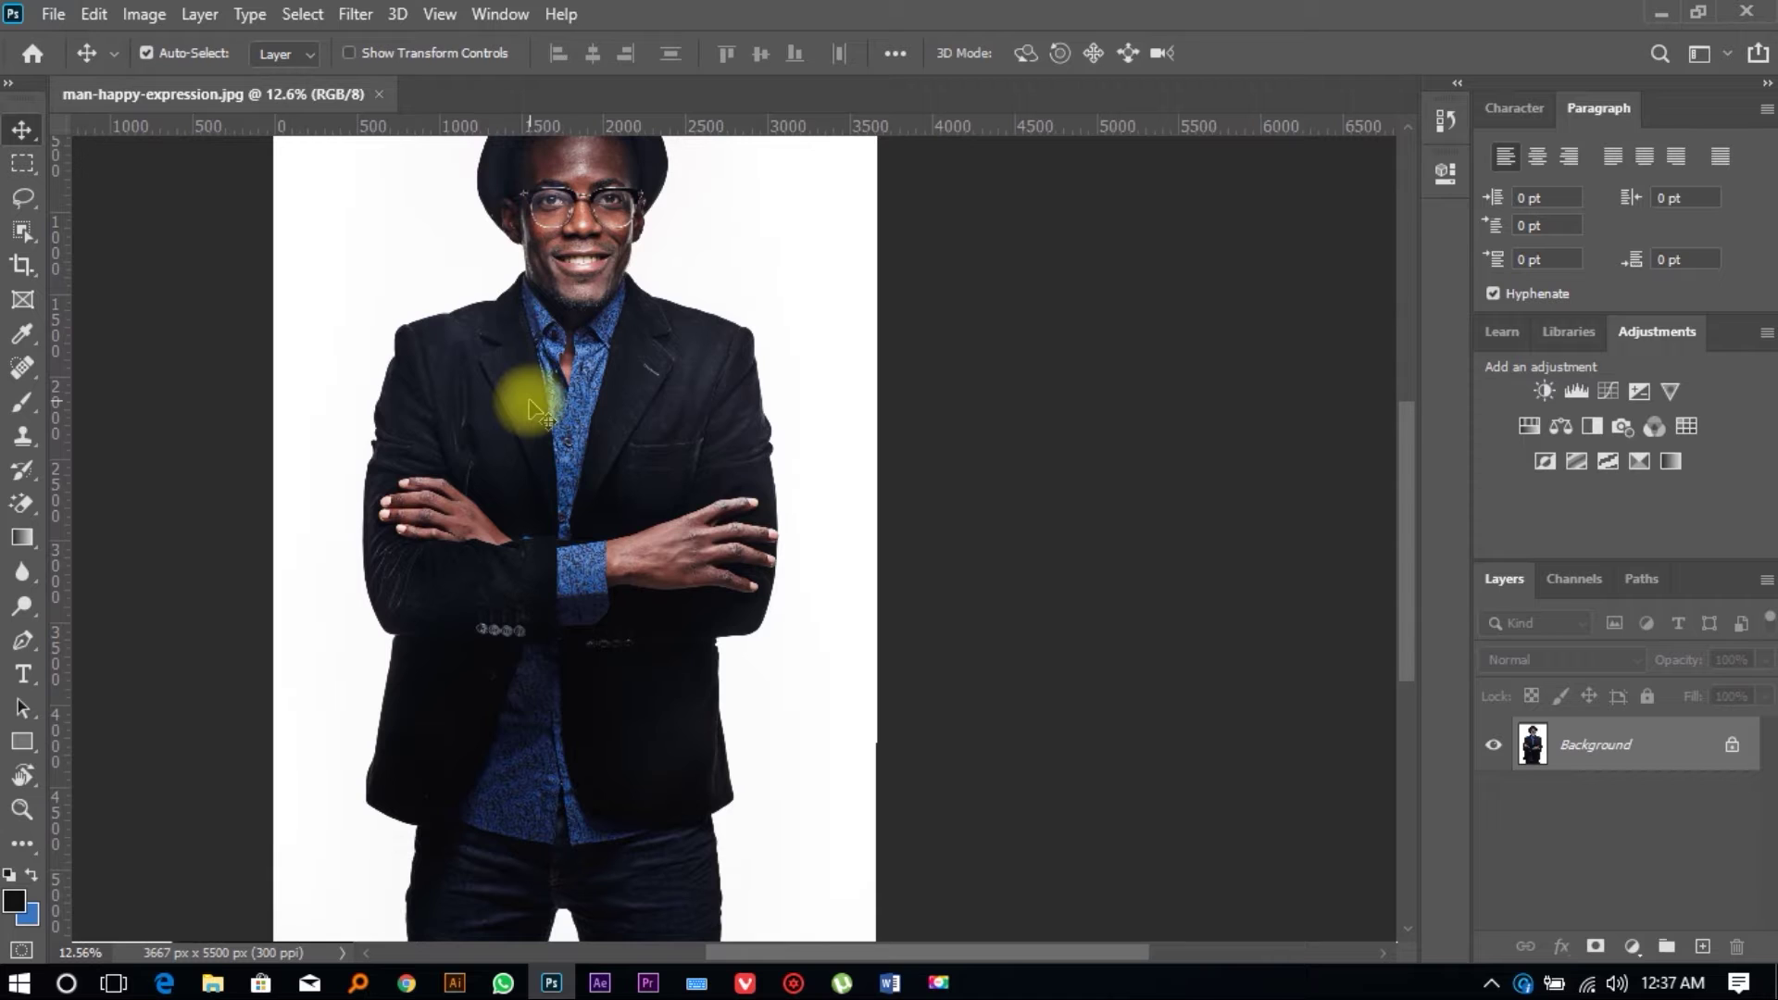
Step: Try to erase the white background with the Magic Eraser at tolerance 90, and undo the erasure
click(24, 507)
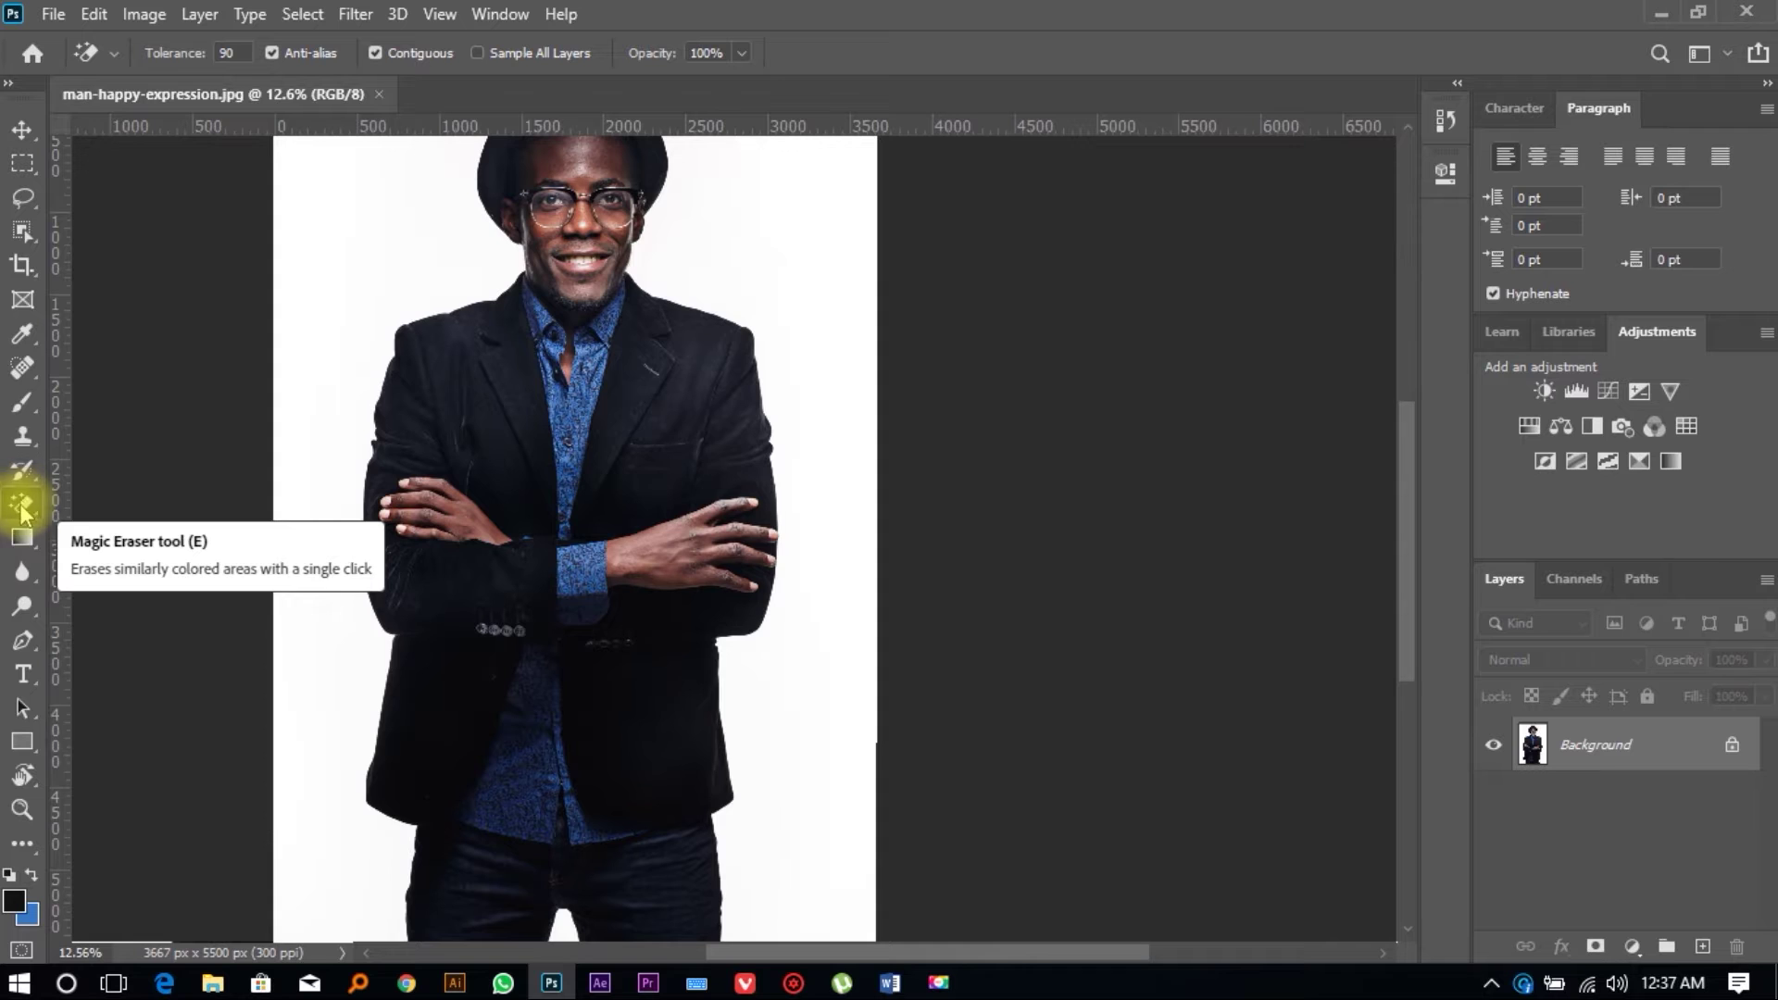
right_click(23, 505)
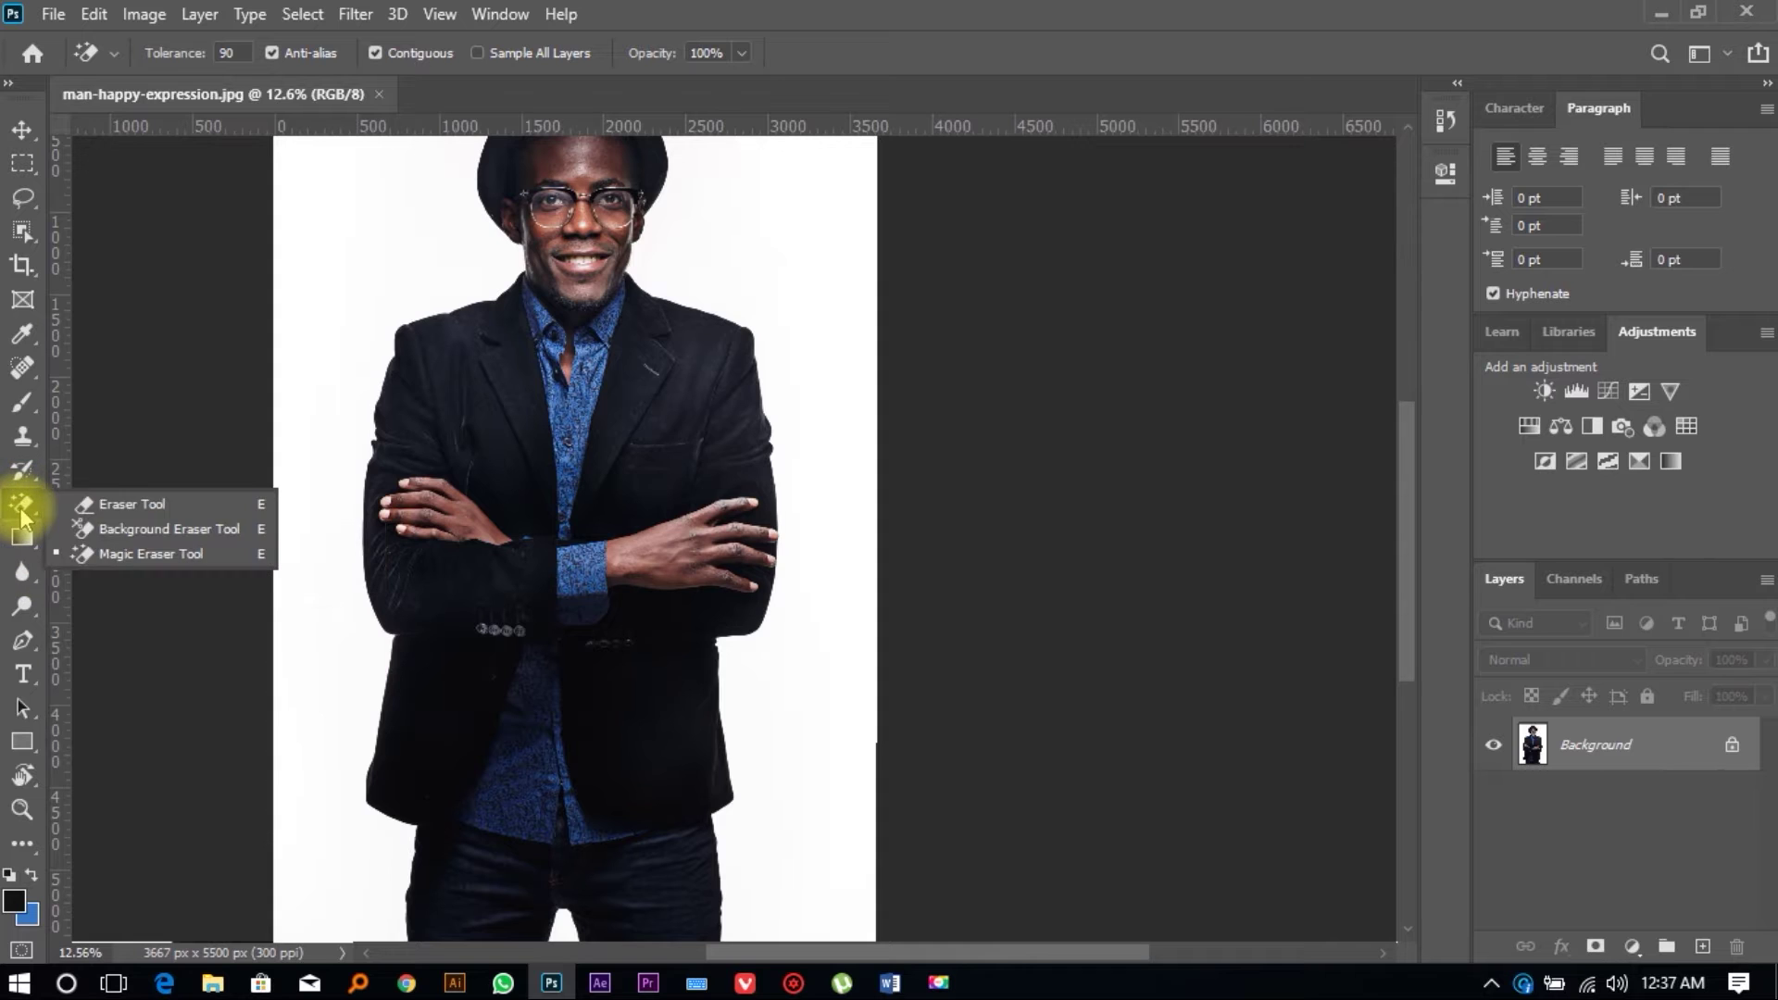
click(139, 556)
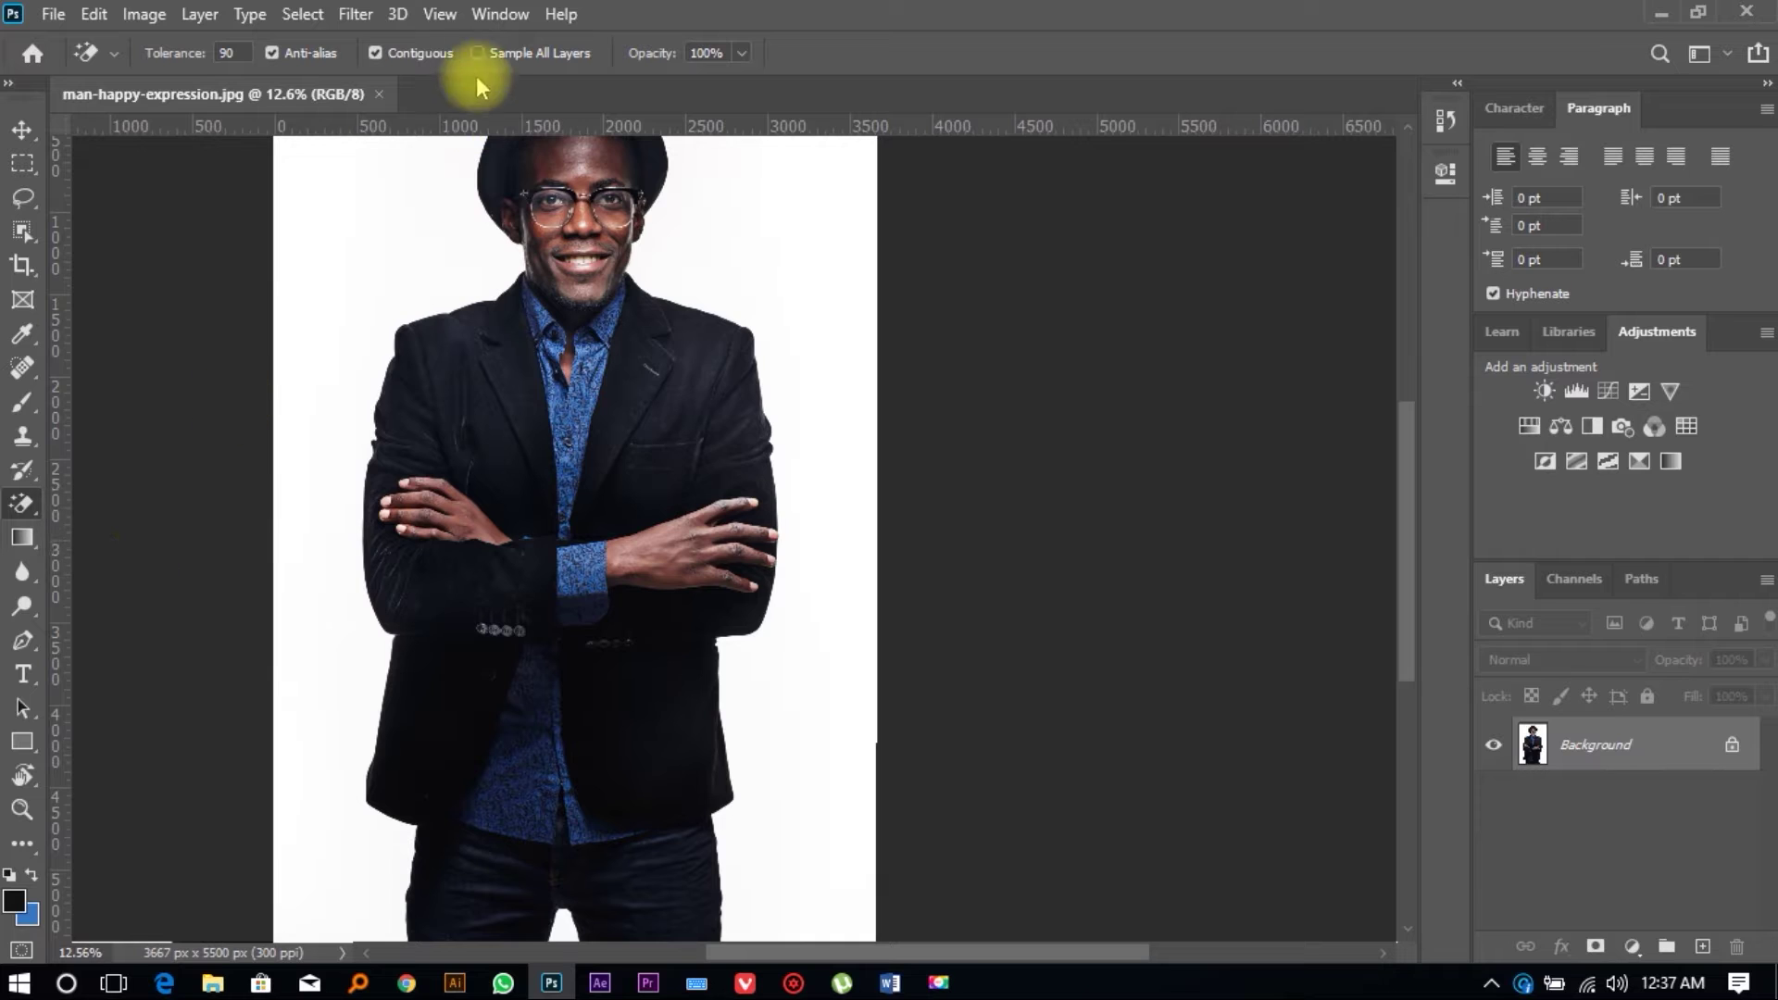
click(237, 57)
text(90)
key(Return)
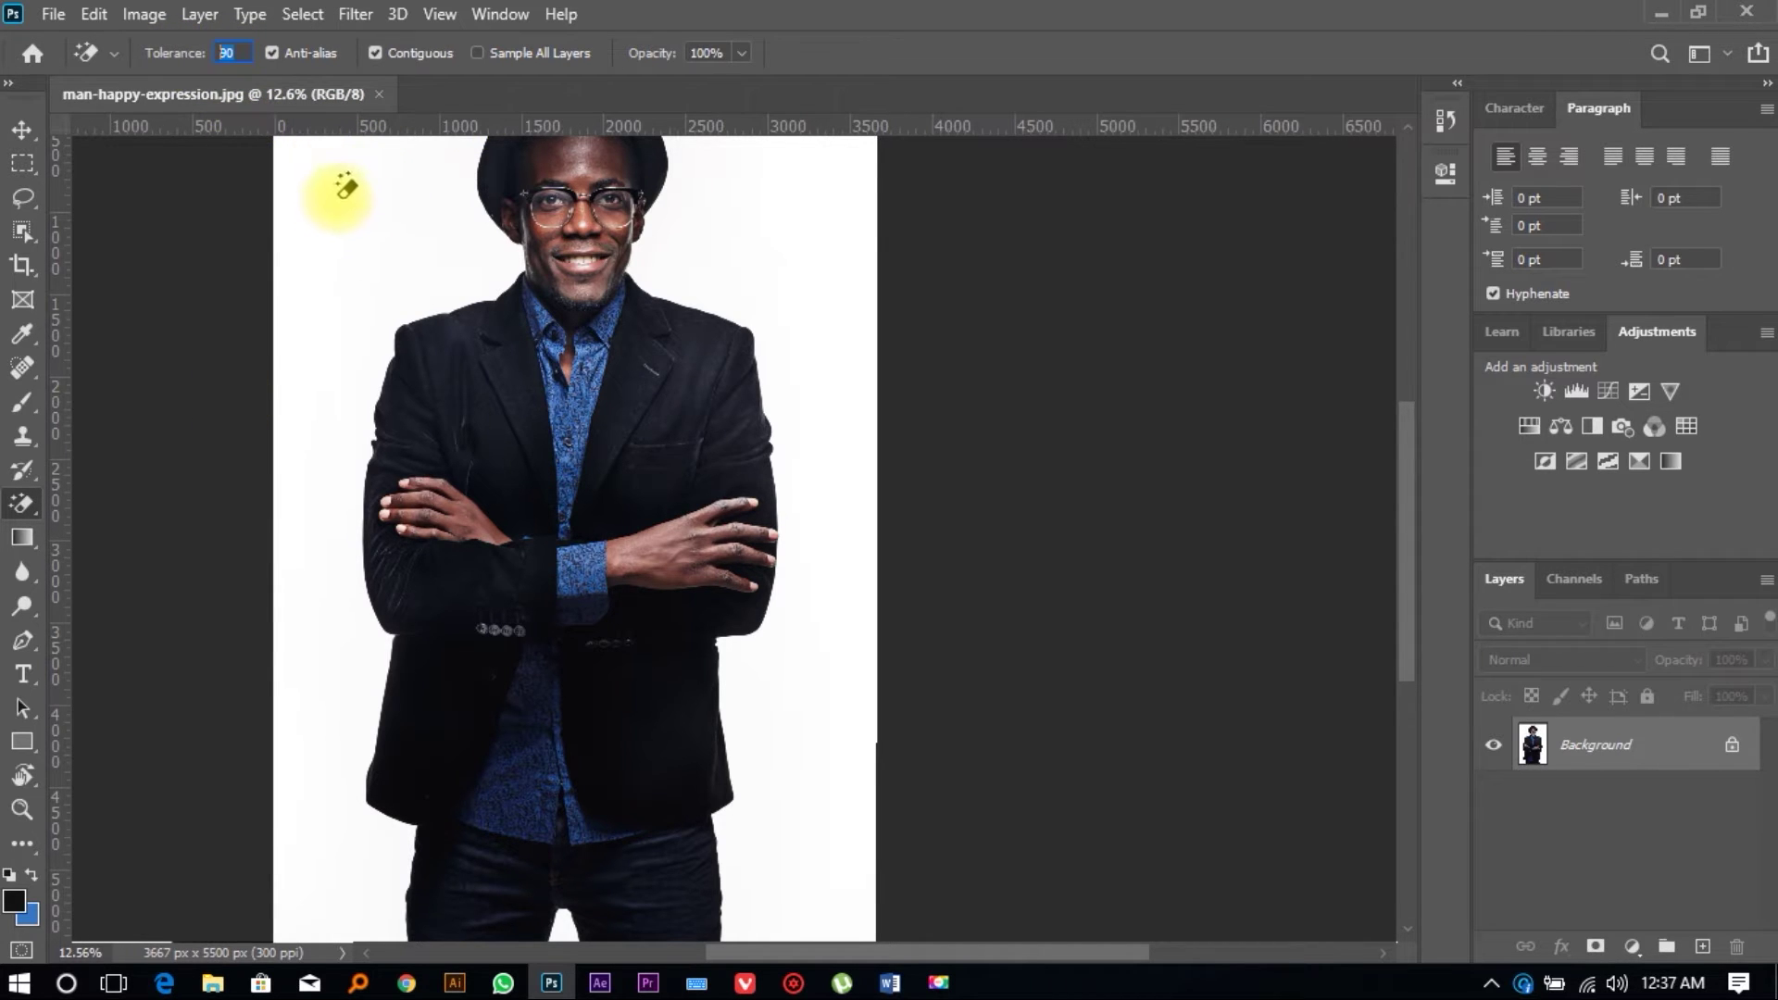
click(296, 463)
key(ctrl+z)
click(269, 523)
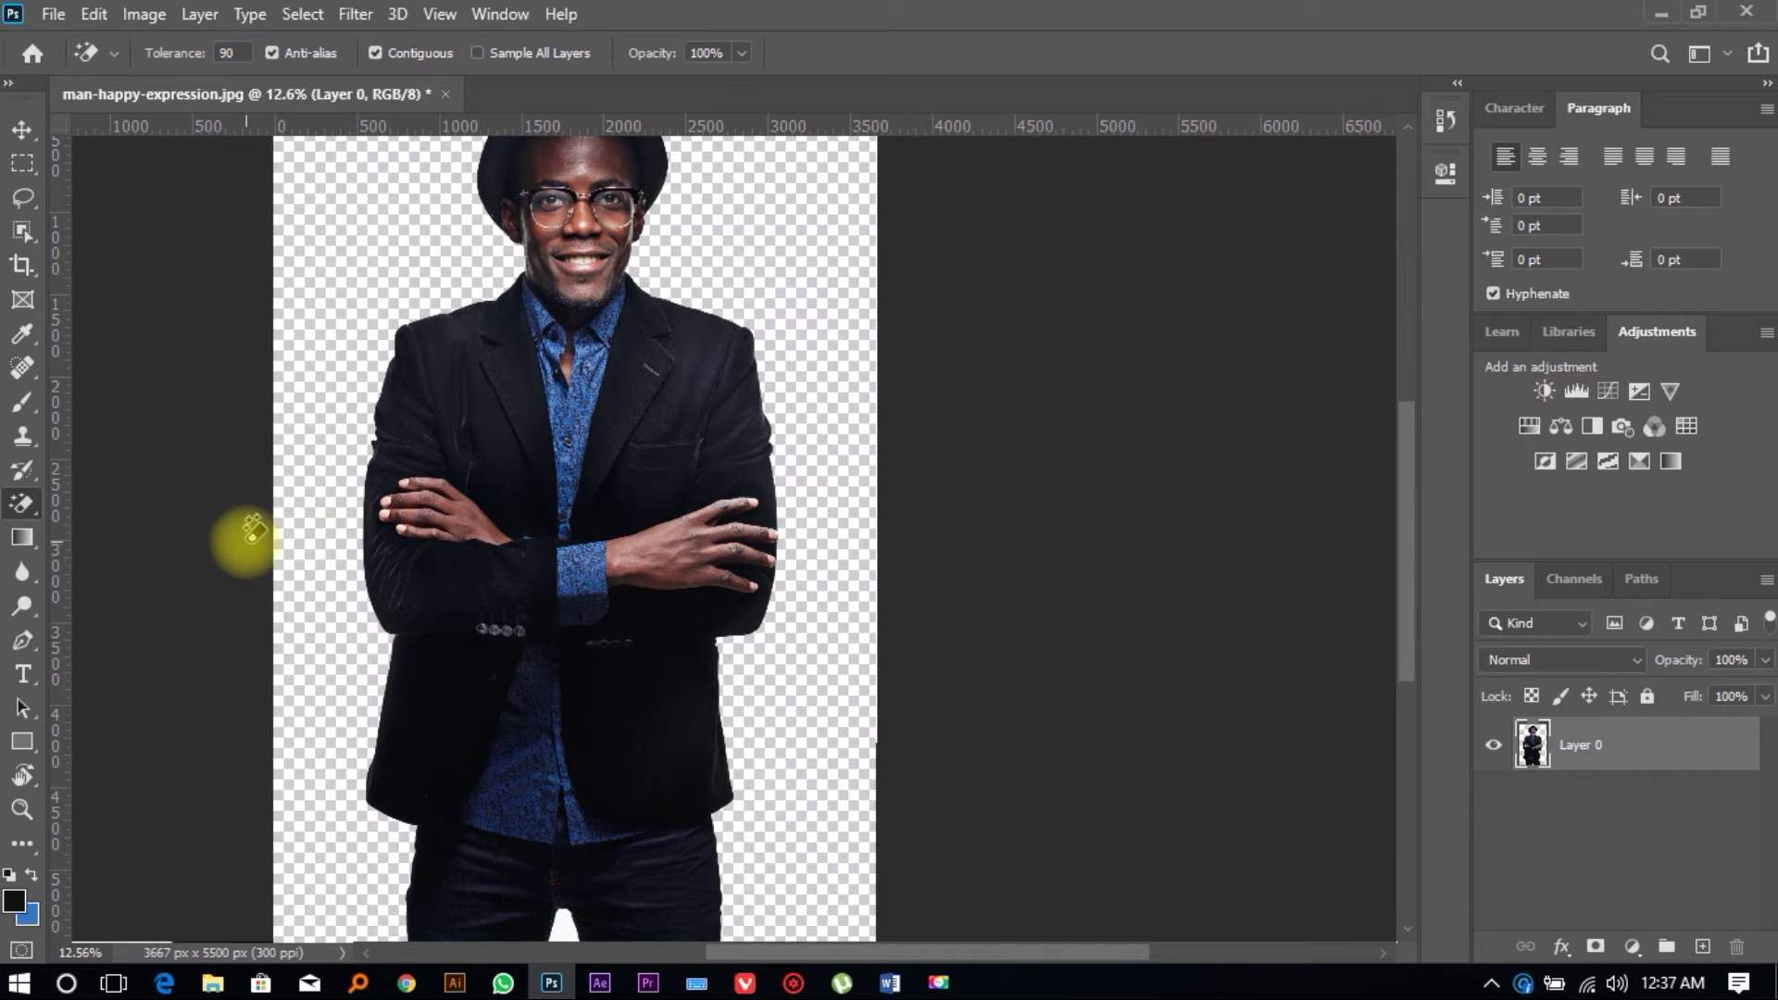
scroll(631, 413, up, 3)
scroll(582, 387, up, 1)
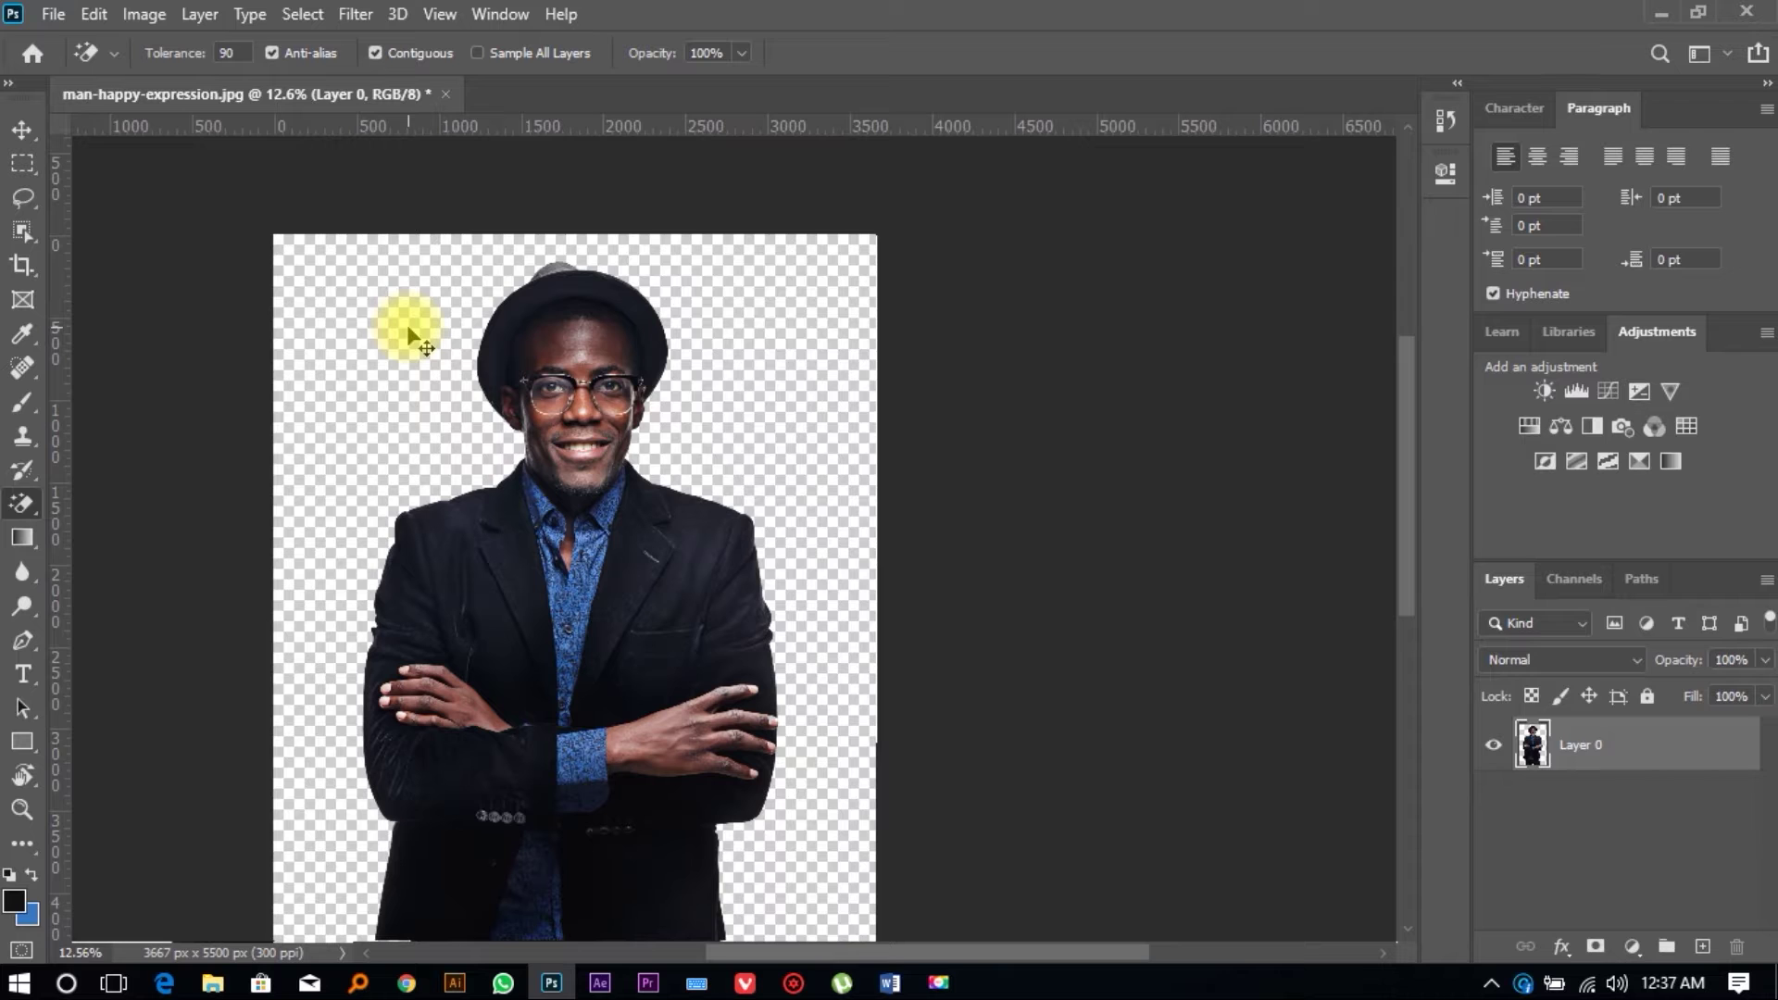
key(ctrl+z)
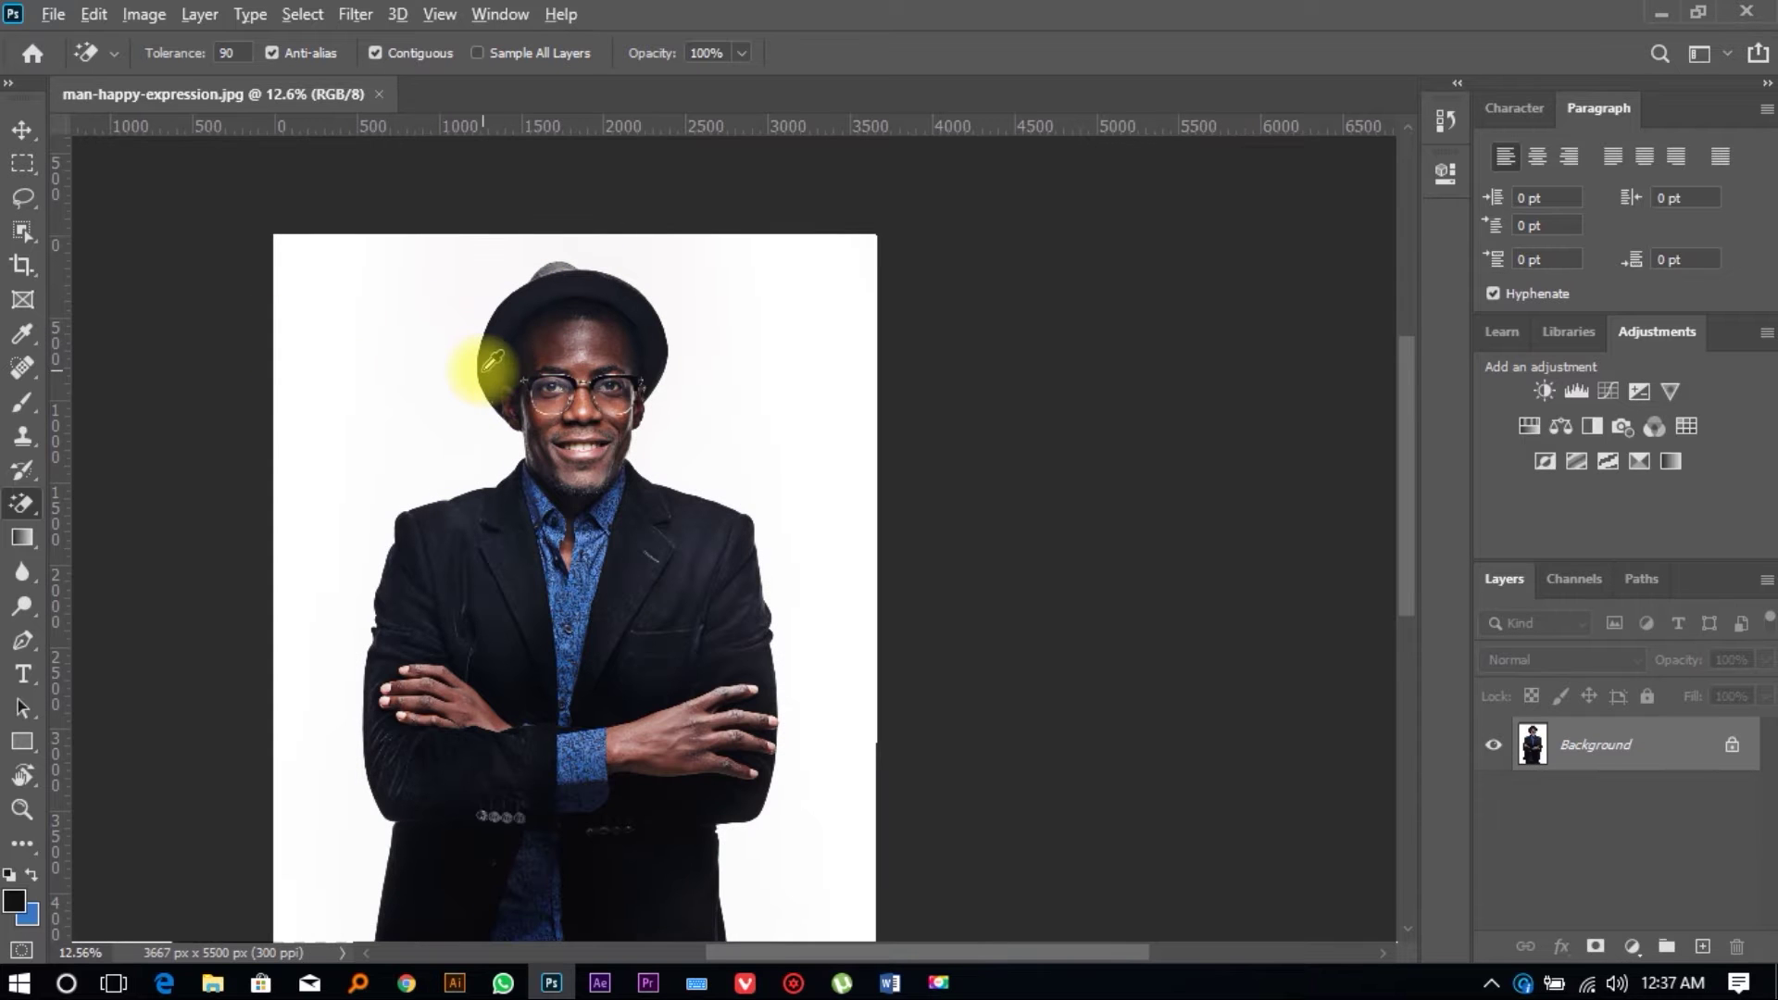
Step: Select the man in the photo automatically with the Subject selection command
key(ctrl+0)
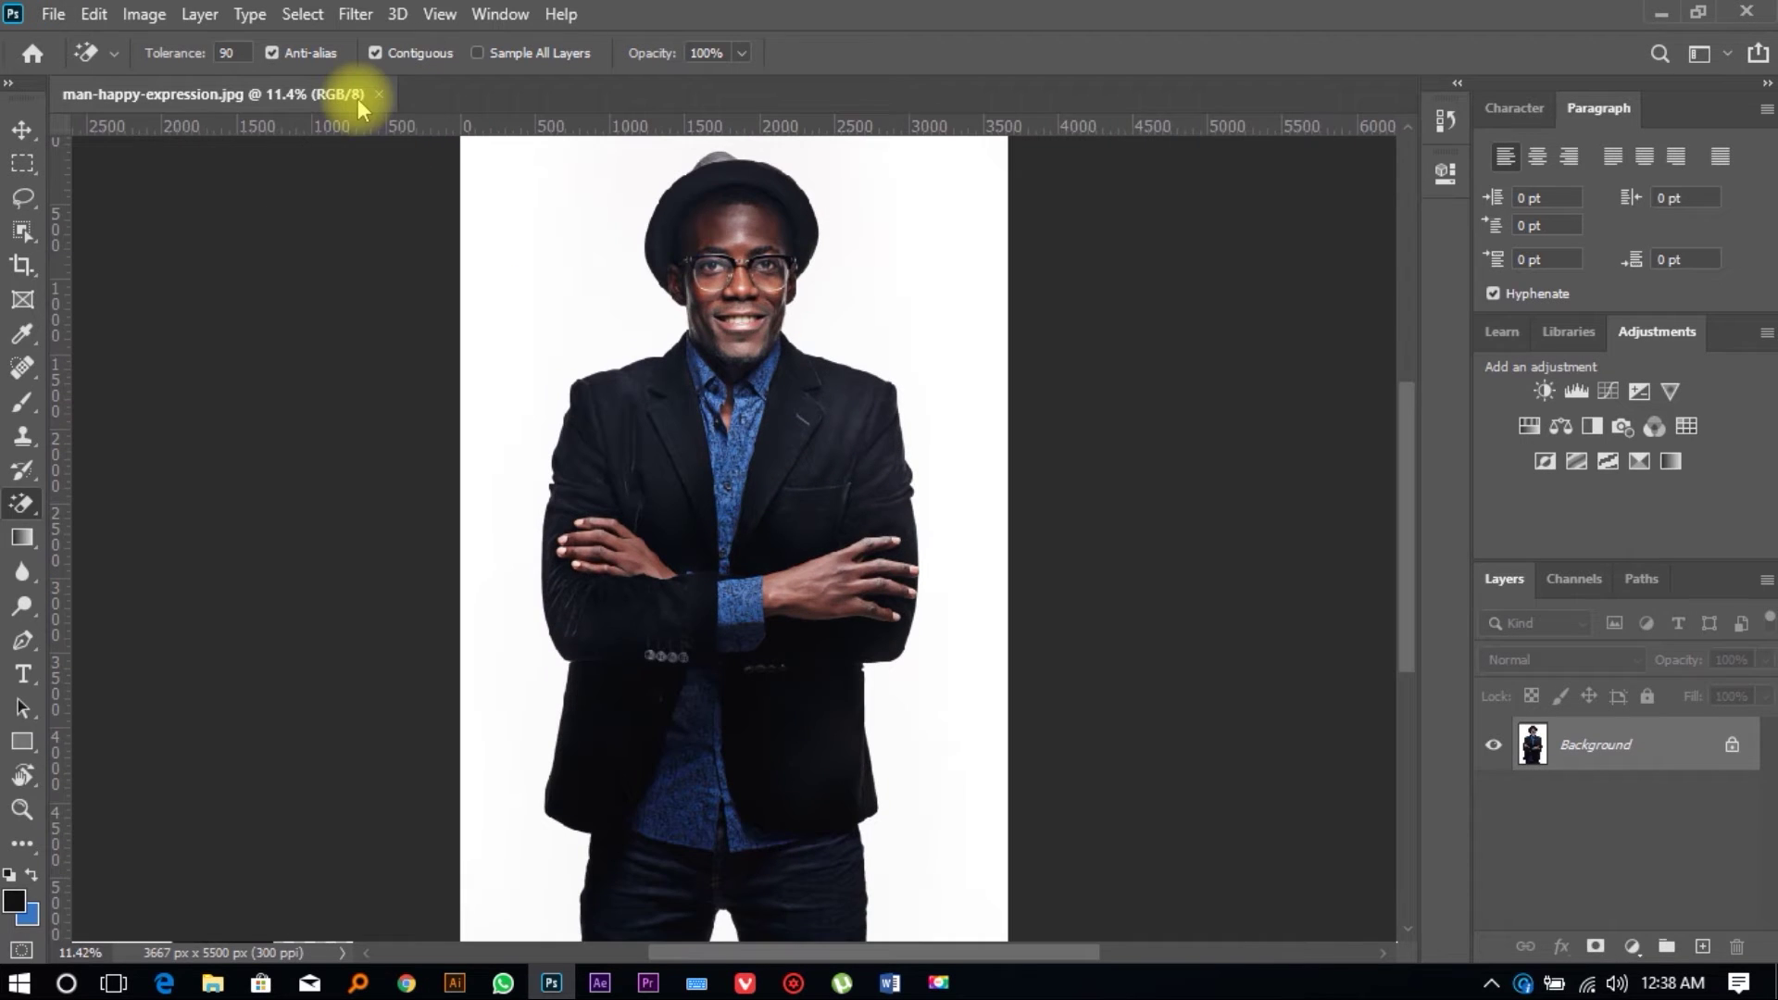
scroll(396, 139, right, 3)
click(23, 129)
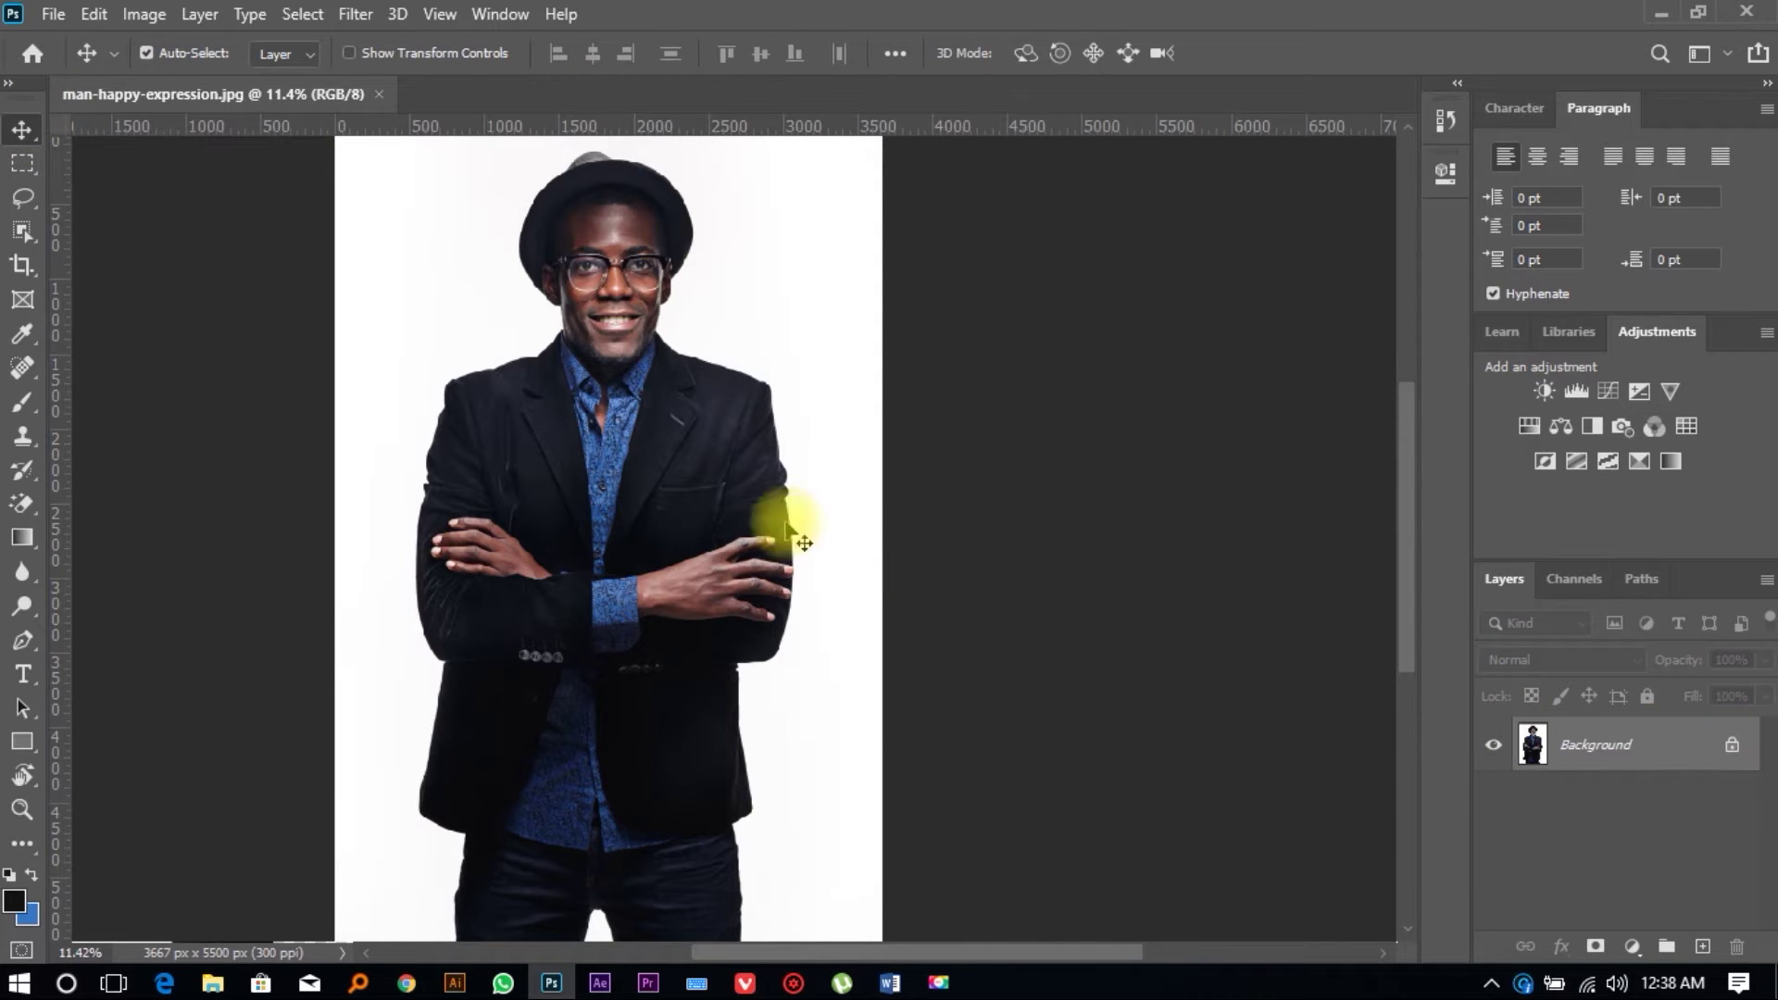
click(302, 14)
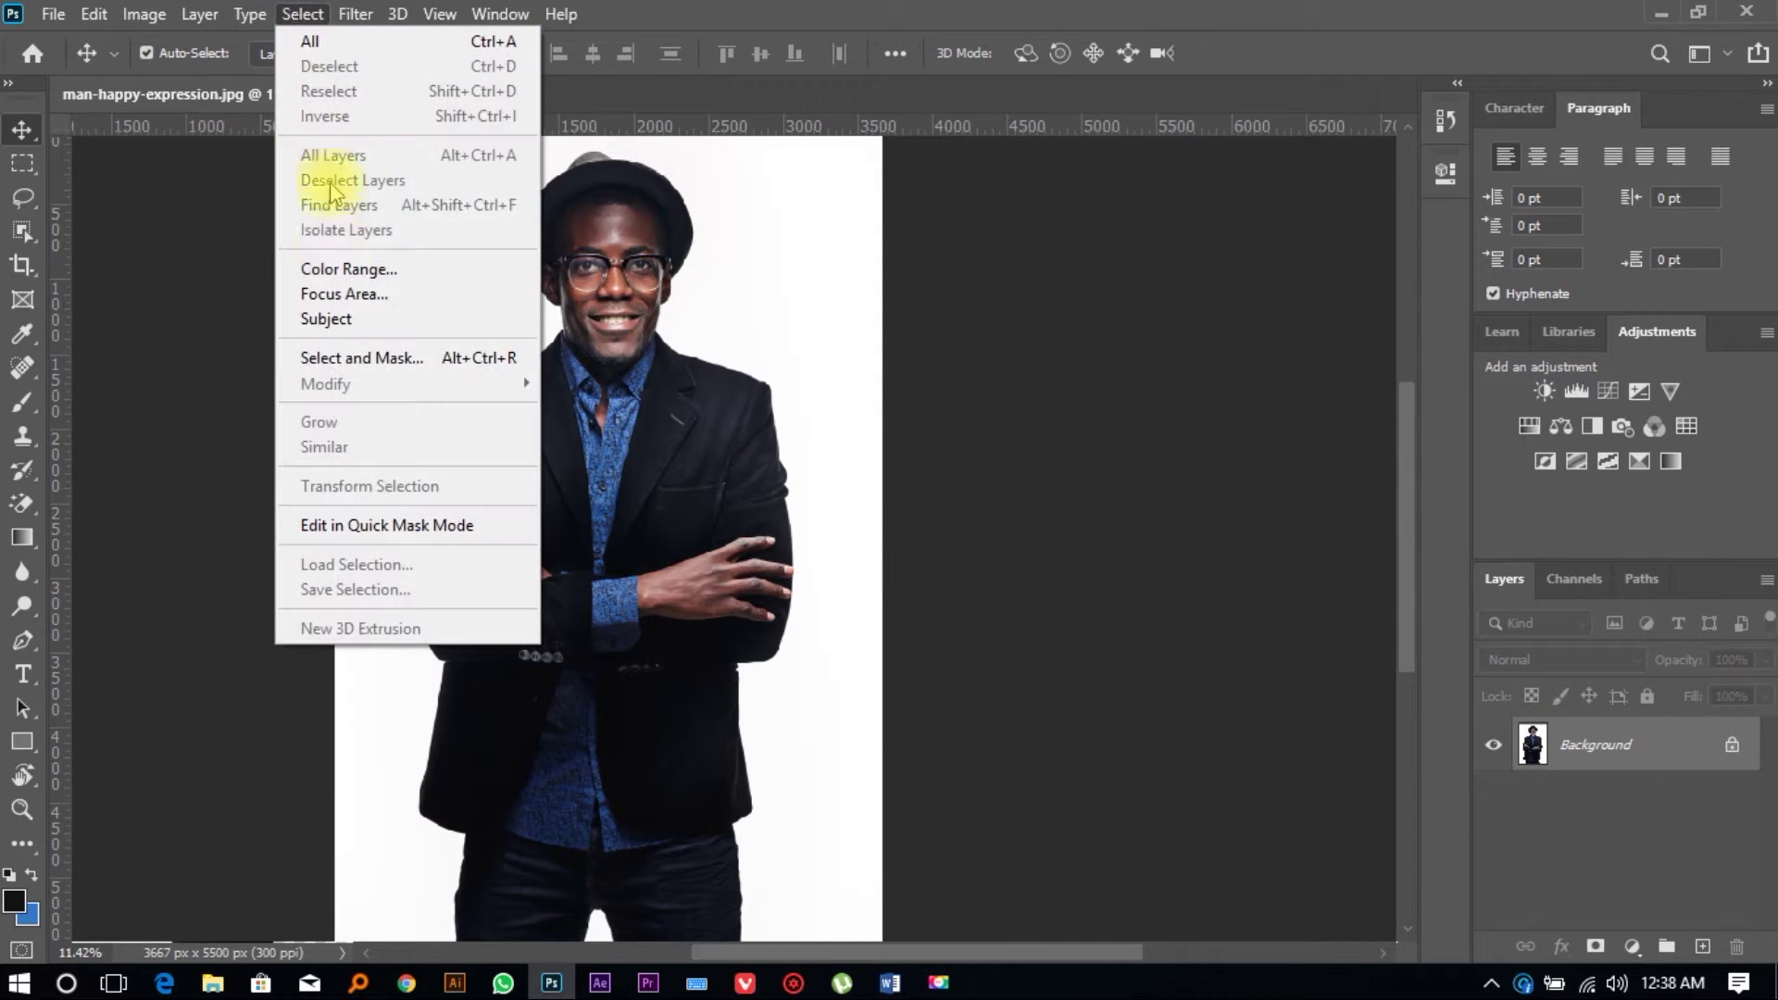
click(282, 318)
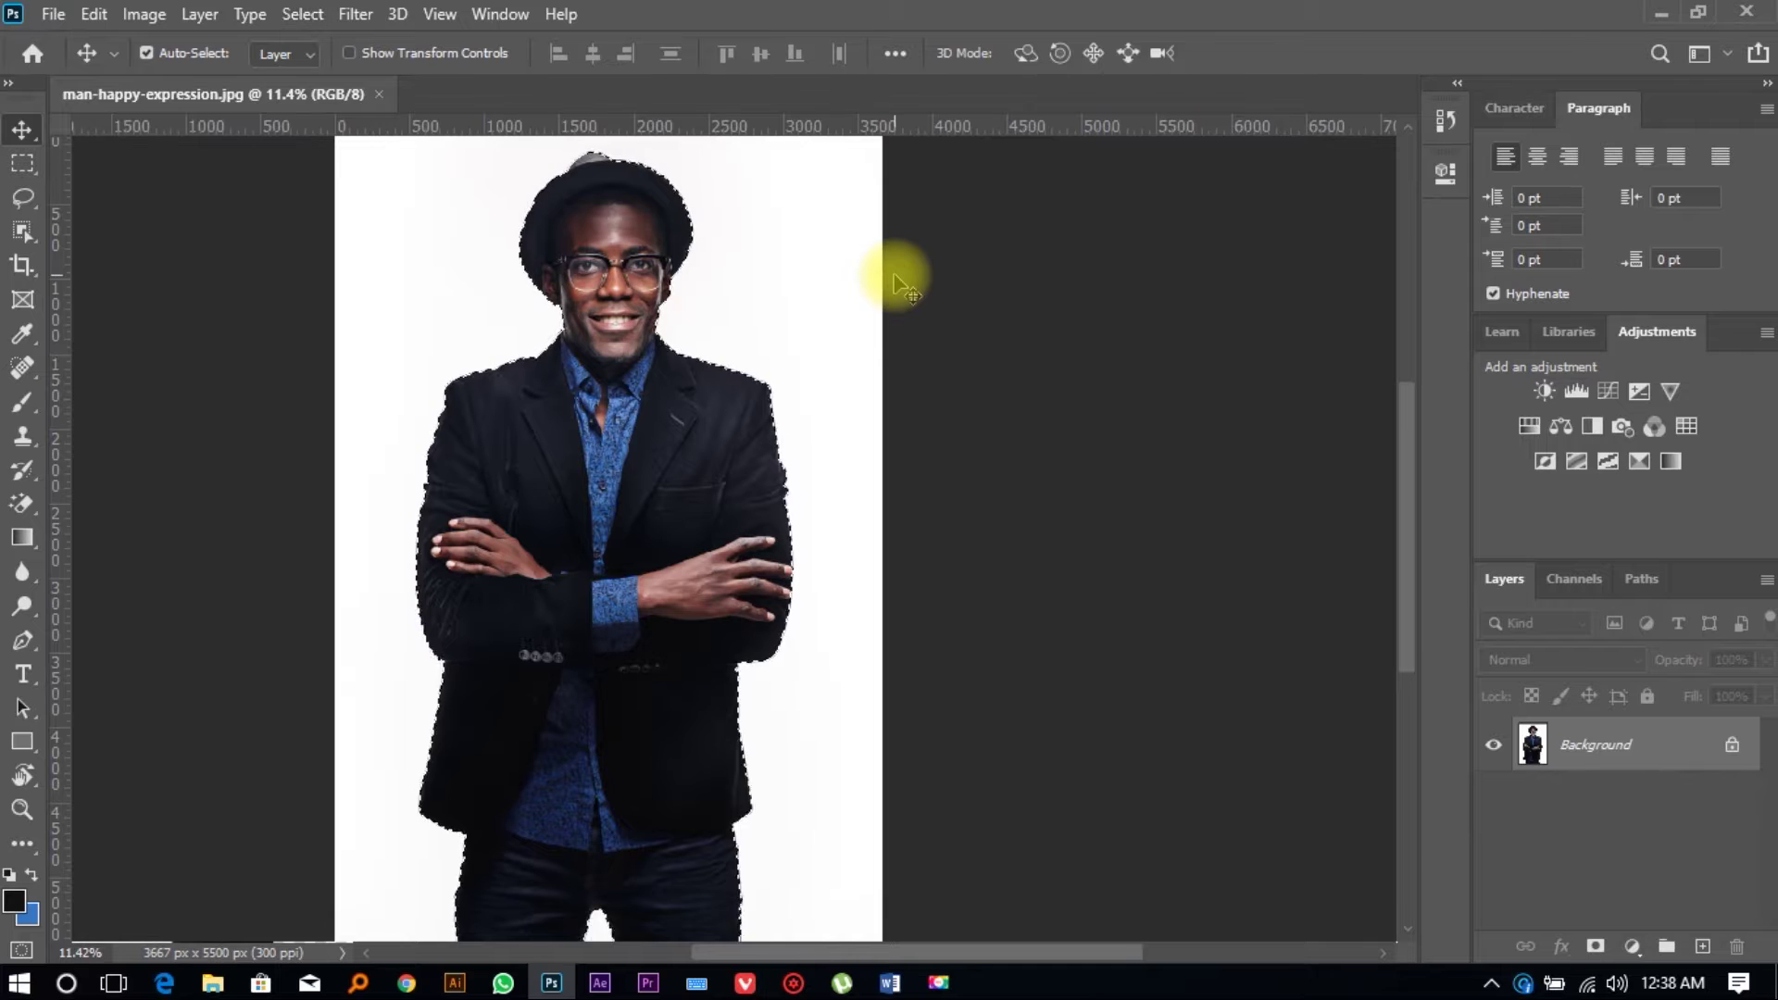
scroll(646, 404, up, 3)
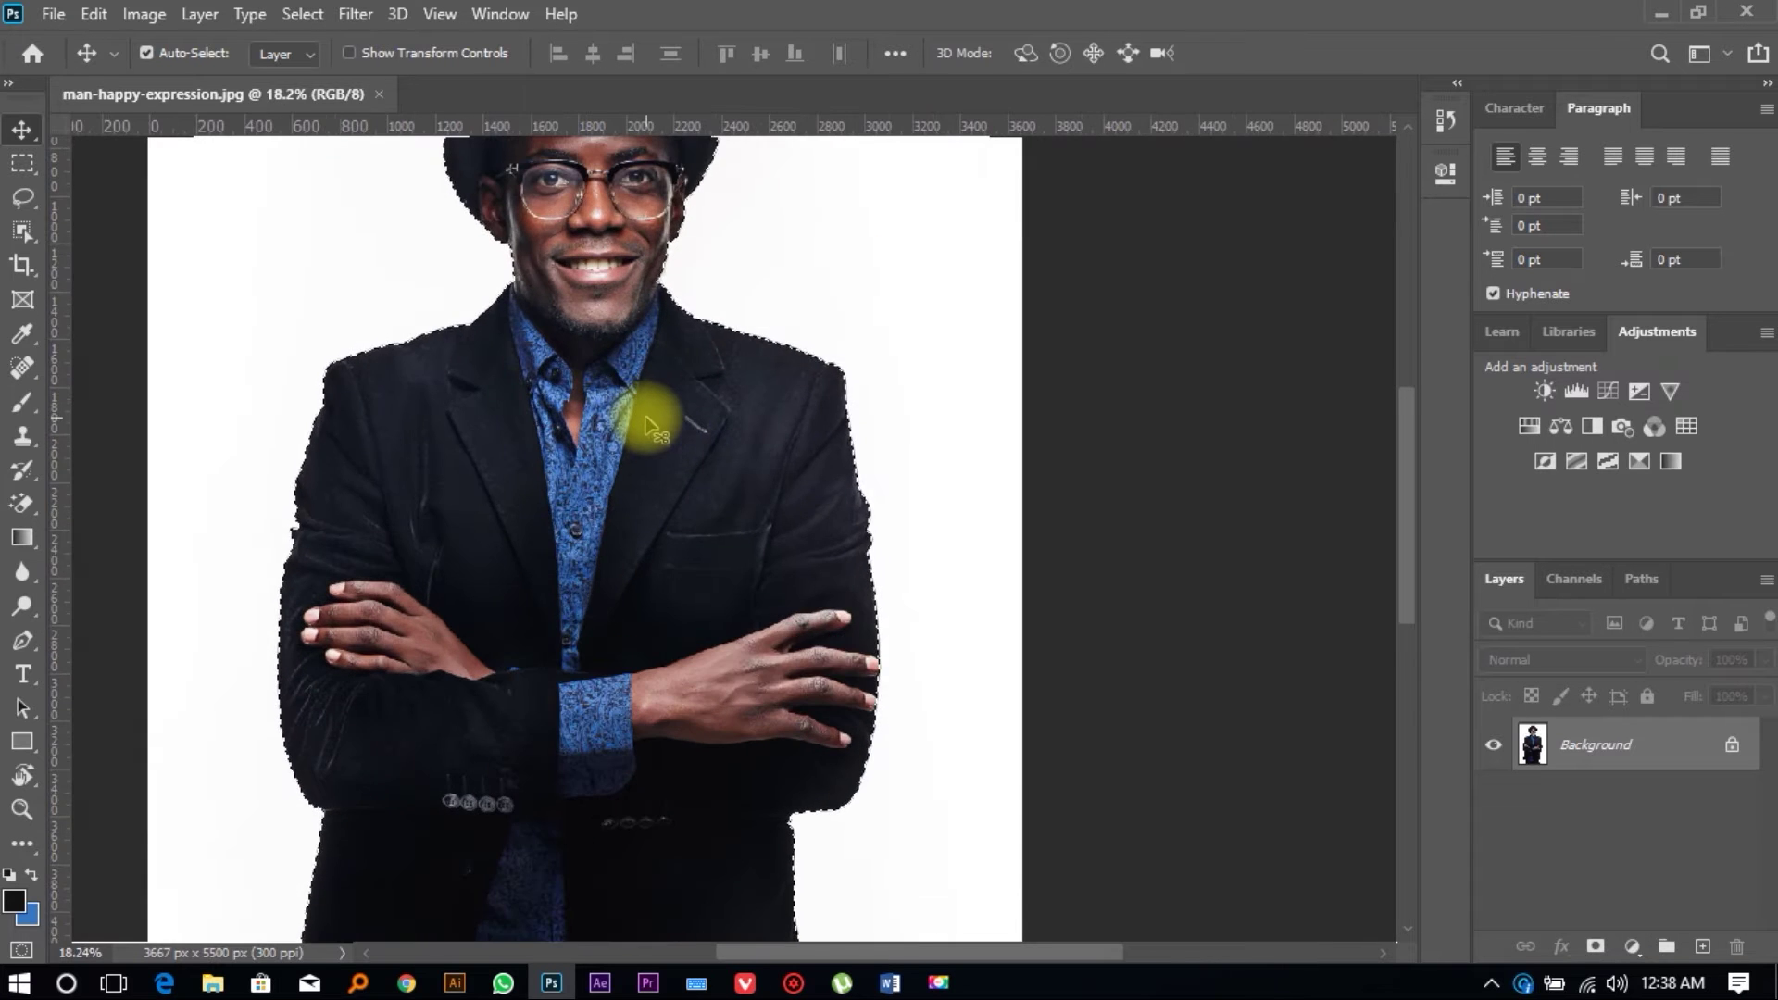
scroll(636, 404, down, 1)
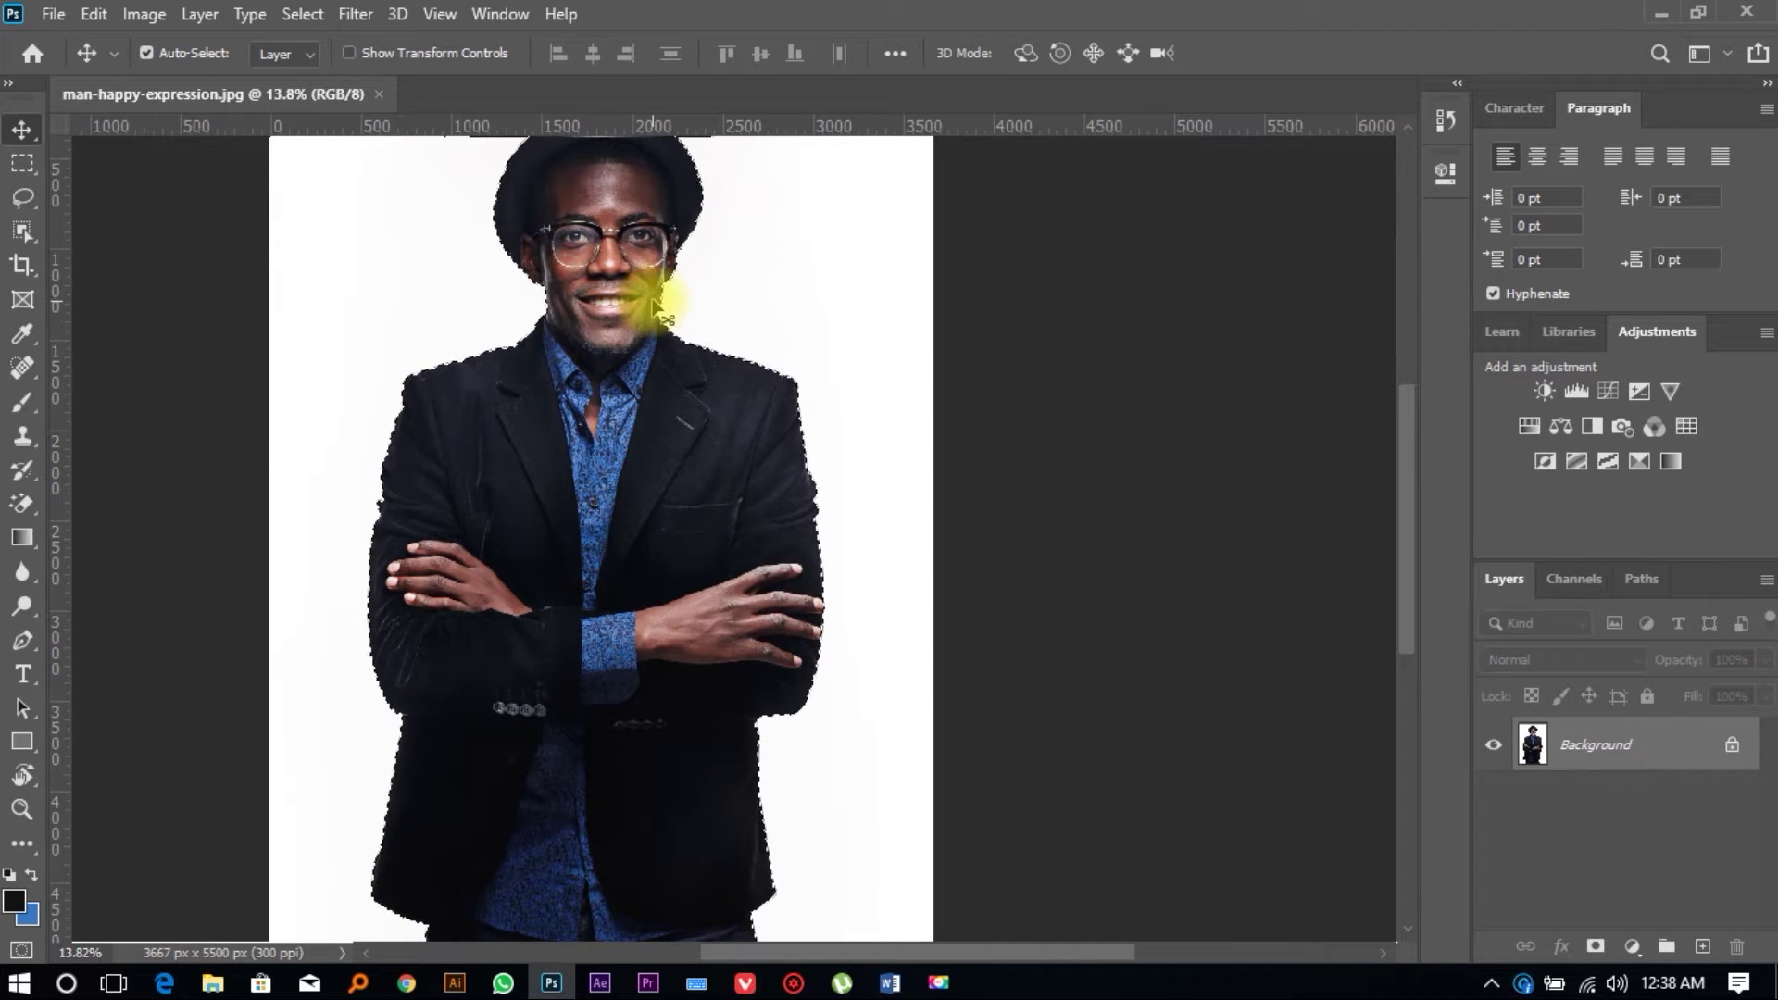
scroll(889, 481, down, 1)
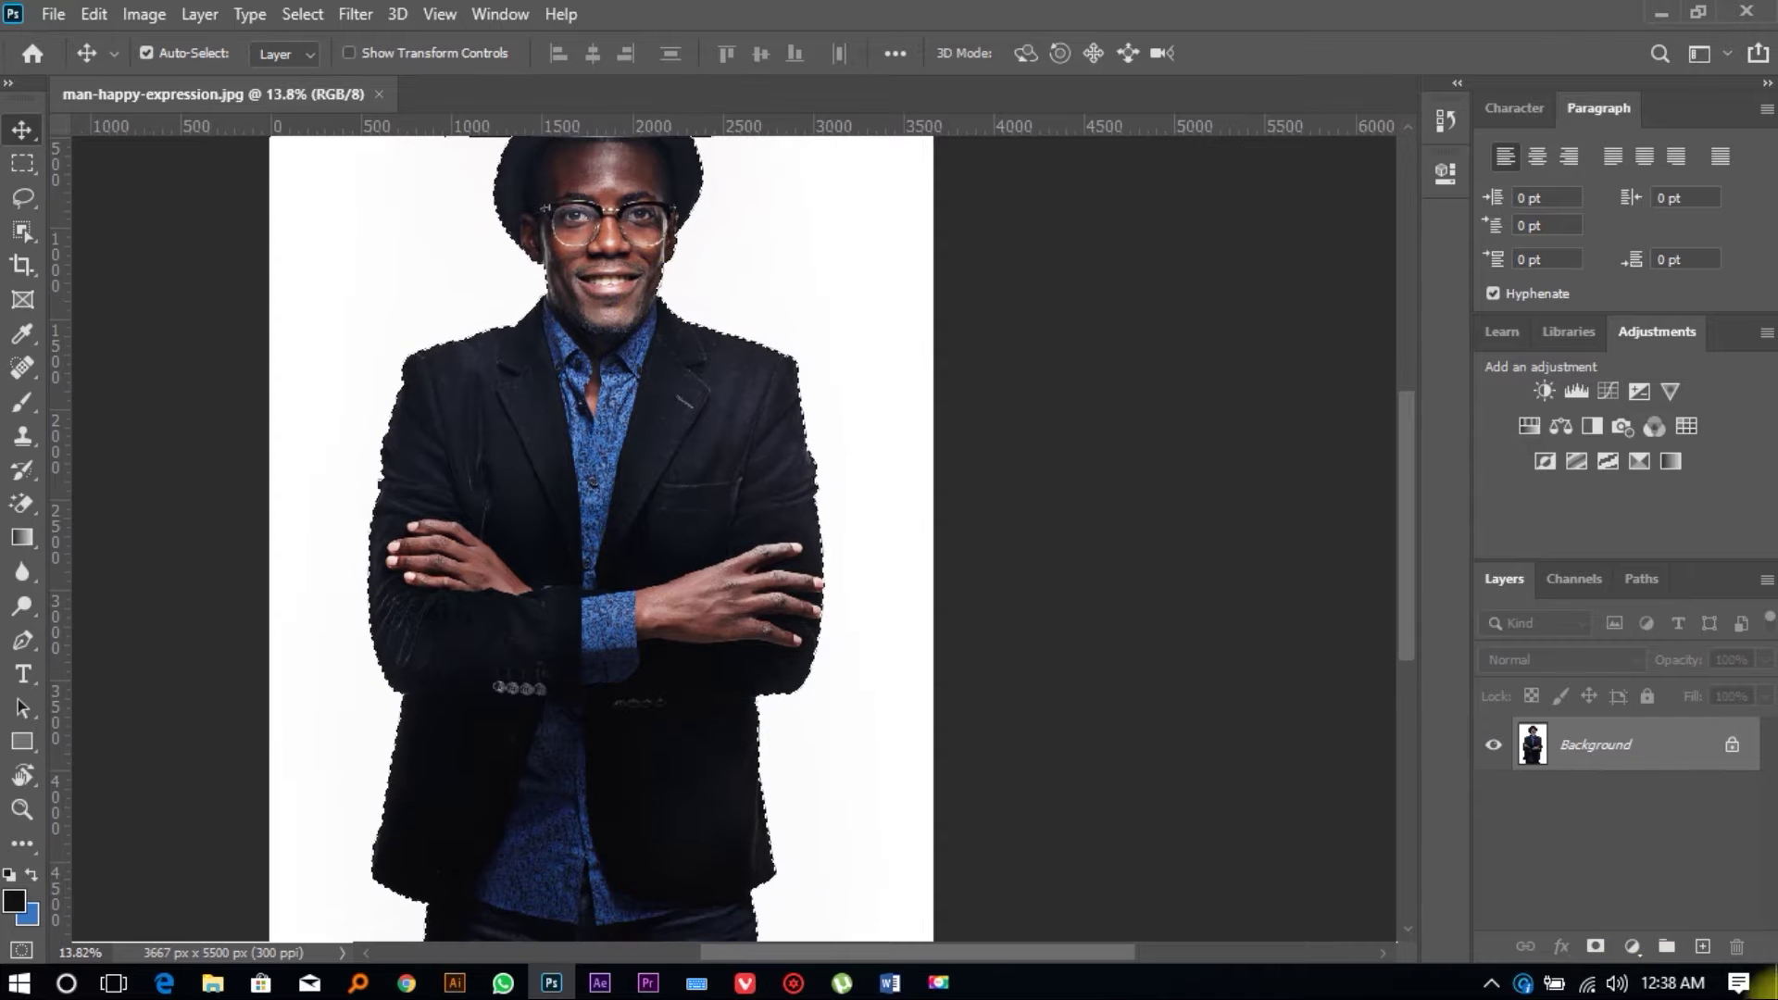
Step: Hide the white background by adding a layer mask from the selection of the man
click(1594, 946)
scroll(768, 418, up, 4)
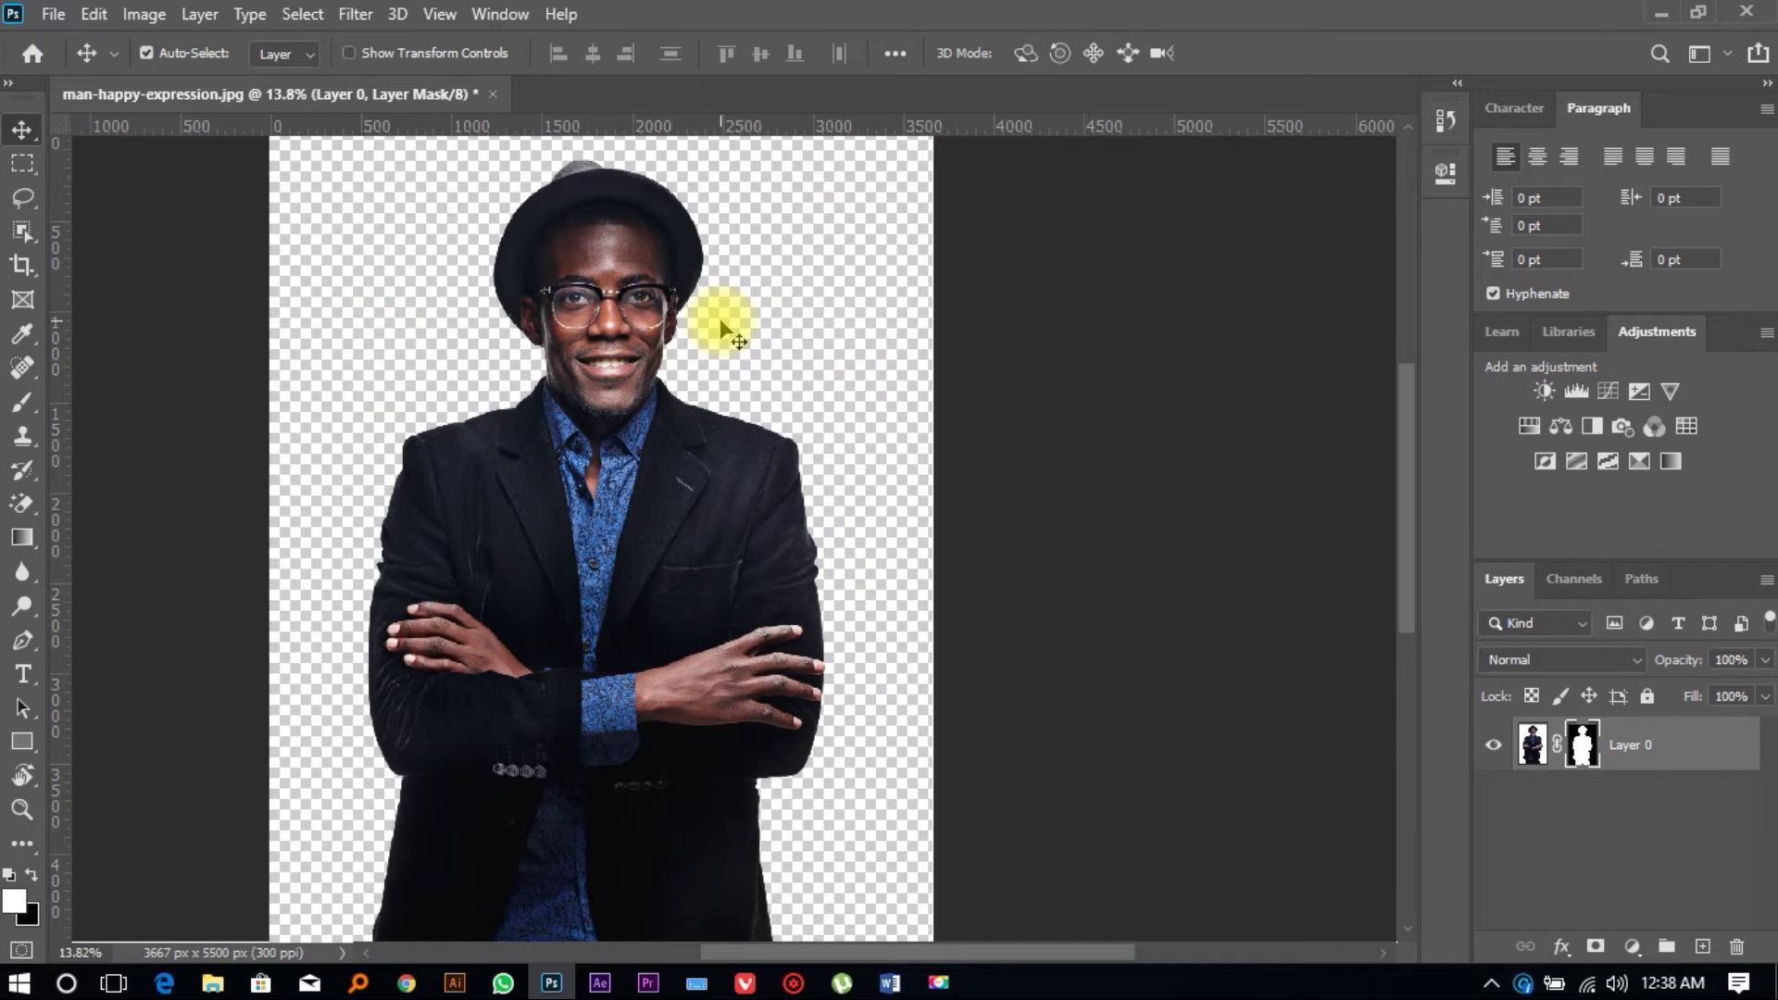
scroll(635, 301, up, 2)
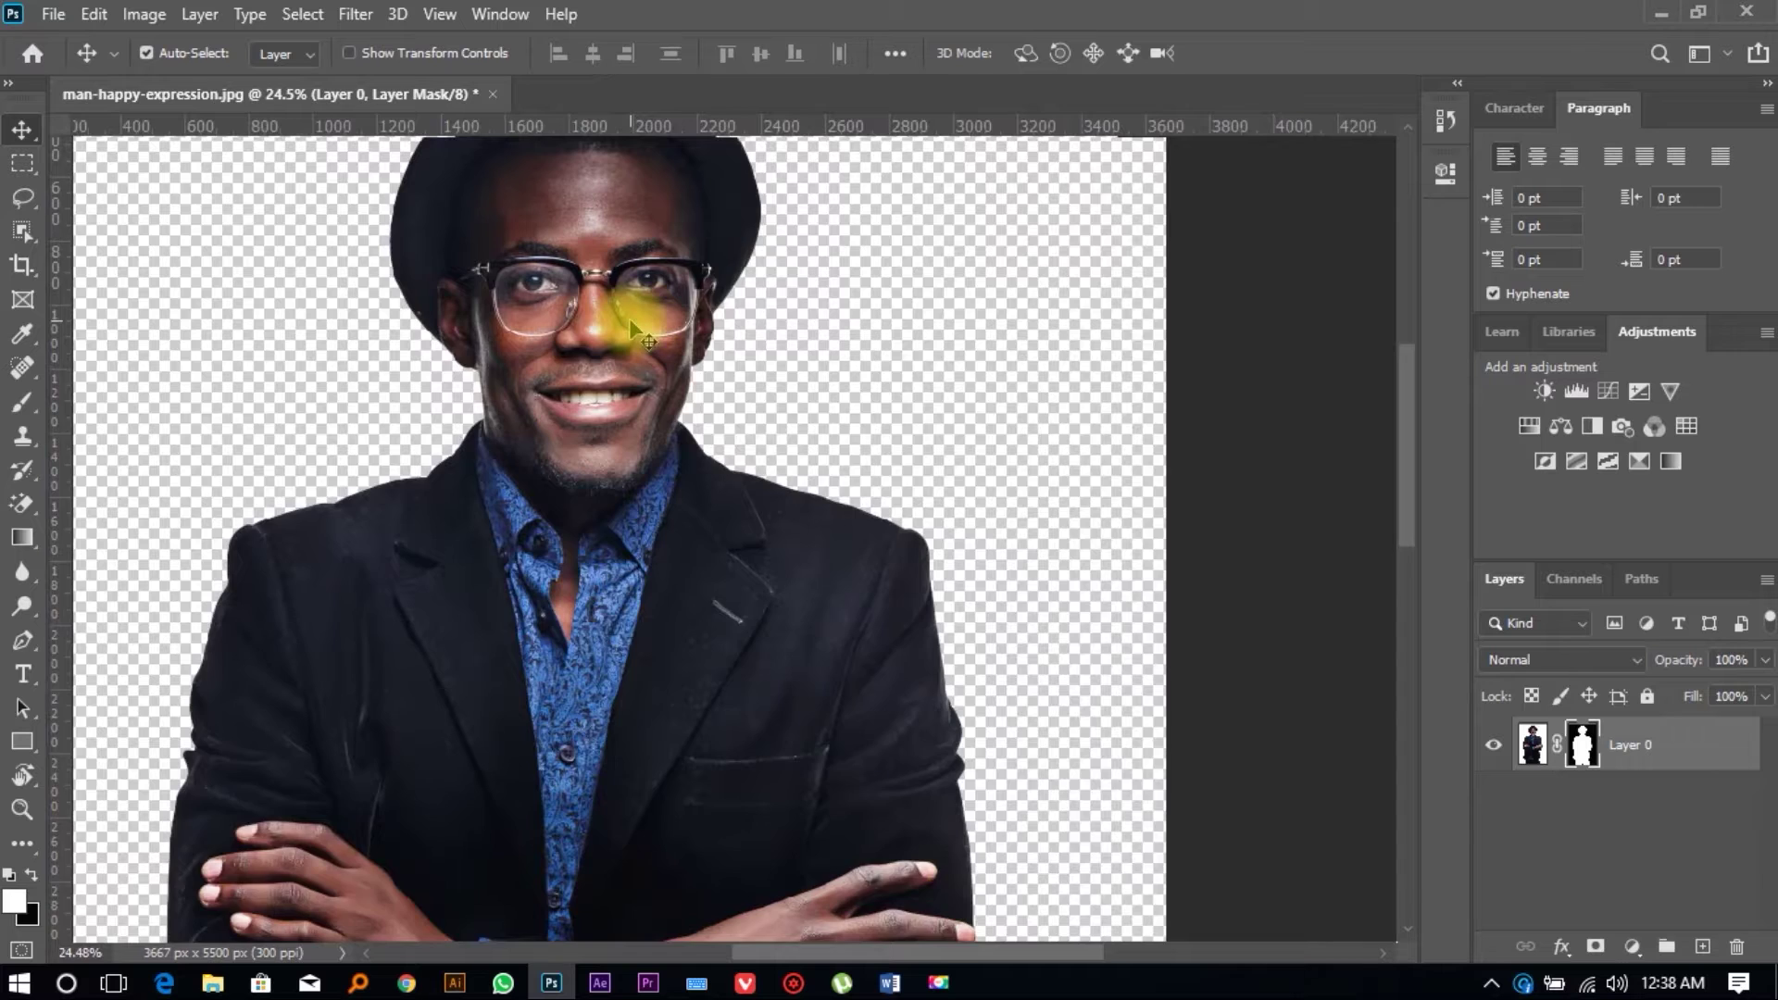
scroll(632, 329, down, 1)
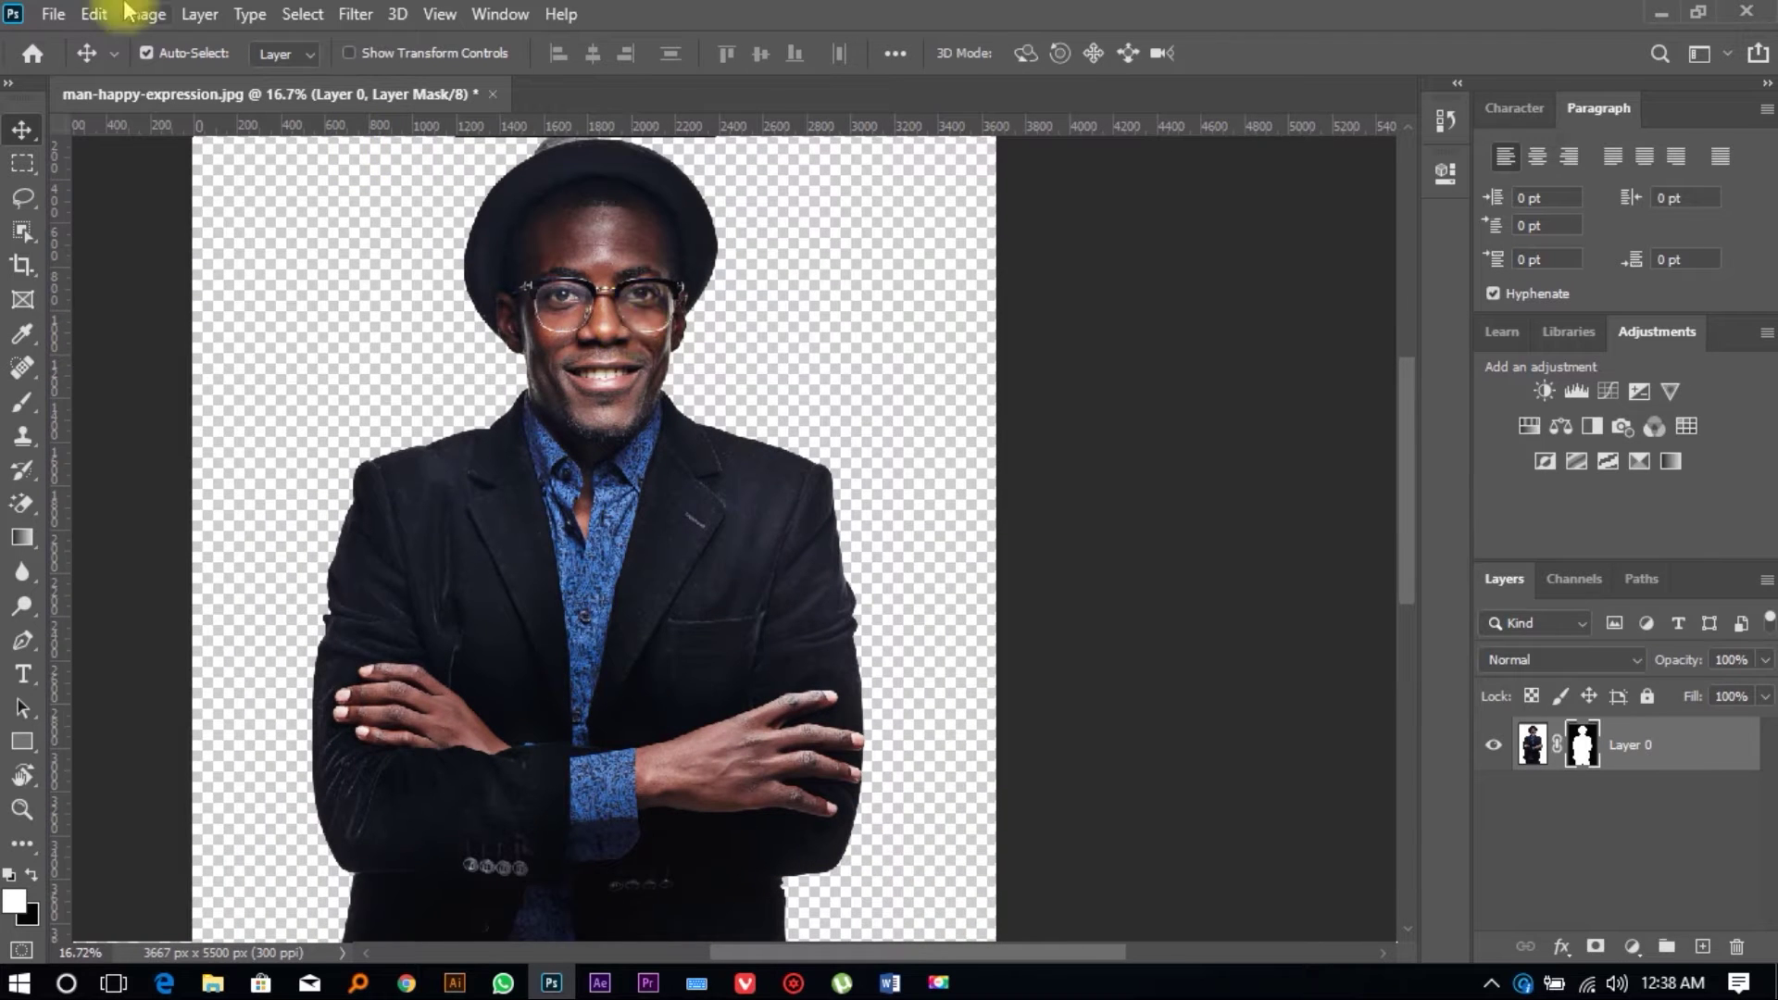
Step: Save the cut-out as a large-file-size PNG, named with the aspirant's first name, in the desktop poster folder
key(space)
click(54, 14)
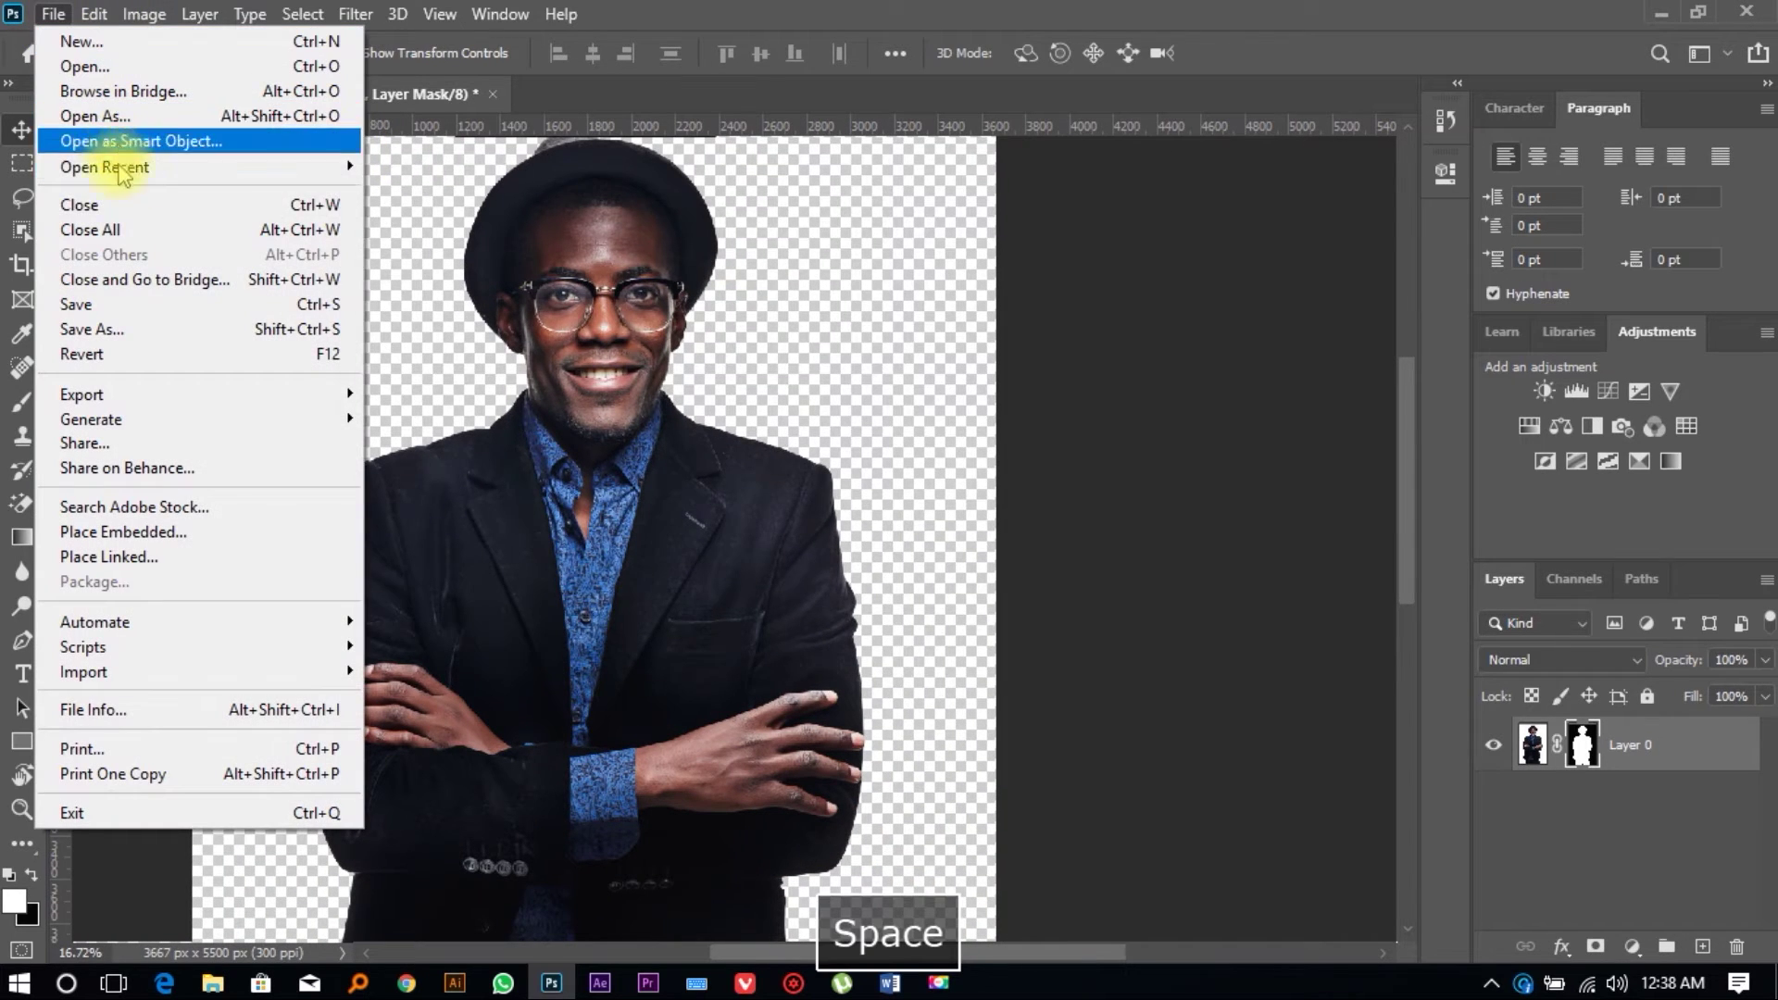
click(139, 329)
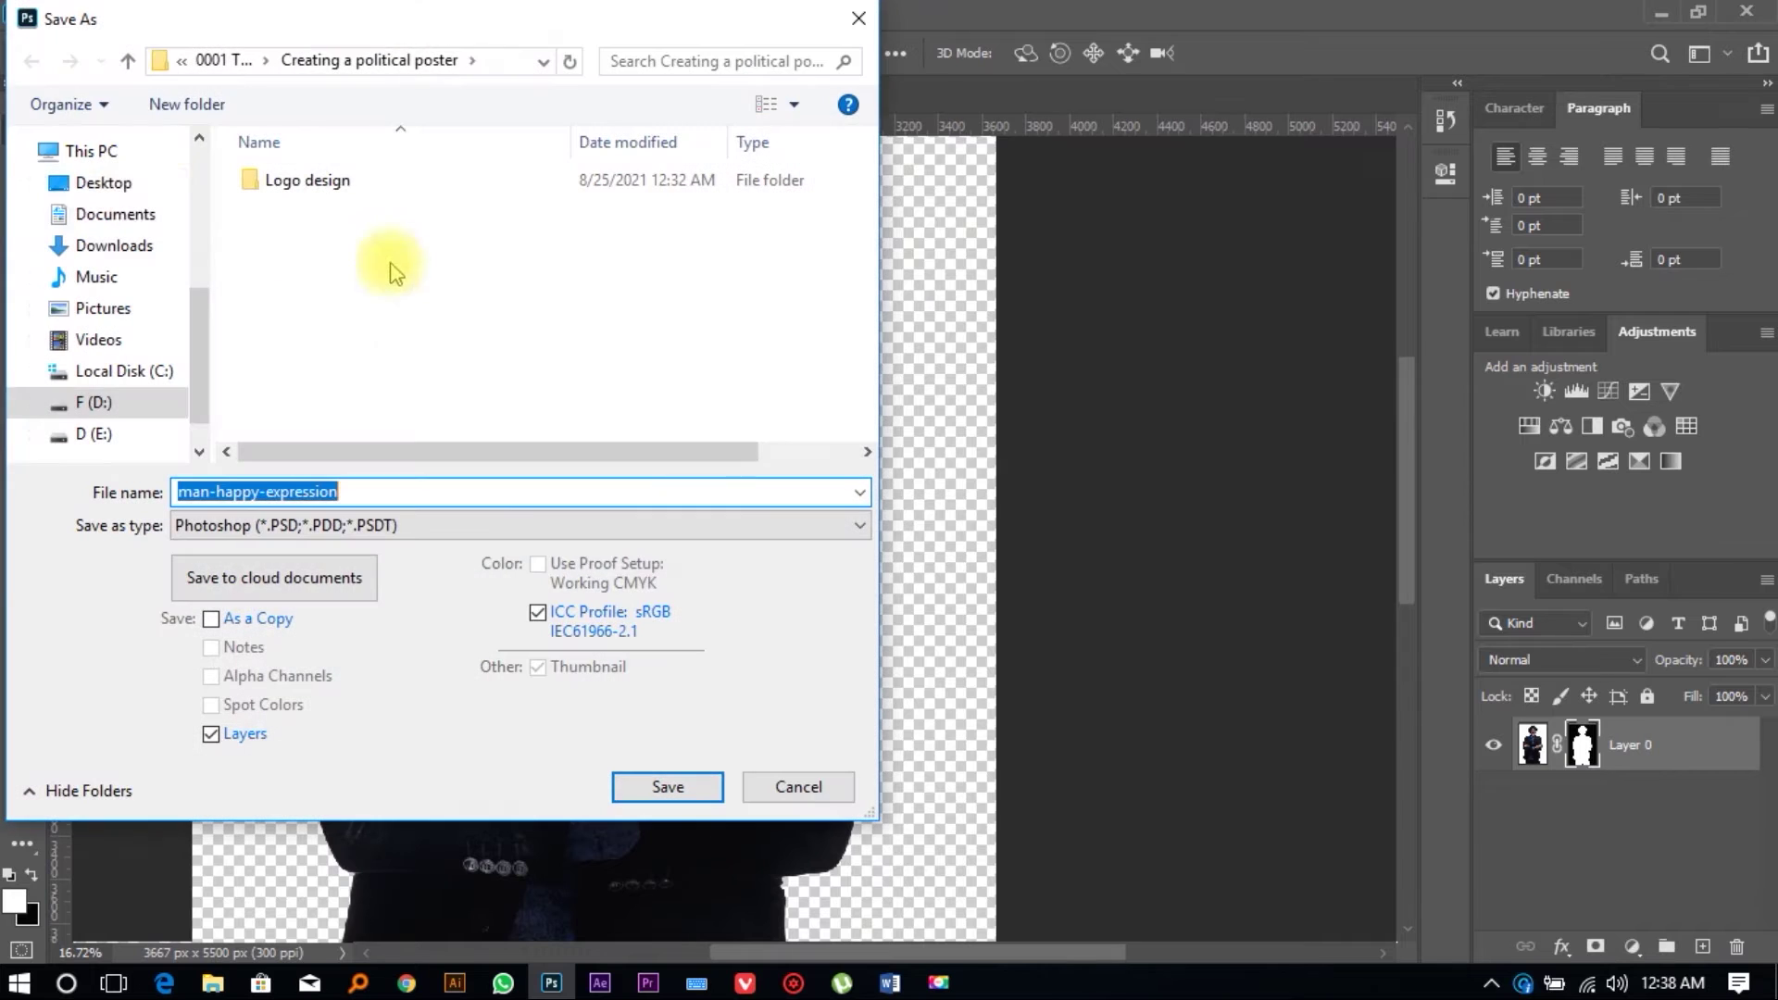
click(116, 183)
double_click(310, 207)
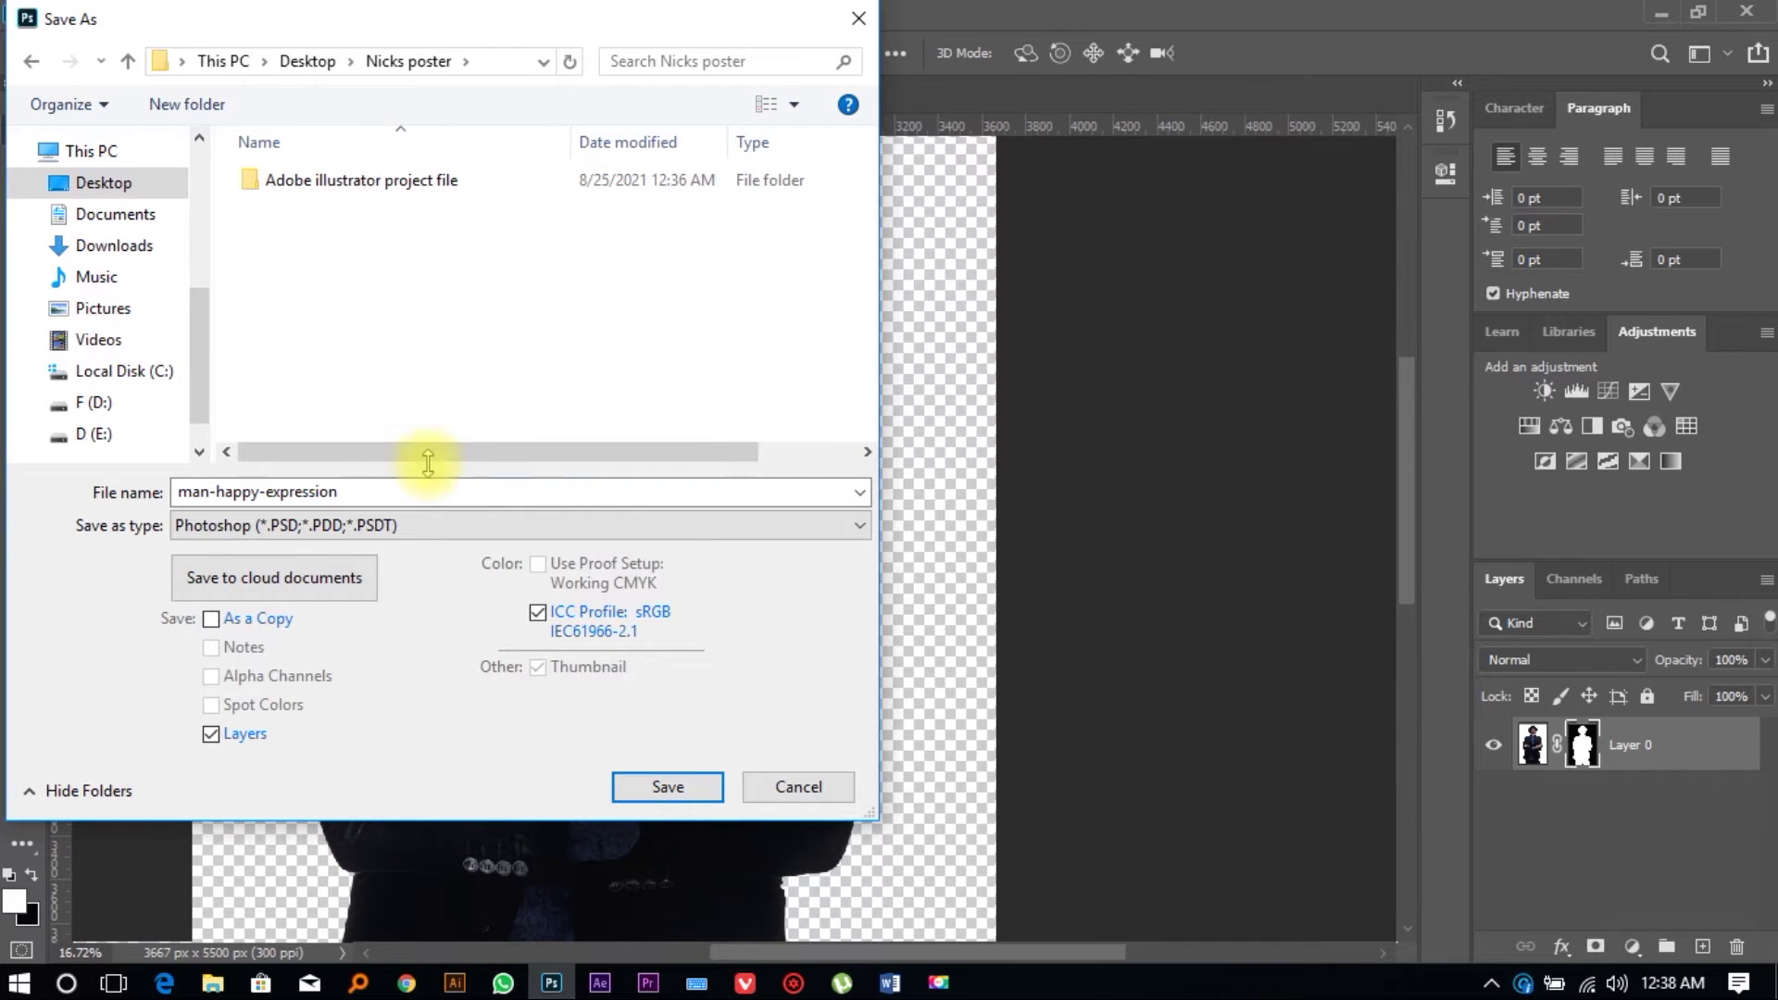
click(366, 526)
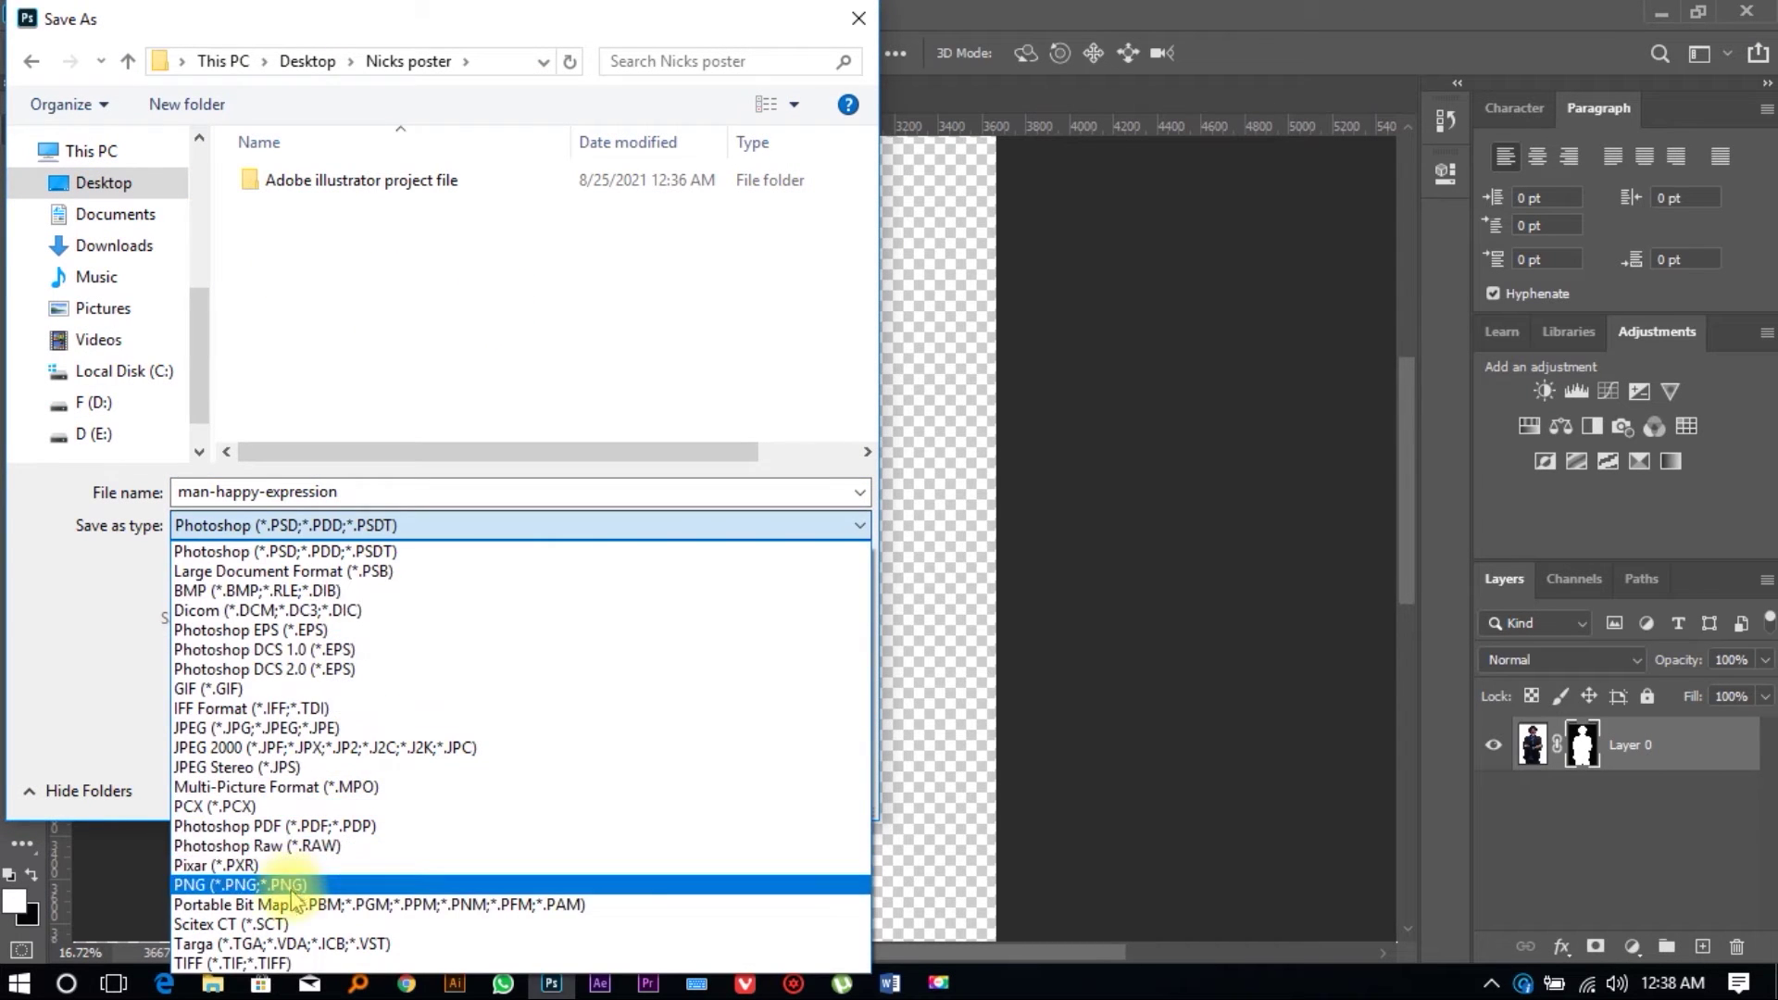
click(306, 881)
text(Nick)
key(Return)
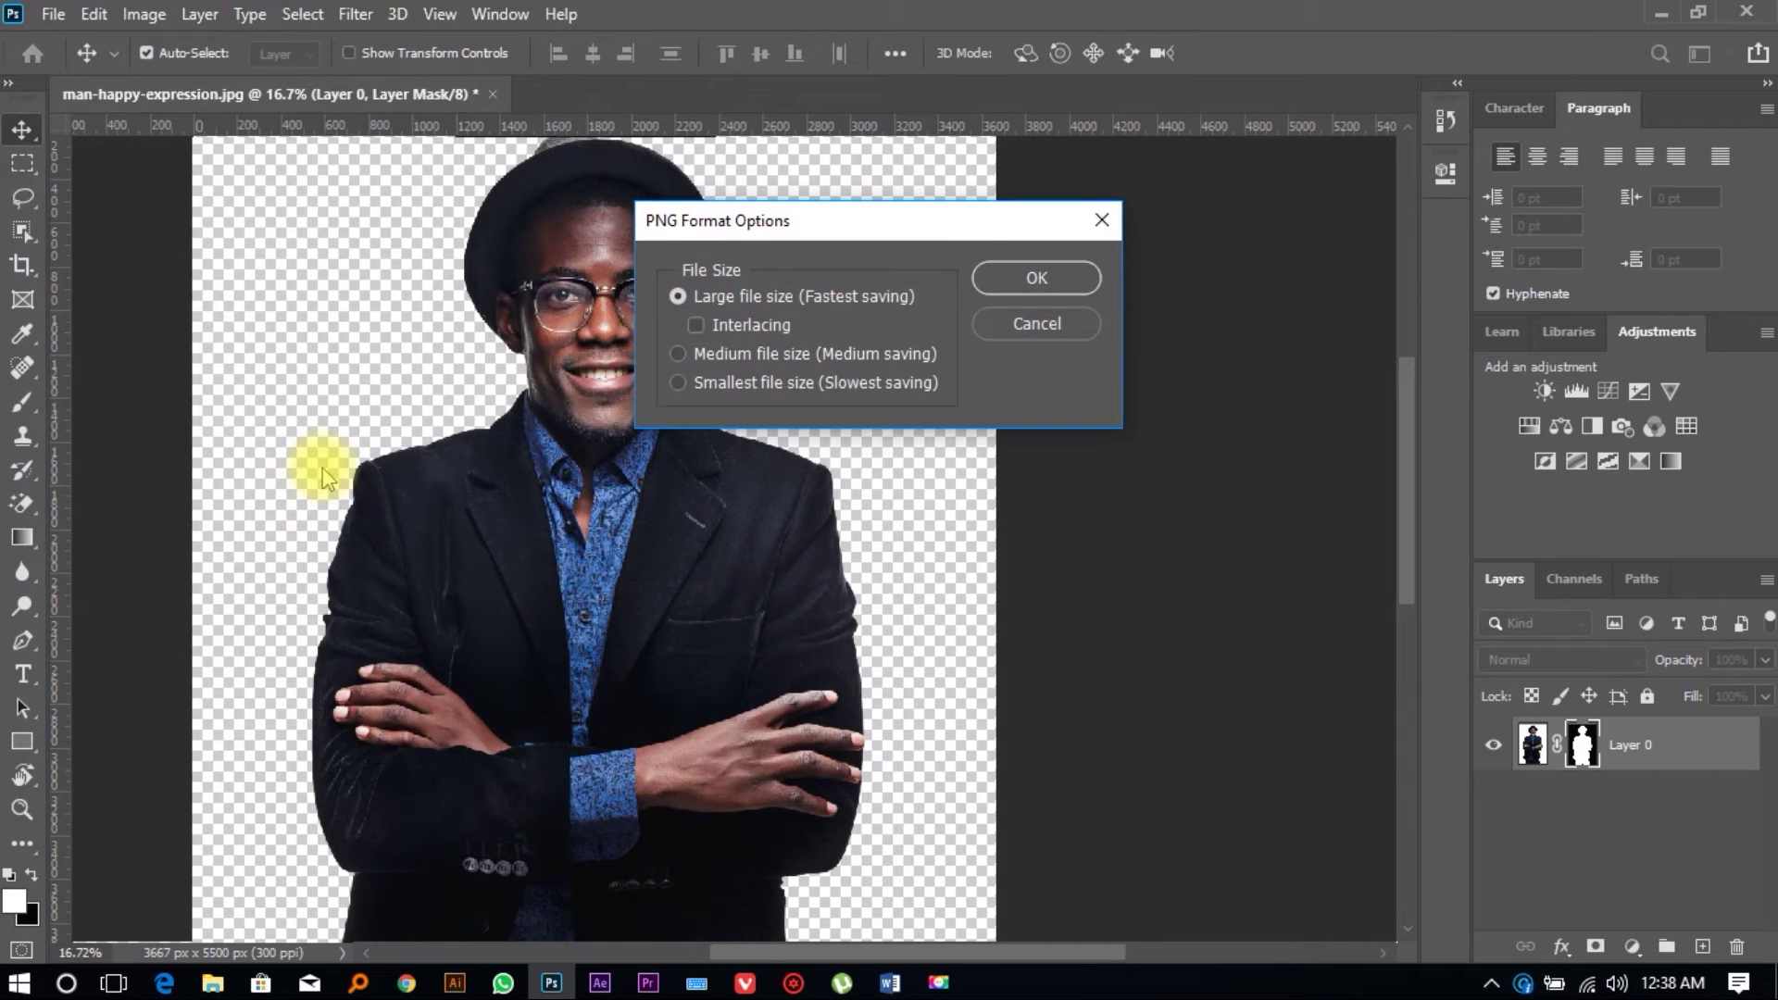
key(Return)
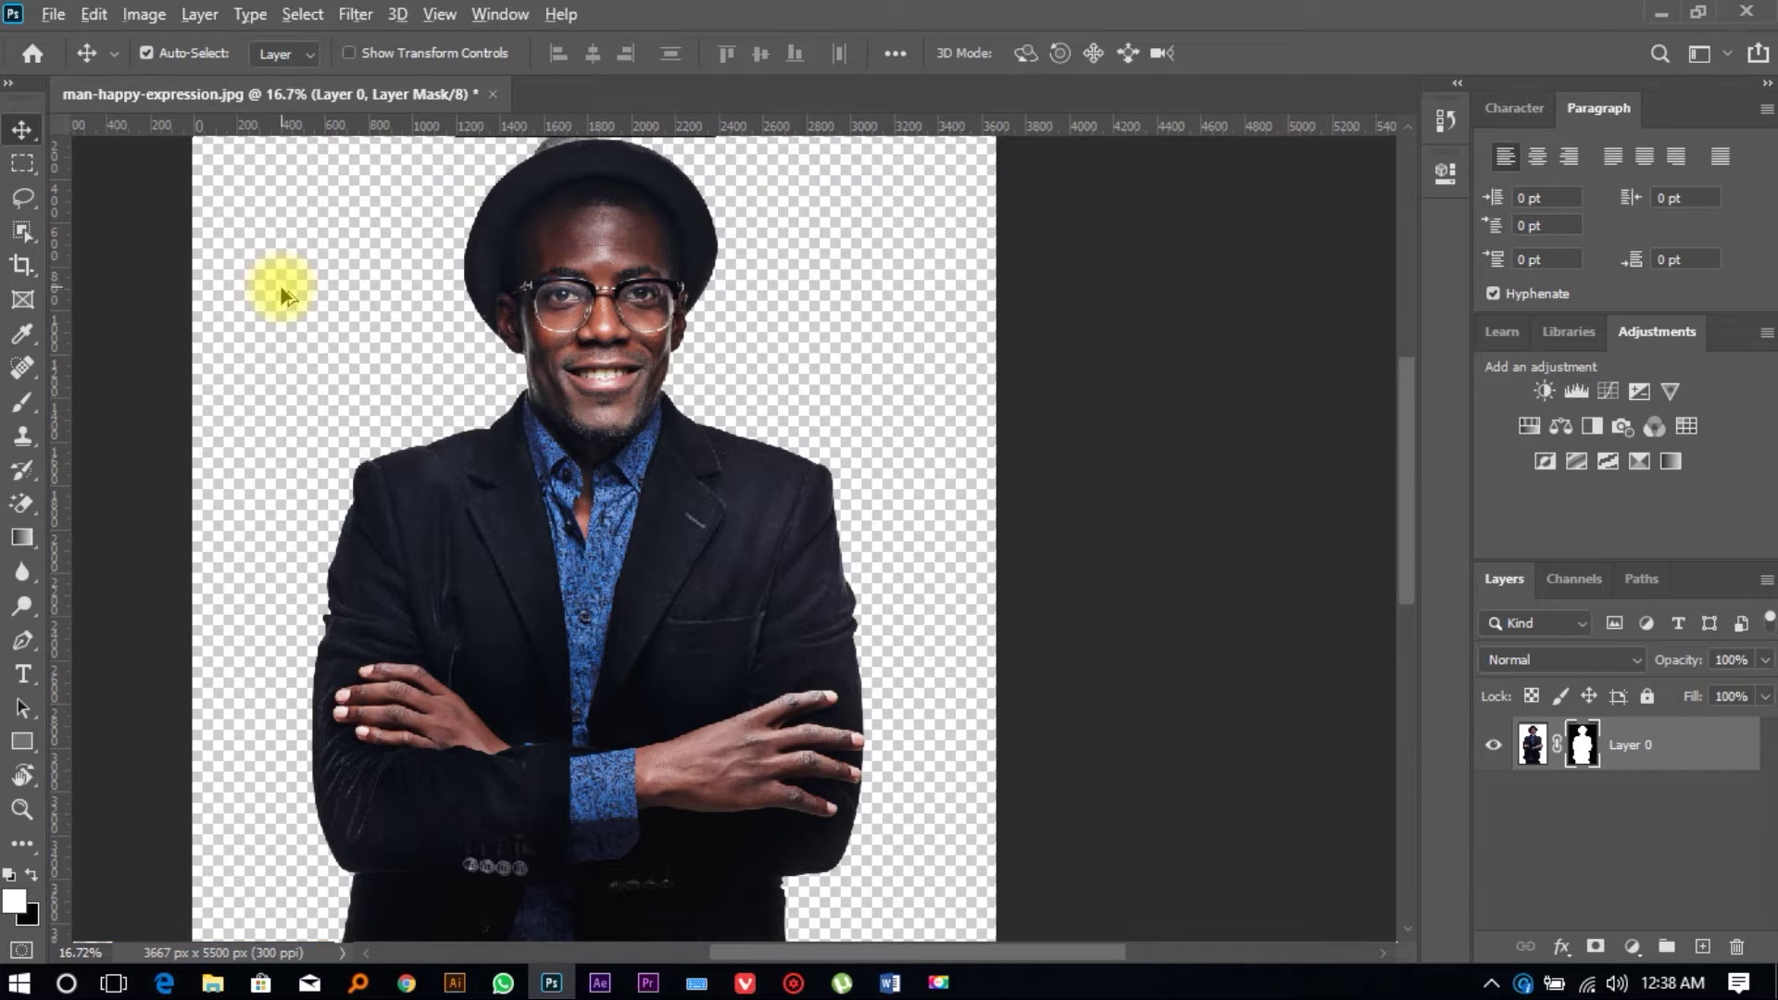
Step: Try duplicating the masked cut-out layer with the Duplicate Layer command under its default name, and undo the duplication
scroll(280, 285, down, 2)
click(1676, 734)
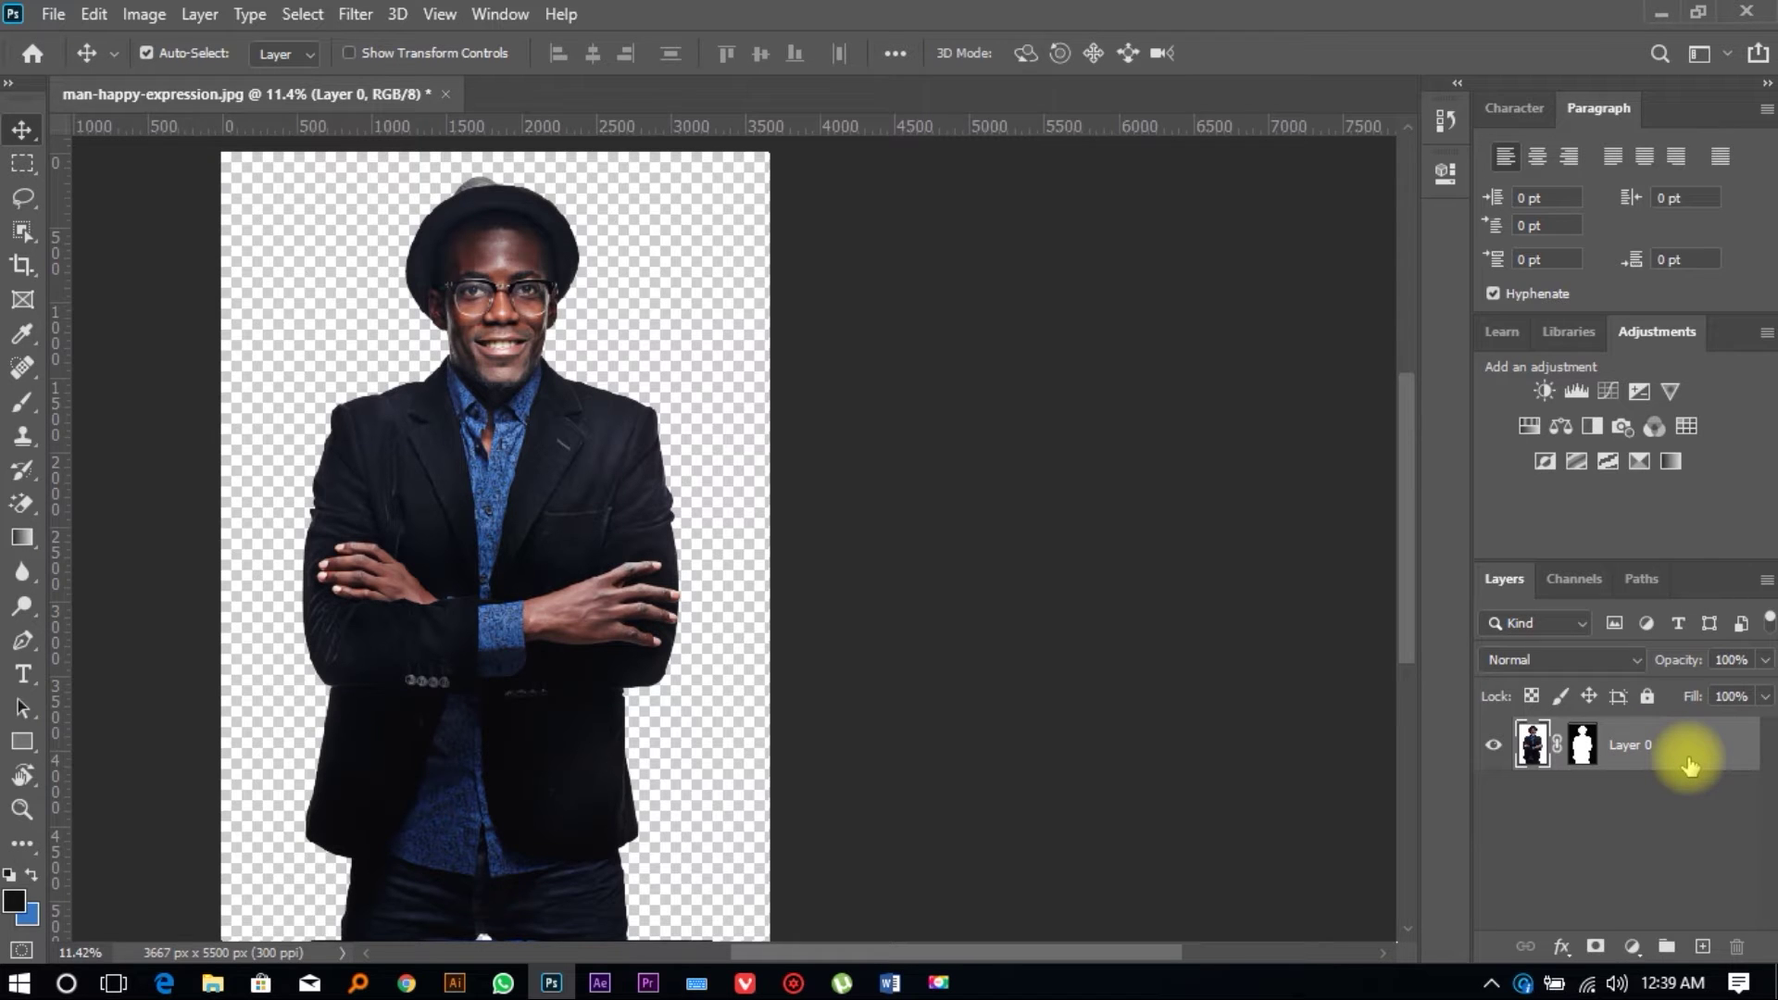
right_click(1681, 737)
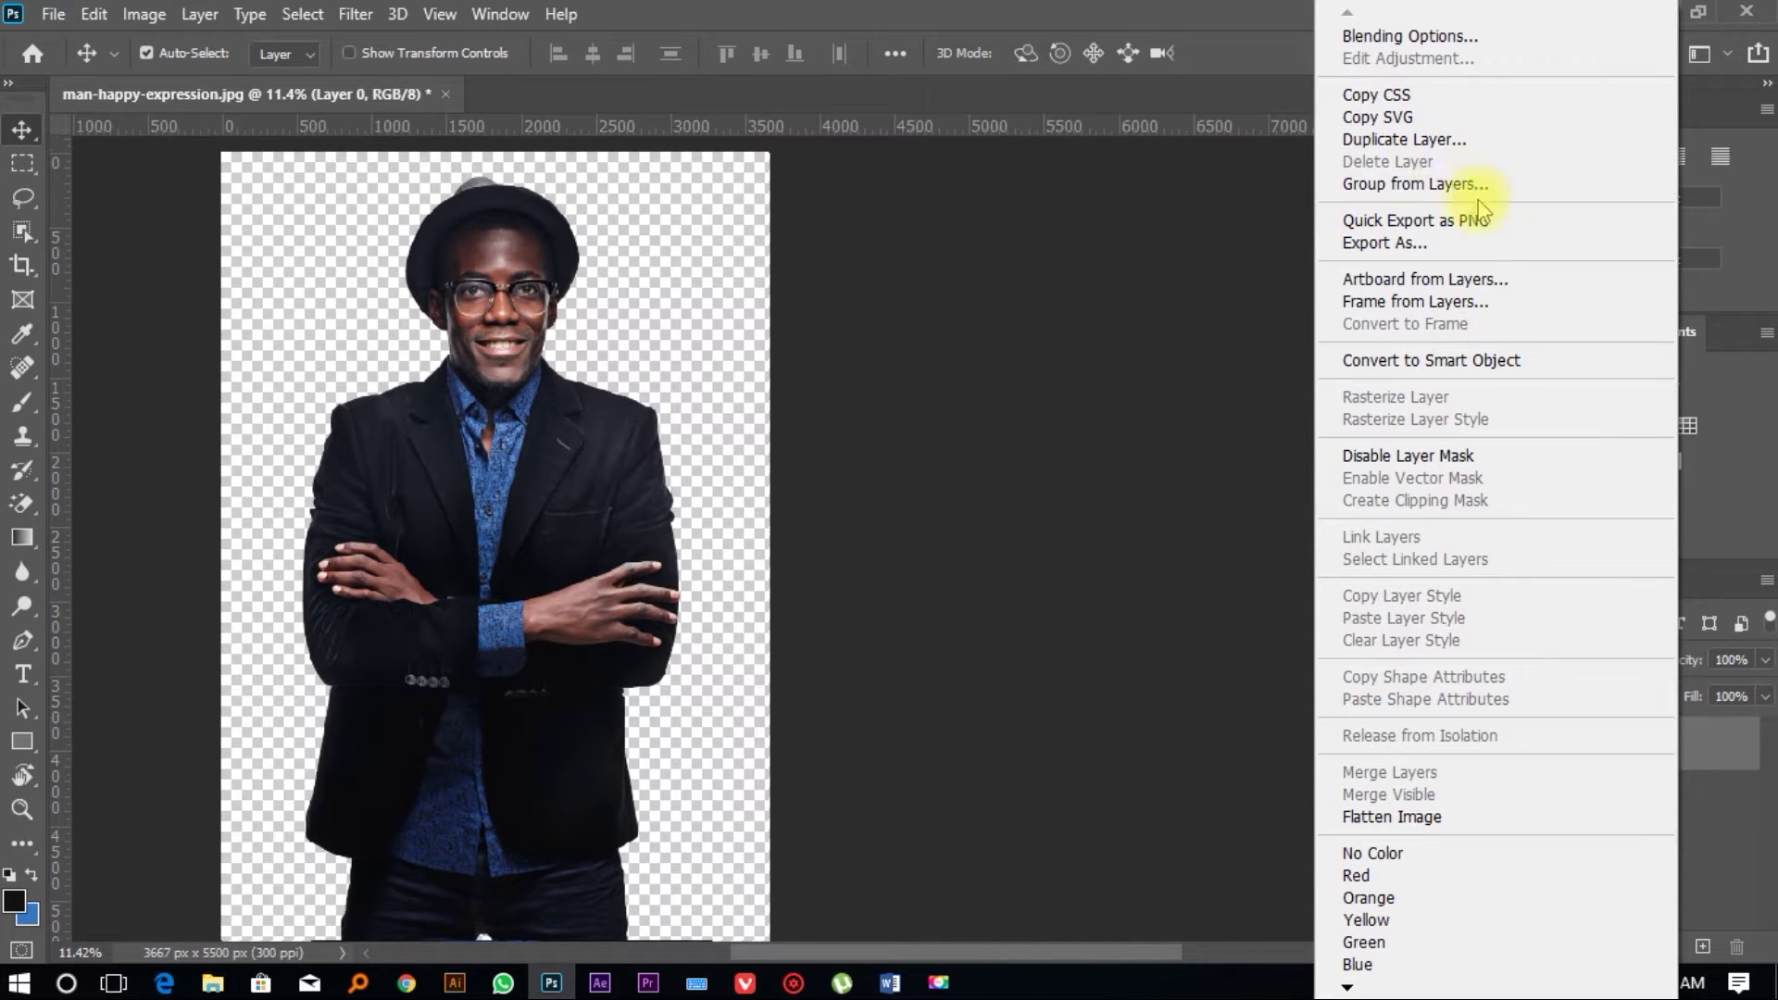
click(1426, 138)
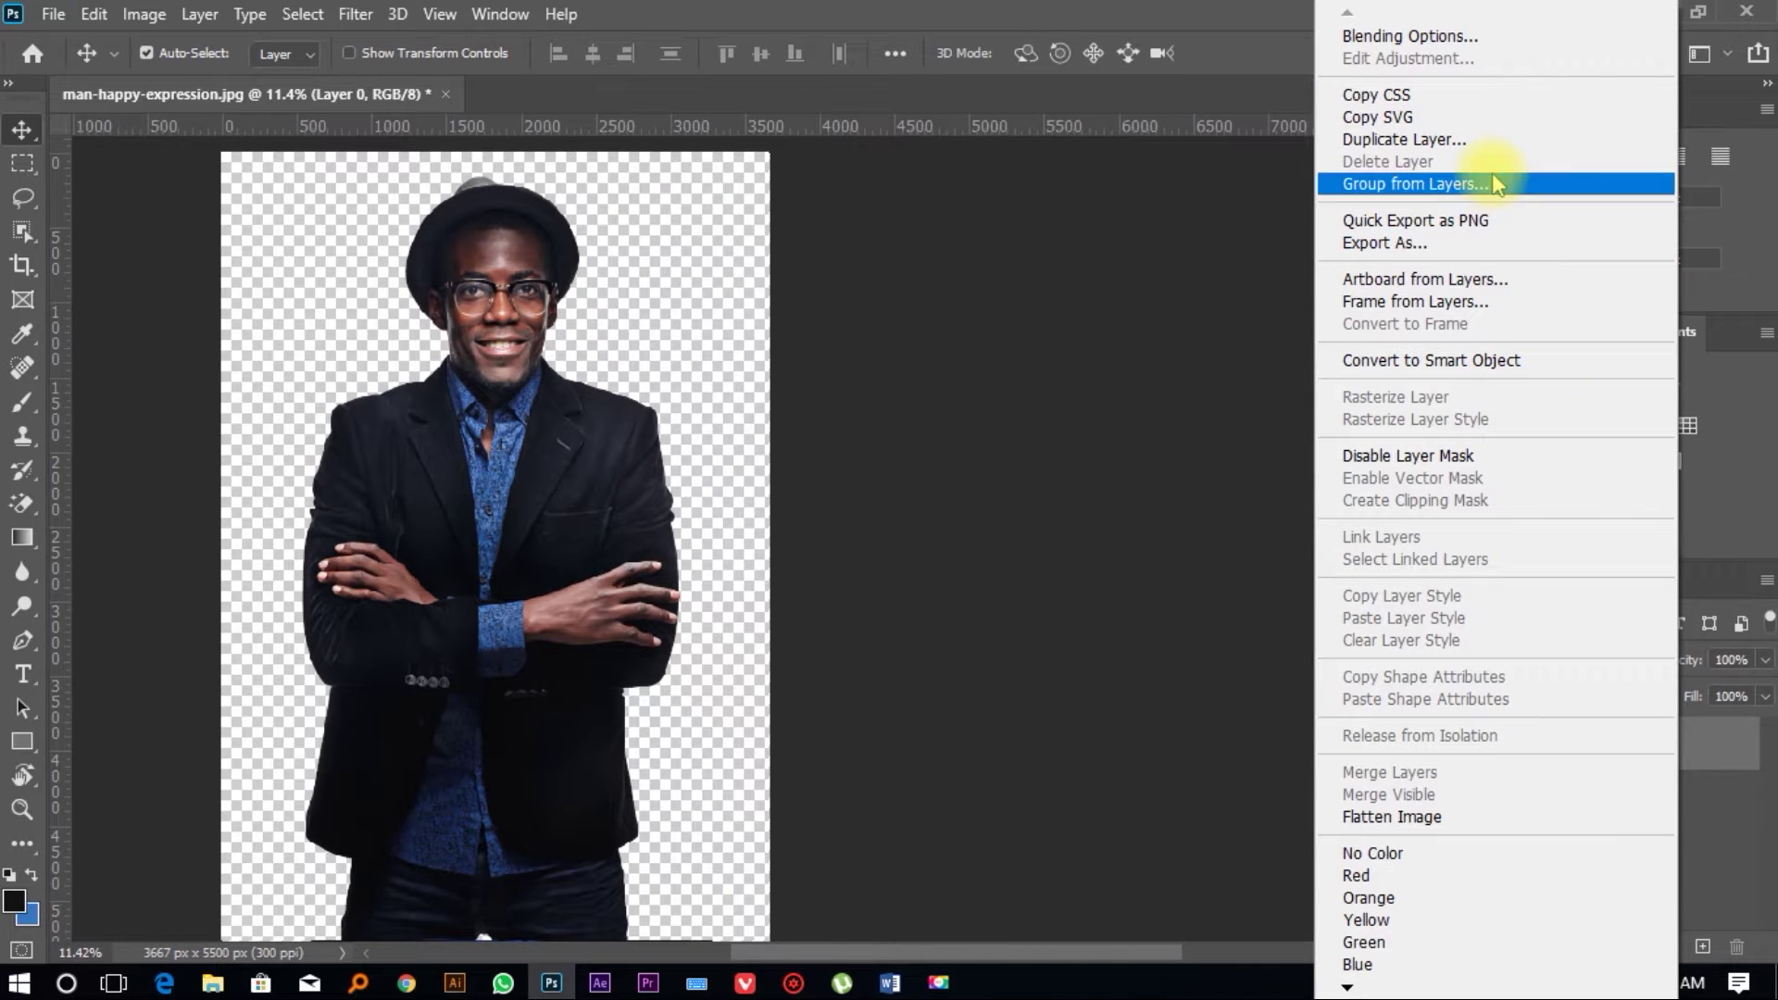
click(1409, 139)
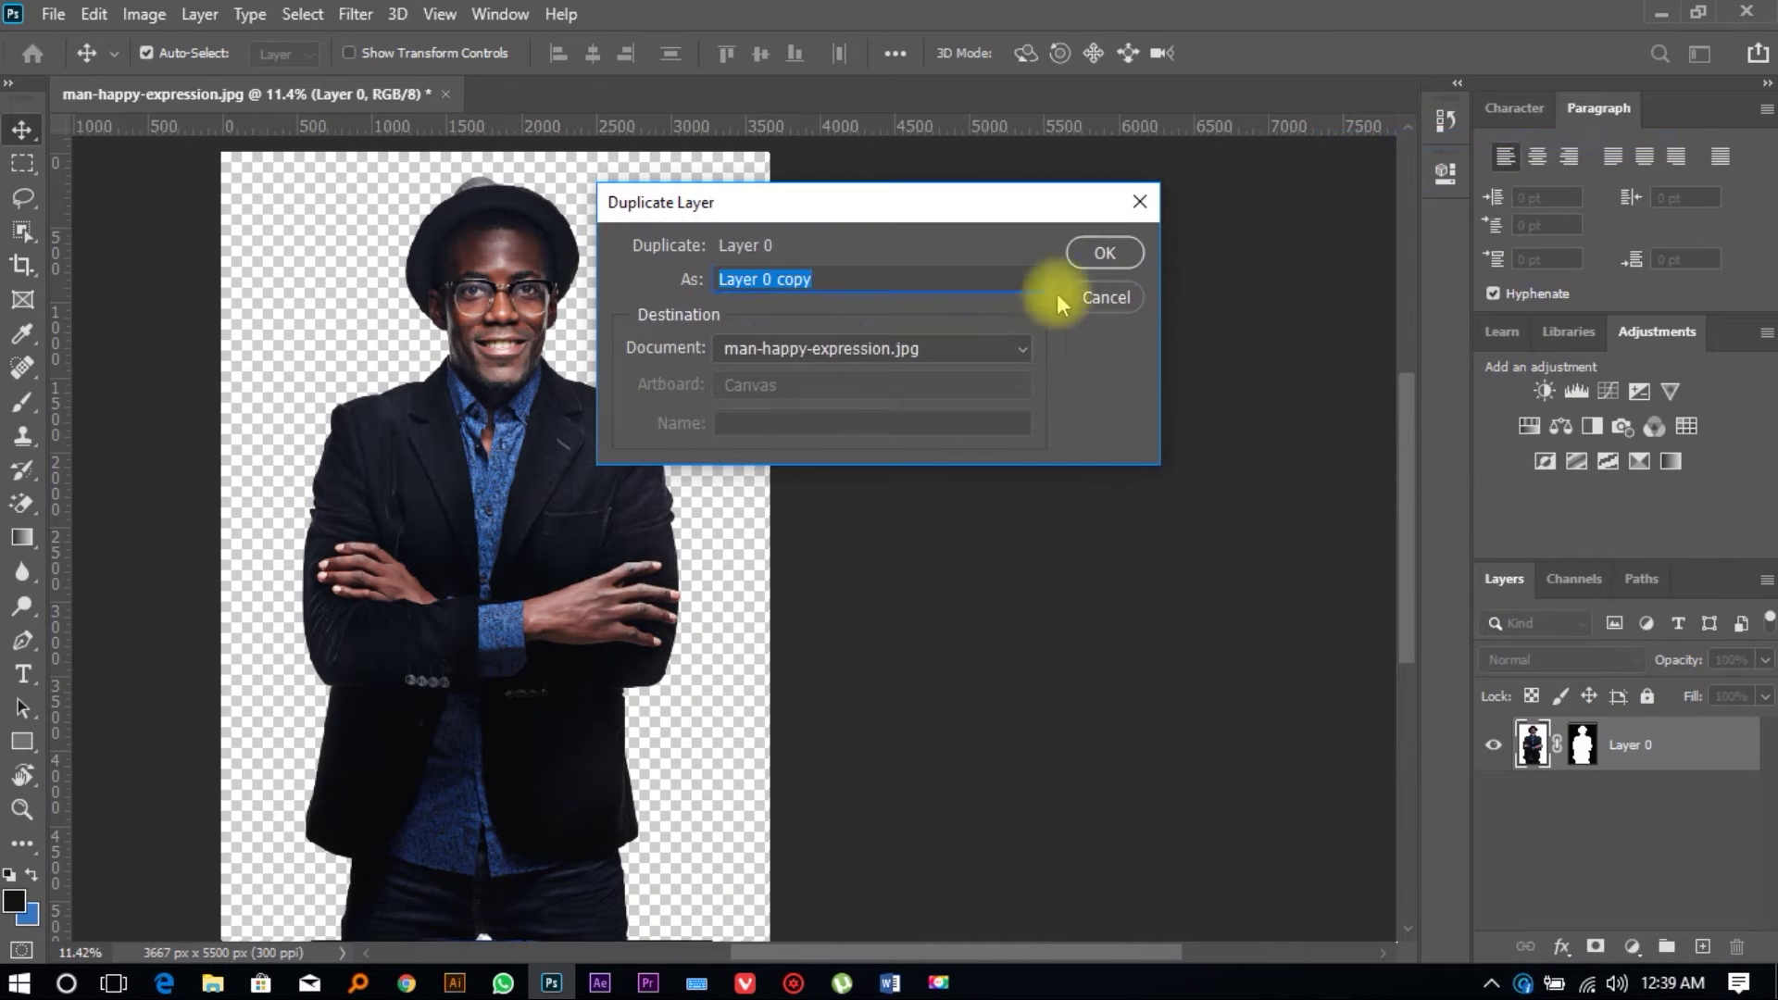
click(1111, 263)
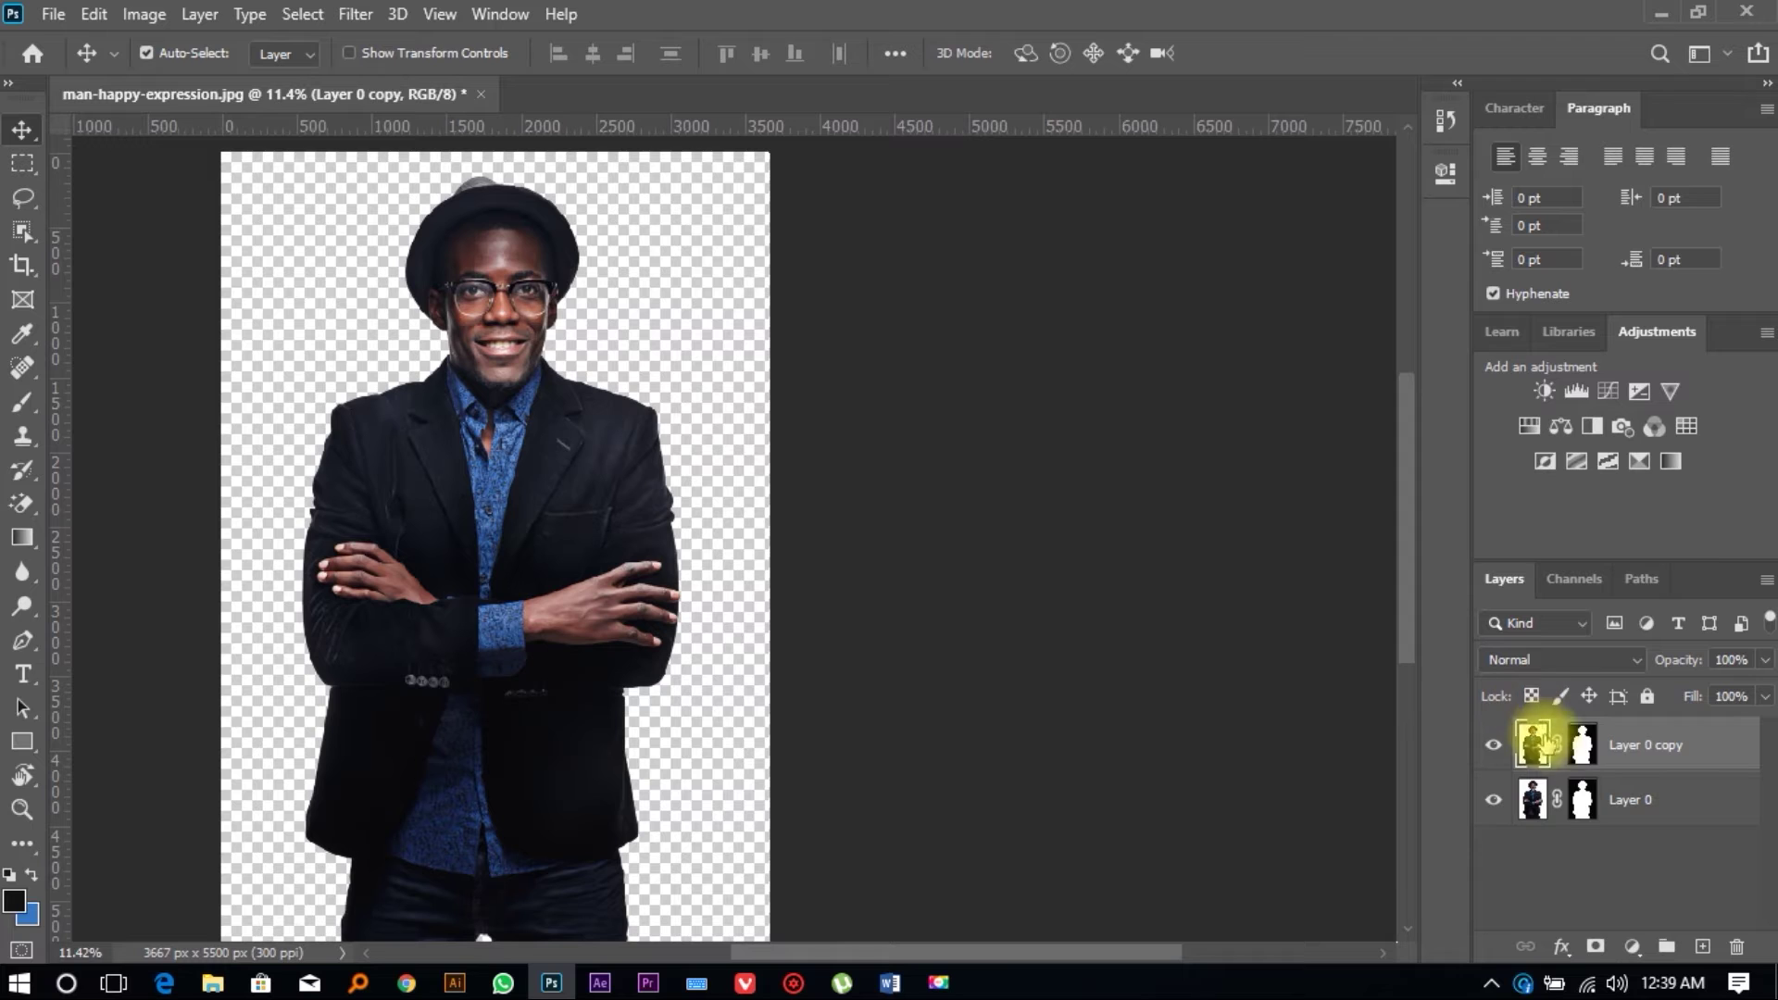
key(ctrl+z)
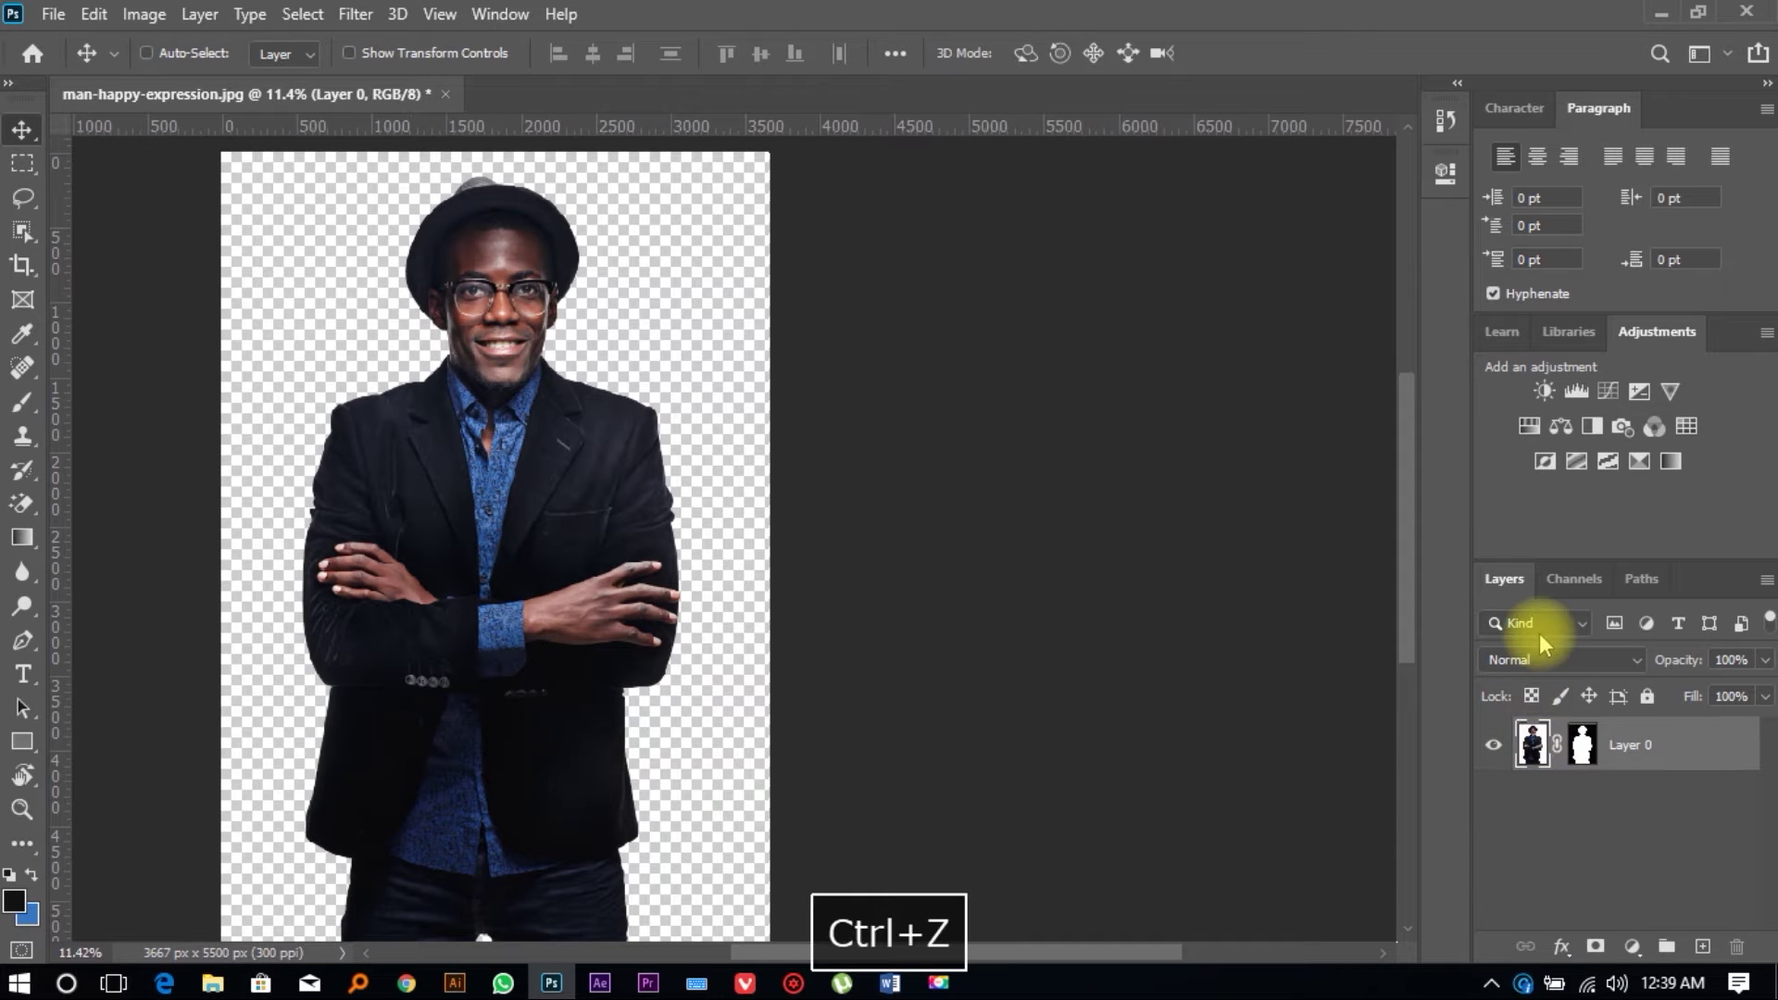
Step: Duplicate the masked cut-out layer and hide the original Layer 0 beneath it
key(ctrl+j)
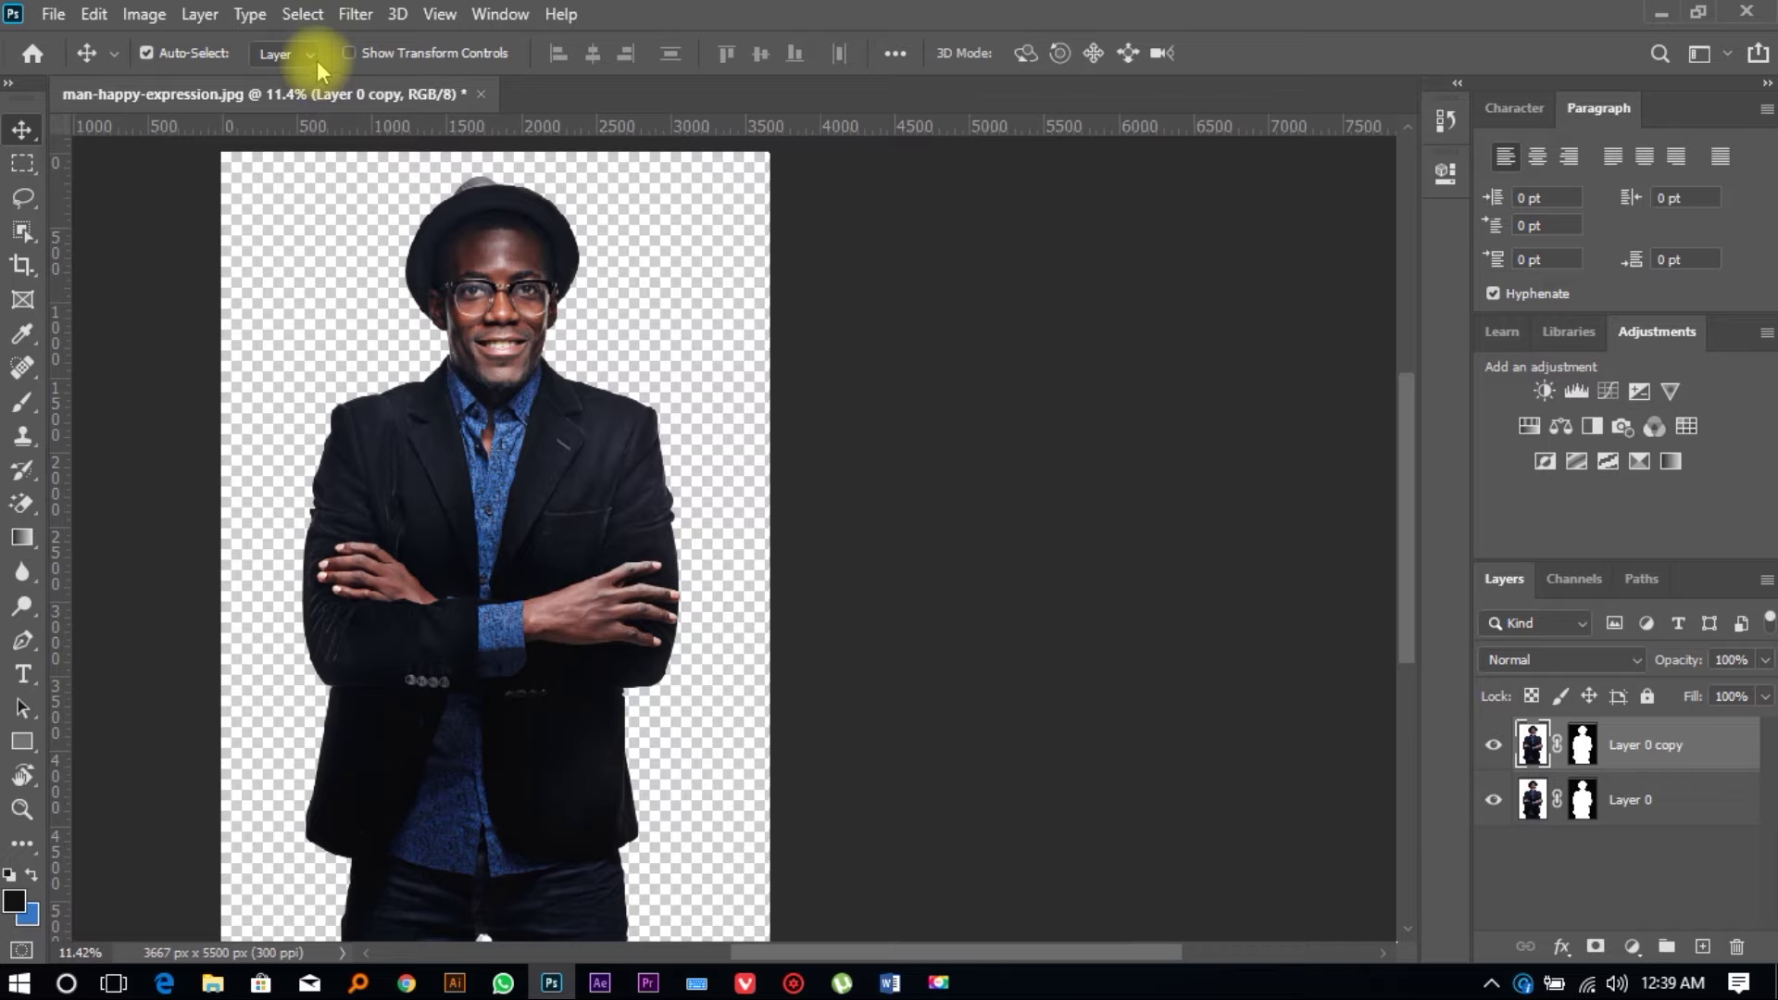
scroll(468, 405, up, 4)
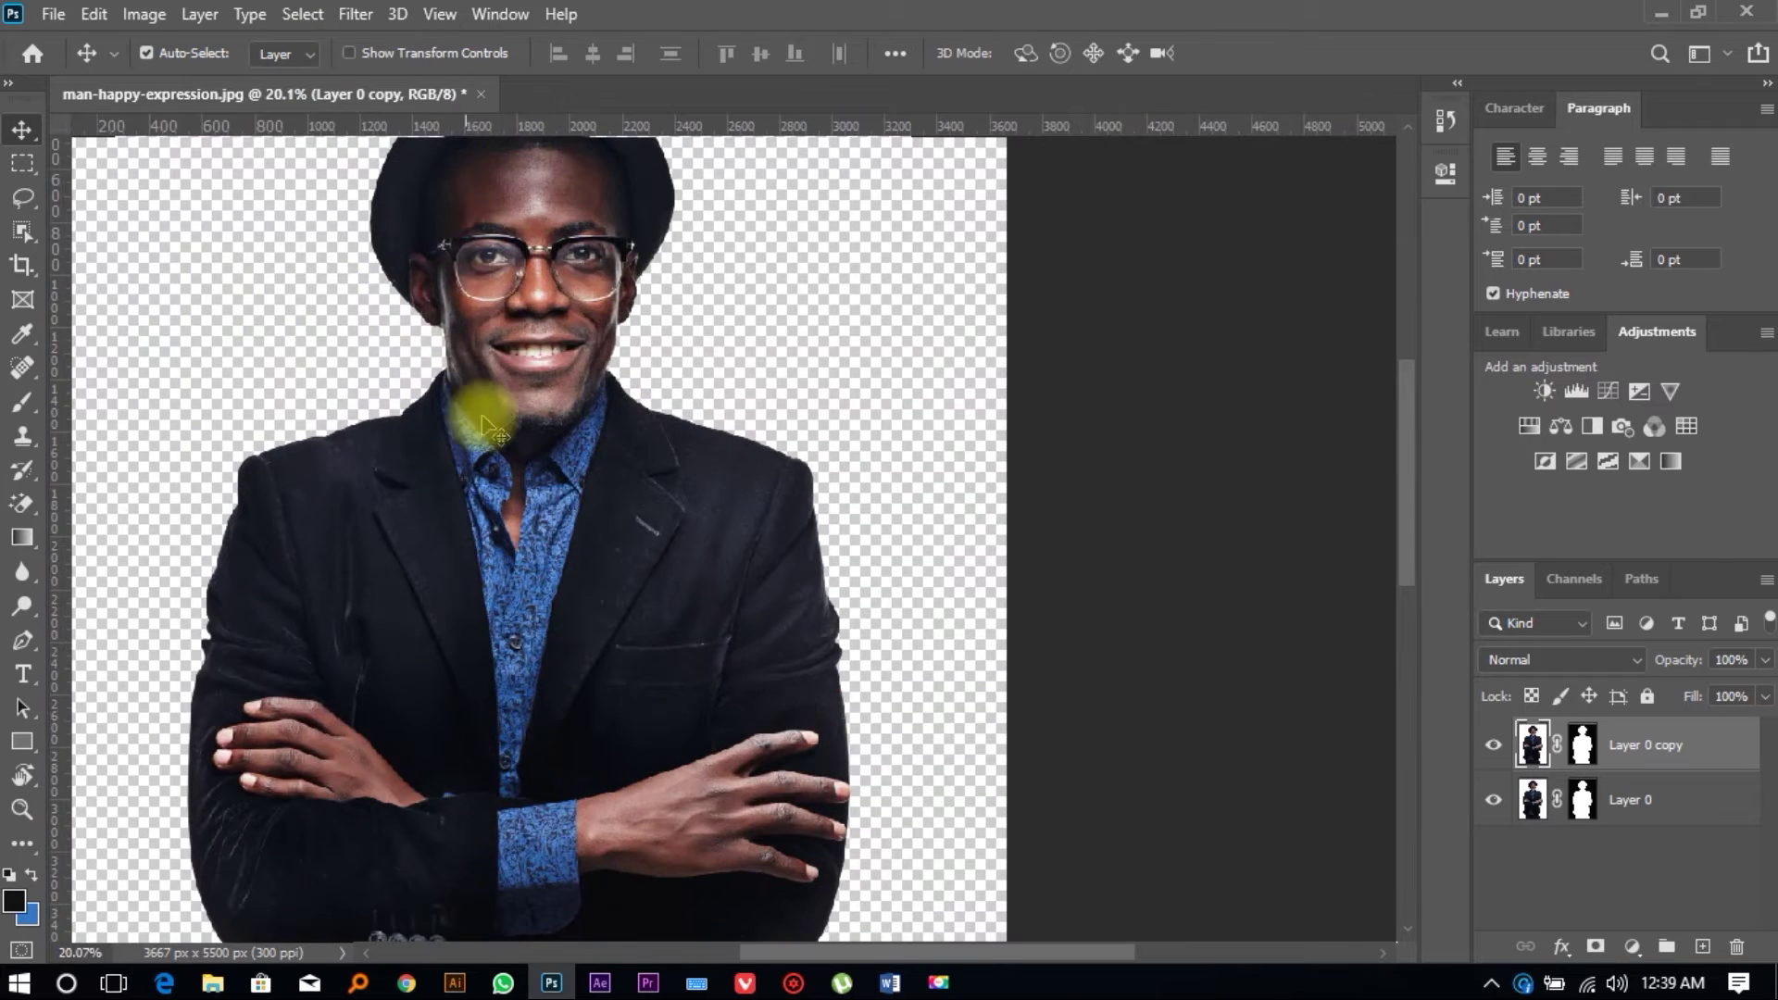
scroll(514, 347, down, 4)
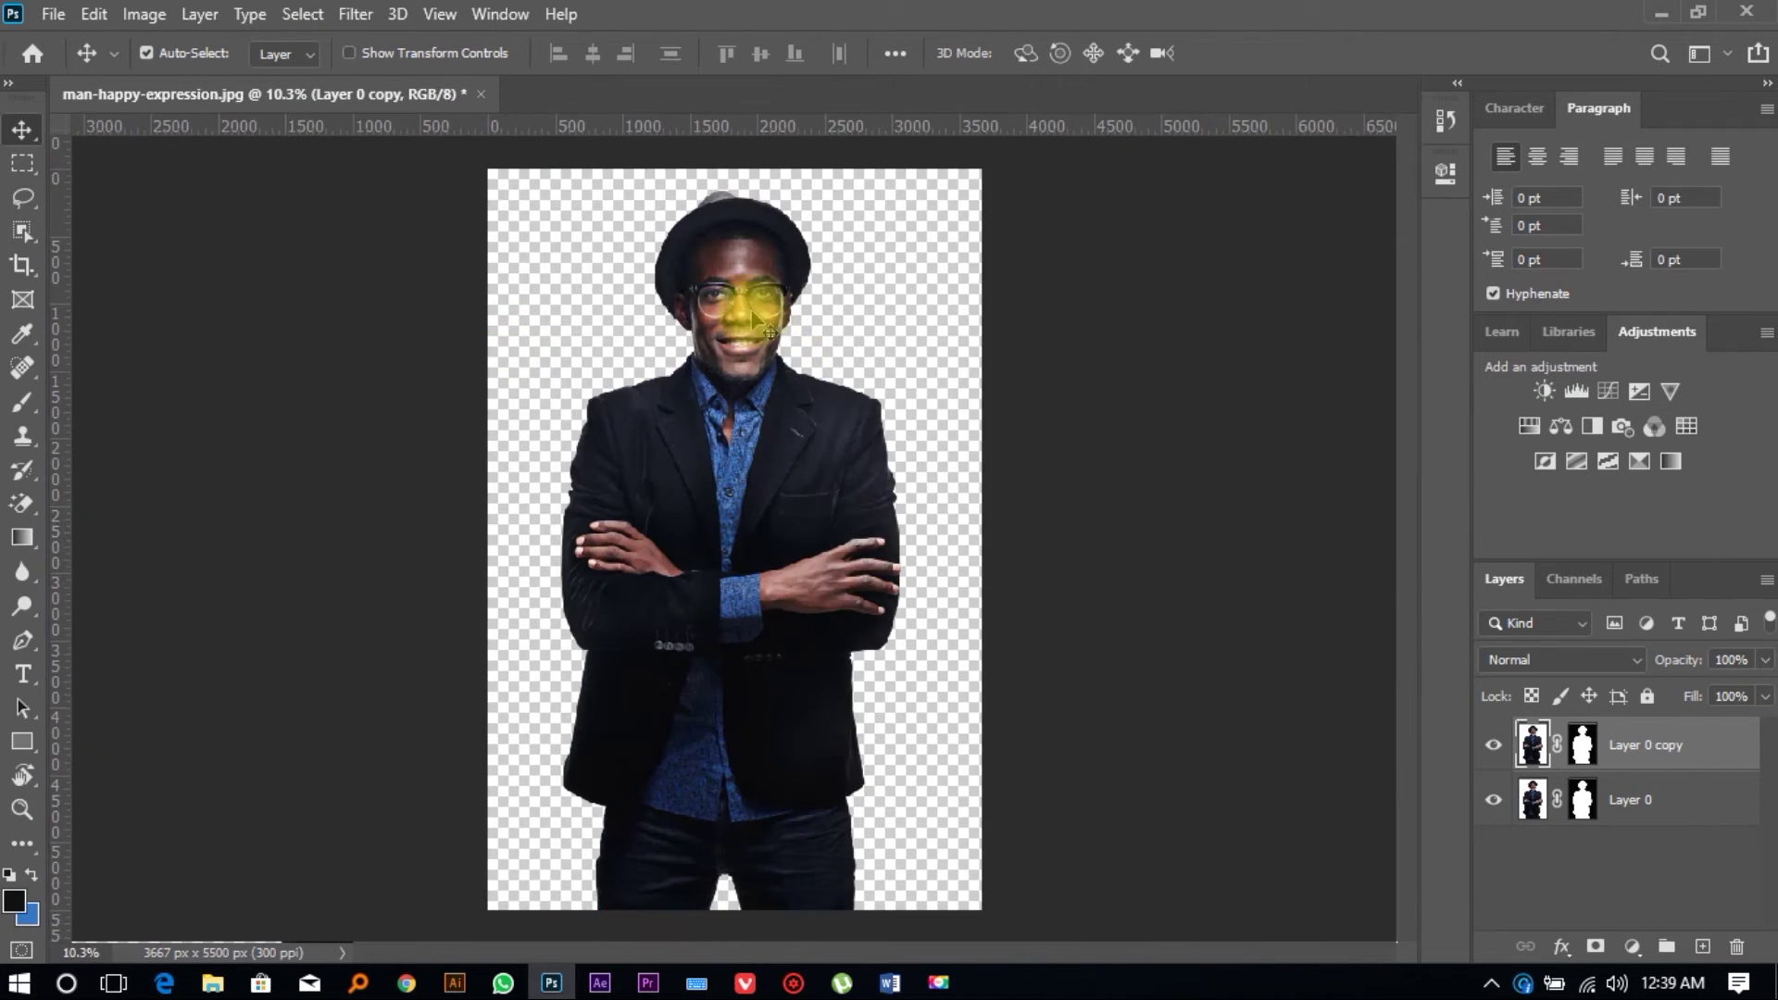
click(144, 14)
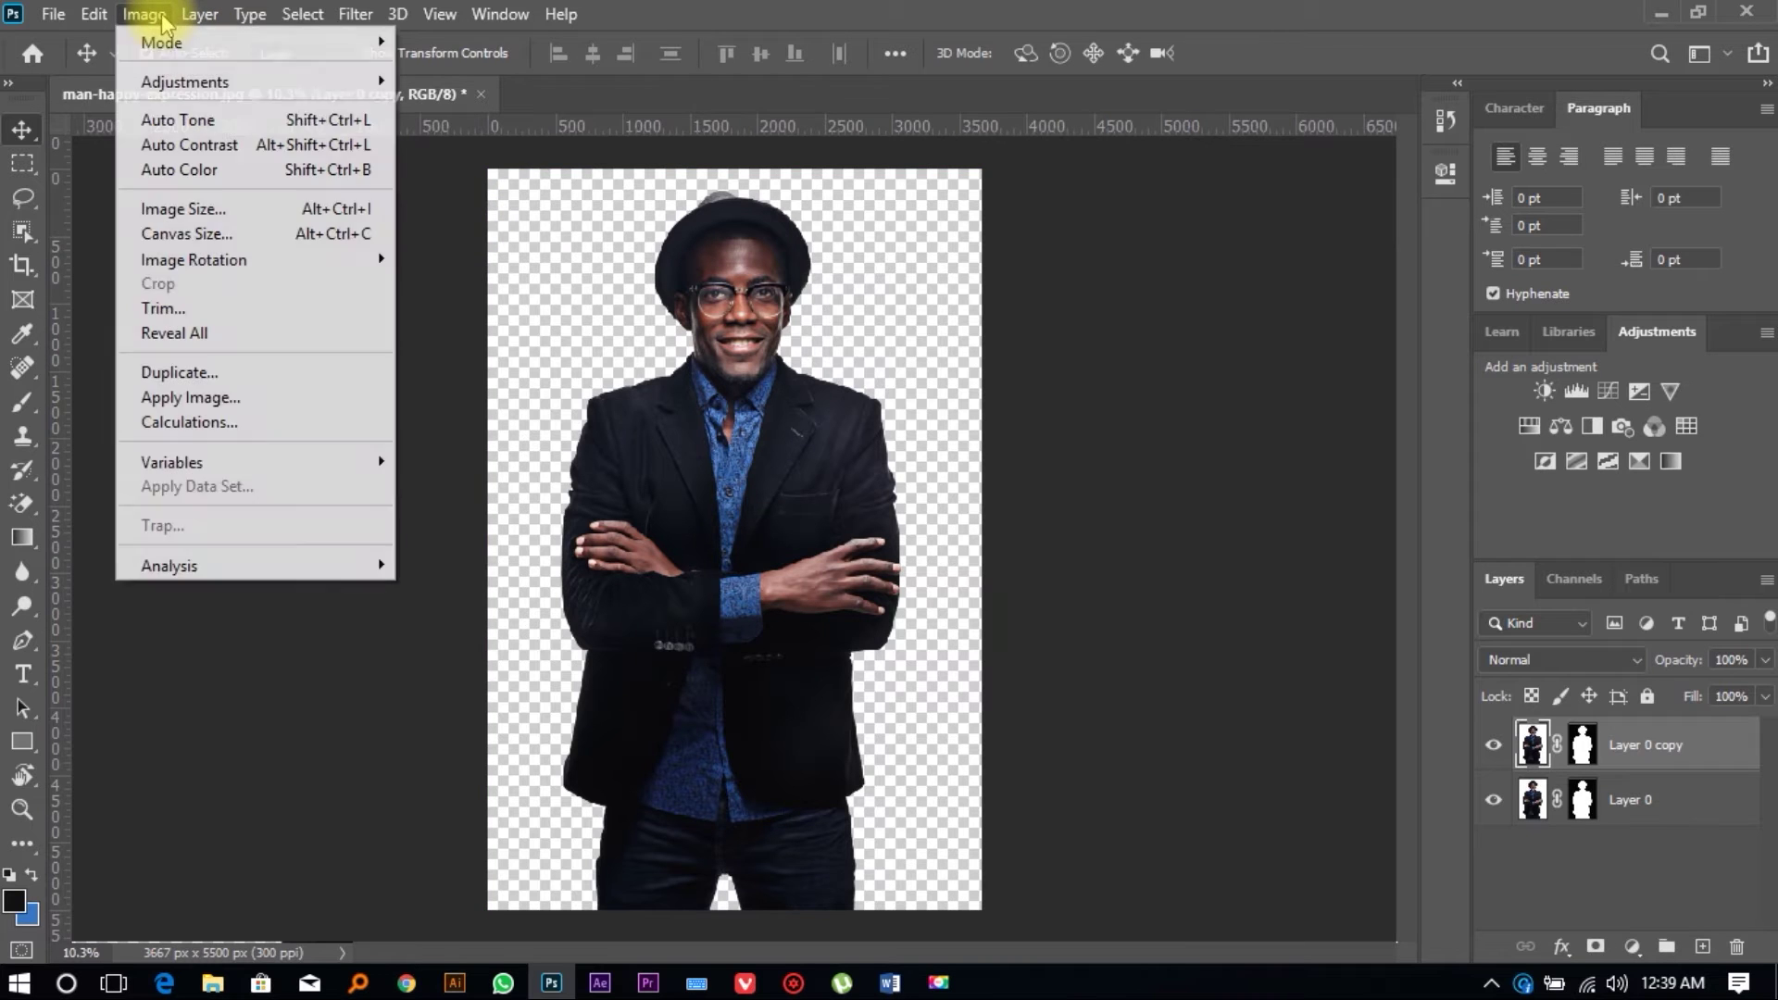
mouse_move(188, 83)
click(1674, 731)
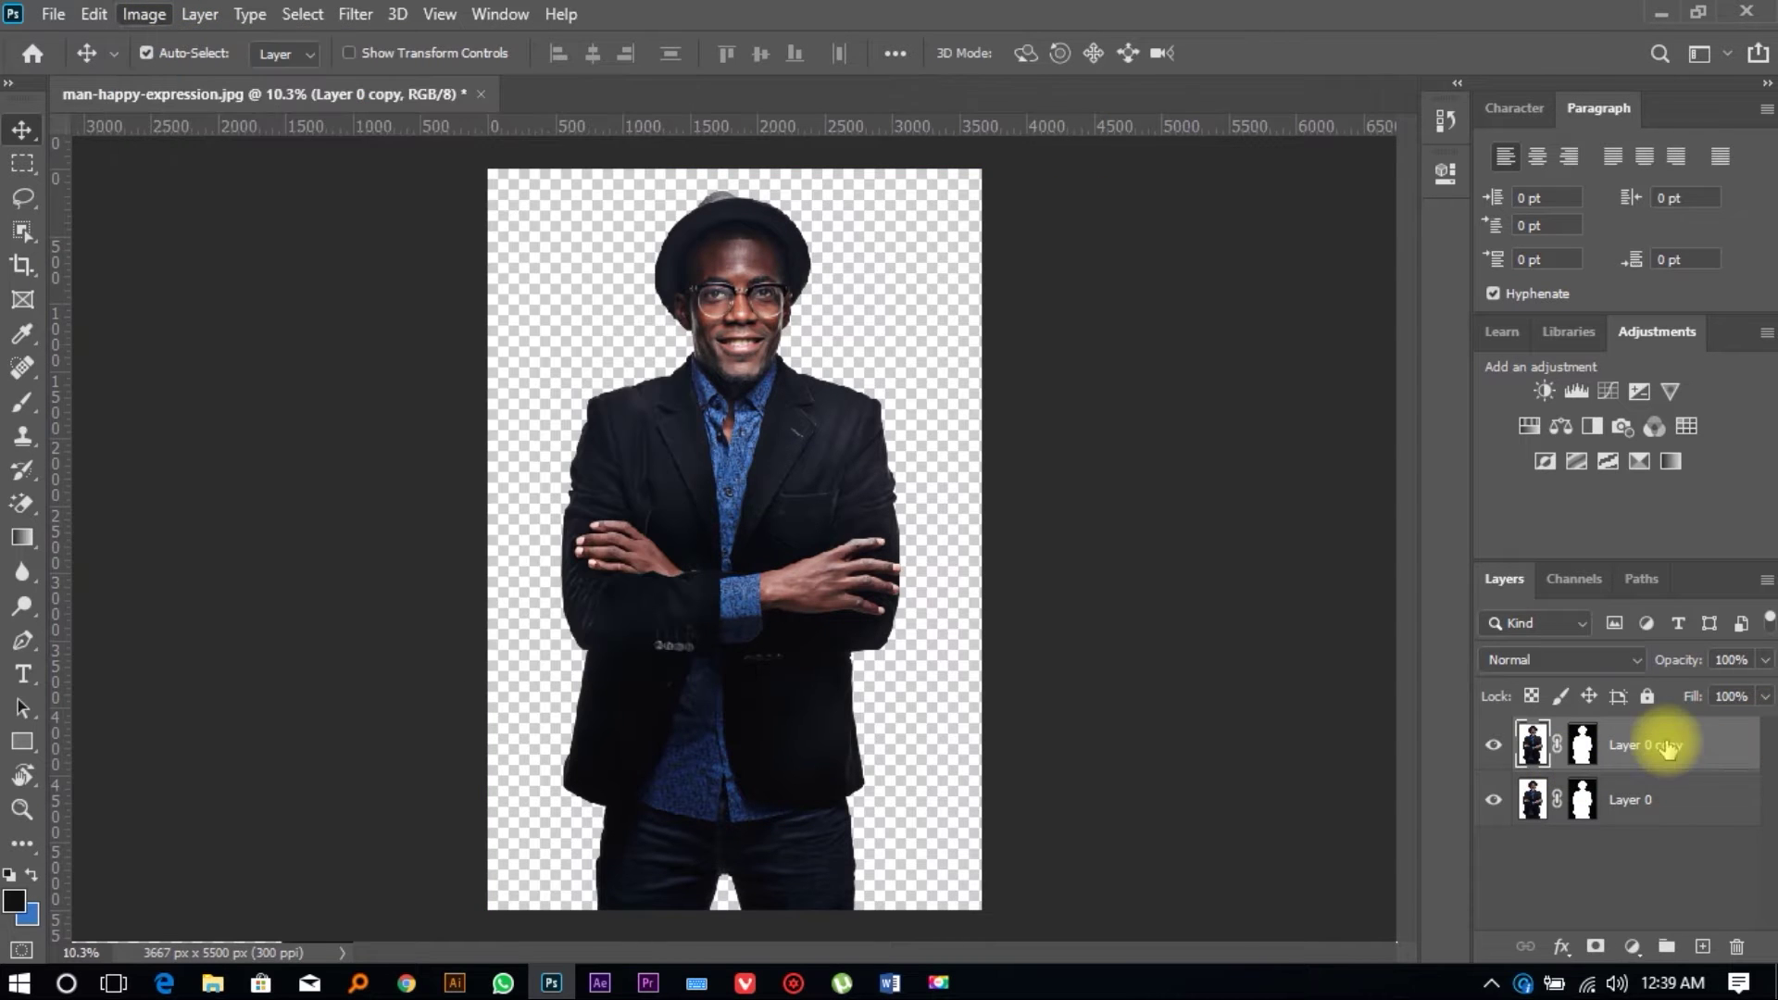
click(1494, 800)
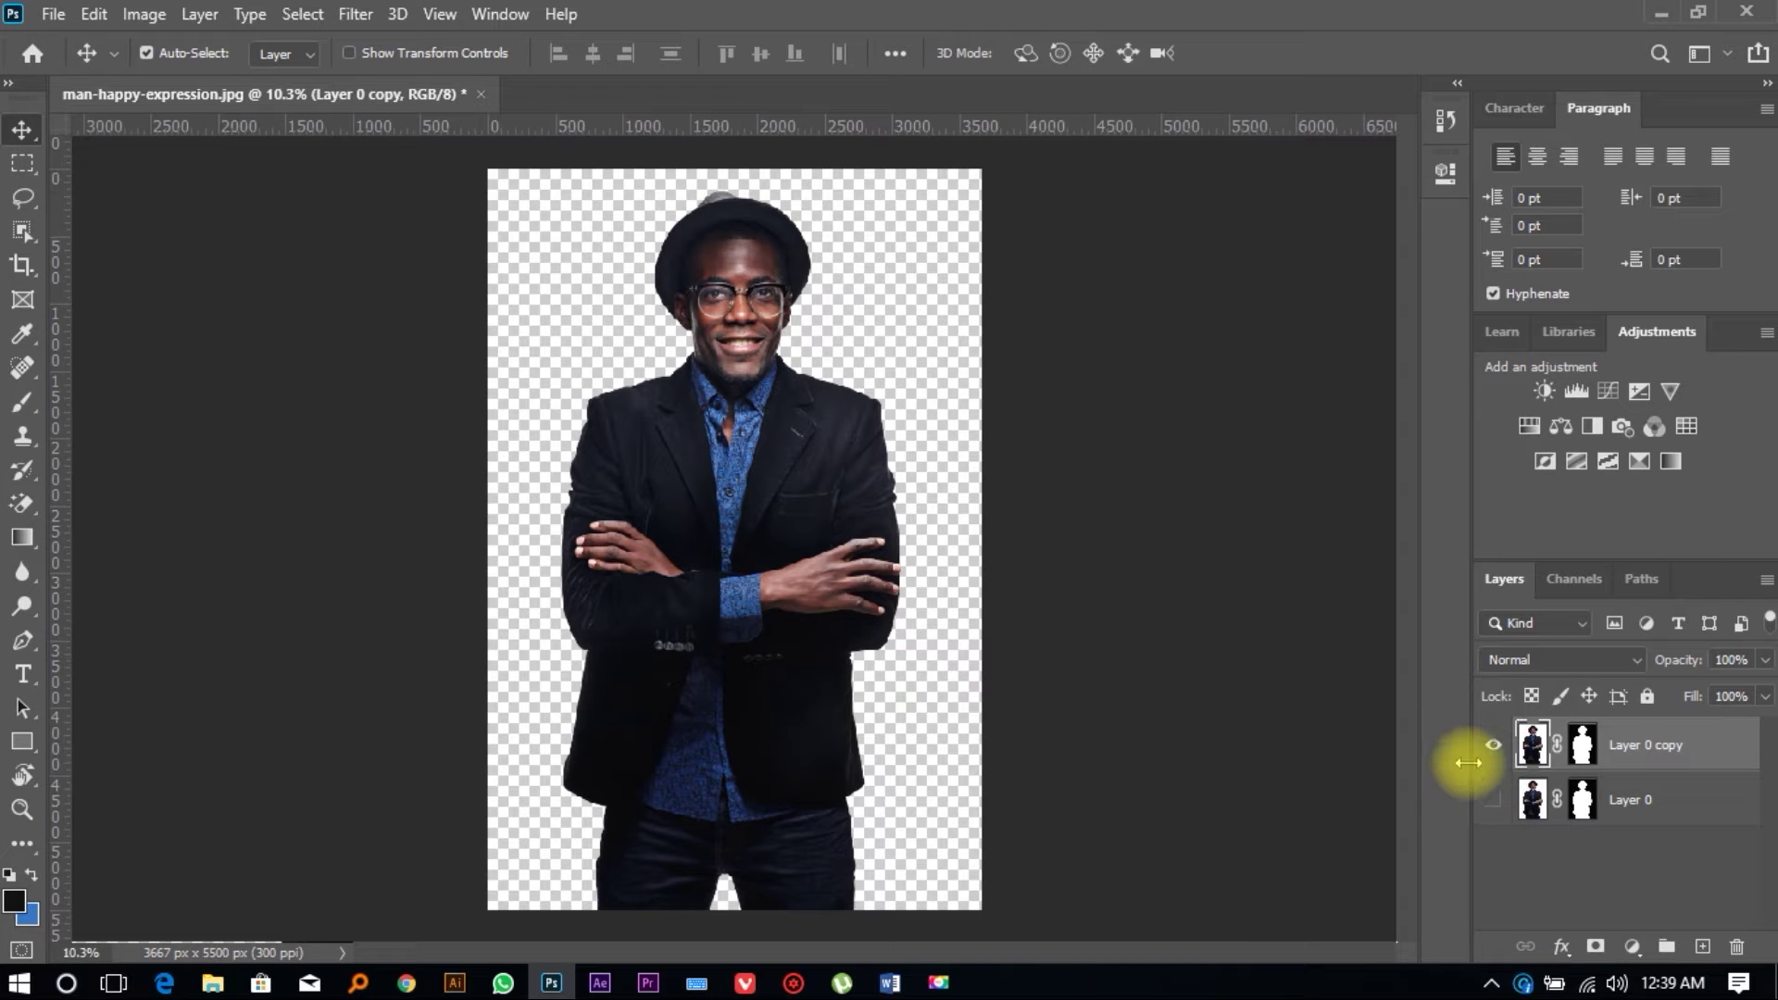
Step: Convert the duplicated layer to black and white, starting from the Darker preset with Reds at 64% and Yellows at 36%
click(143, 14)
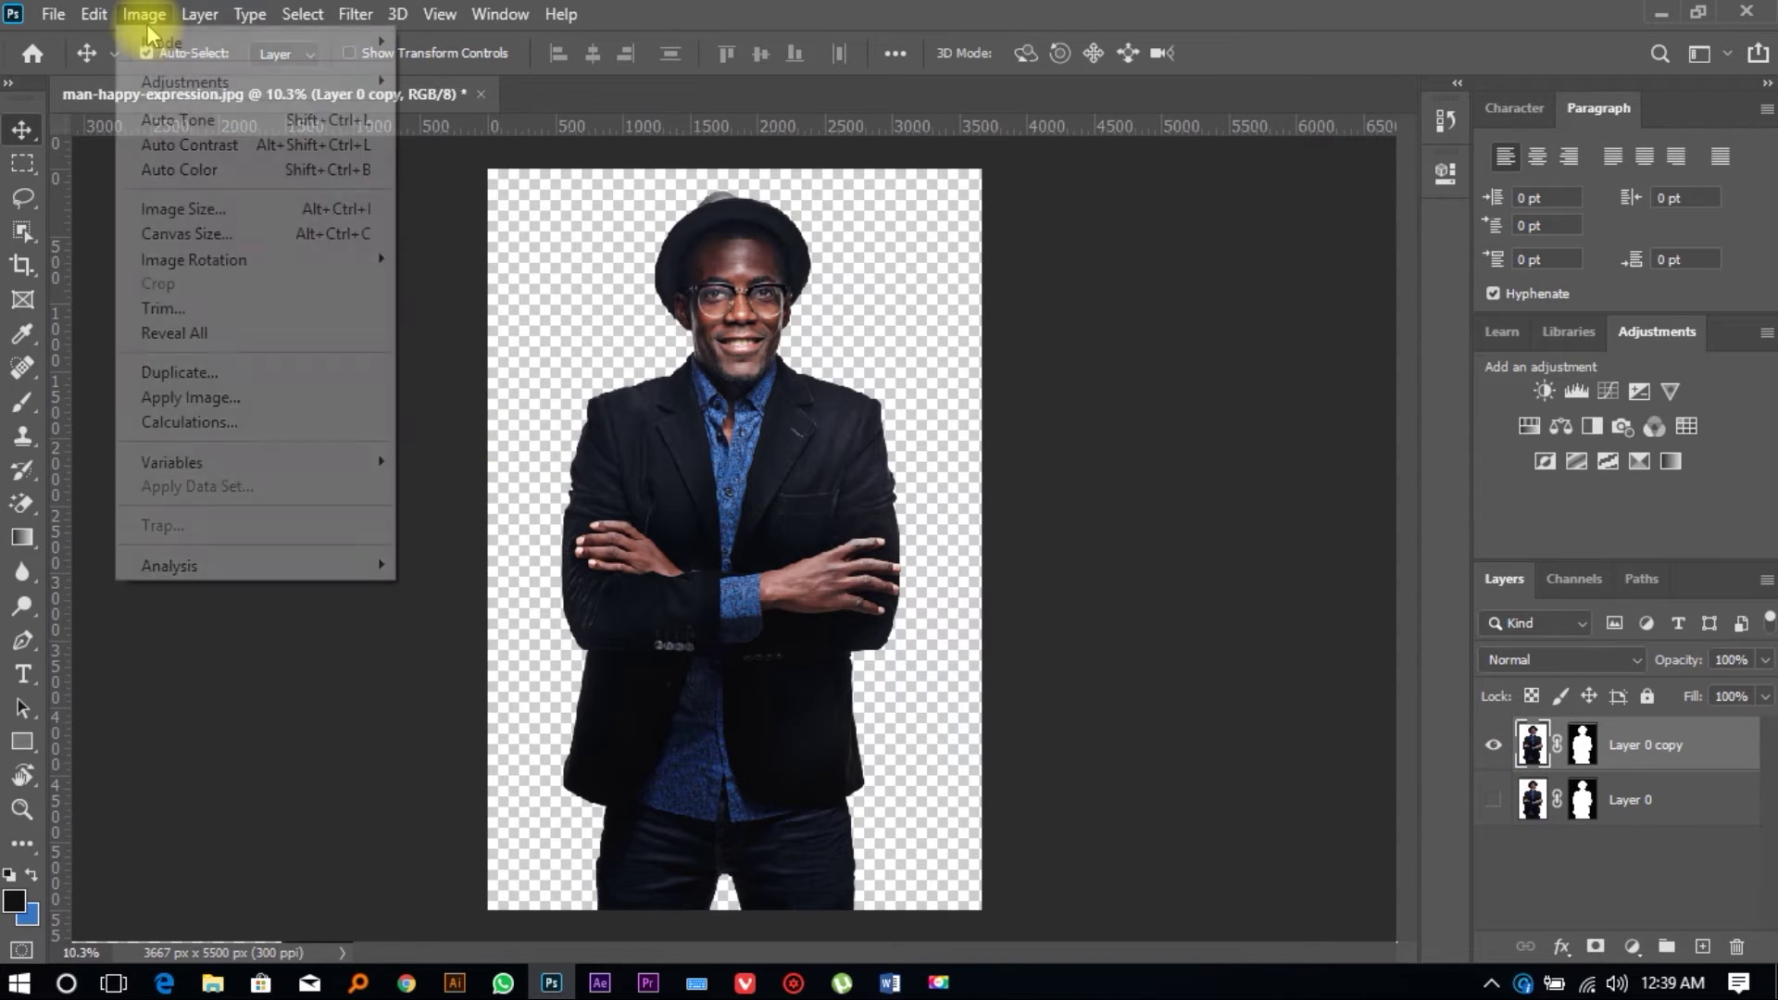
mouse_move(164, 91)
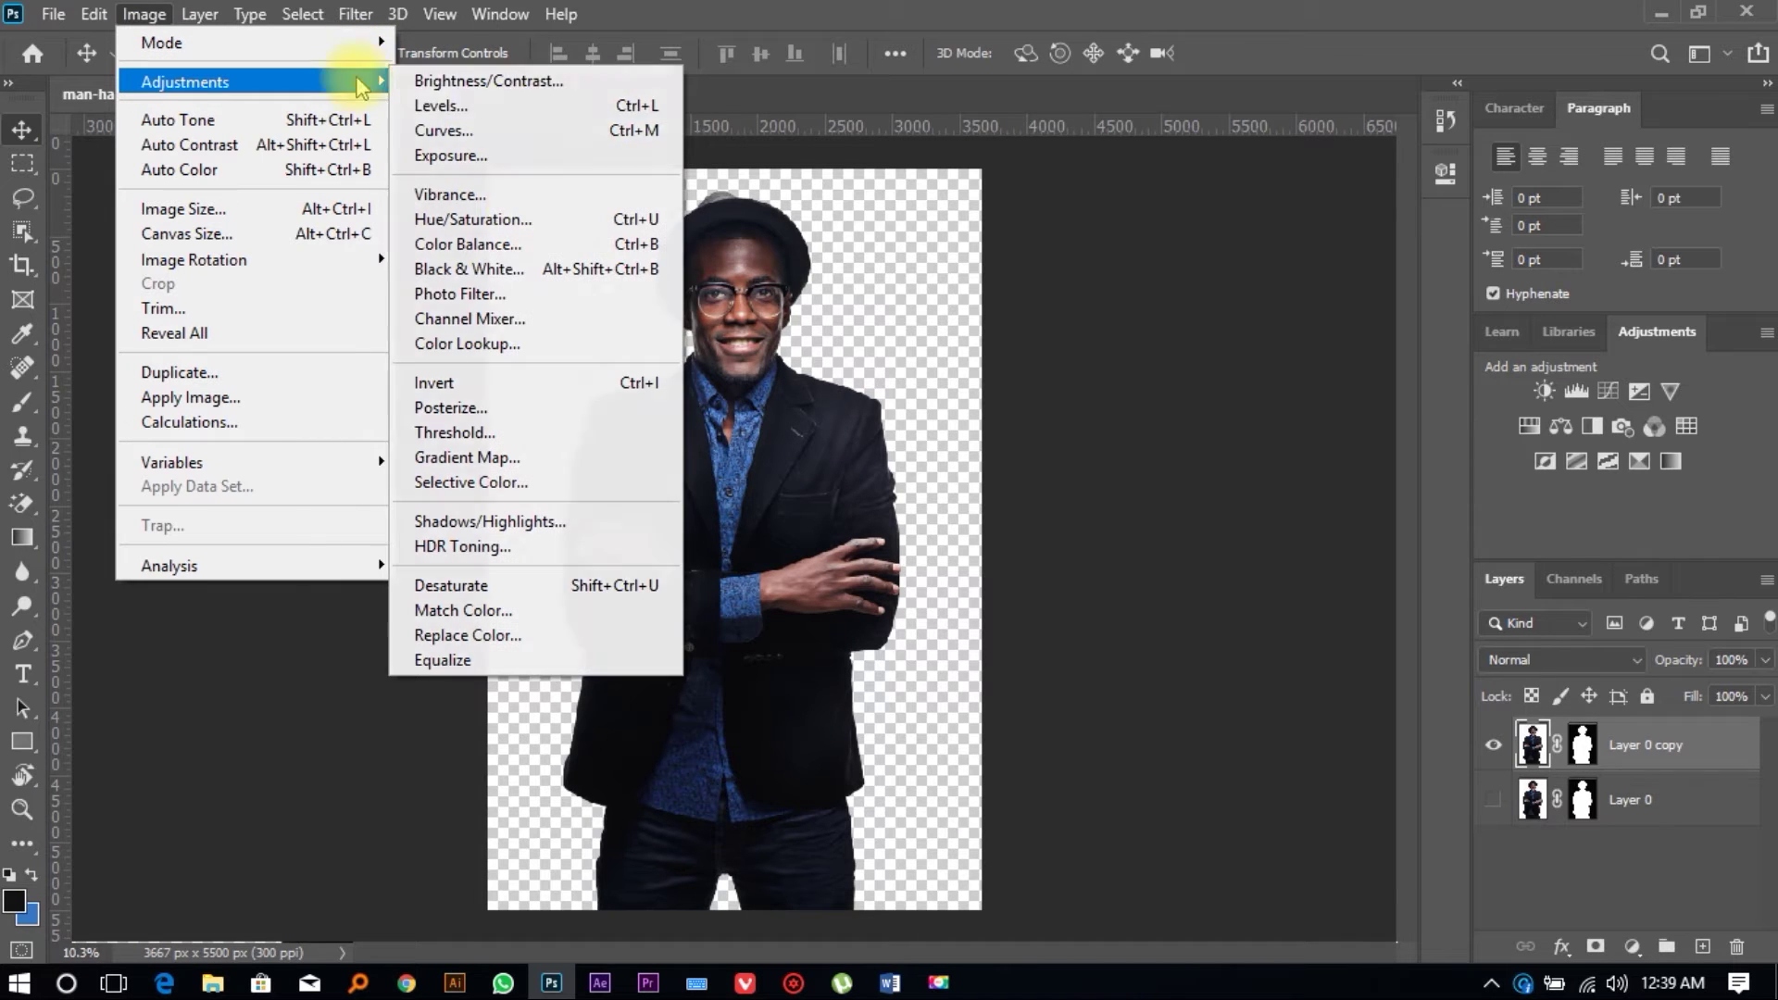
click(508, 269)
drag(809, 76, 1194, 136)
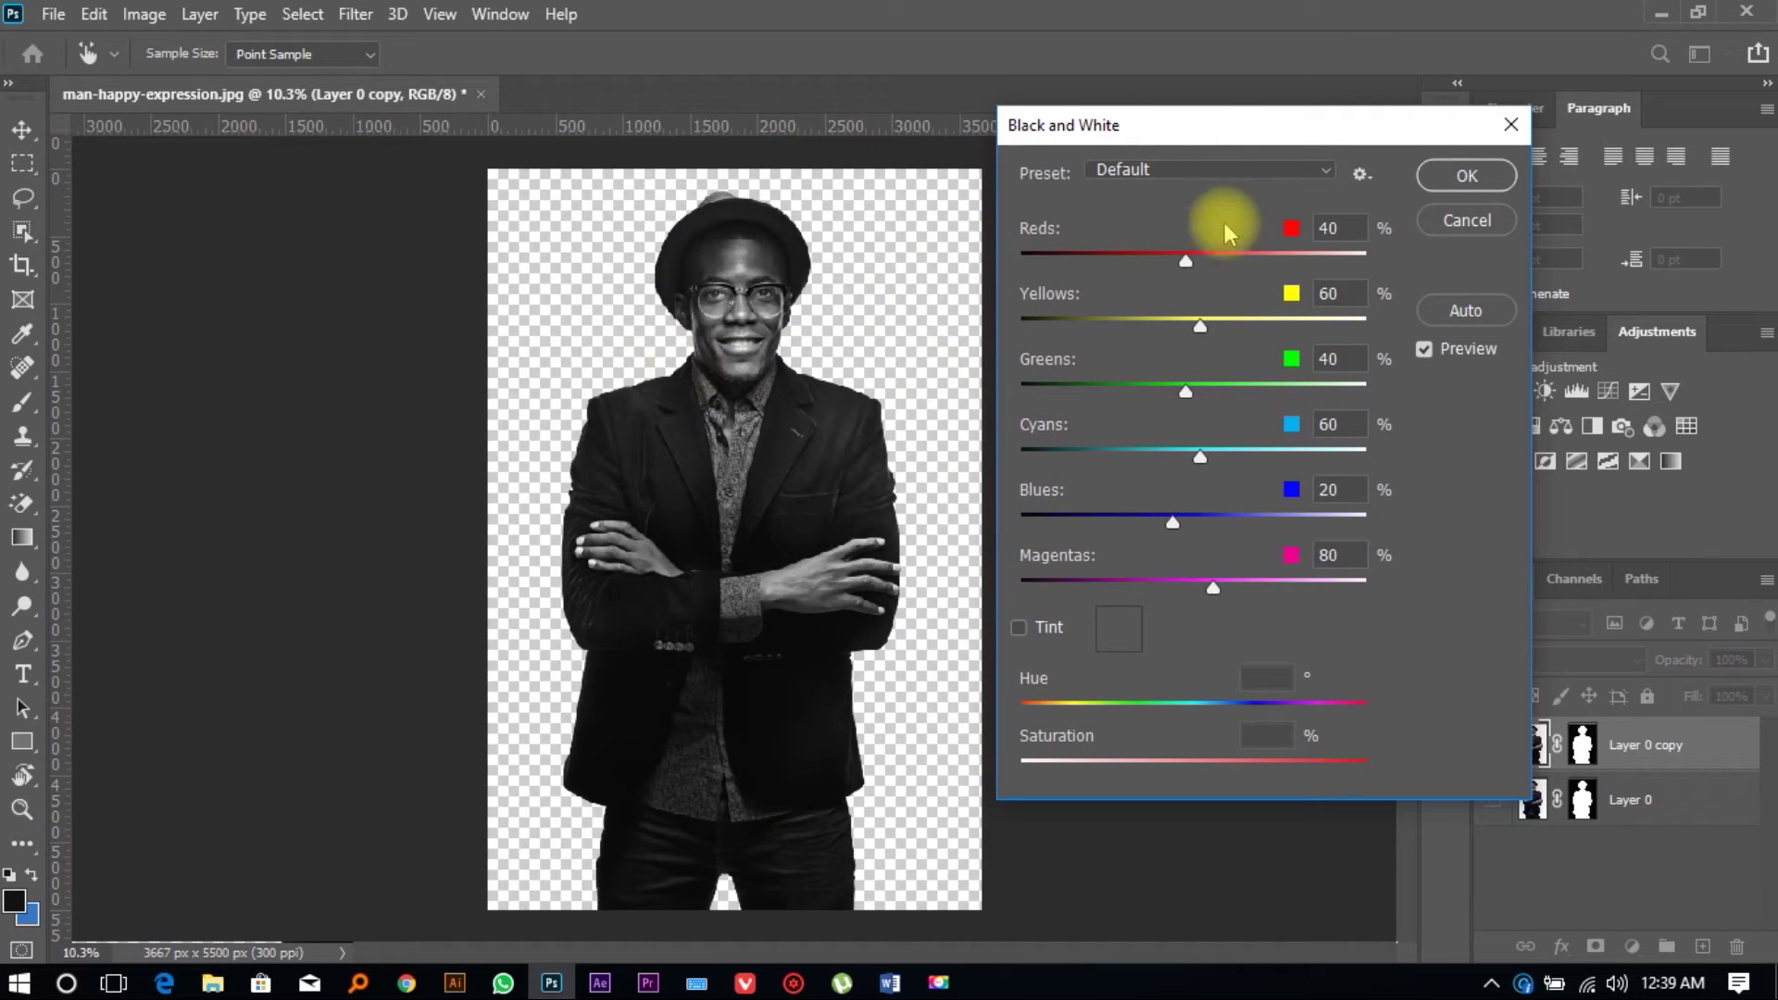
click(1212, 168)
click(1169, 268)
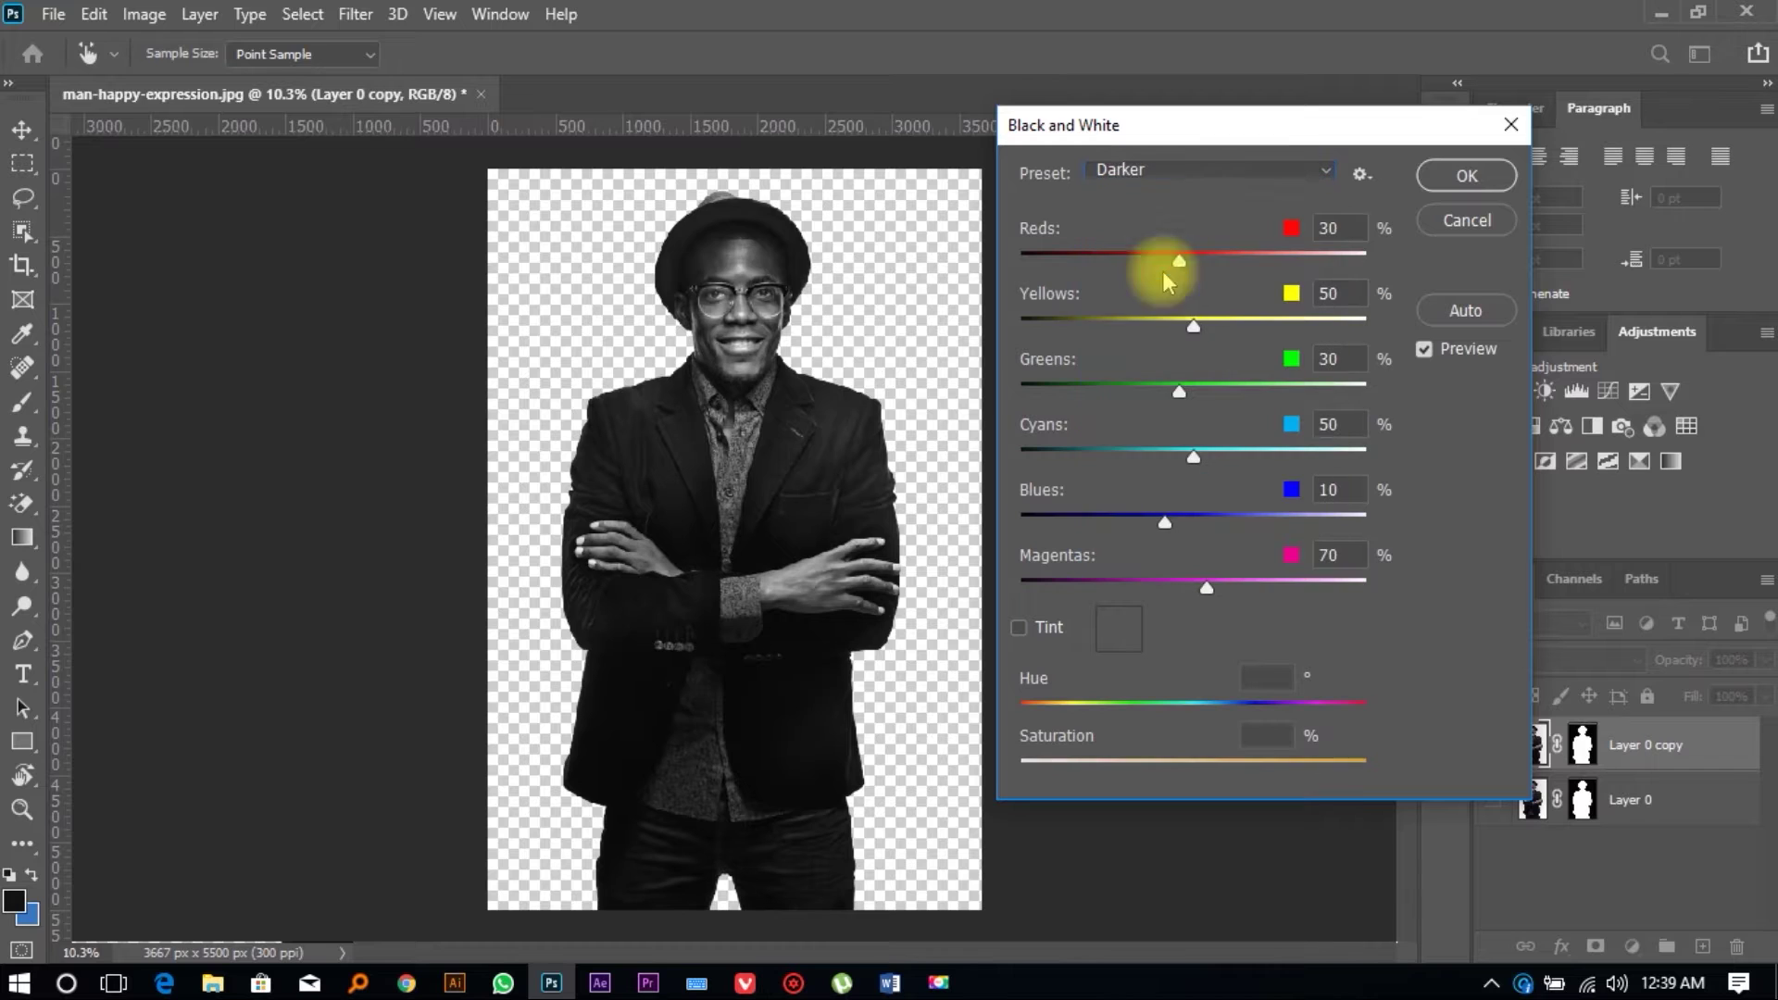
drag(1177, 261, 1203, 263)
drag(1197, 324, 1182, 325)
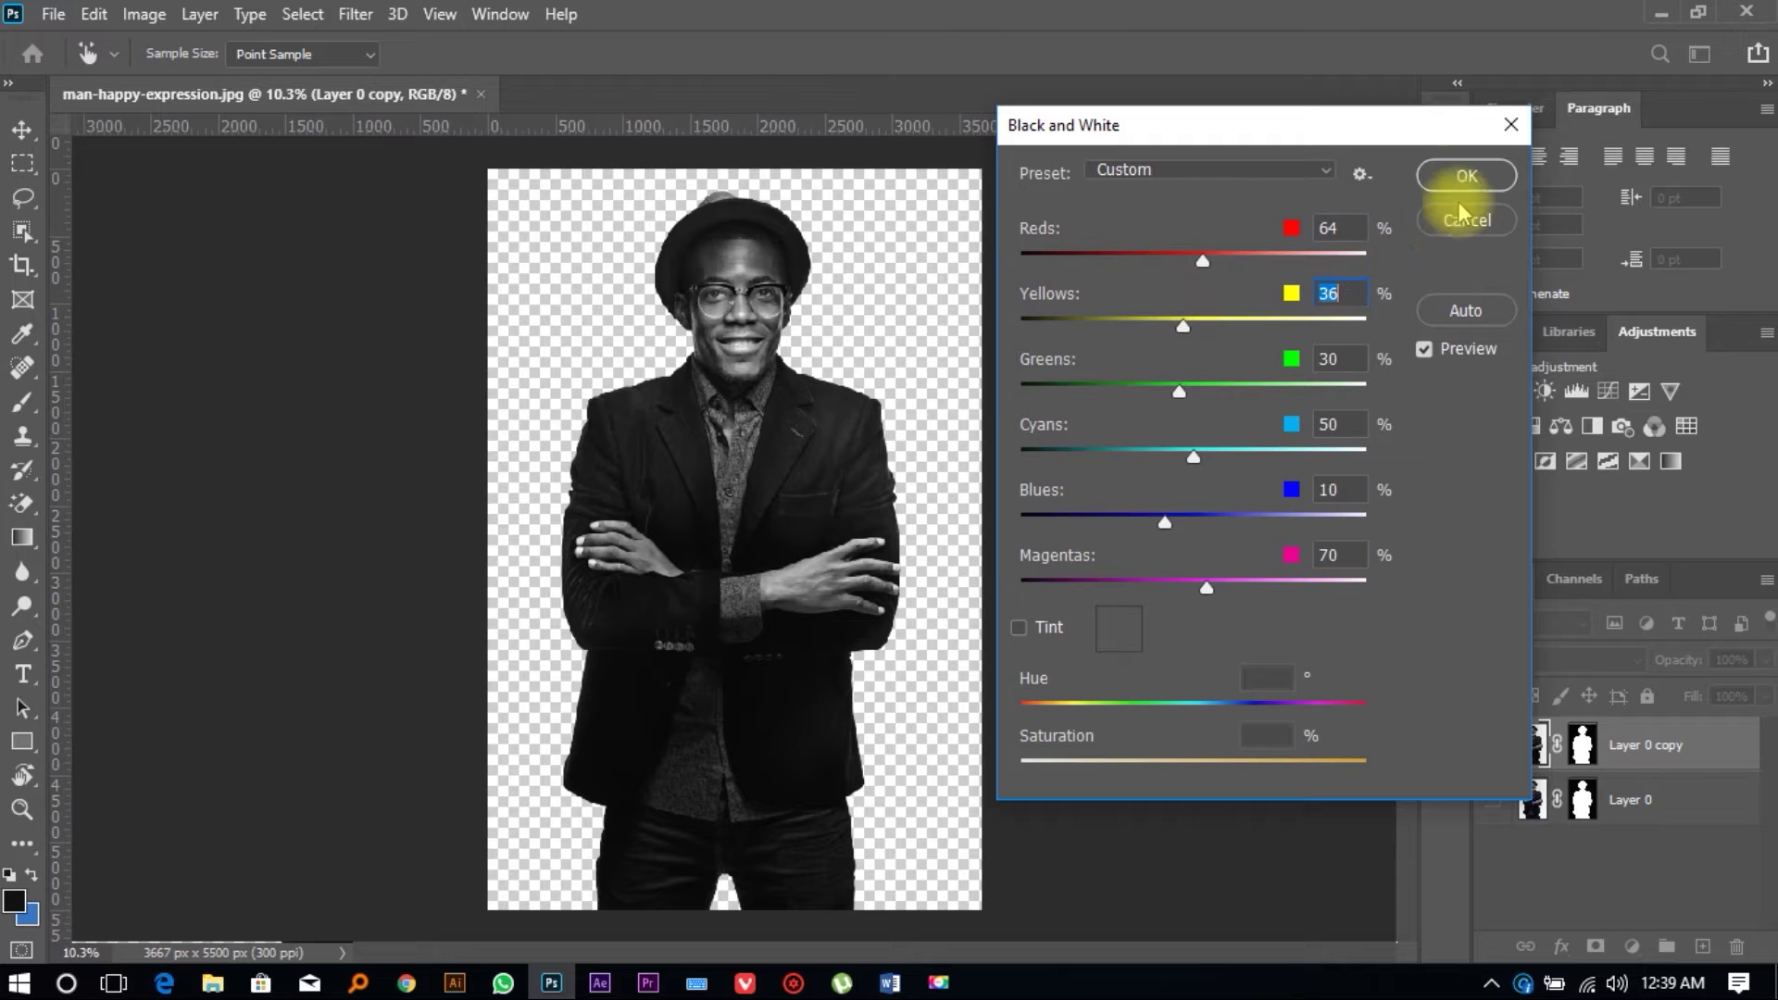
click(1455, 225)
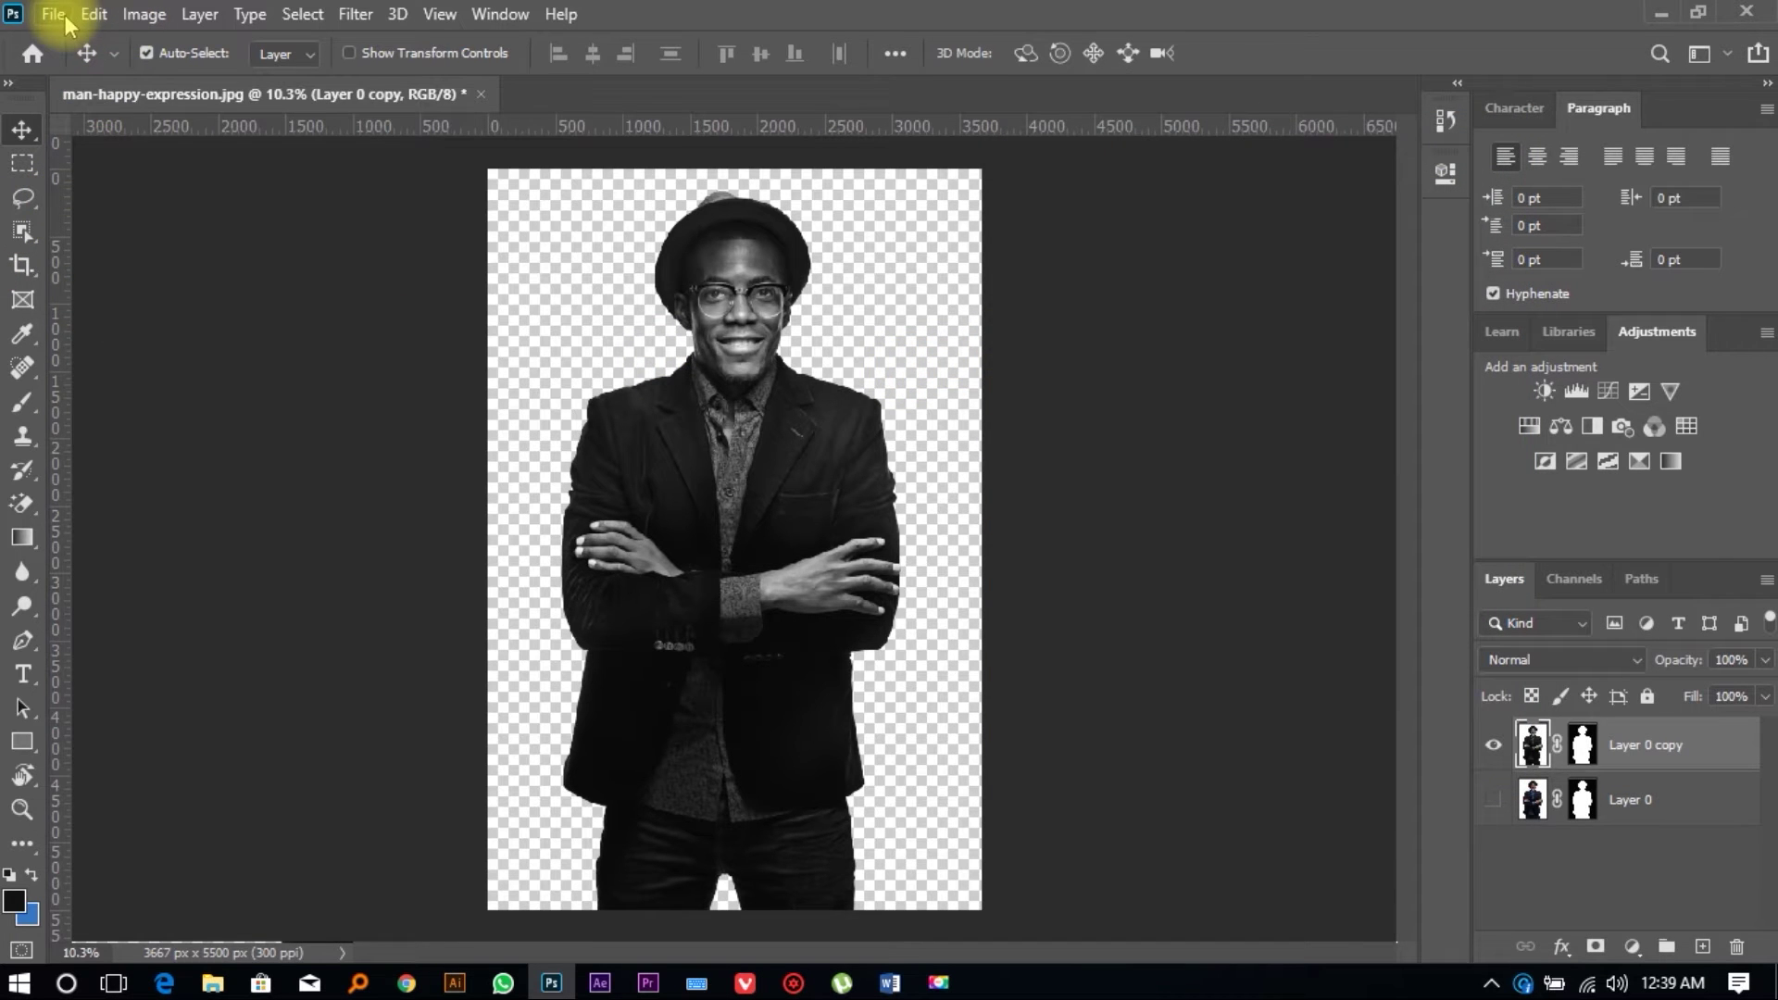
Step: Set the black-and-white cut-out to save as a PNG in the desktop poster folder
click(53, 14)
click(159, 324)
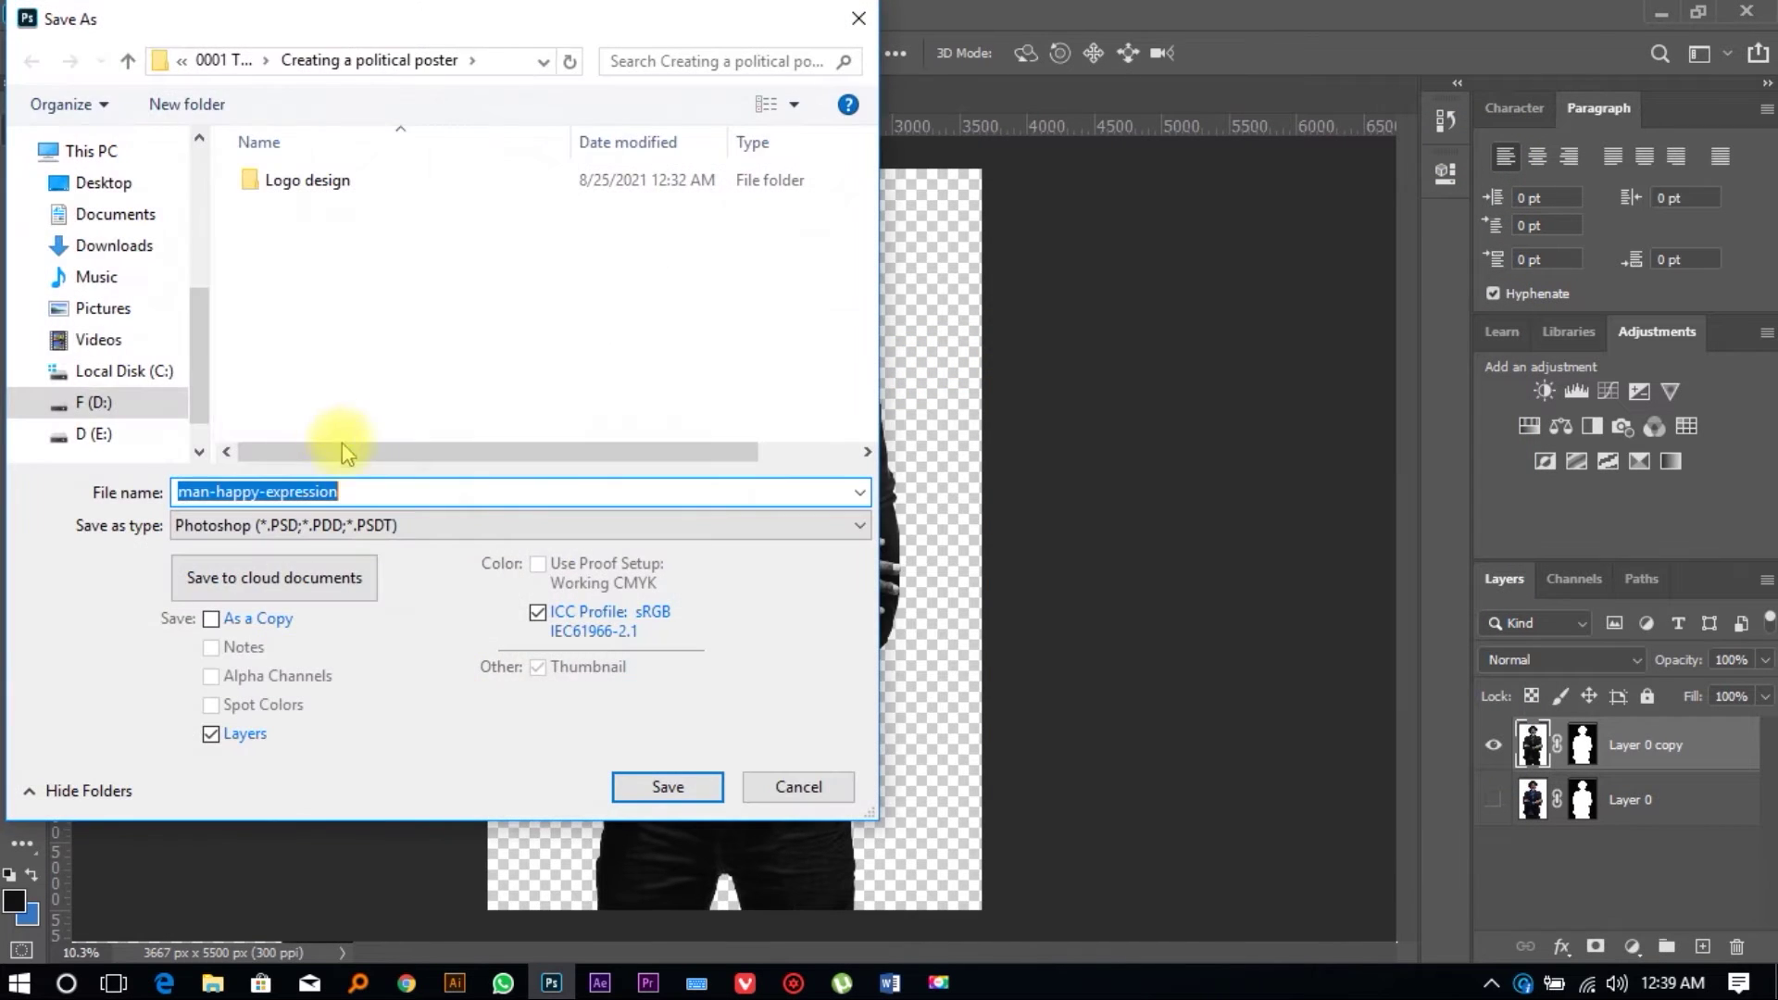
click(394, 525)
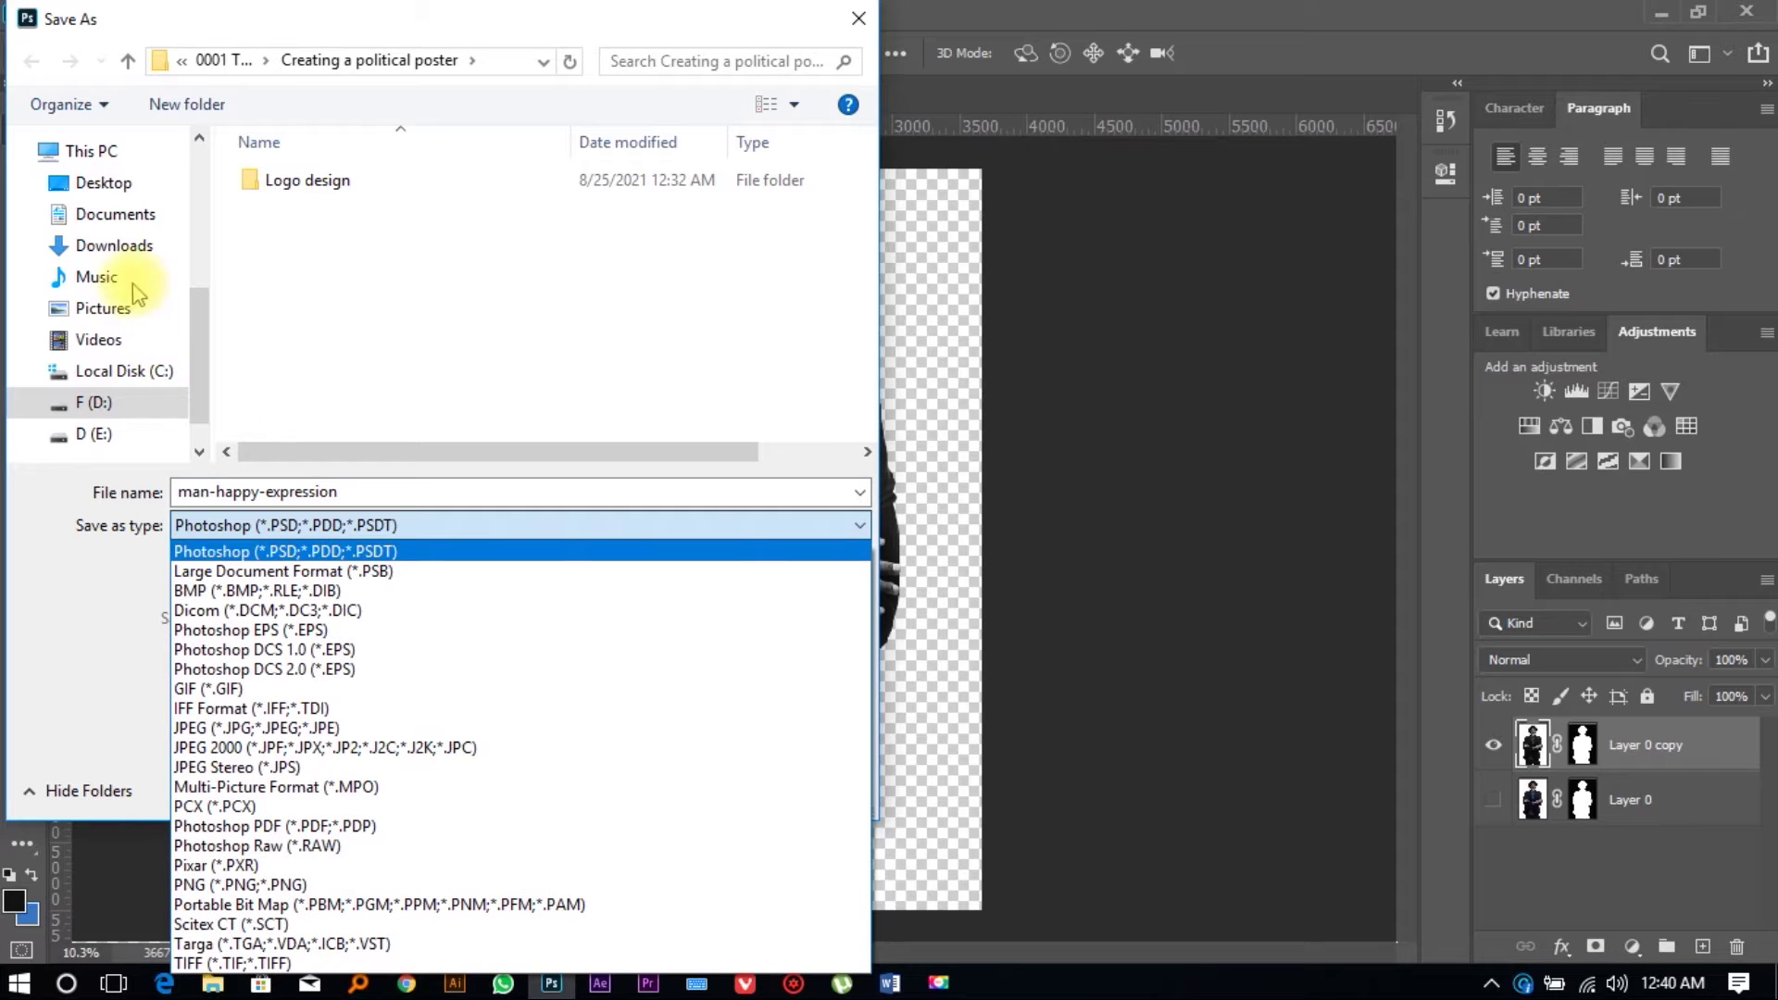
click(90, 180)
click(90, 180)
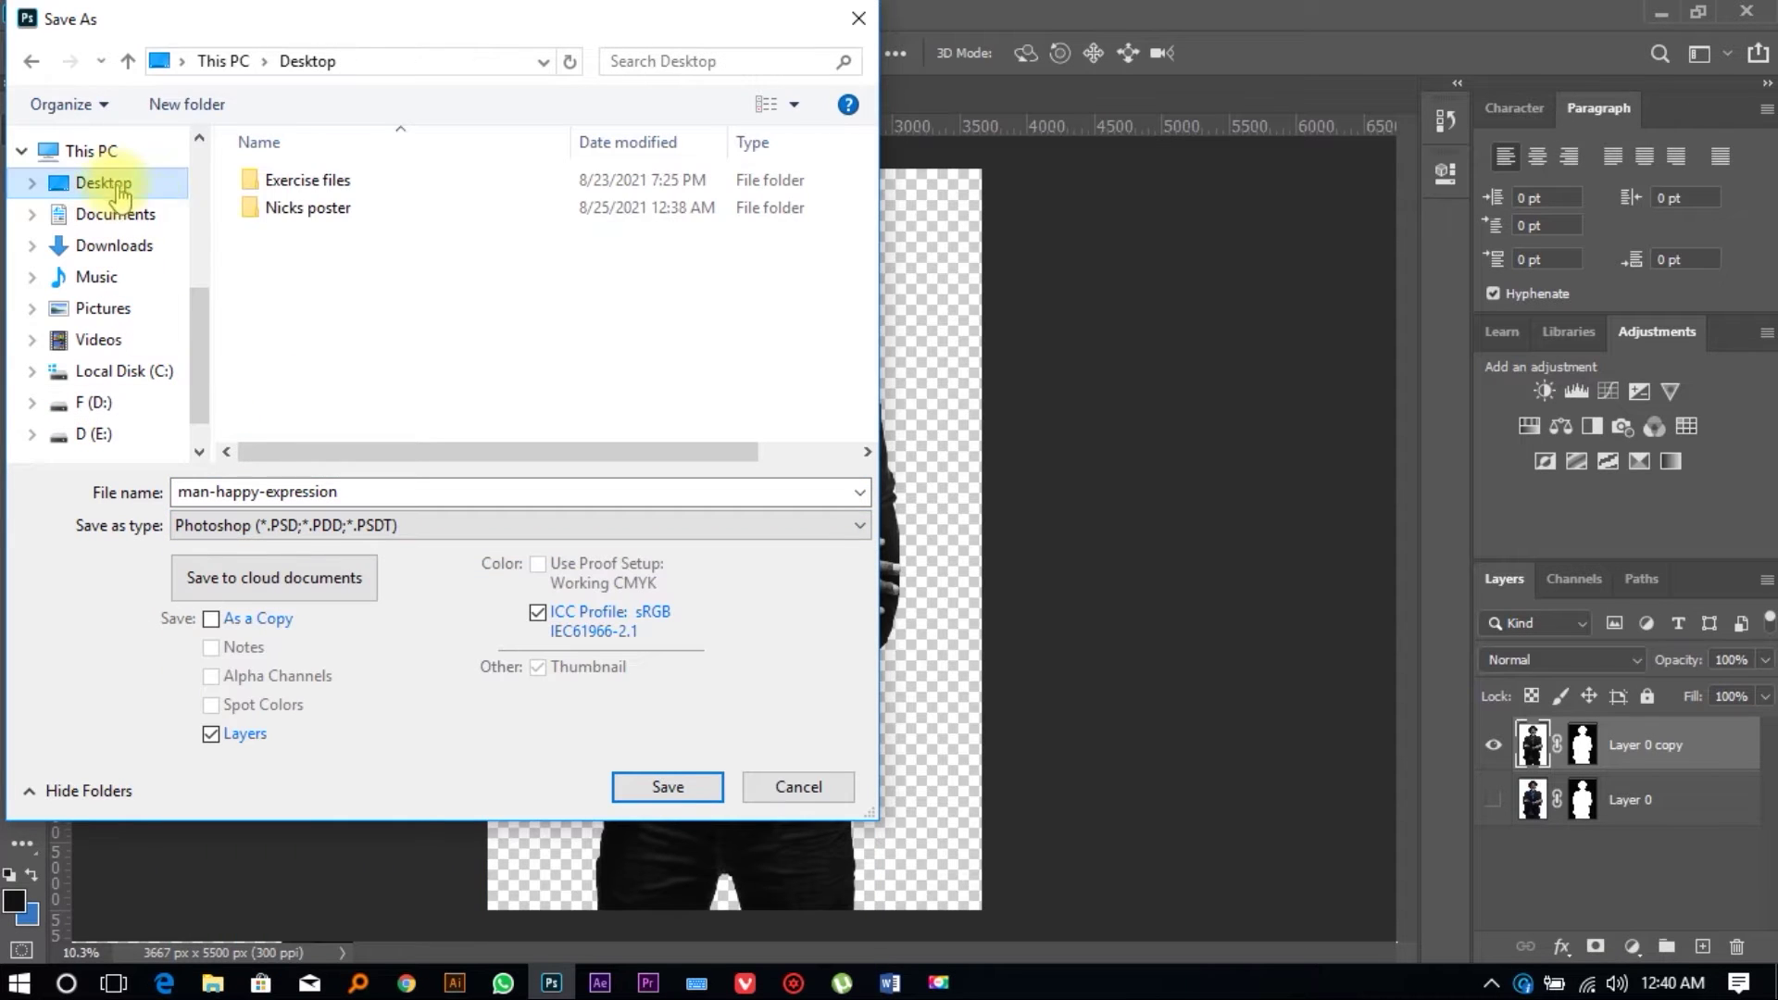
double_click(317, 209)
click(331, 525)
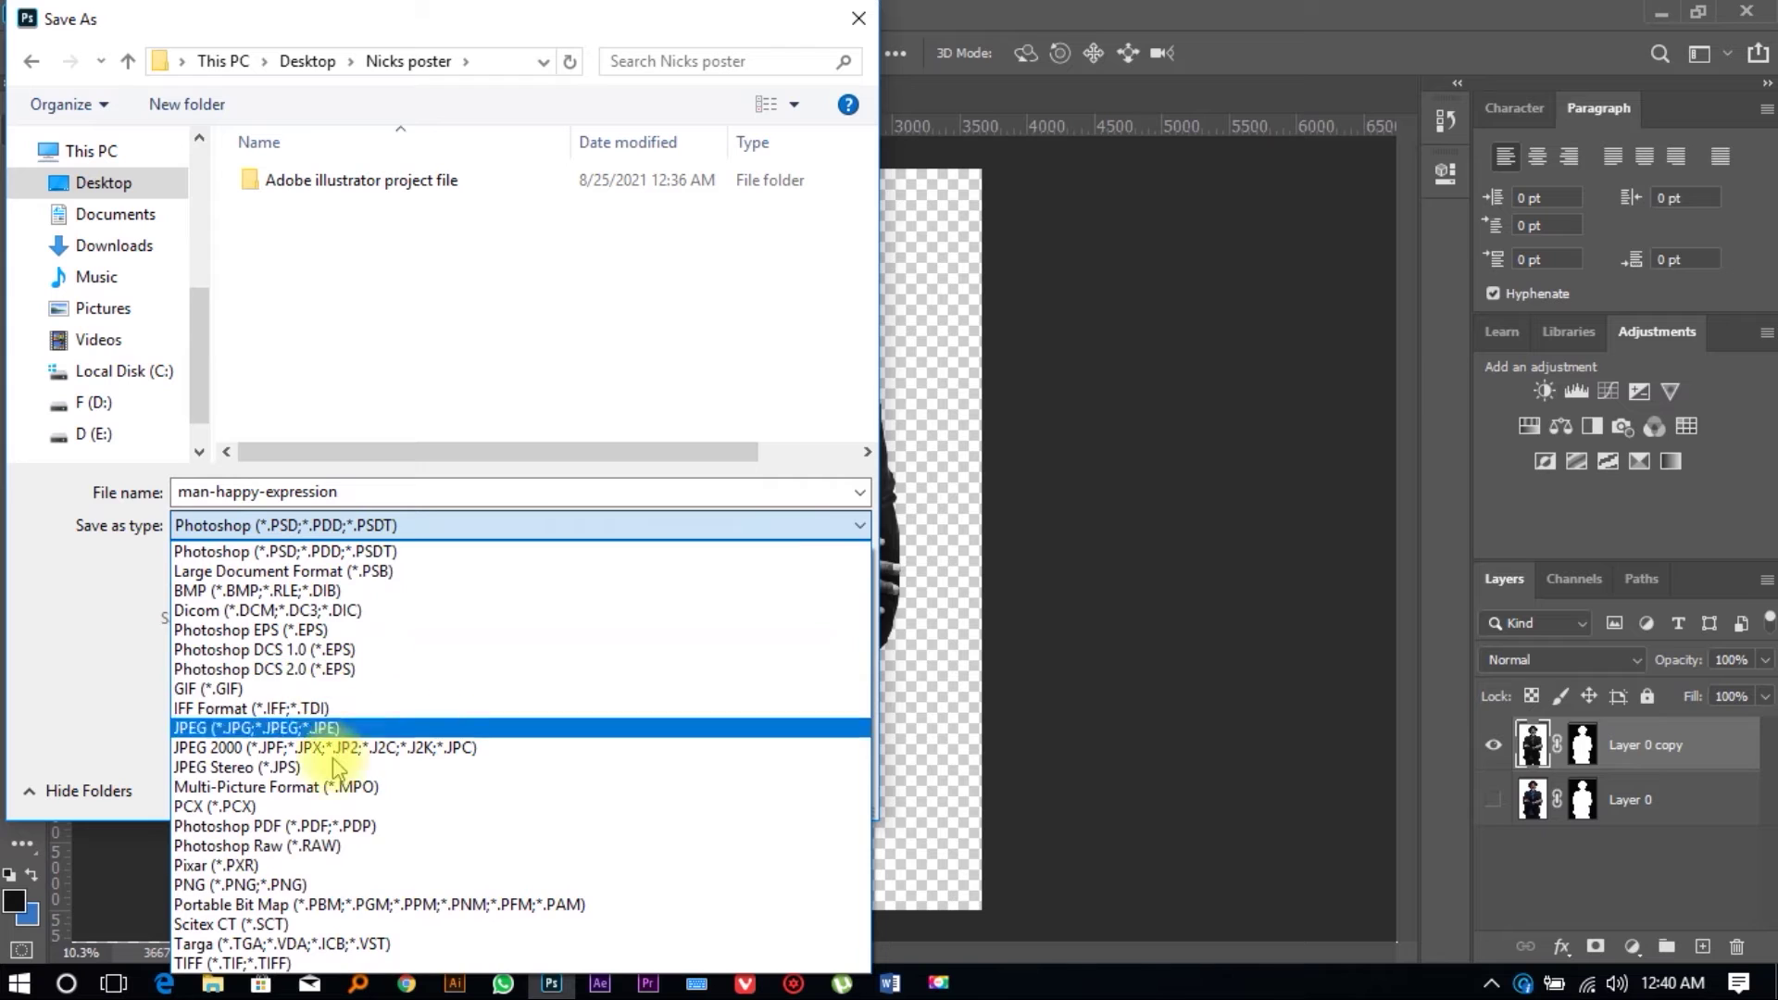
click(344, 884)
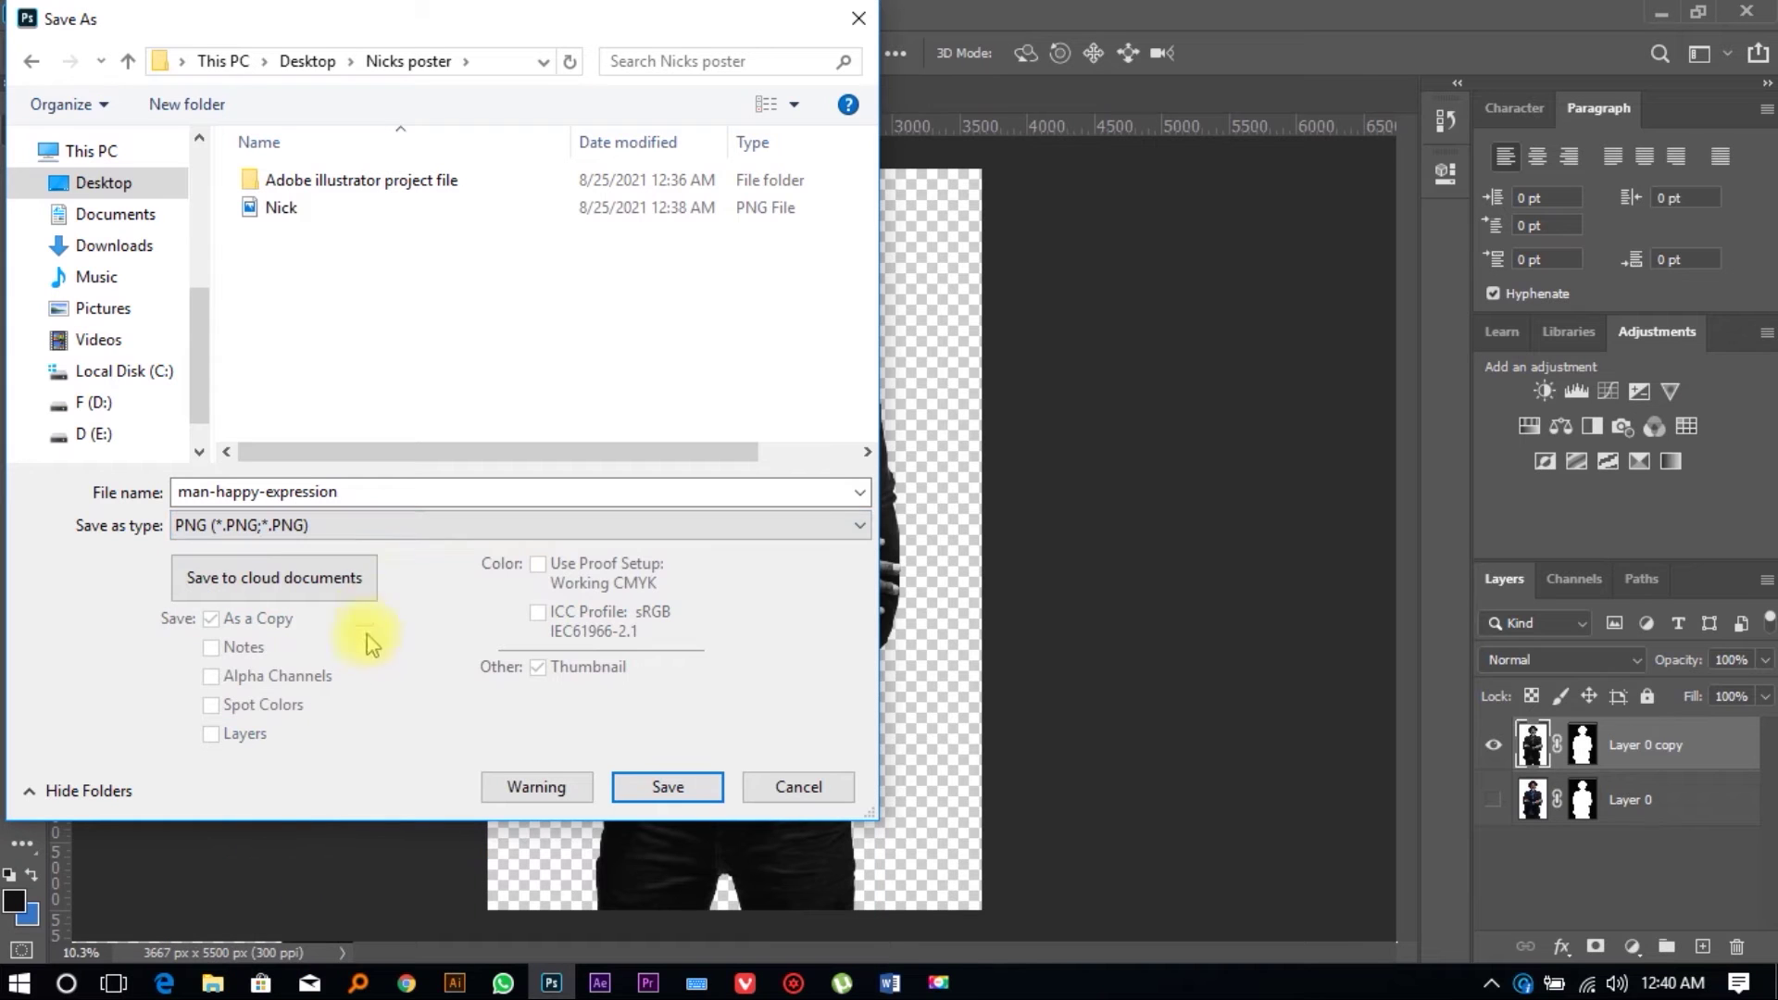
Step: Name the PNG with the aspirant's first name followed by "BW", and save it with the large file size option
double_click(347, 491)
text(Nick)
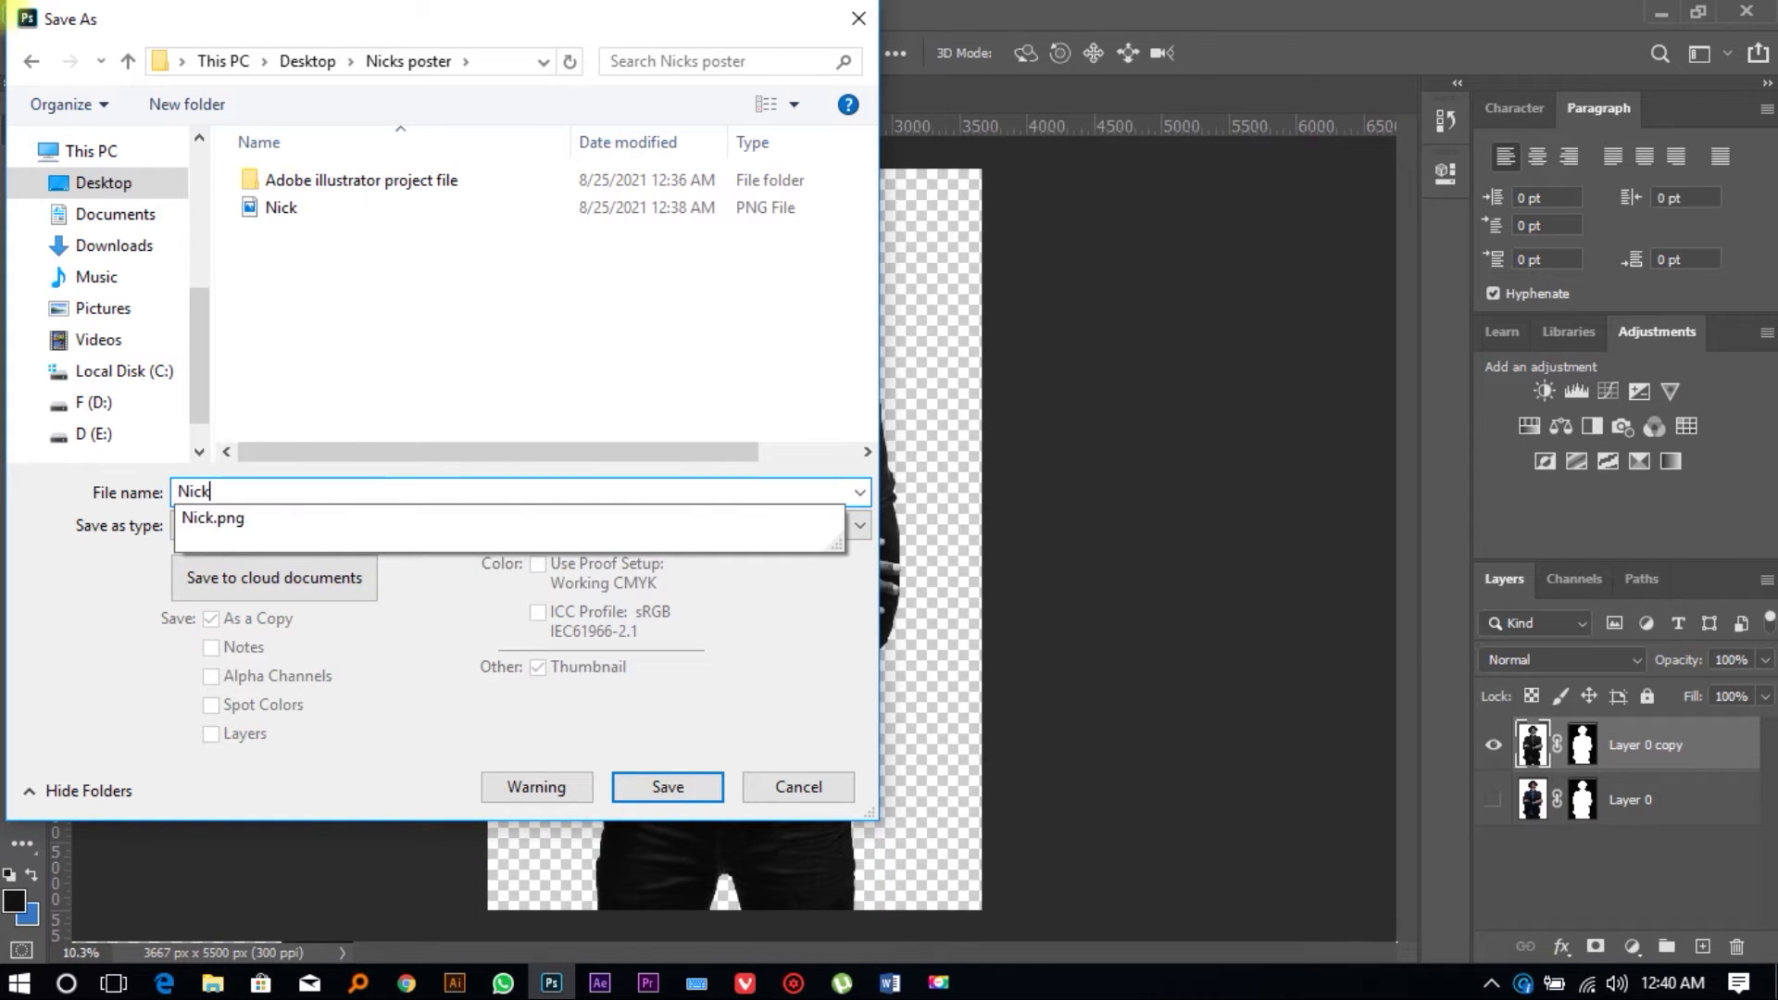
text( BW)
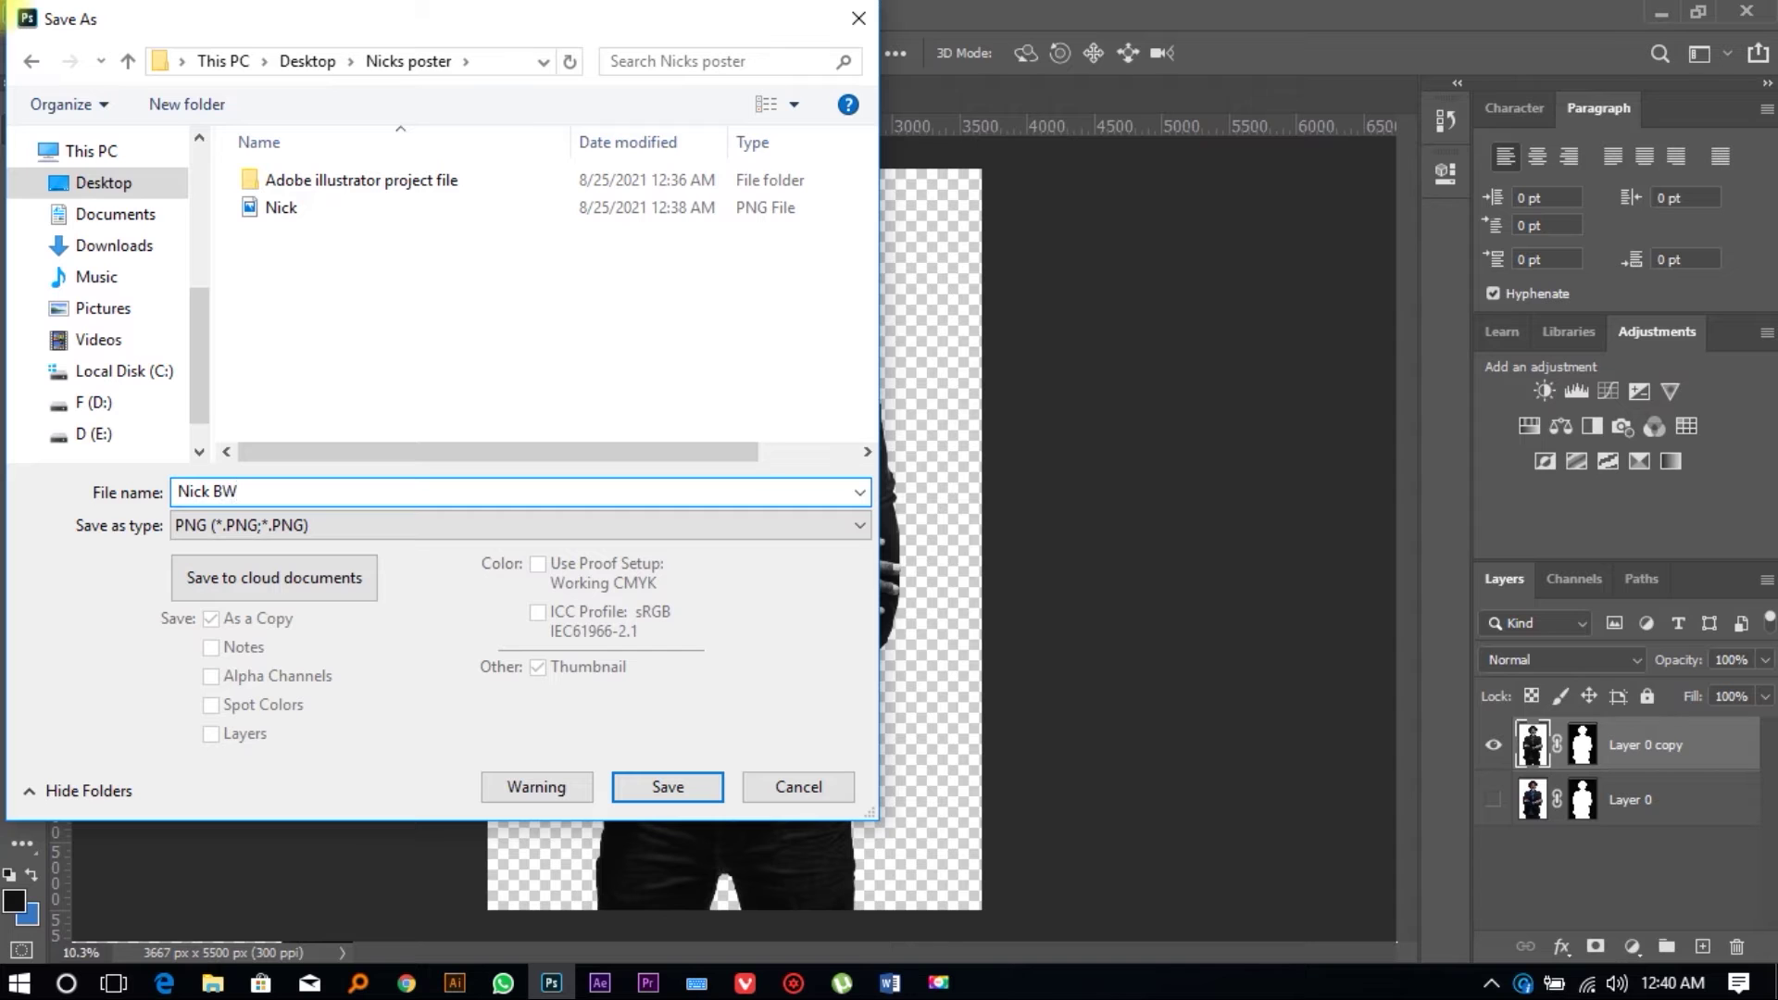
click(668, 786)
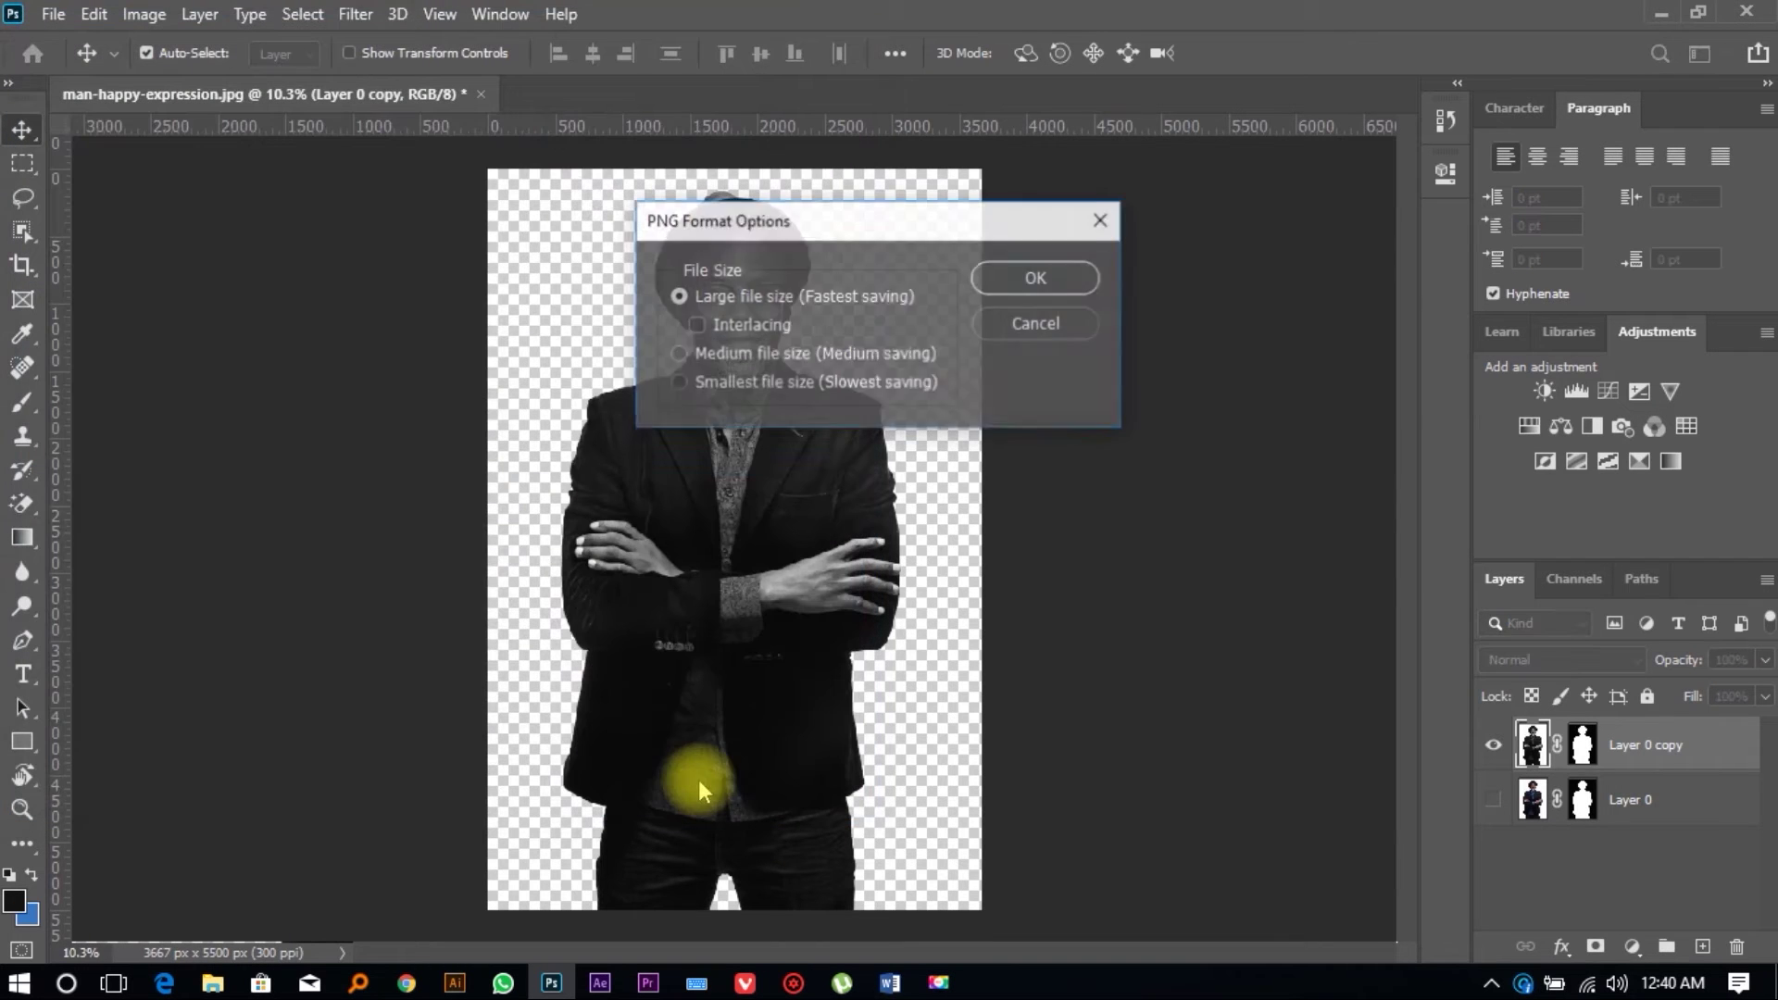
click(1050, 286)
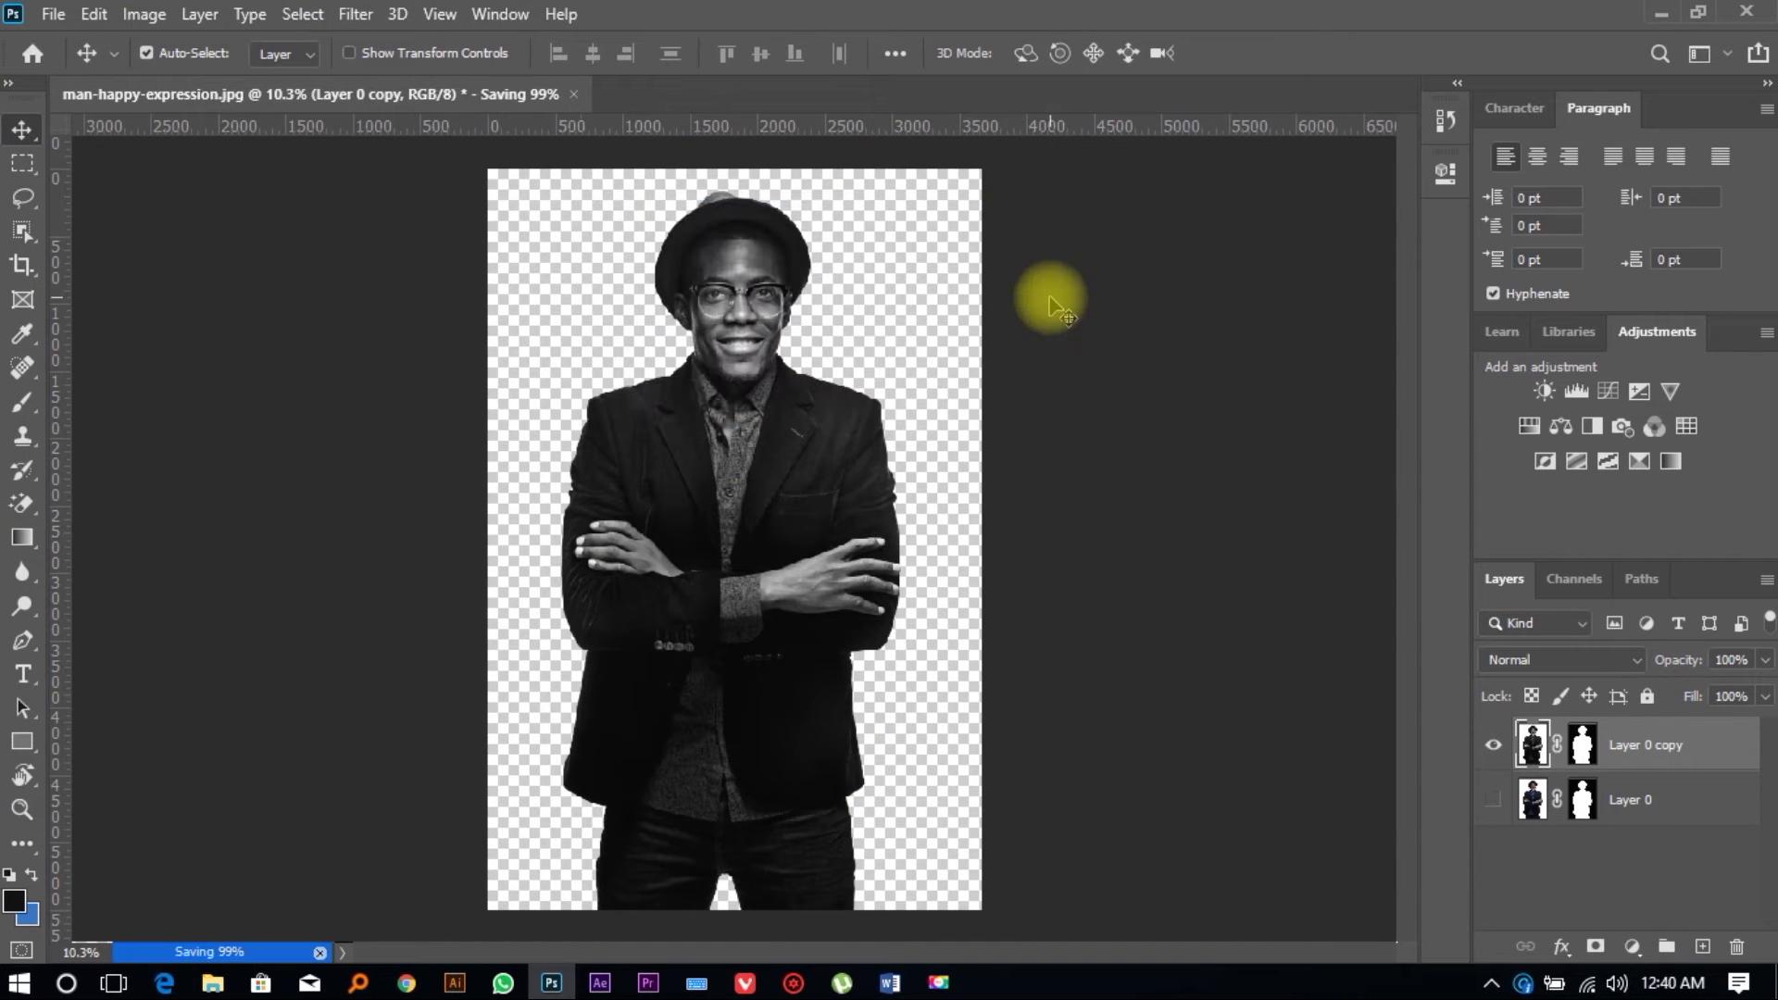
Step: Check the two saved PNG files and their sizes in the poster folder in File Explorer, and return to Photoshop
mouse_move(212, 981)
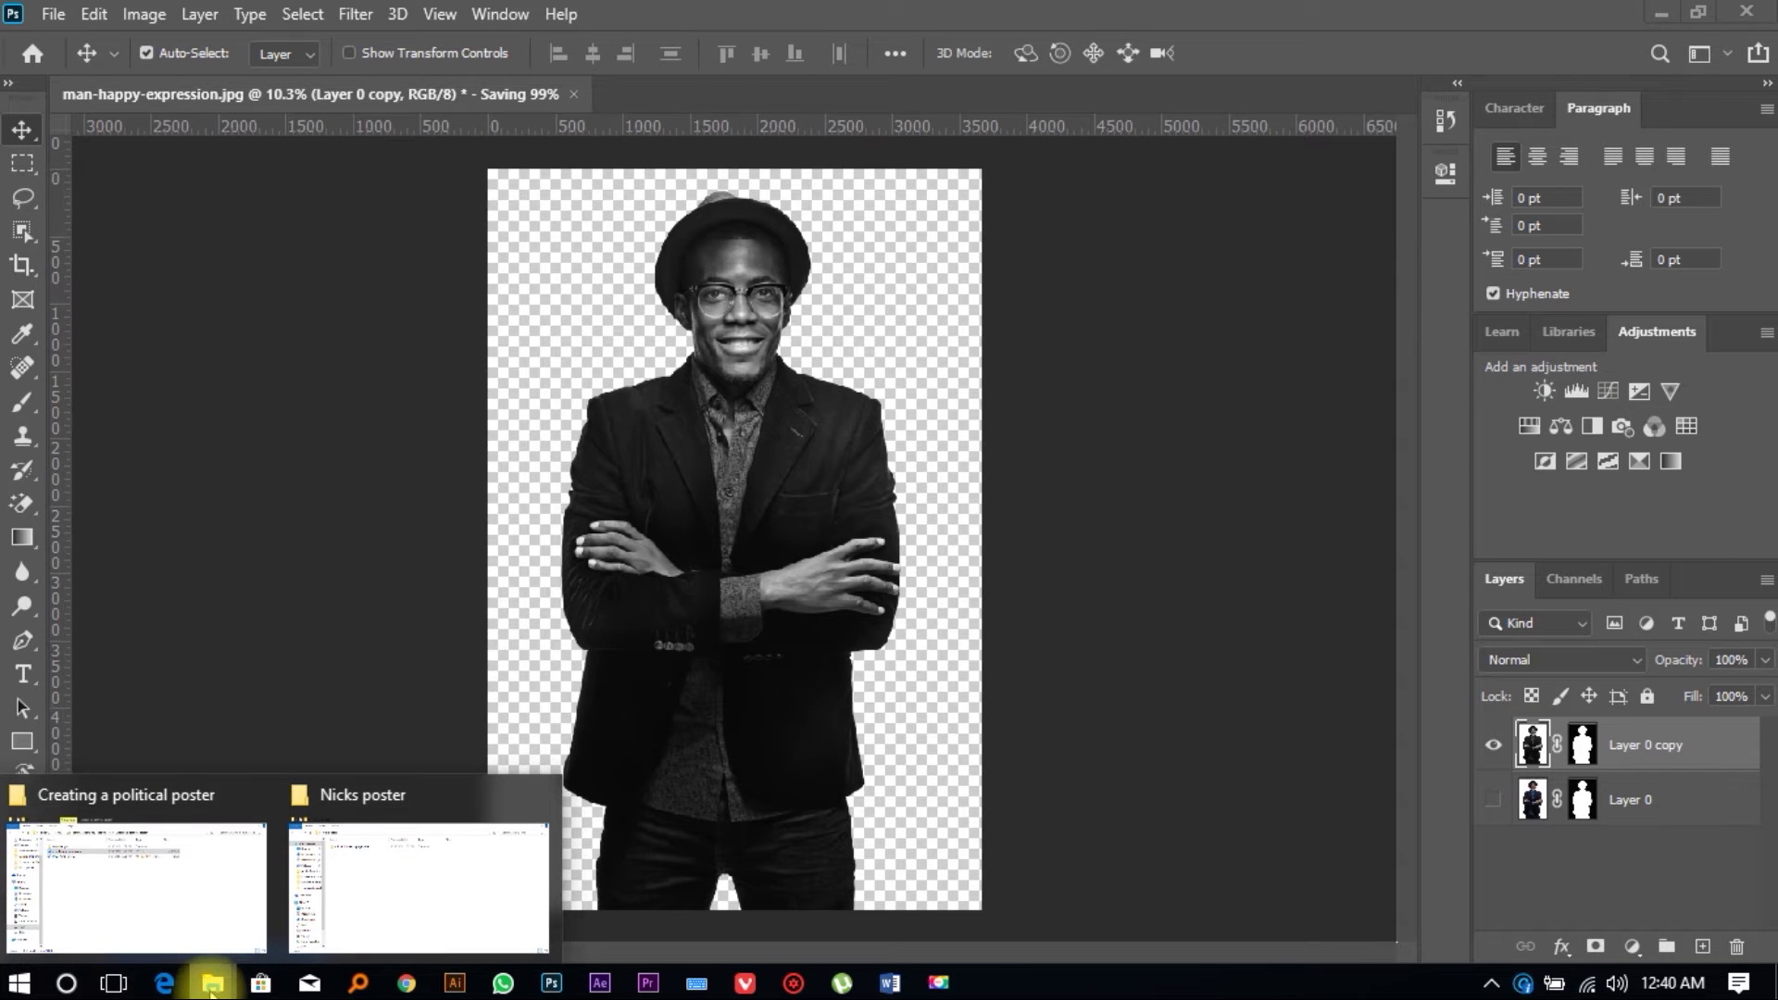
click(357, 917)
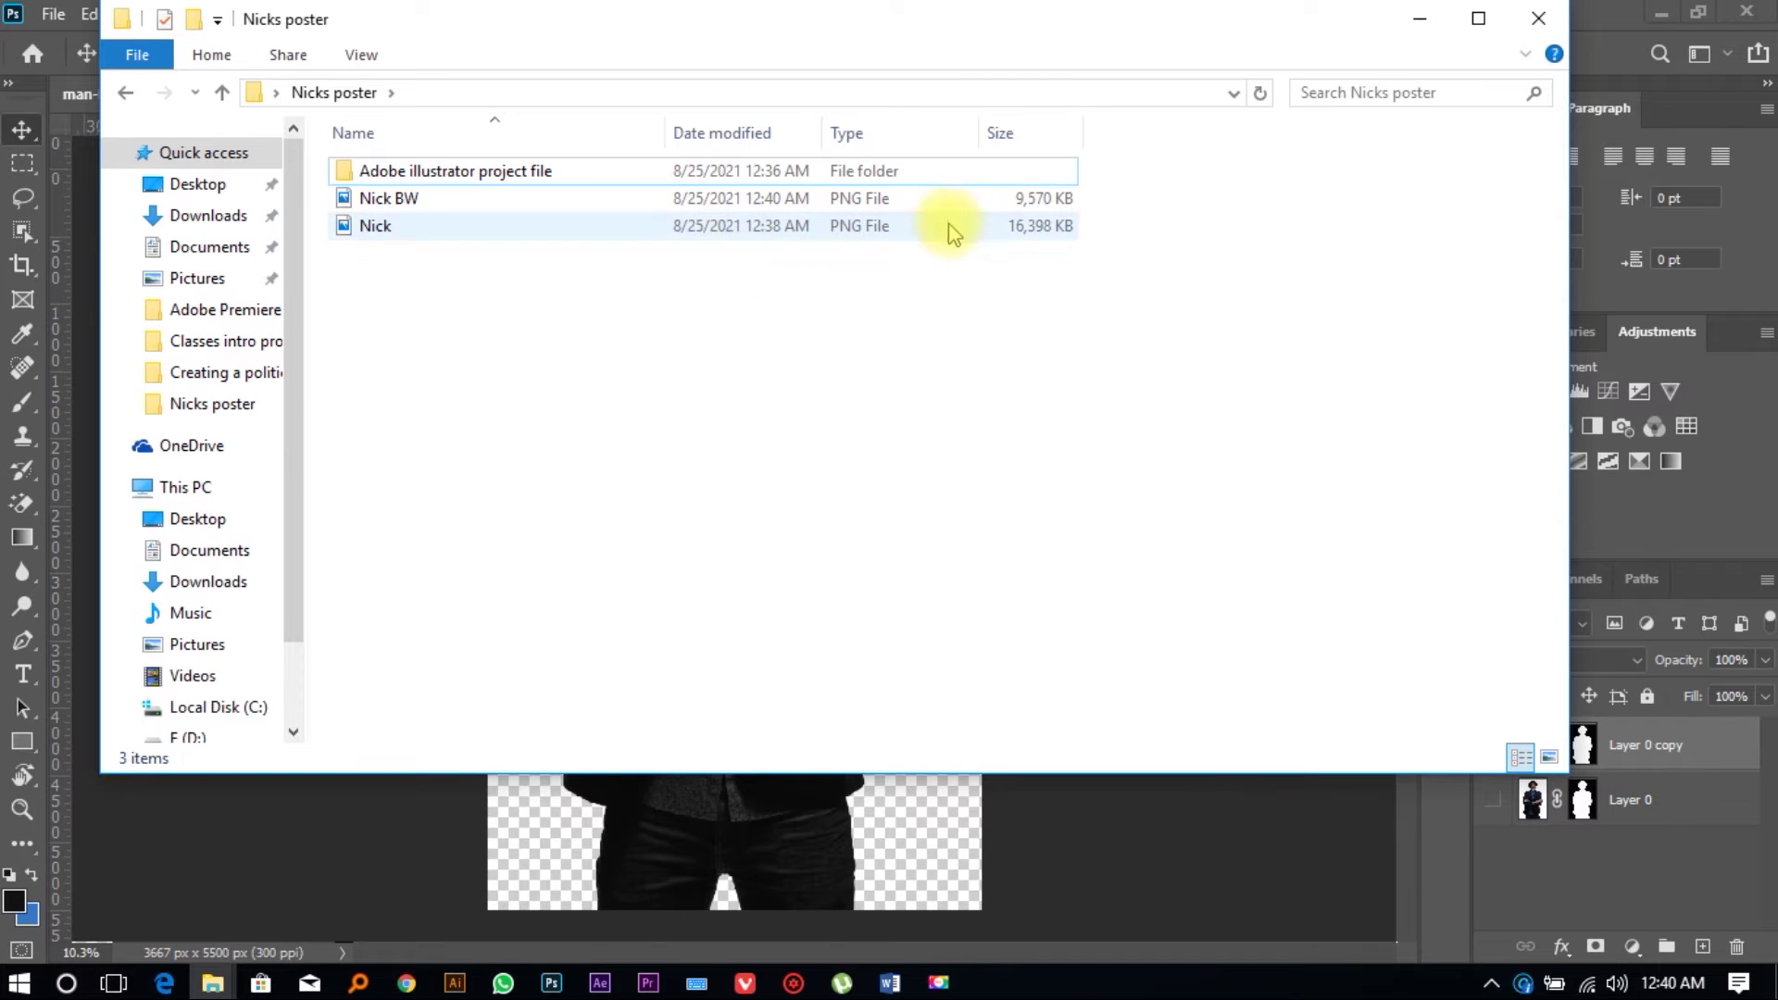
click(1029, 243)
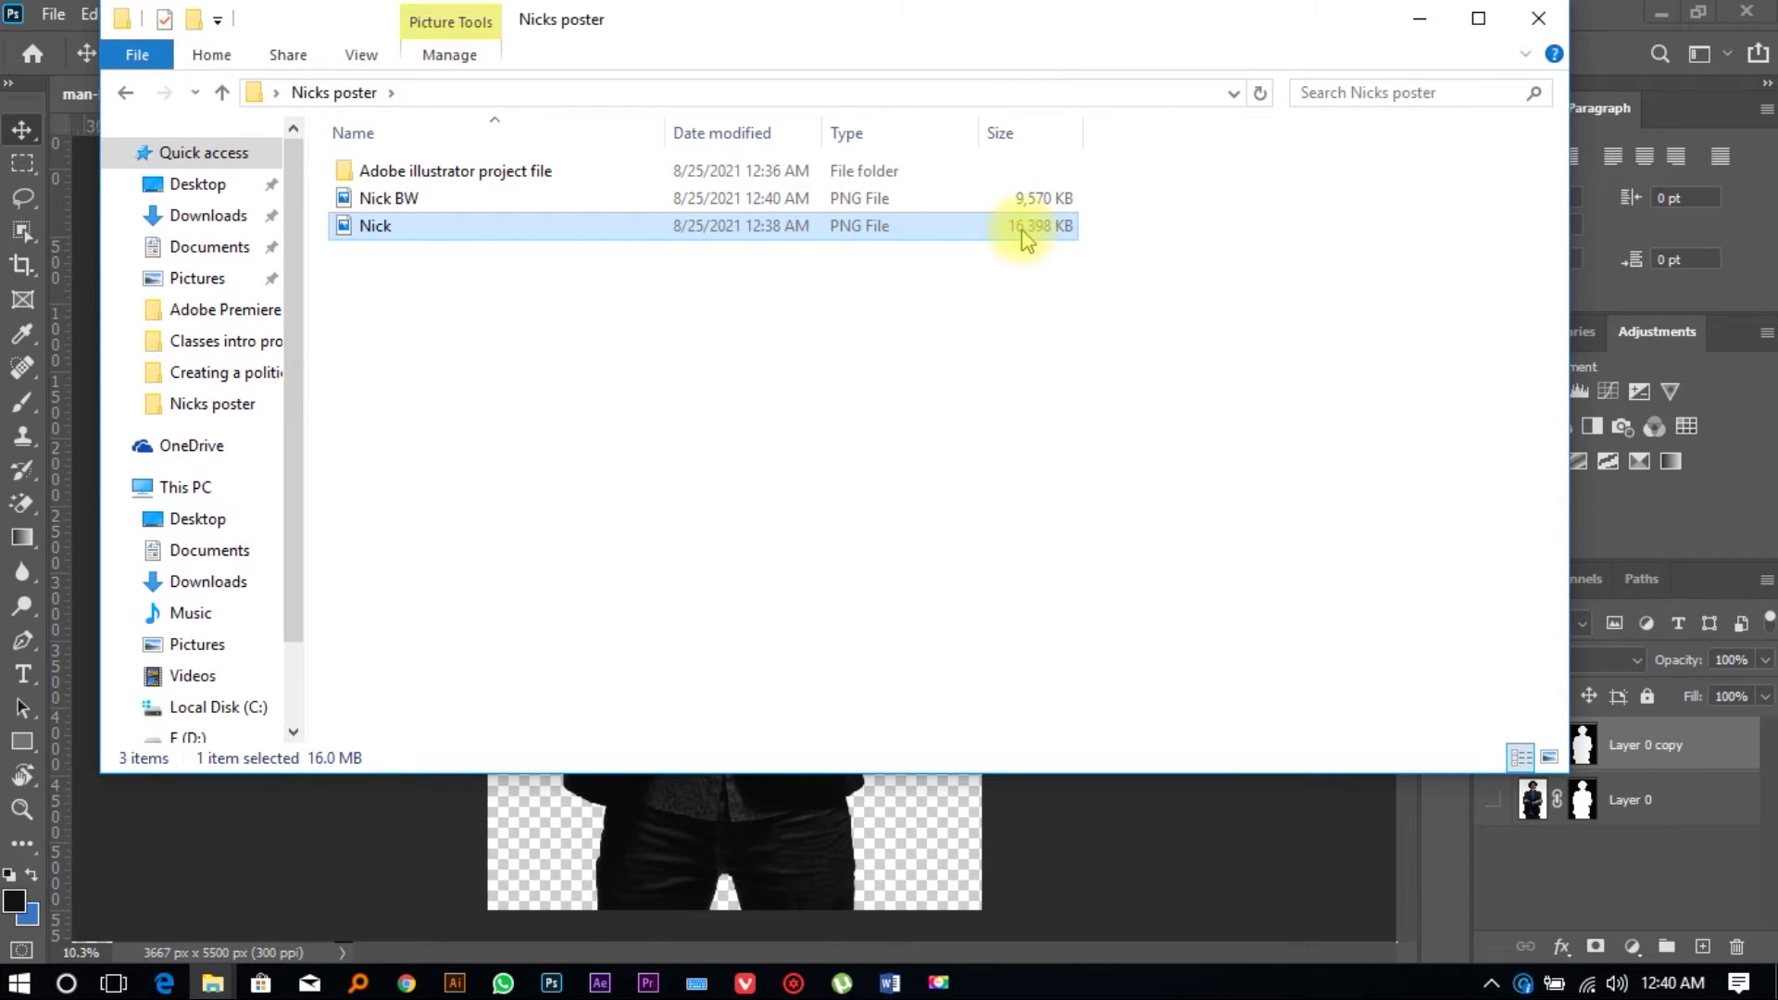
click(615, 857)
key(space)
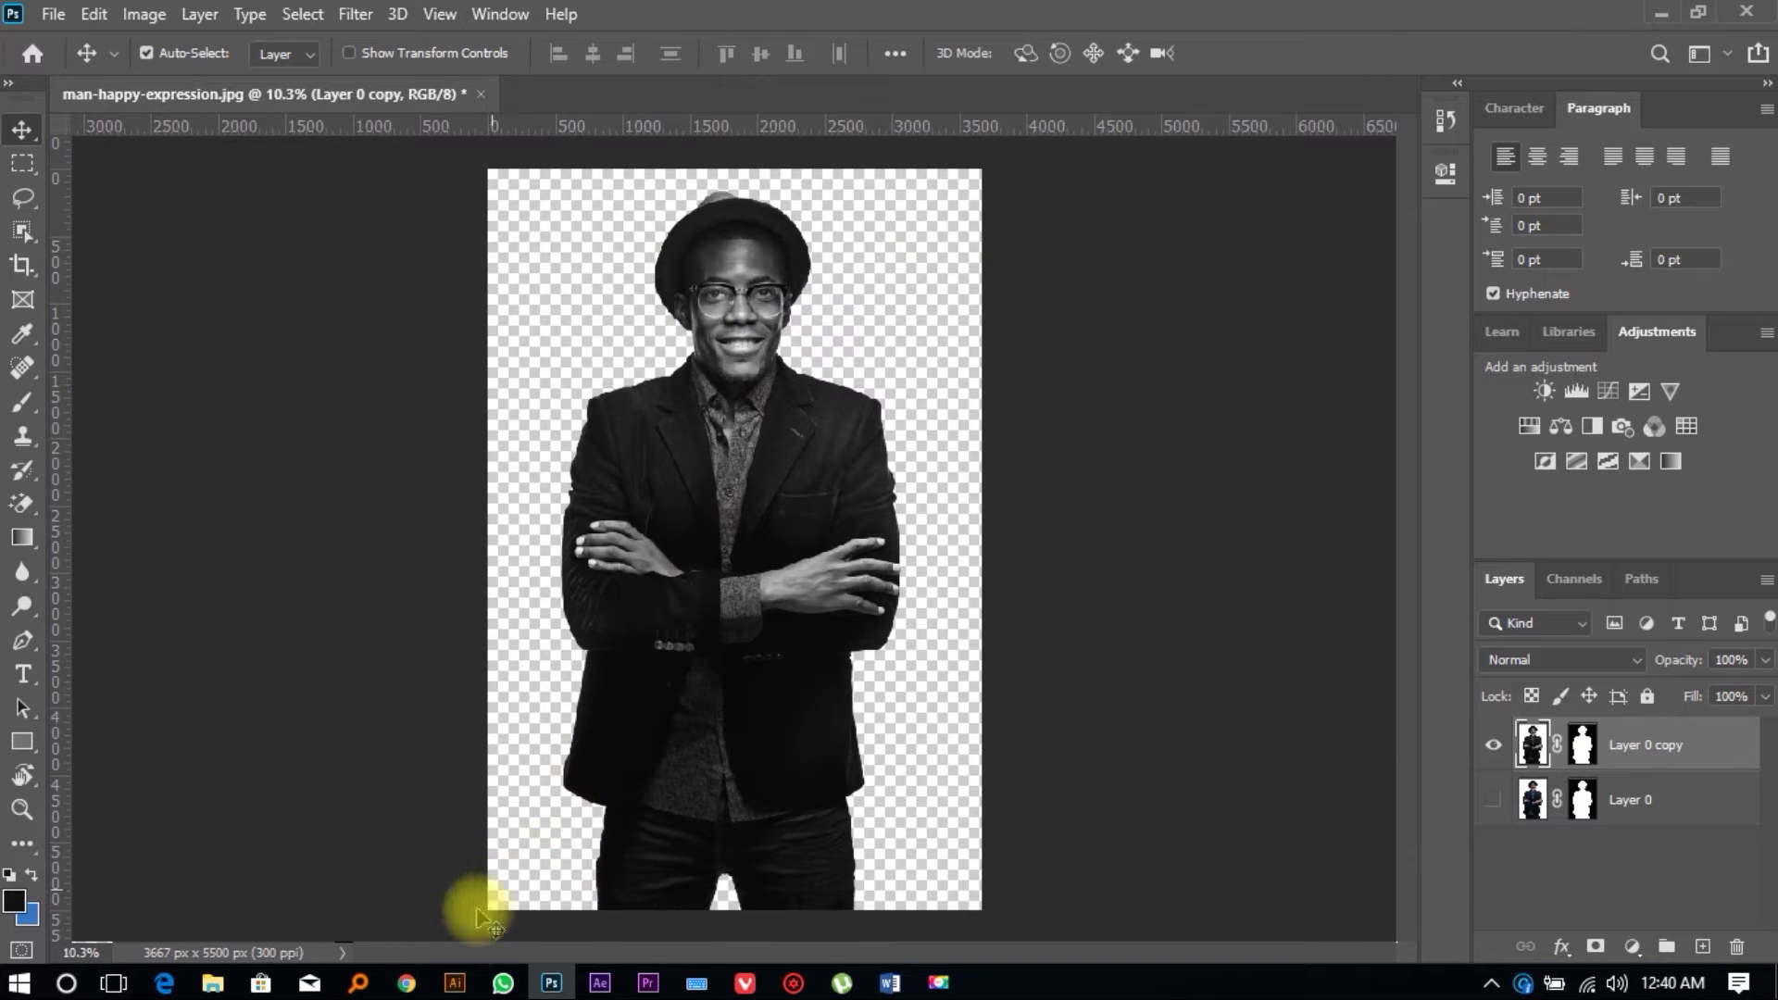
Step: Switch to Illustrator and examine the Economic Reforms Party logo and slogan on the artboard
click(453, 985)
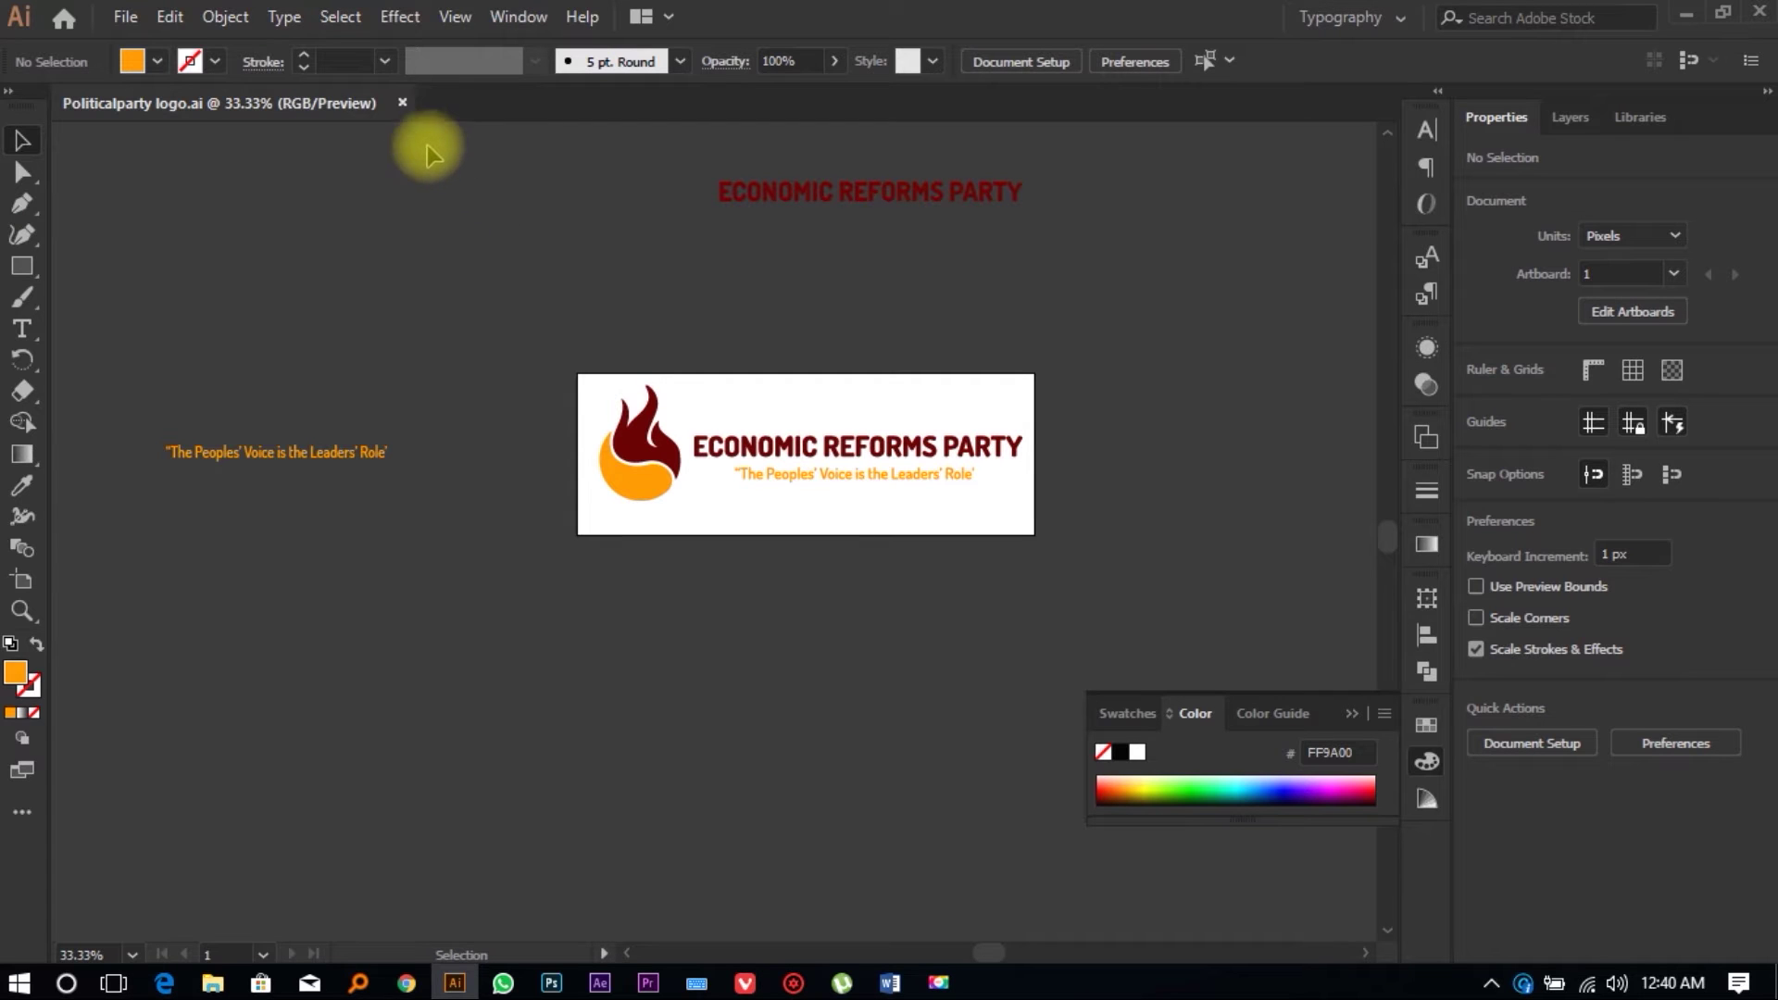
scroll(803, 545, right, 3)
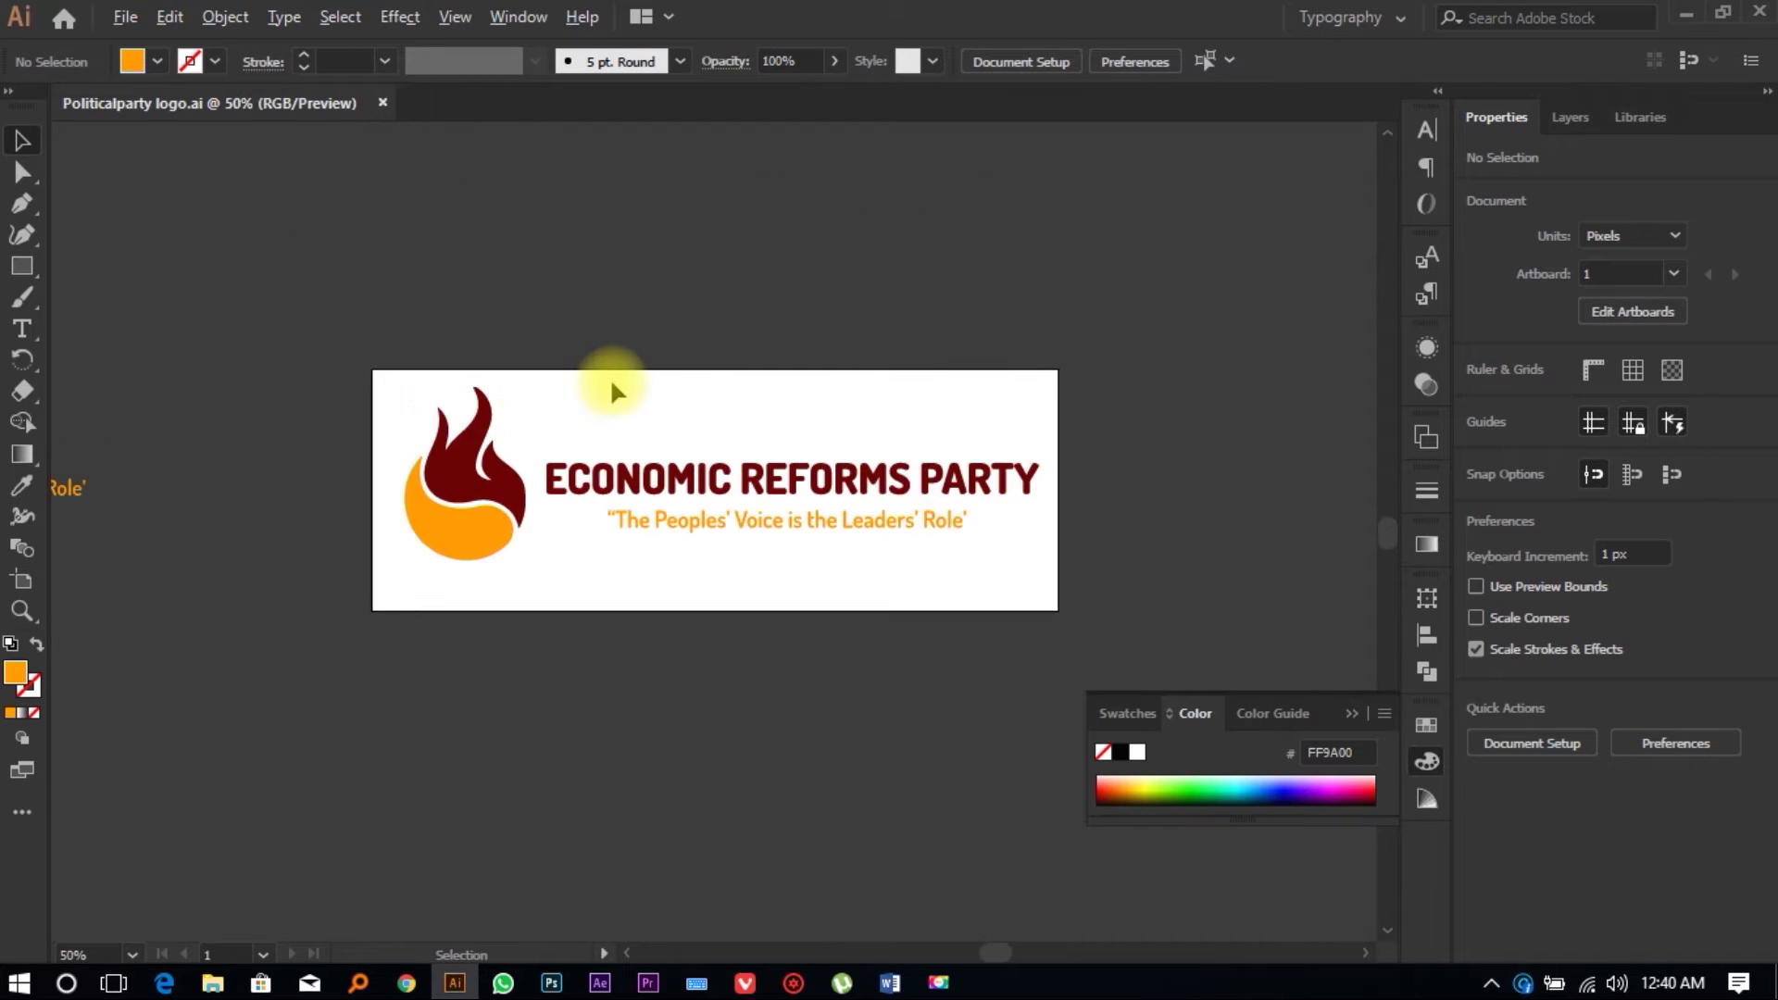
scroll(525, 374, right, 3)
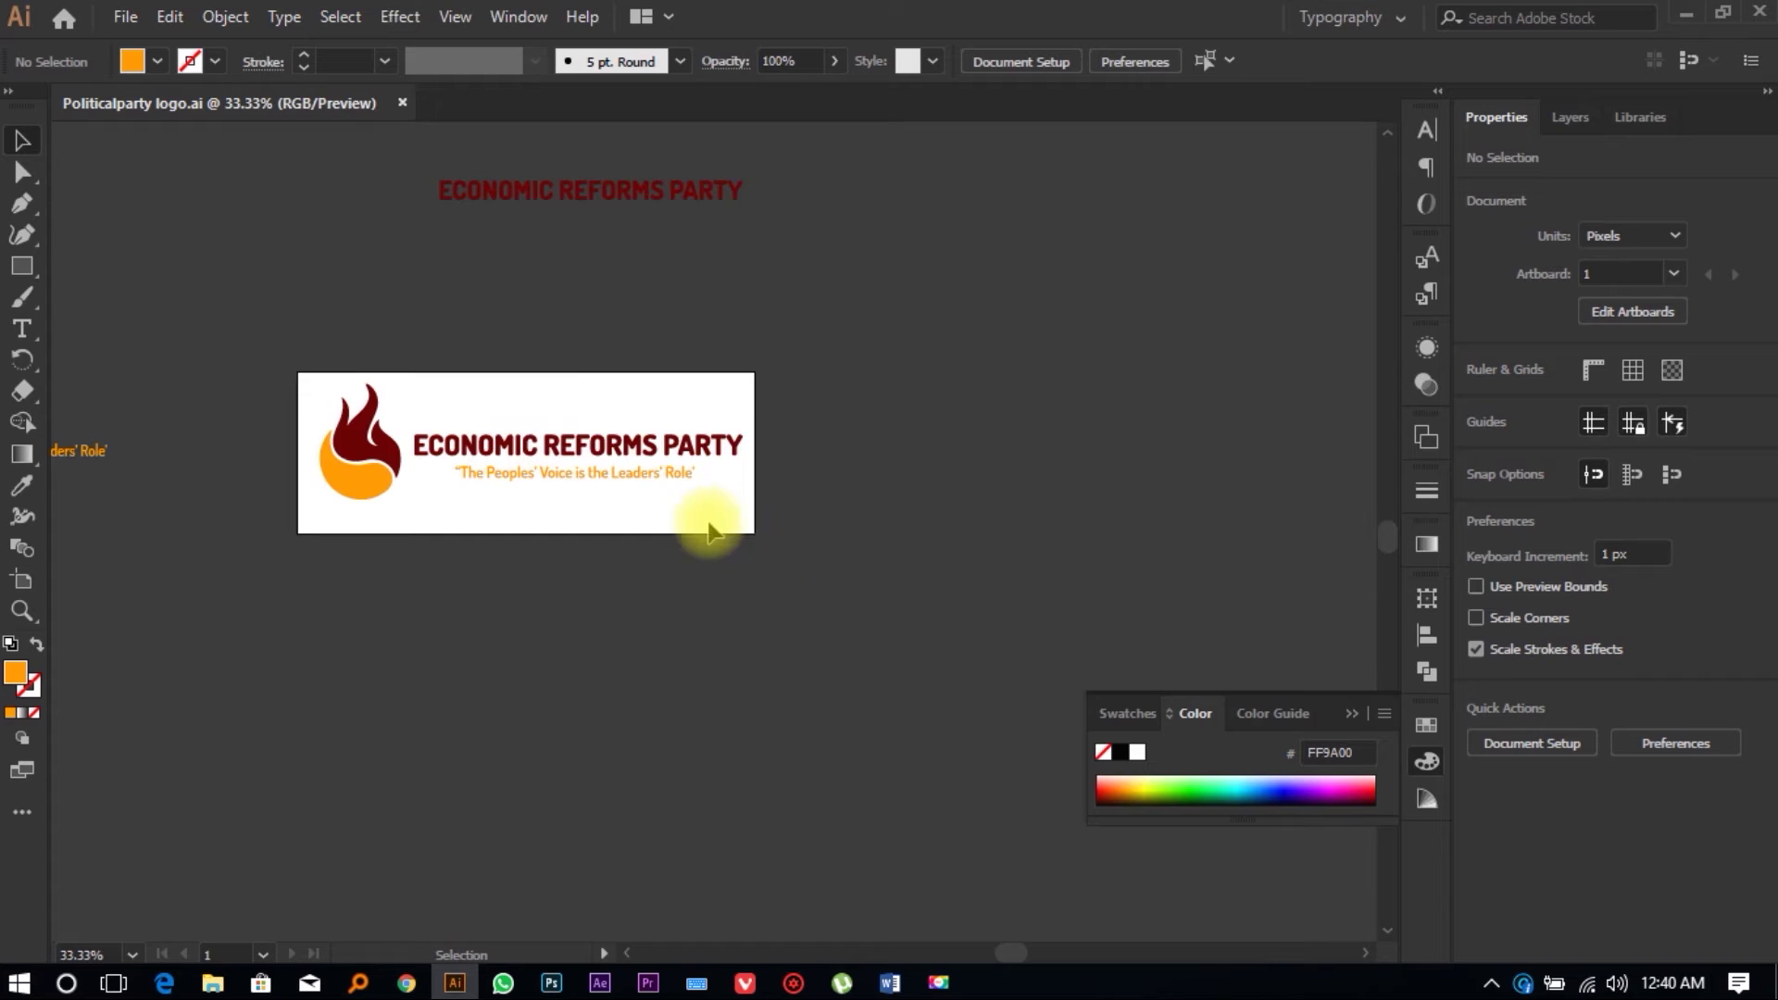
scroll(726, 535, up, 1)
scroll(694, 504, left, 2)
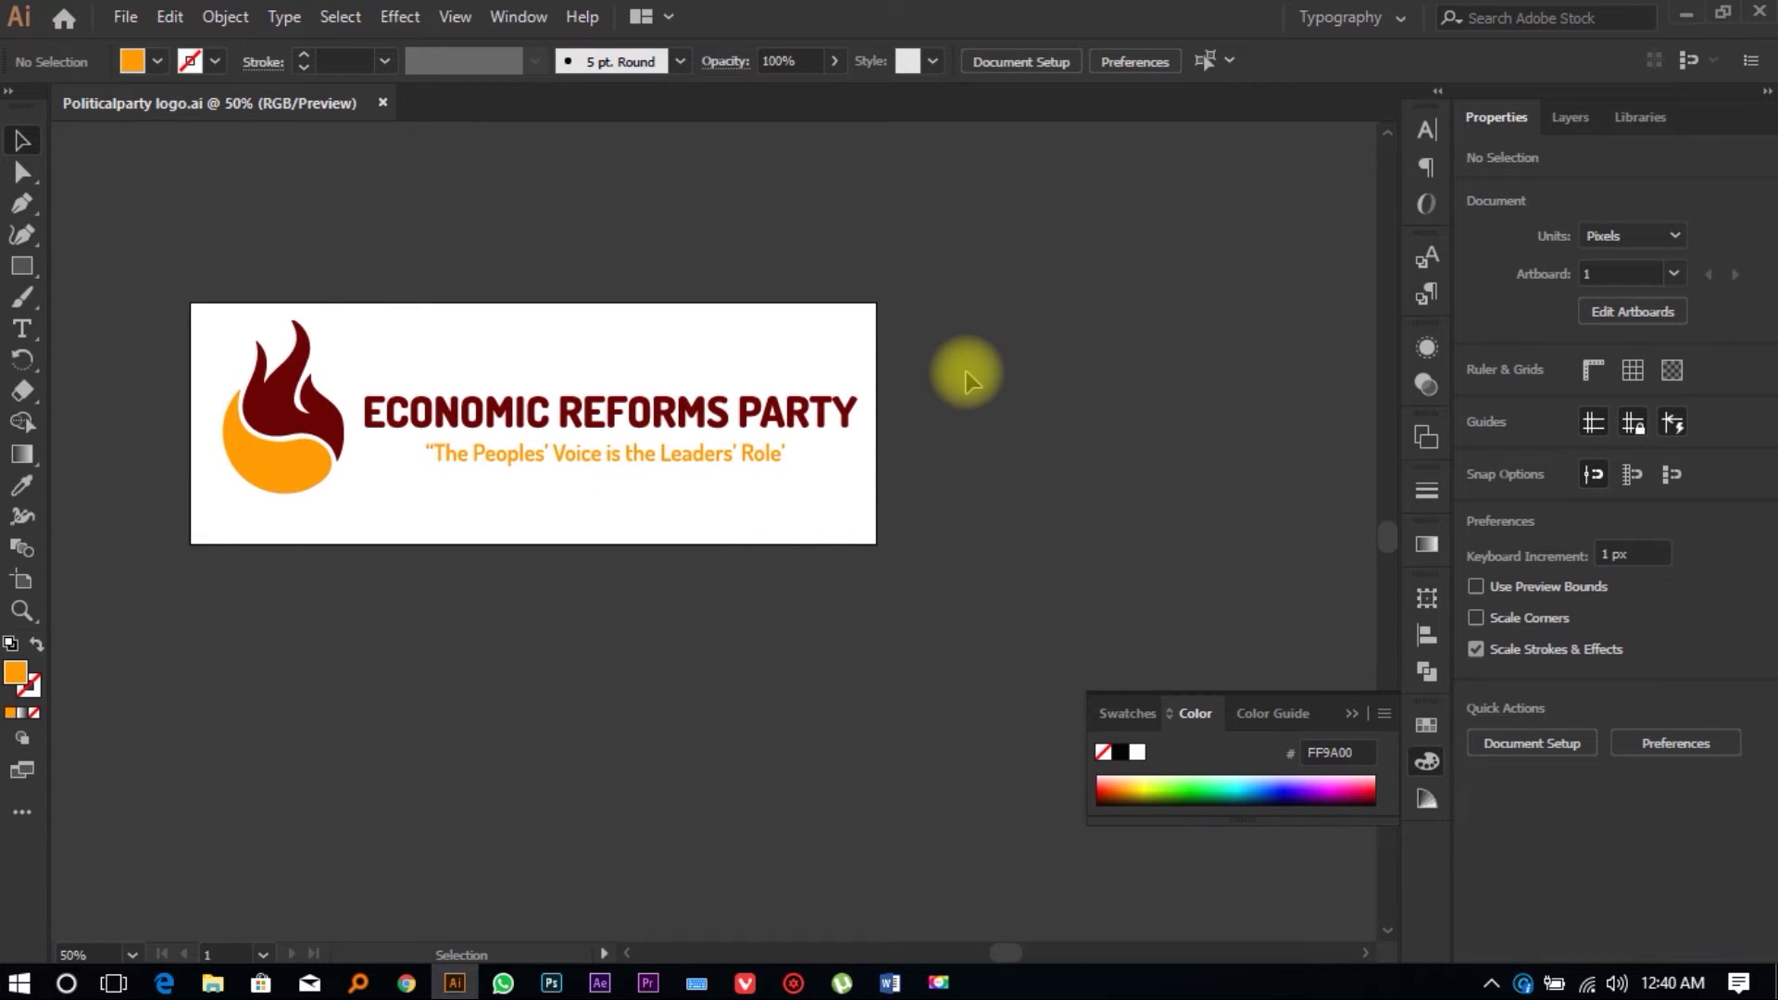
Step: Create a new portrait A3 print document with centimetres as its units
click(125, 17)
click(171, 46)
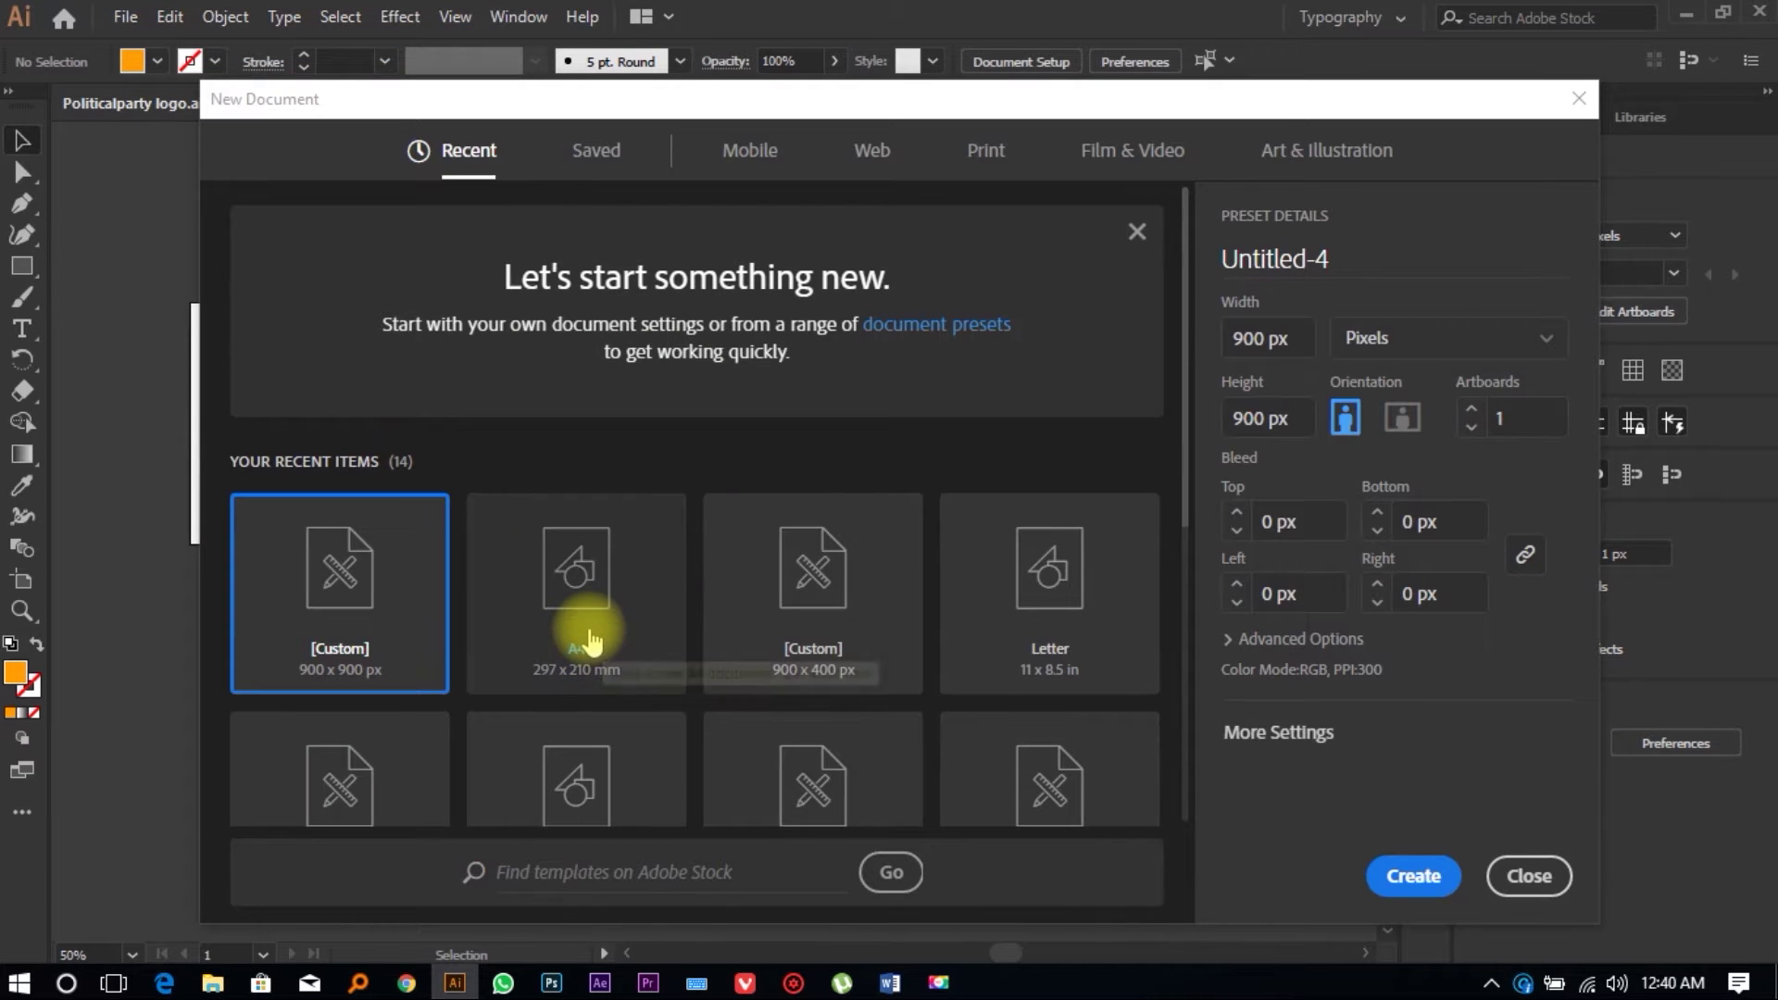
click(987, 164)
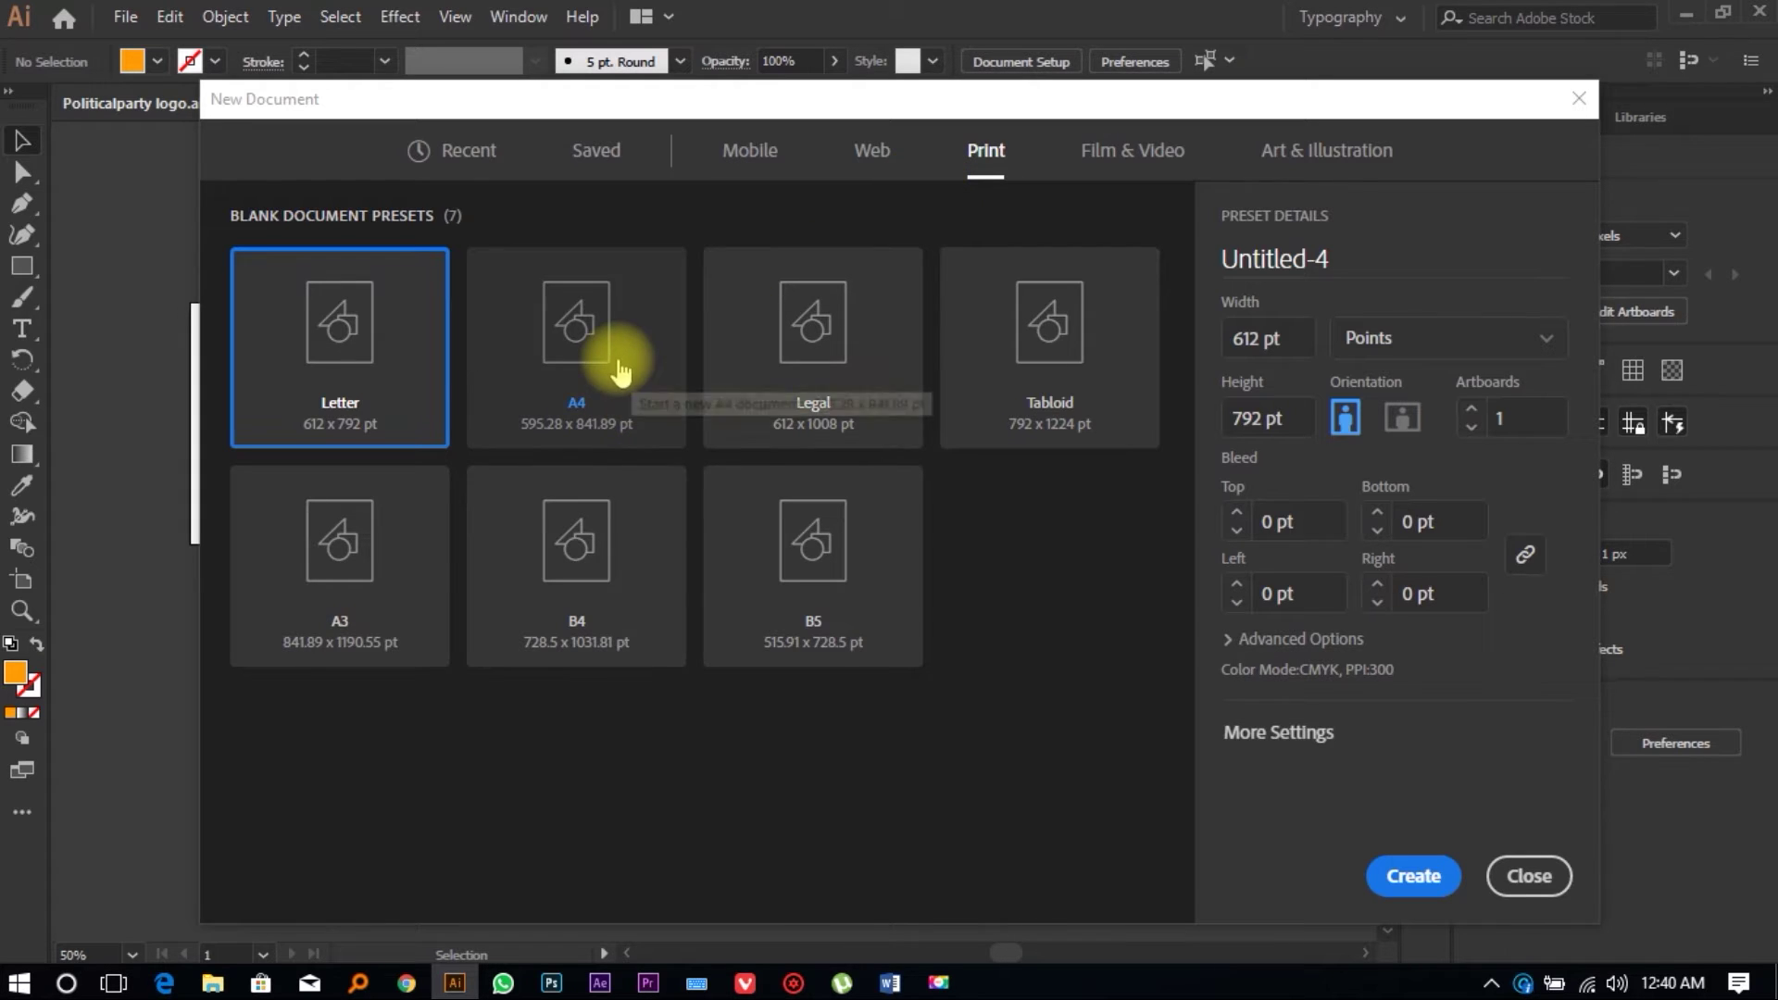
click(614, 369)
click(415, 611)
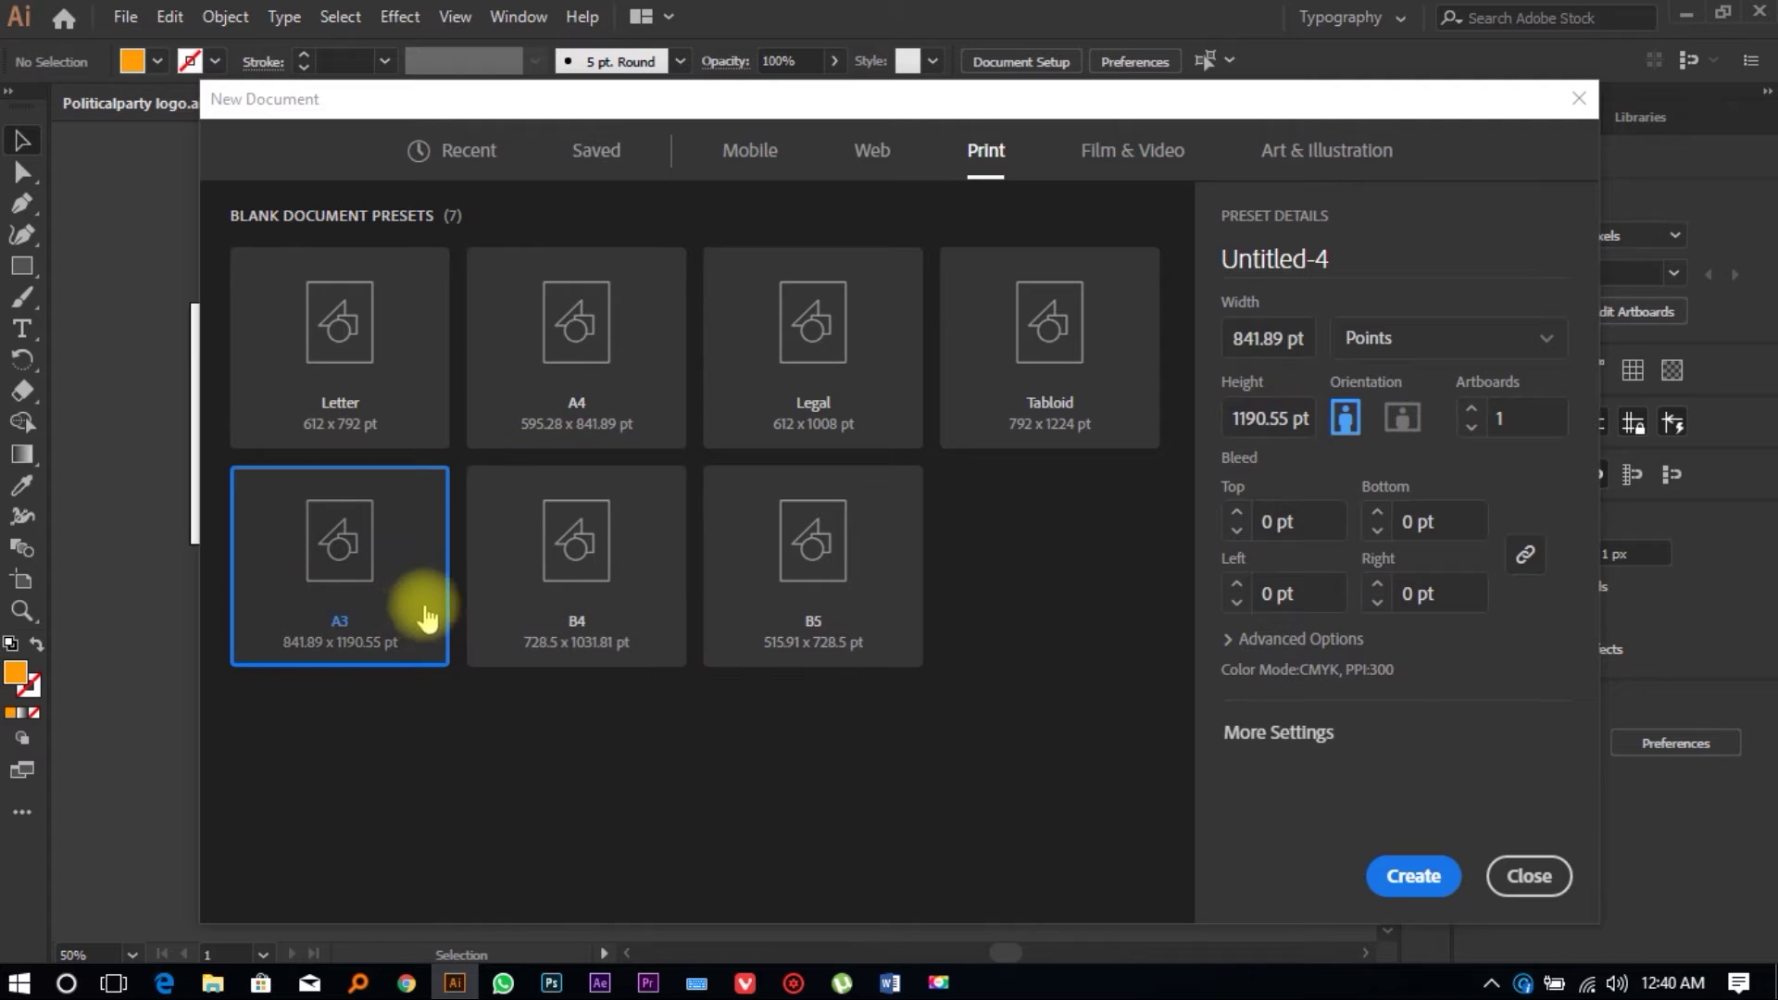
click(1409, 350)
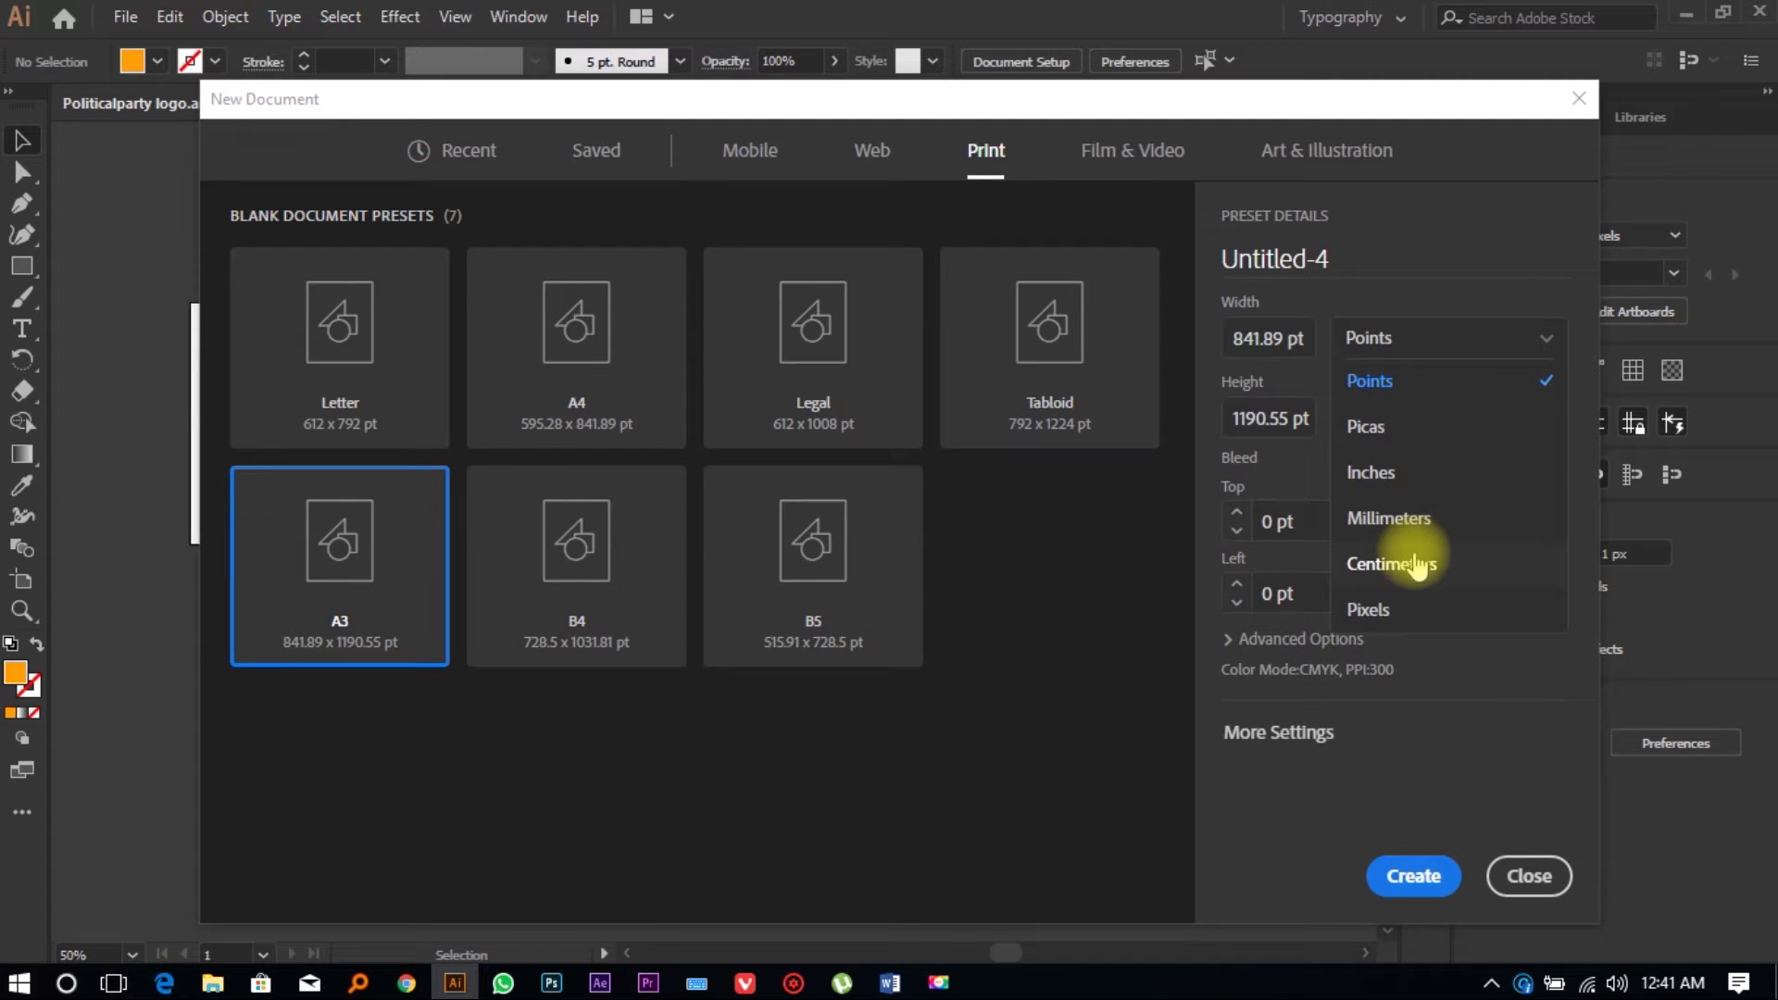
click(1417, 562)
click(1443, 877)
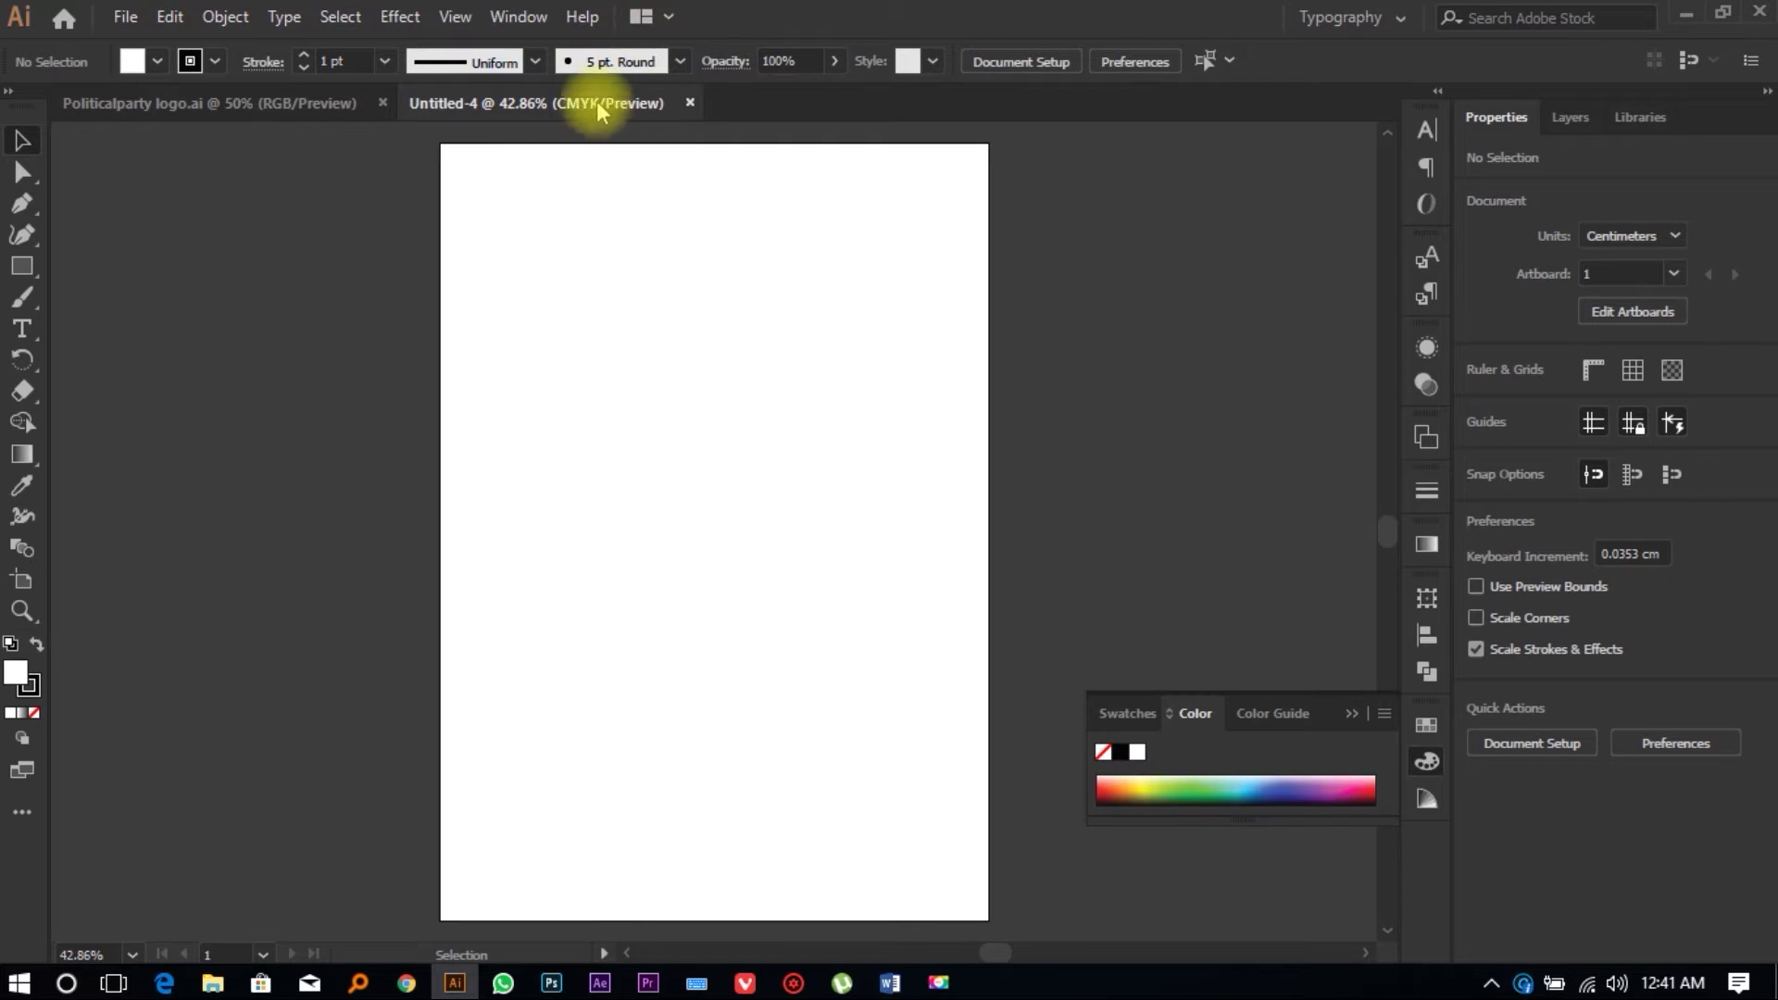
Step: Change the new document's colour mode from CMYK to RGB
click(128, 18)
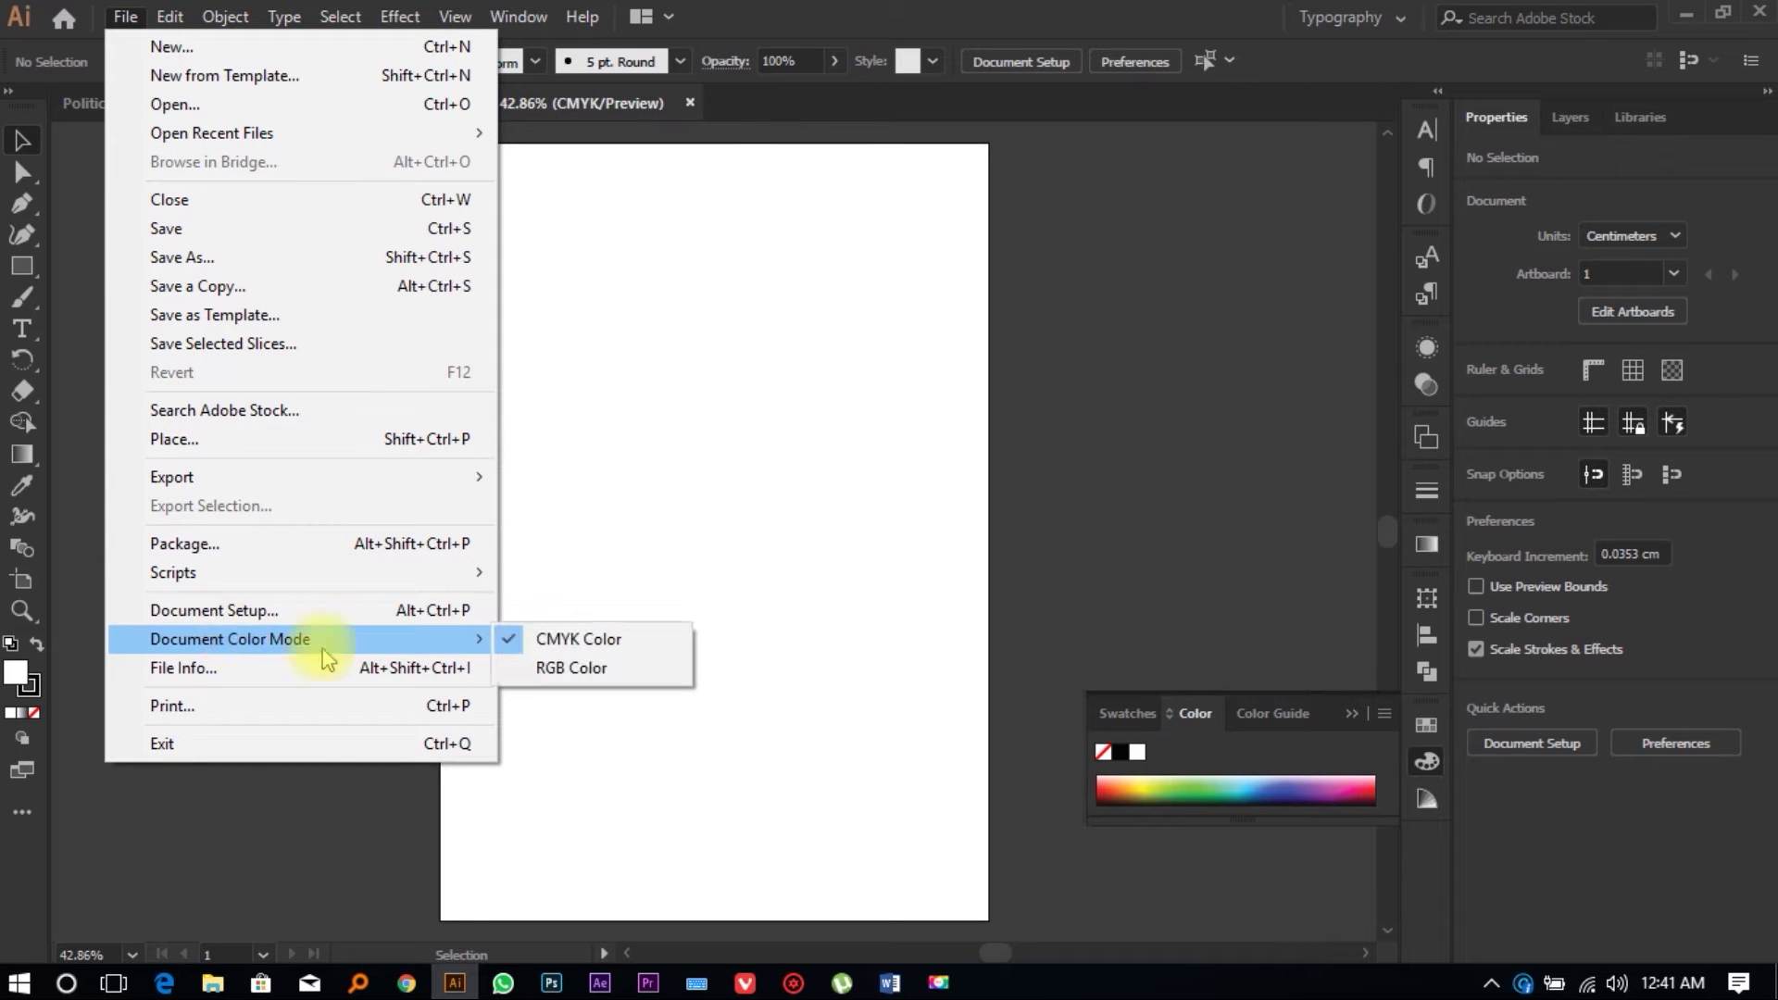
mouse_move(445, 656)
click(571, 668)
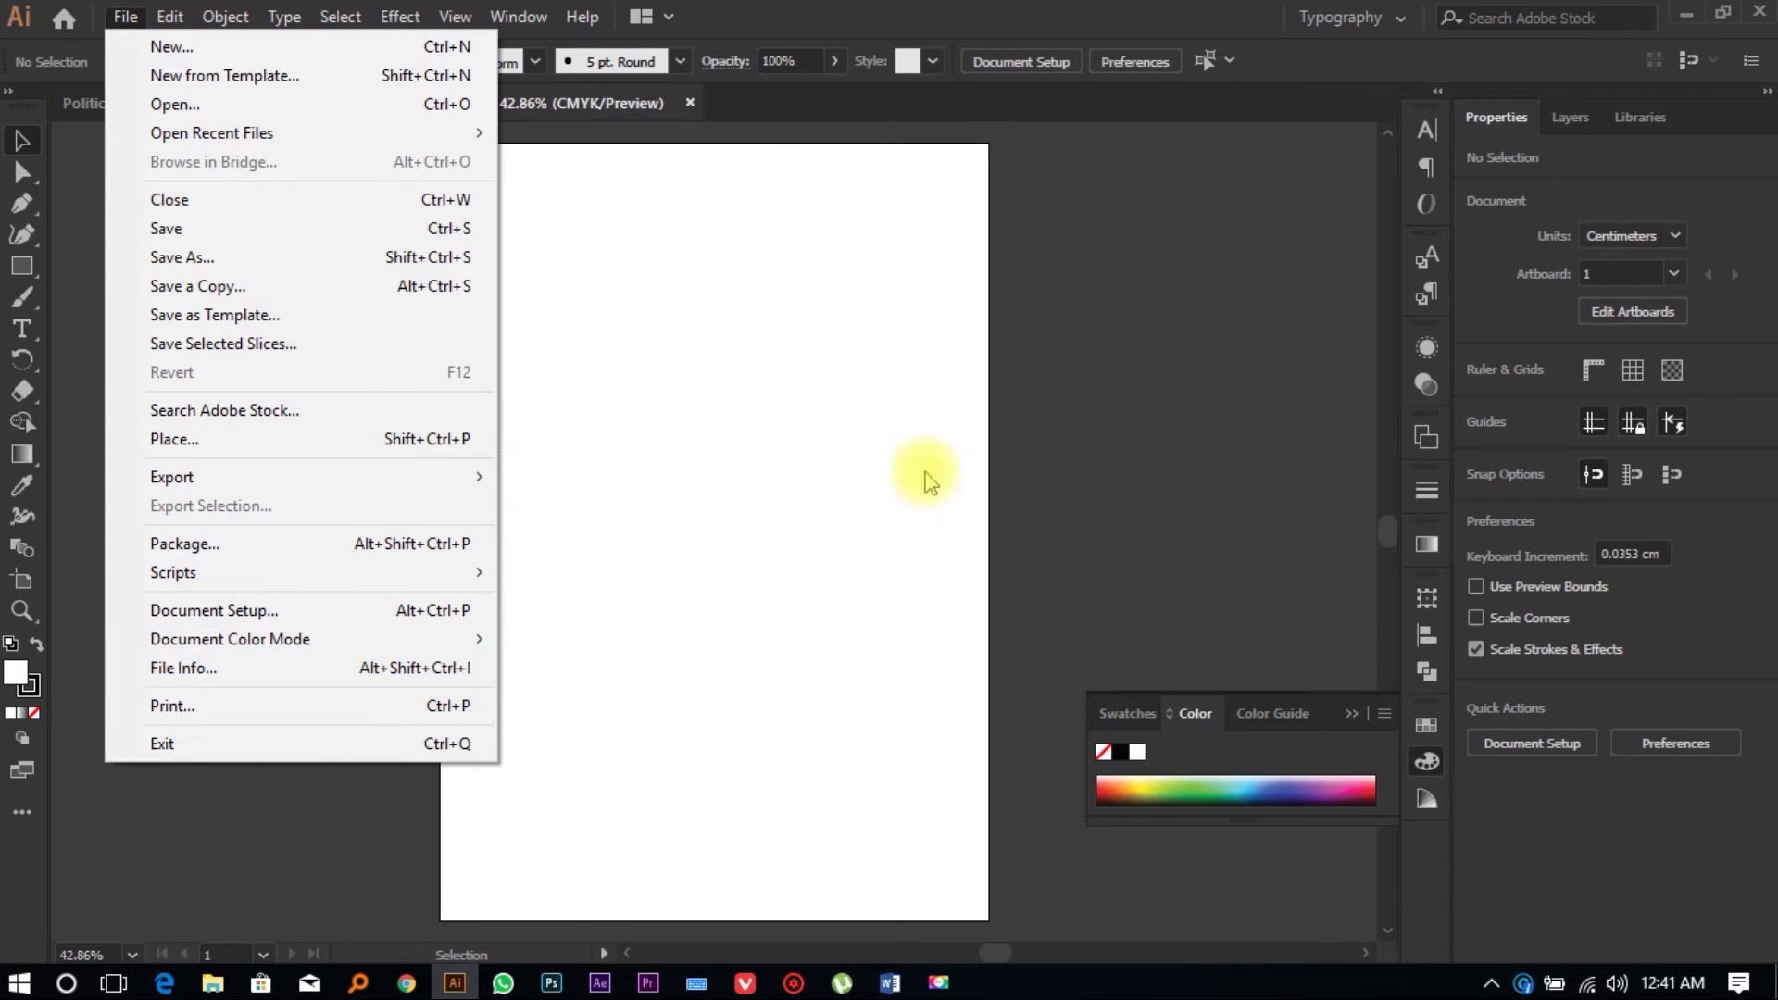
click(121, 23)
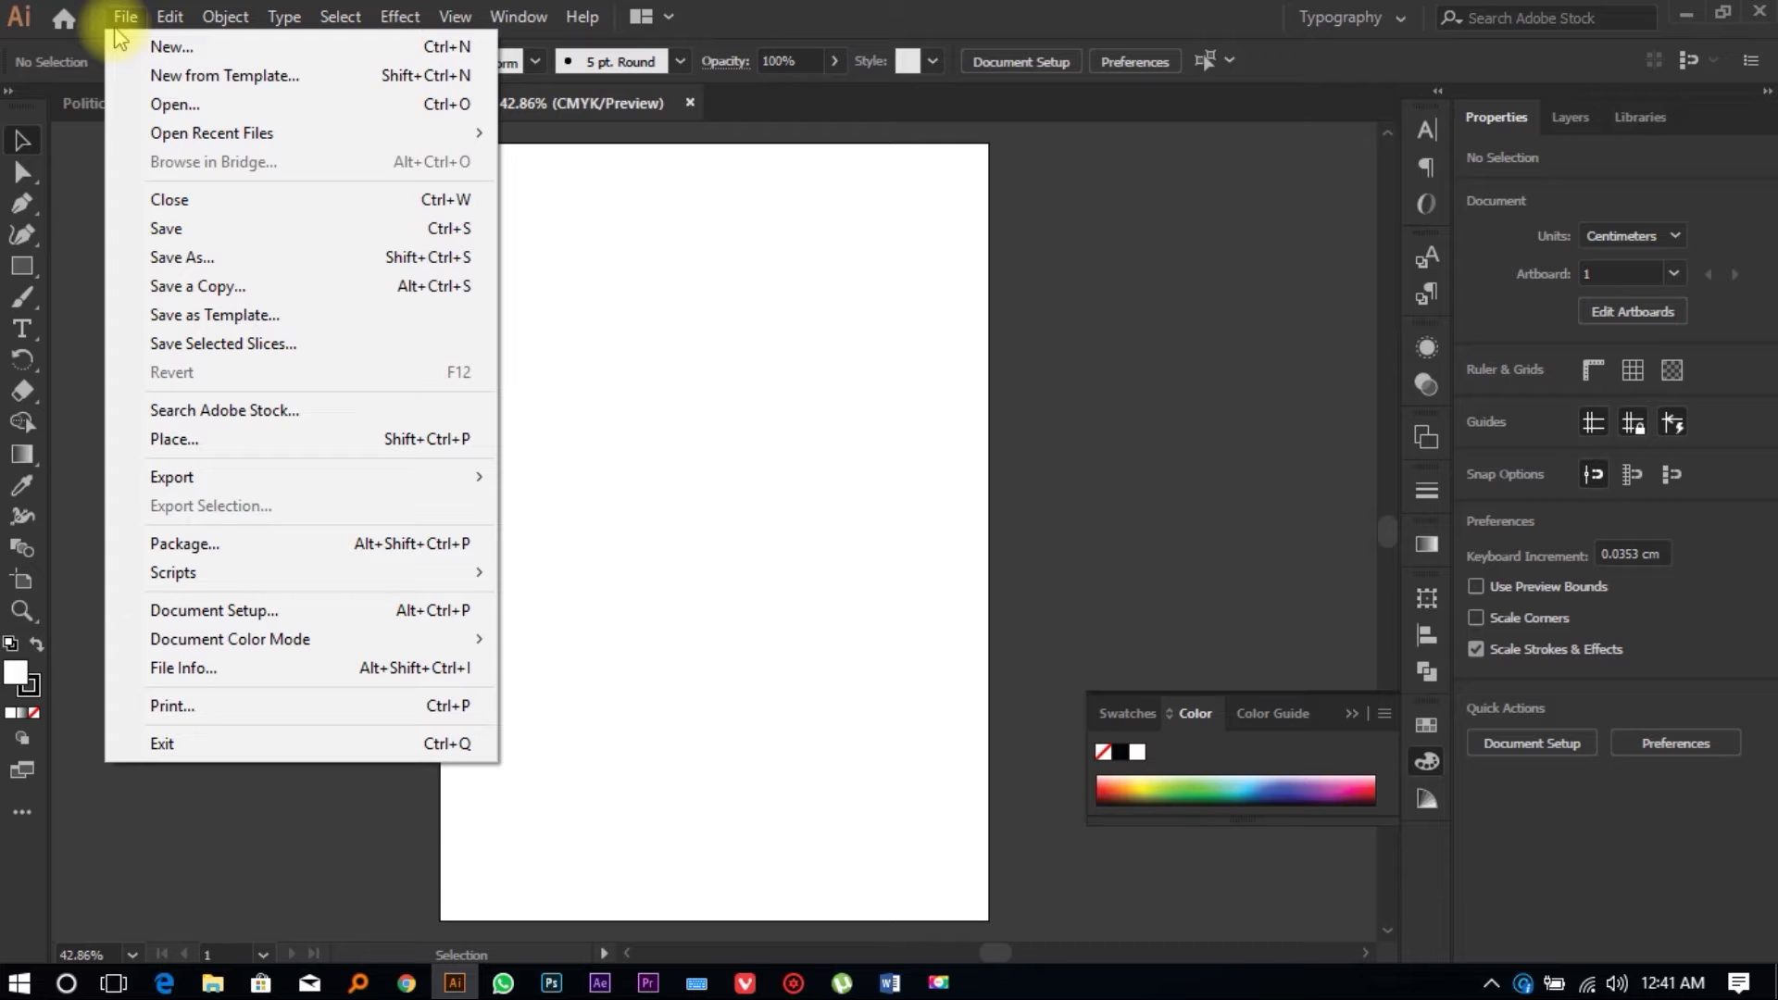
mouse_move(444, 637)
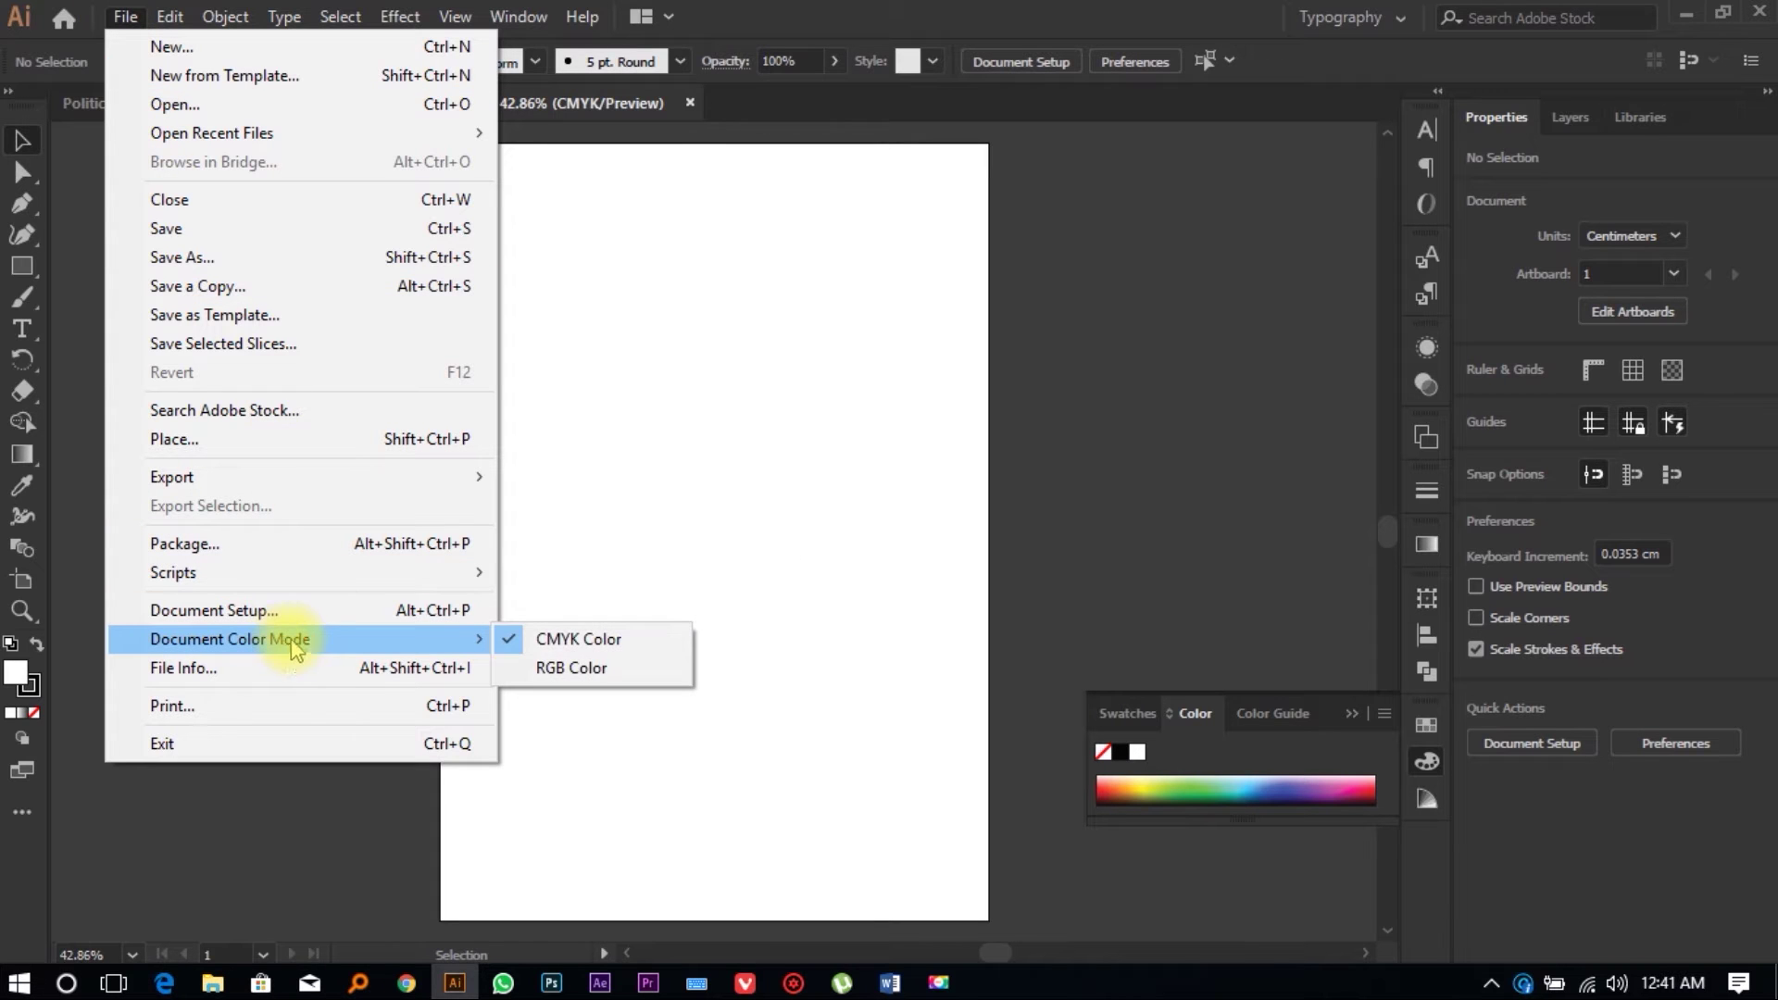
click(593, 664)
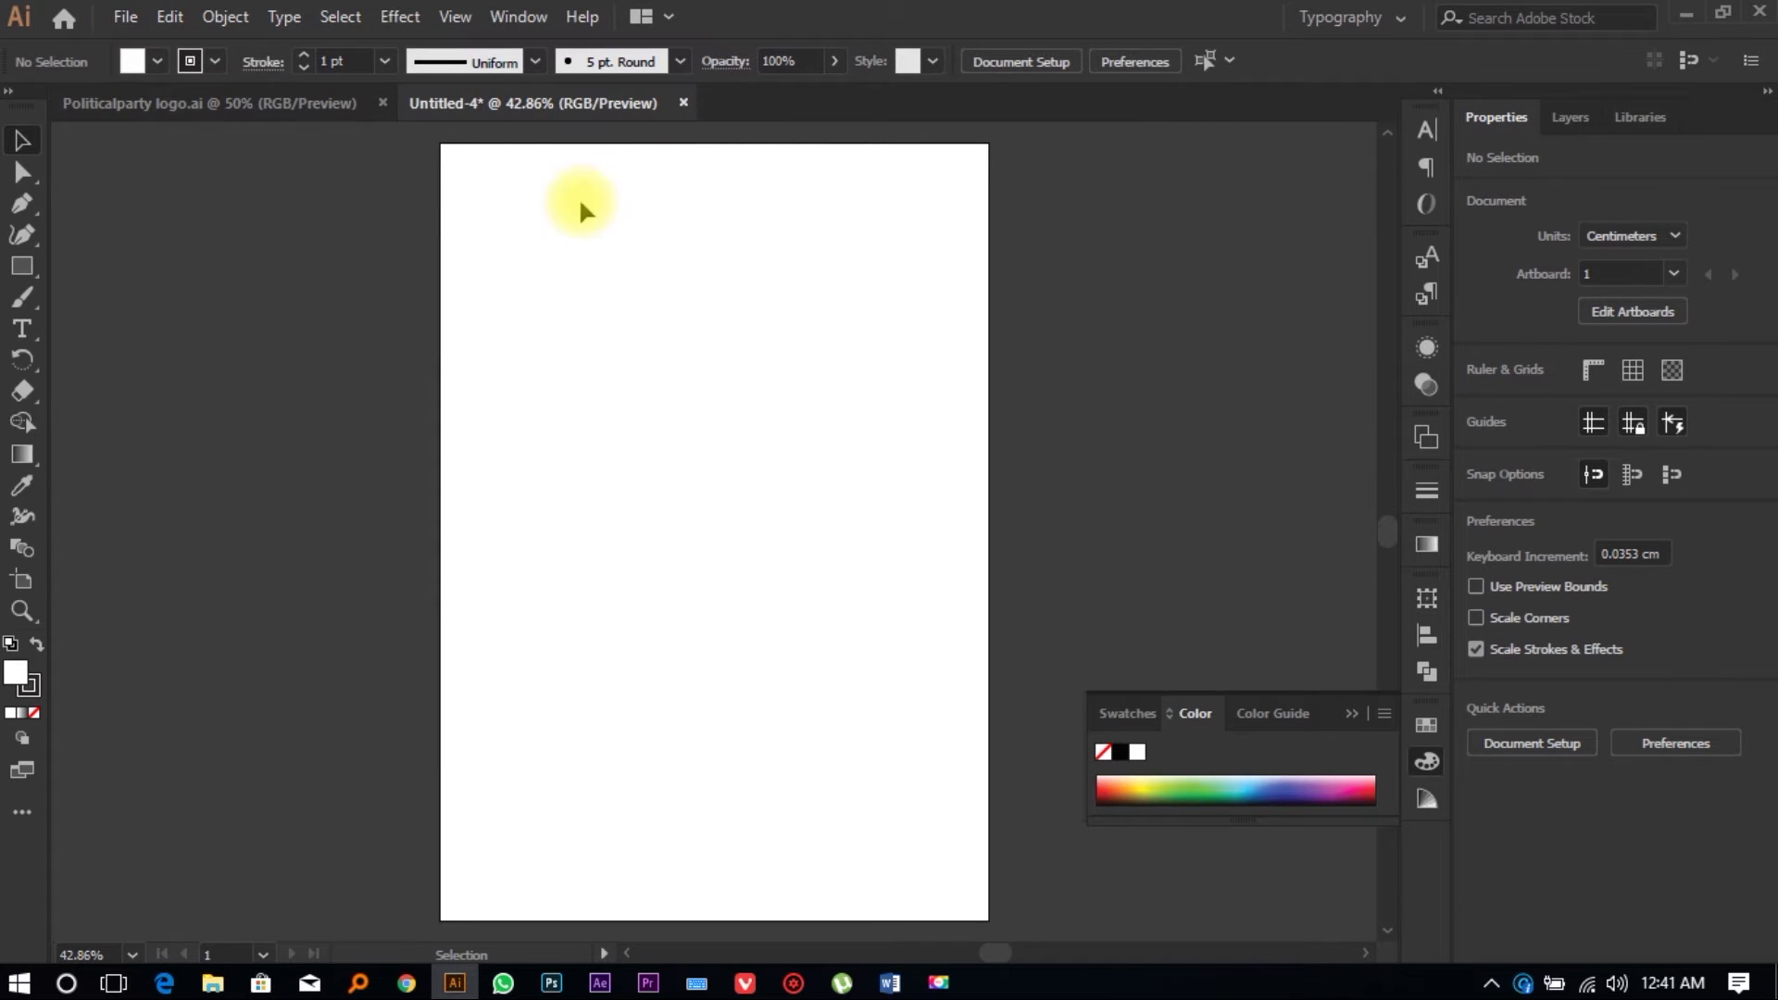
click(127, 29)
mouse_move(315, 638)
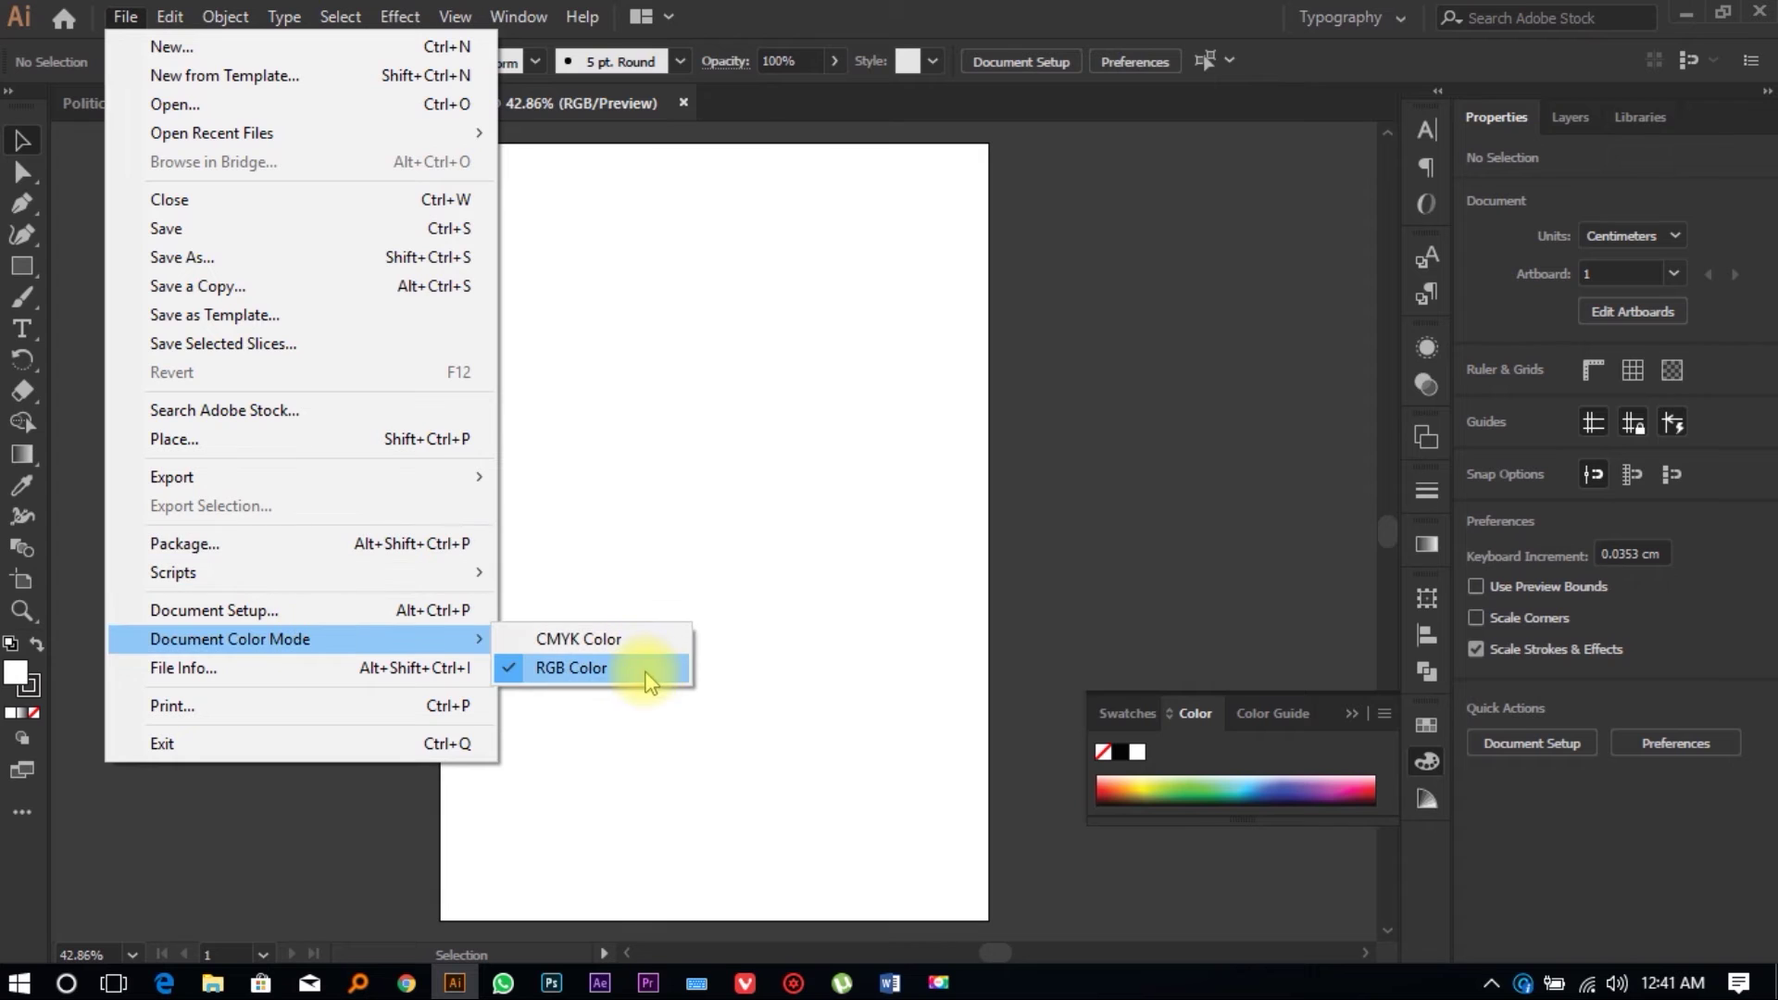
click(719, 445)
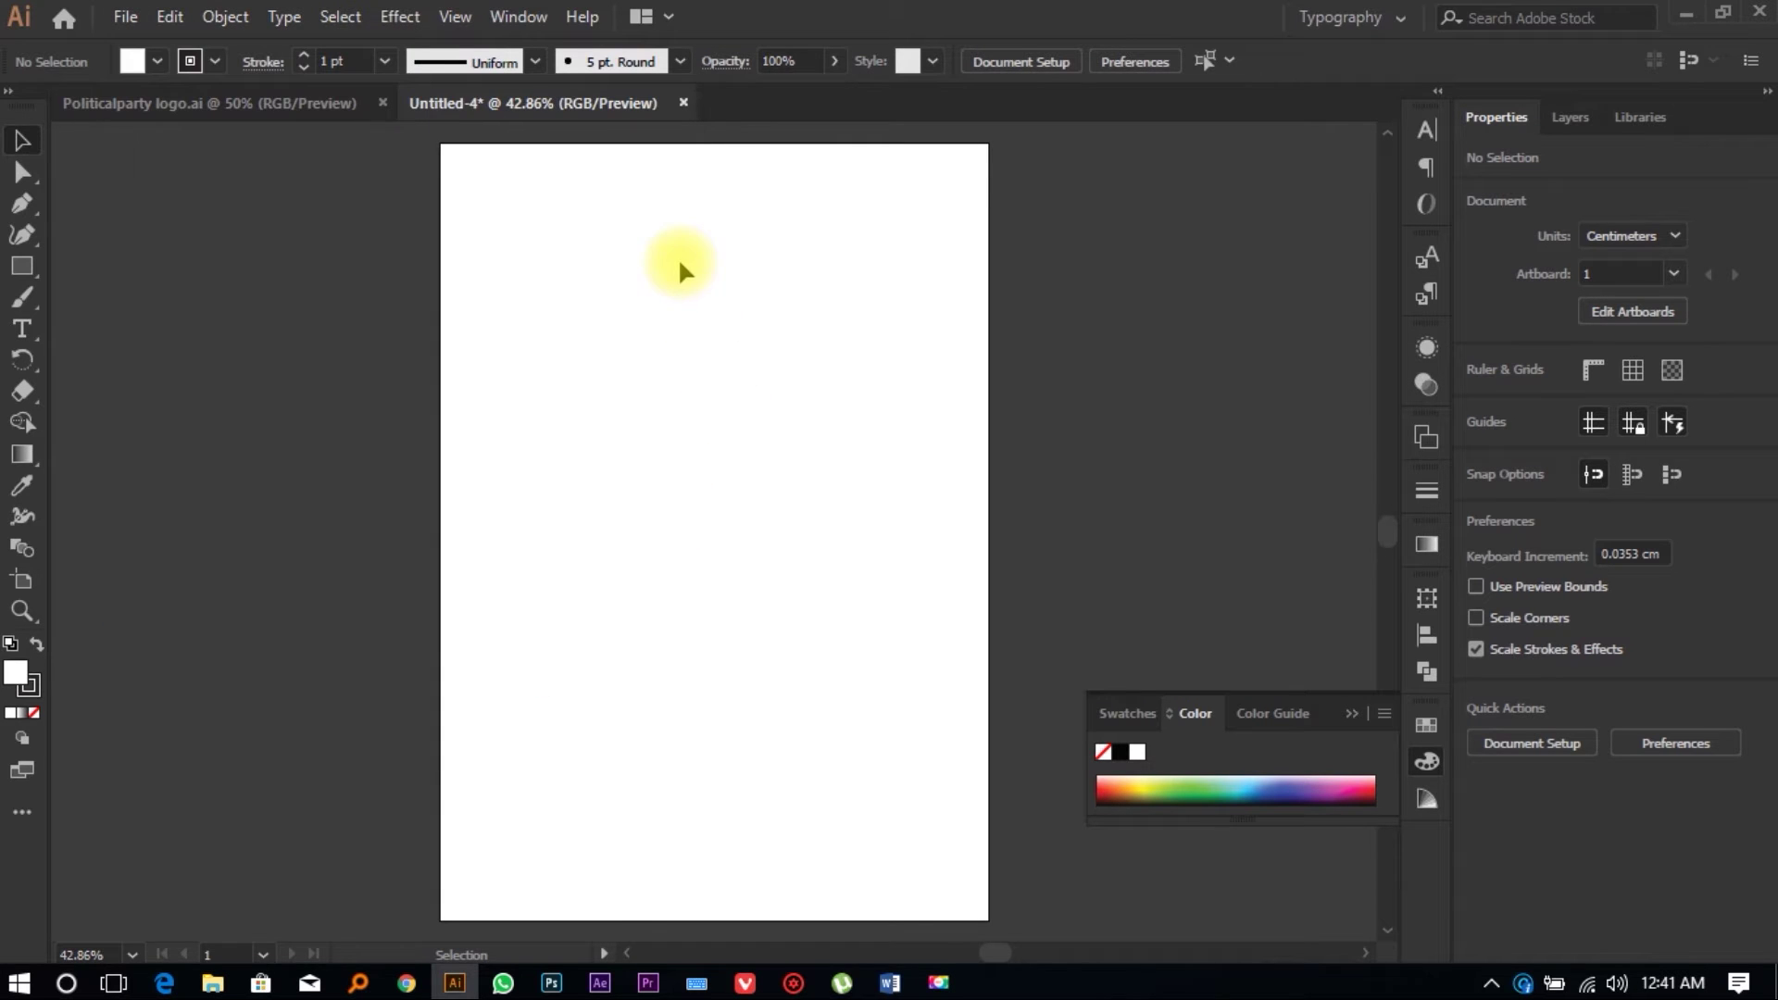
scroll(639, 477, down, 1)
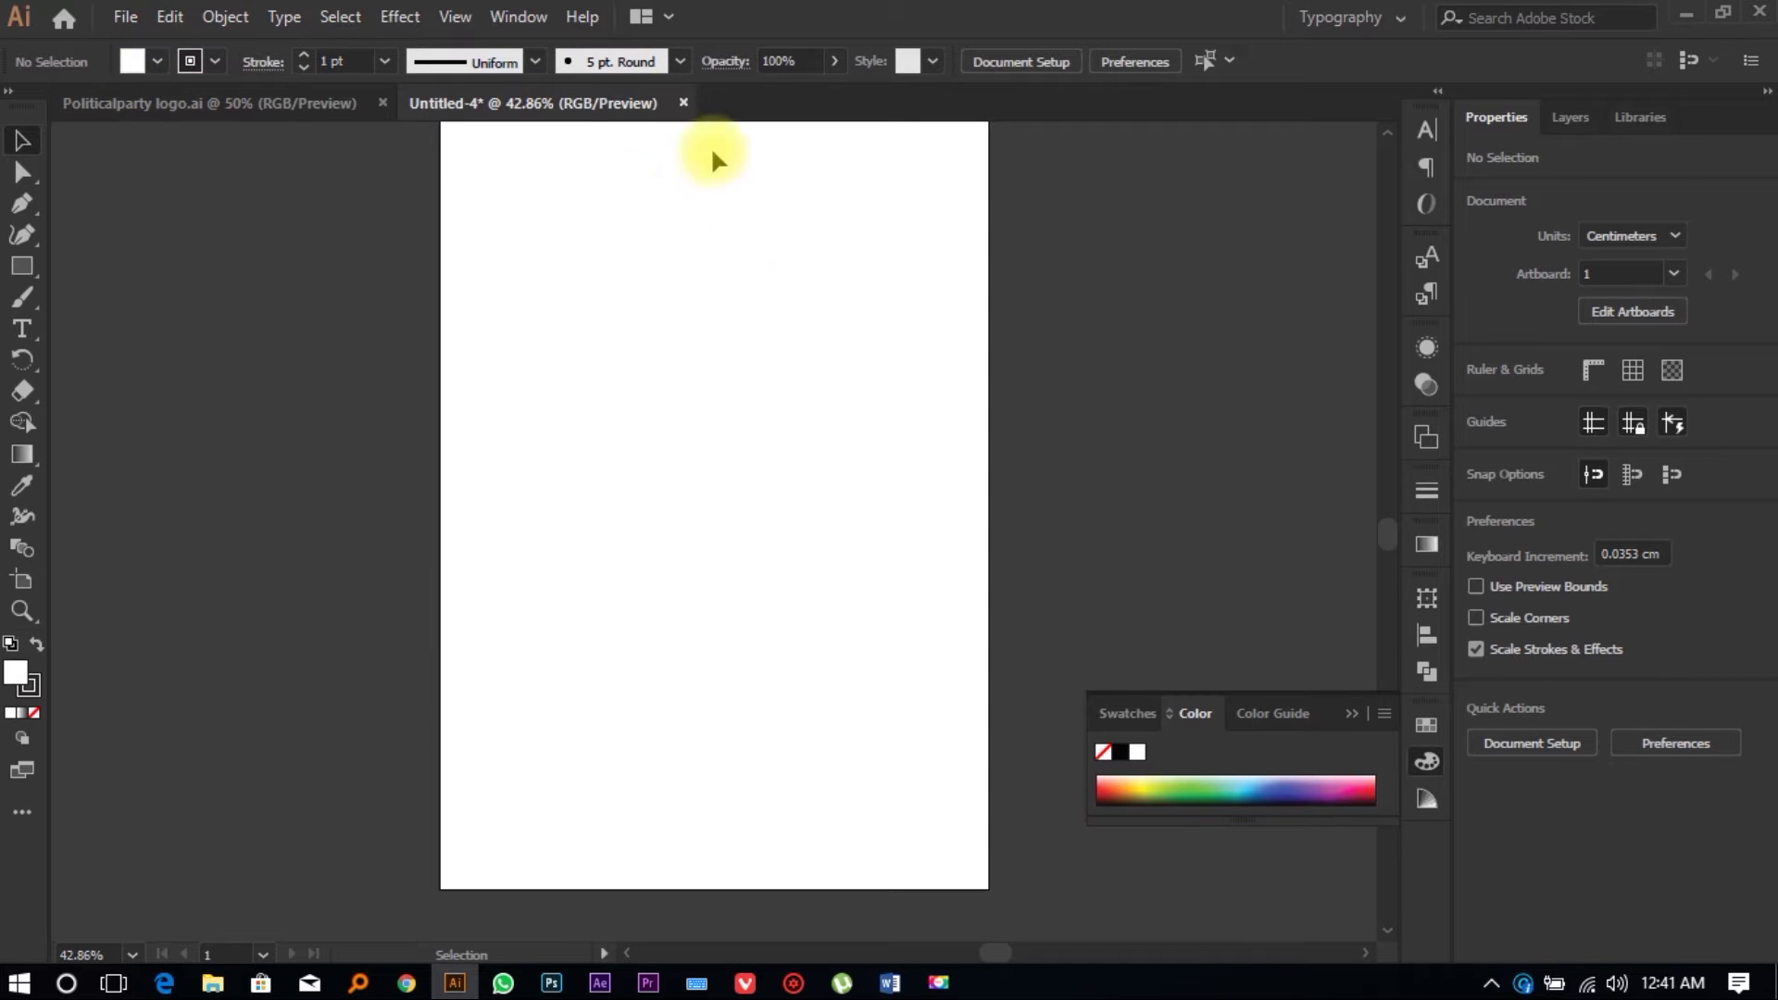
Step: Open the colour cut-out PNG from the poster folder on the desktop
click(123, 18)
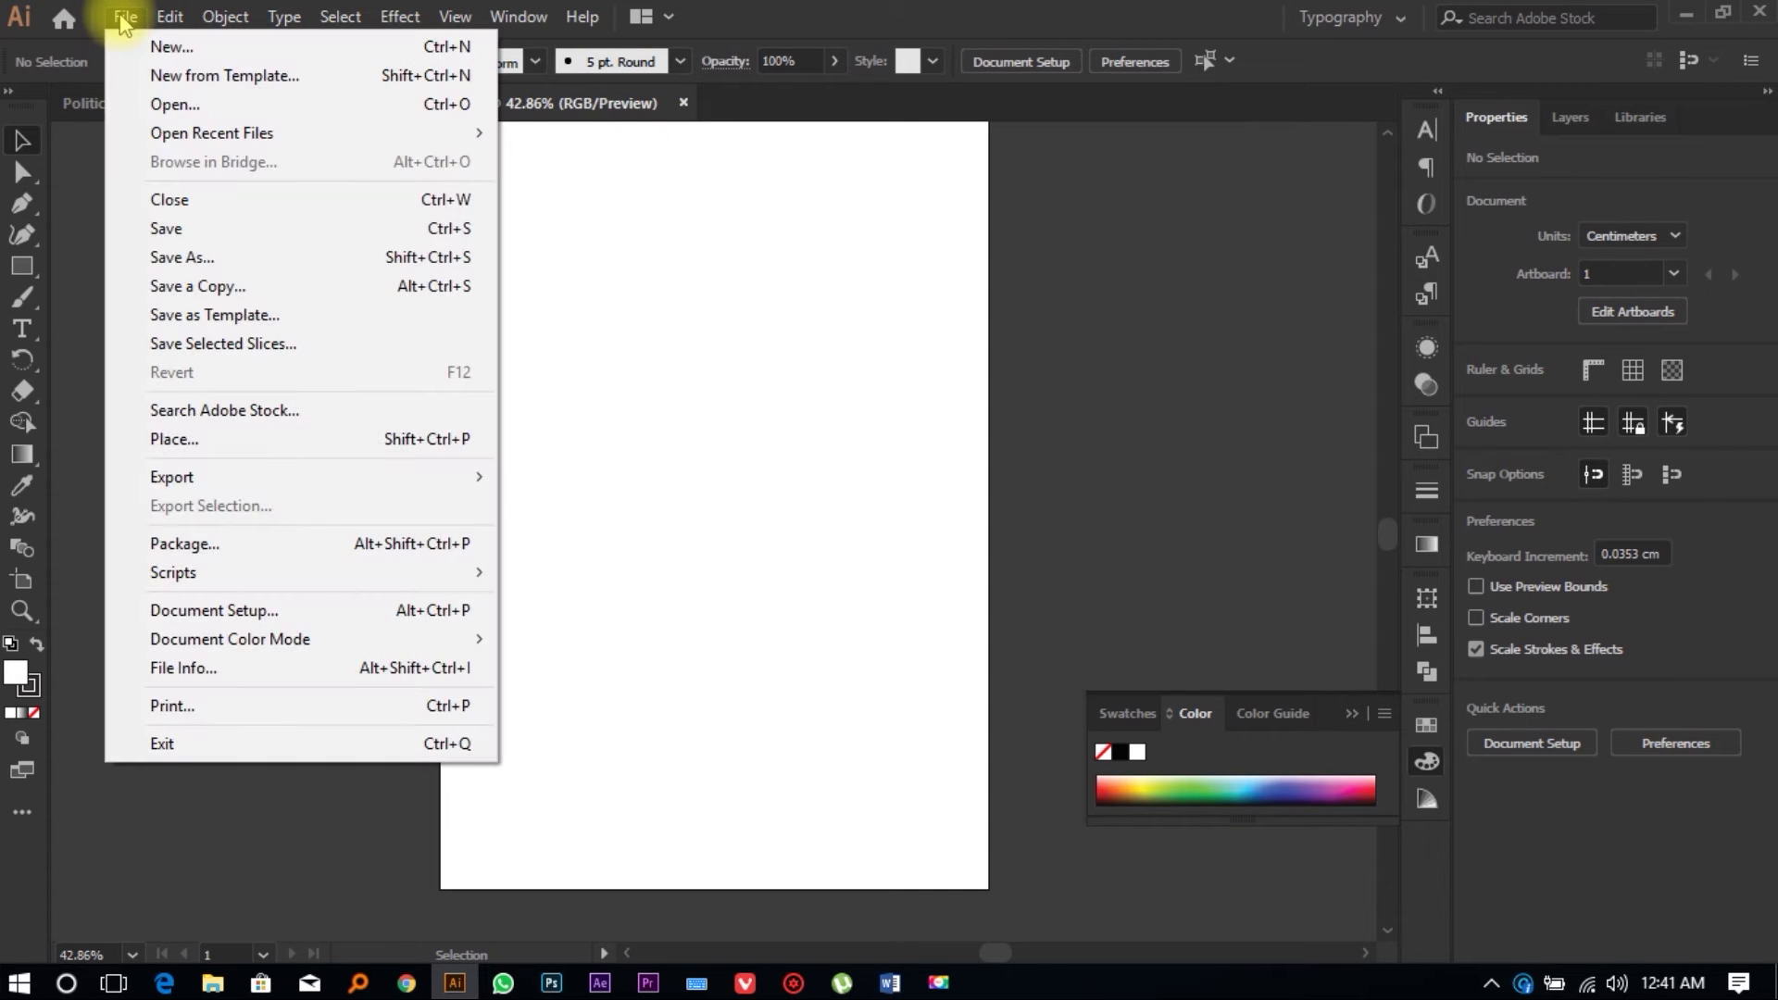
click(162, 105)
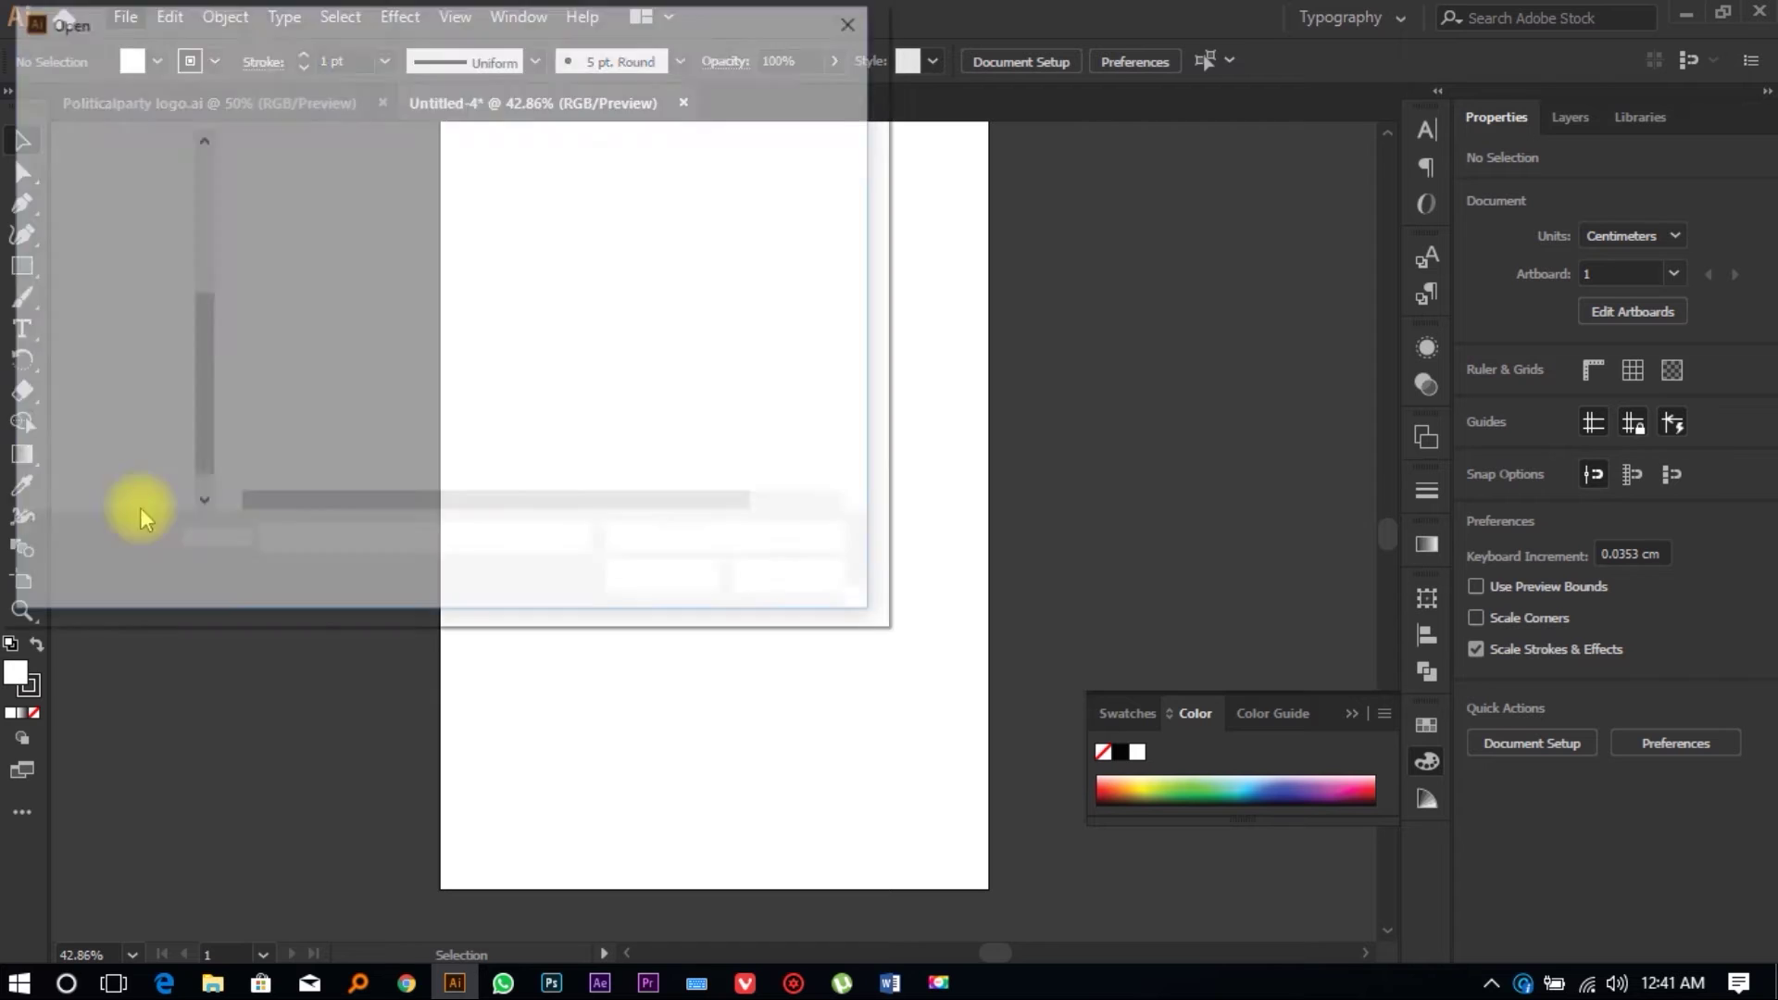
click(104, 224)
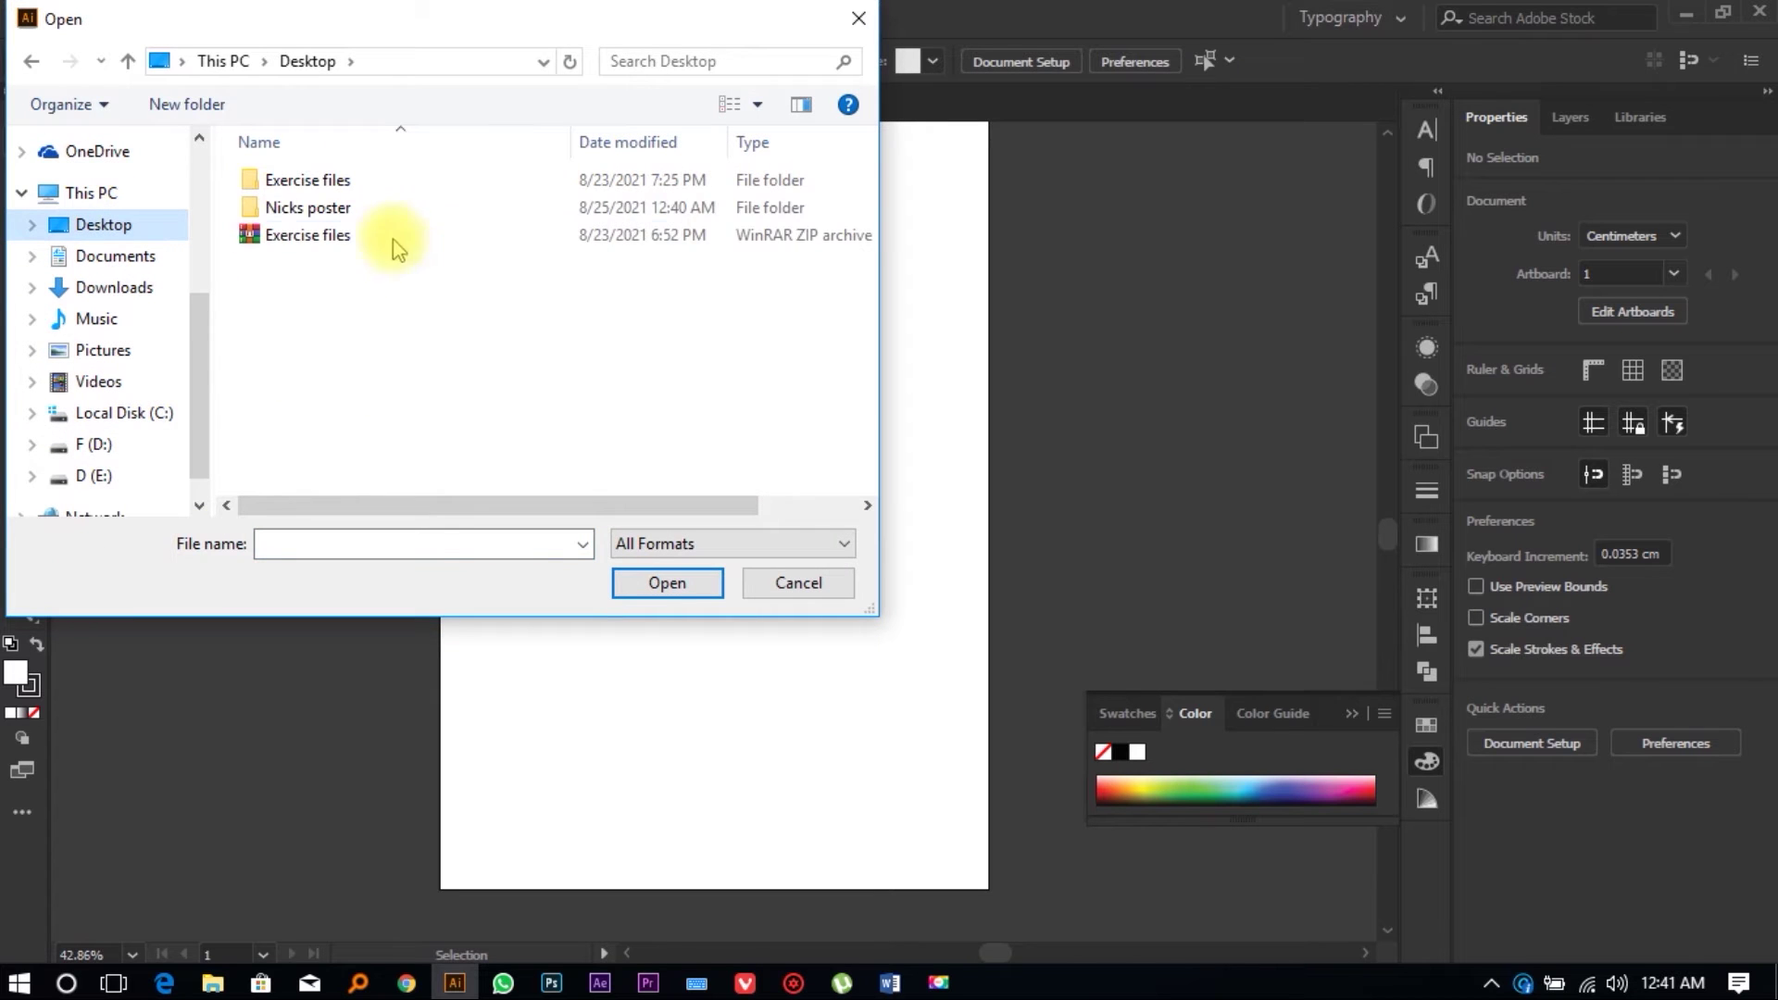
double_click(329, 209)
click(622, 203)
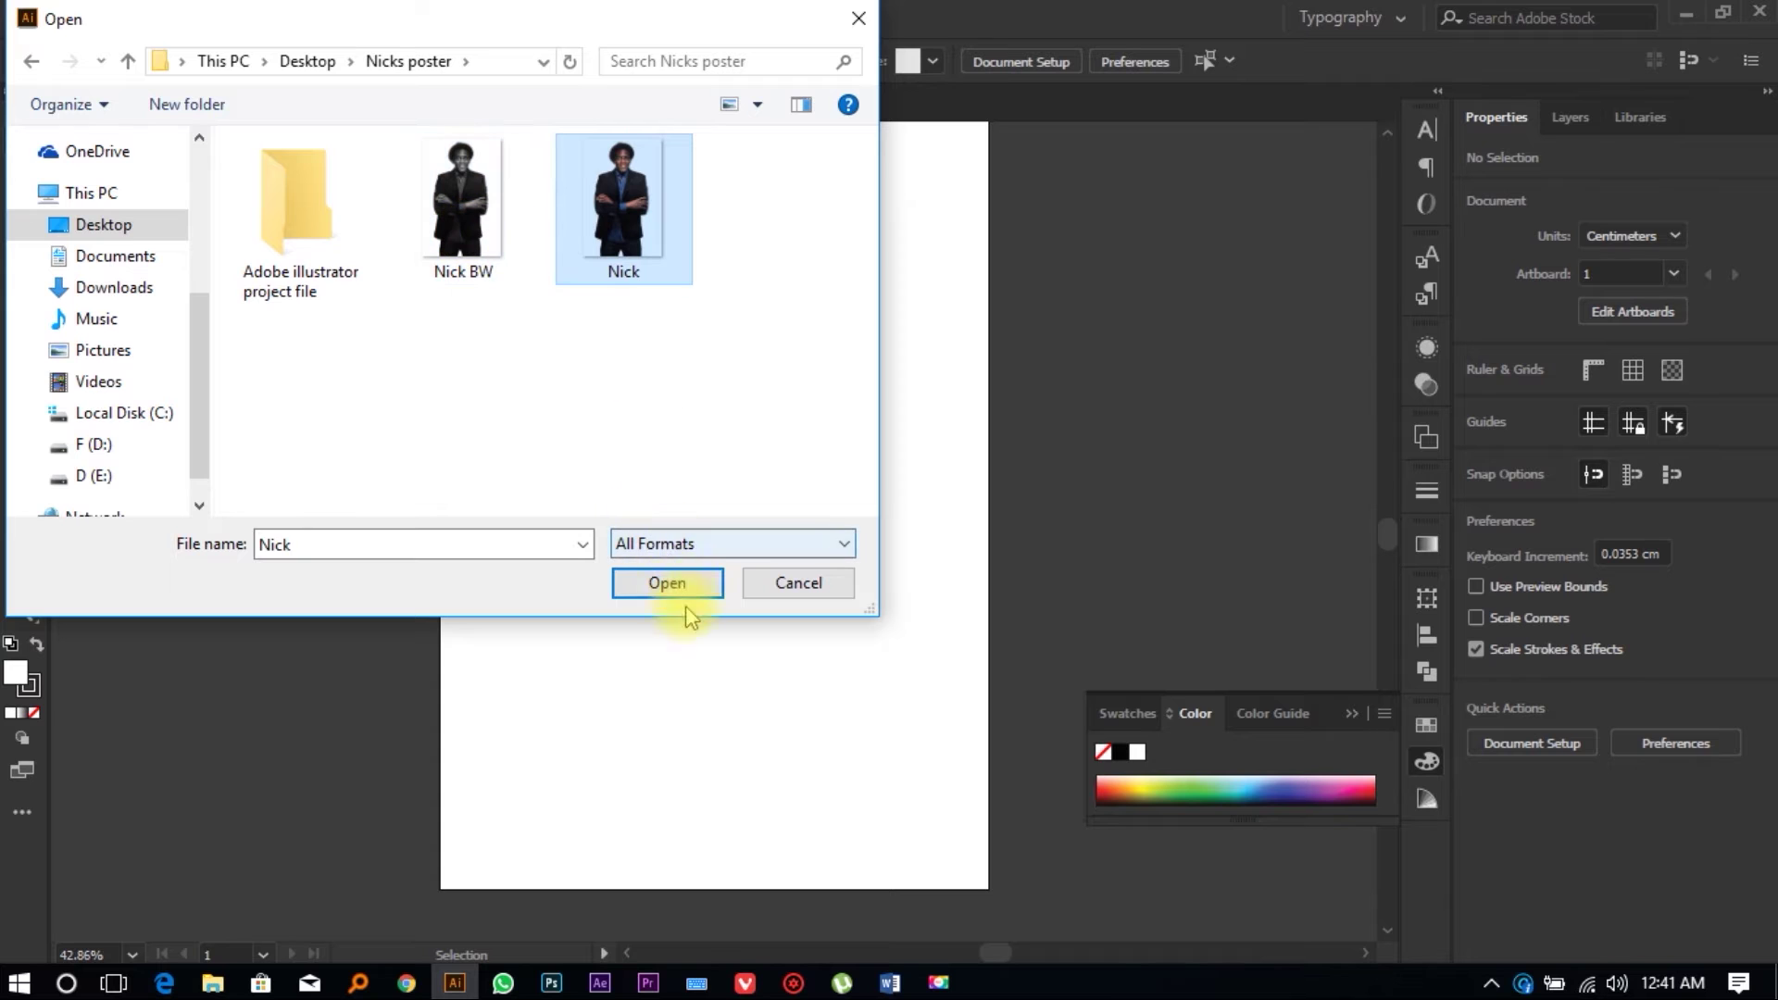
click(667, 583)
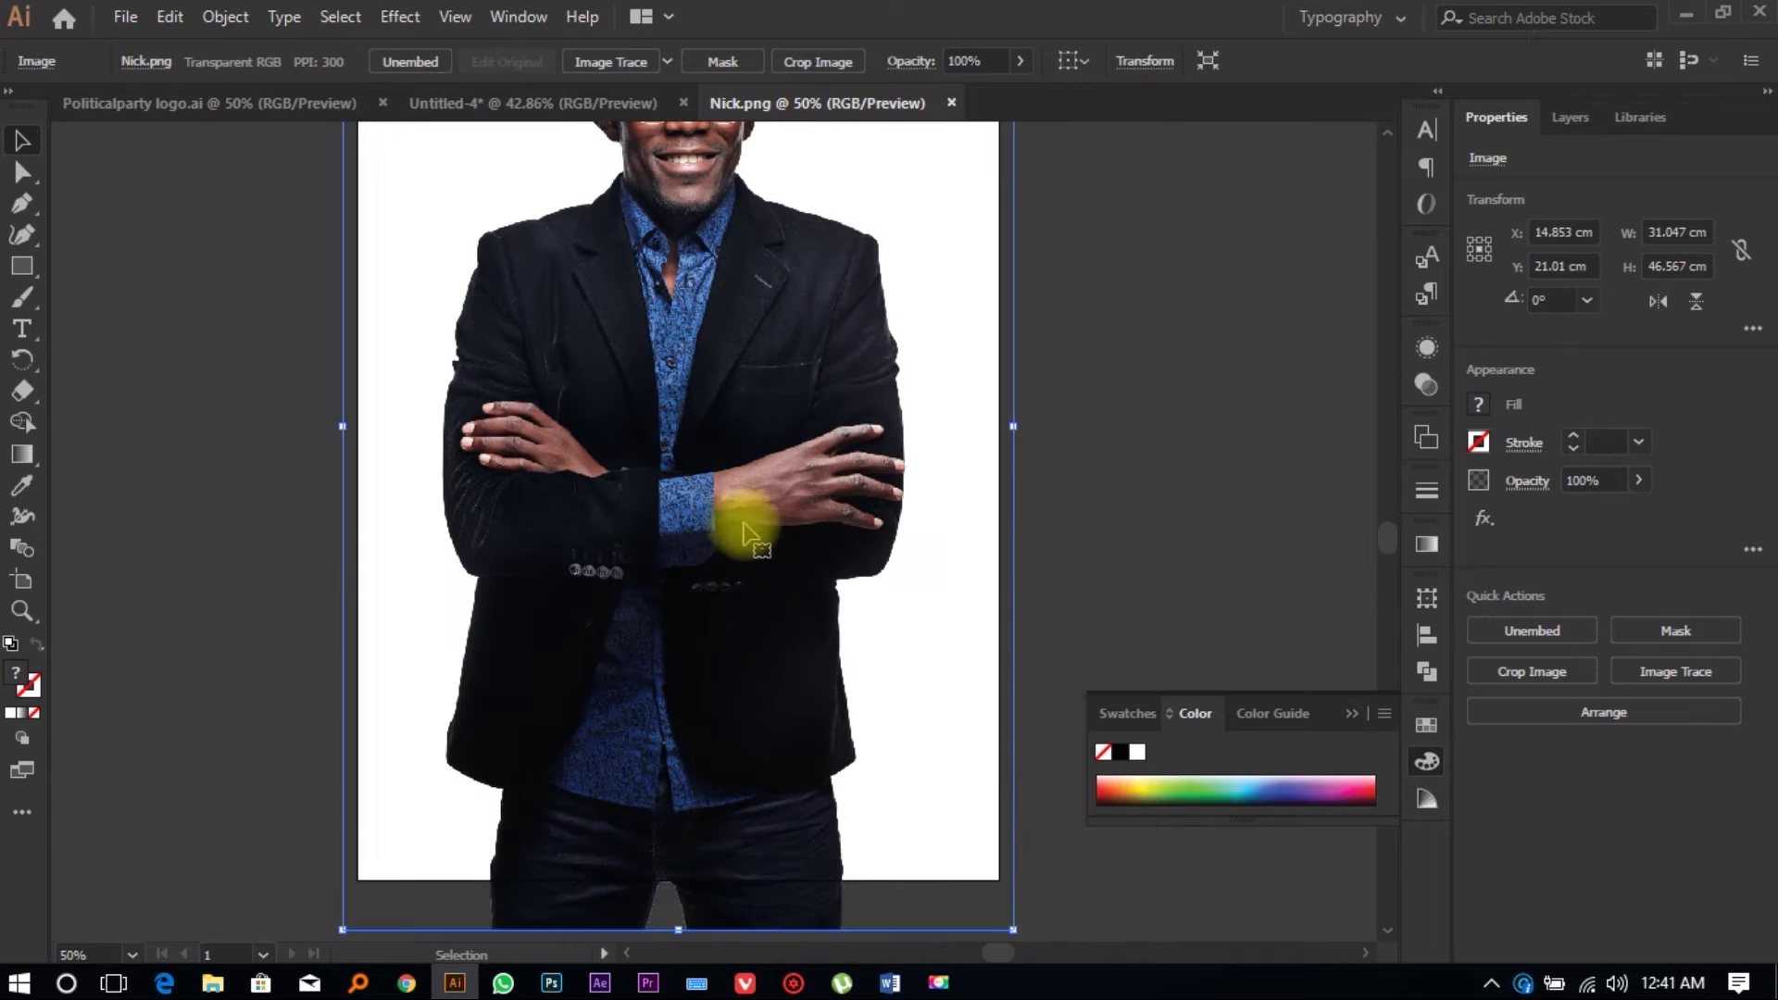
drag(793, 655, 635, 388)
scroll(635, 408, down, 2)
key(ctrl+z)
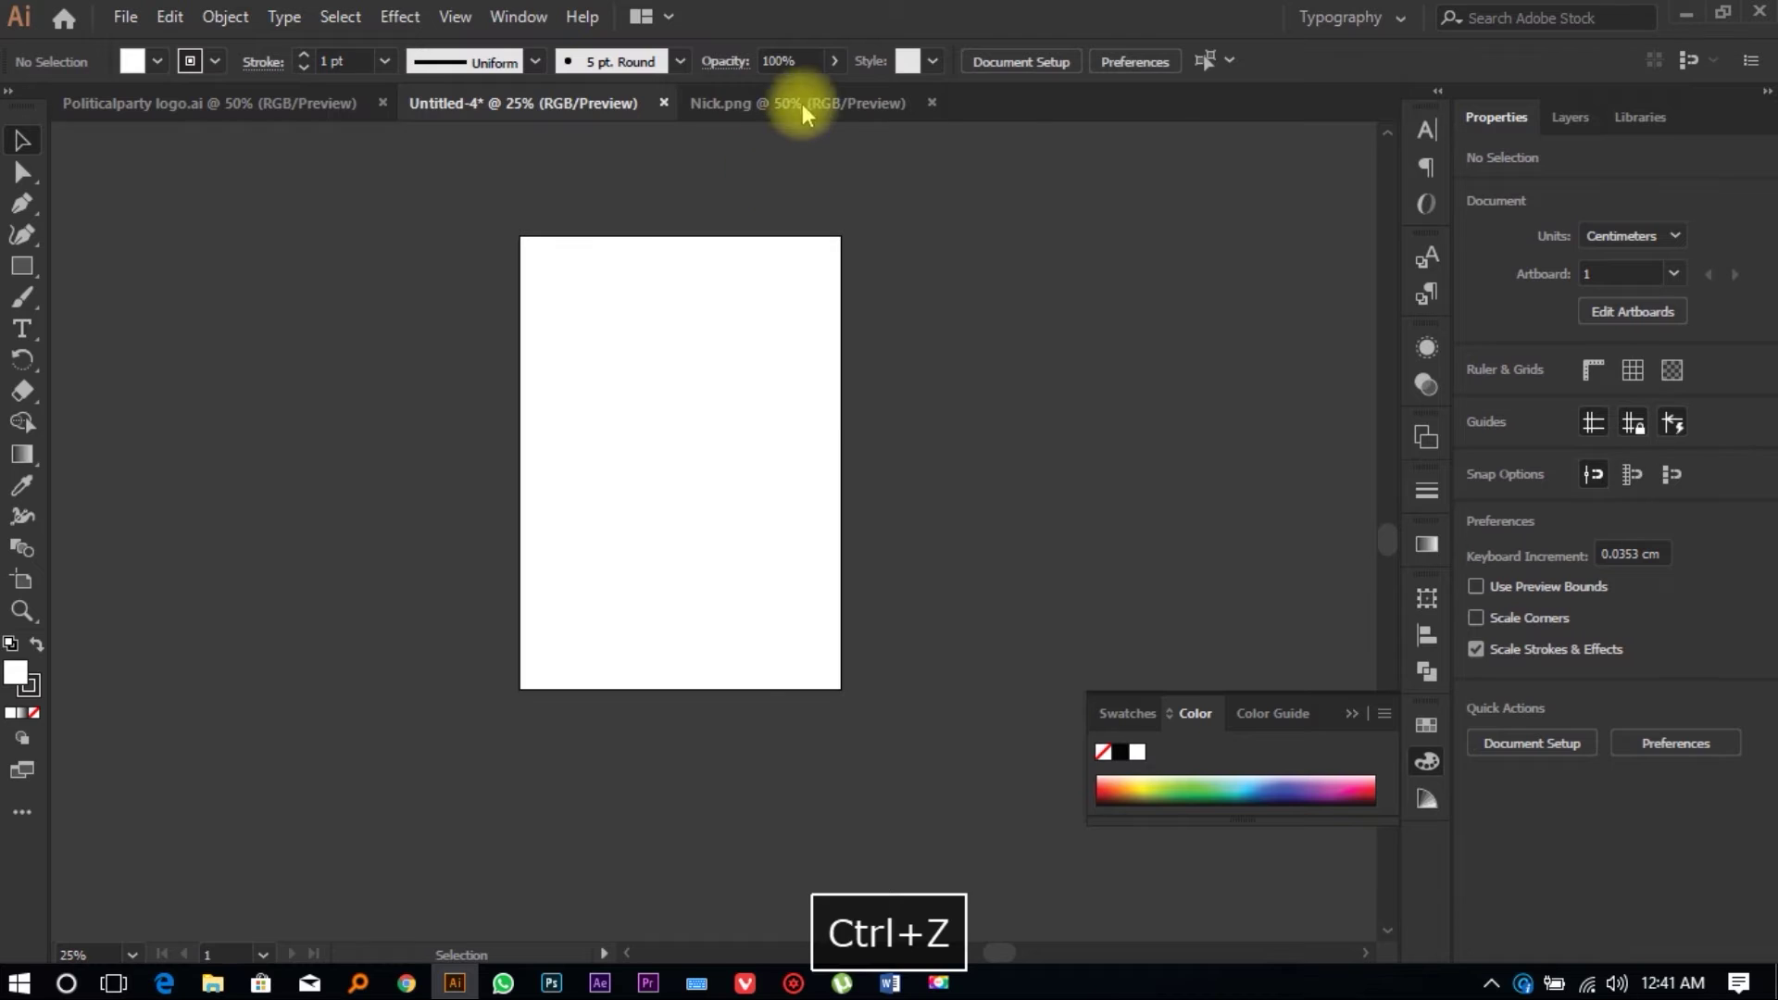
Step: Cut the colour cut-out from its own document, paste it into the untitled poster document, and move it to the left of the artboard
click(802, 111)
click(523, 566)
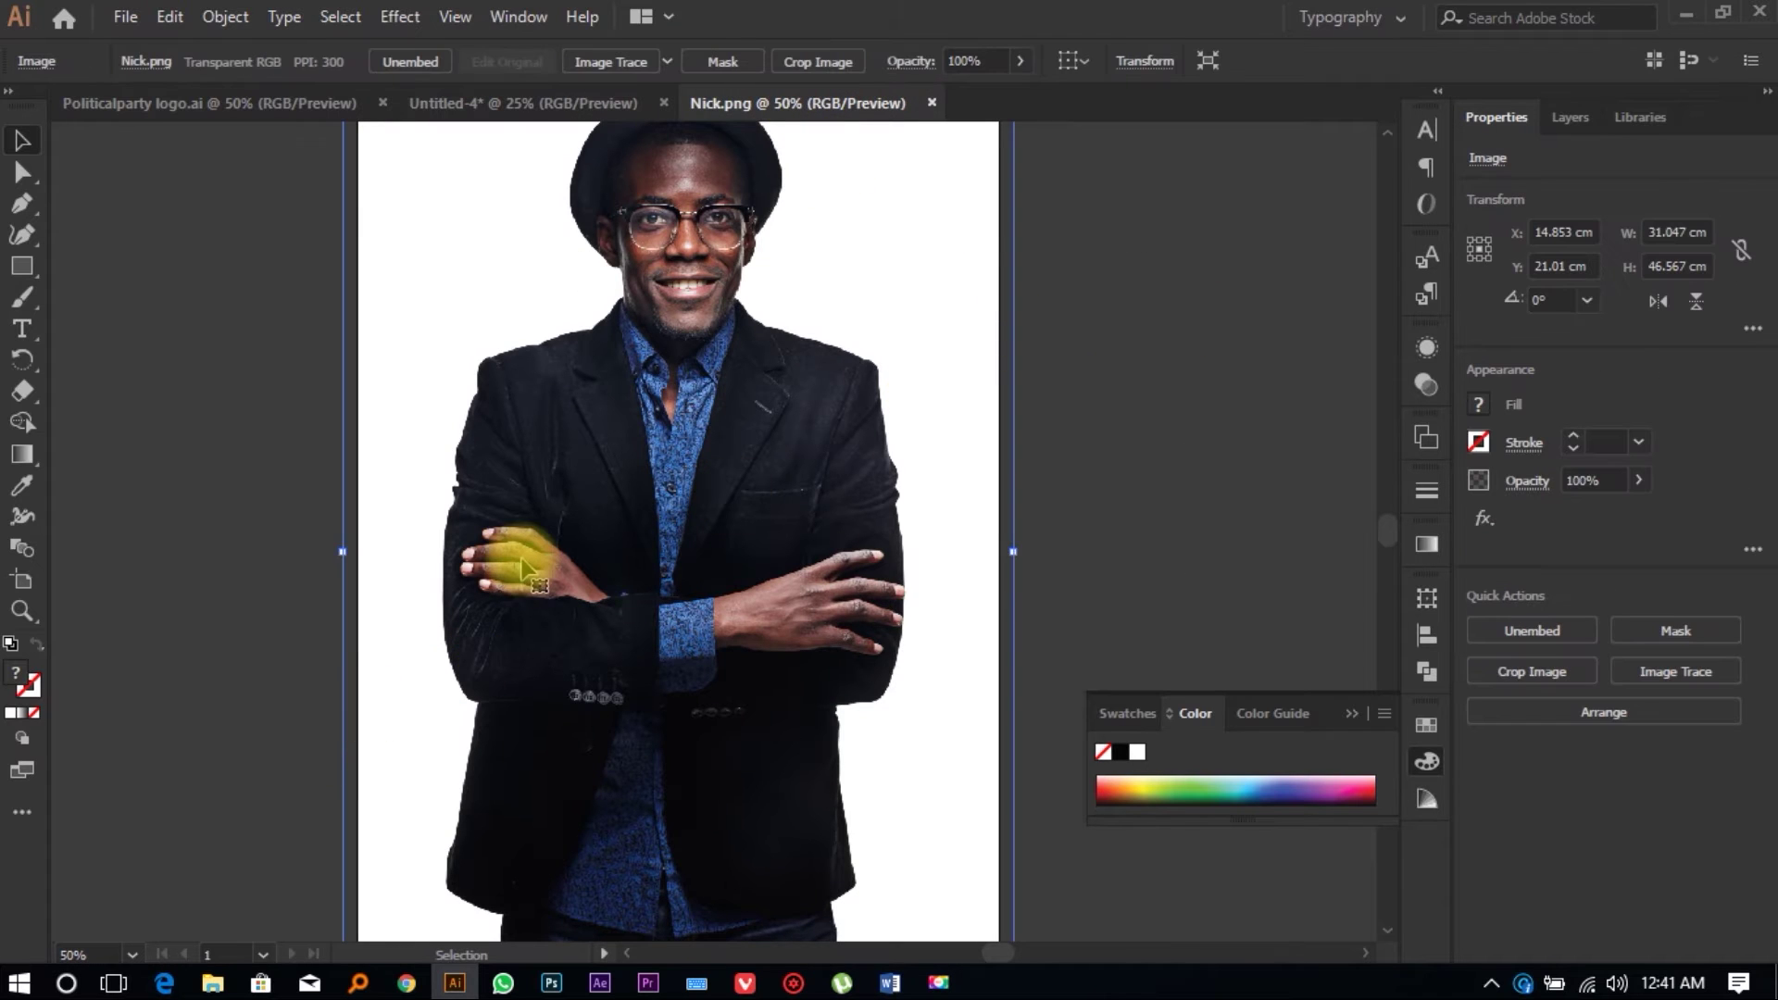
key(ctrl+x)
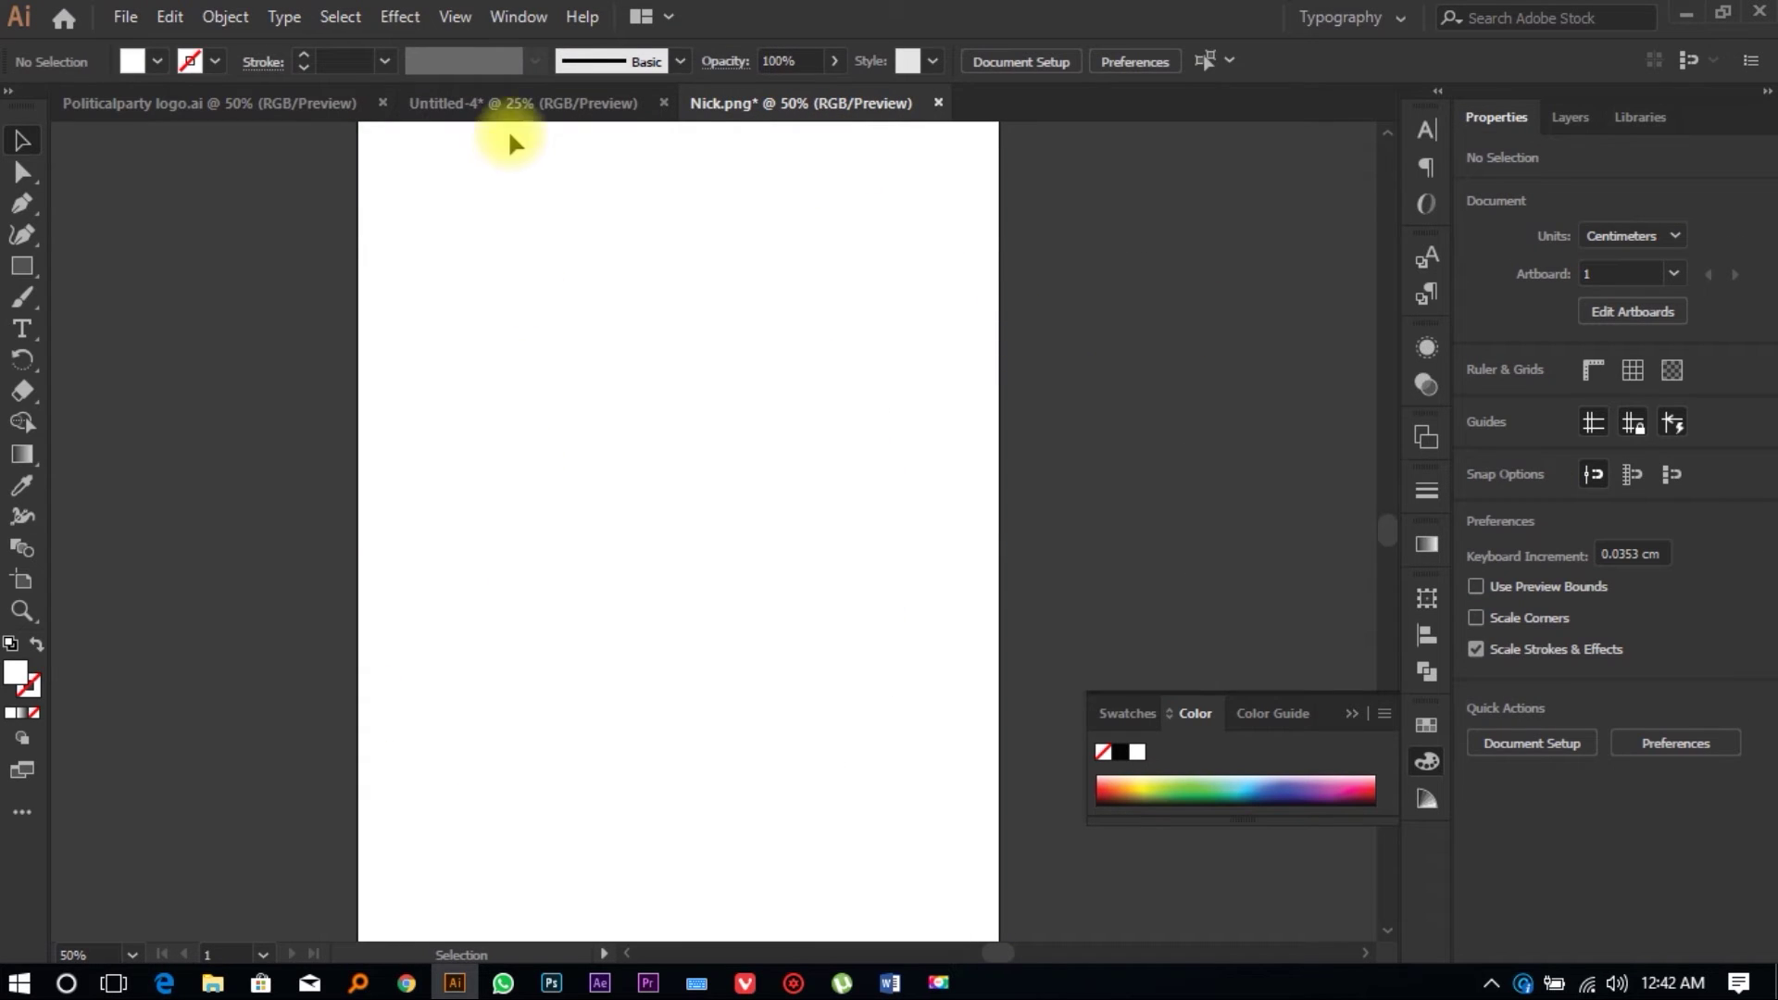
click(518, 103)
key(ctrl+v)
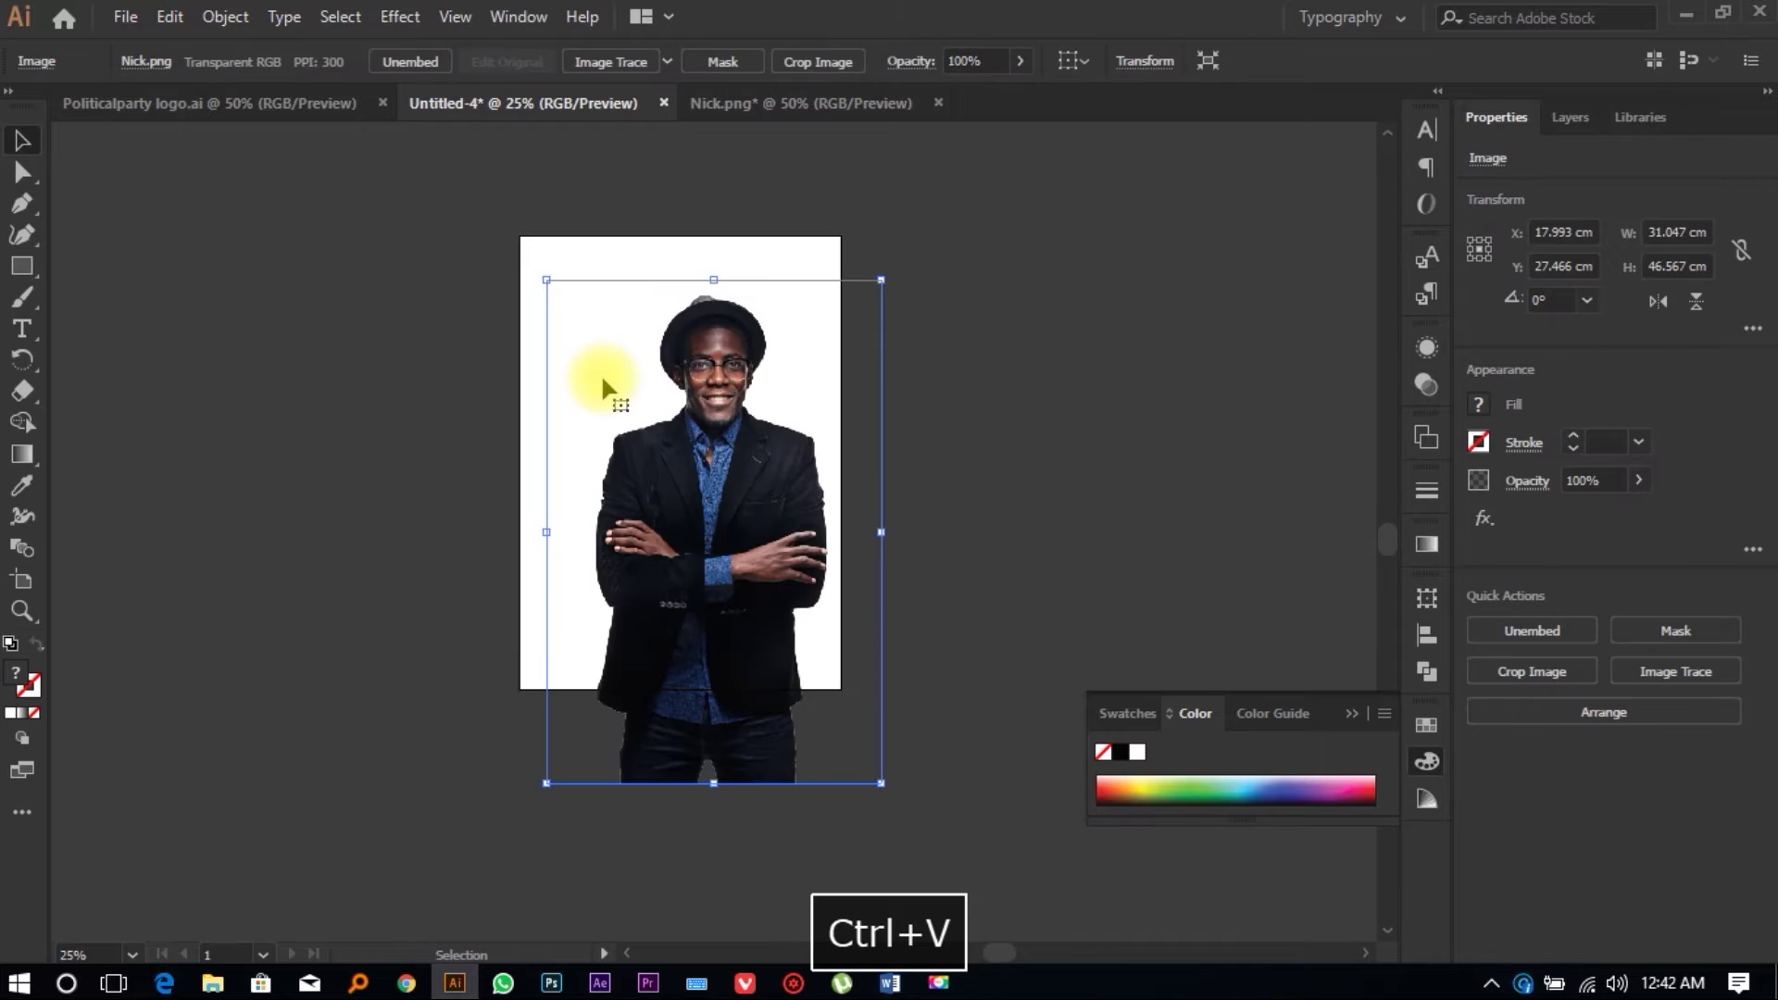
scroll(695, 509, up, 3)
scroll(699, 389, down, 2)
drag(725, 424, 180, 509)
scroll(698, 488, down, 1)
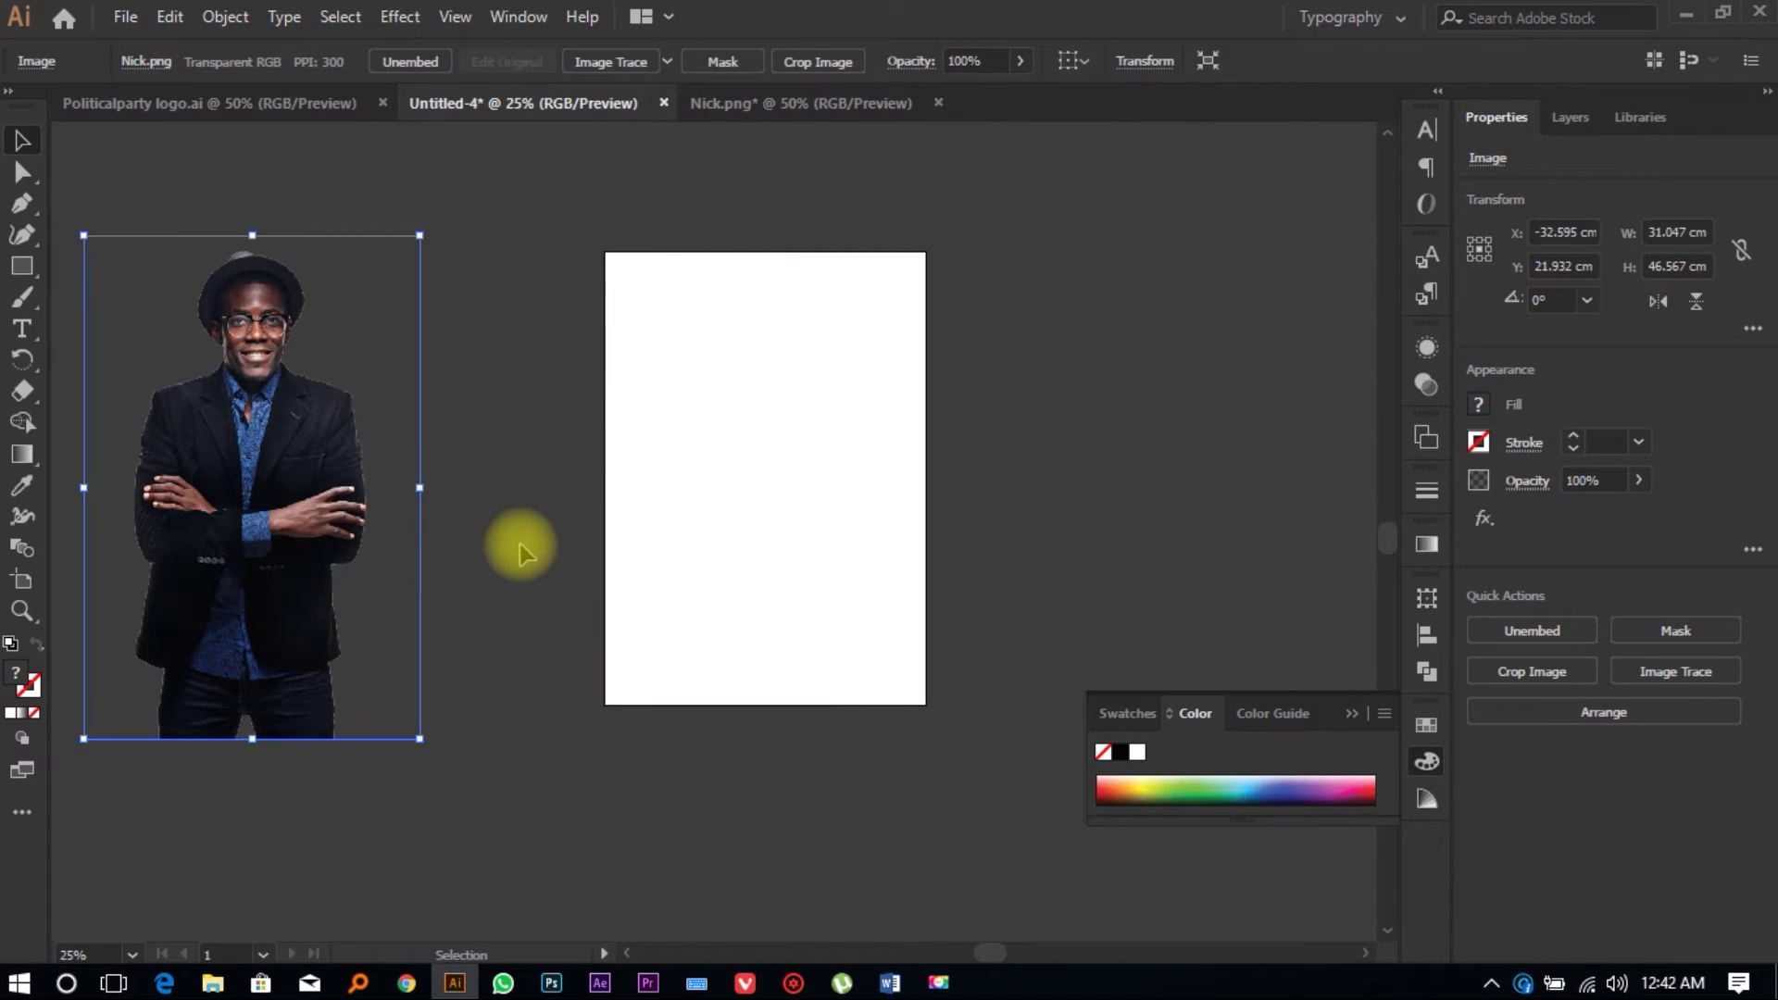
Step: Place the black-and-white cut-out PNG as a linked image over the artboard, about 30.1 cm wide and 45.2 cm high
click(126, 16)
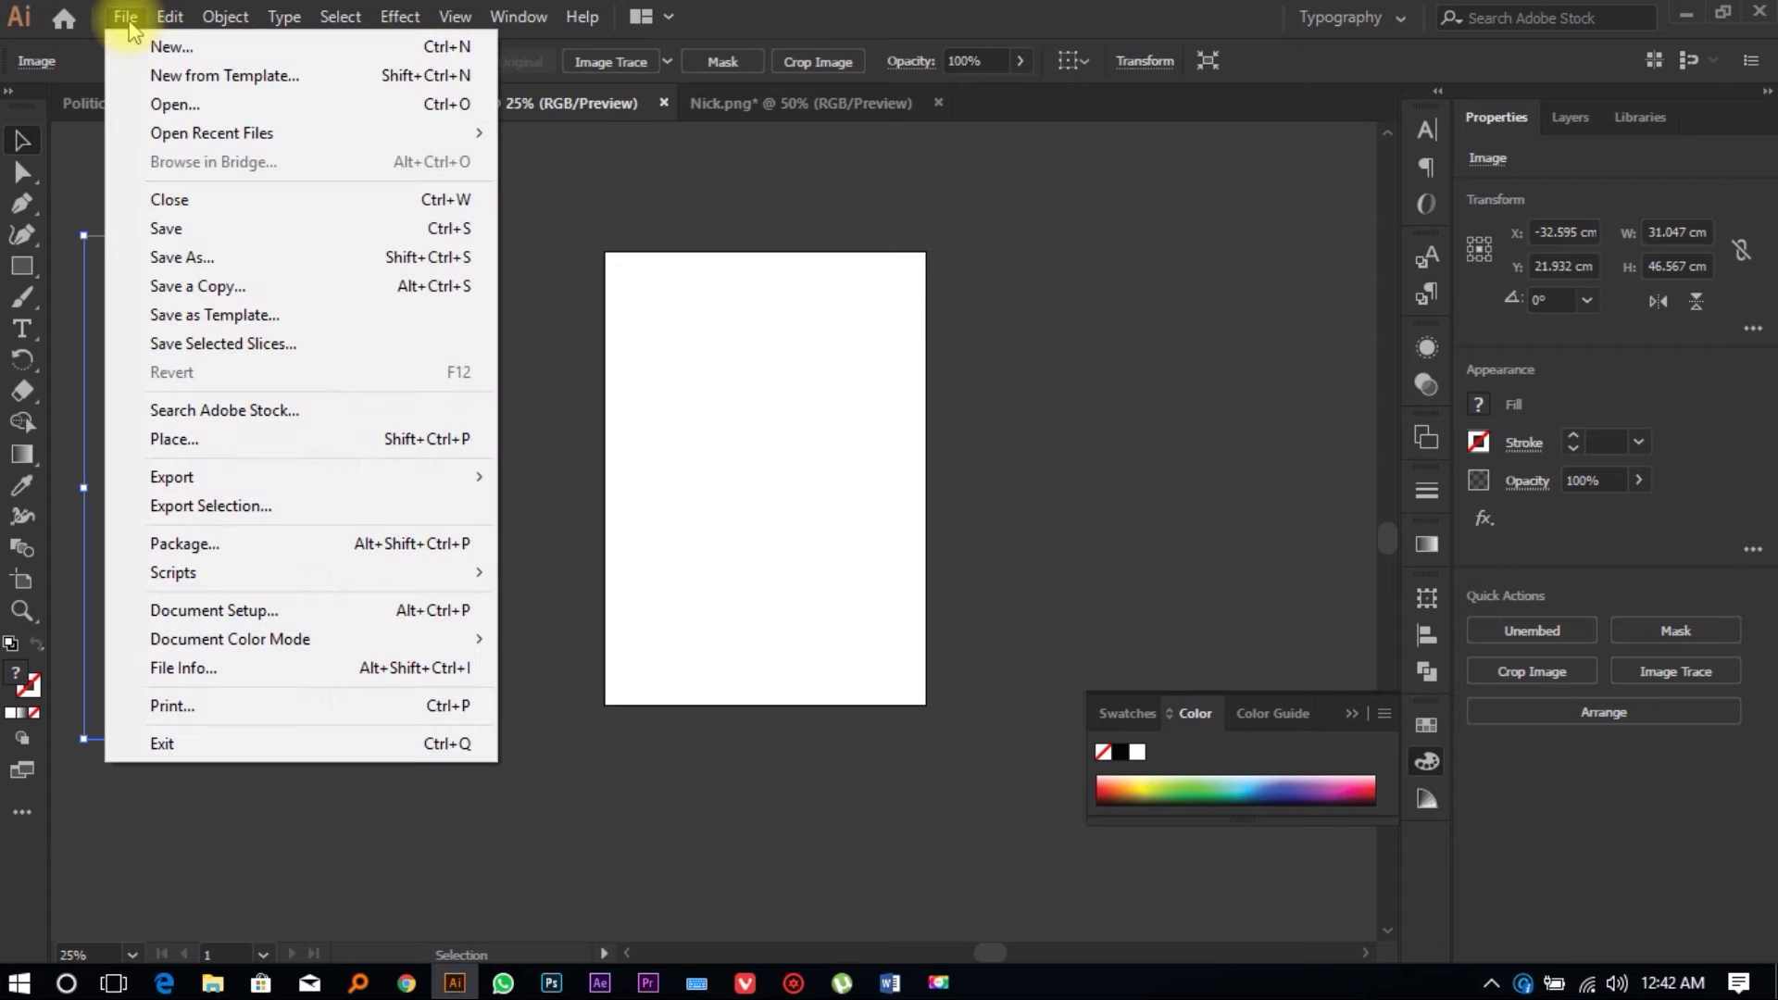
click(587, 159)
click(126, 17)
click(171, 439)
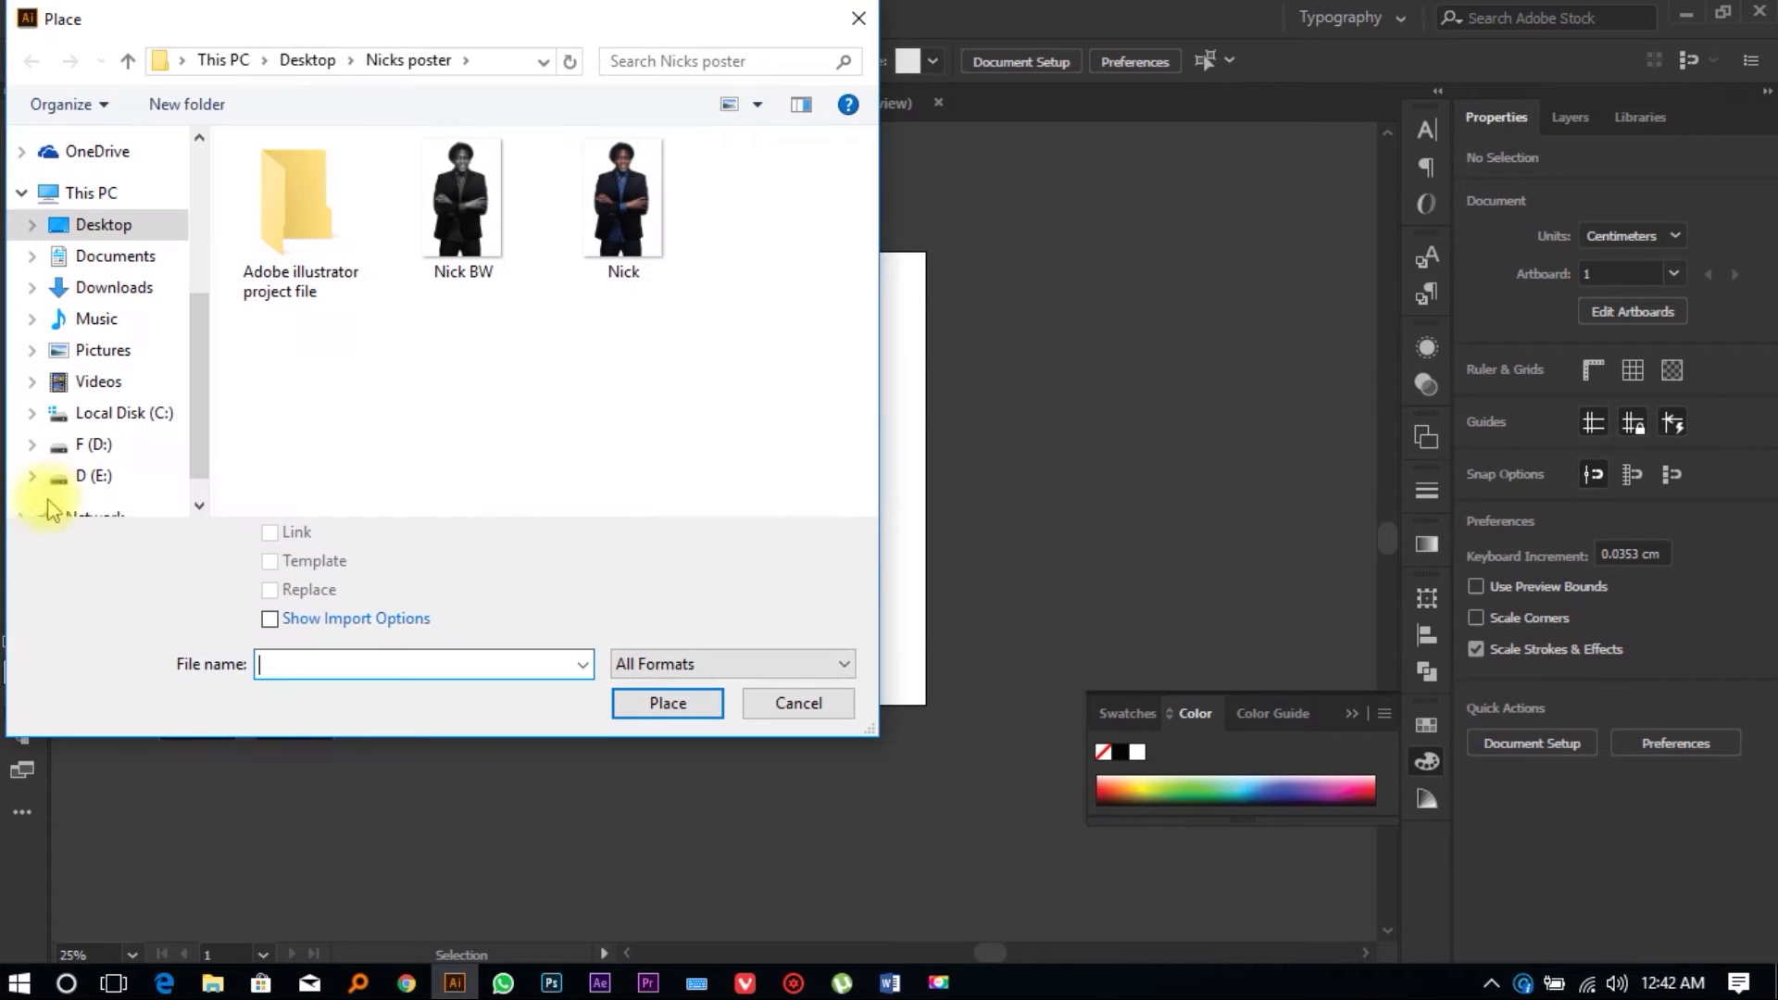
click(483, 200)
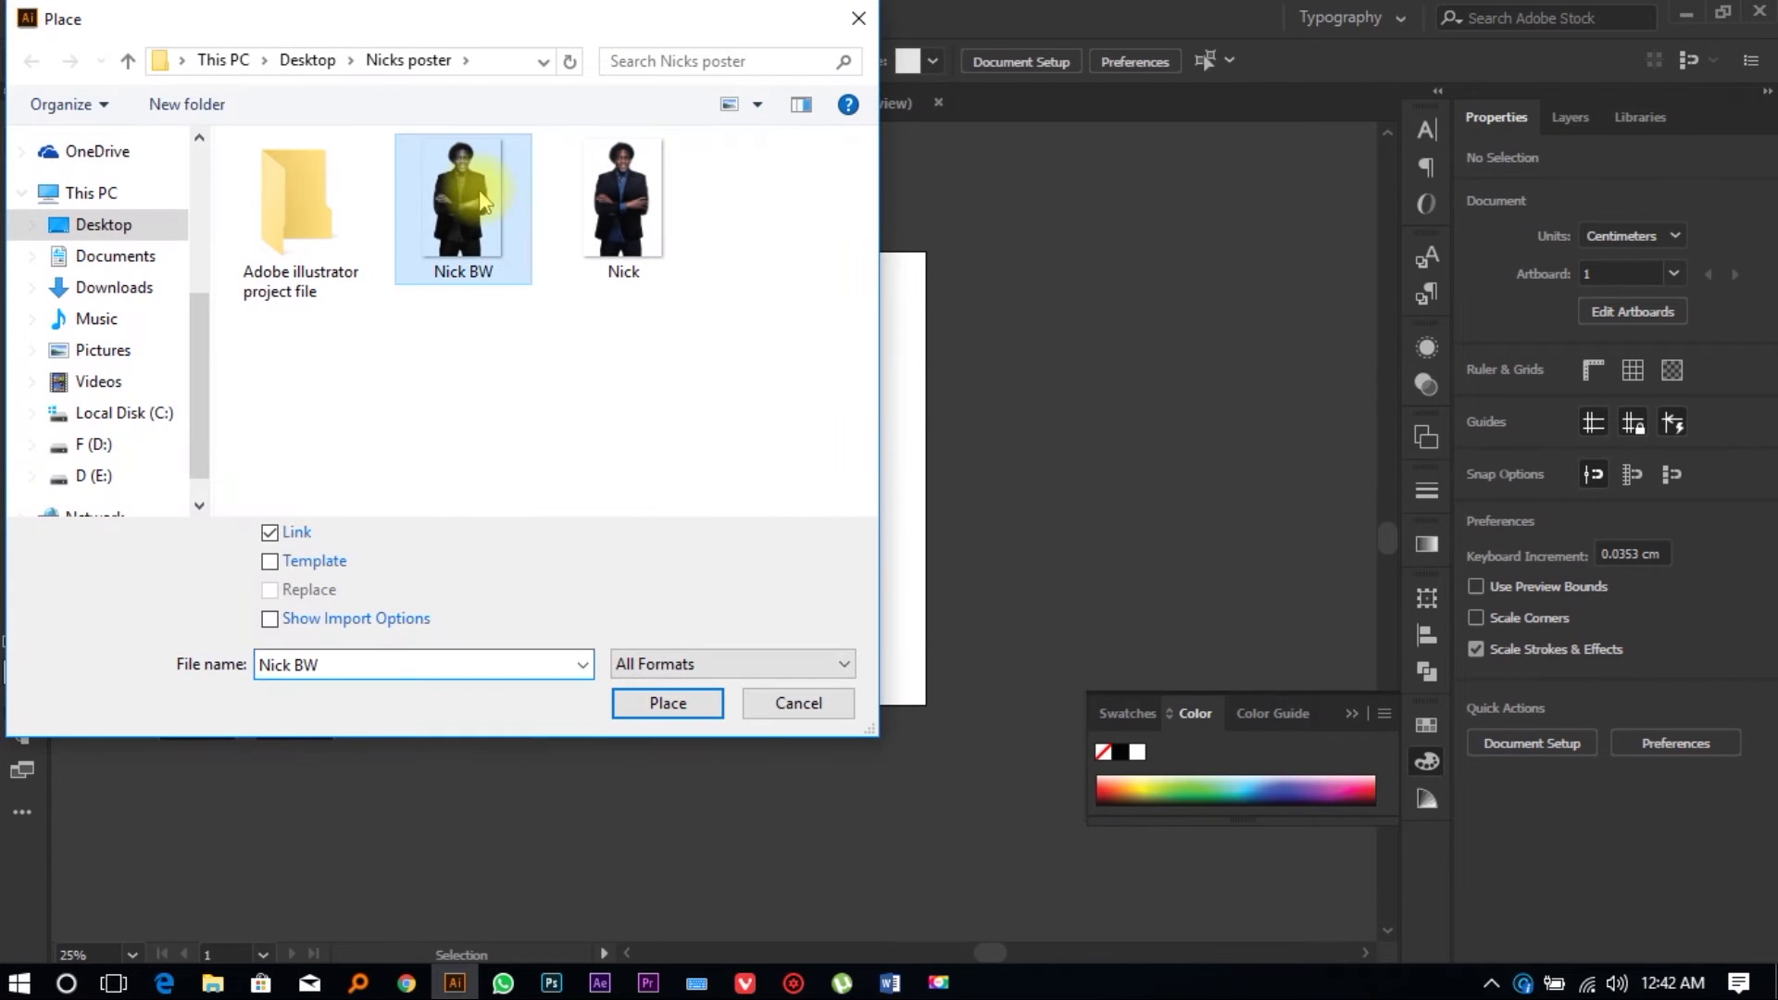
click(664, 709)
drag(609, 256, 953, 734)
drag(884, 412, 891, 456)
key(ctrl+z)
scroll(1034, 458, down, 1)
click(856, 459)
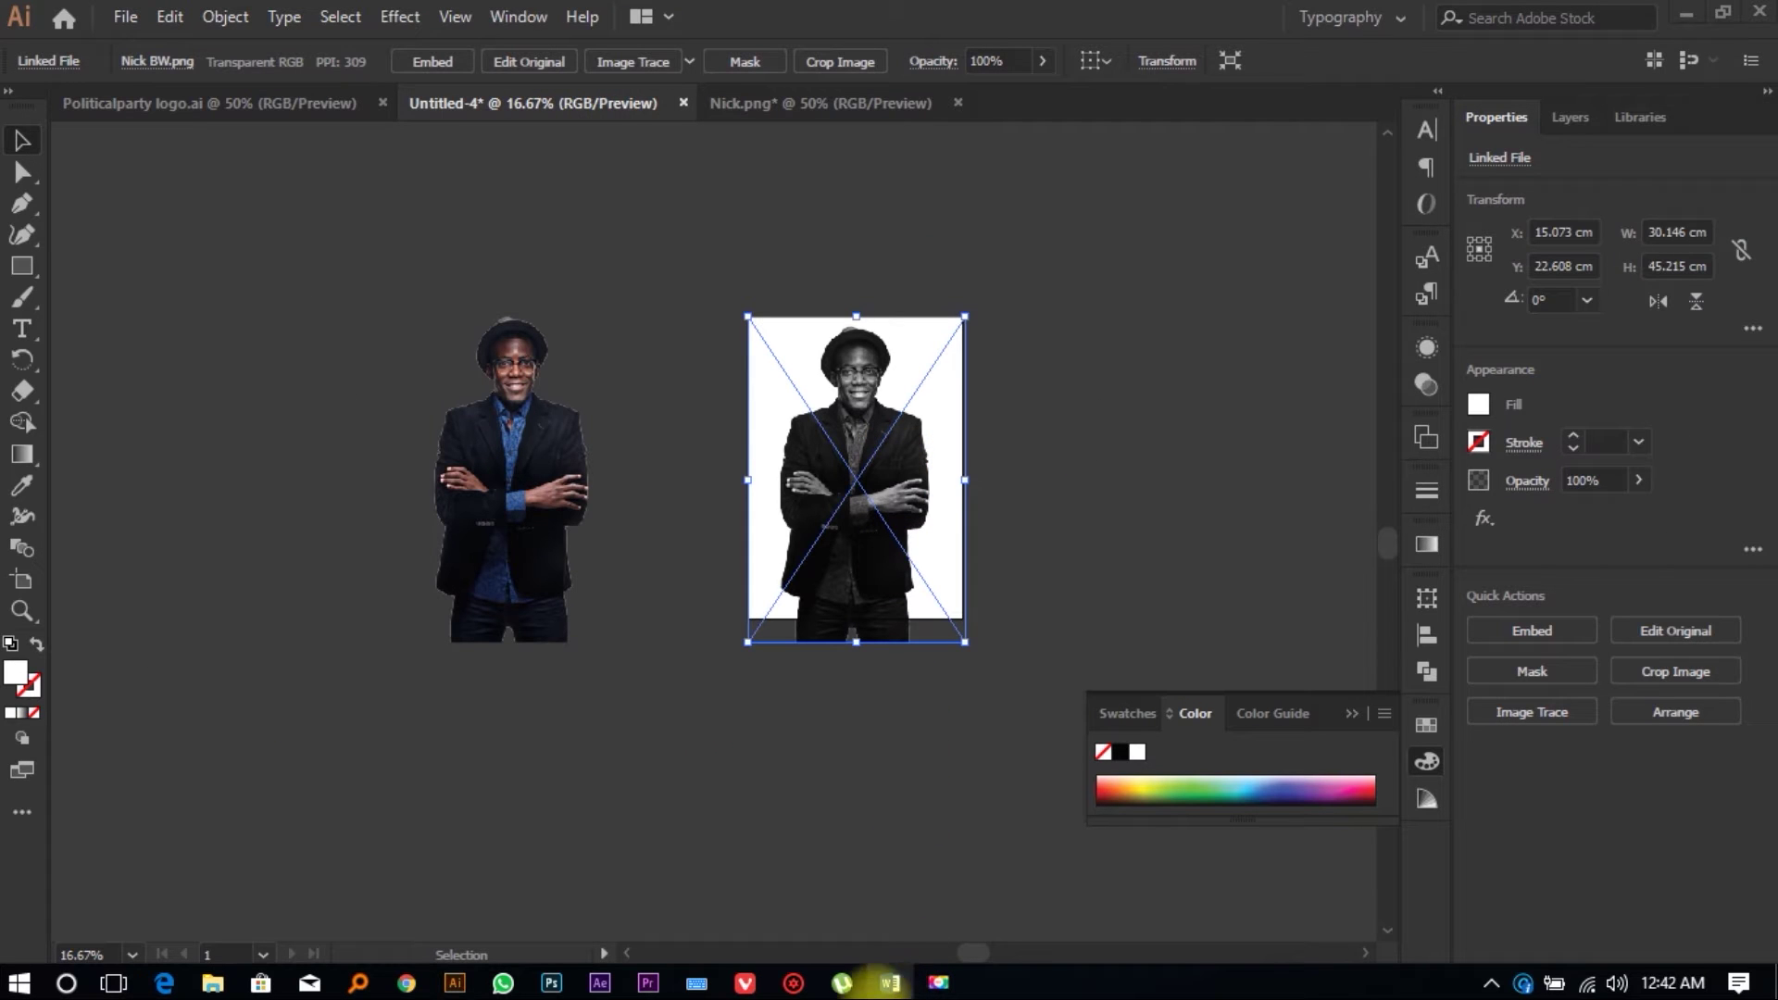
Step: Switch to the client's brief in Word and copy the two colour codes F7991C, 5F0421
click(889, 982)
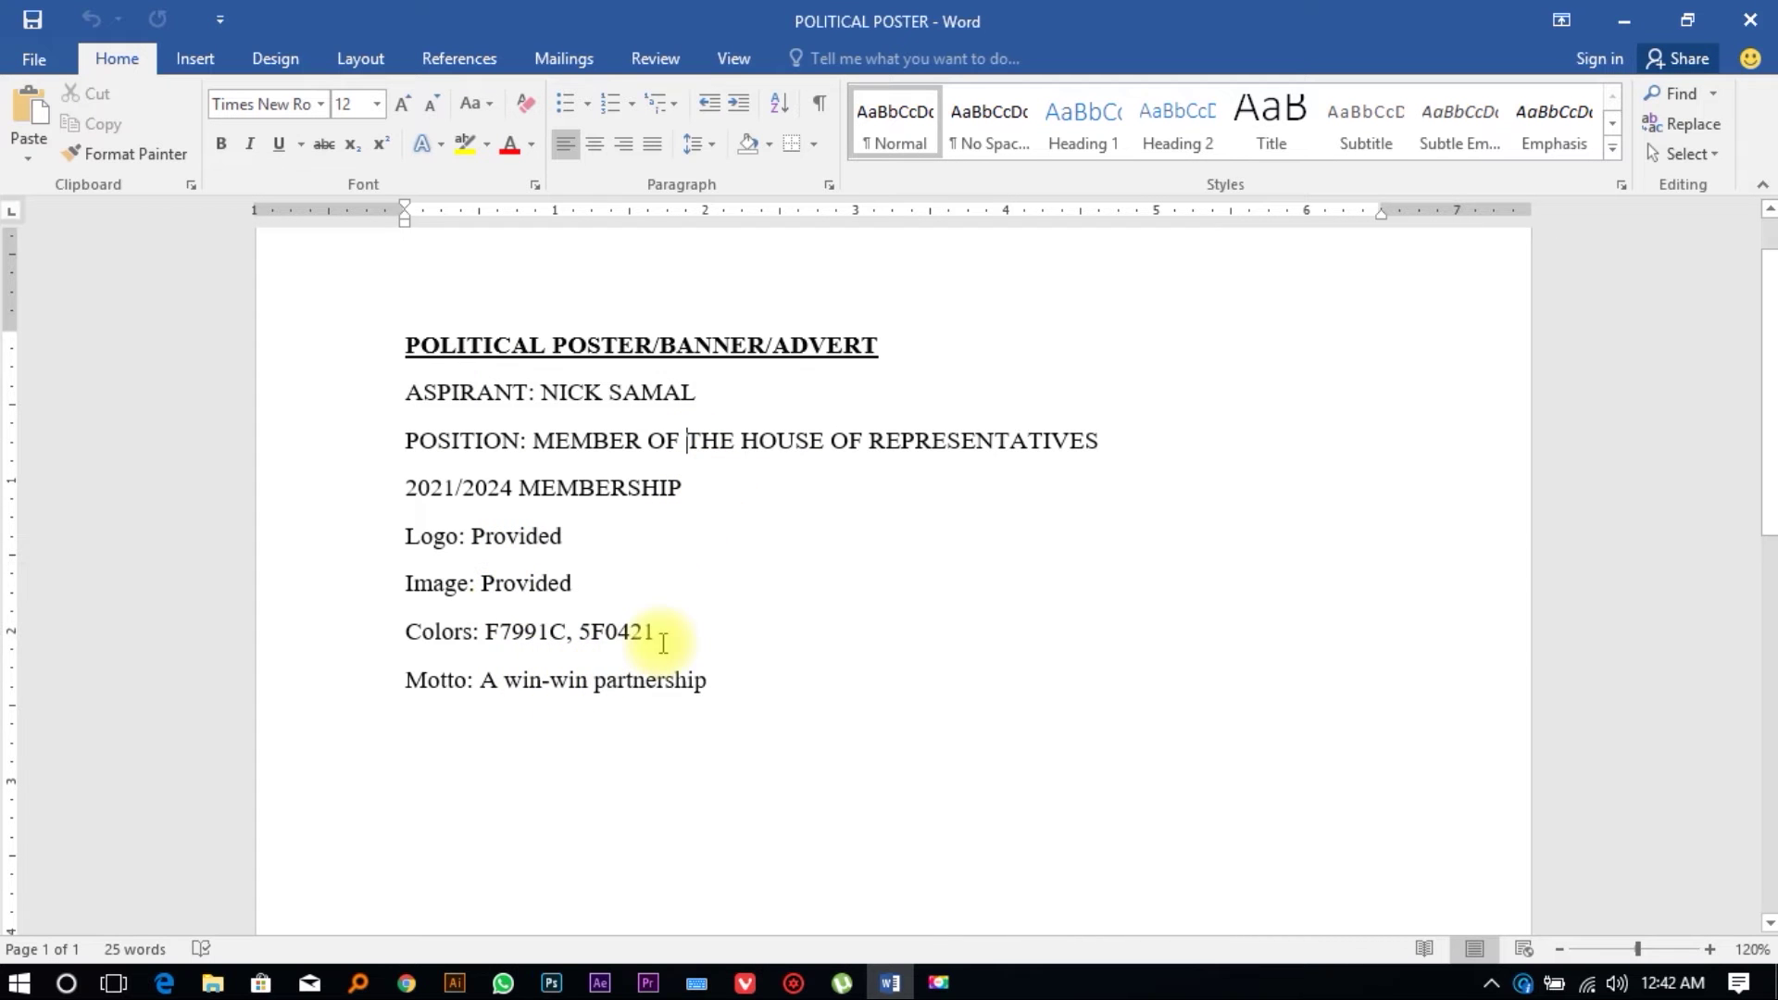
scroll(600, 656, up, 3)
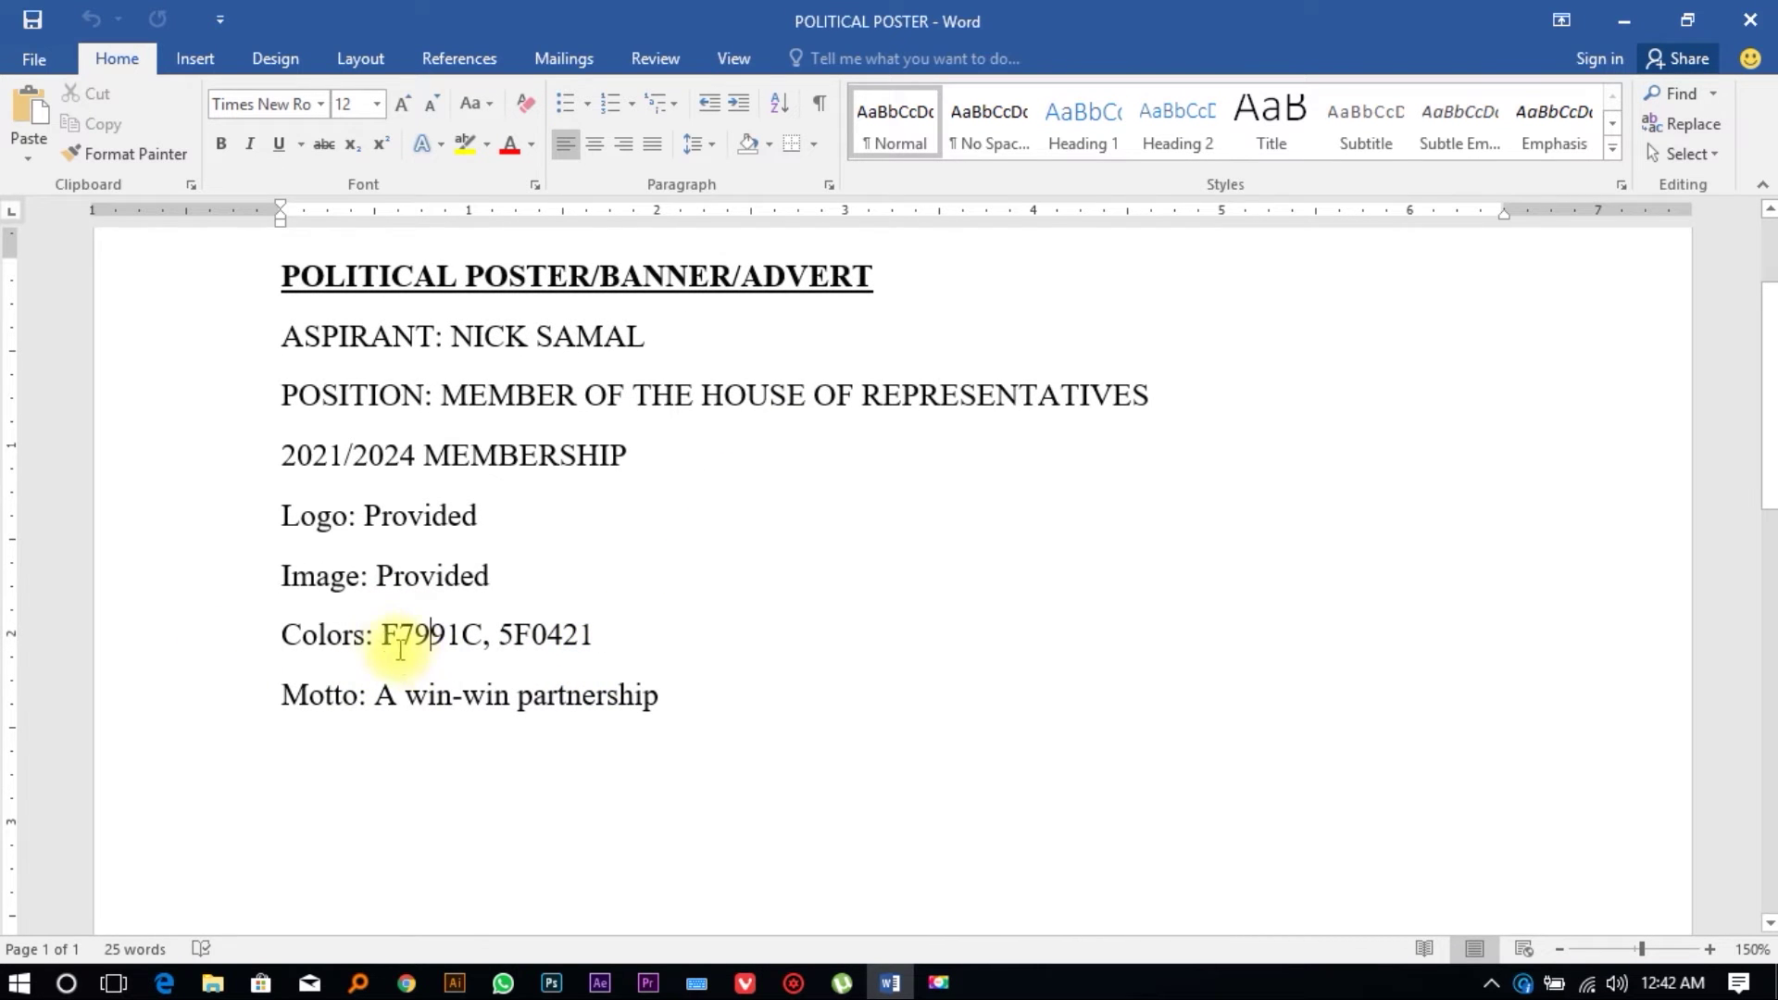
drag(498, 639, 597, 637)
key(ctrl+c)
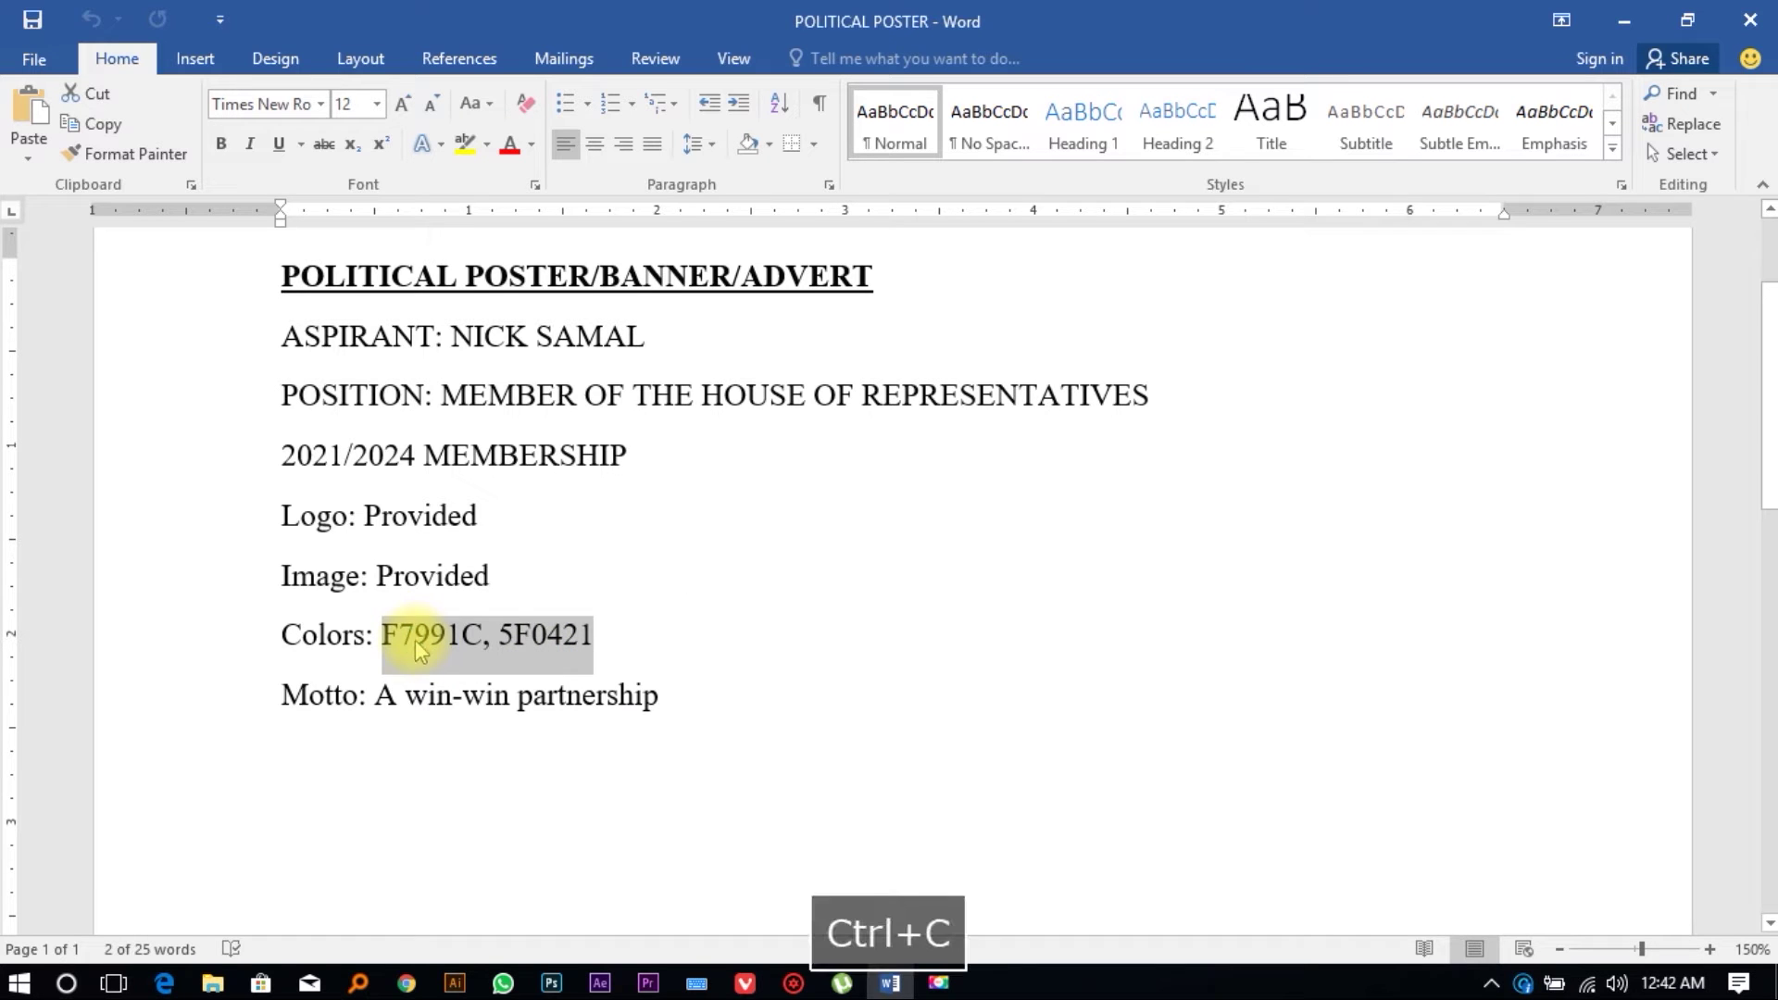
Step: Return to Illustrator, paste the colour codes as text up and left of the colour cut-out, and enlarge them to about 150 pt
click(455, 983)
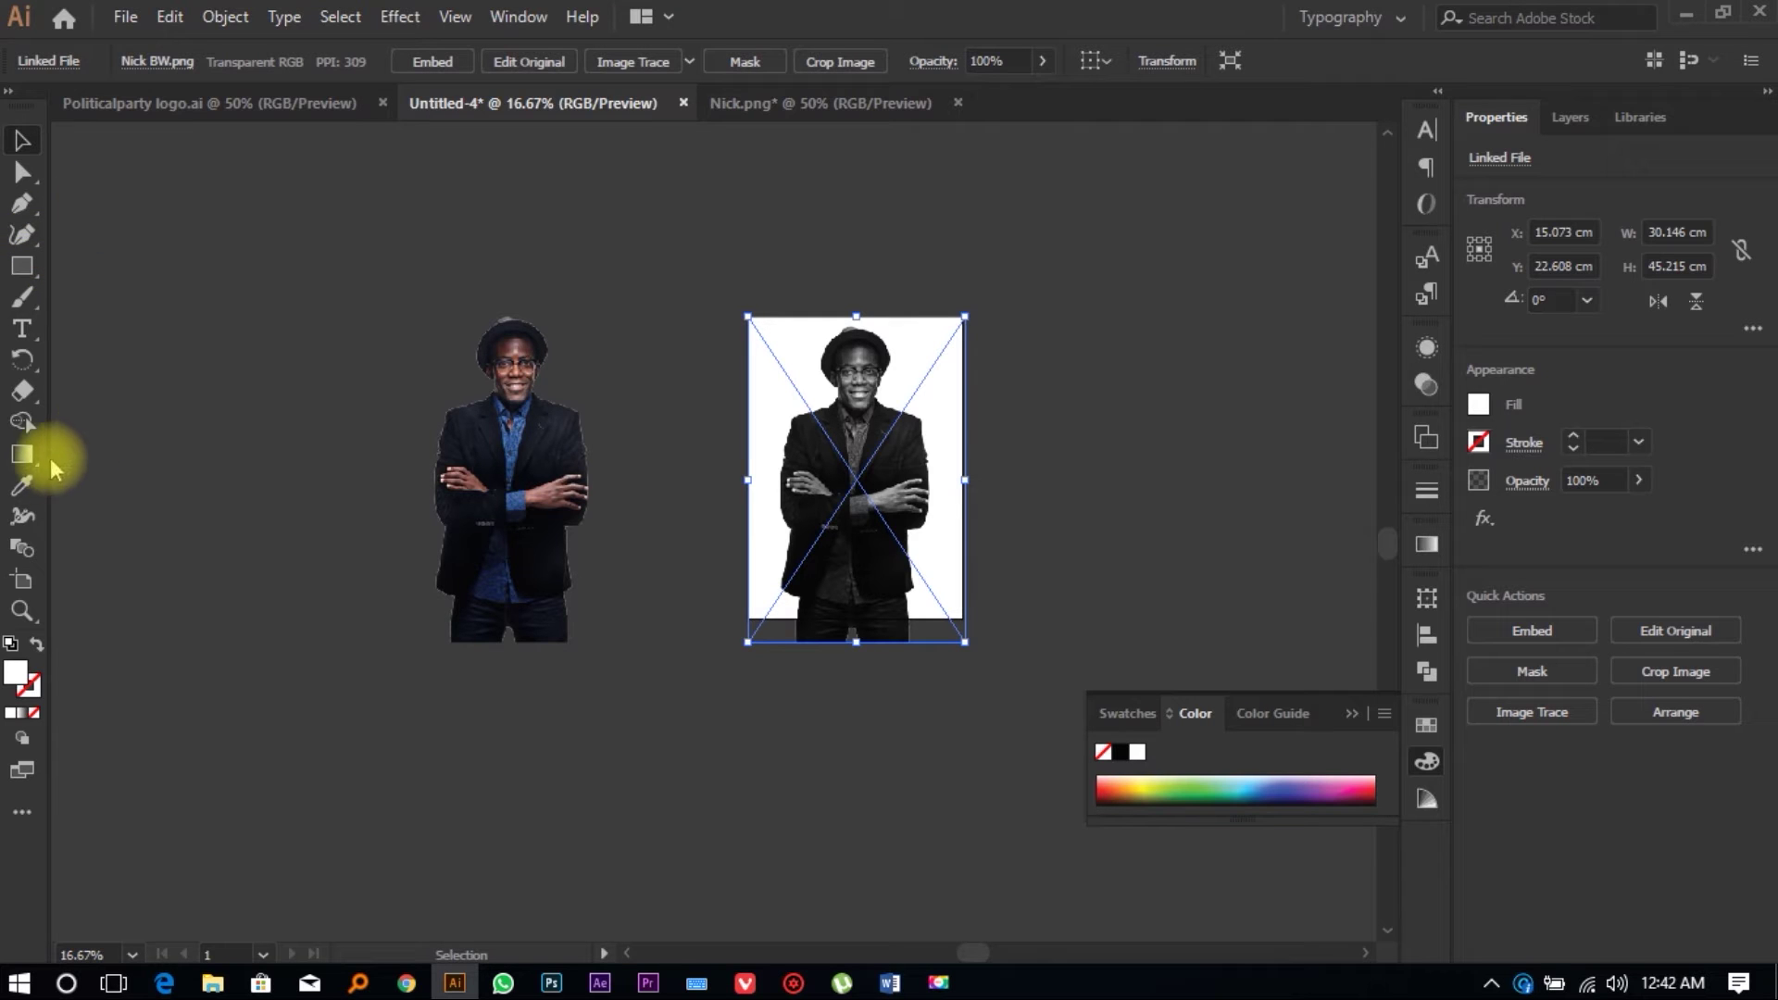
click(33, 328)
click(153, 242)
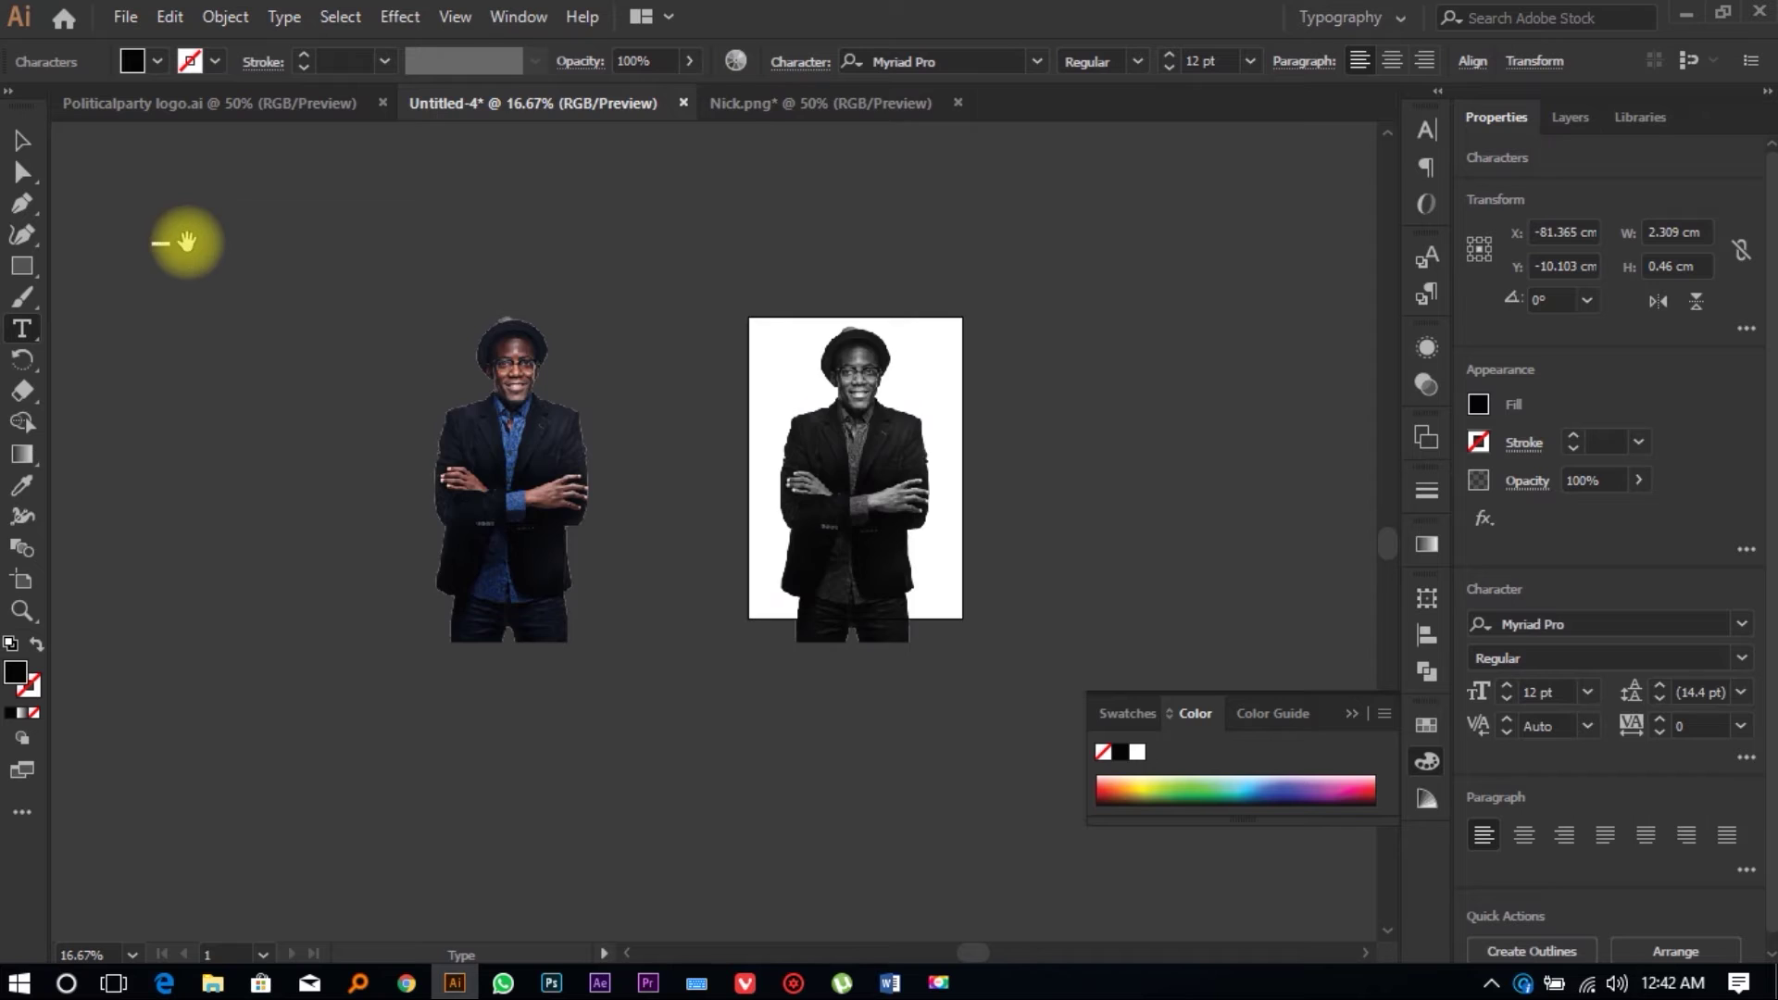
key(ctrl+equal)
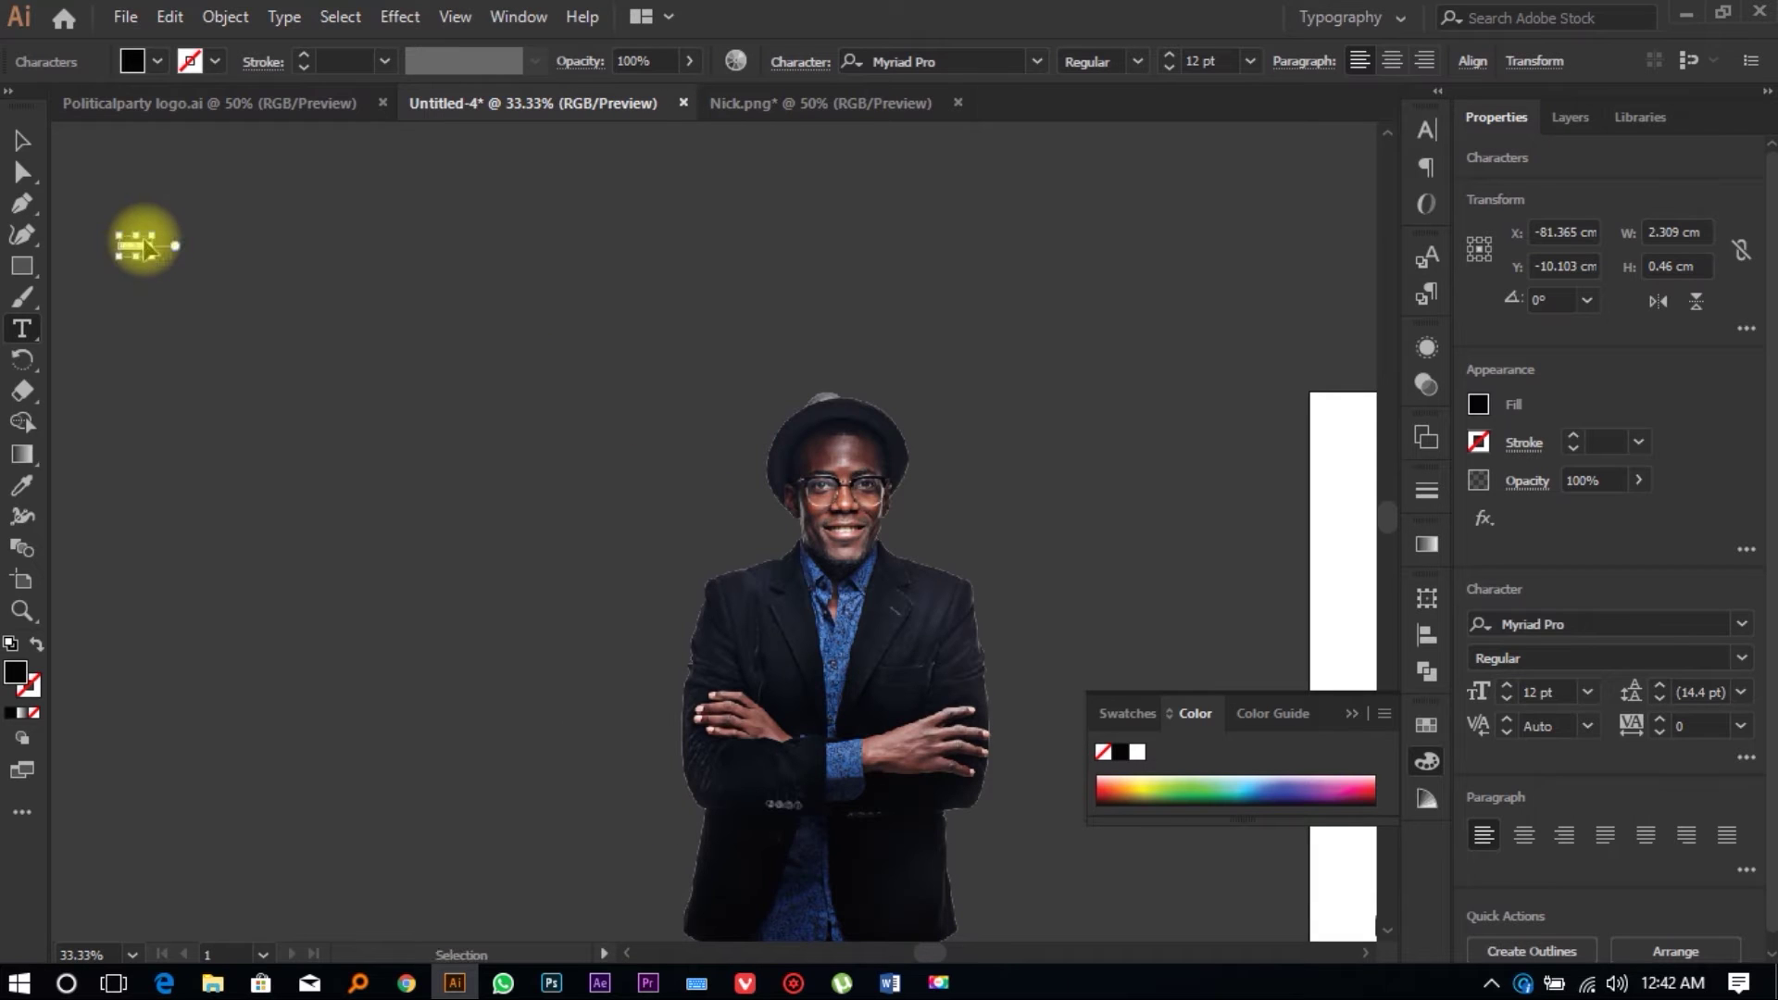
key(ctrl+v)
click(22, 139)
drag(166, 259, 536, 250)
Step: Draw a black square about 13 cm on each side, below and to the left of the colour codes
key(ctrl+minus)
click(22, 265)
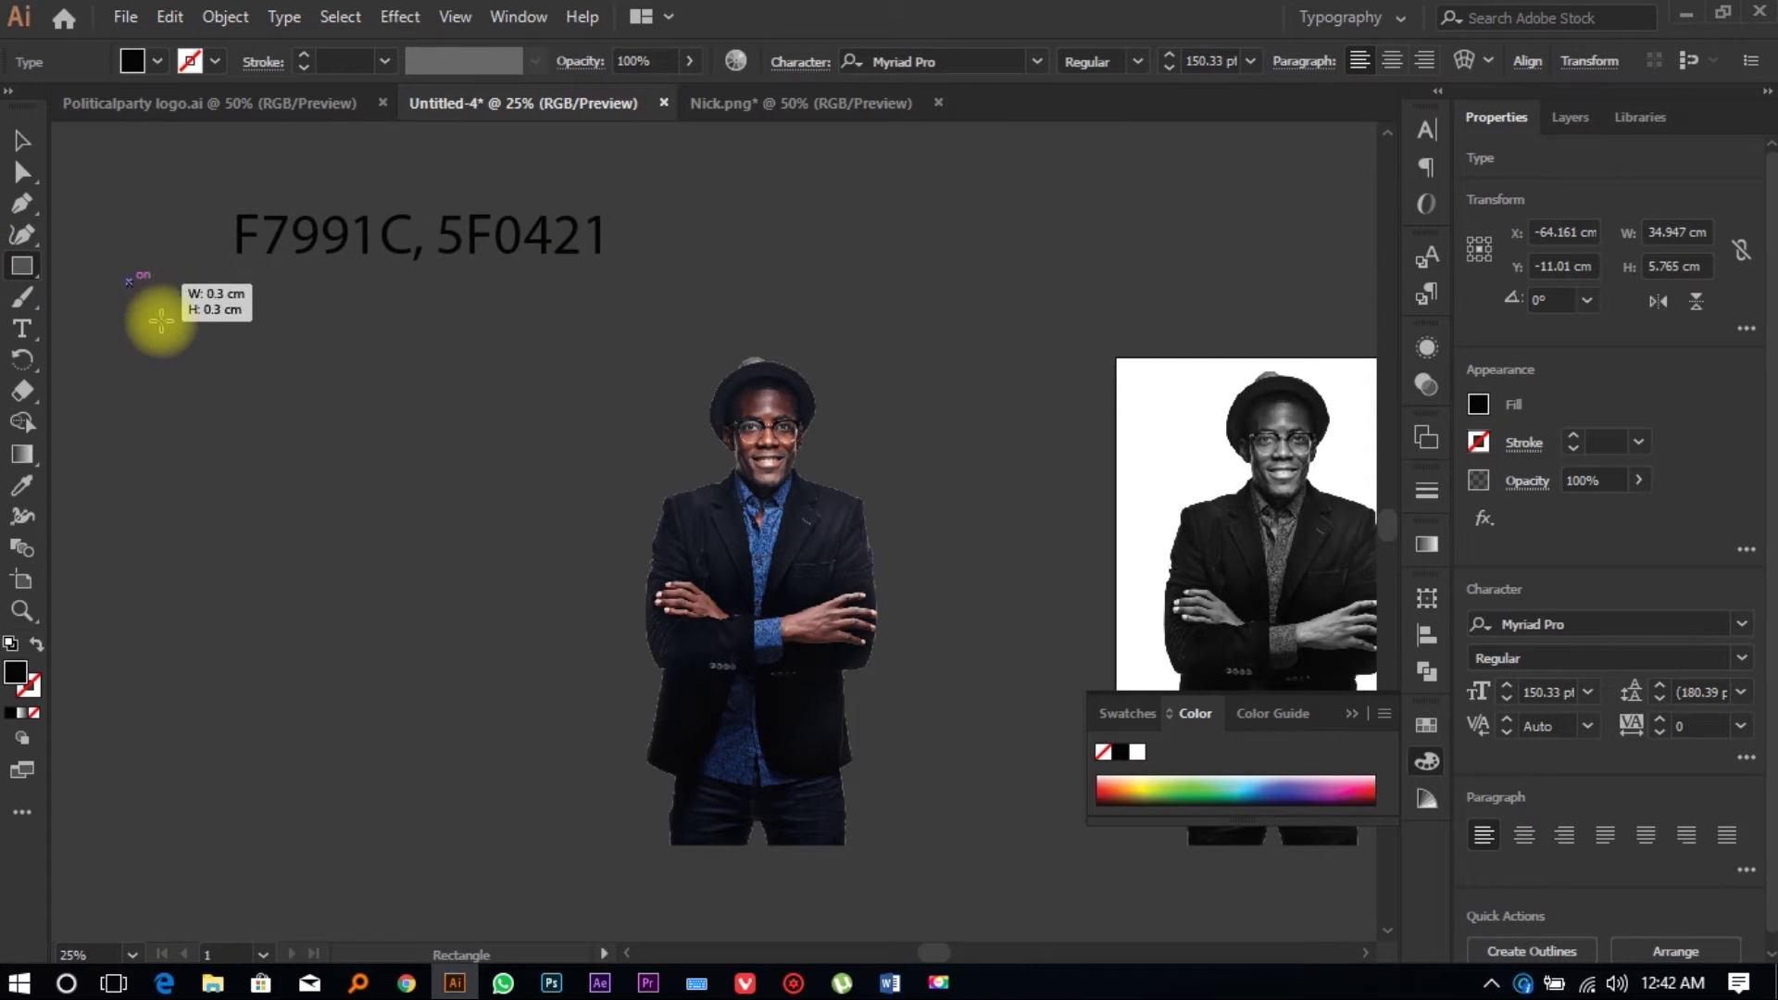
drag(128, 280, 267, 420)
key(t)
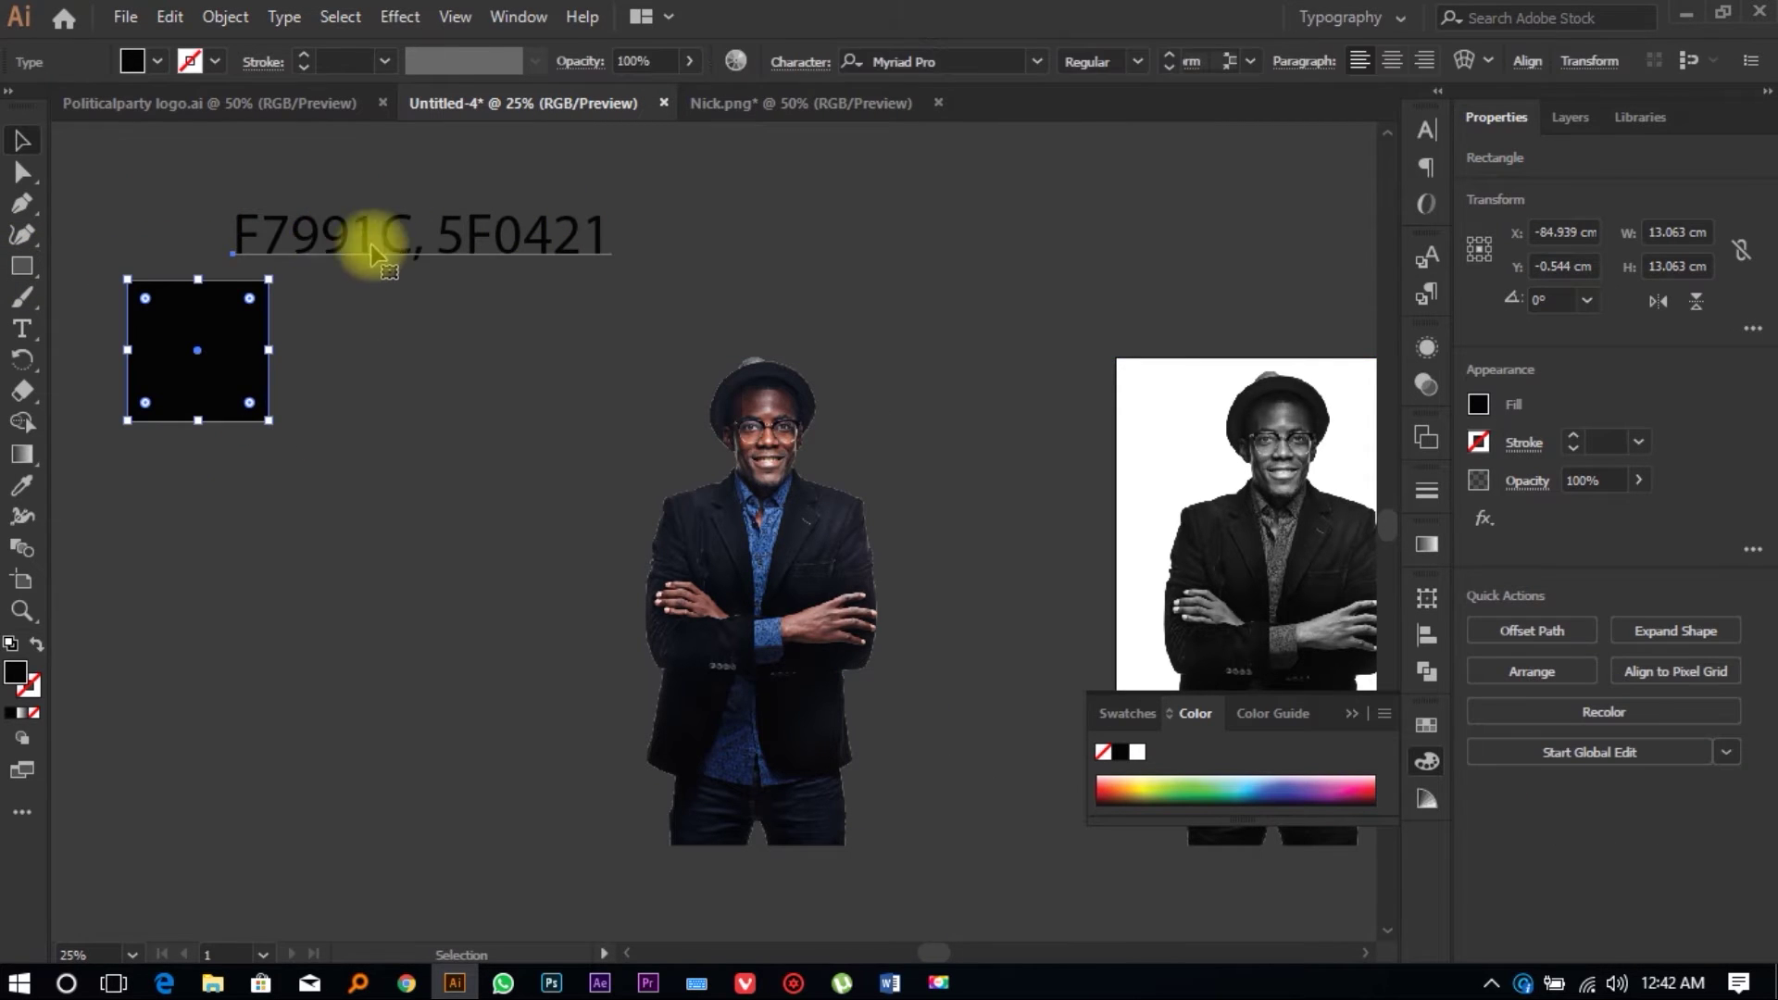
Step: Copy the code F7991C from the colour text and apply it as the black square's fill, shifting the square slightly down and left
click(412, 242)
drag(407, 235, 243, 229)
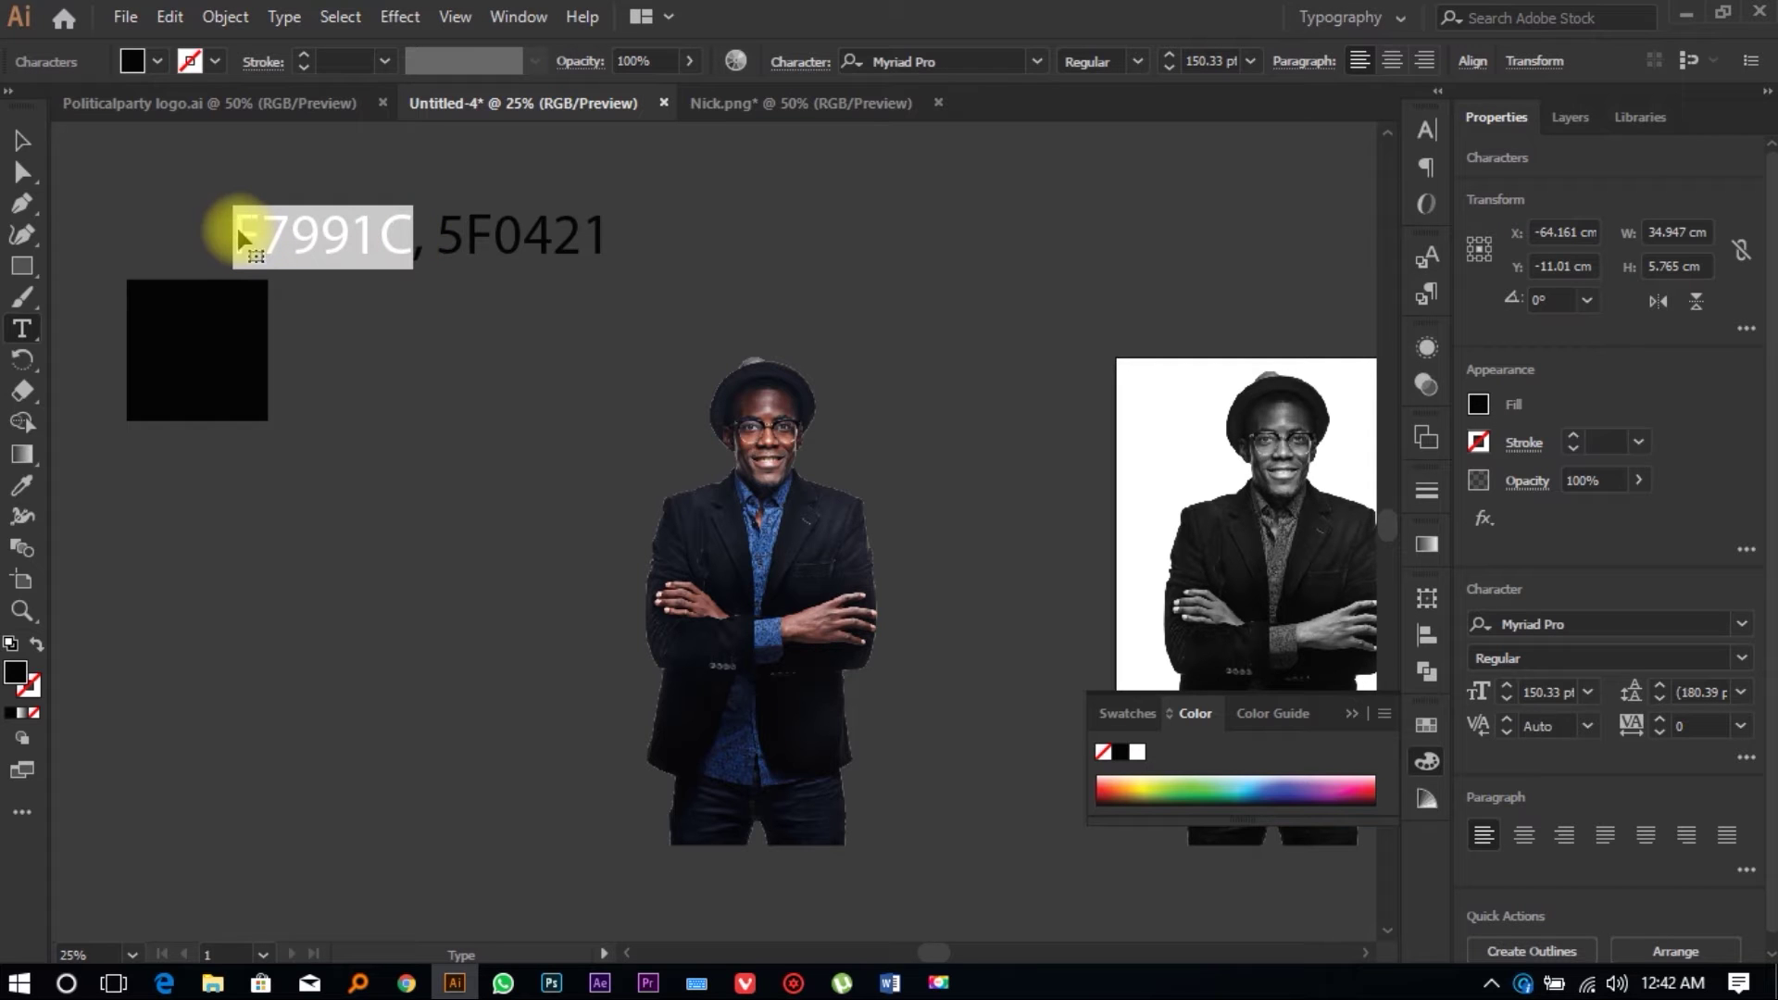
key(ctrl+c)
click(22, 140)
drag(216, 328, 196, 379)
double_click(28, 680)
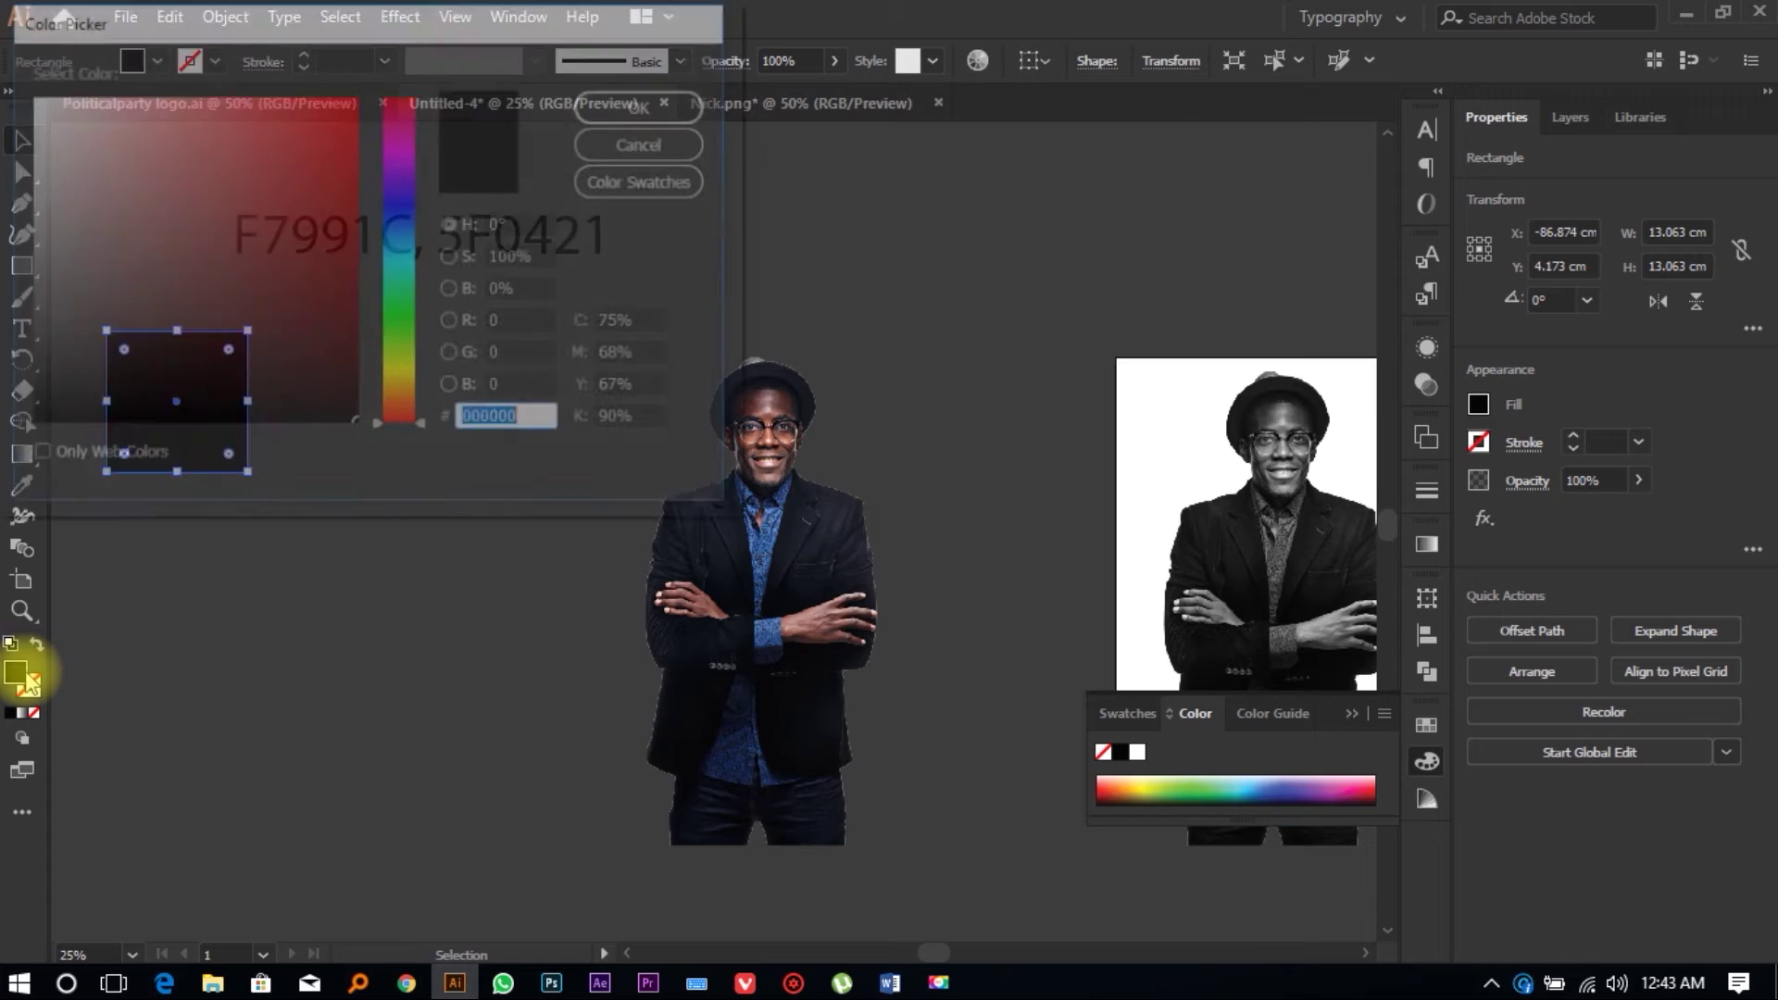
drag(528, 423, 456, 412)
key(ctrl+v)
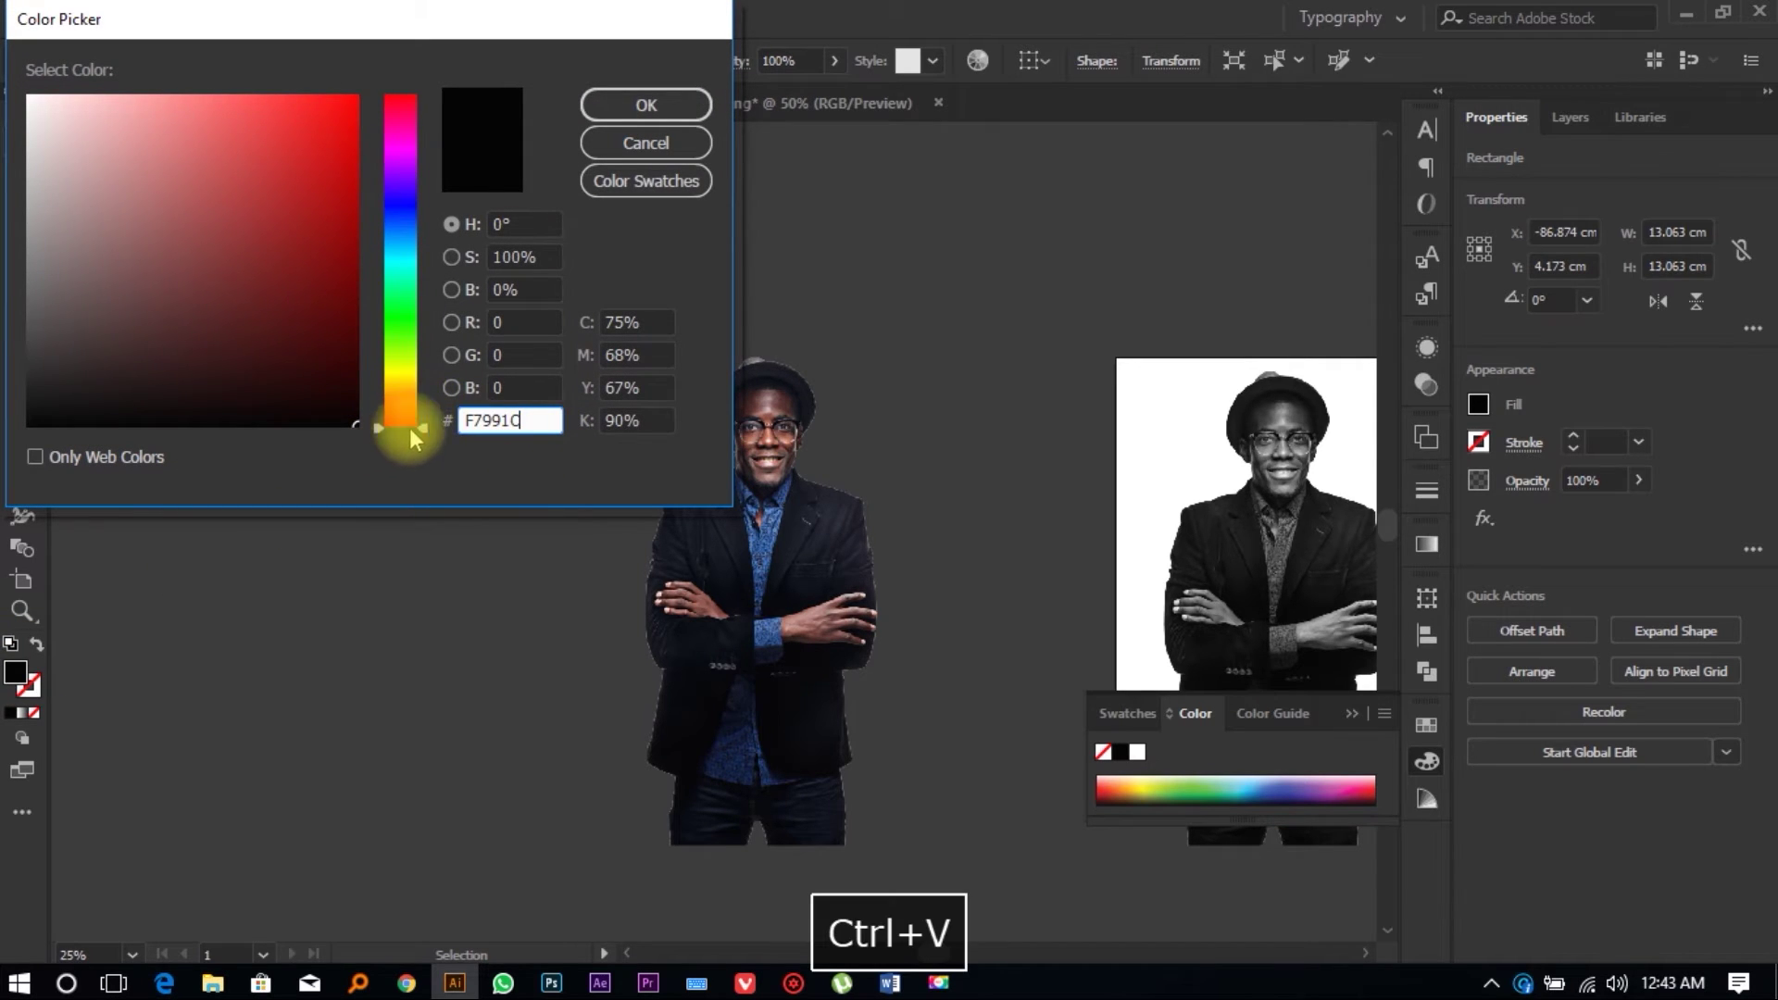
click(680, 113)
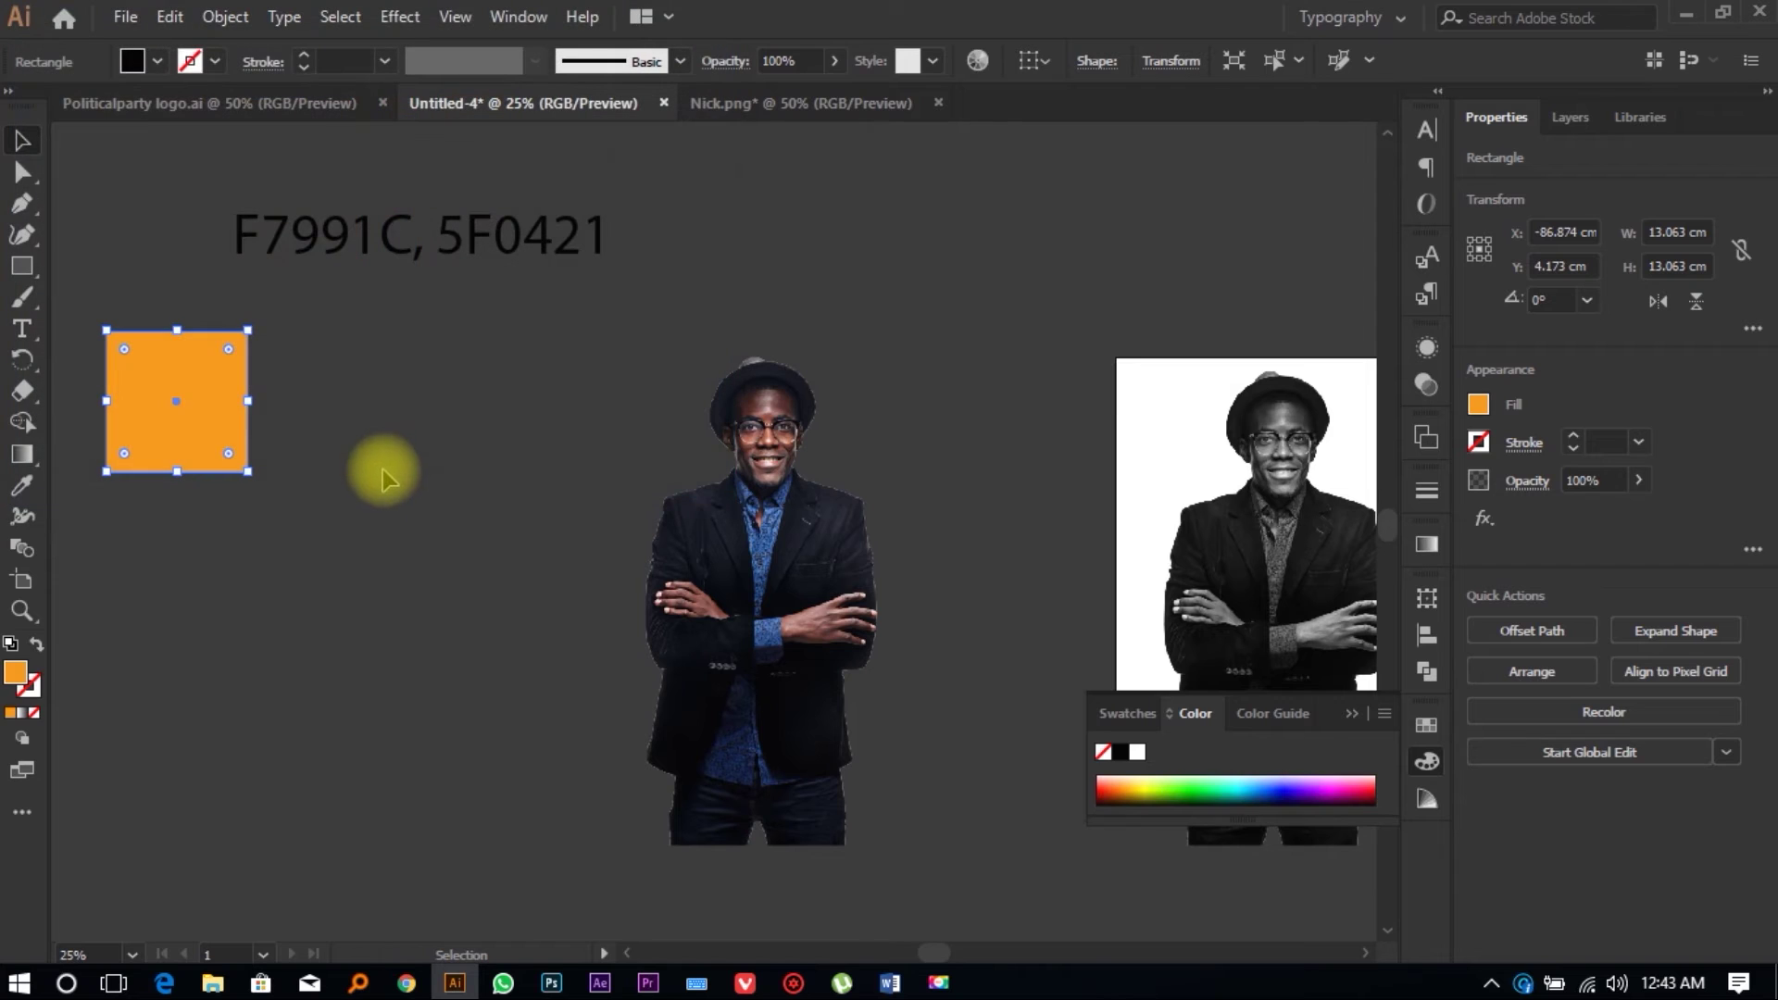
click(356, 426)
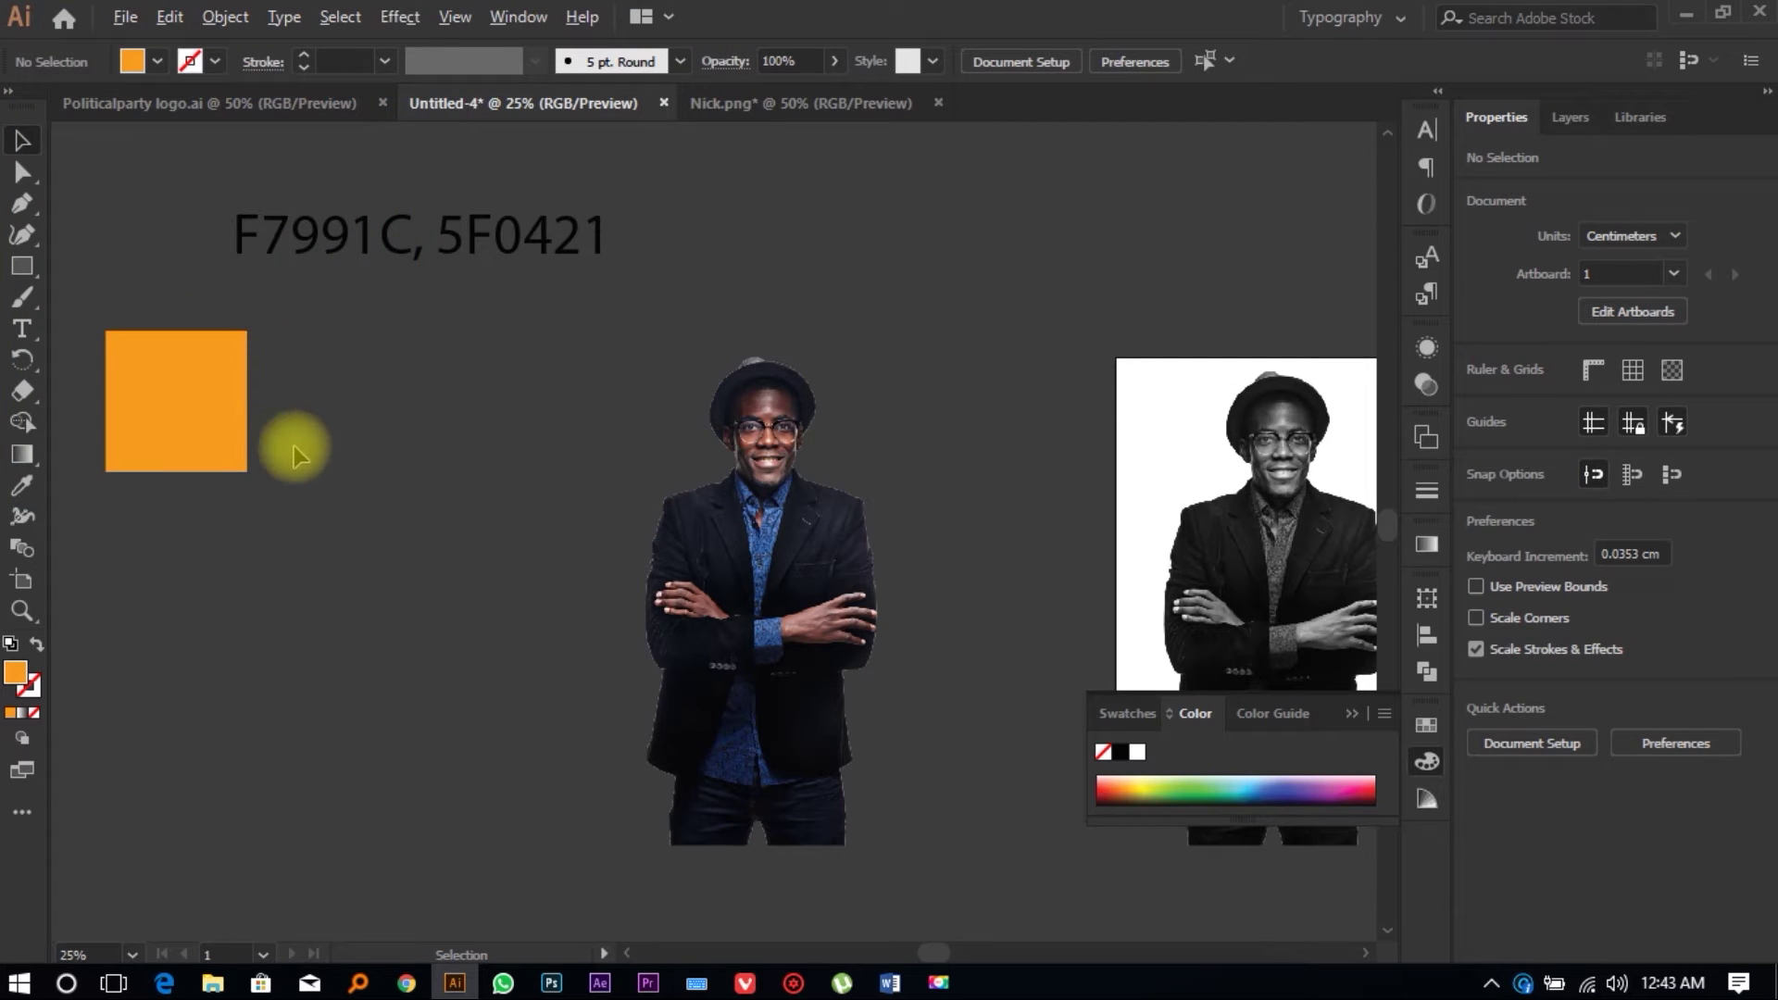
Step: Duplicate the orange square to its right and fill the copy with the second colour code, 5F0421
click(198, 396)
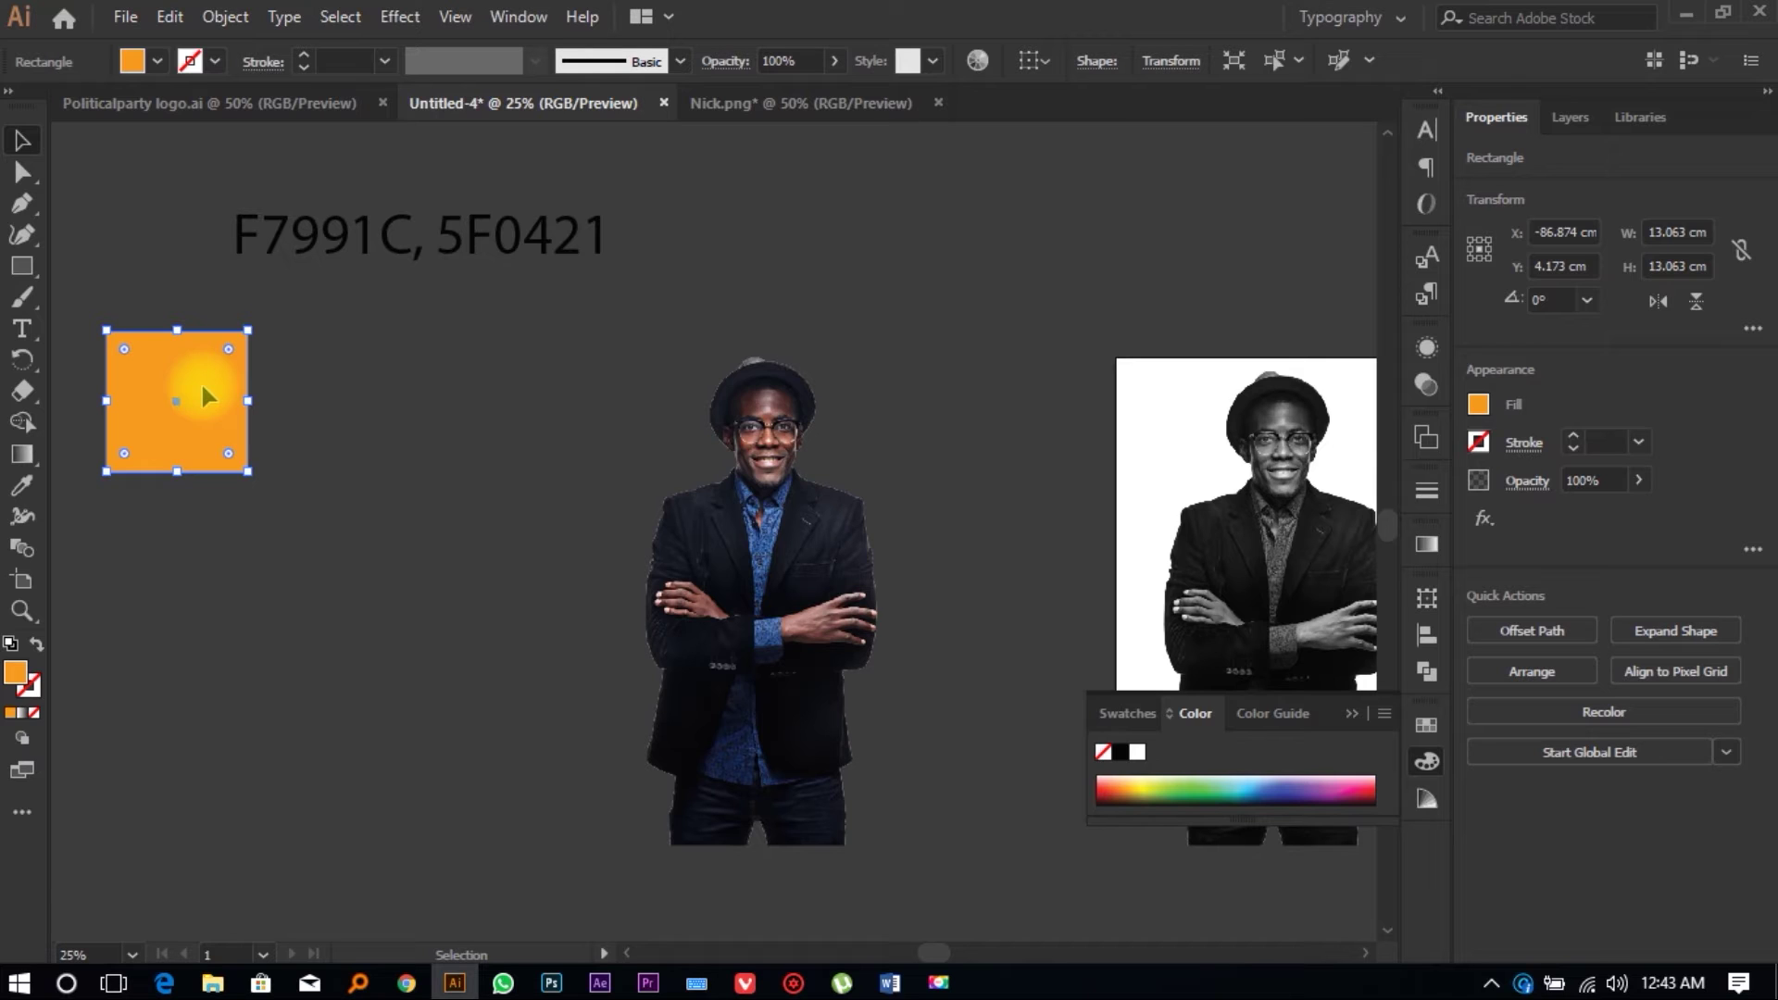
drag(203, 387, 399, 388)
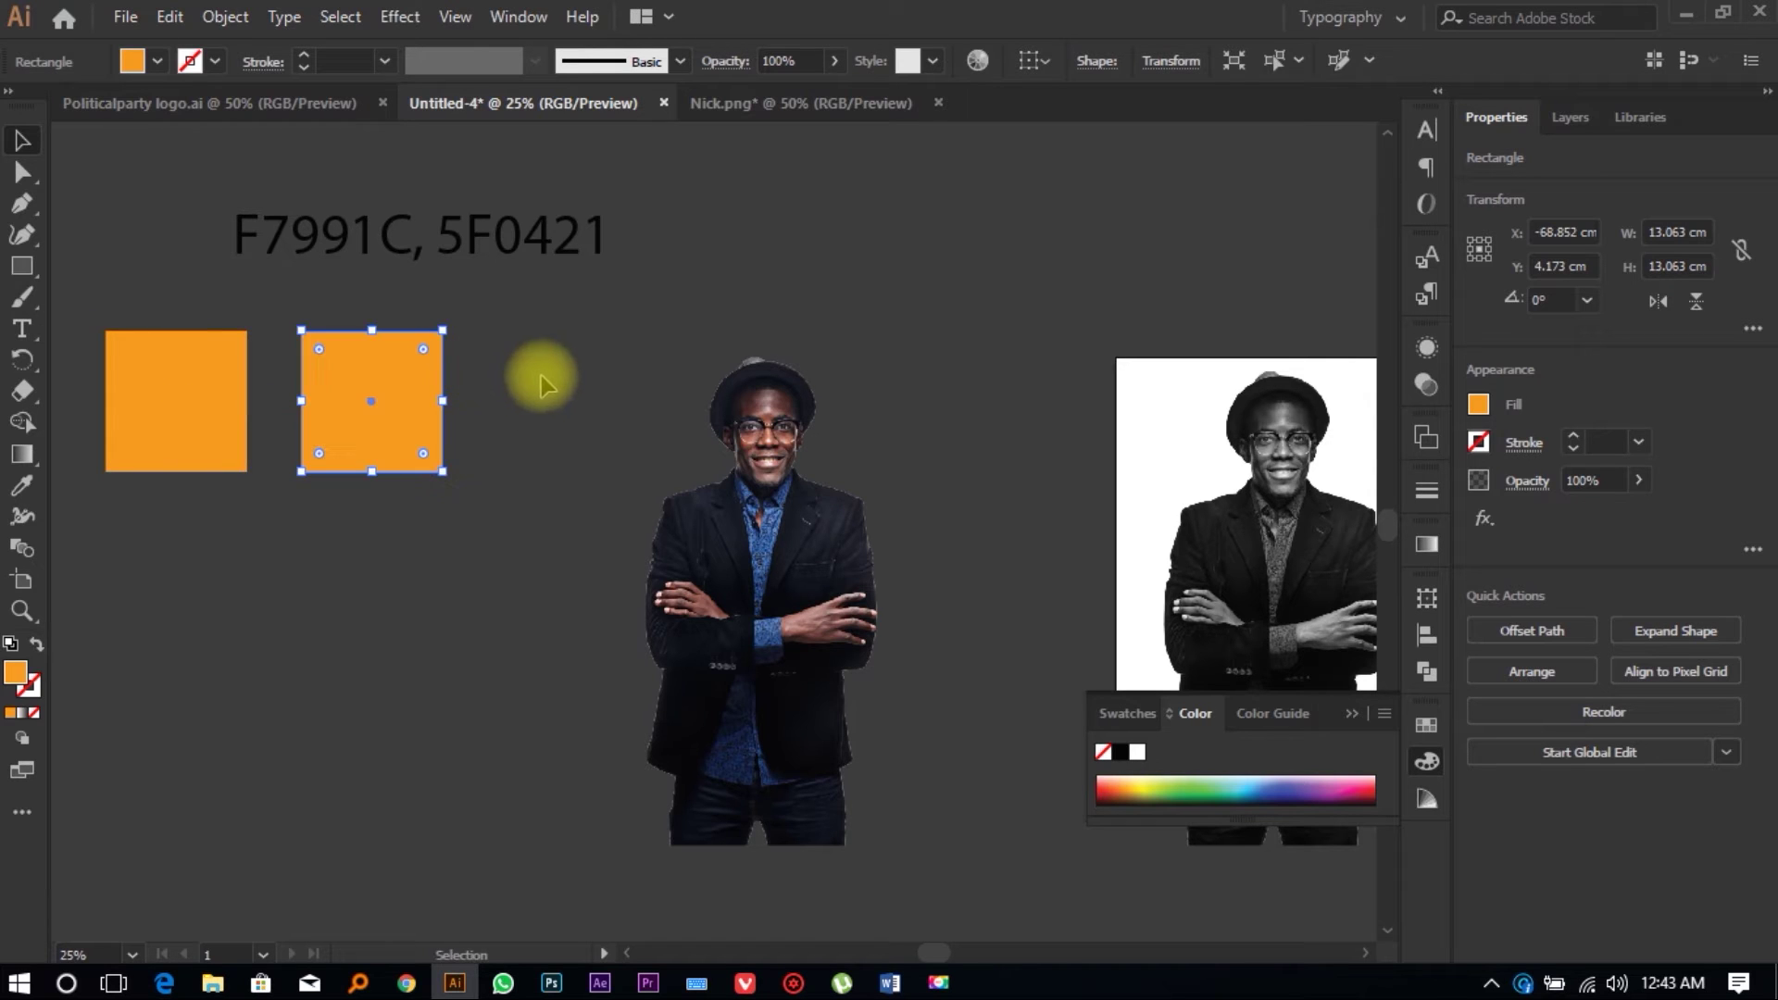
double_click(484, 238)
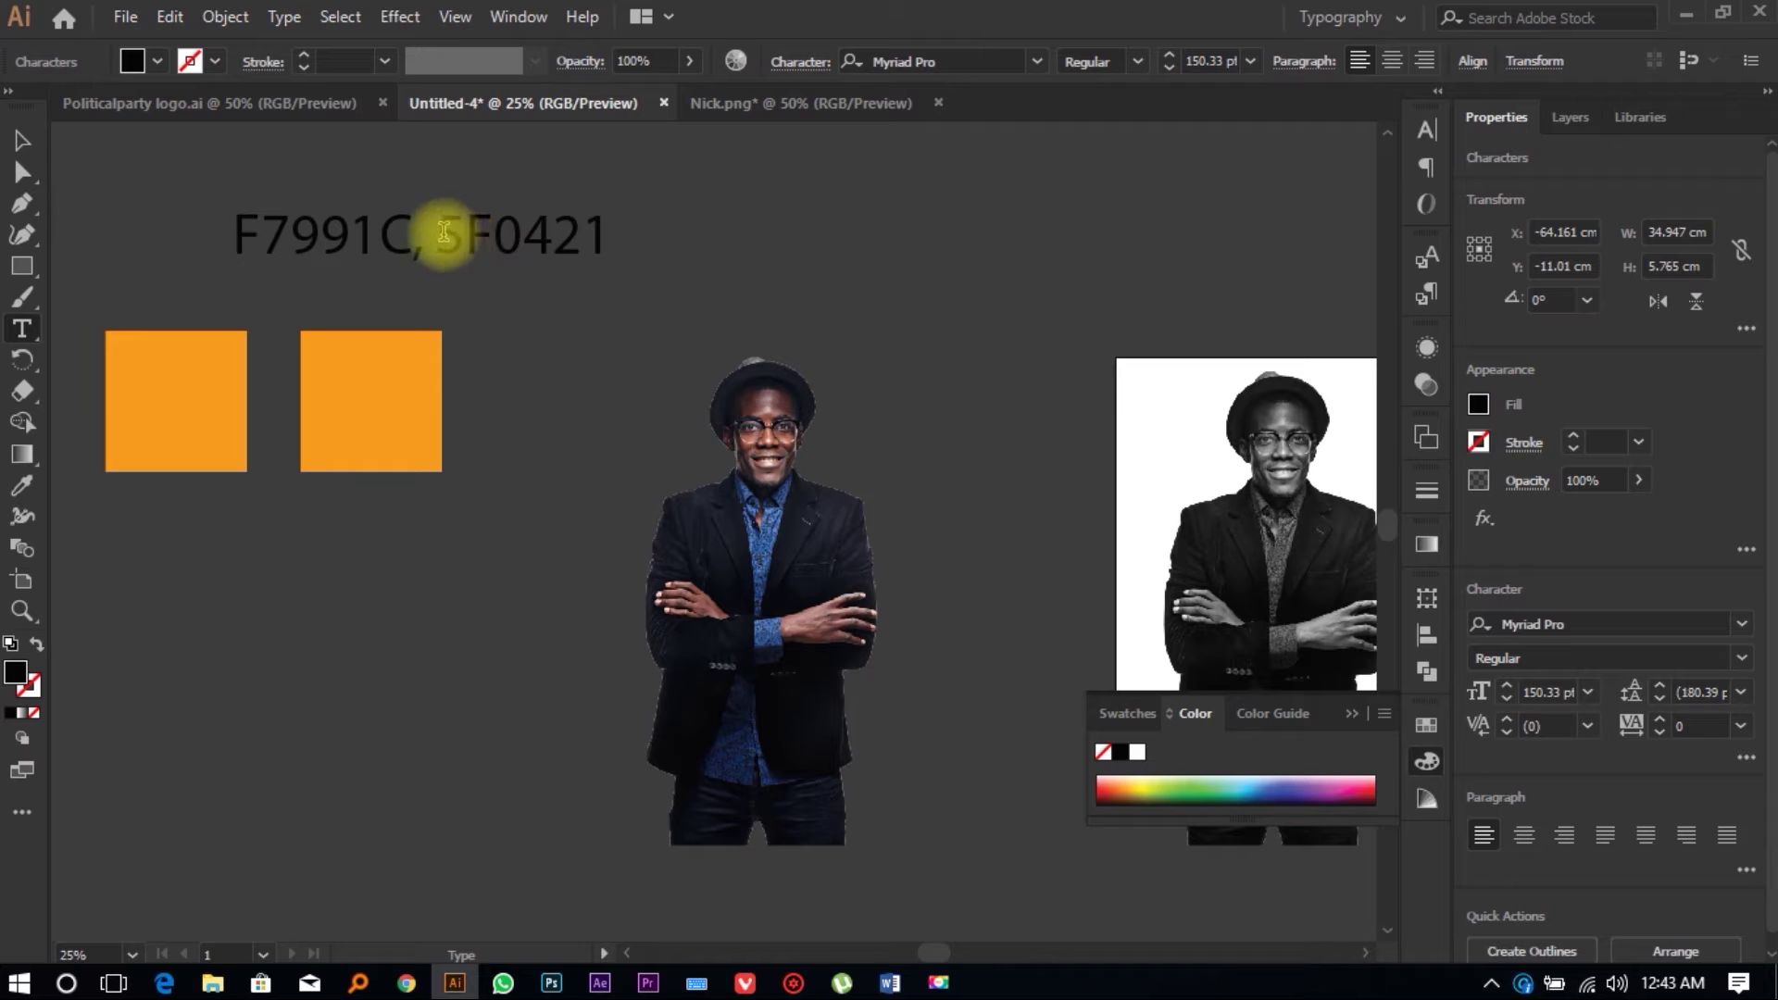
drag(448, 230, 709, 228)
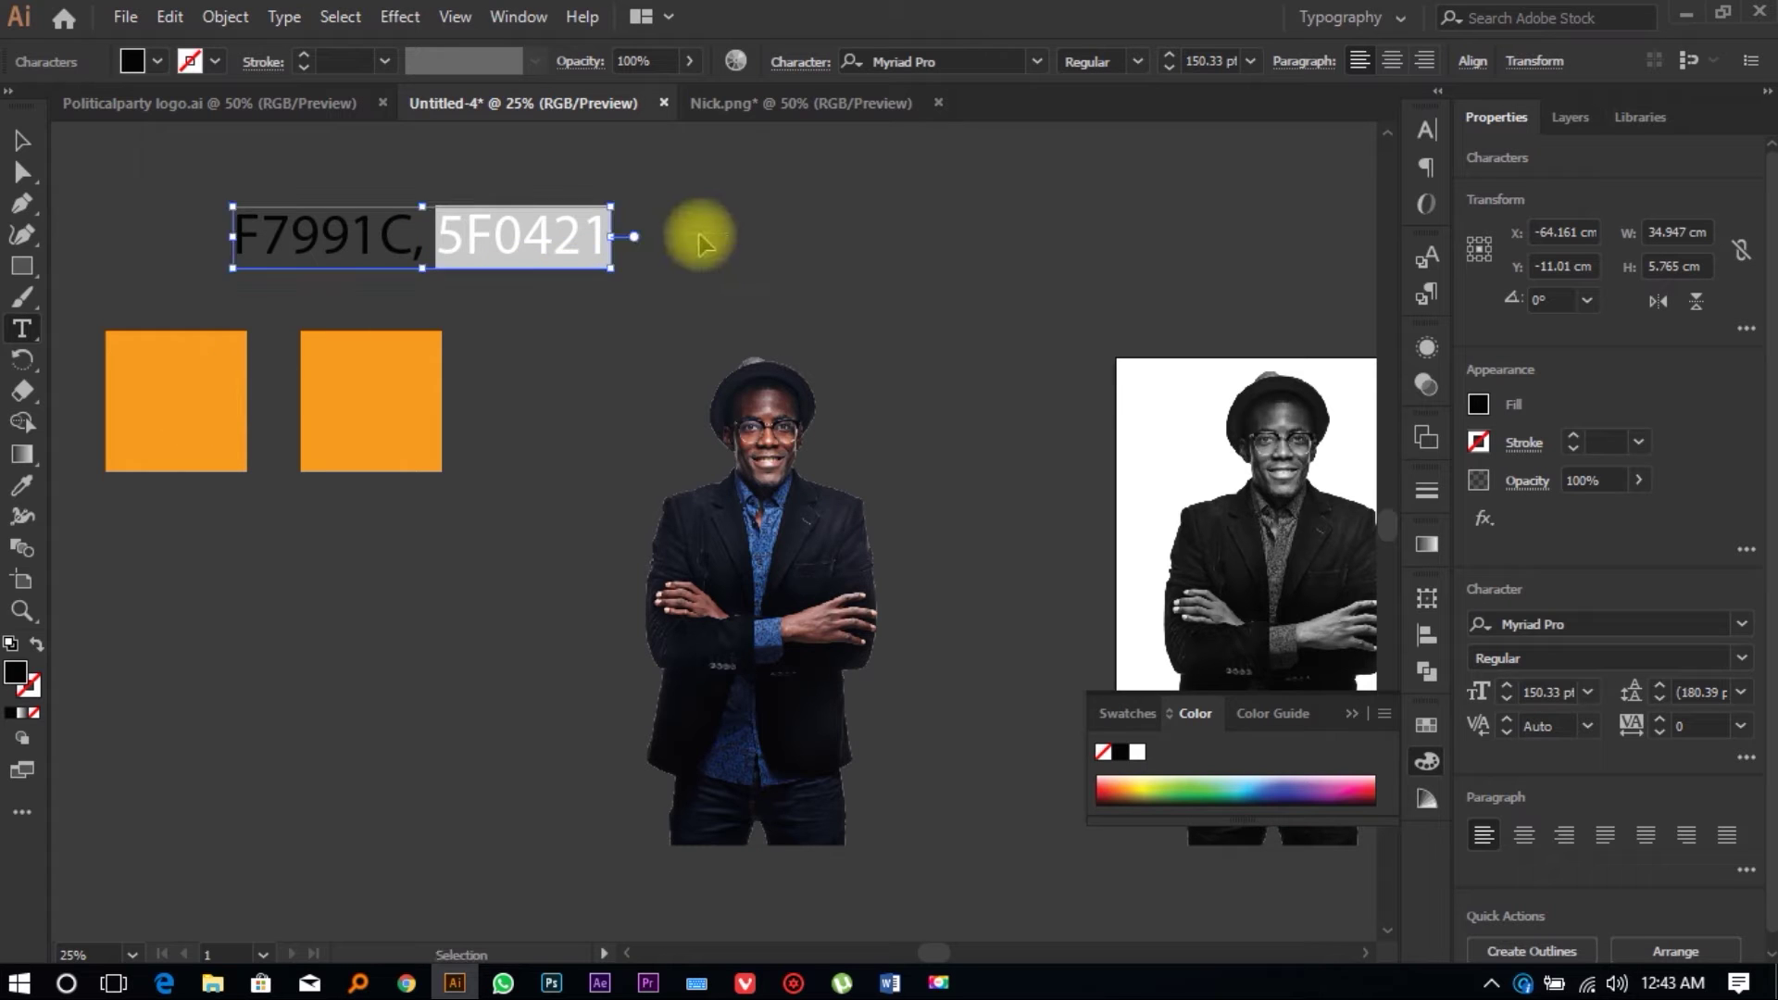
key(ctrl+c)
click(22, 140)
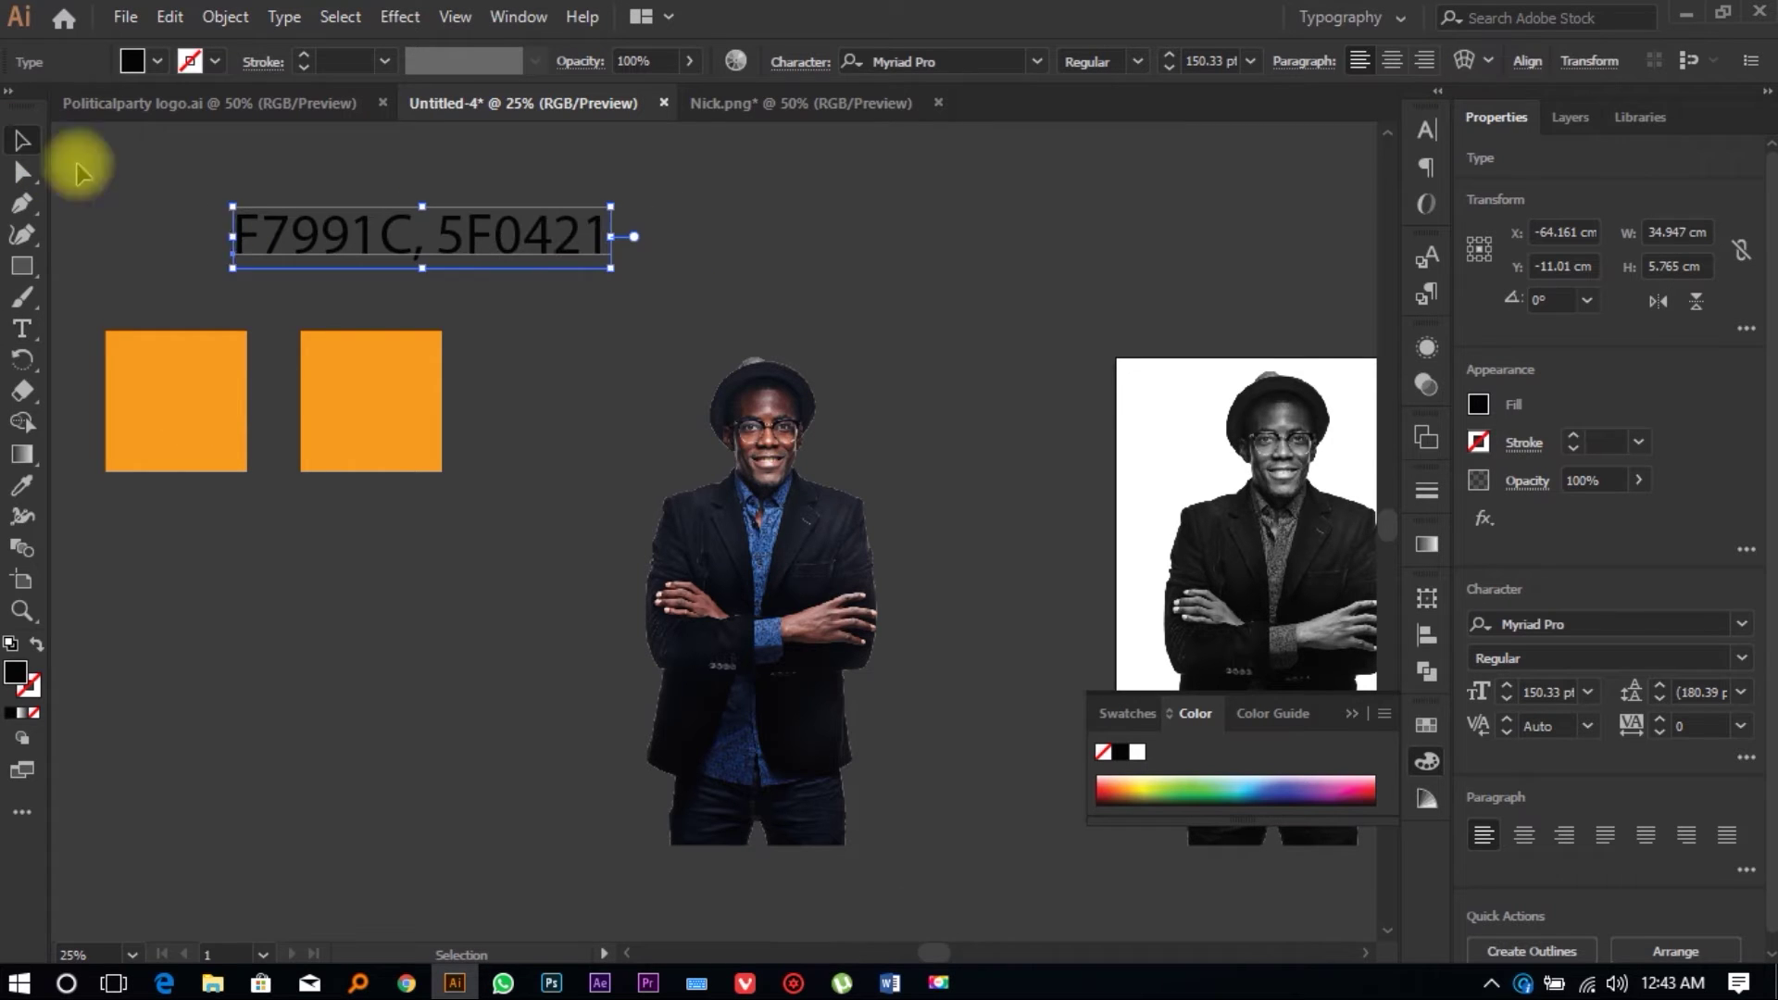
click(380, 377)
double_click(26, 680)
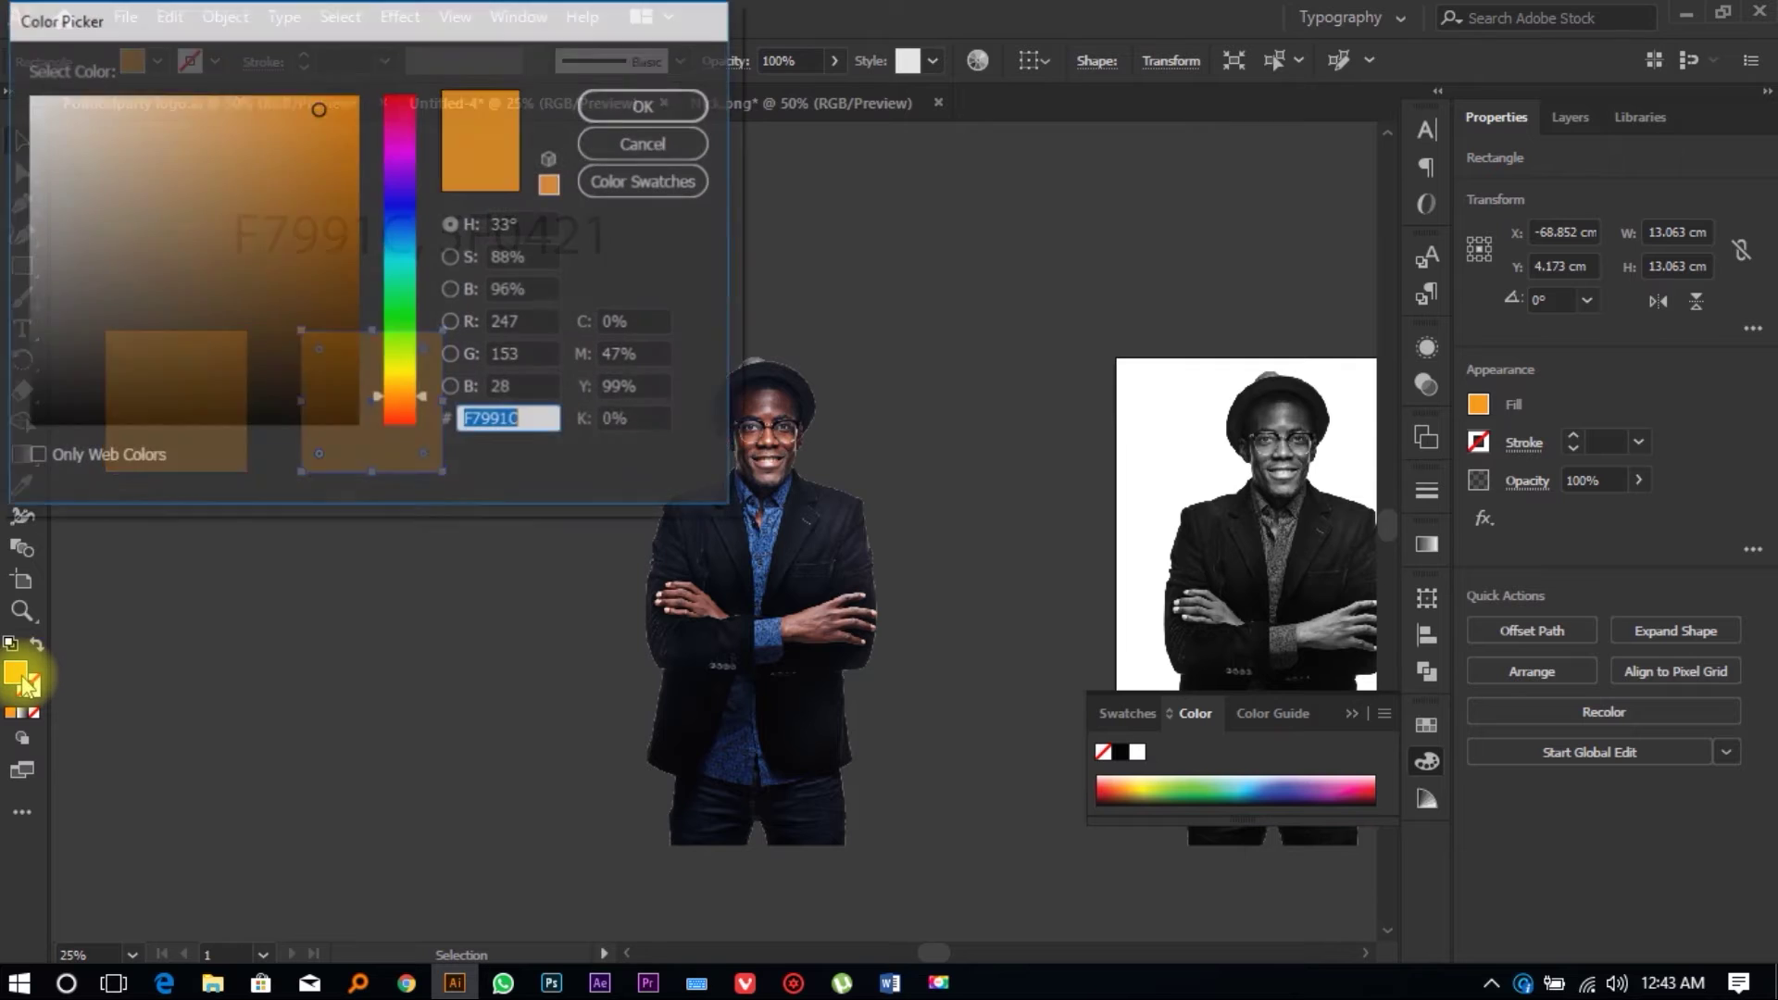
key(ctrl+v)
click(645, 105)
click(463, 604)
Step: Move the black-and-white cut-out off the artboard so it sits below and right of the colour cut-out
scroll(458, 592, right, 2)
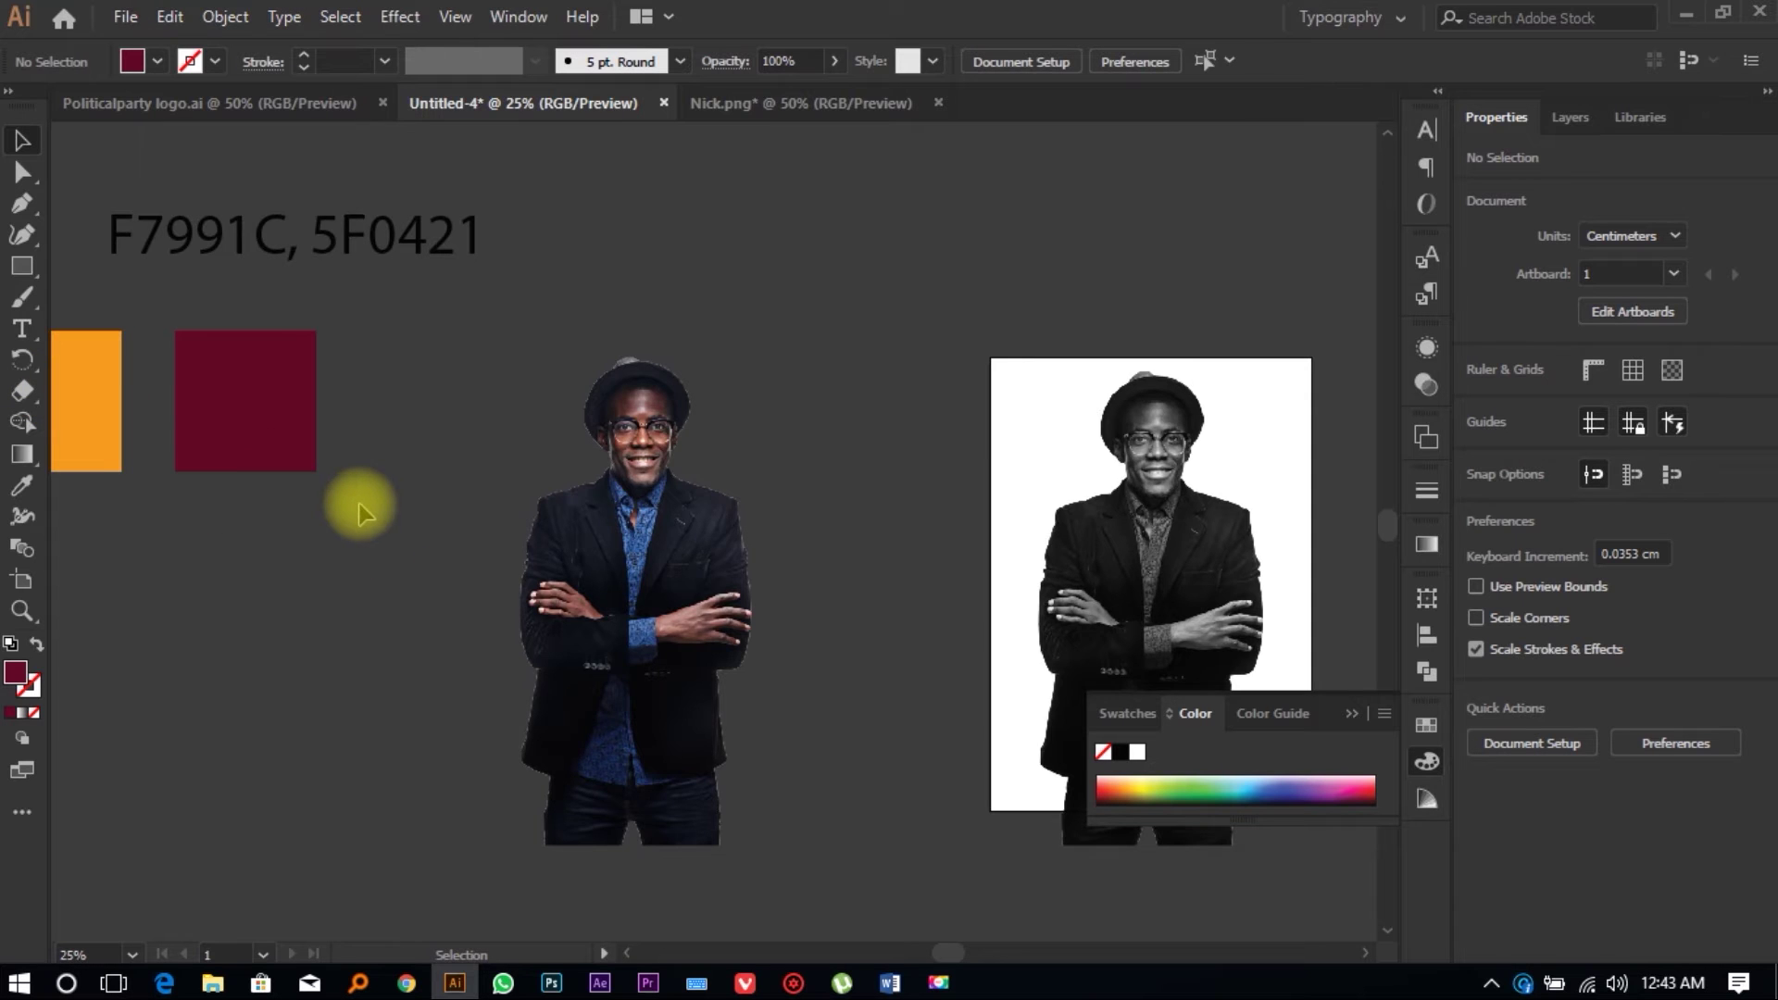
scroll(359, 509, down, 1)
click(755, 601)
scroll(850, 326, up, 3)
scroll(850, 329, down, 3)
click(1054, 373)
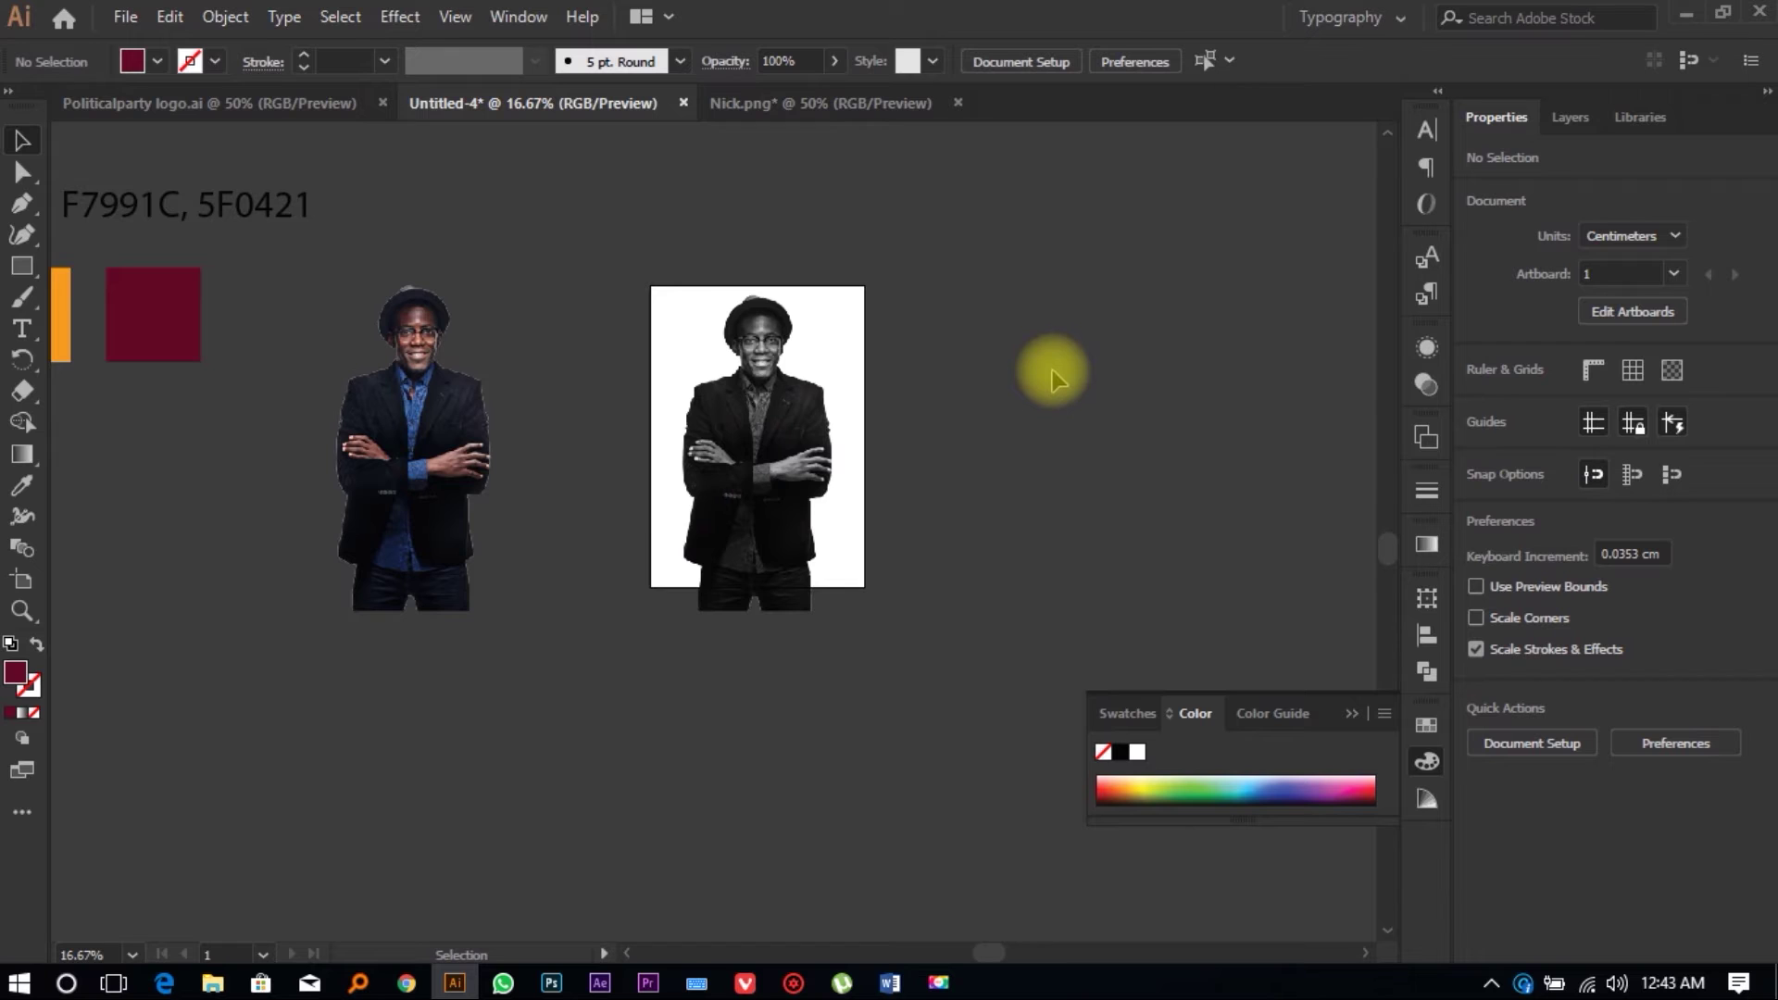
drag(714, 516, 500, 592)
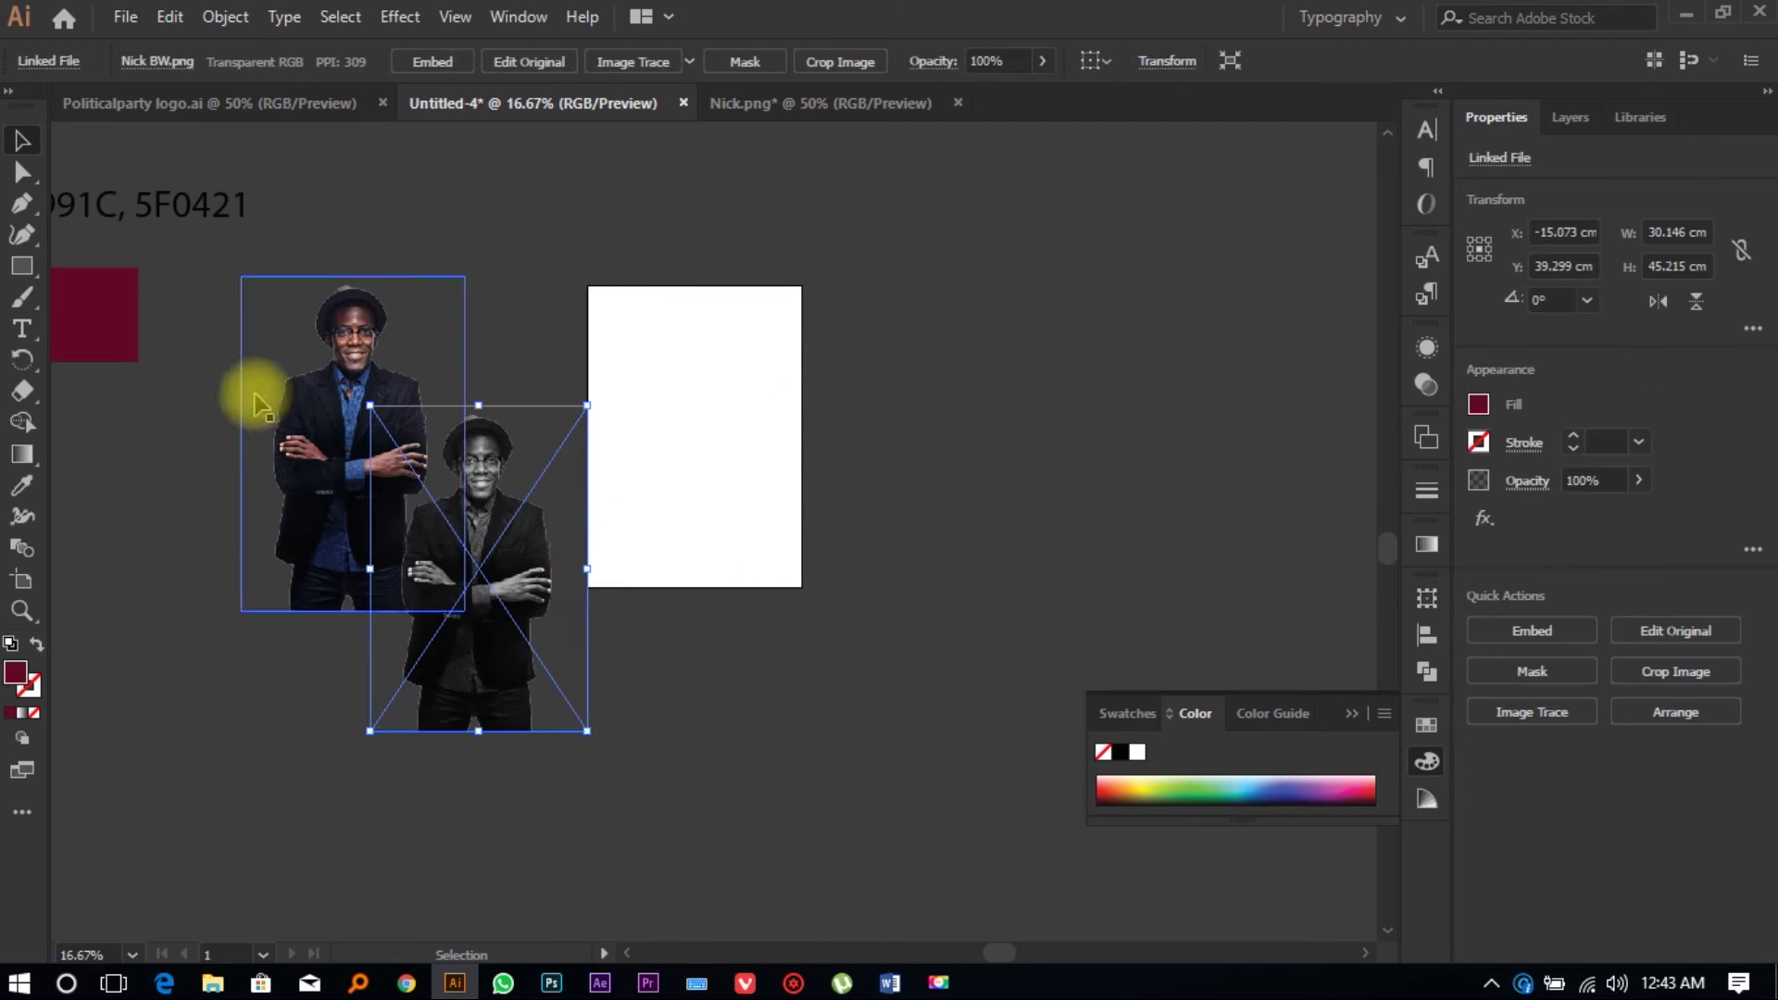
Step: Draw a 29.7 by 42 cm rectangle that covers the whole artboard
scroll(425, 377, left, 2)
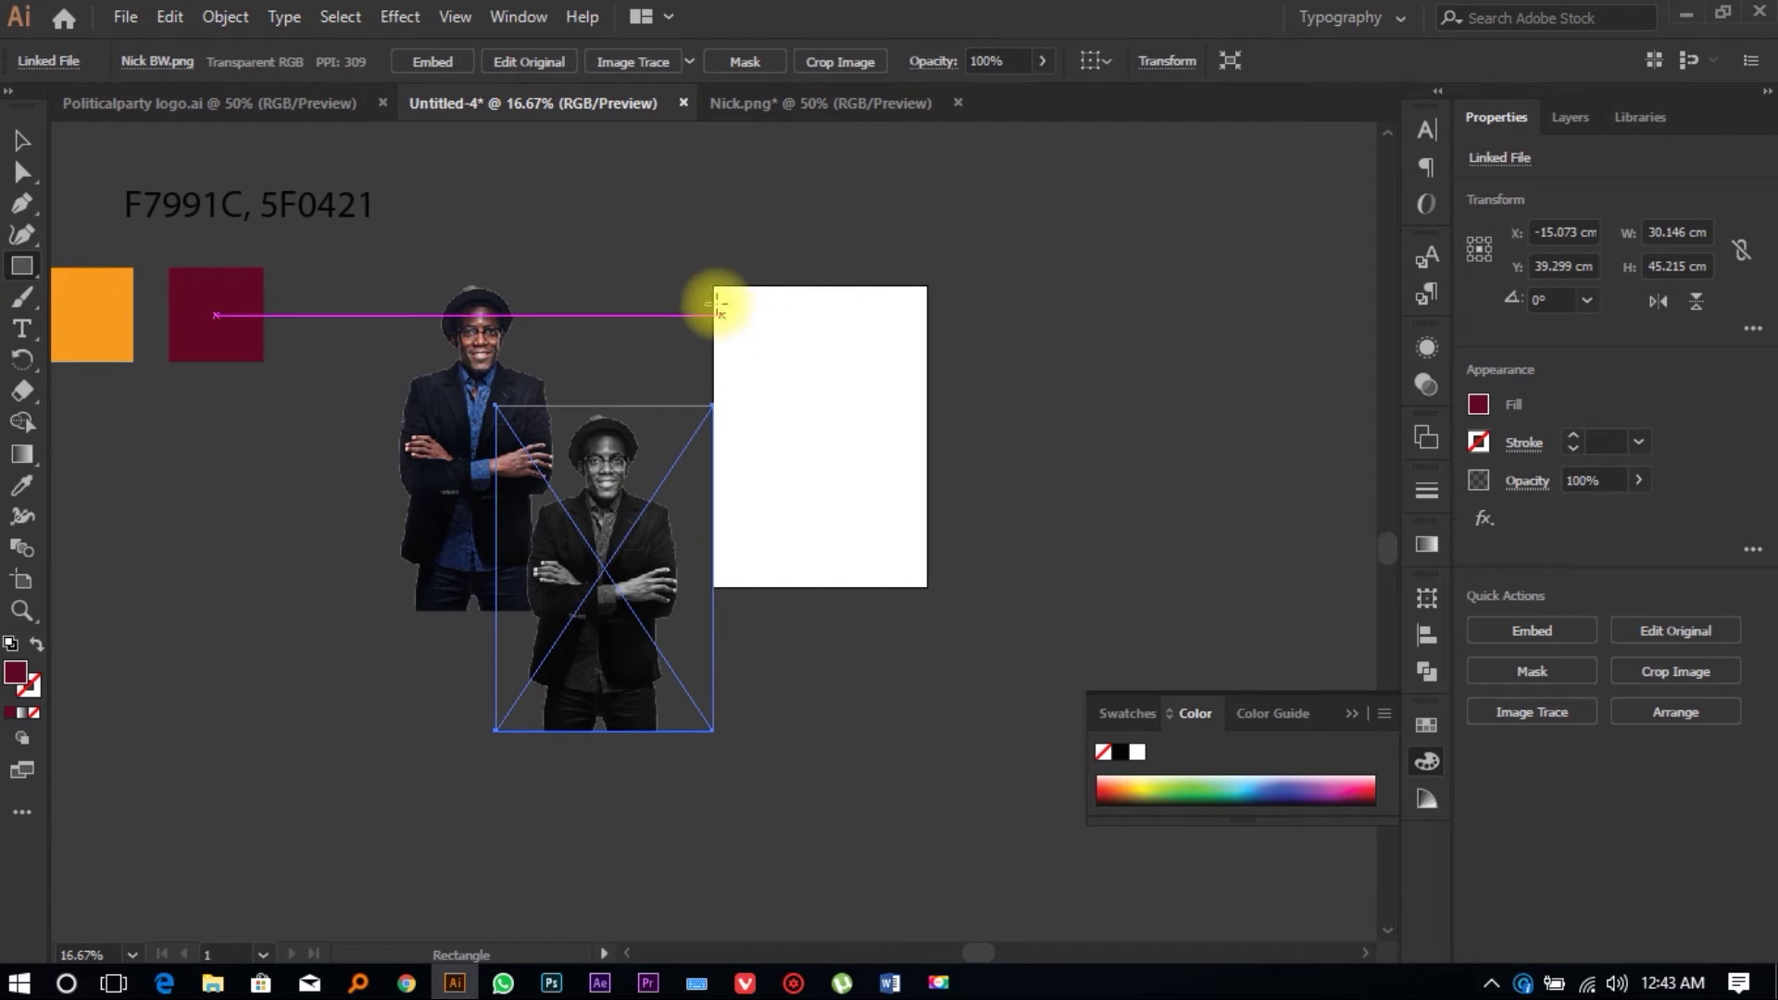
drag(715, 287, 926, 585)
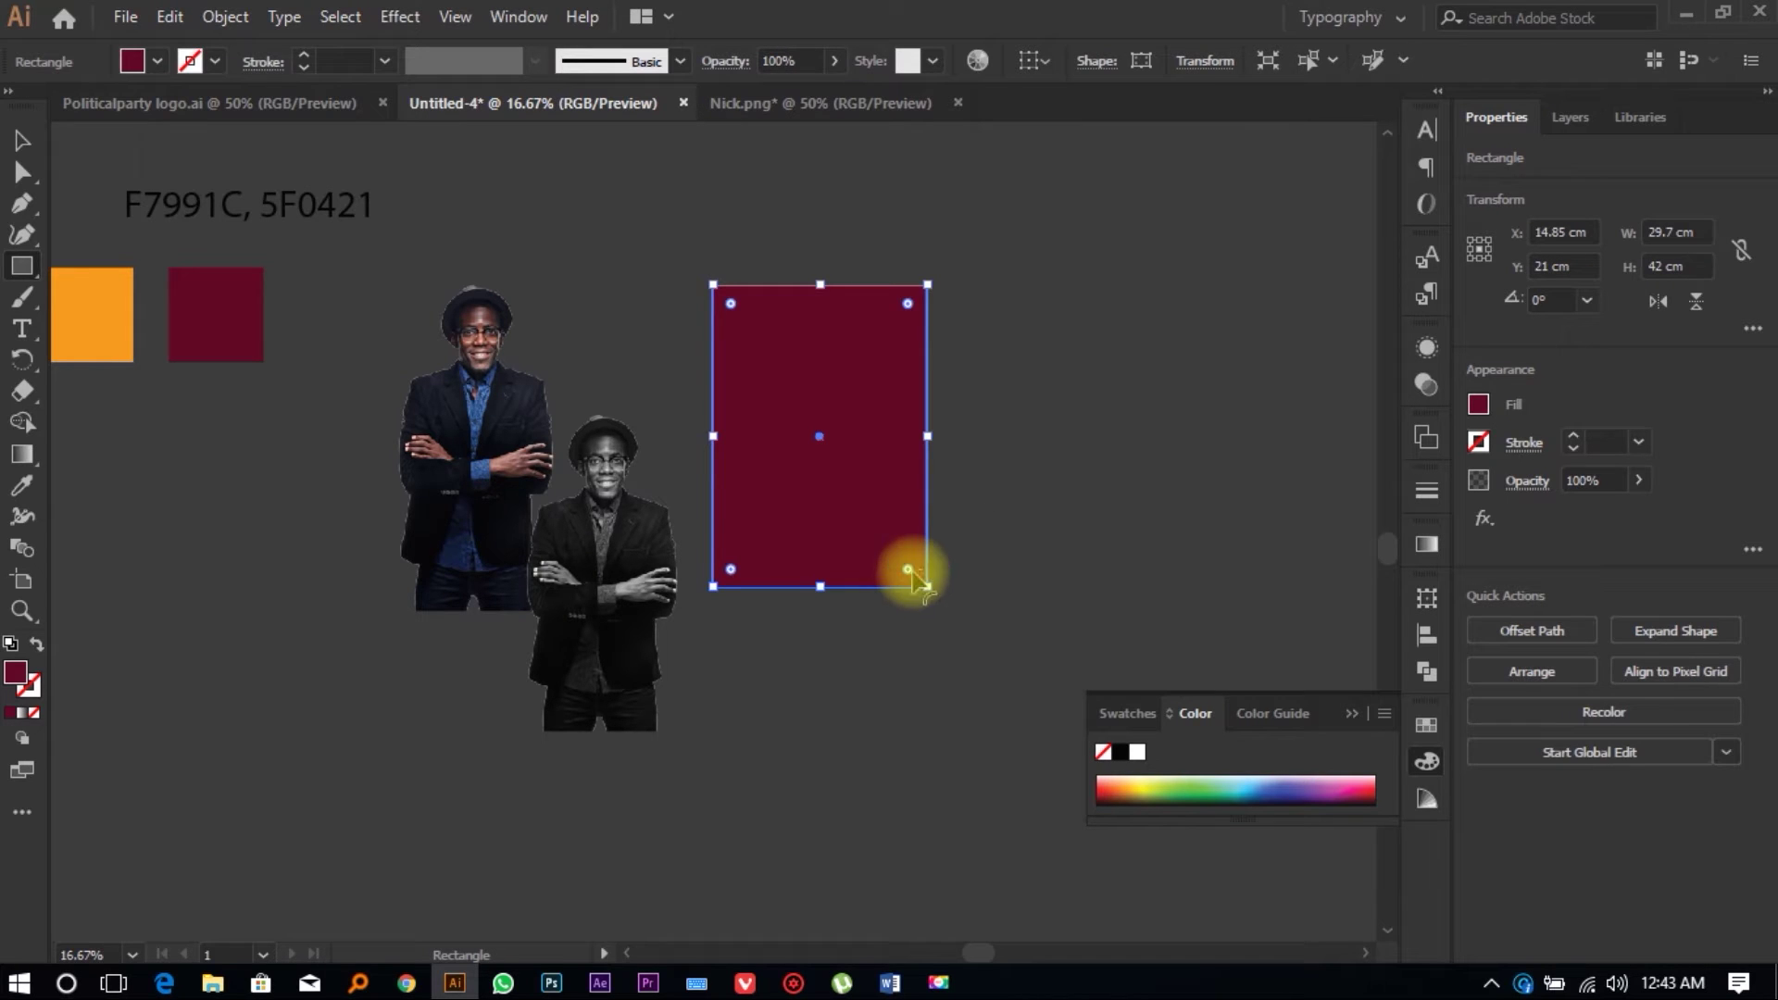
key(i)
key(v)
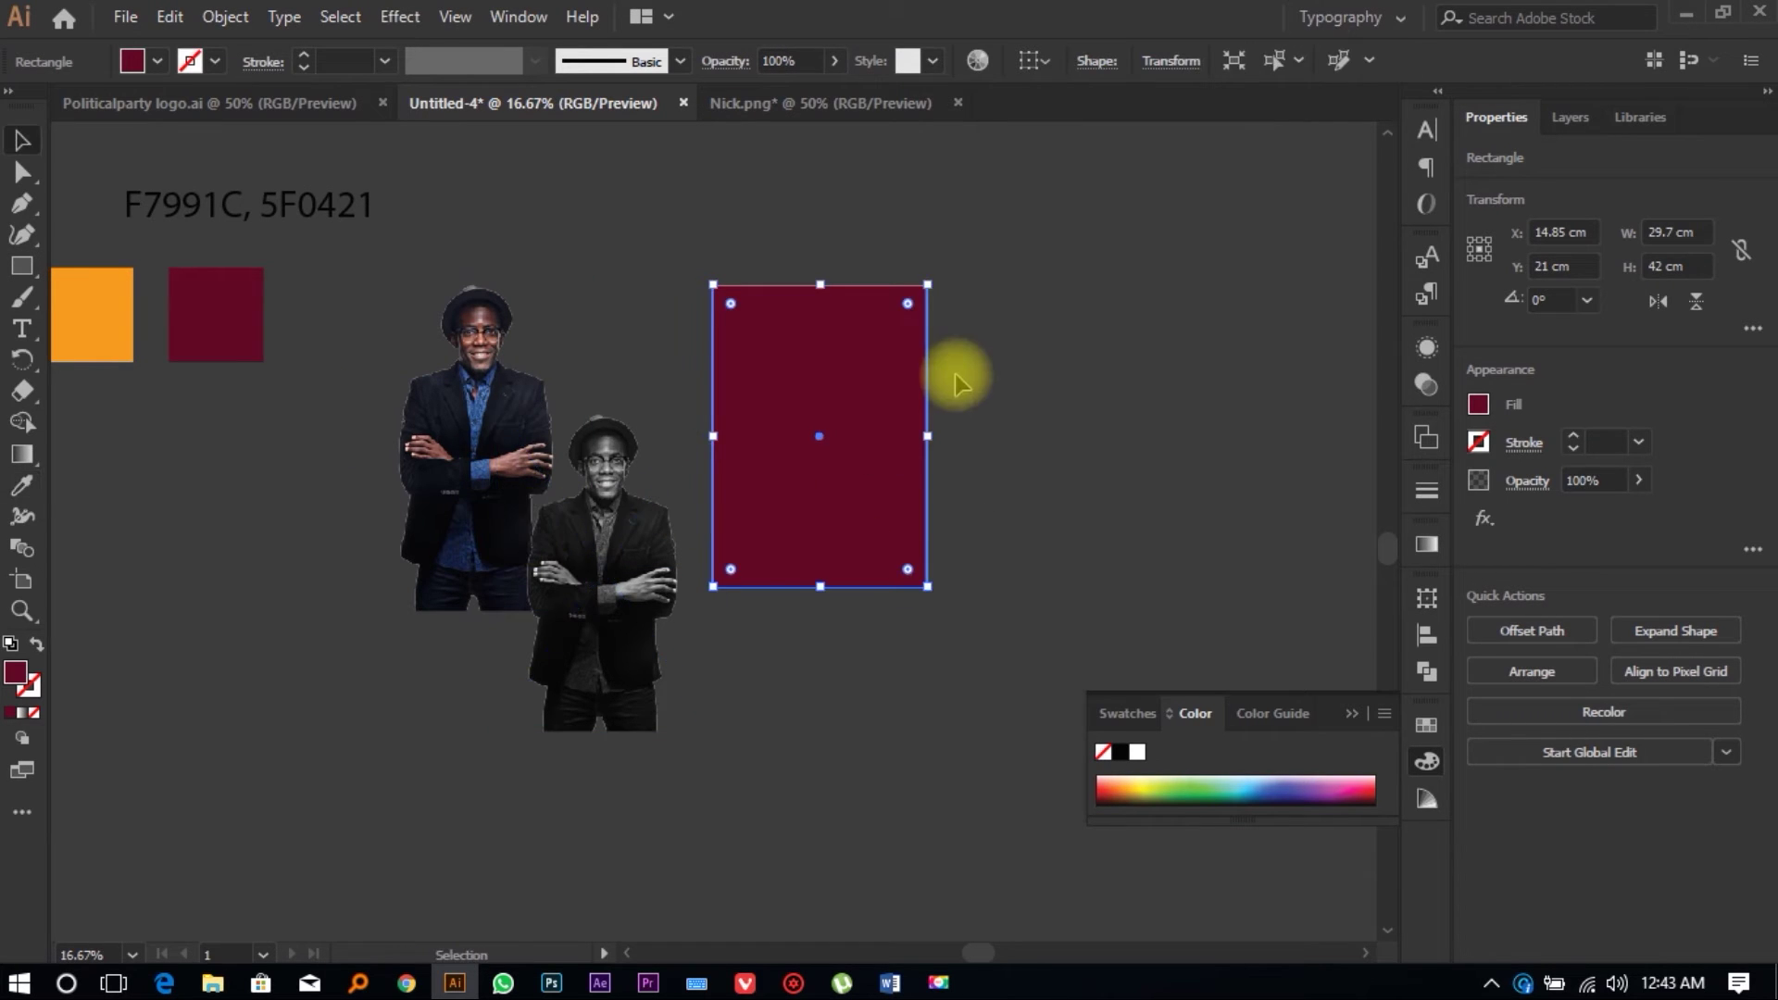
scroll(993, 366, up, 3)
scroll(782, 404, down, 3)
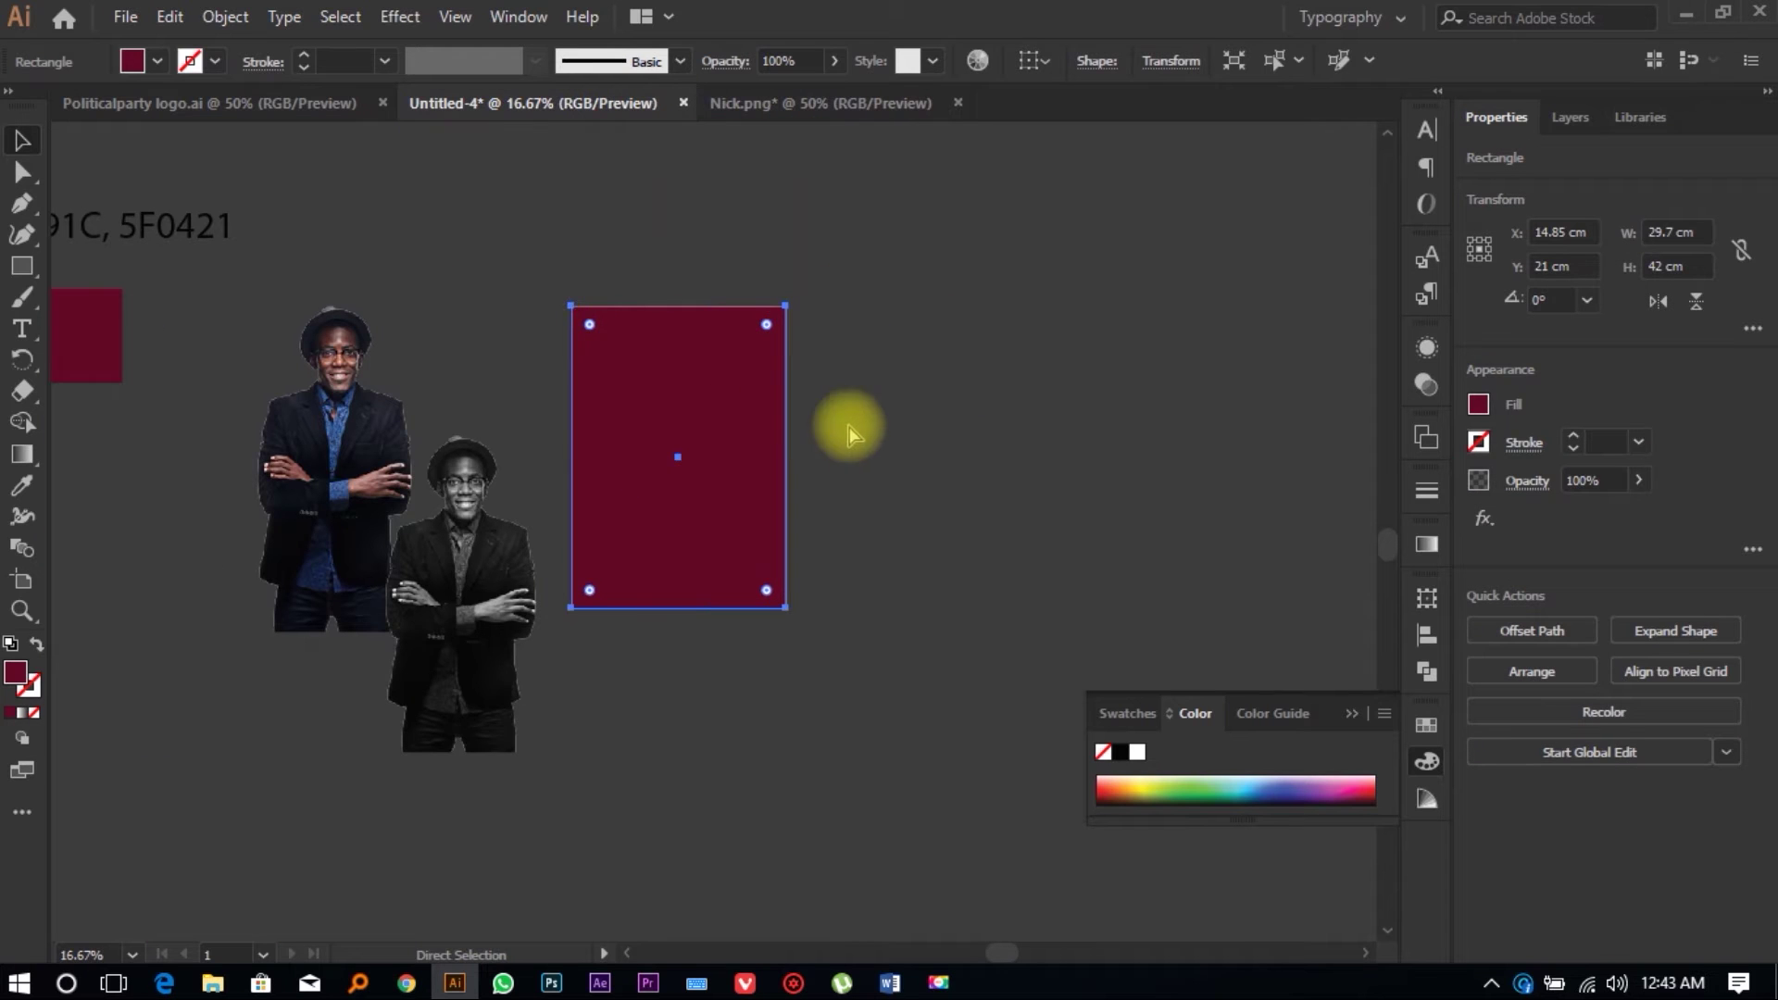
scroll(826, 413, left, 3)
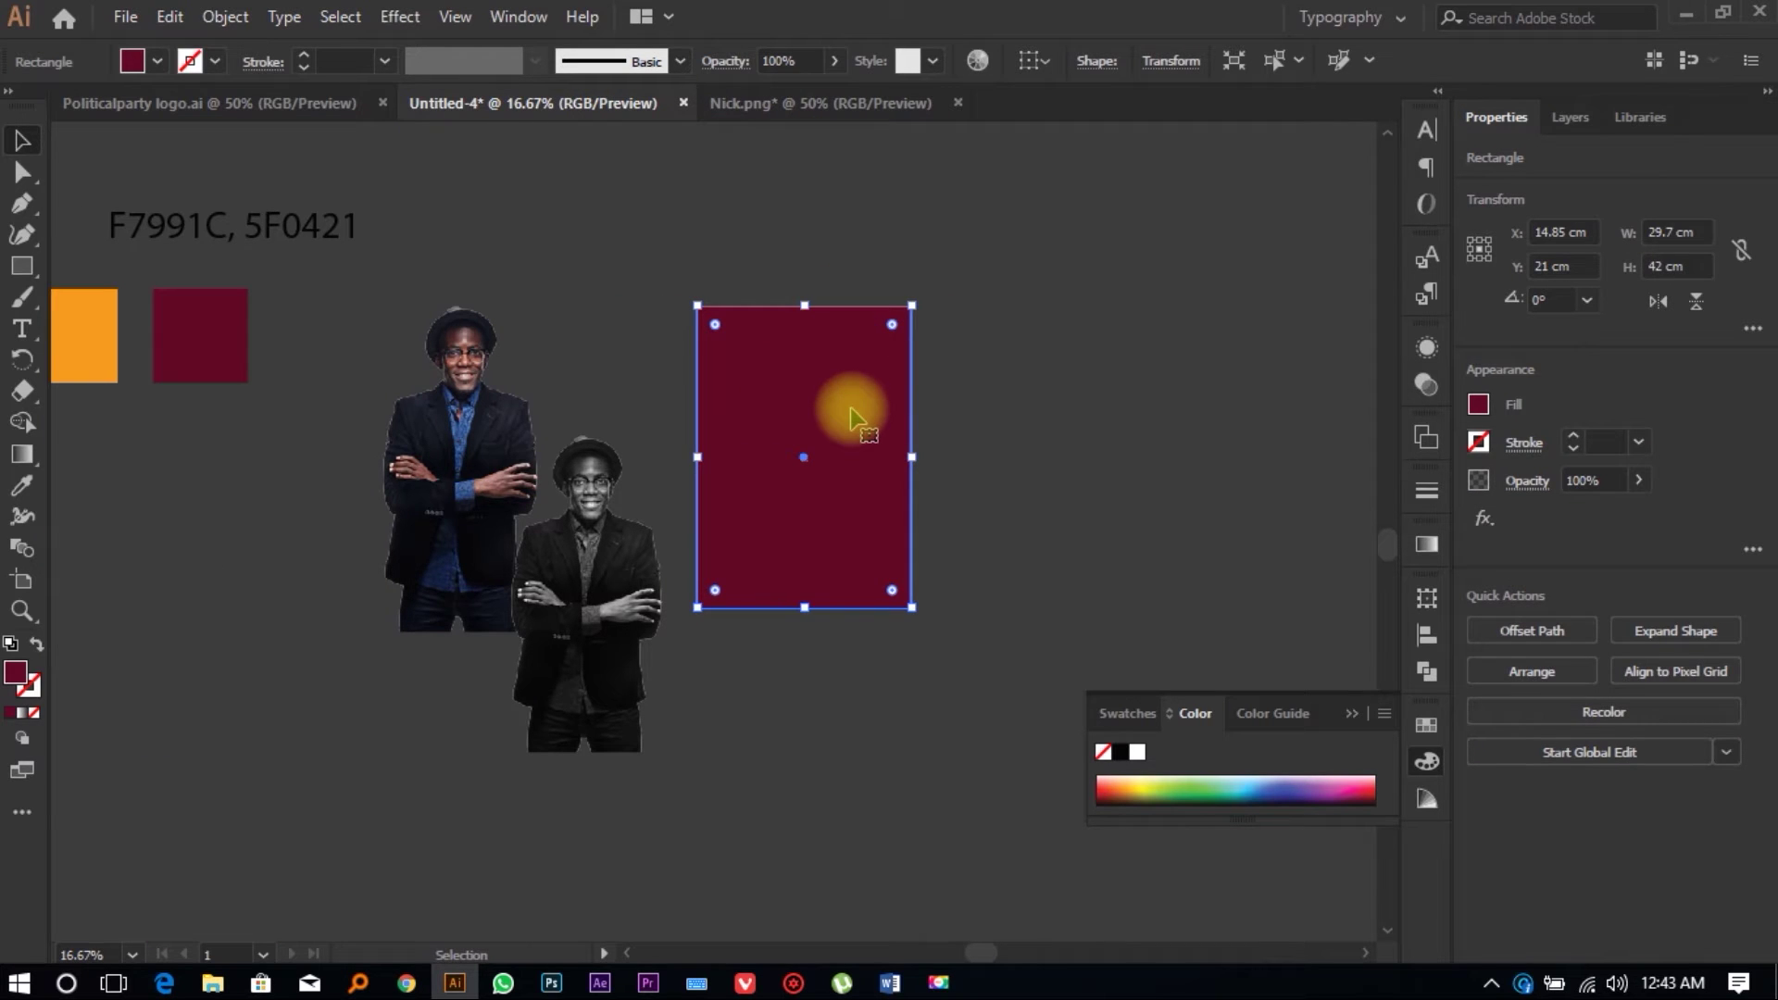
Step: Bring the orange square closer to the artboard and sample its colour to fill the artboard-sized rectangle
drag(111, 369, 645, 256)
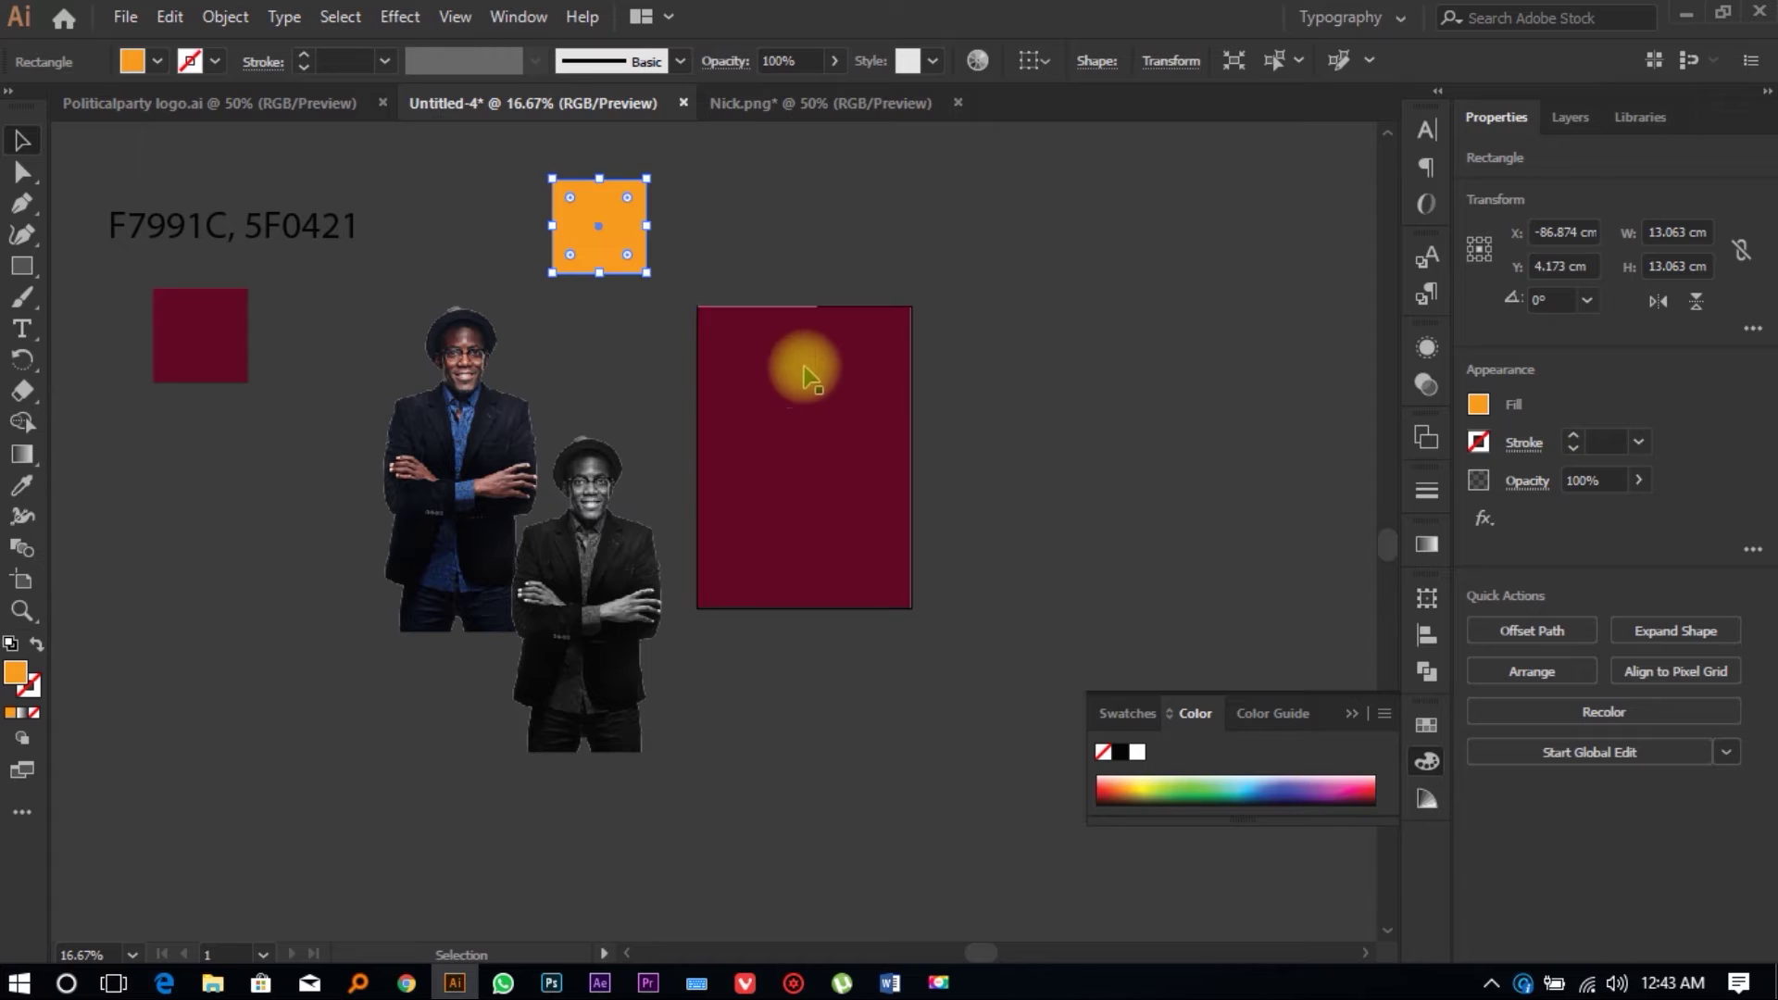
drag(1072, 349, 856, 400)
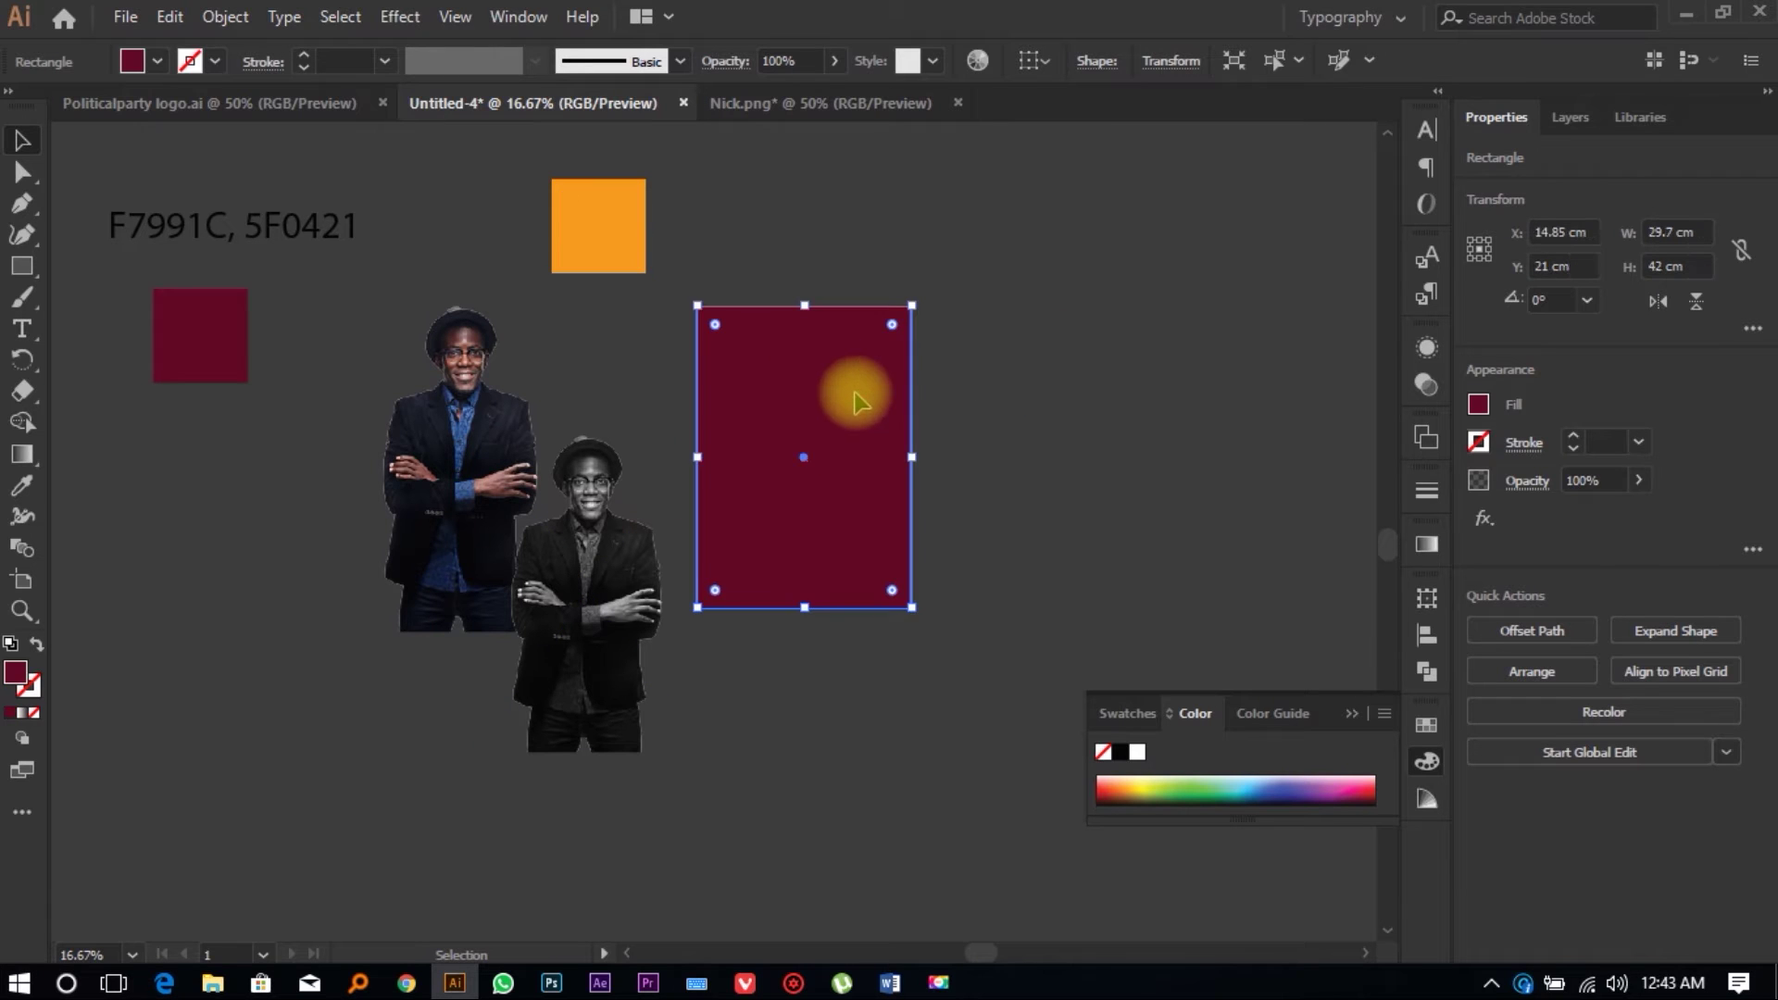
click(22, 487)
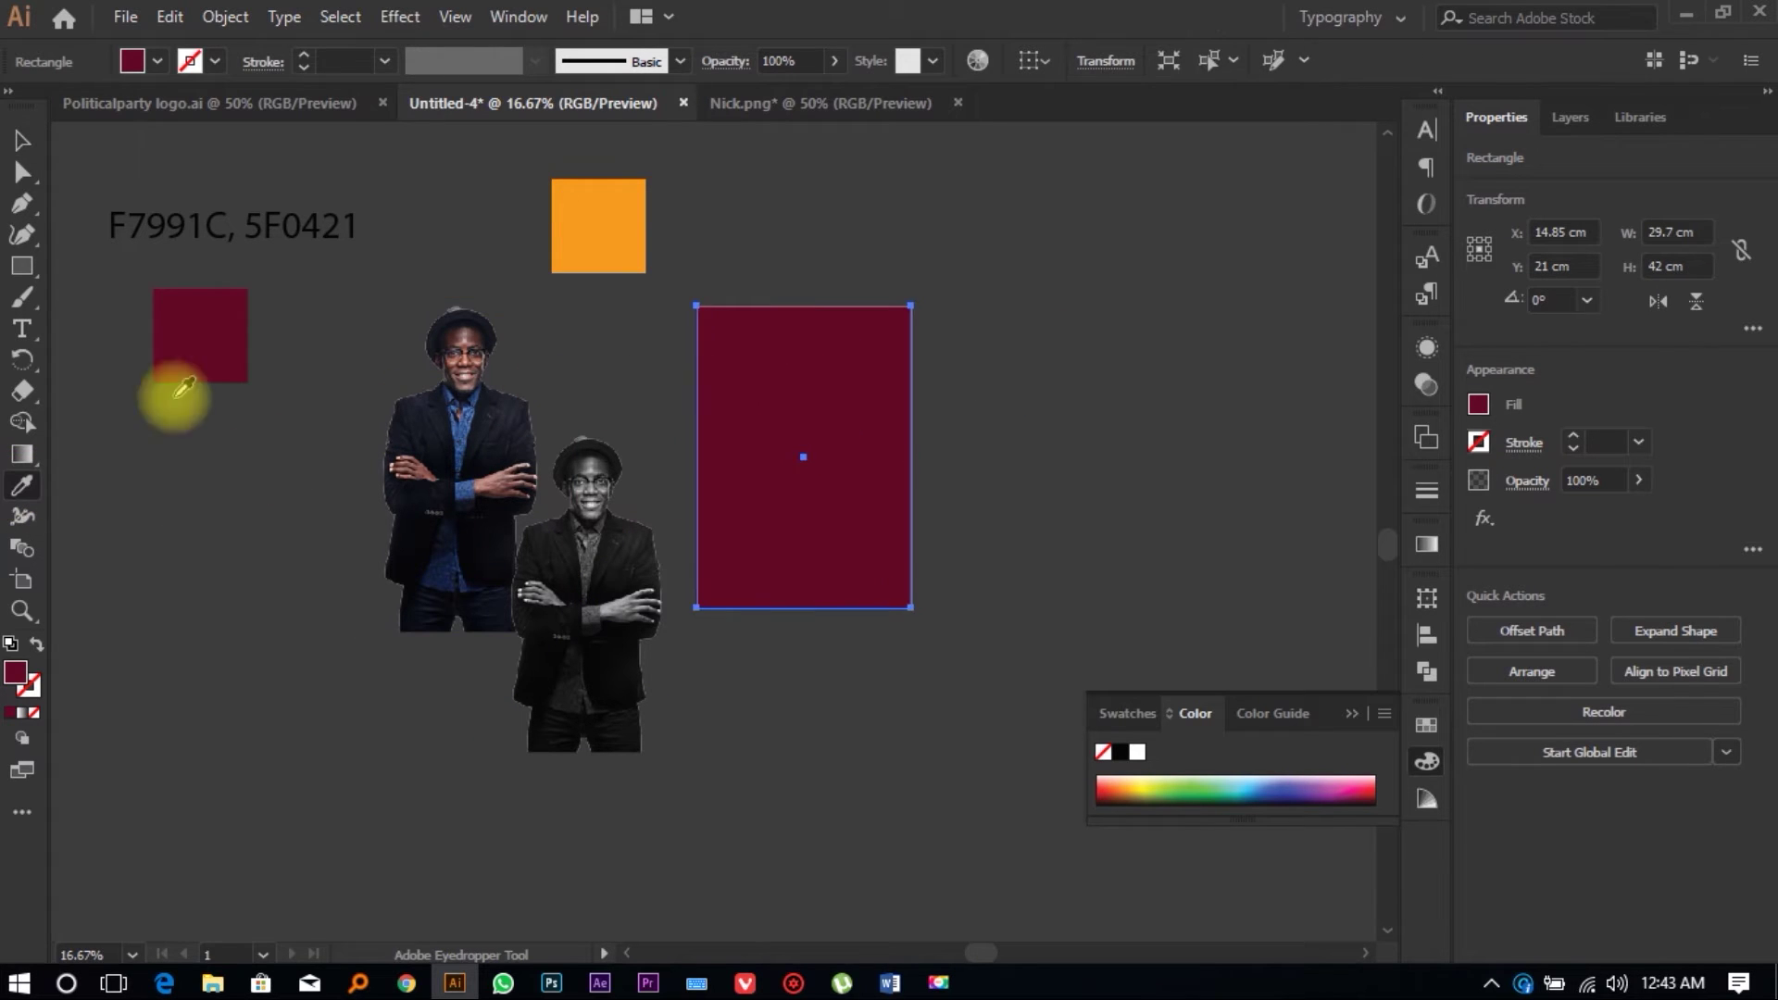
click(570, 193)
click(23, 141)
click(913, 694)
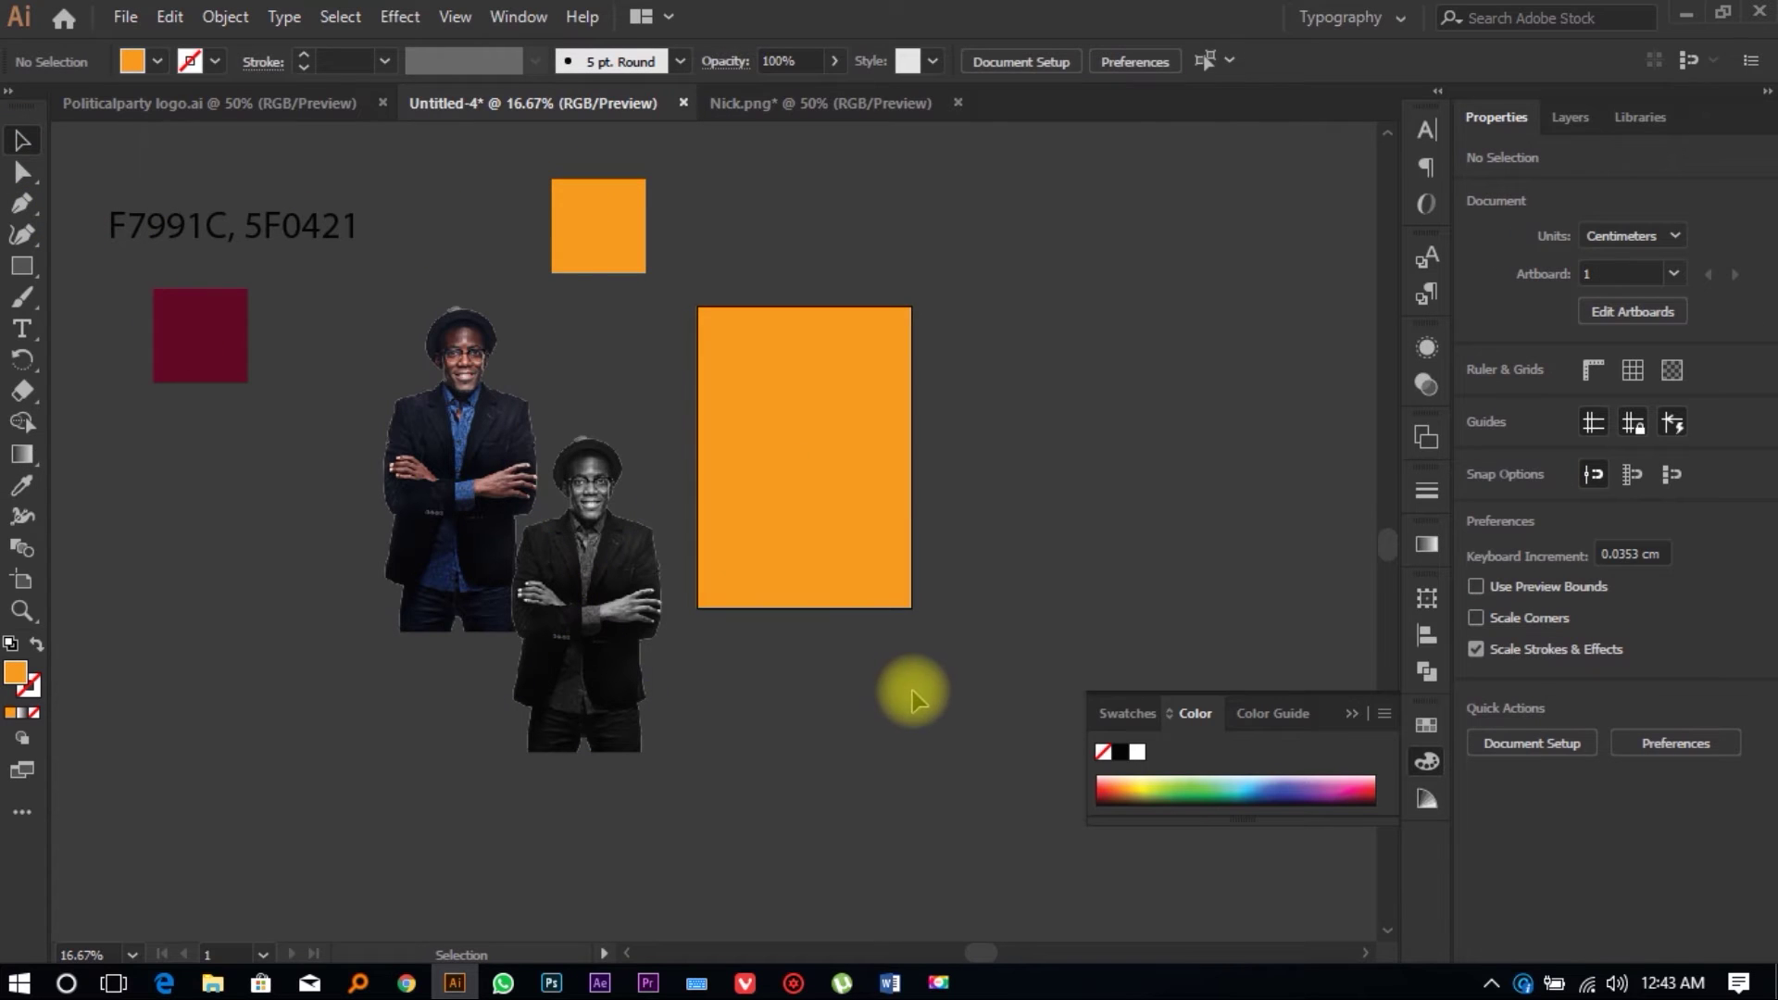
Step: Lock the orange background rectangle in place on the artboard
scroll(861, 408, up, 1)
click(849, 375)
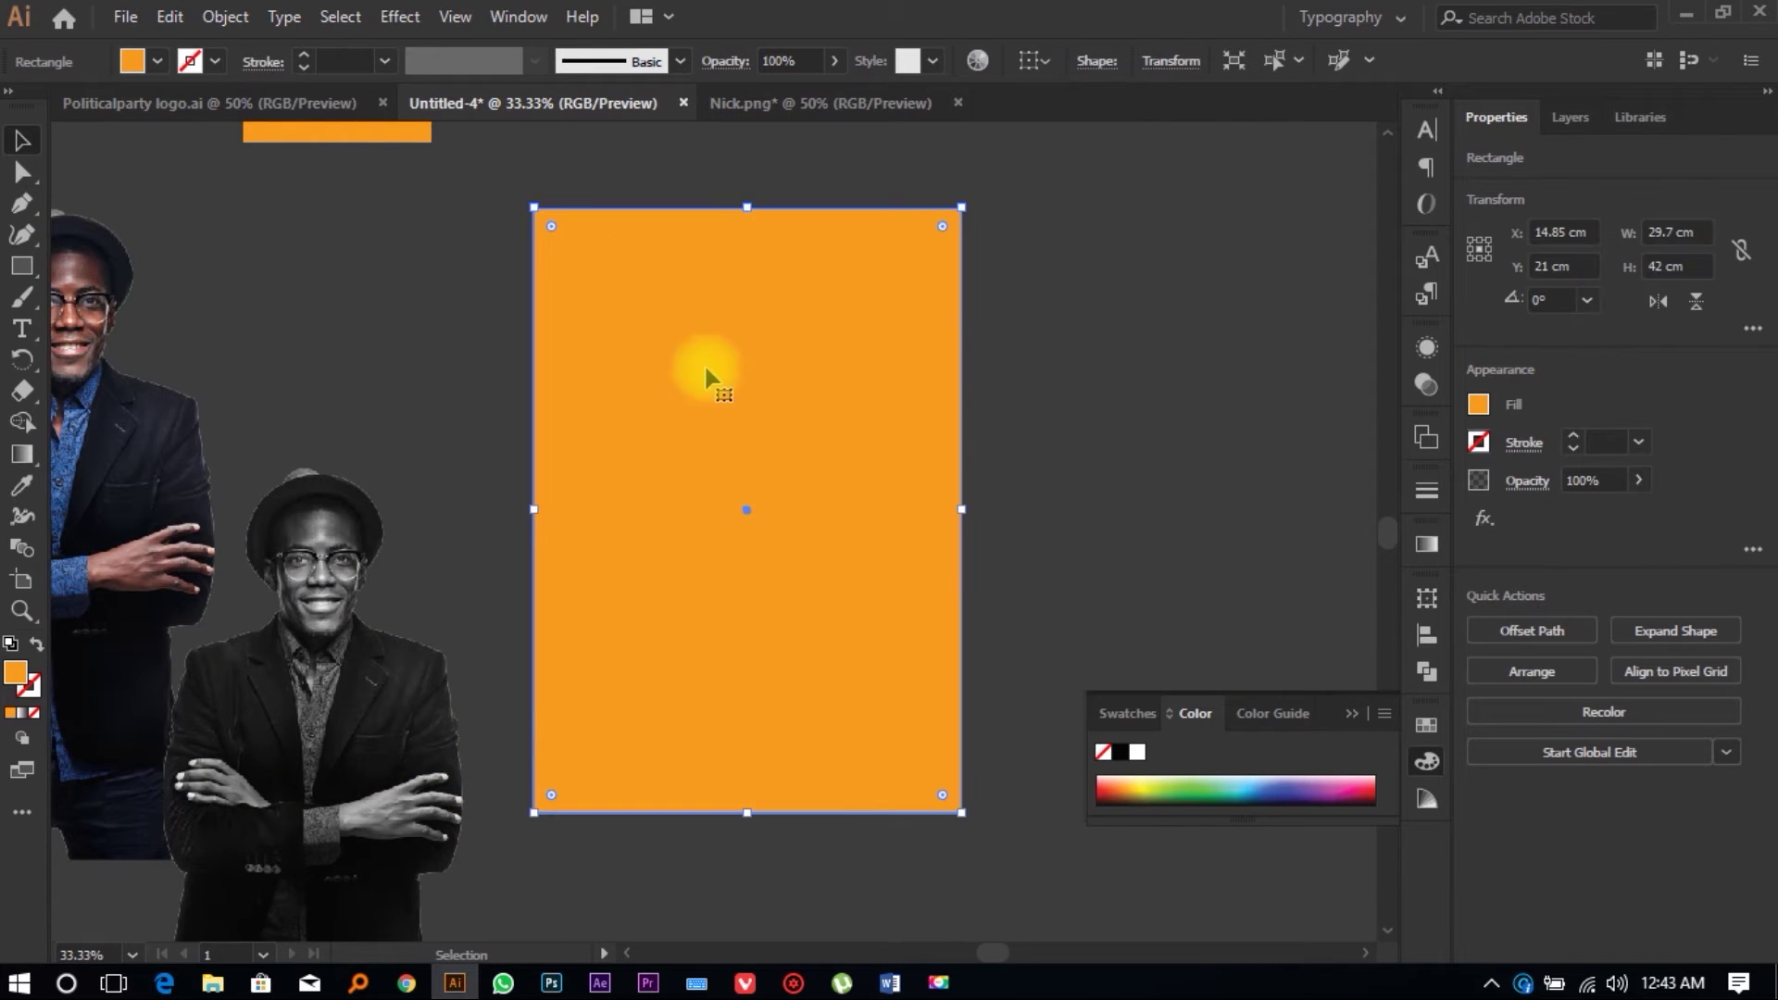
click(977, 366)
click(951, 368)
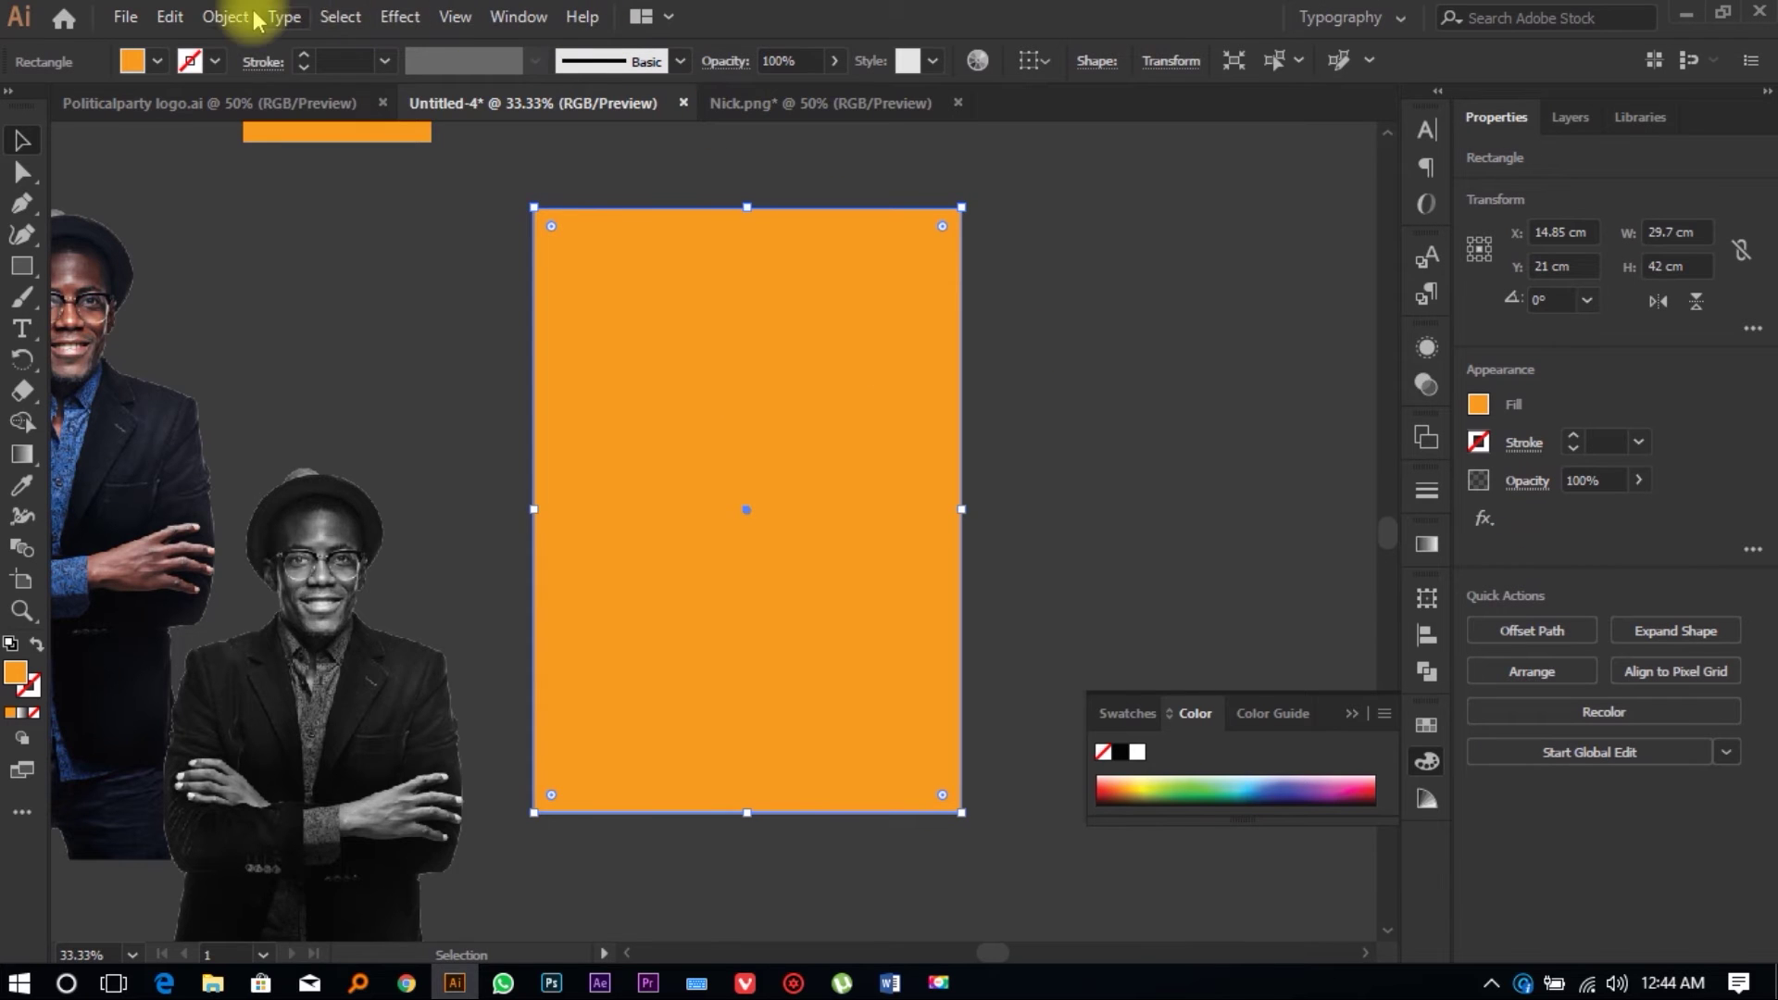
click(225, 17)
mouse_move(319, 163)
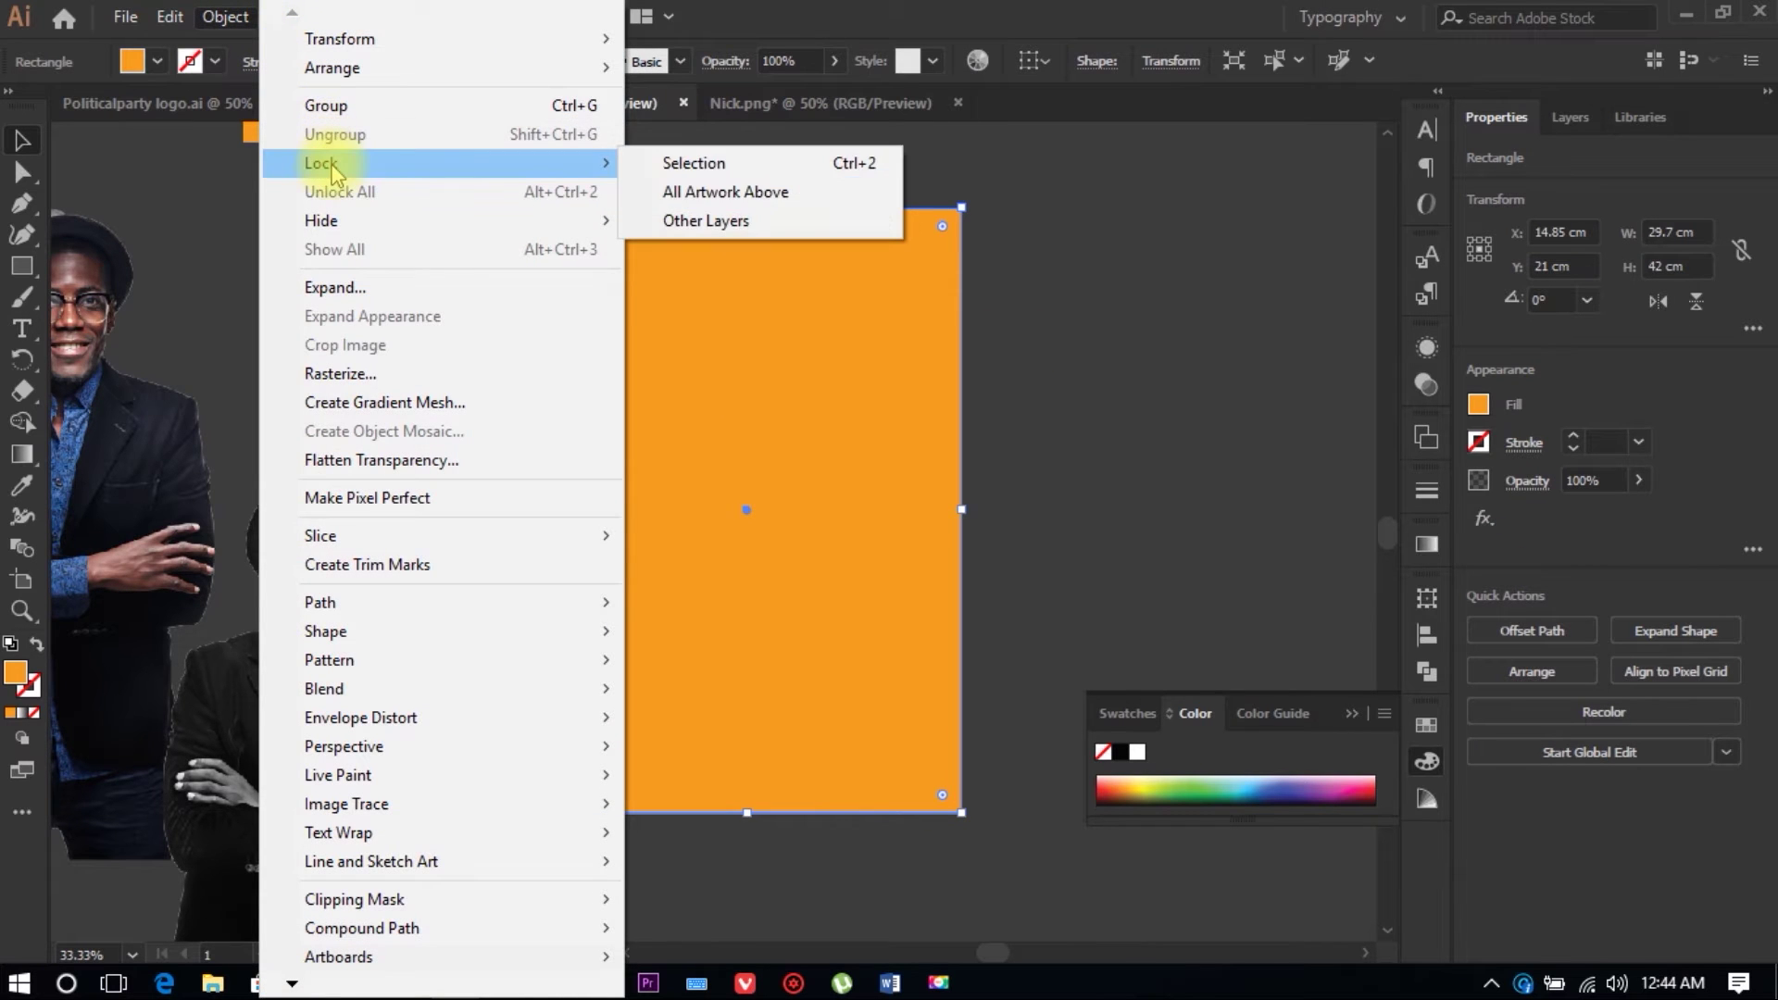
click(774, 165)
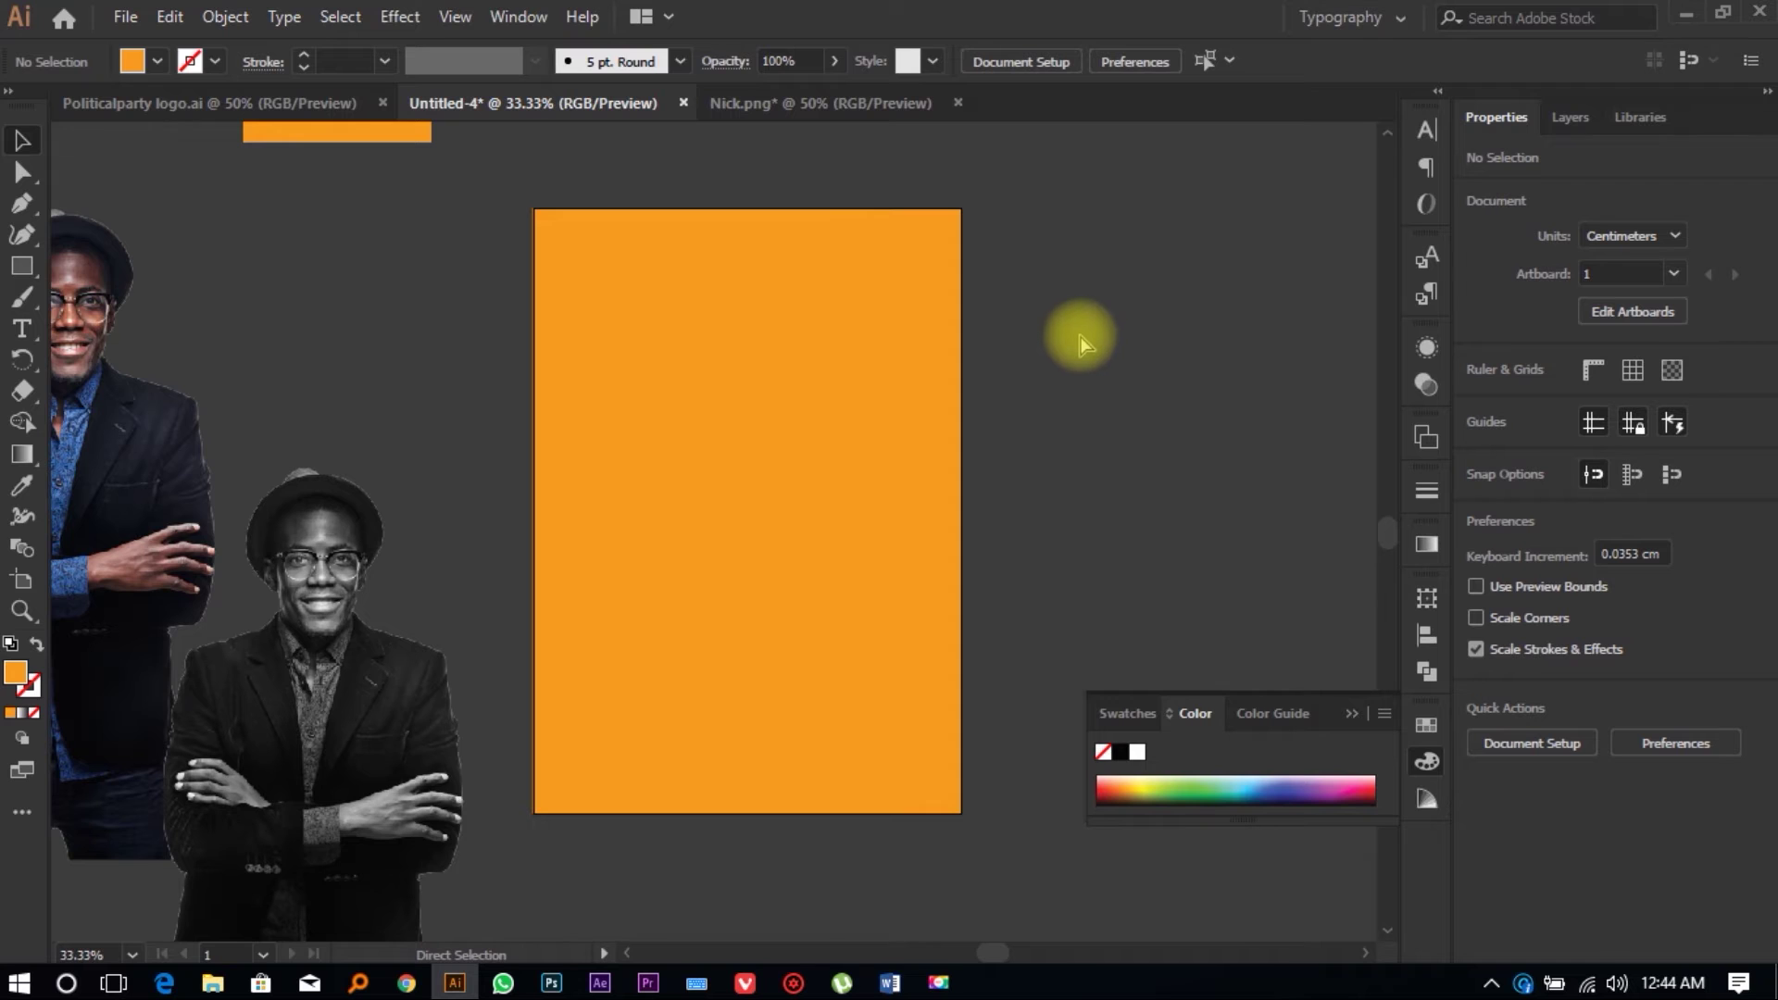
key(ctrl+2)
Step: Centre the black-and-white cut-out on the artboard and bring it to the front of the orange background
scroll(836, 424, up, 3)
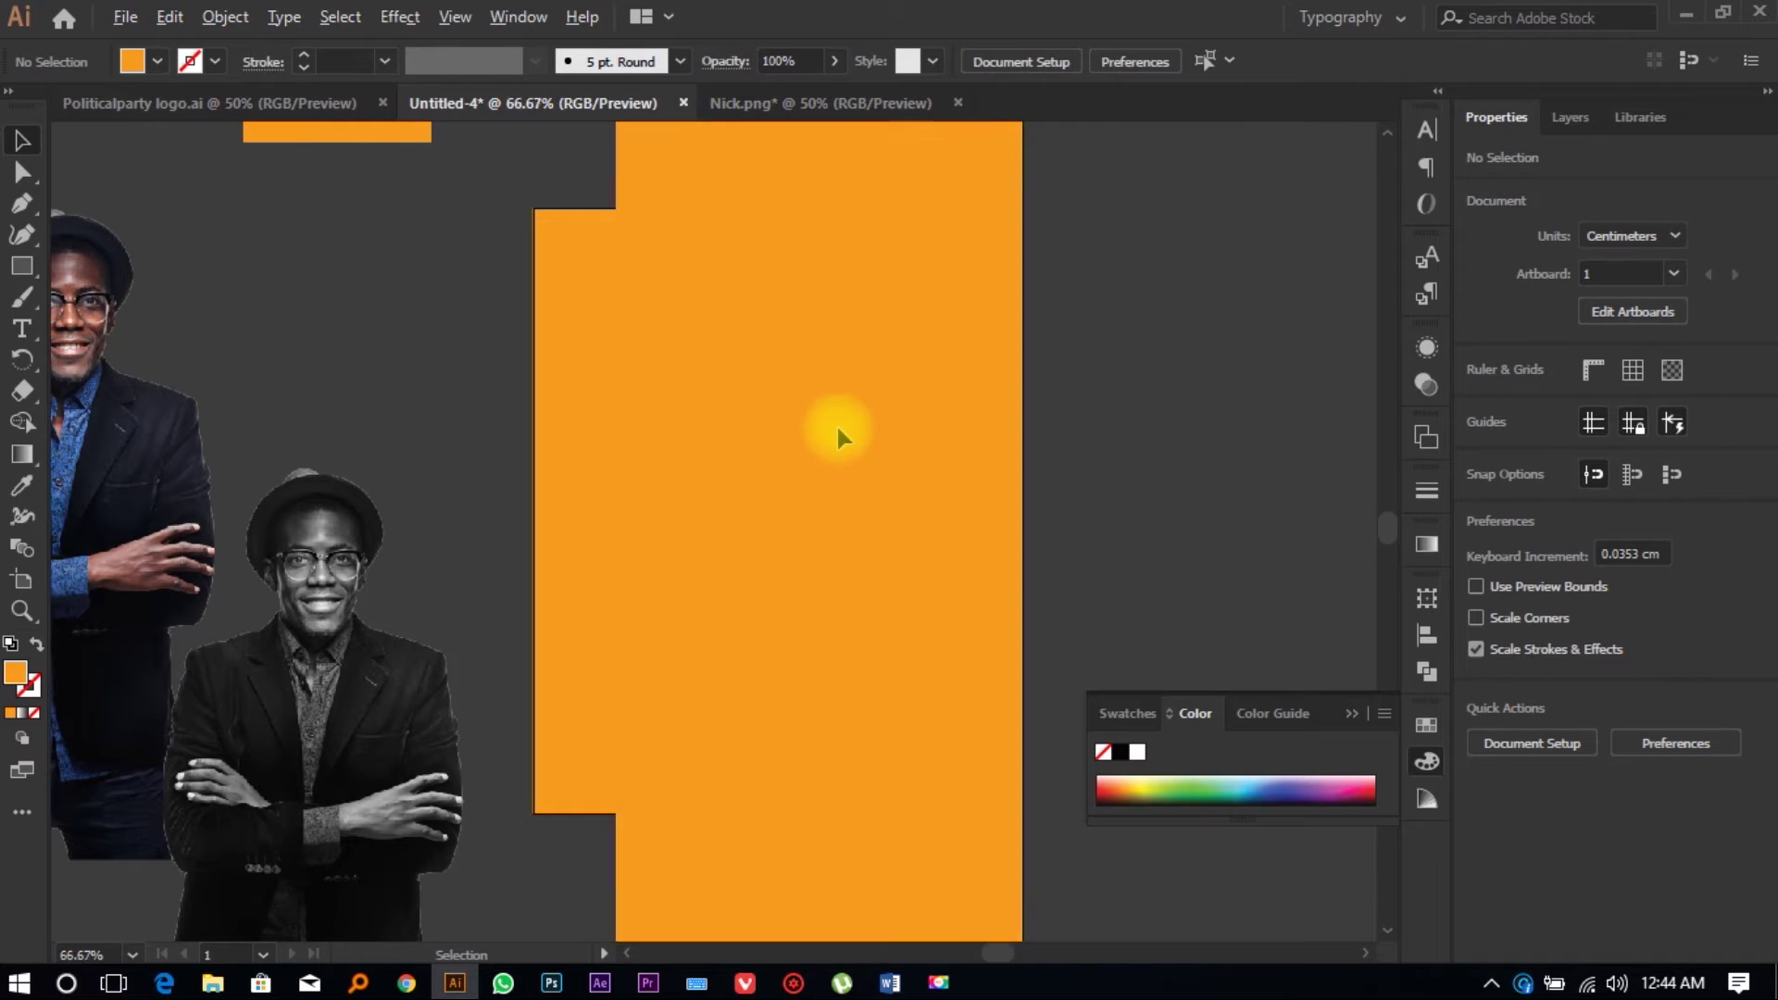
scroll(914, 319, down, 5)
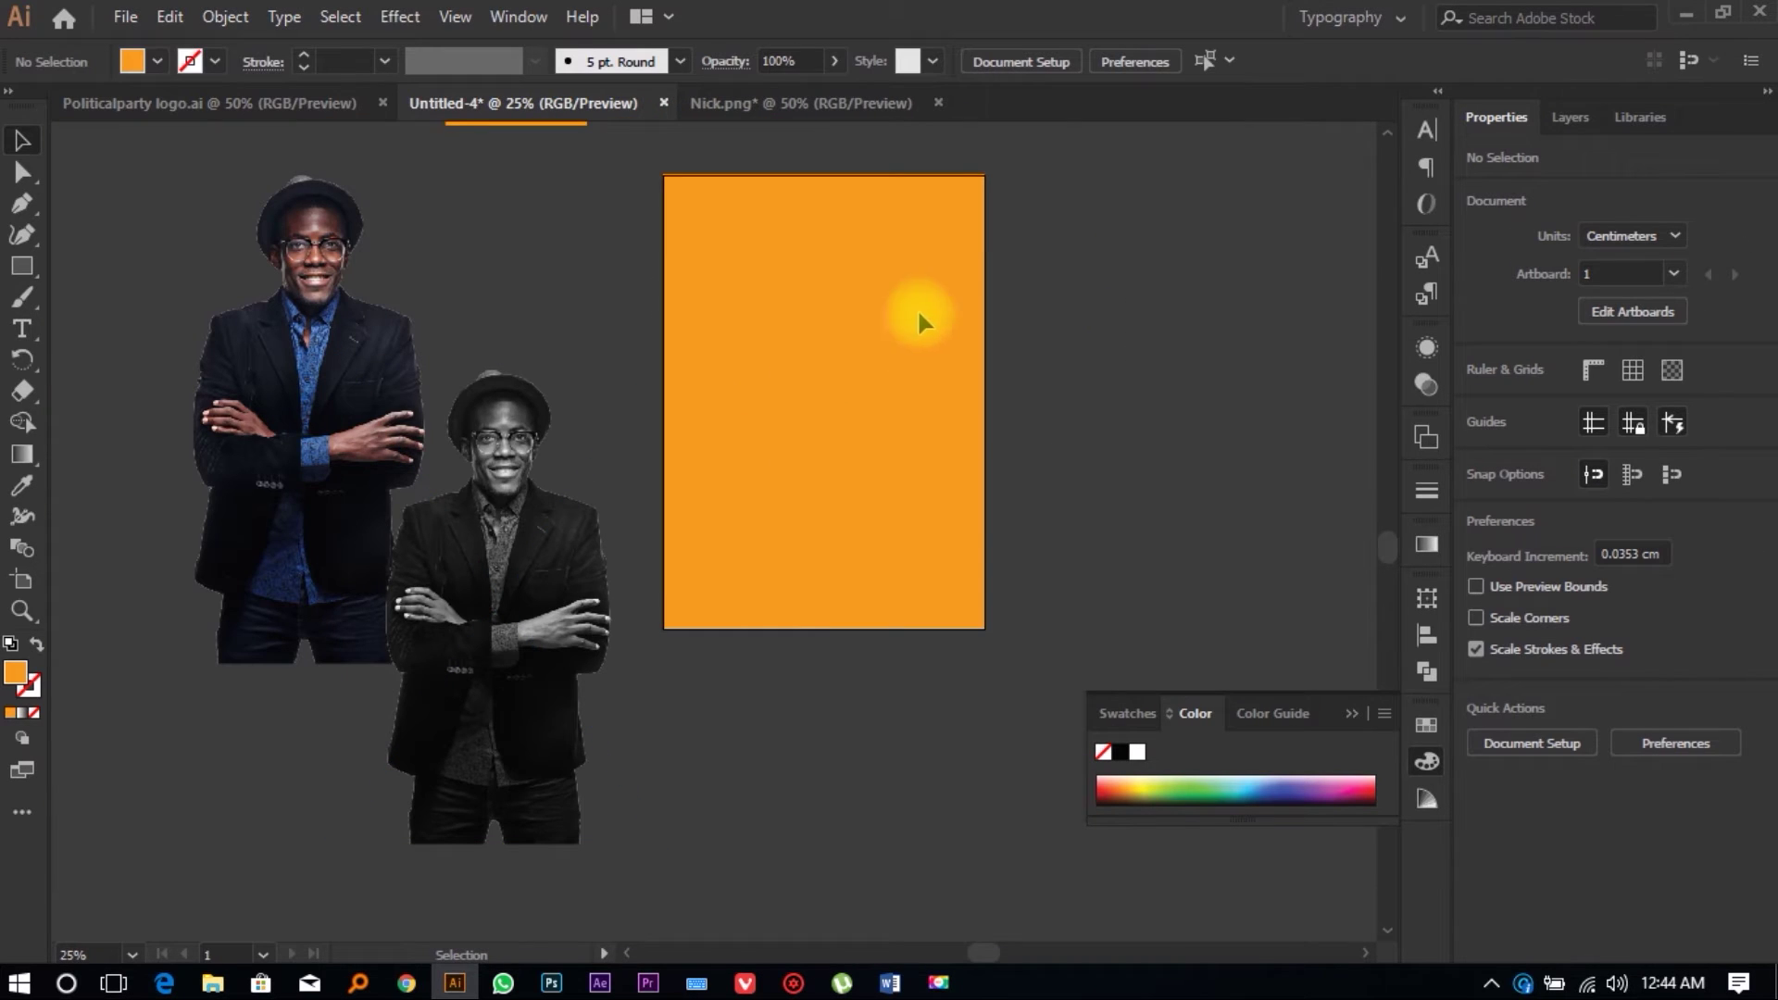
scroll(912, 587, down, 2)
click(464, 504)
scroll(647, 654, up, 3)
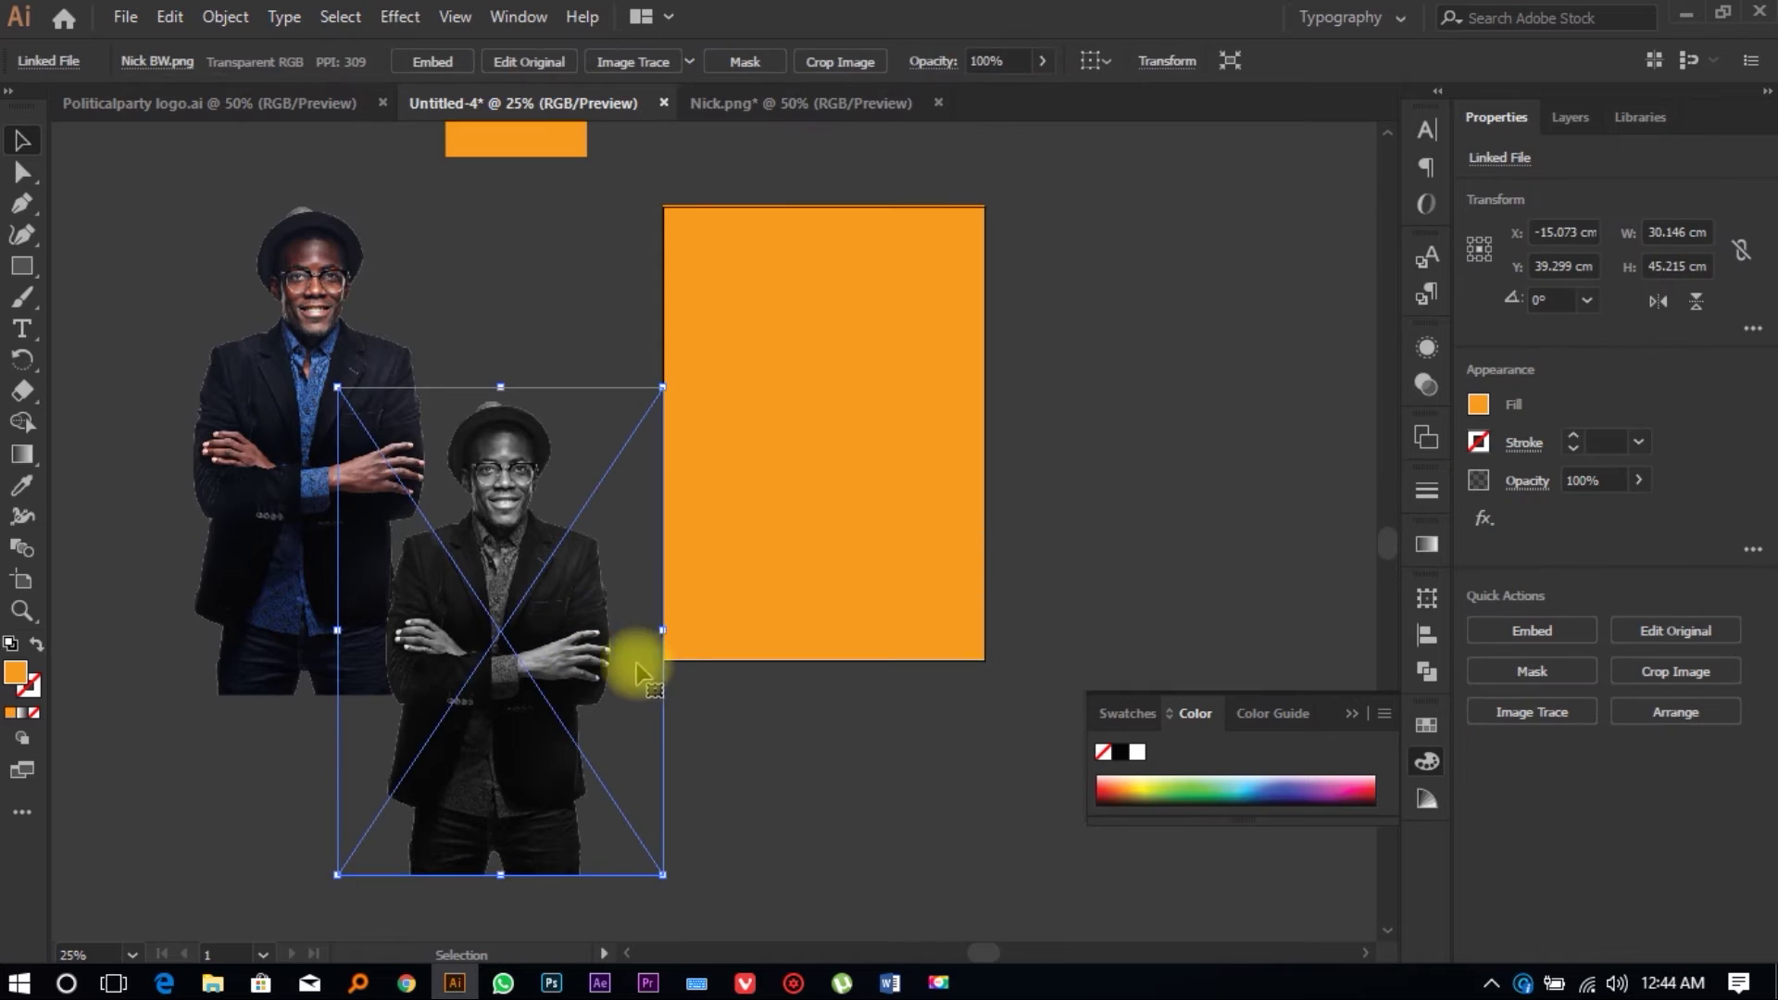
drag(516, 705, 838, 507)
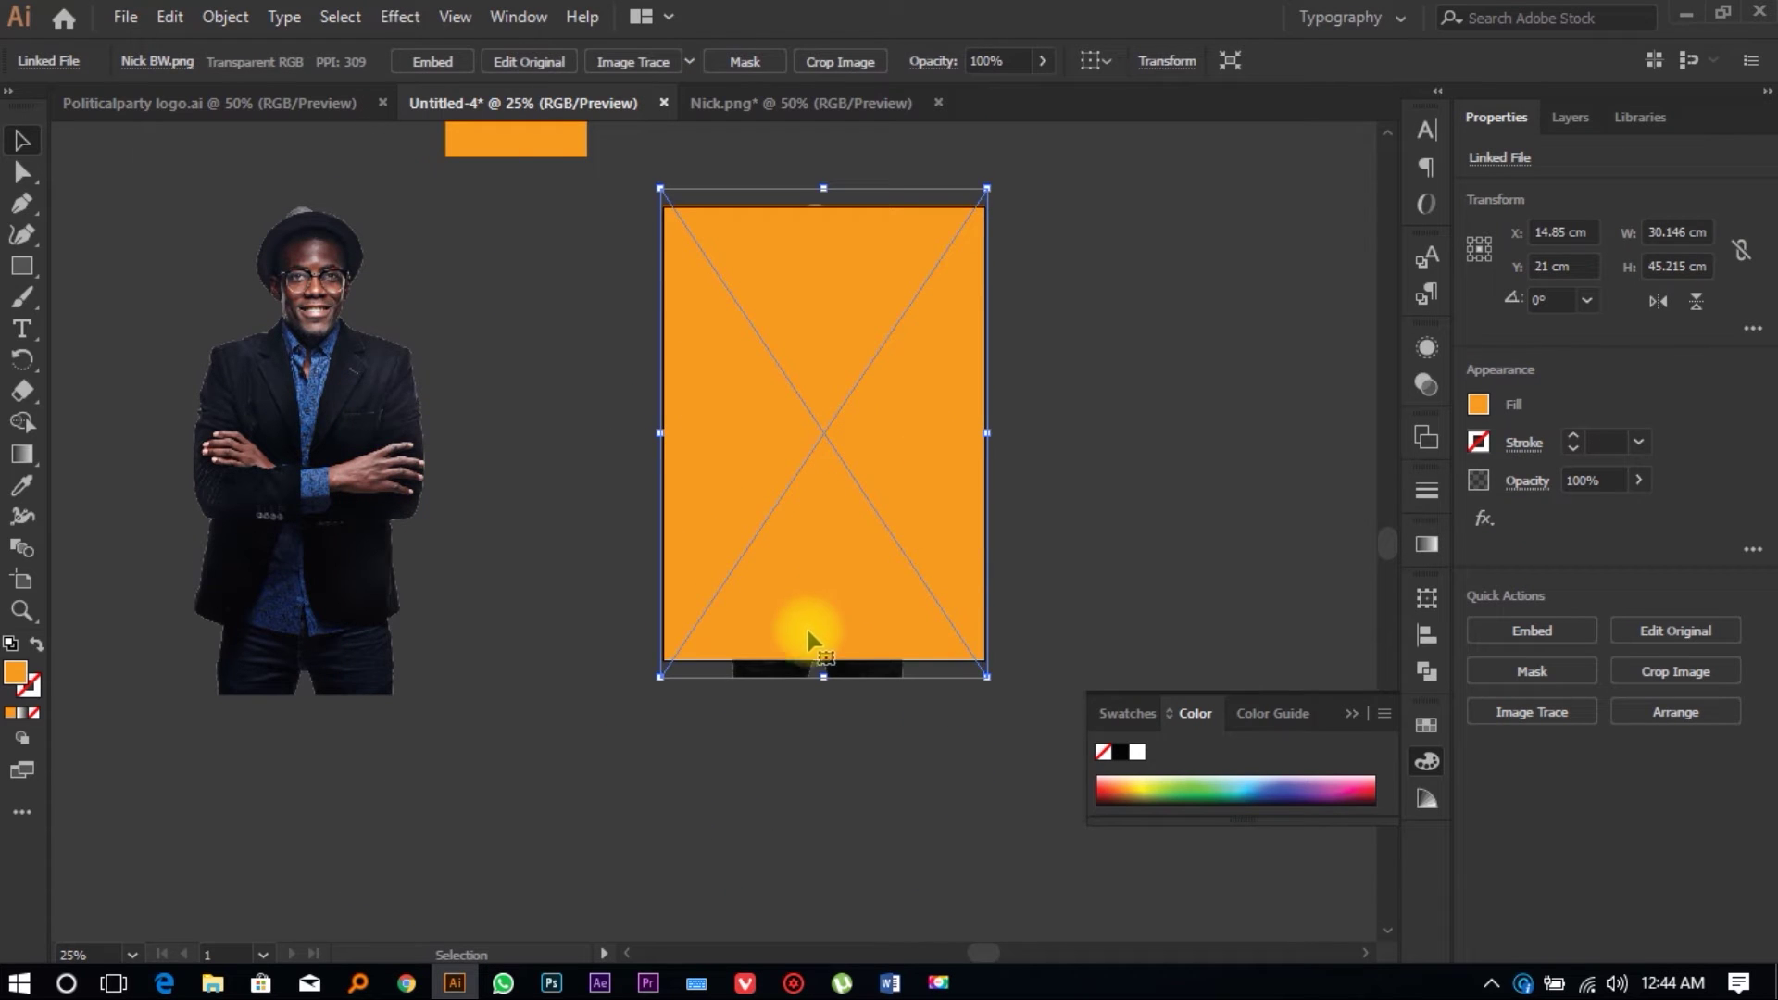
right_click(880, 677)
mouse_move(953, 517)
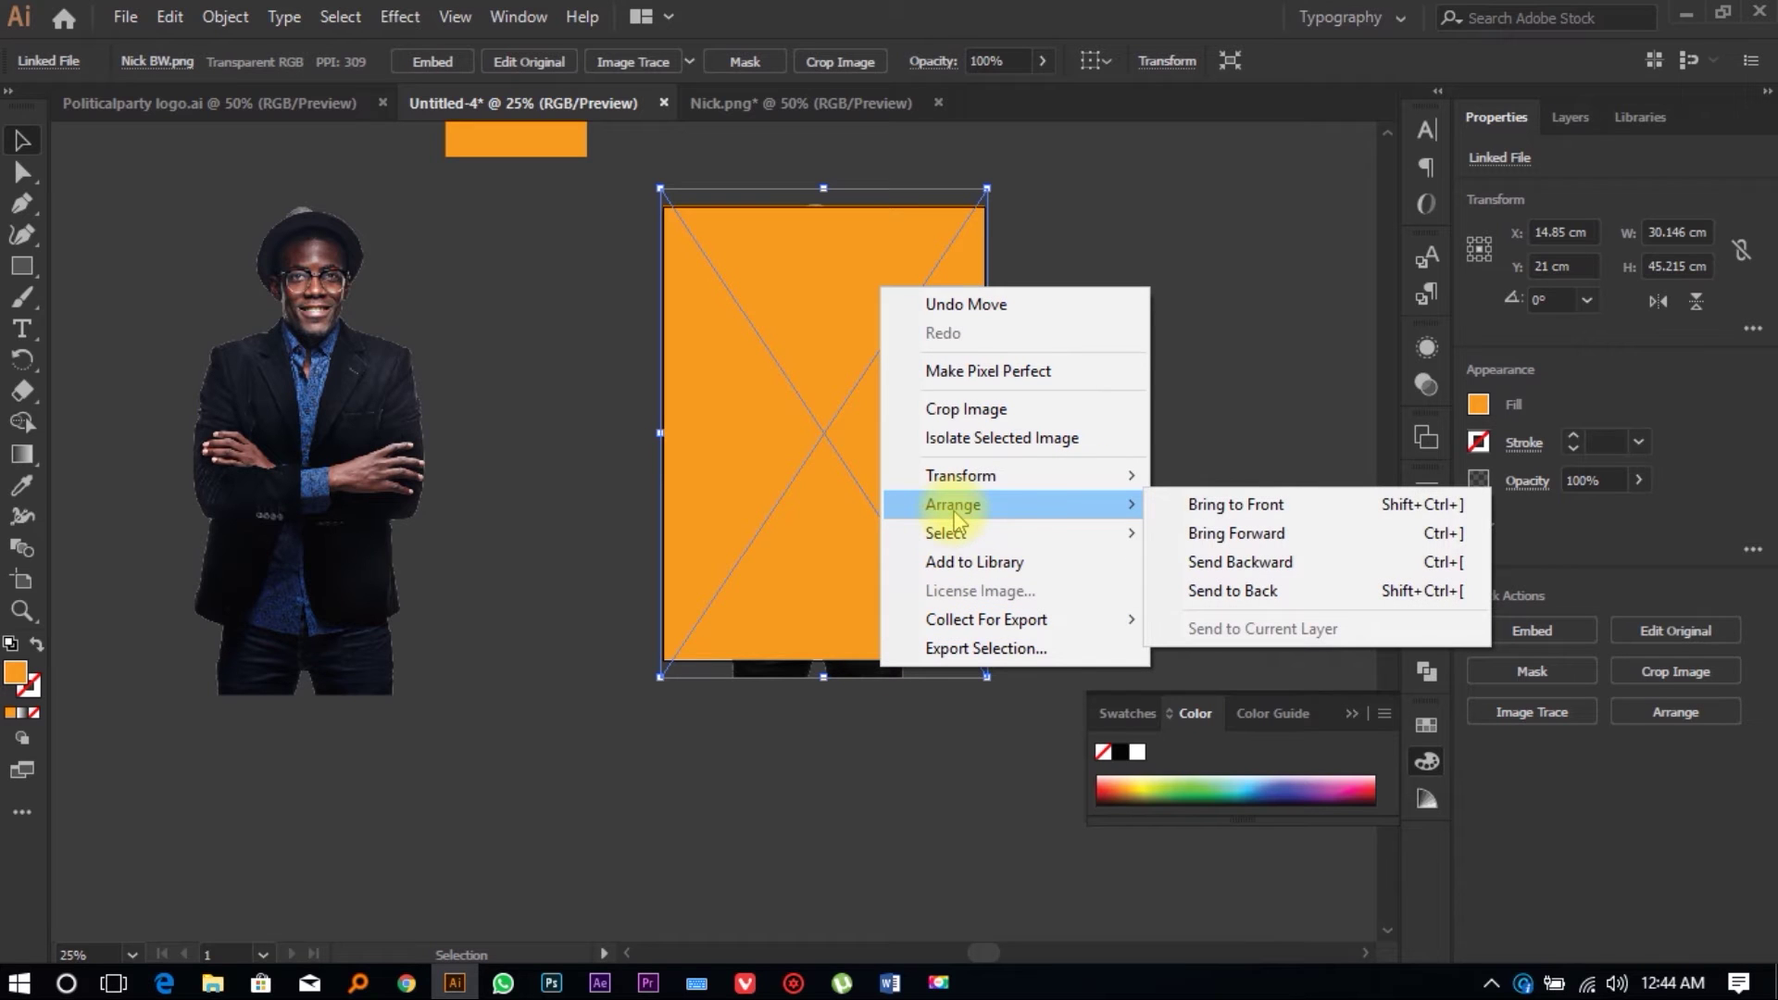
click(1196, 507)
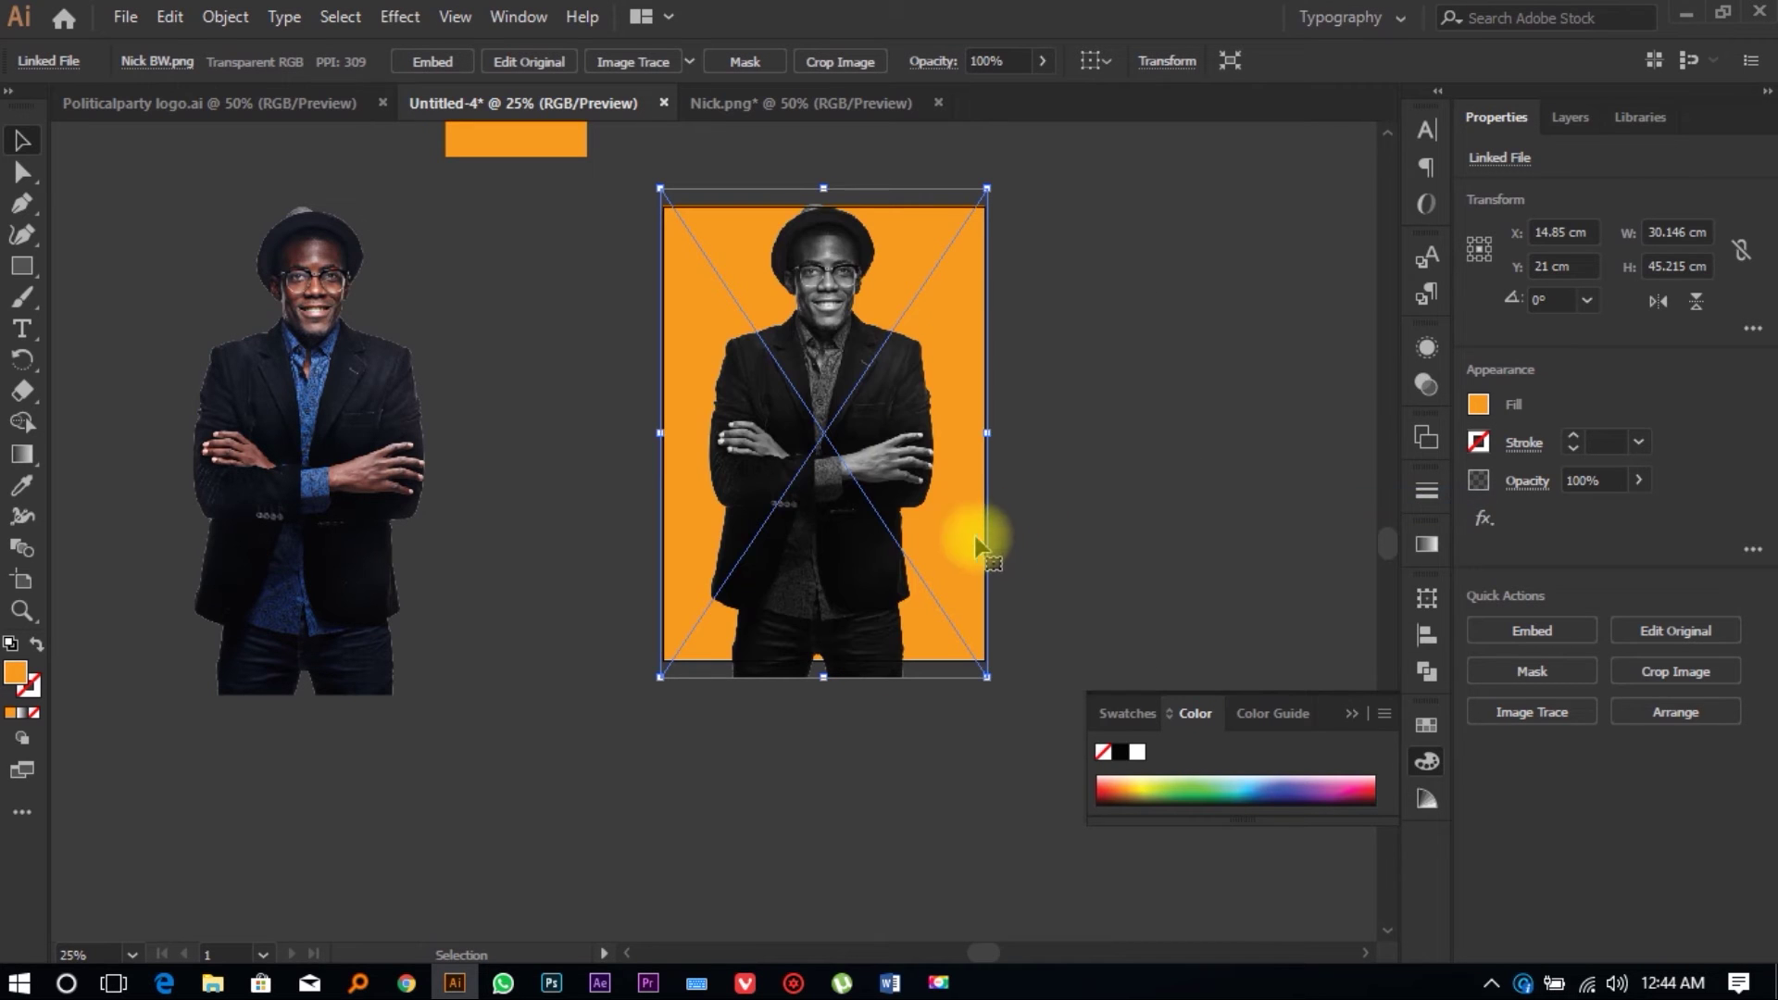
click(1060, 503)
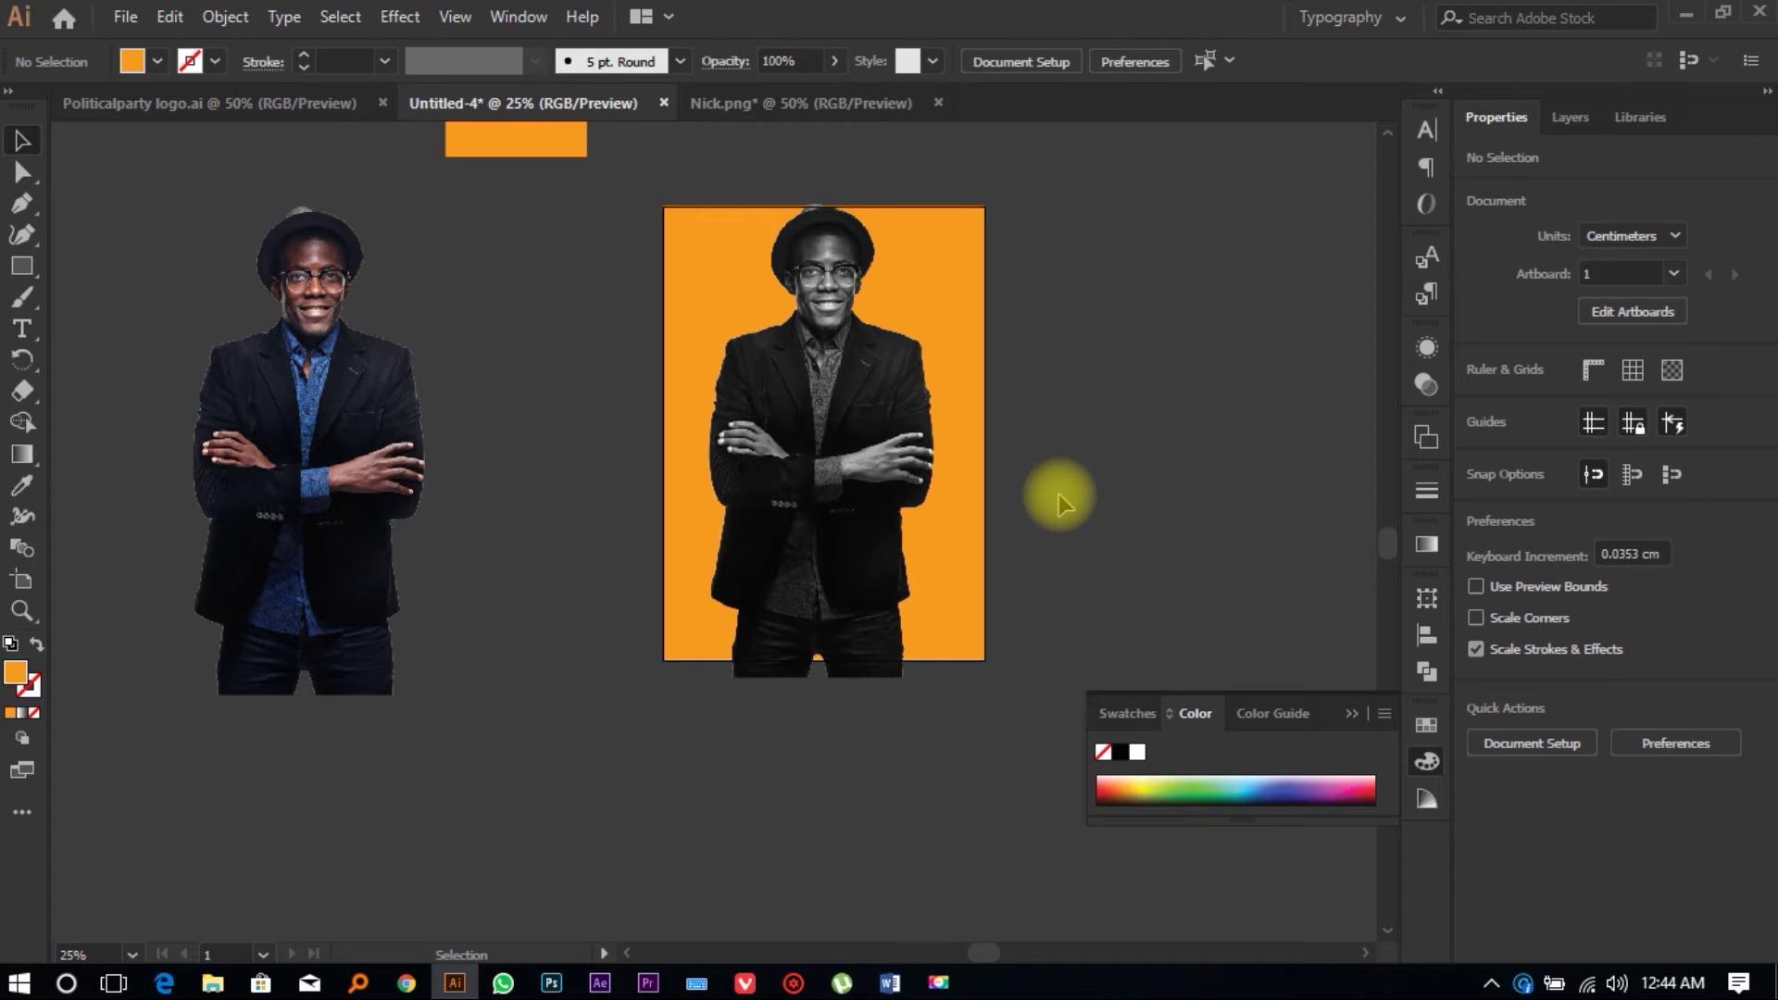
Step: Enlarge the black-and-white cut-out proportionally to about 40.6 by 60.9 cm and shift it down so the hat sits inside the artboard
scroll(1060, 503, down, 3)
click(846, 425)
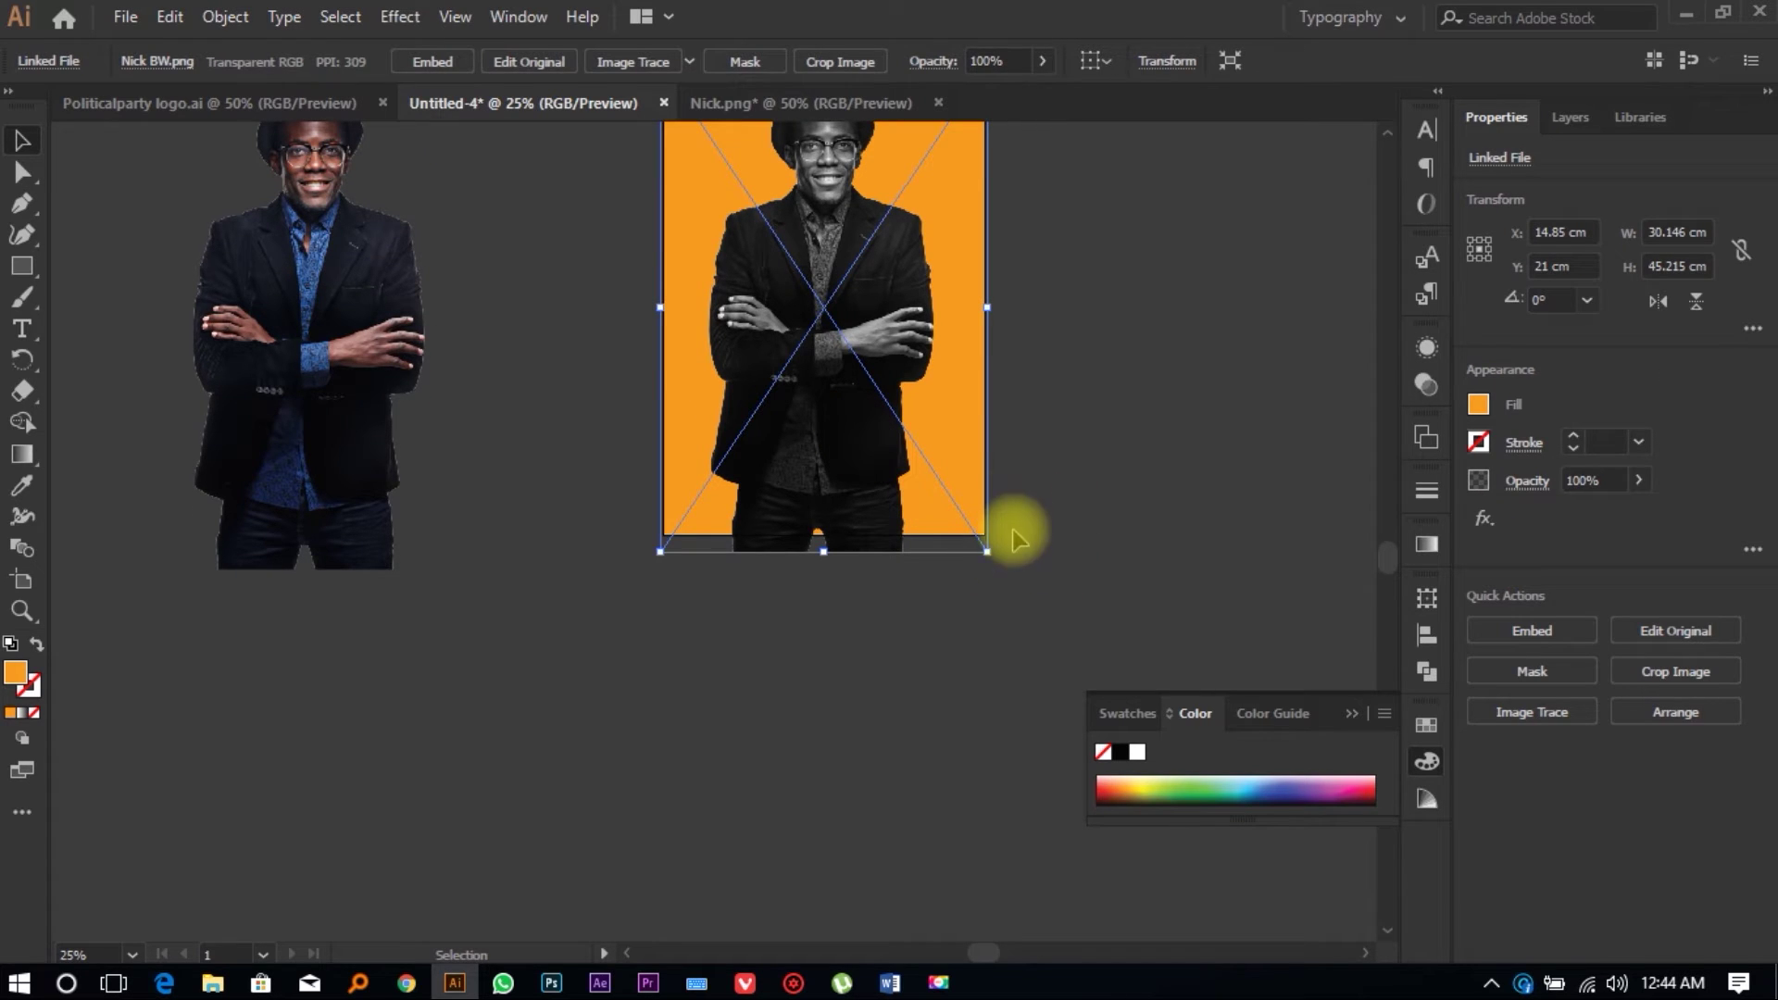
scroll(1005, 551, up, 2)
scroll(1016, 556, down, 3)
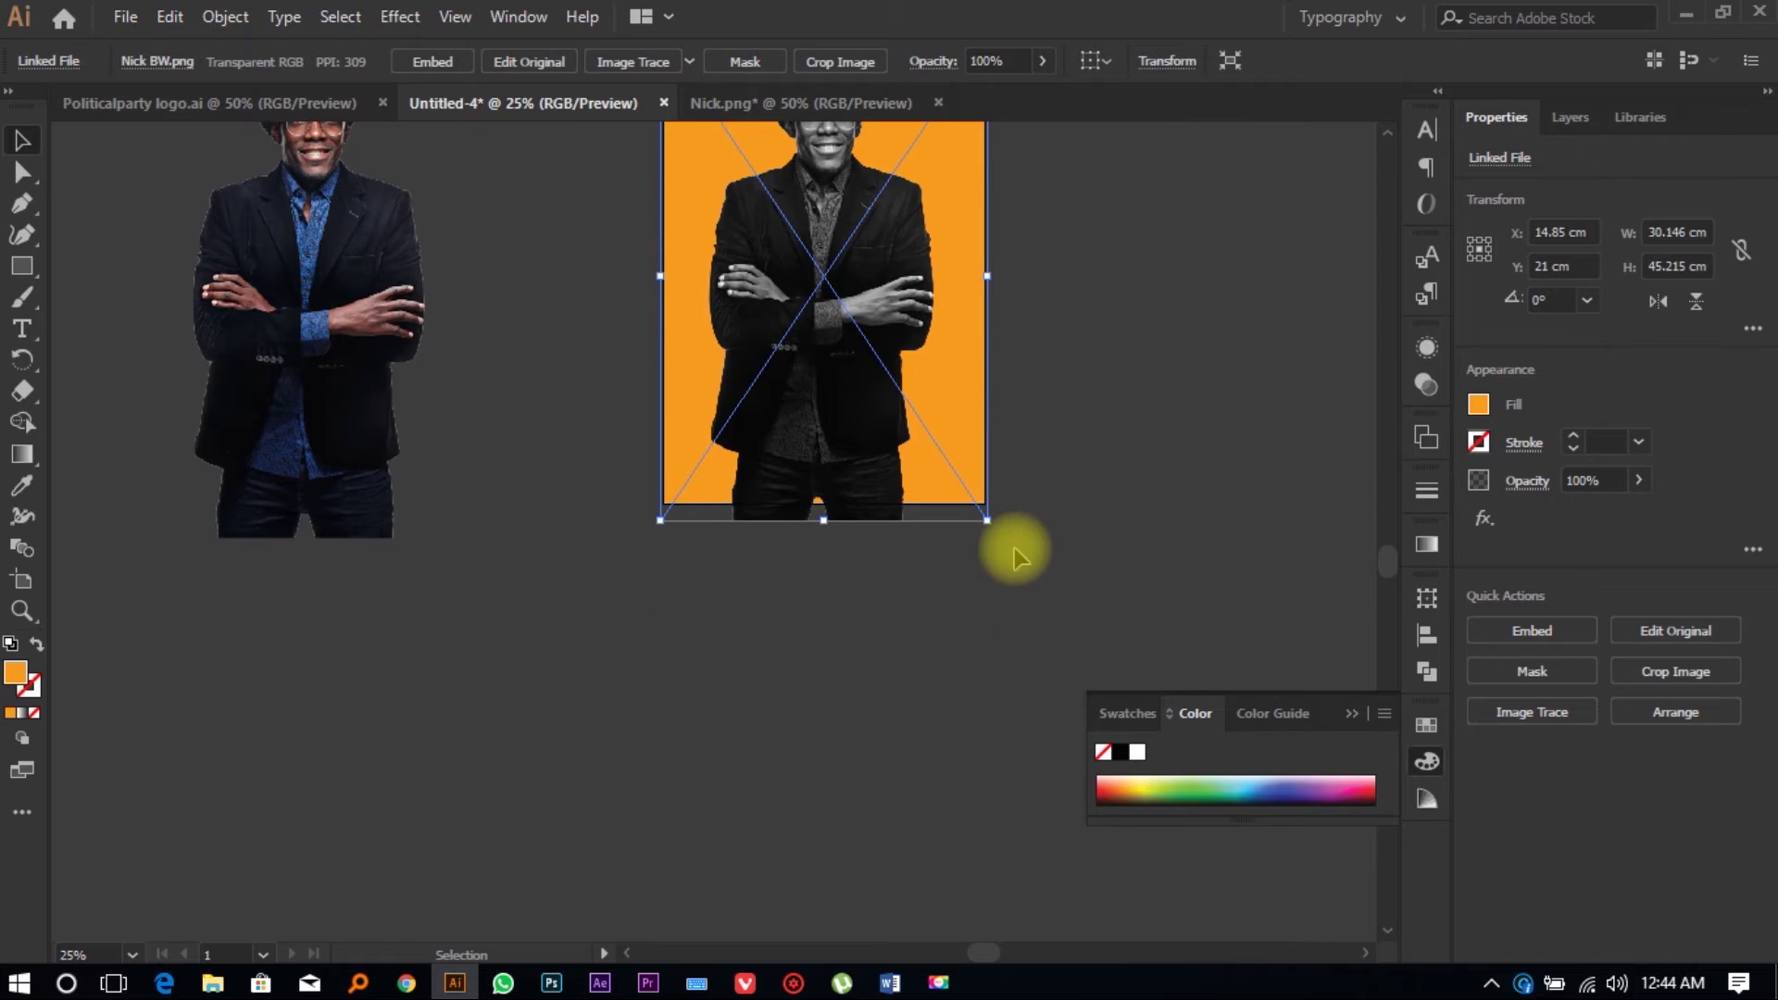
drag(987, 520, 1053, 595)
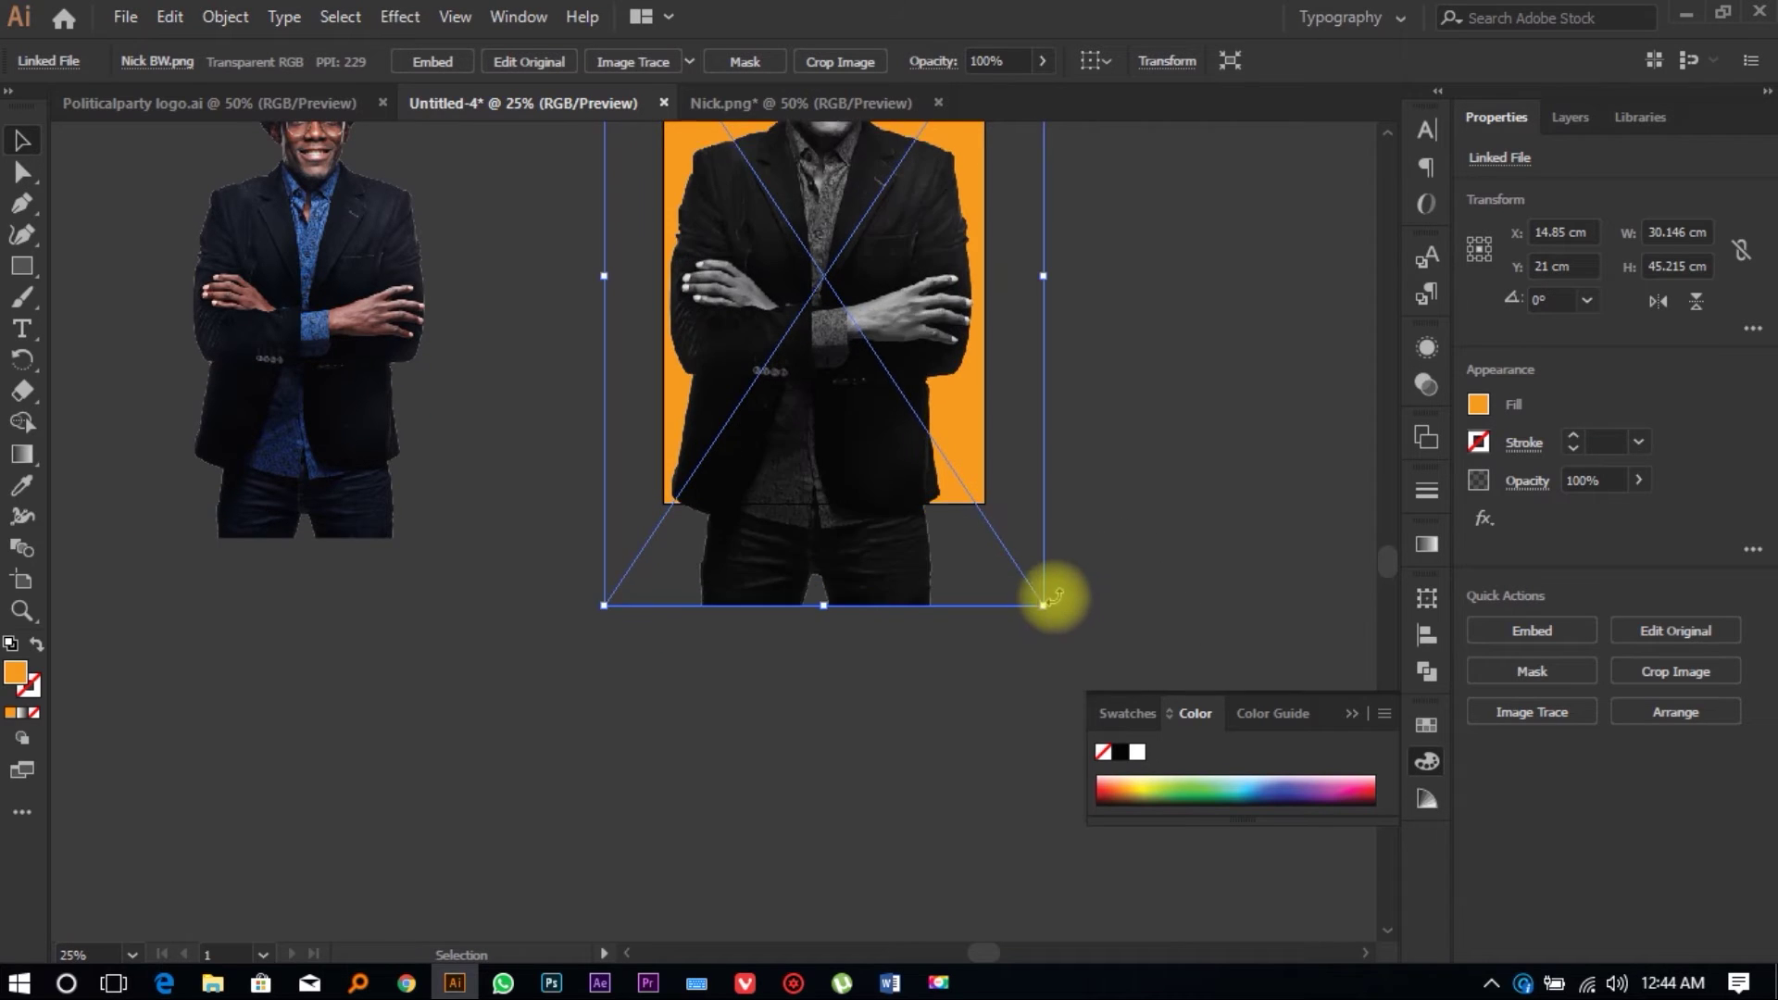
scroll(942, 515, up, 3)
drag(875, 508, 876, 514)
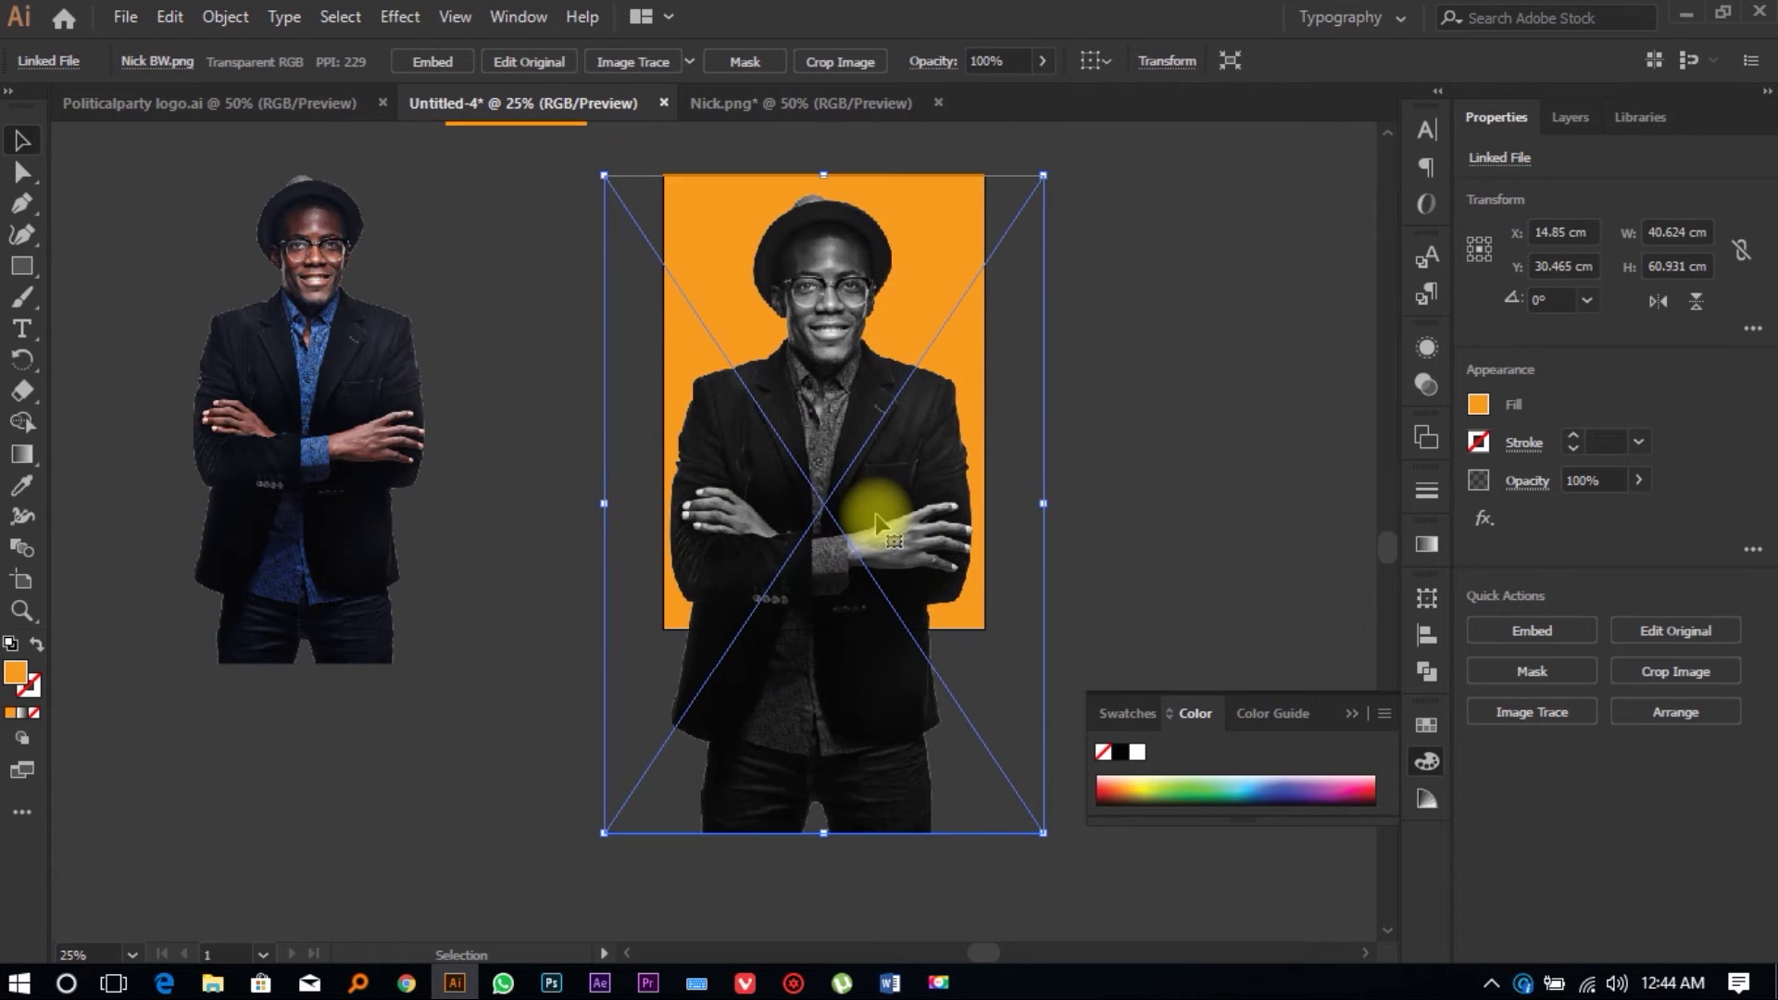
Step: Enlarge the black-and-white cut-out further to about 48.3 by 72.5 cm and lower it until the hat is just below the artboard's upper edge
key(ctrl+z)
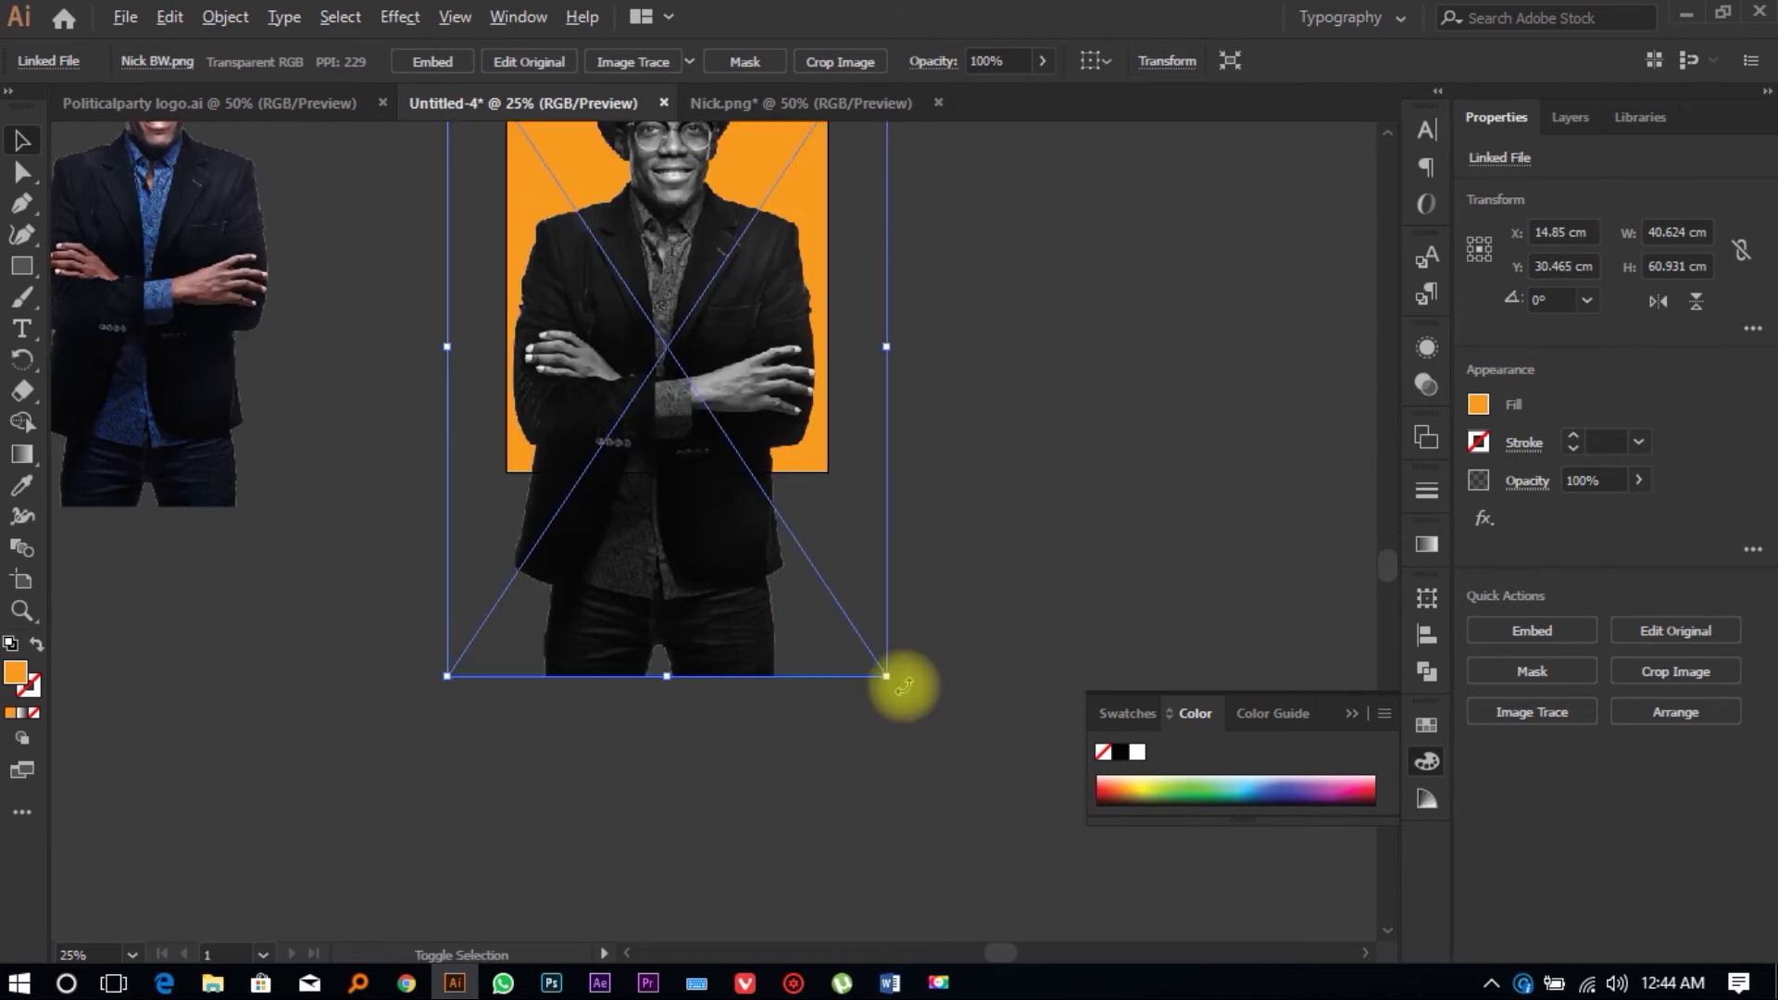
scroll(893, 528, right, 3)
scroll(920, 683, down, 3)
drag(893, 676, 949, 749)
scroll(876, 663, up, 3)
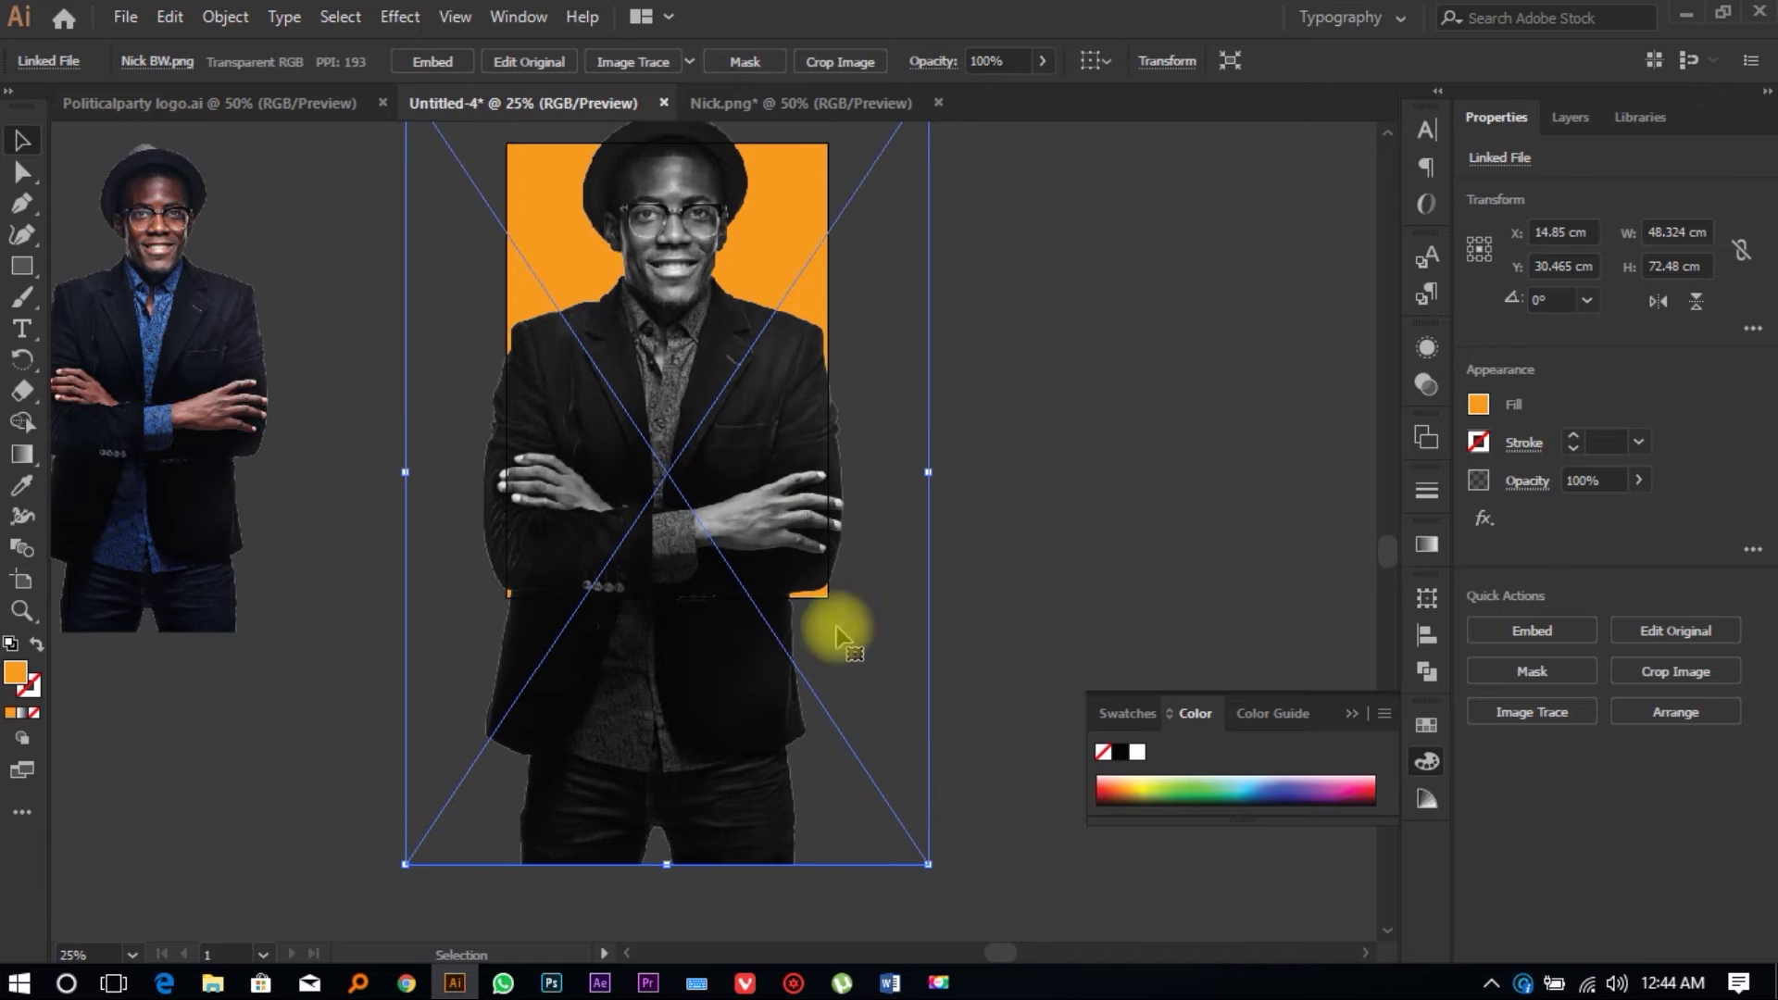
drag(762, 506, 762, 560)
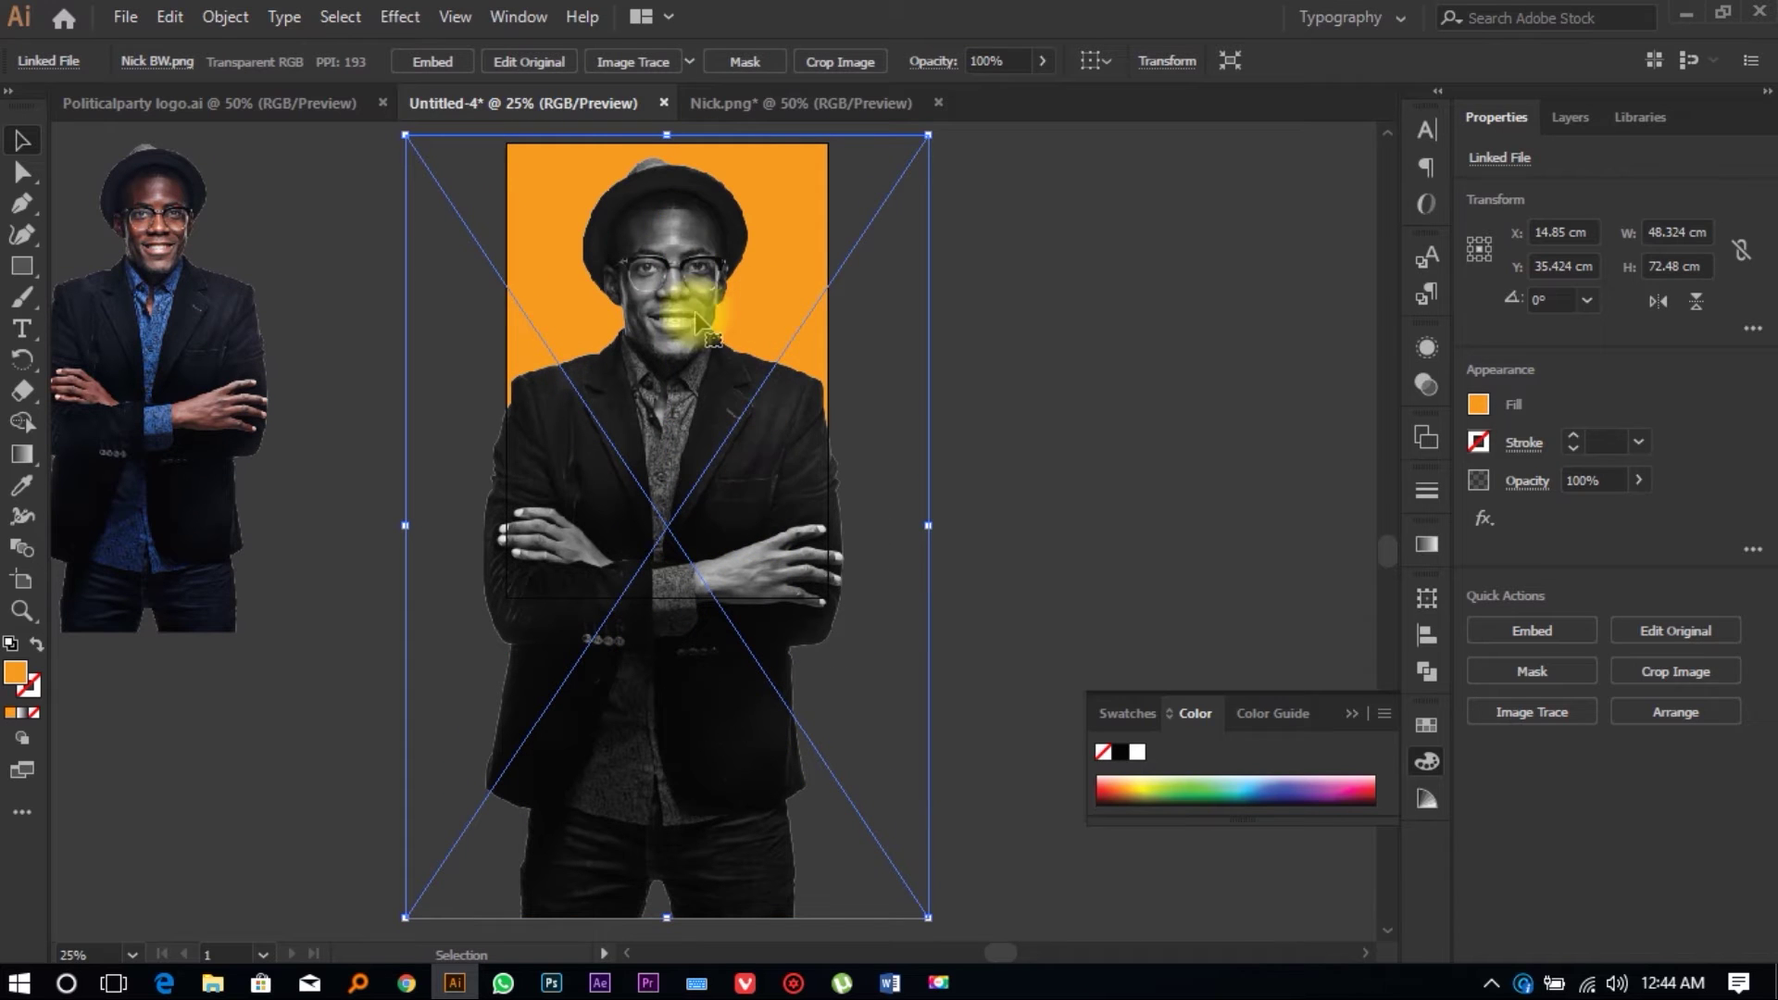
click(1032, 198)
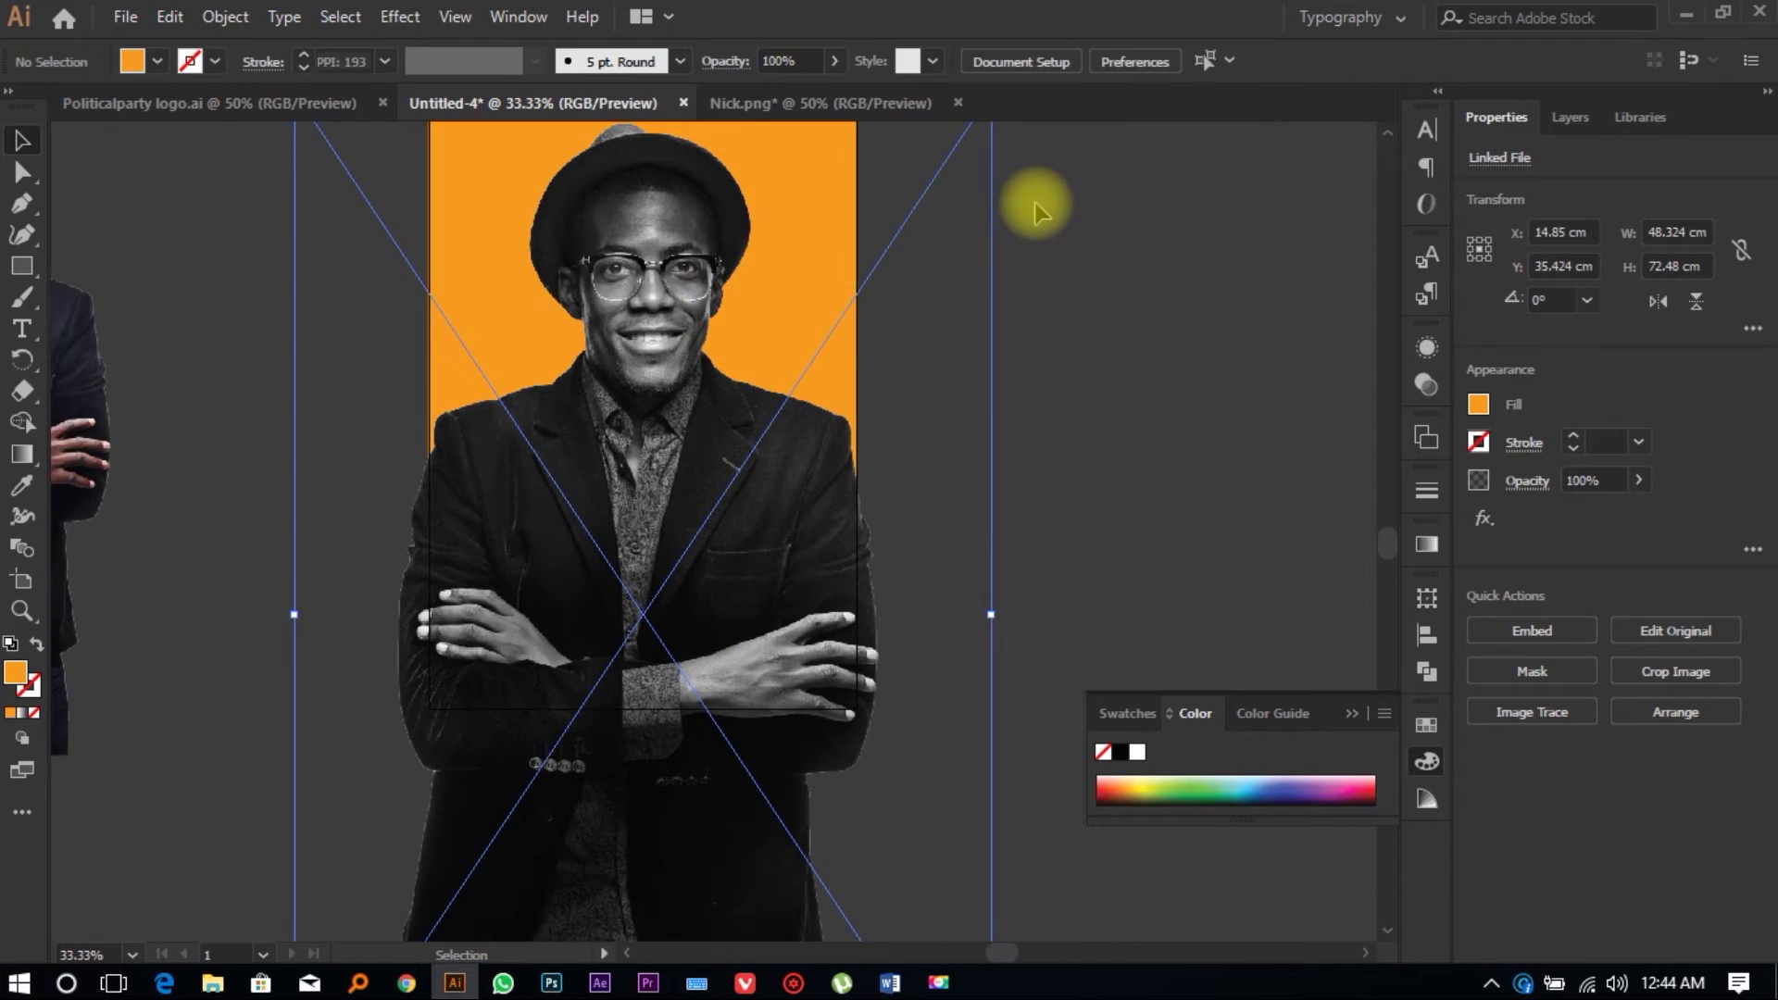
Step: Examine how the enlarged black-and-white cut-out fits the orange background and where it extends past the artboard edges
scroll(1037, 200, down, 1)
scroll(1039, 206, right, 3)
scroll(802, 305, down, 1)
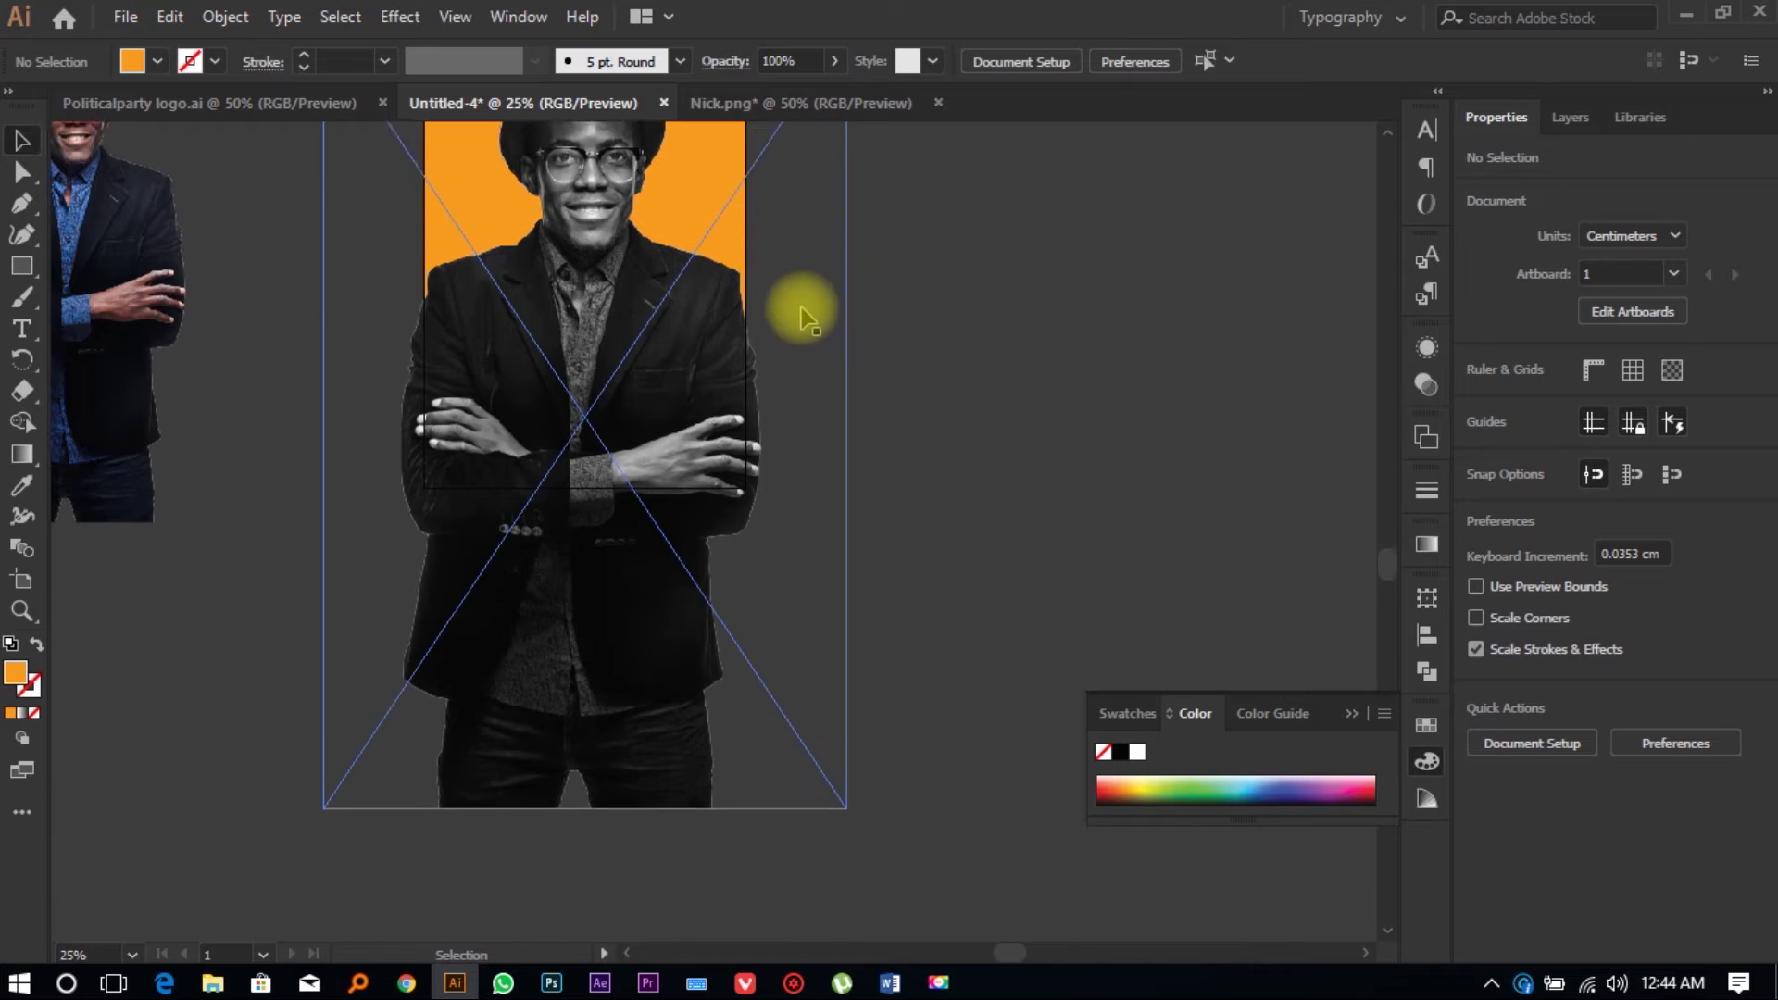
scroll(754, 386, up, 2)
scroll(687, 337, down, 2)
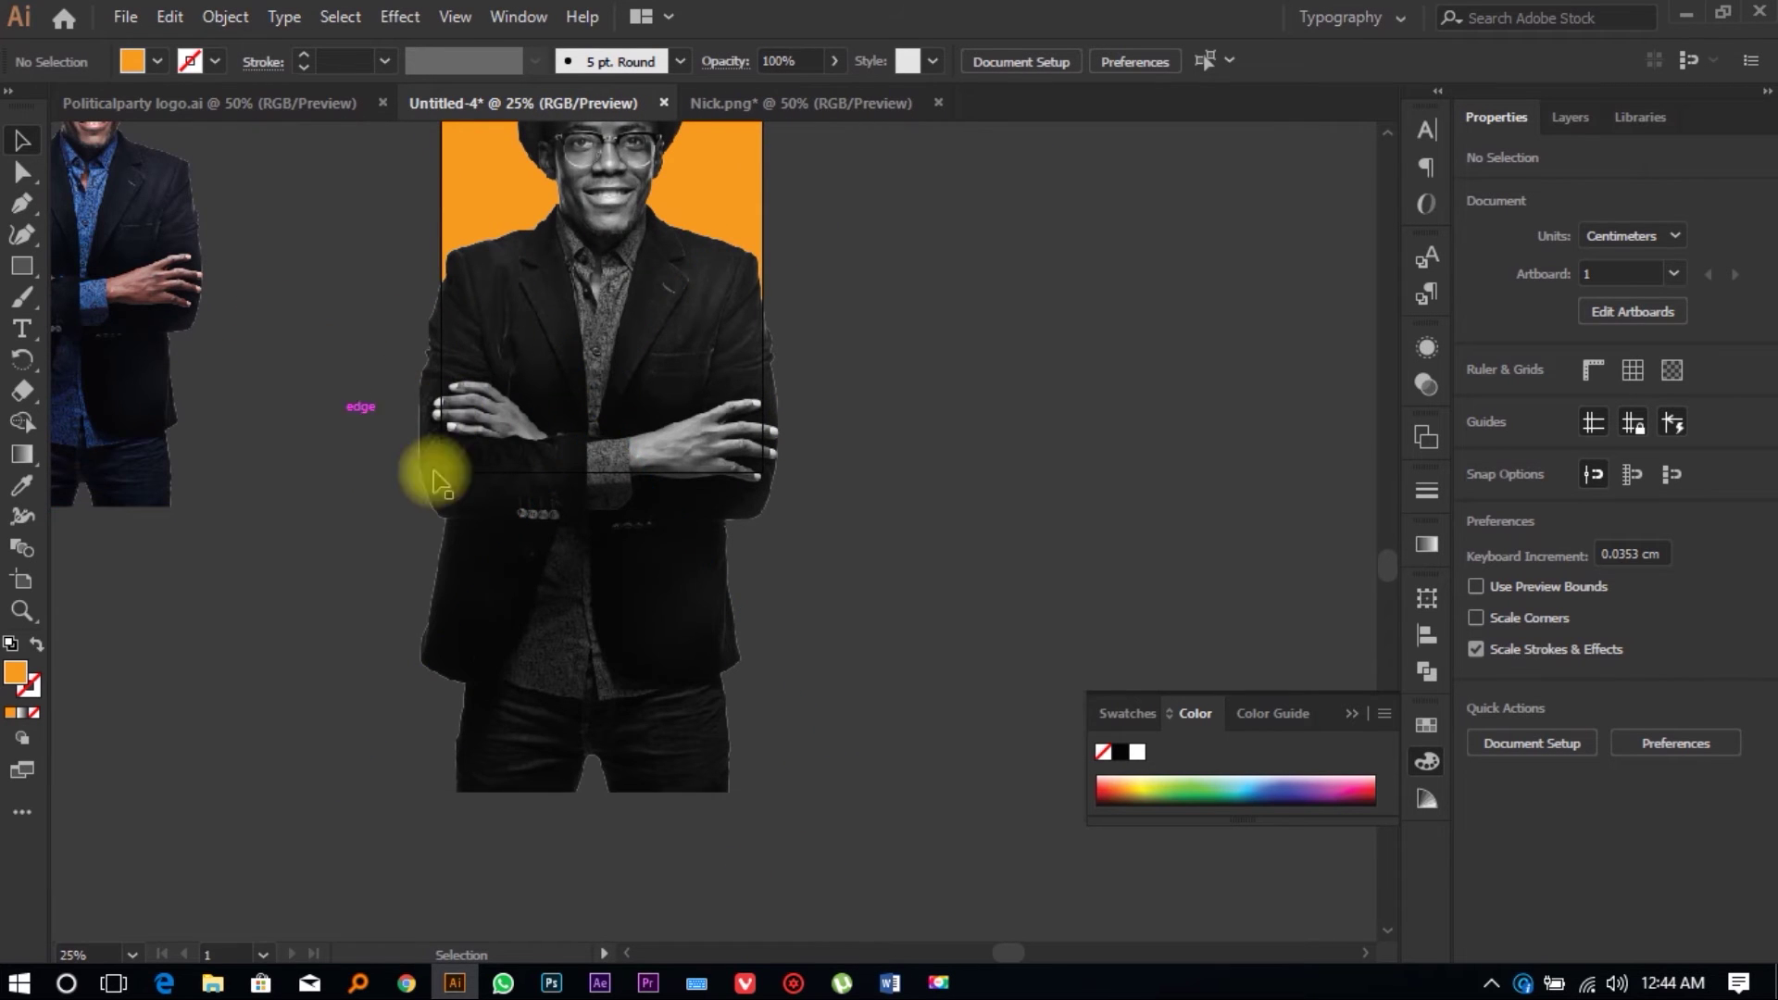
scroll(1100, 258, up, 1)
scroll(704, 384, up, 1)
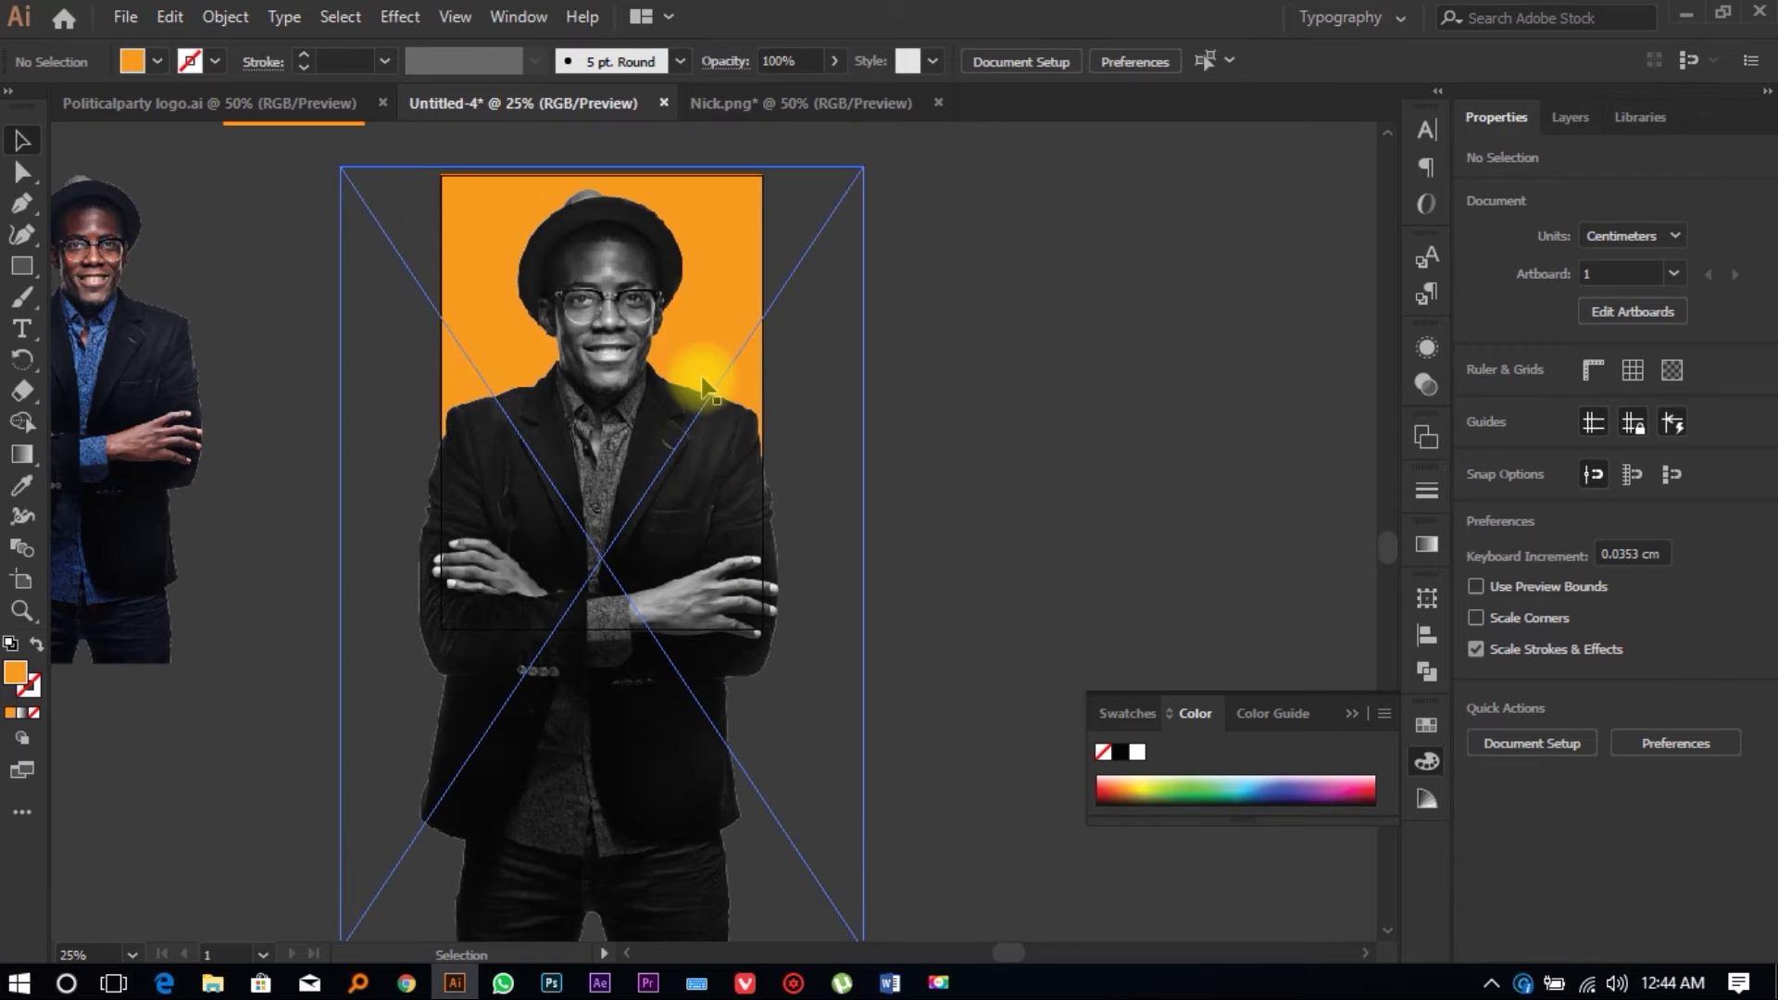
scroll(992, 393, down, 2)
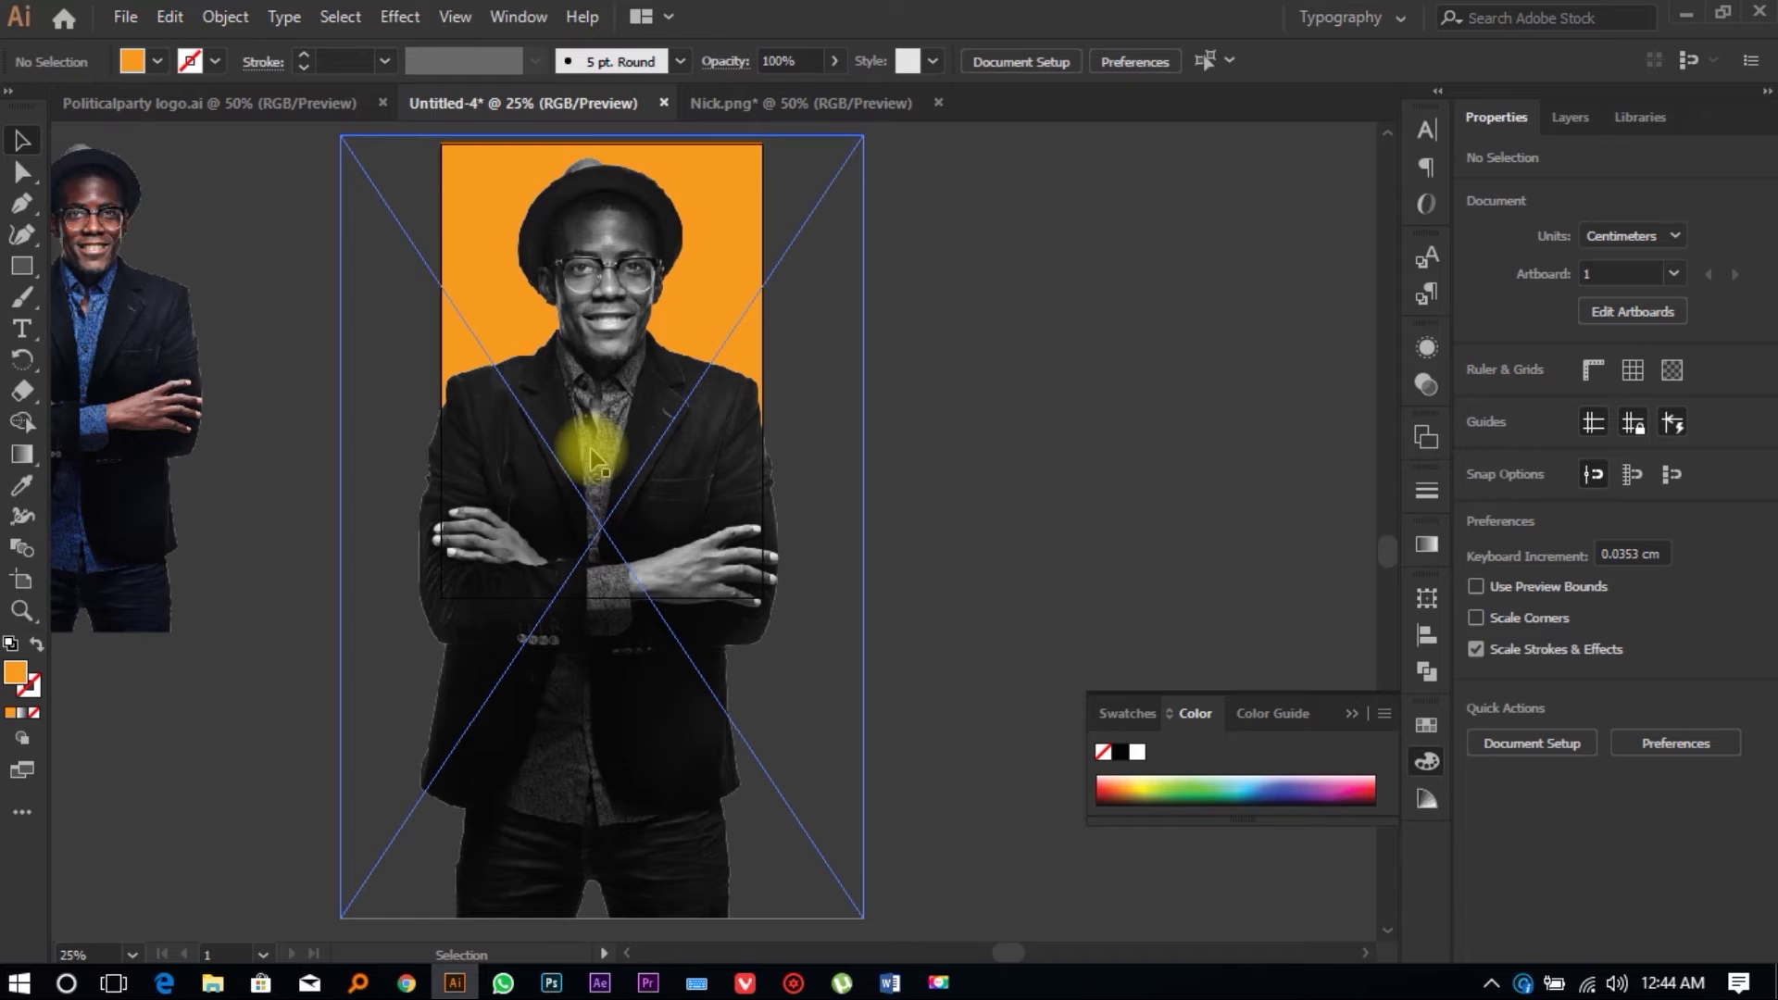
Step: Draw a rectangle of about 29.7 by 42.15 cm over the artboard, on top of the black-and-white cut-out
scroll(630, 449, up, 3)
click(22, 267)
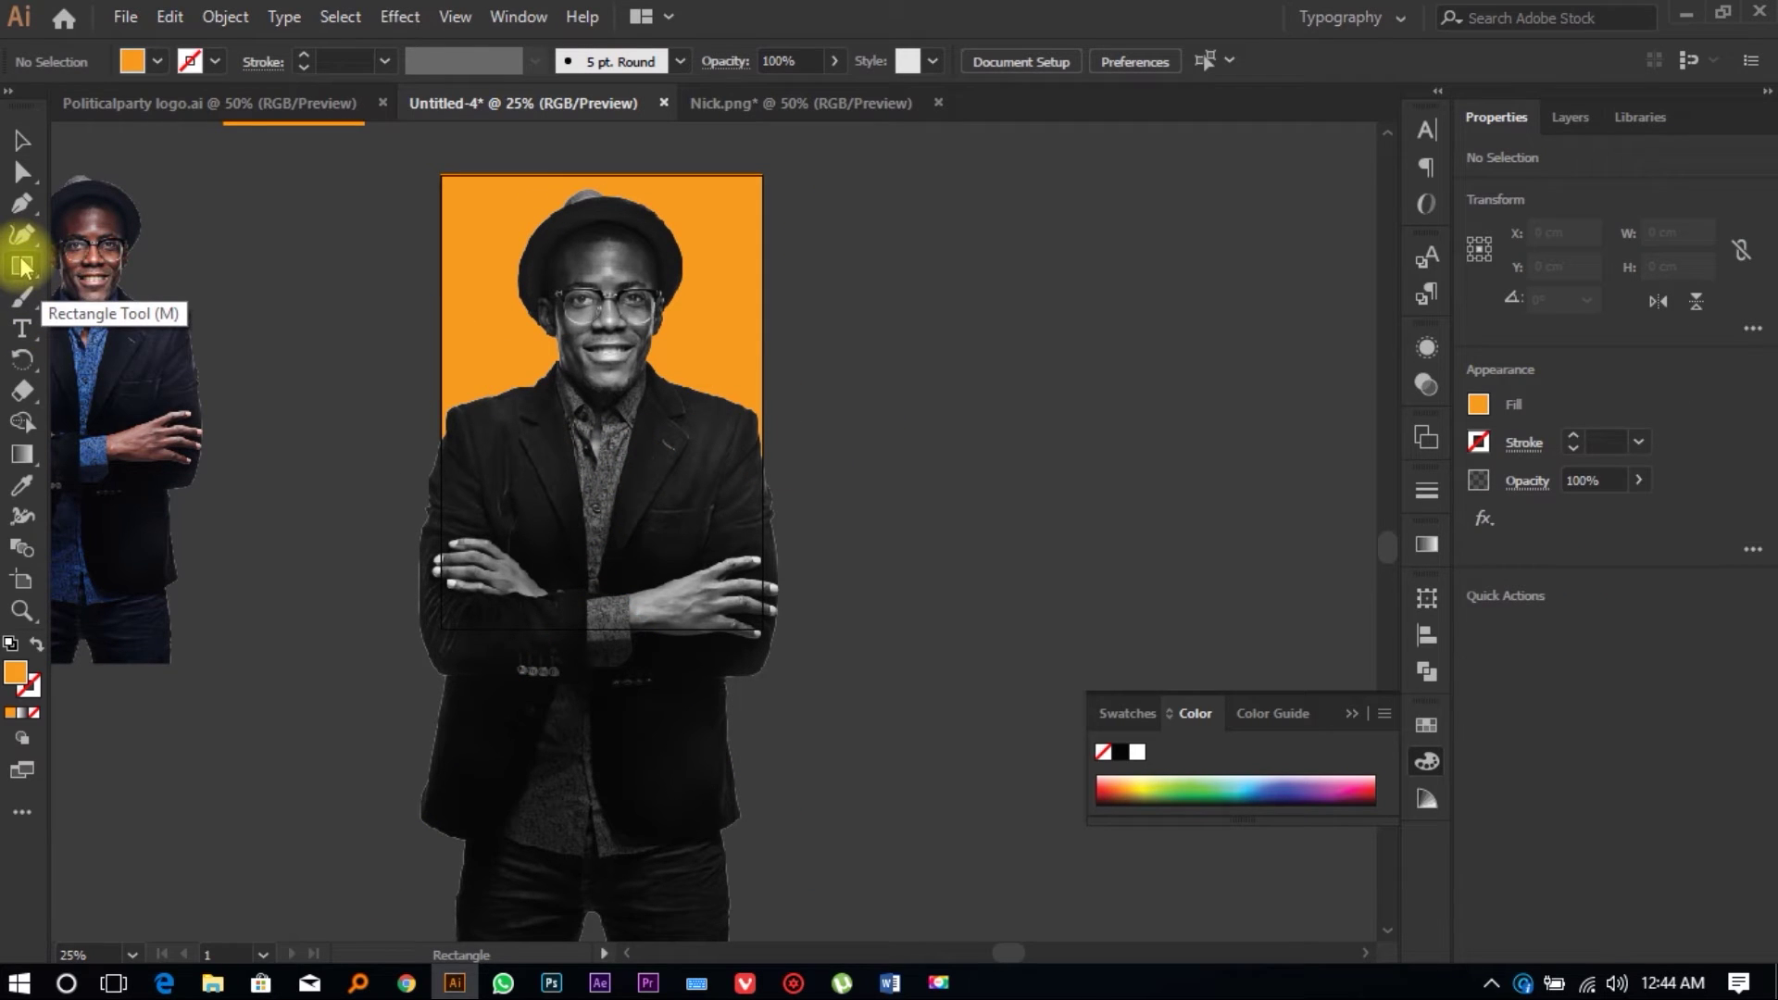
drag(440, 174, 762, 629)
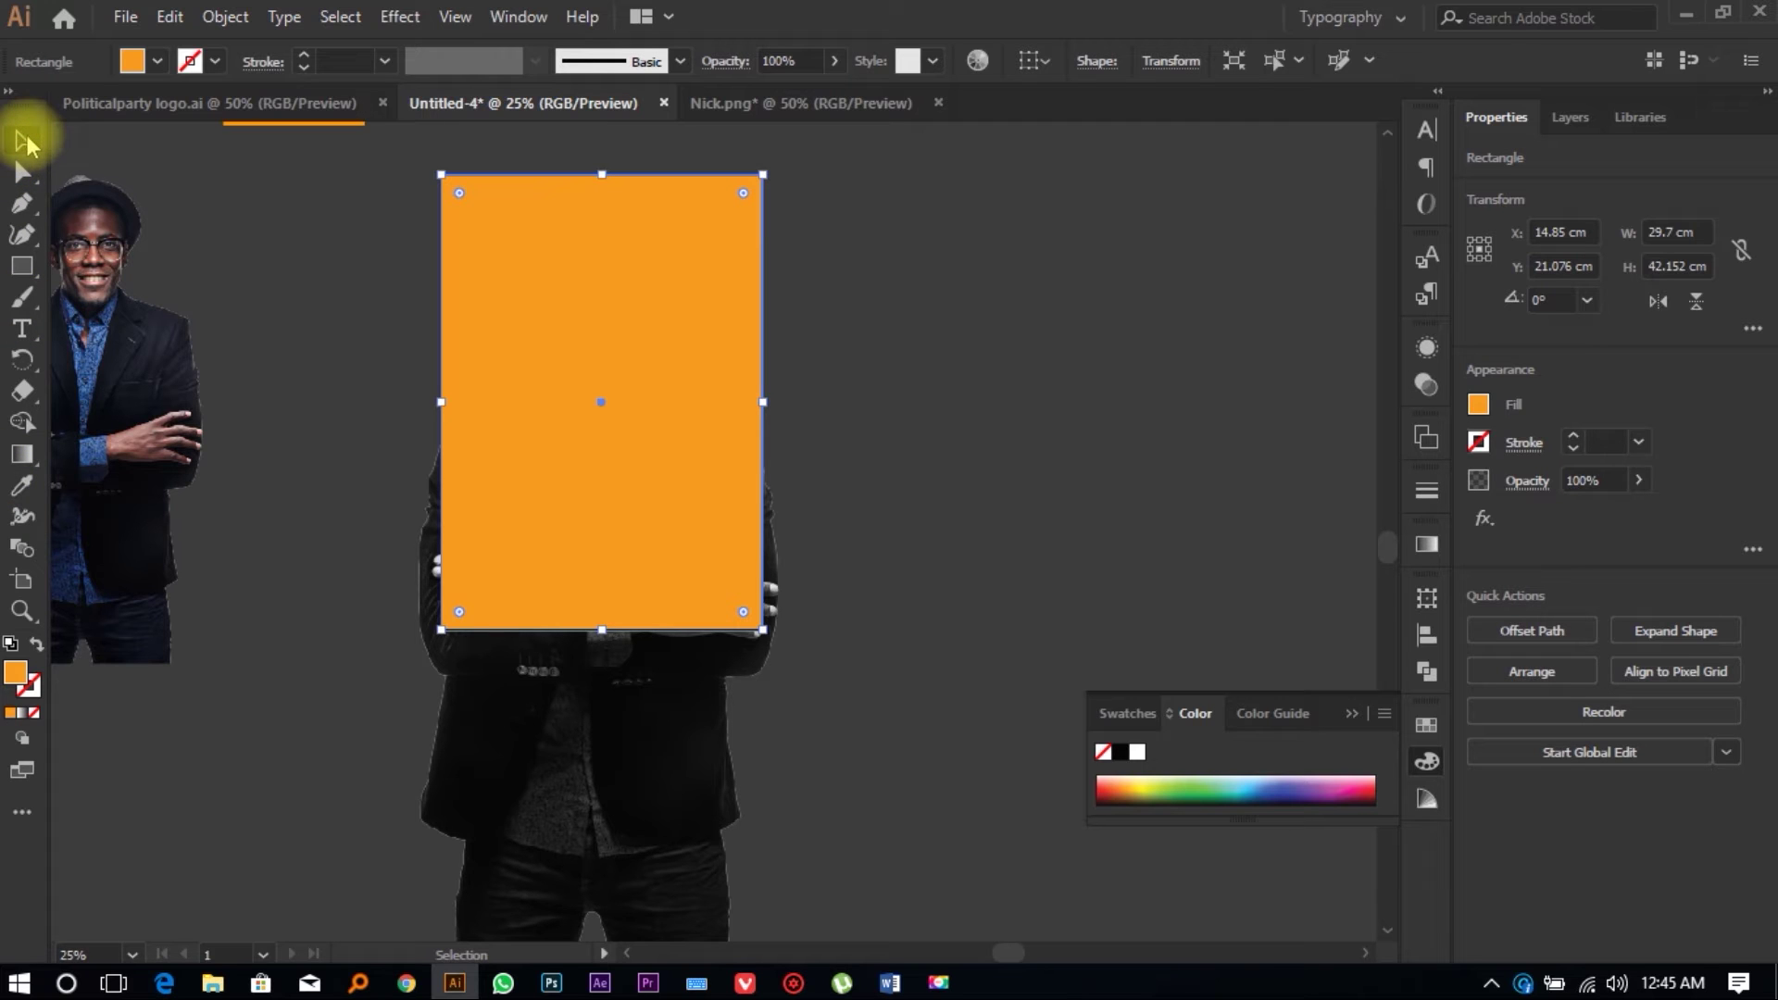
click(22, 140)
click(309, 318)
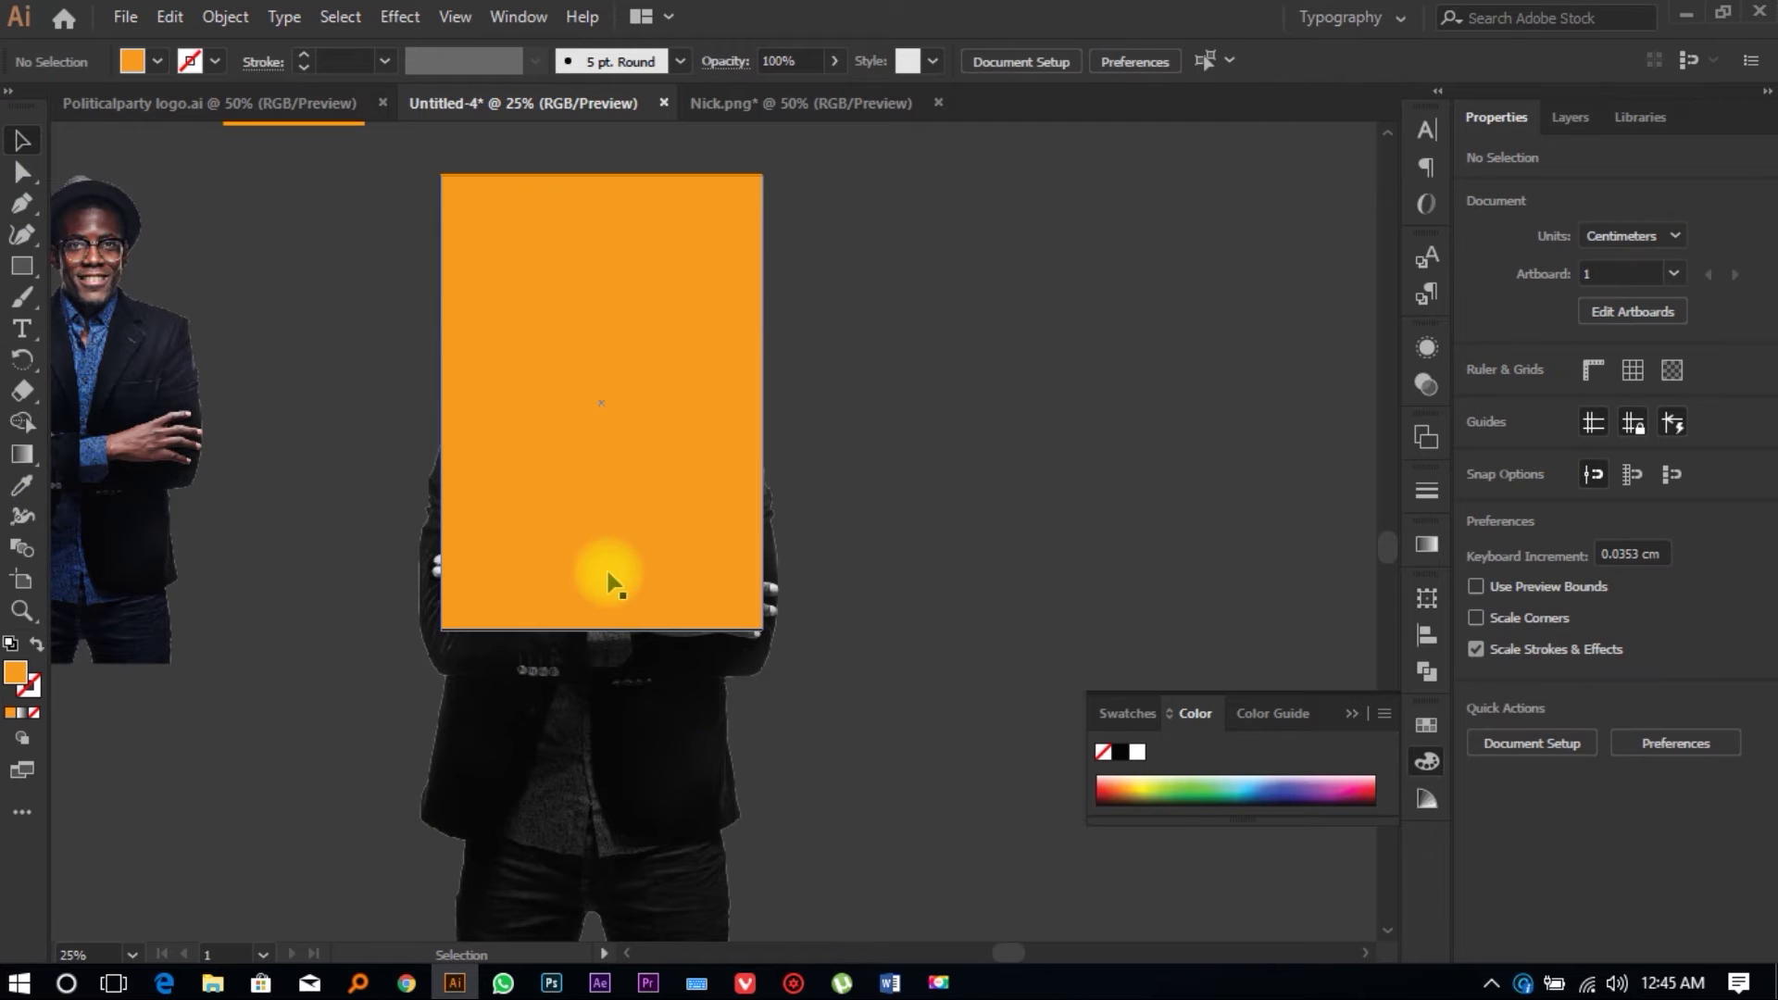
Step: Clip the black-and-white cut-out to the artboard-sized rectangle with a clipping mask
scroll(639, 648, down, 3)
click(581, 646)
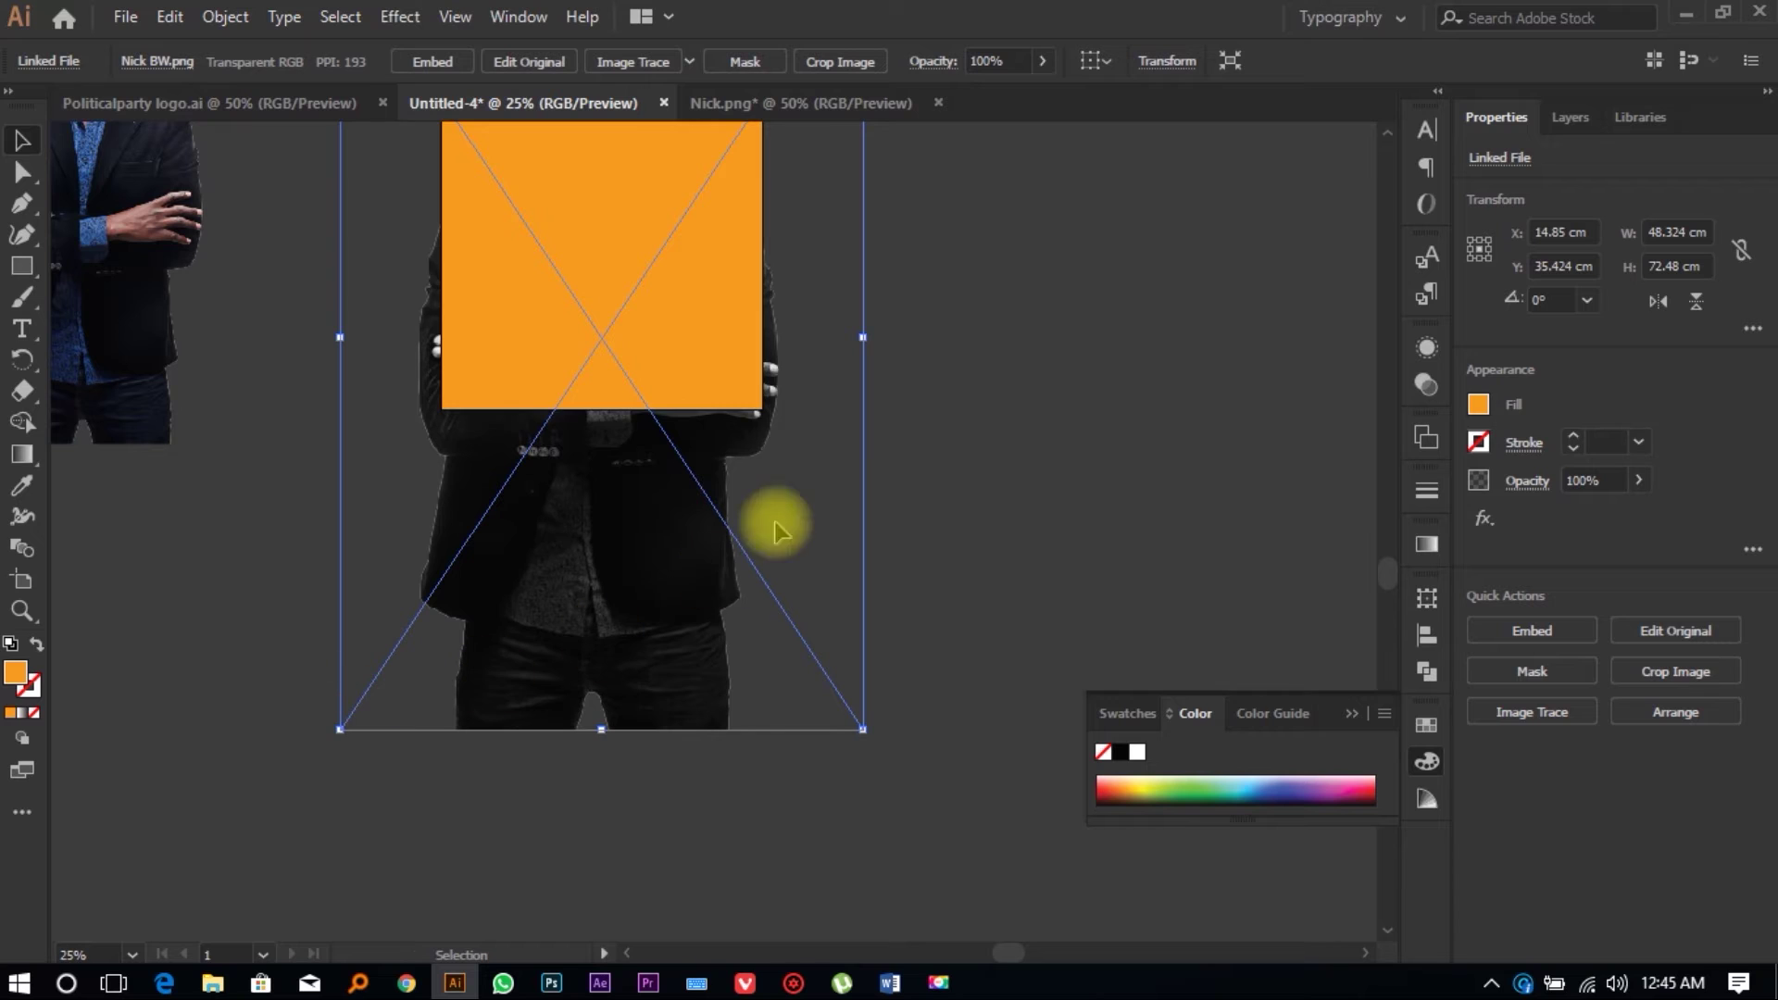
shift+click(696, 319)
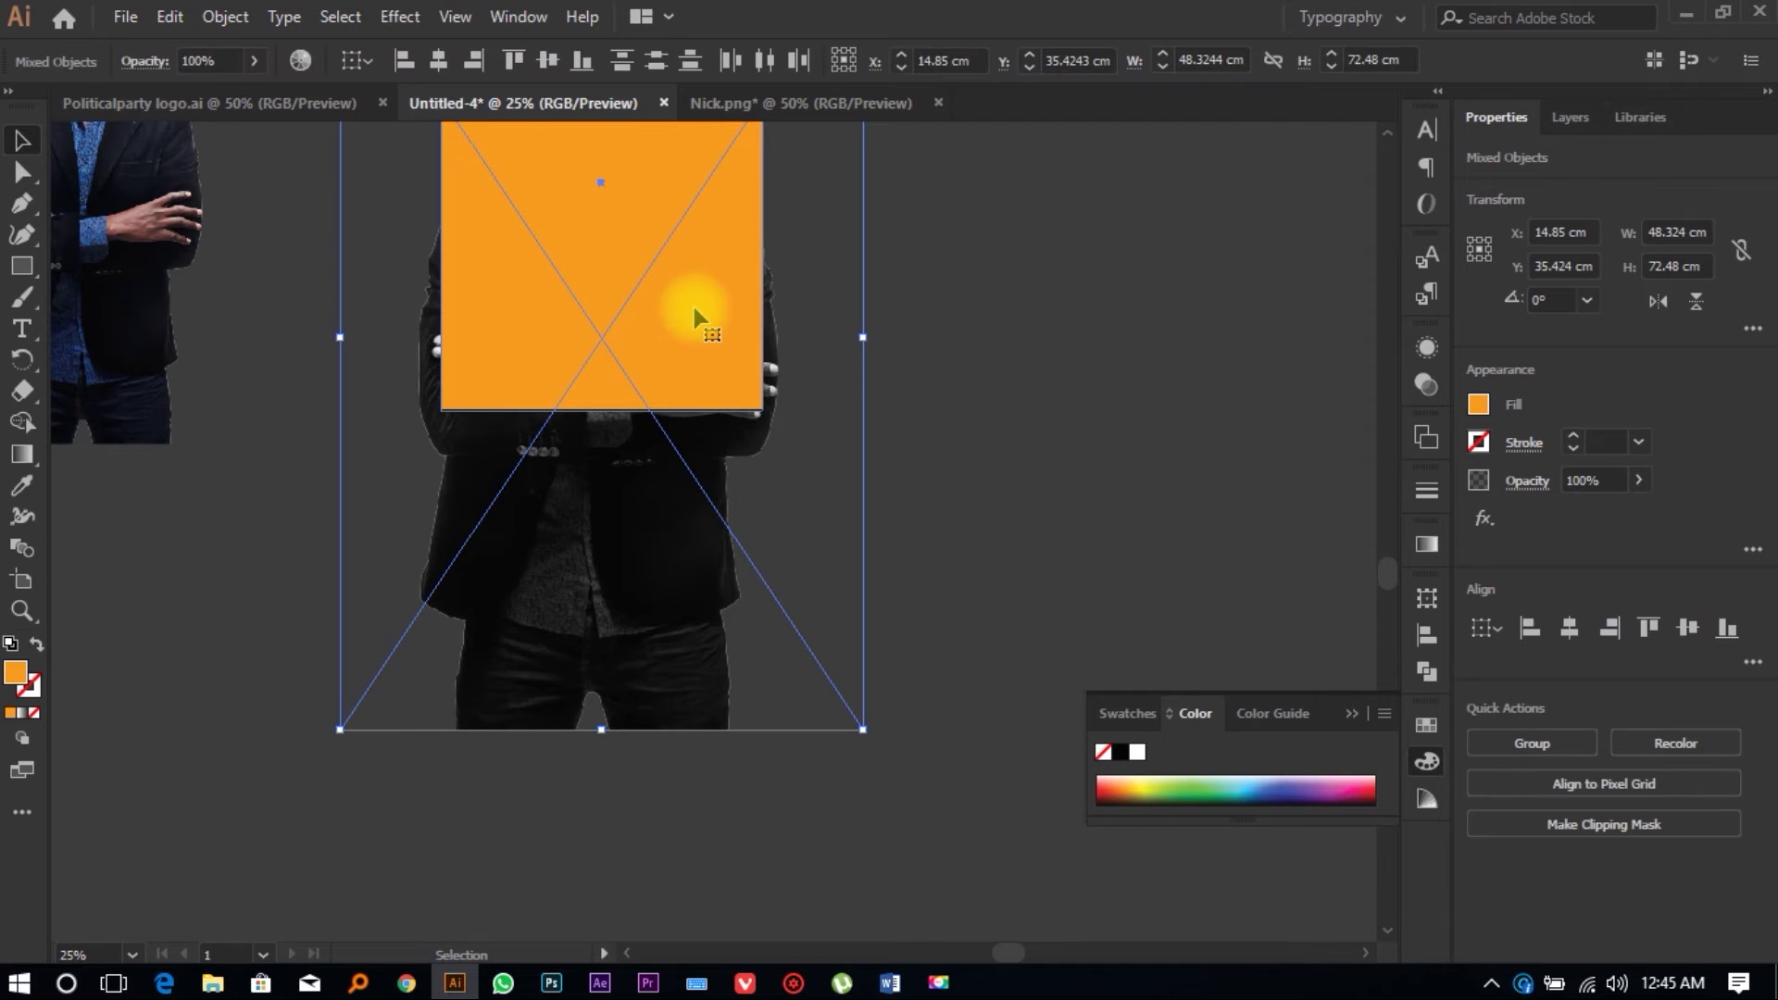
right_click(694, 308)
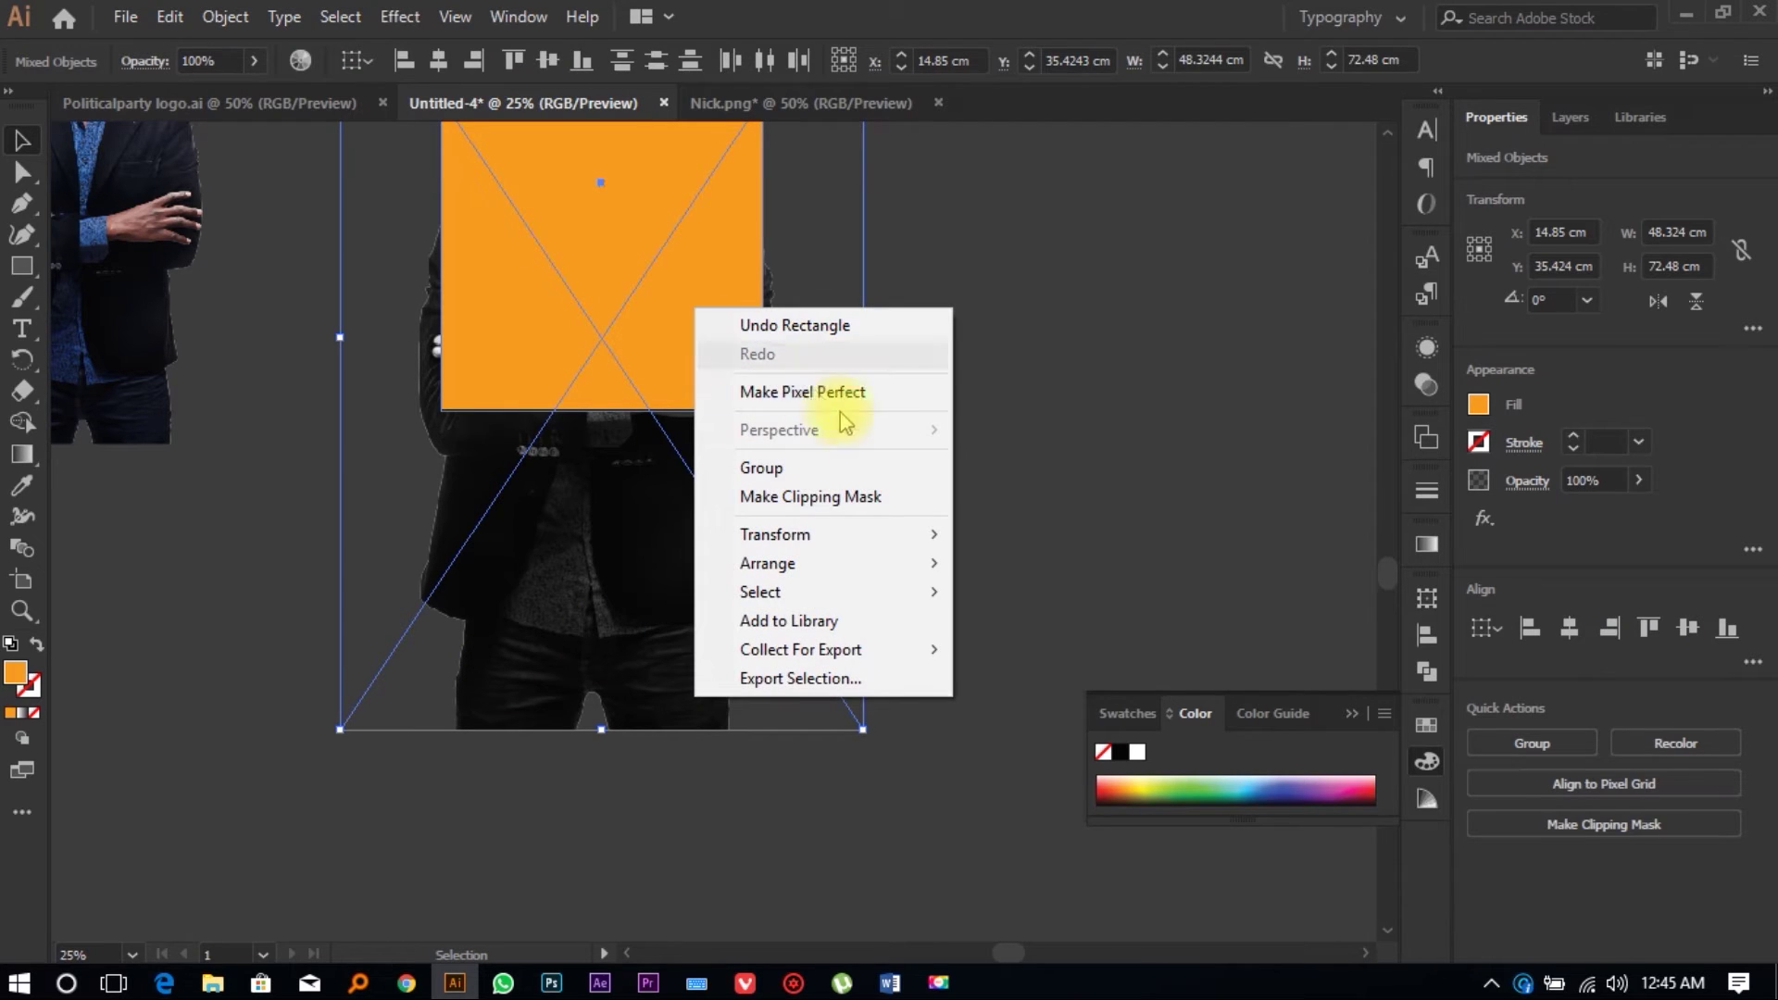
click(866, 500)
scroll(870, 486, up, 4)
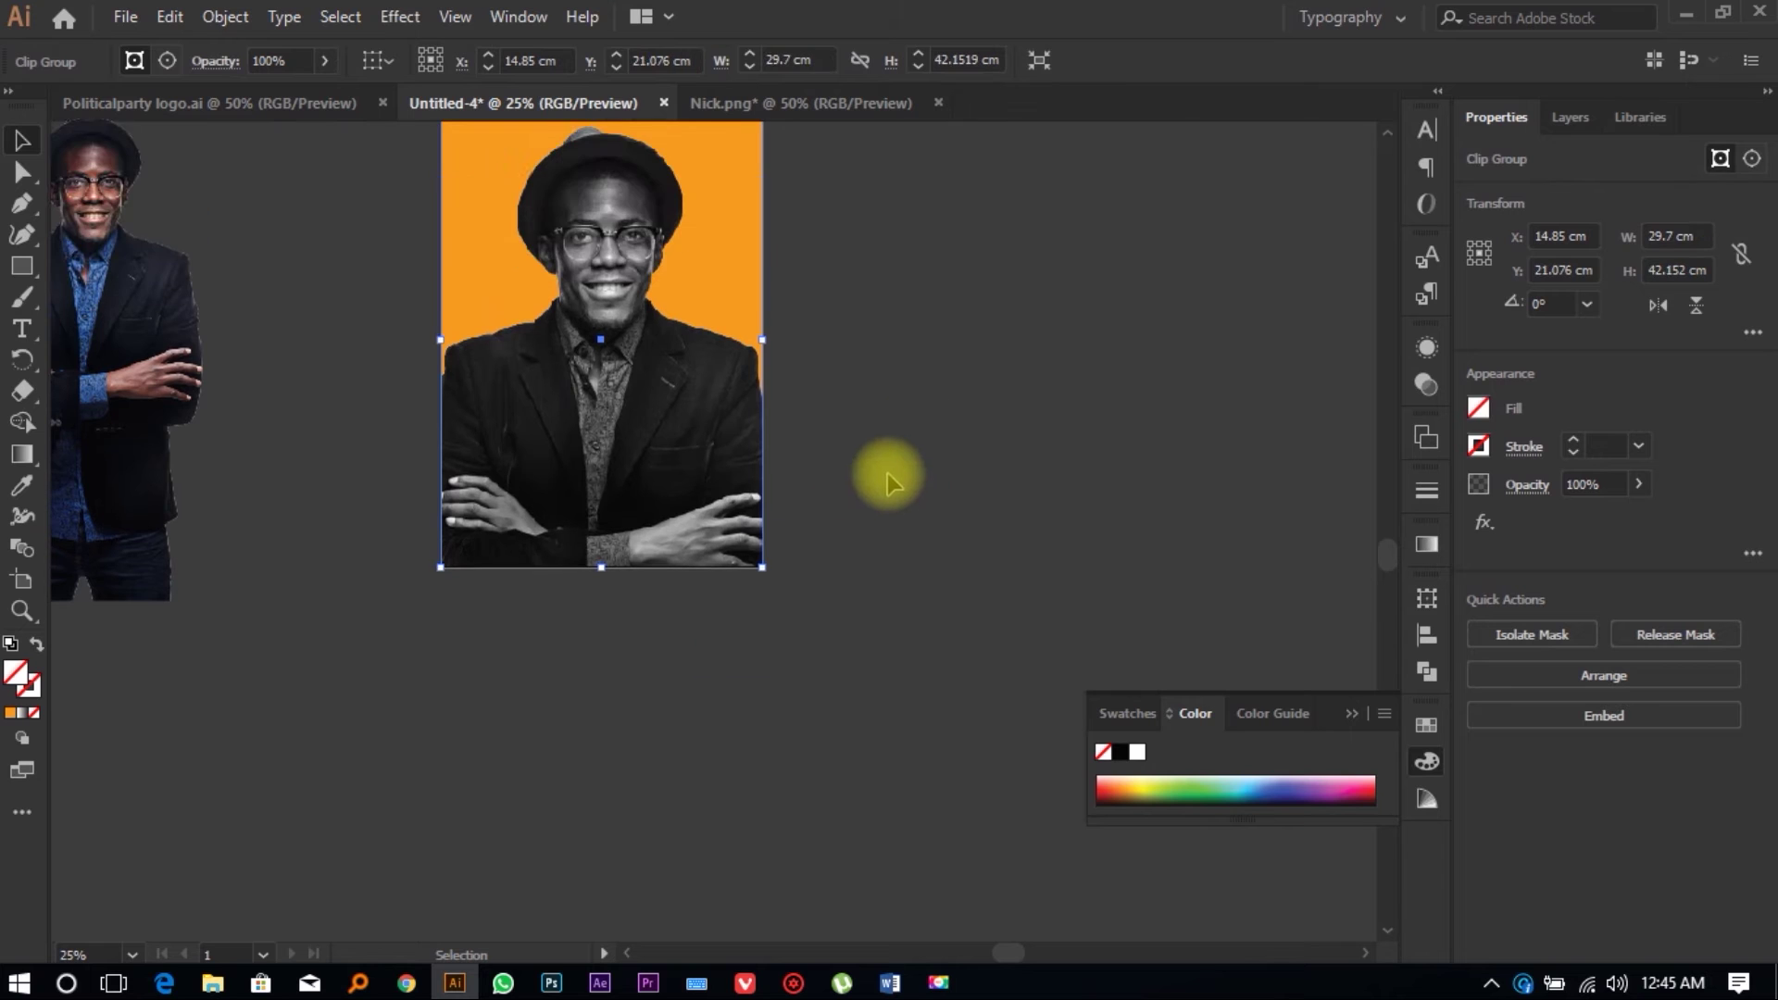
click(937, 380)
Step: Lower the opacity of the clipped black-and-white cut-out to 11%
click(626, 268)
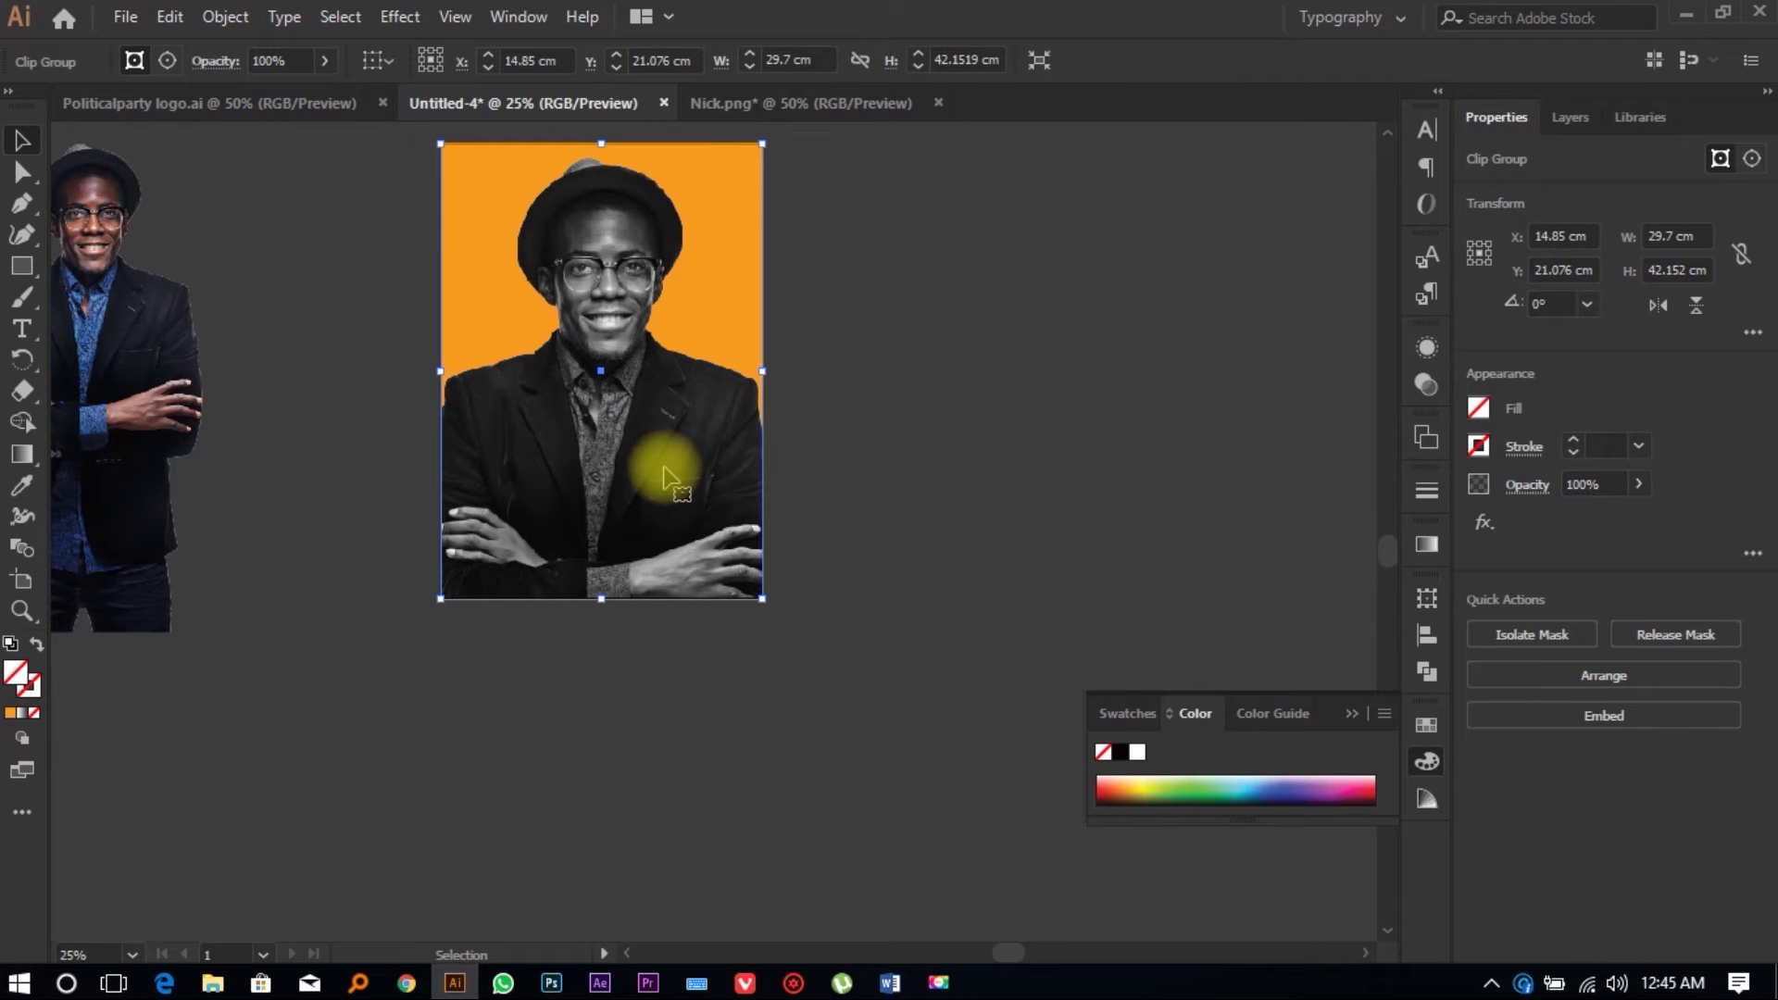
click(777, 426)
click(698, 417)
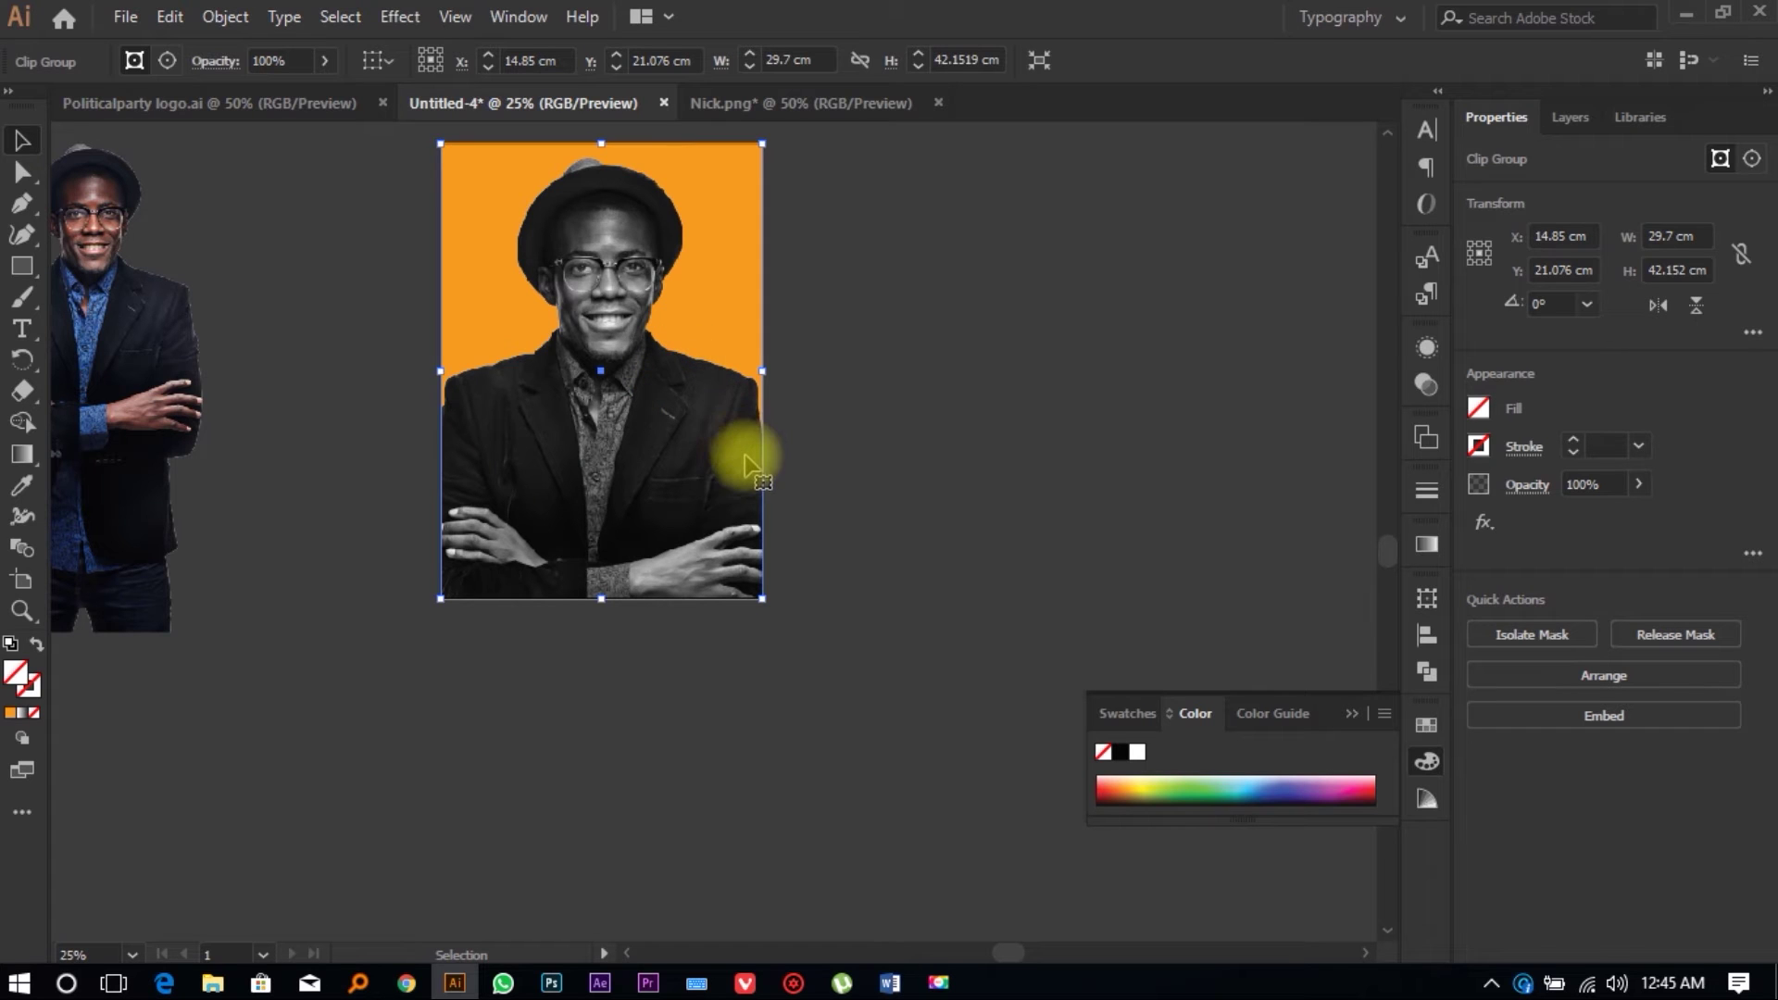
click(1635, 485)
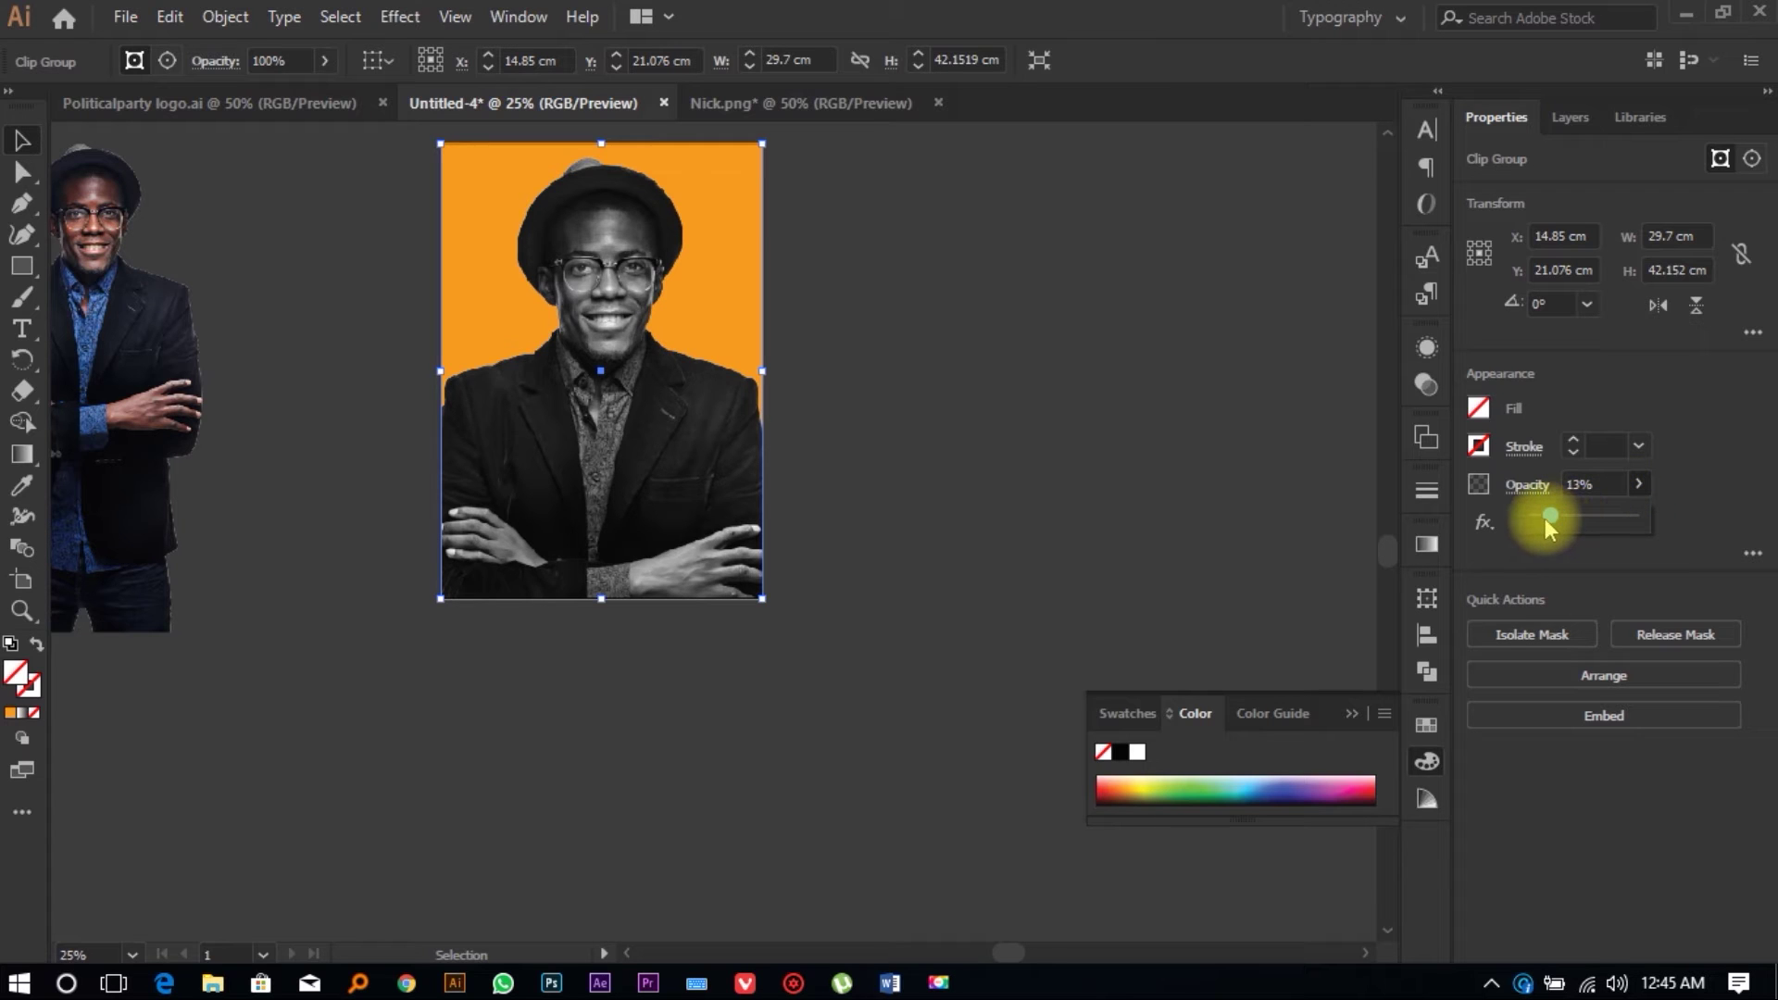
drag(1550, 515, 1547, 515)
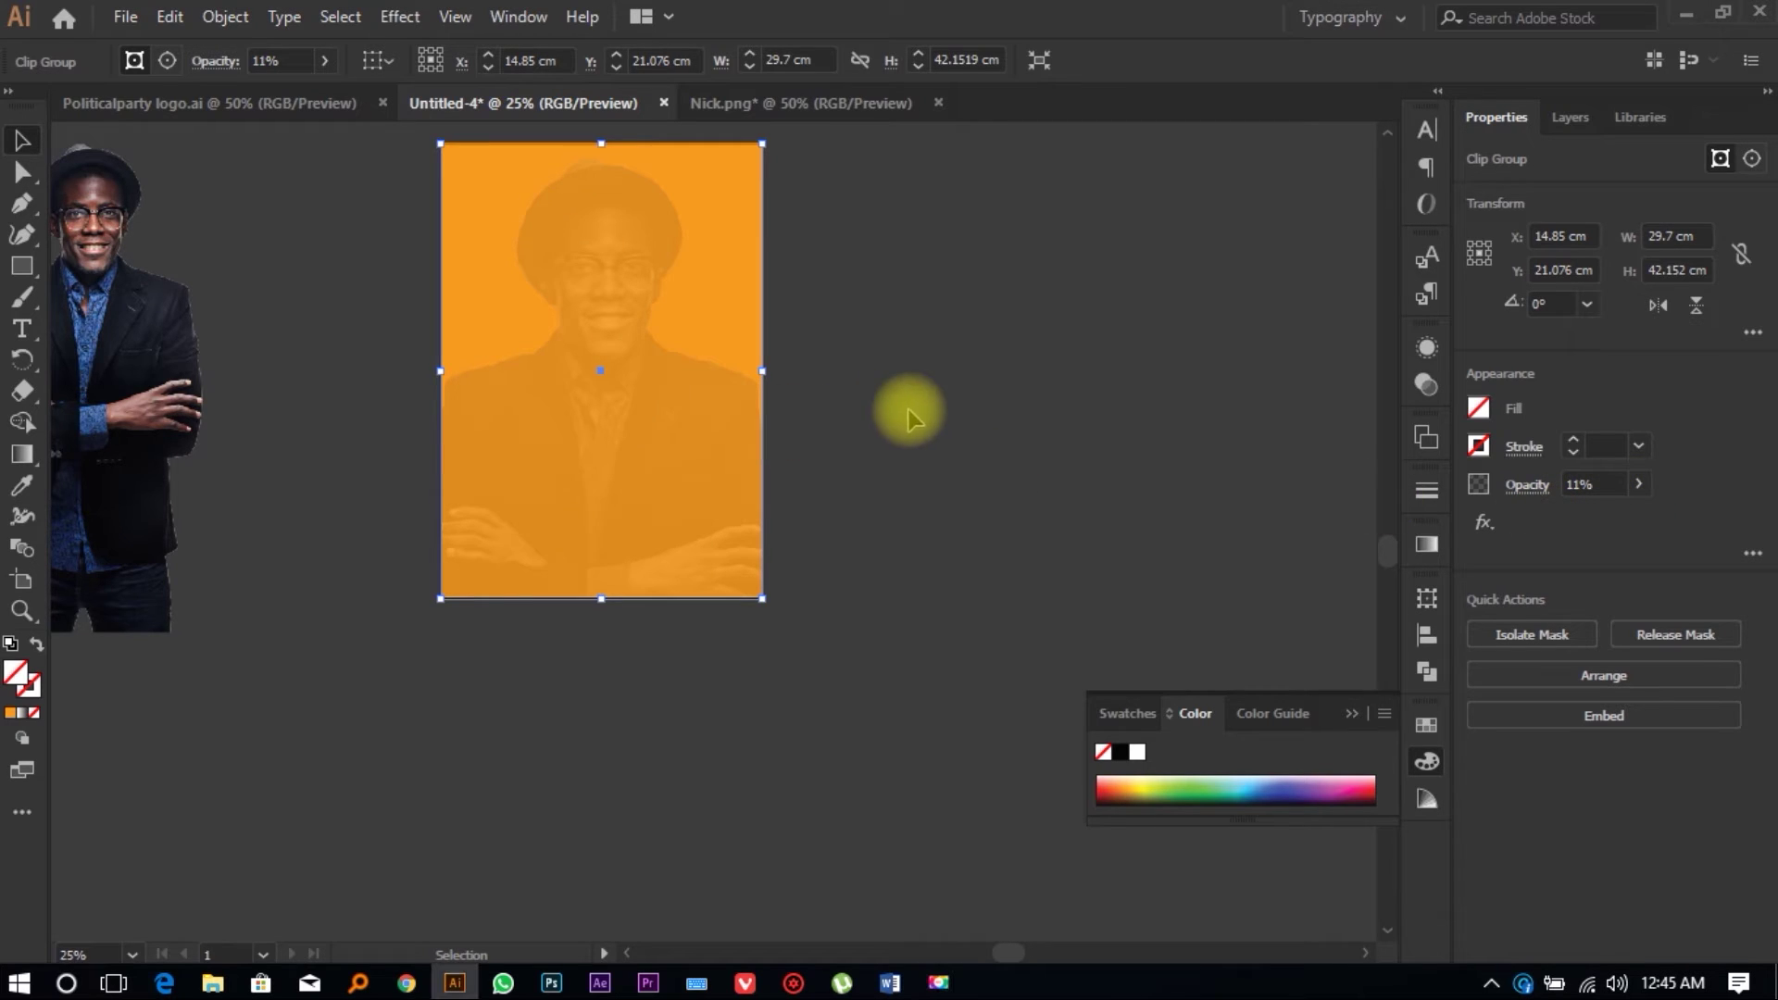
click(1009, 438)
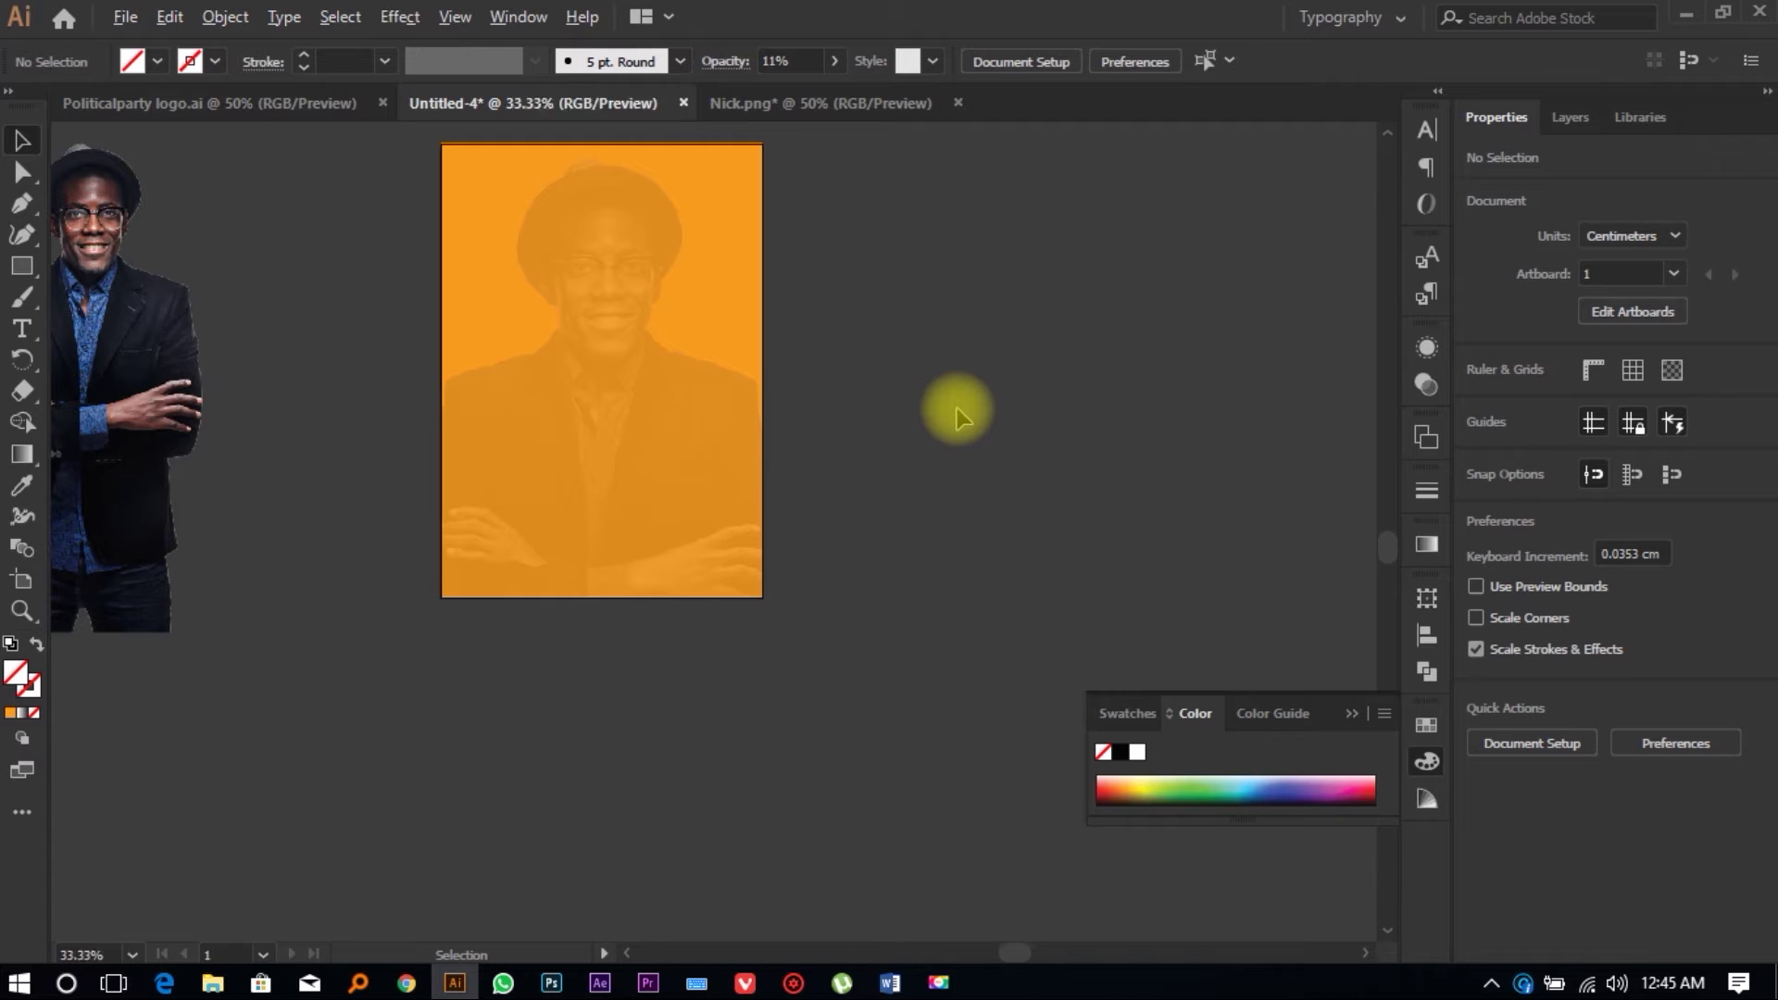
Step: Lock the faded black-and-white clip group in place on the orange background
drag(674, 404, 685, 408)
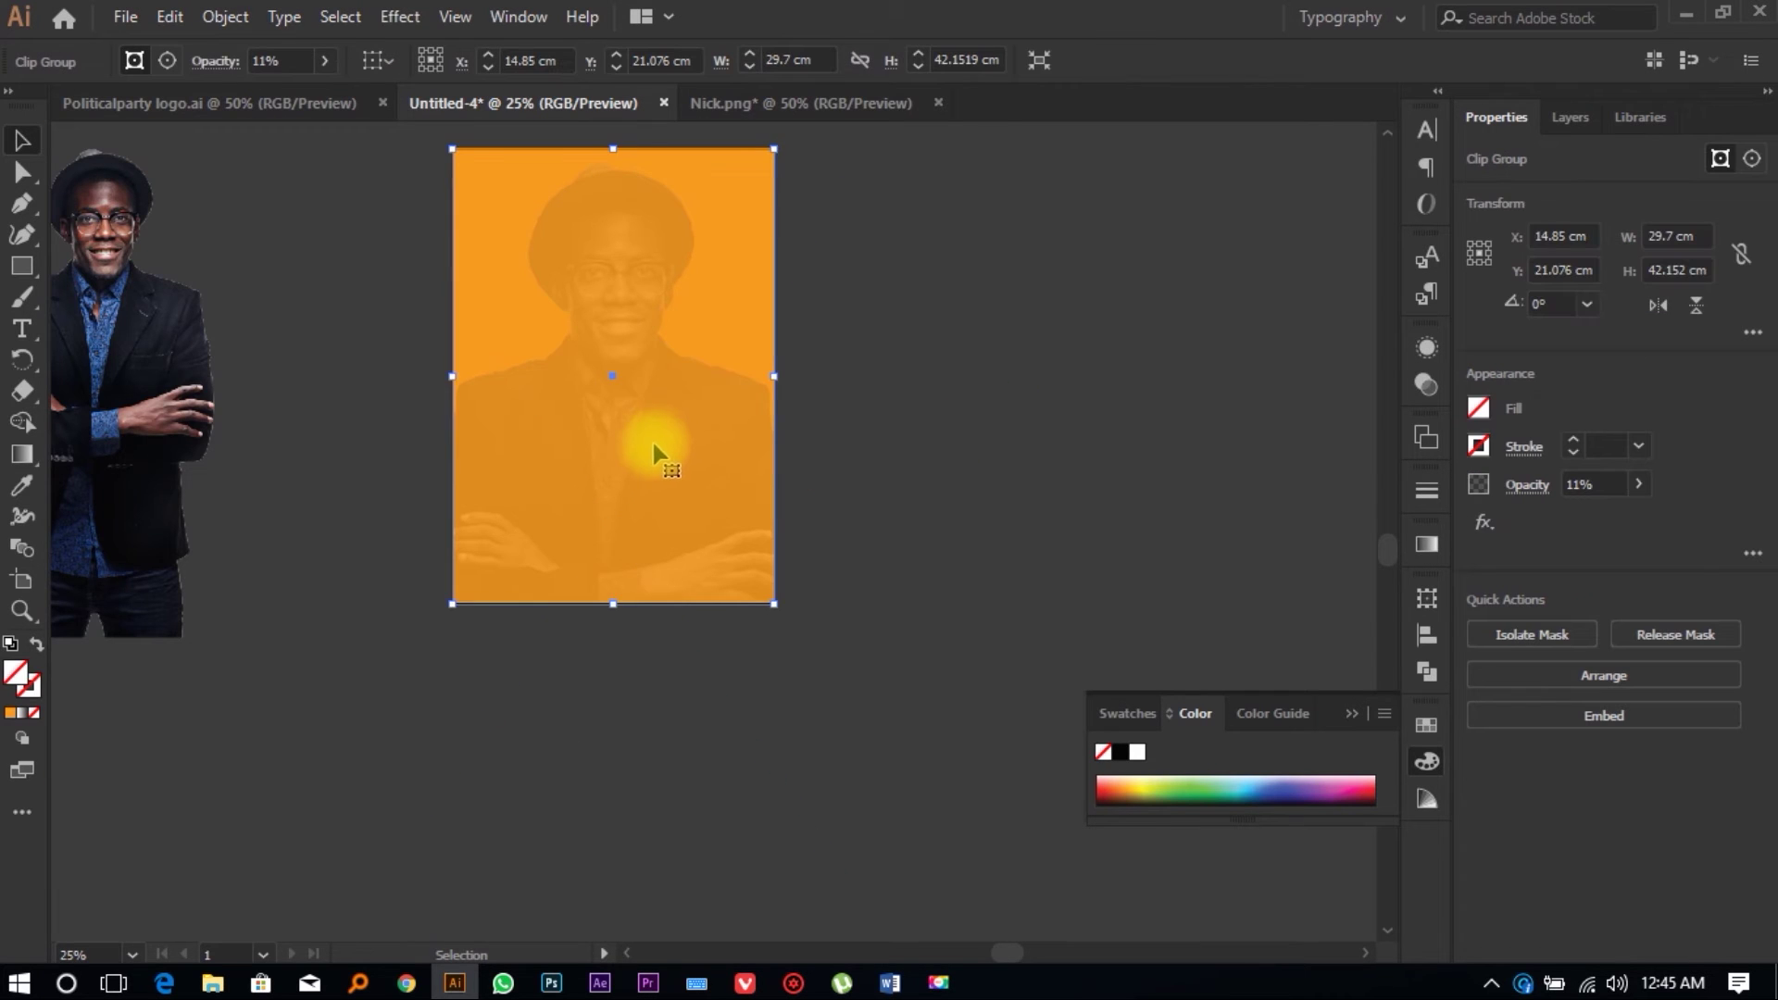
click(225, 17)
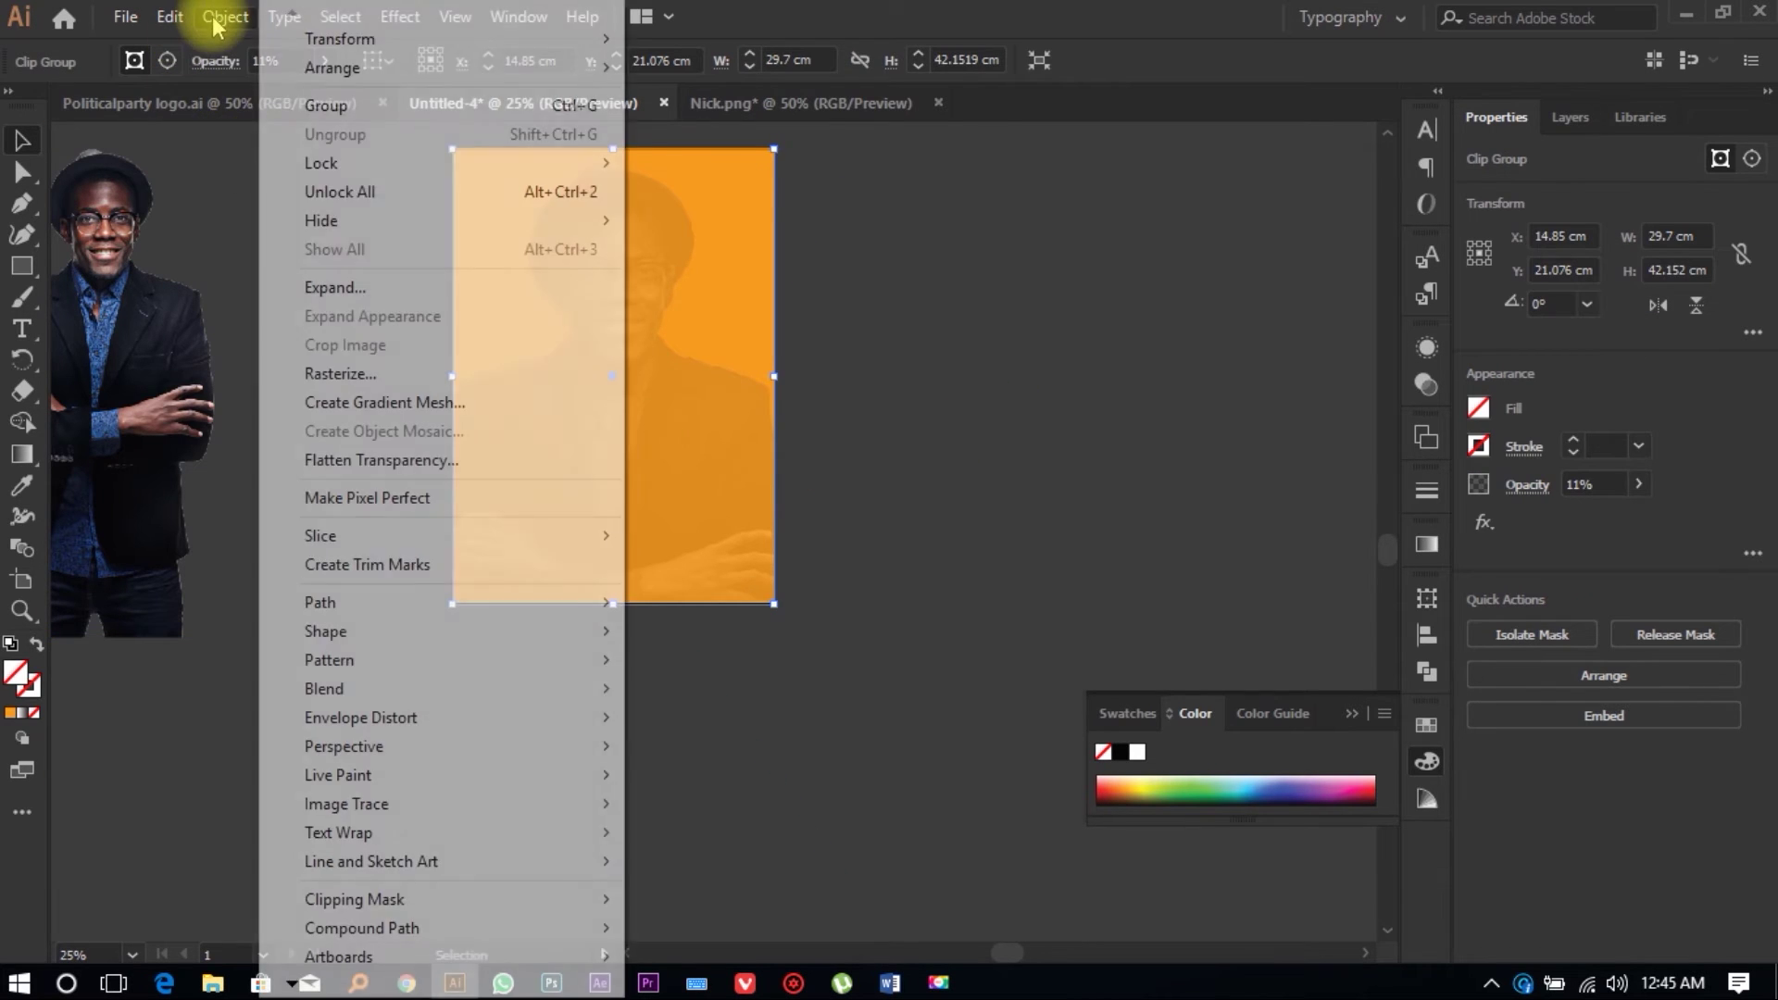
mouse_move(352, 163)
click(769, 170)
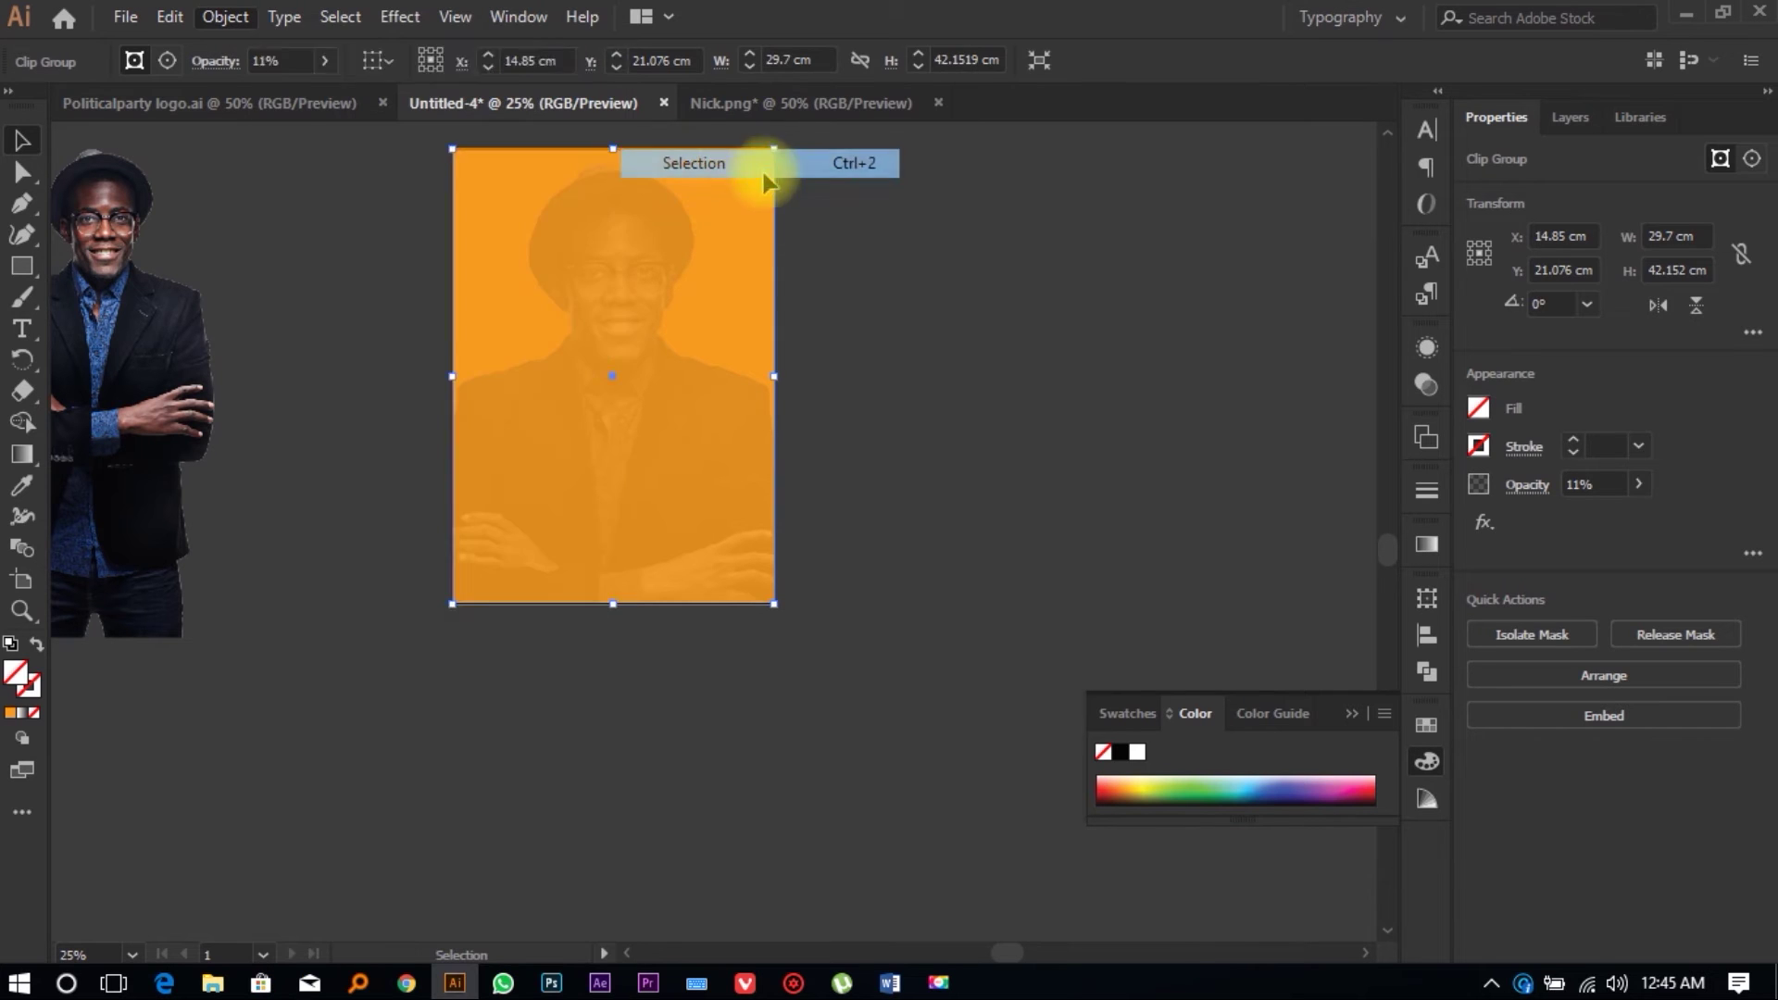
scroll(765, 179, up, 2)
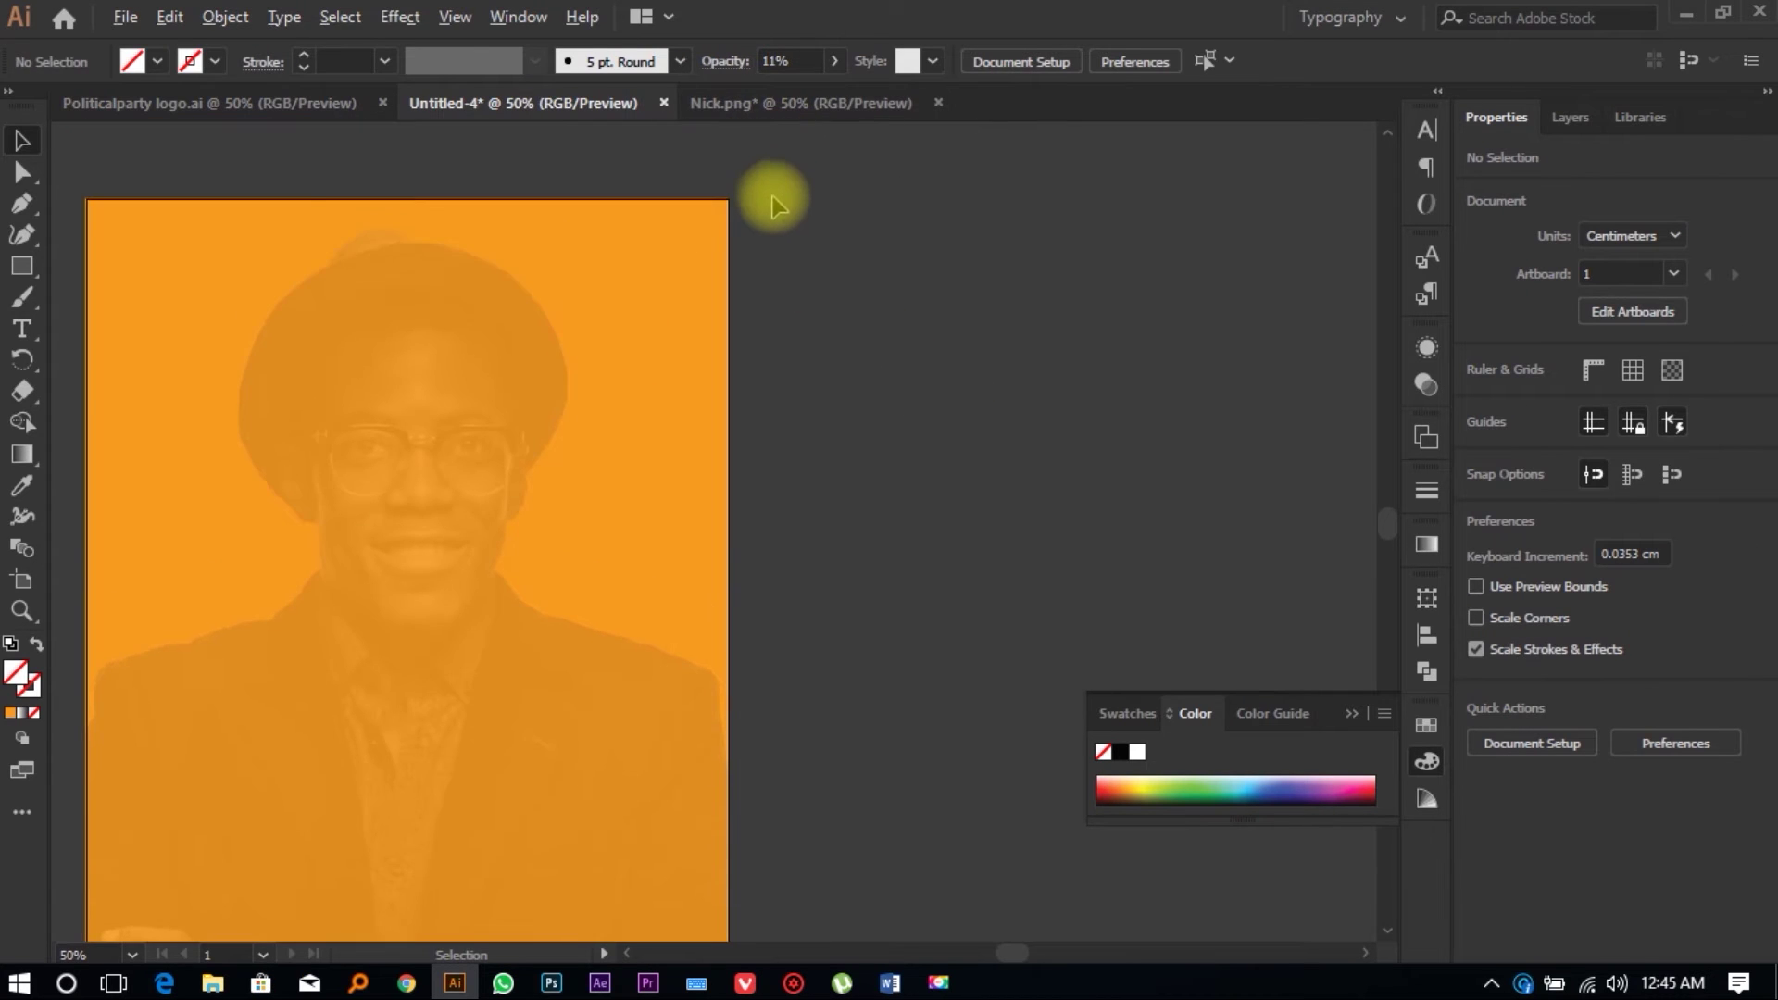
Step: Move the colour cut-out of the man onto the artboard and bring it to the front of the faded portrait
scroll(773, 199, down, 3)
scroll(781, 219, down, 2)
scroll(584, 333, up, 2)
click(226, 413)
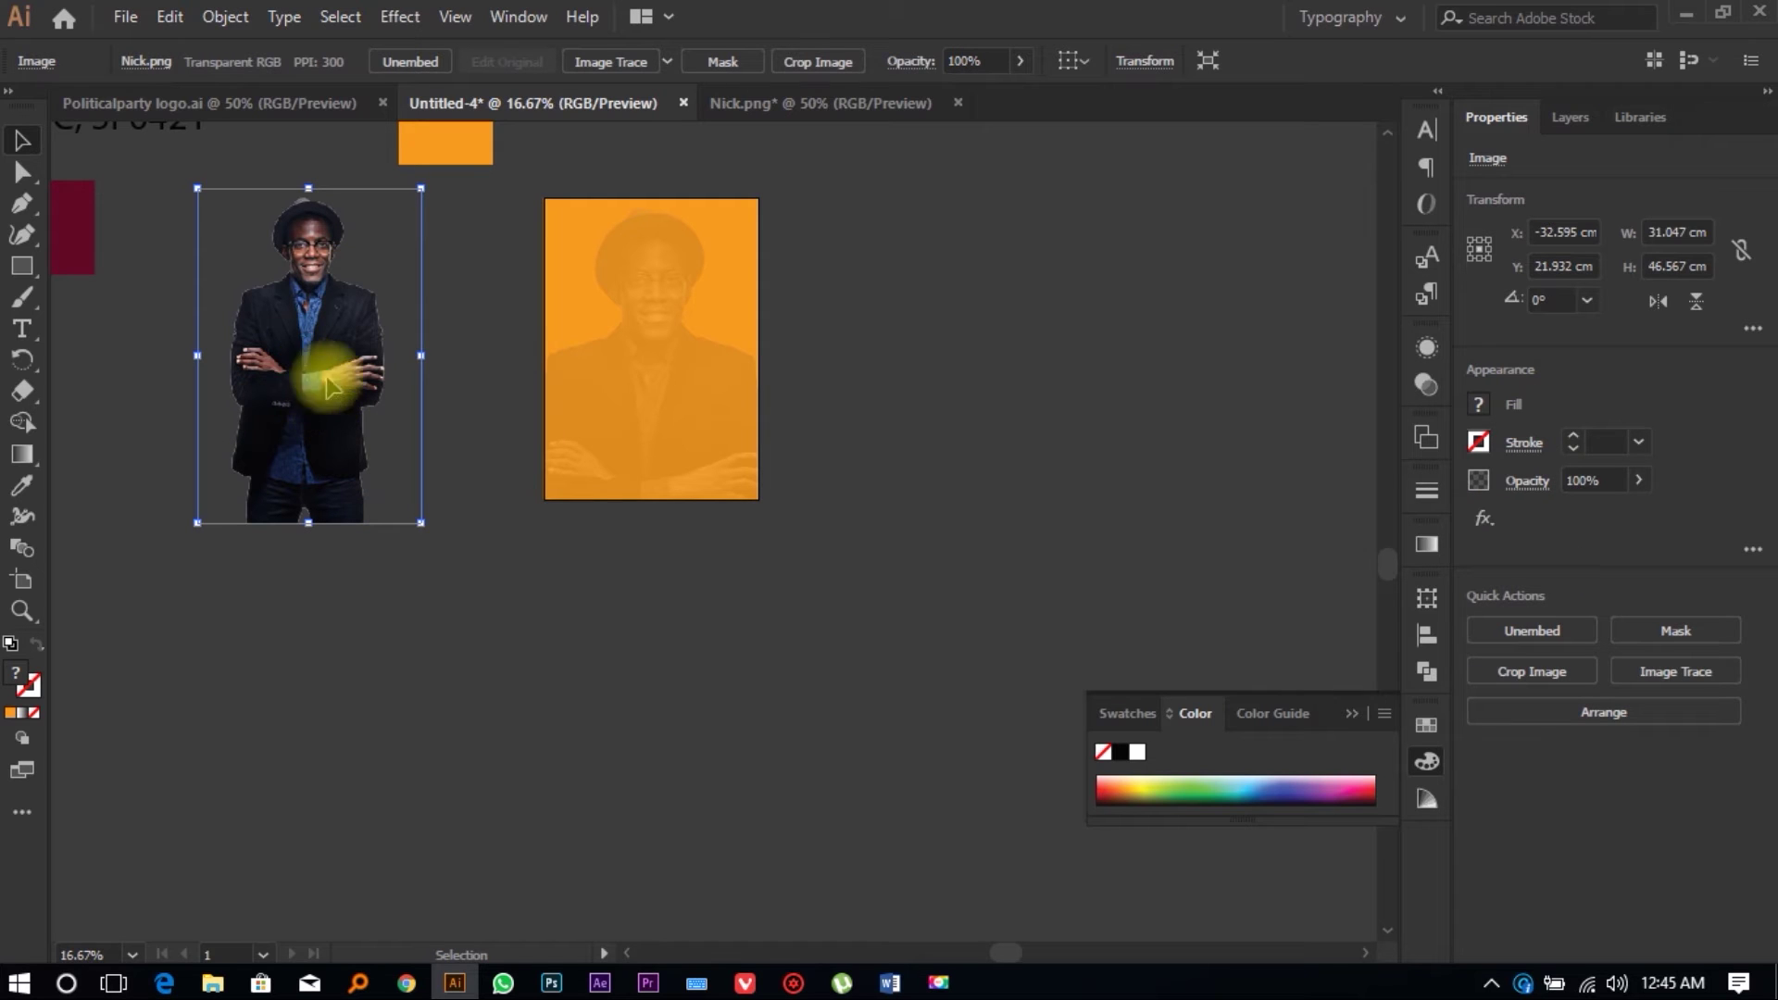
drag(310, 380, 657, 388)
scroll(740, 383, up, 2)
right_click(668, 631)
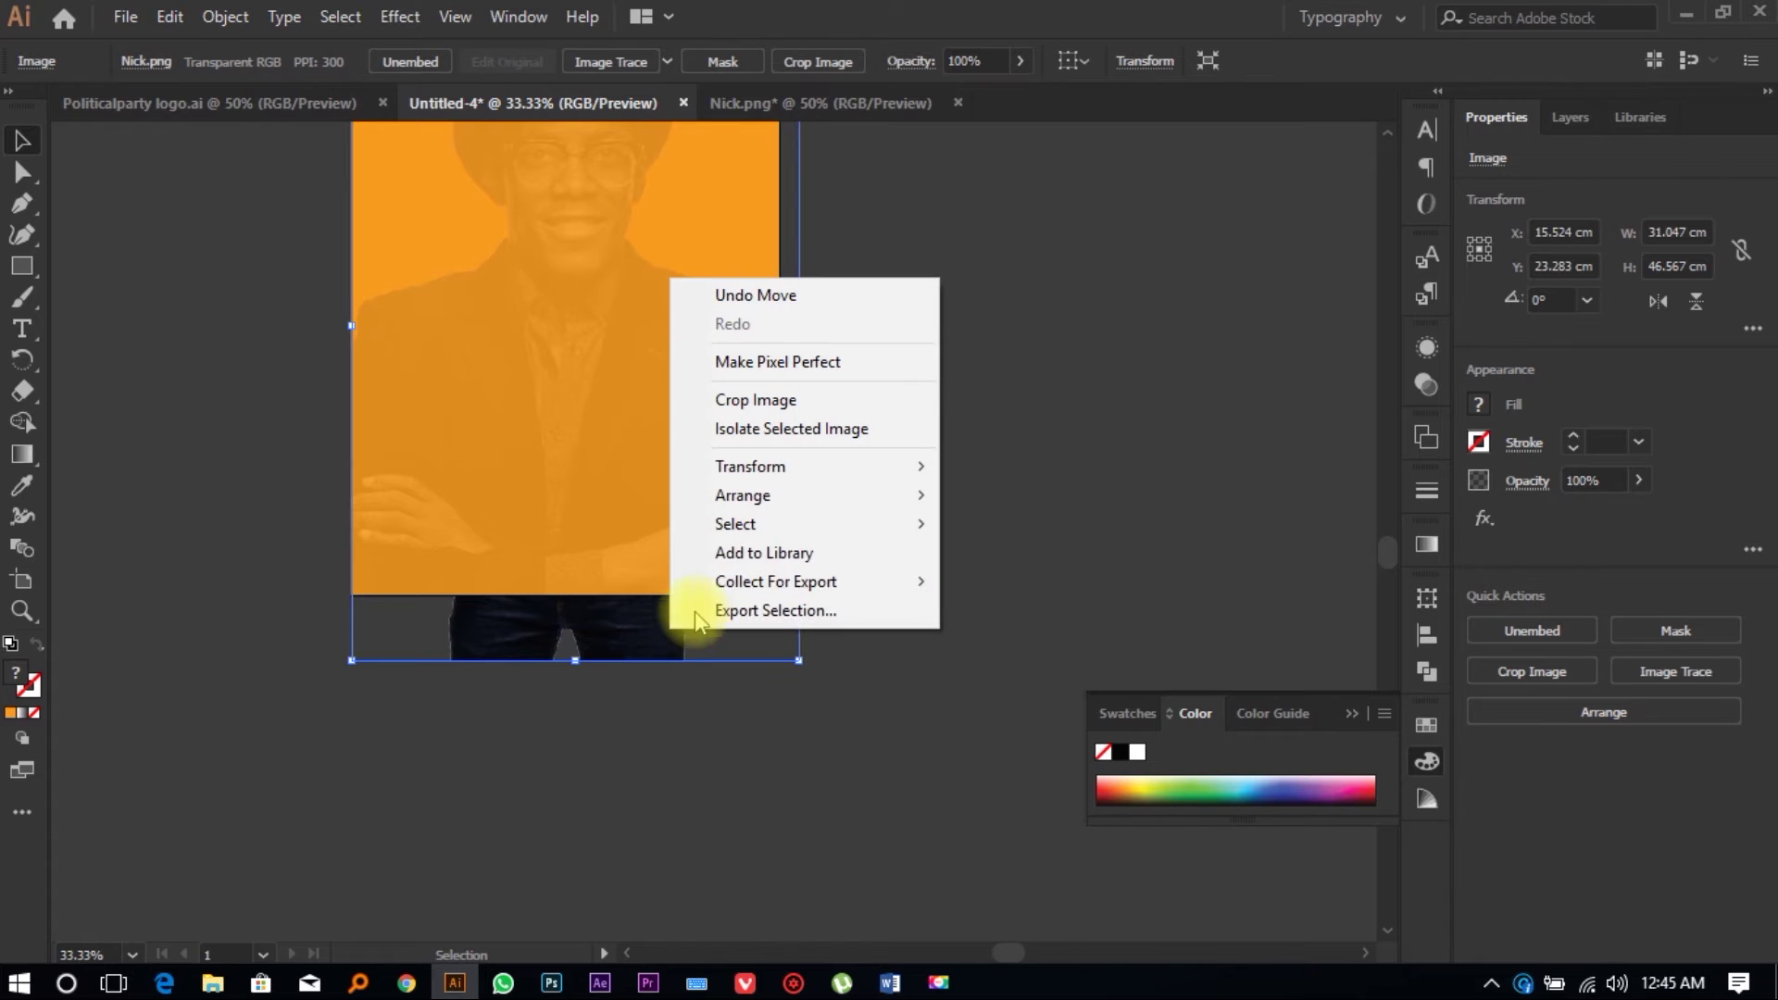
mouse_move(794, 510)
click(1019, 496)
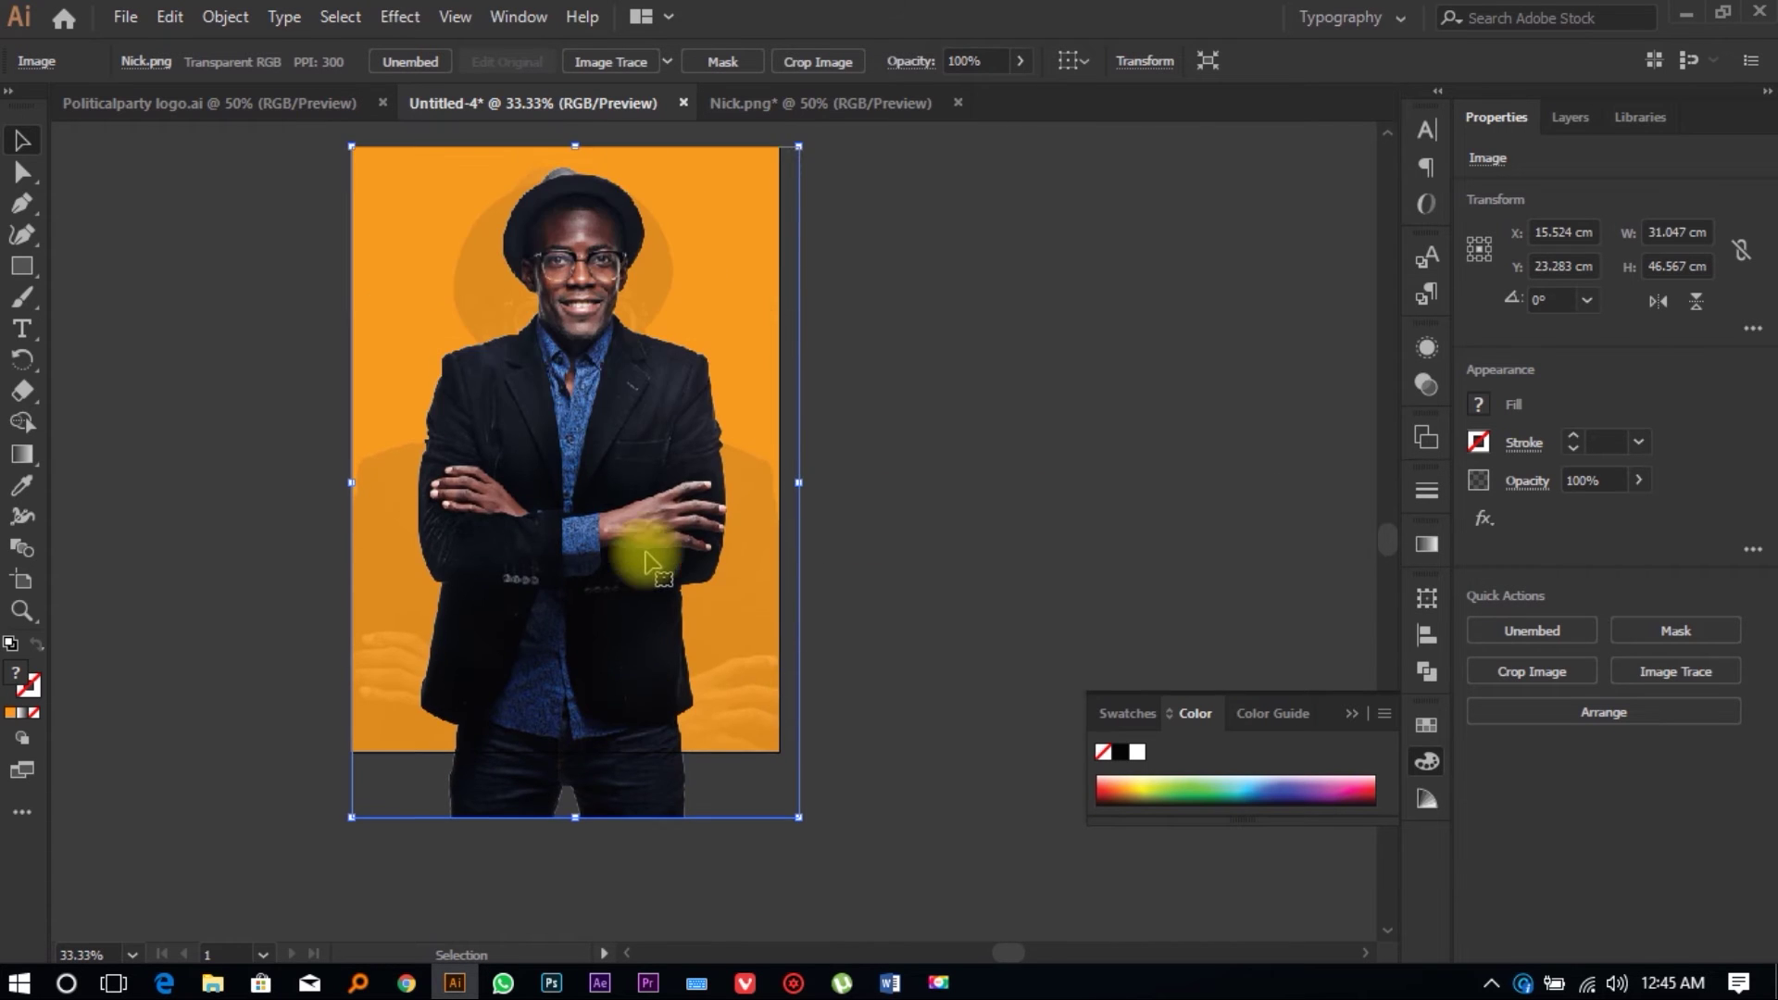
Step: Centre the colour cut-out horizontally on the artboard, enlarge it to about 33.4 by 50.1 cm and shift it down
scroll(601, 366, up, 2)
scroll(600, 362, up, 1)
scroll(611, 388, down, 4)
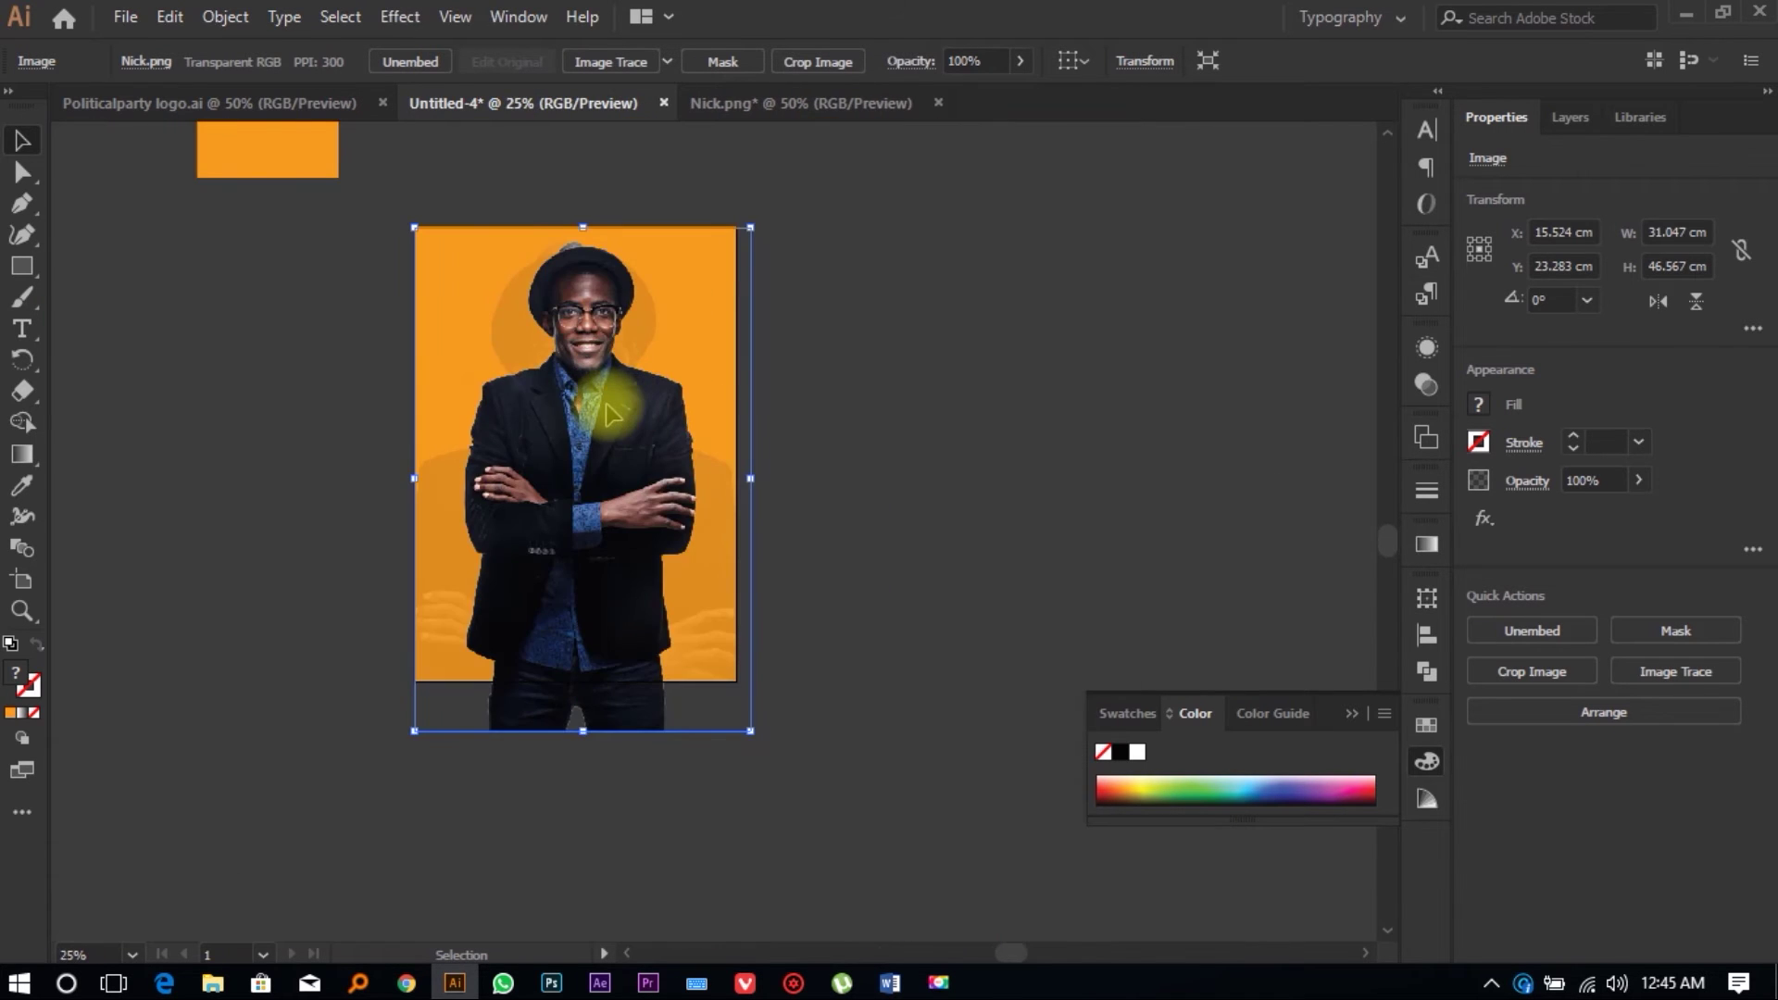
drag(611, 414, 605, 414)
scroll(722, 667, down, 2)
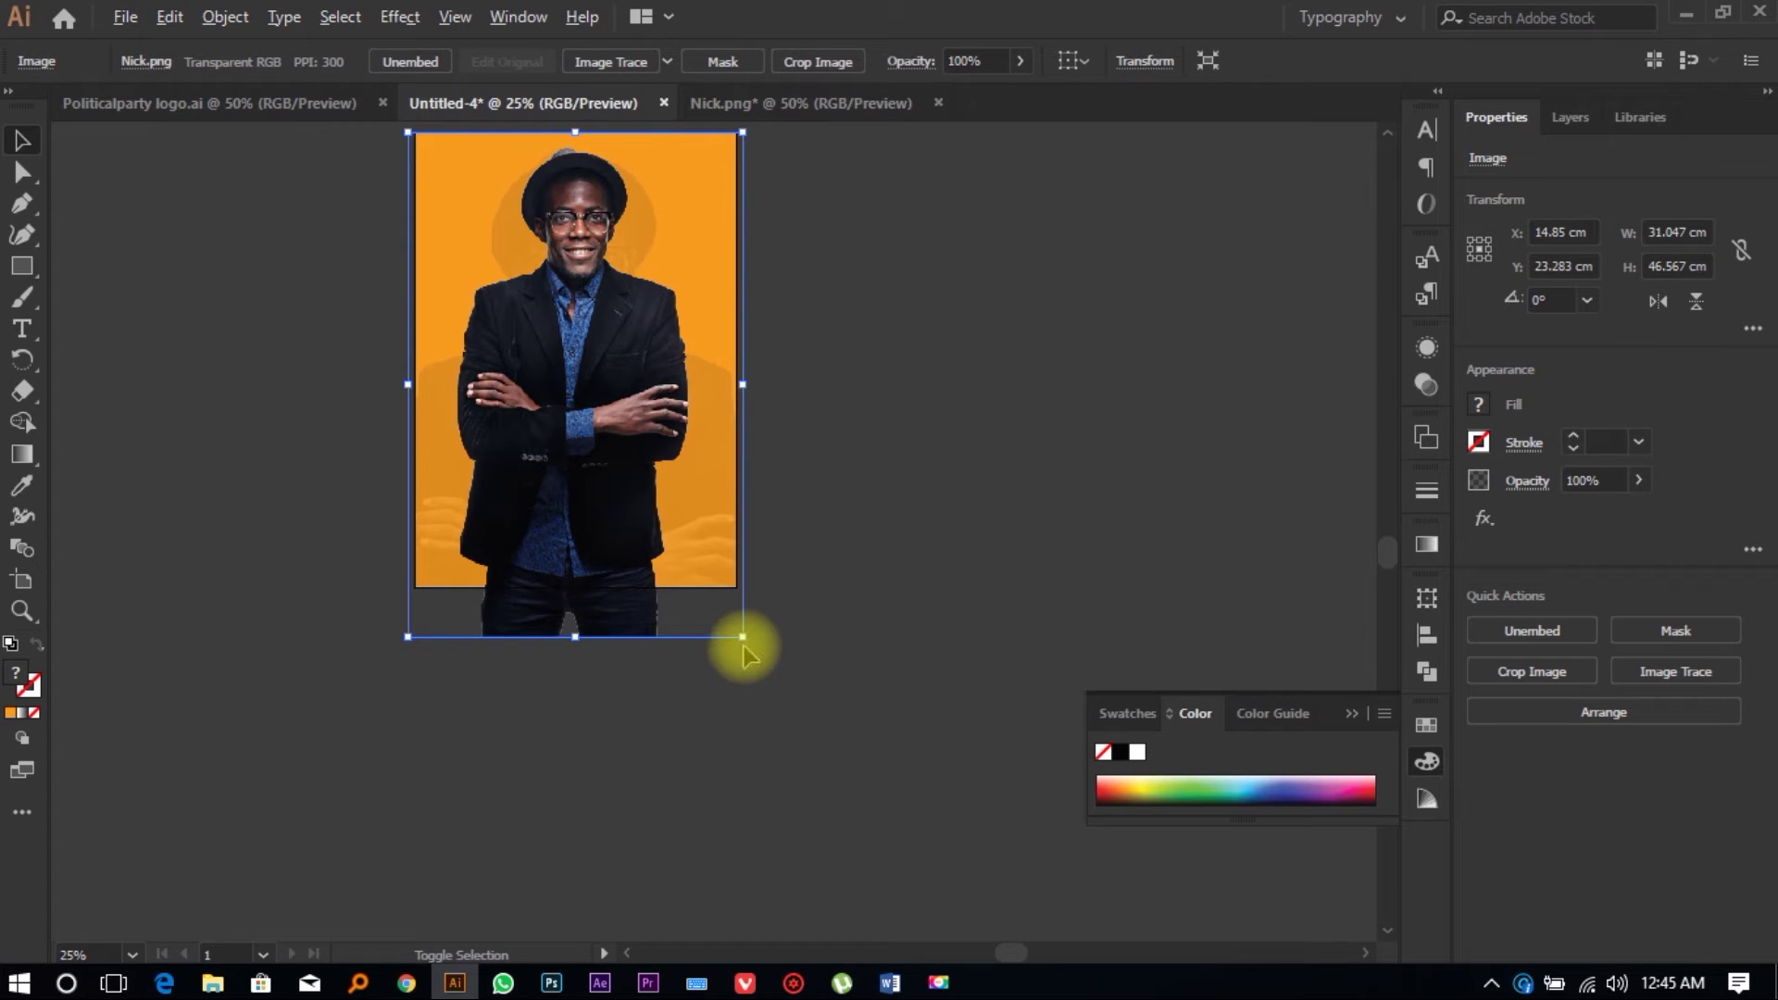
drag(743, 642, 756, 655)
mouse_move(572, 407)
mouse_down()
mouse_move(571, 426)
mouse_move(589, 405)
mouse_up()
Step: Draw a rectangle about 29.8 by 39.7 cm over the colour cut-out, reaching the artboard's side and bottom edges
click(22, 266)
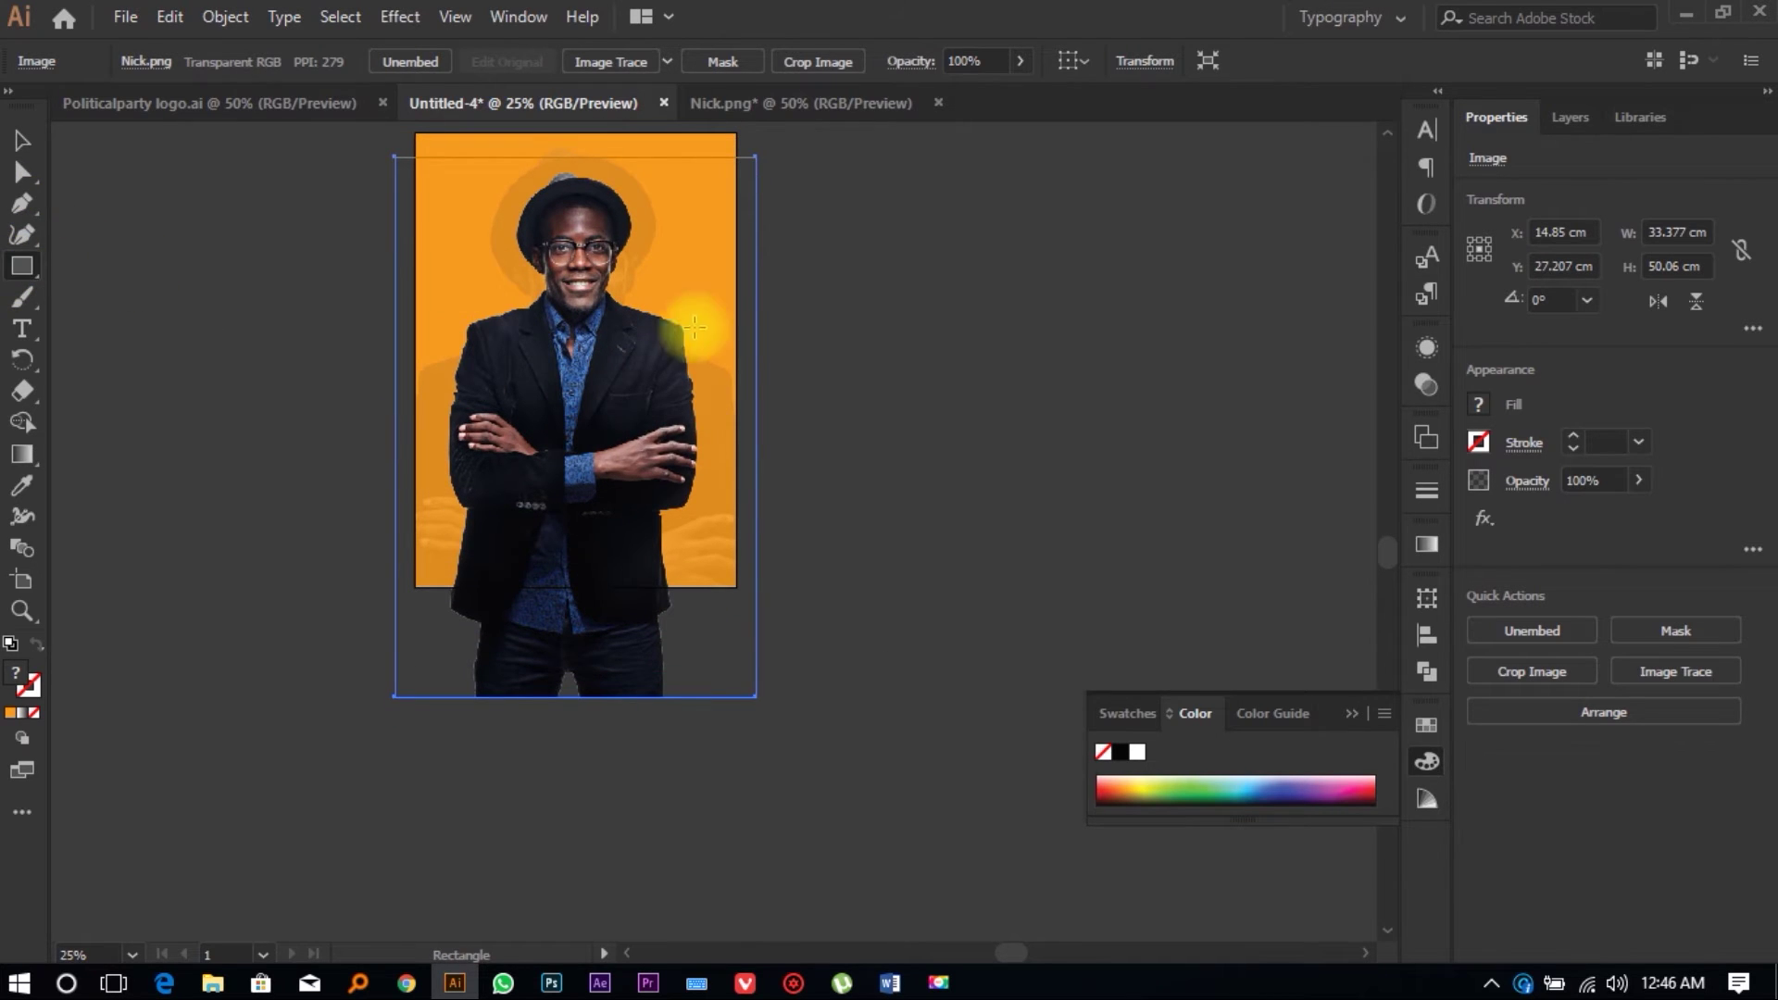
scroll(482, 277, down, 2)
scroll(693, 357, right, 3)
scroll(686, 357, up, 3)
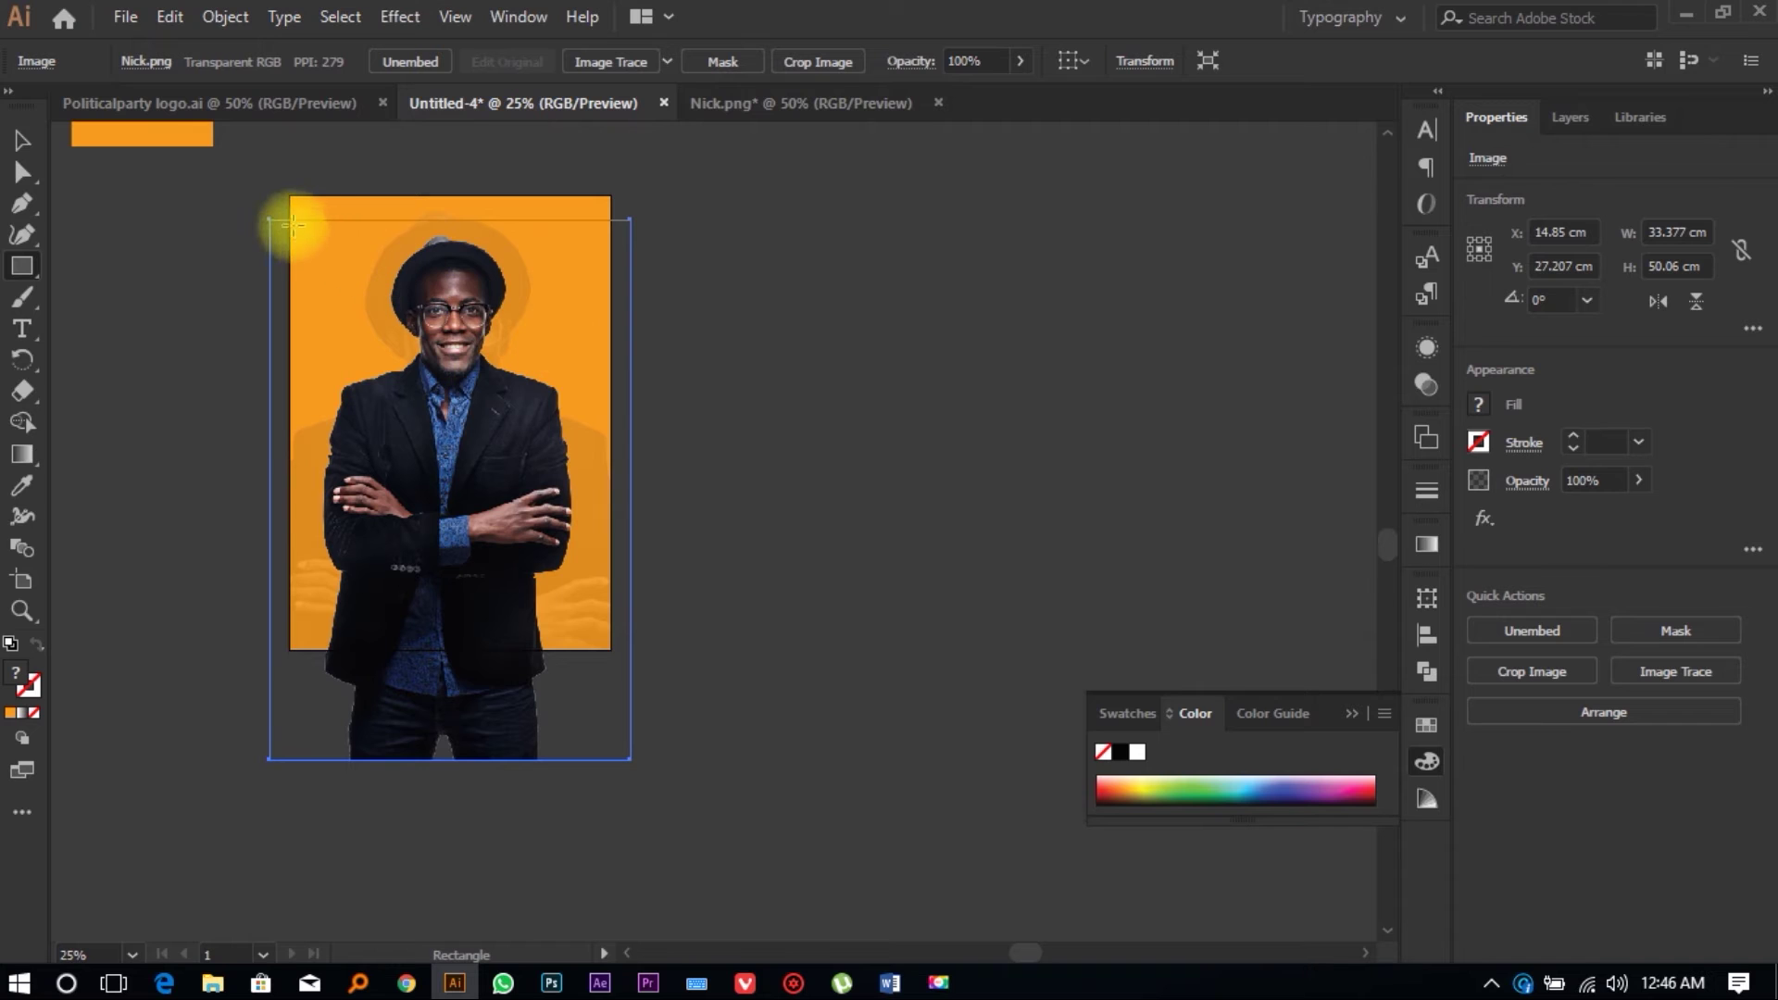
drag(289, 220, 586, 656)
key(v)
scroll(602, 614, up, 2)
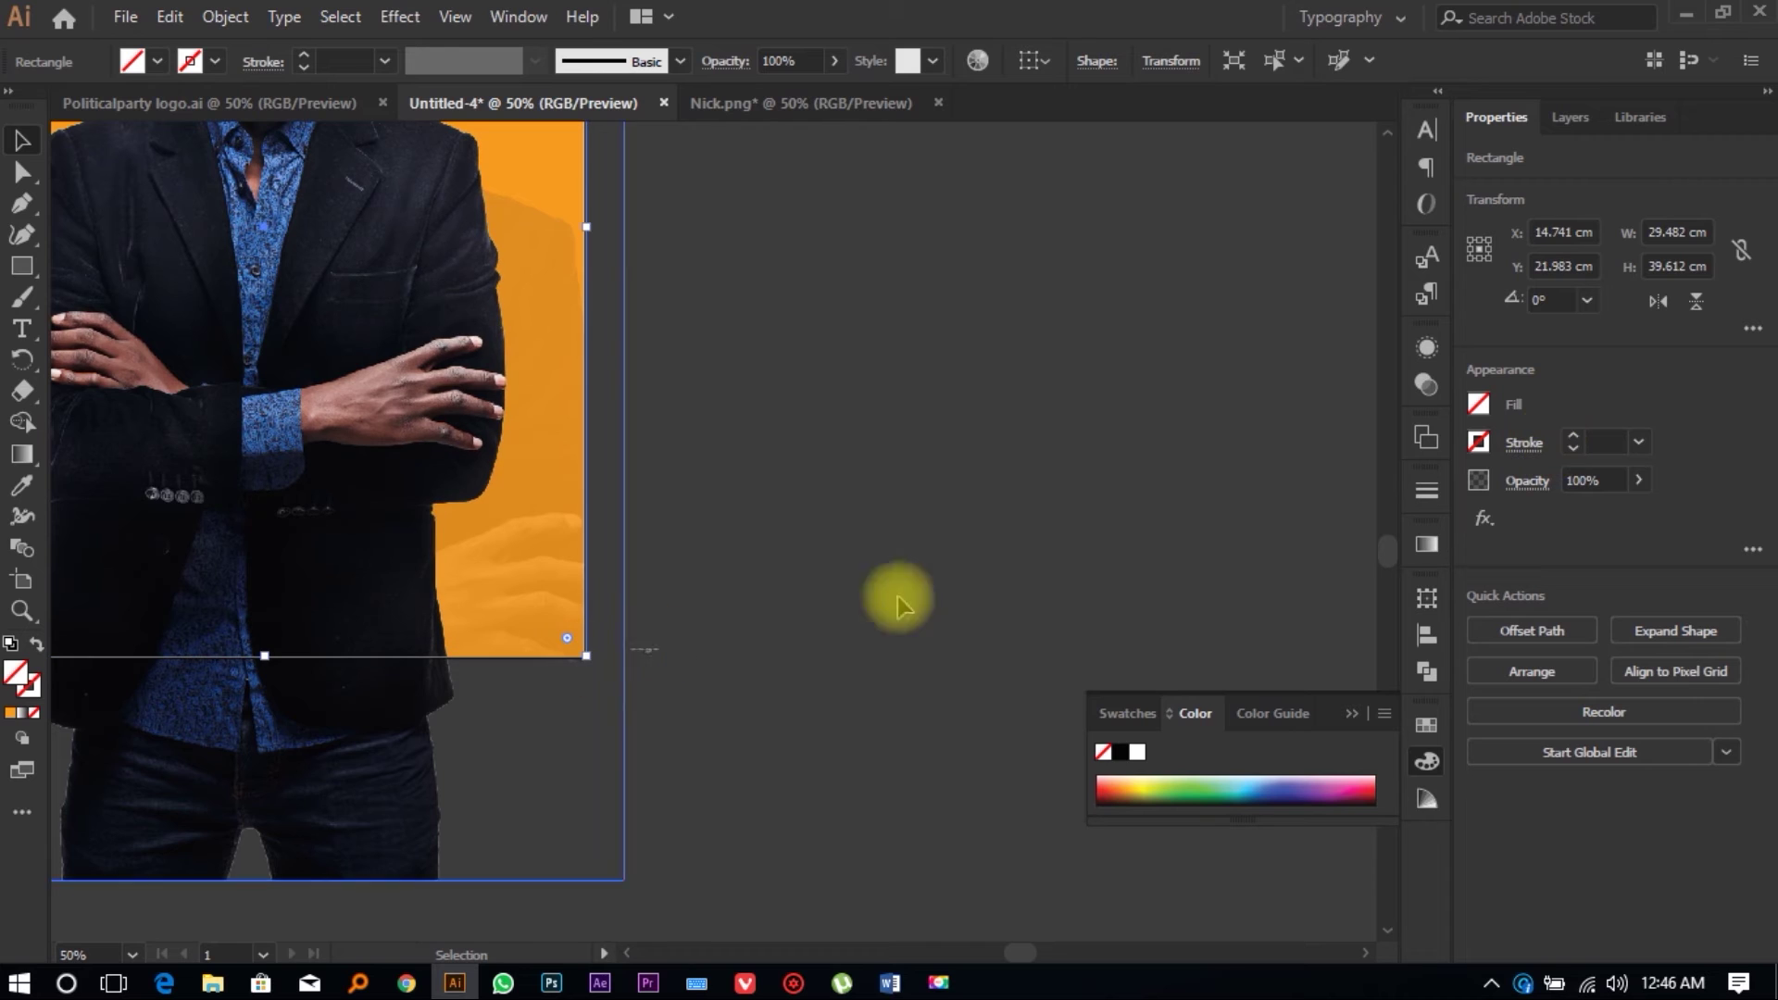
Step: Fill the rectangle over the cut-out with the black swatch
click(1478, 405)
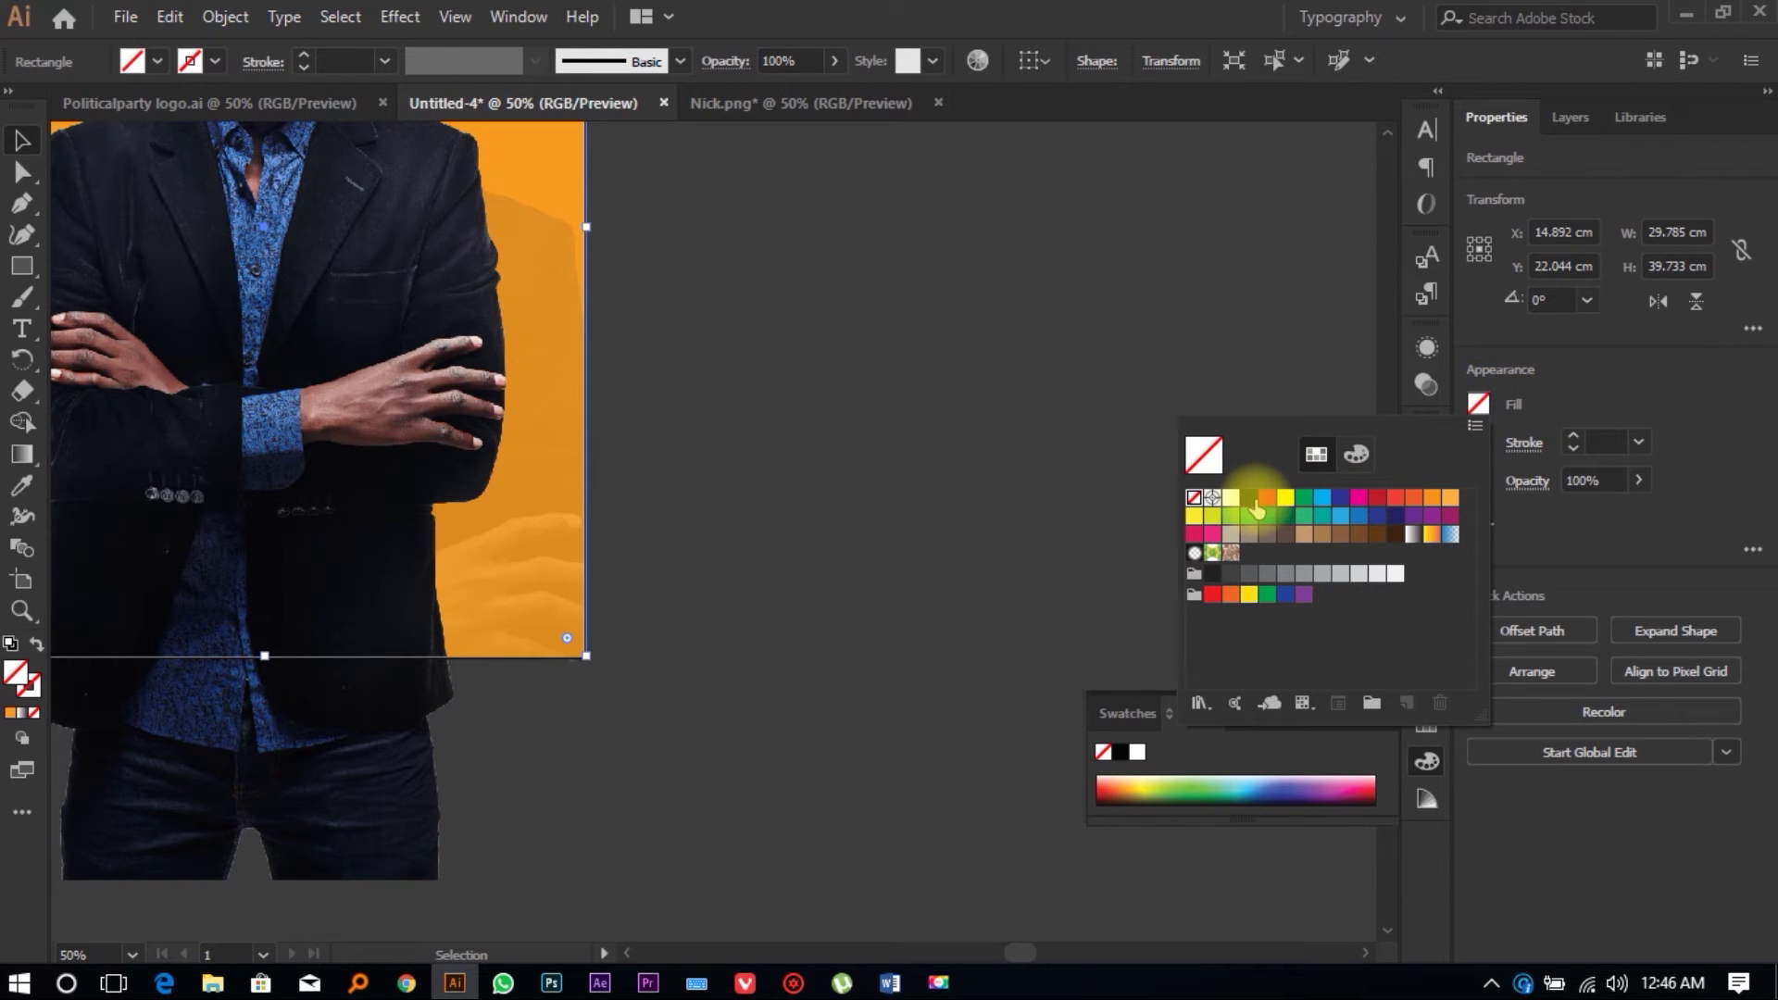
click(1252, 501)
key(Escape)
scroll(838, 366, down, 1)
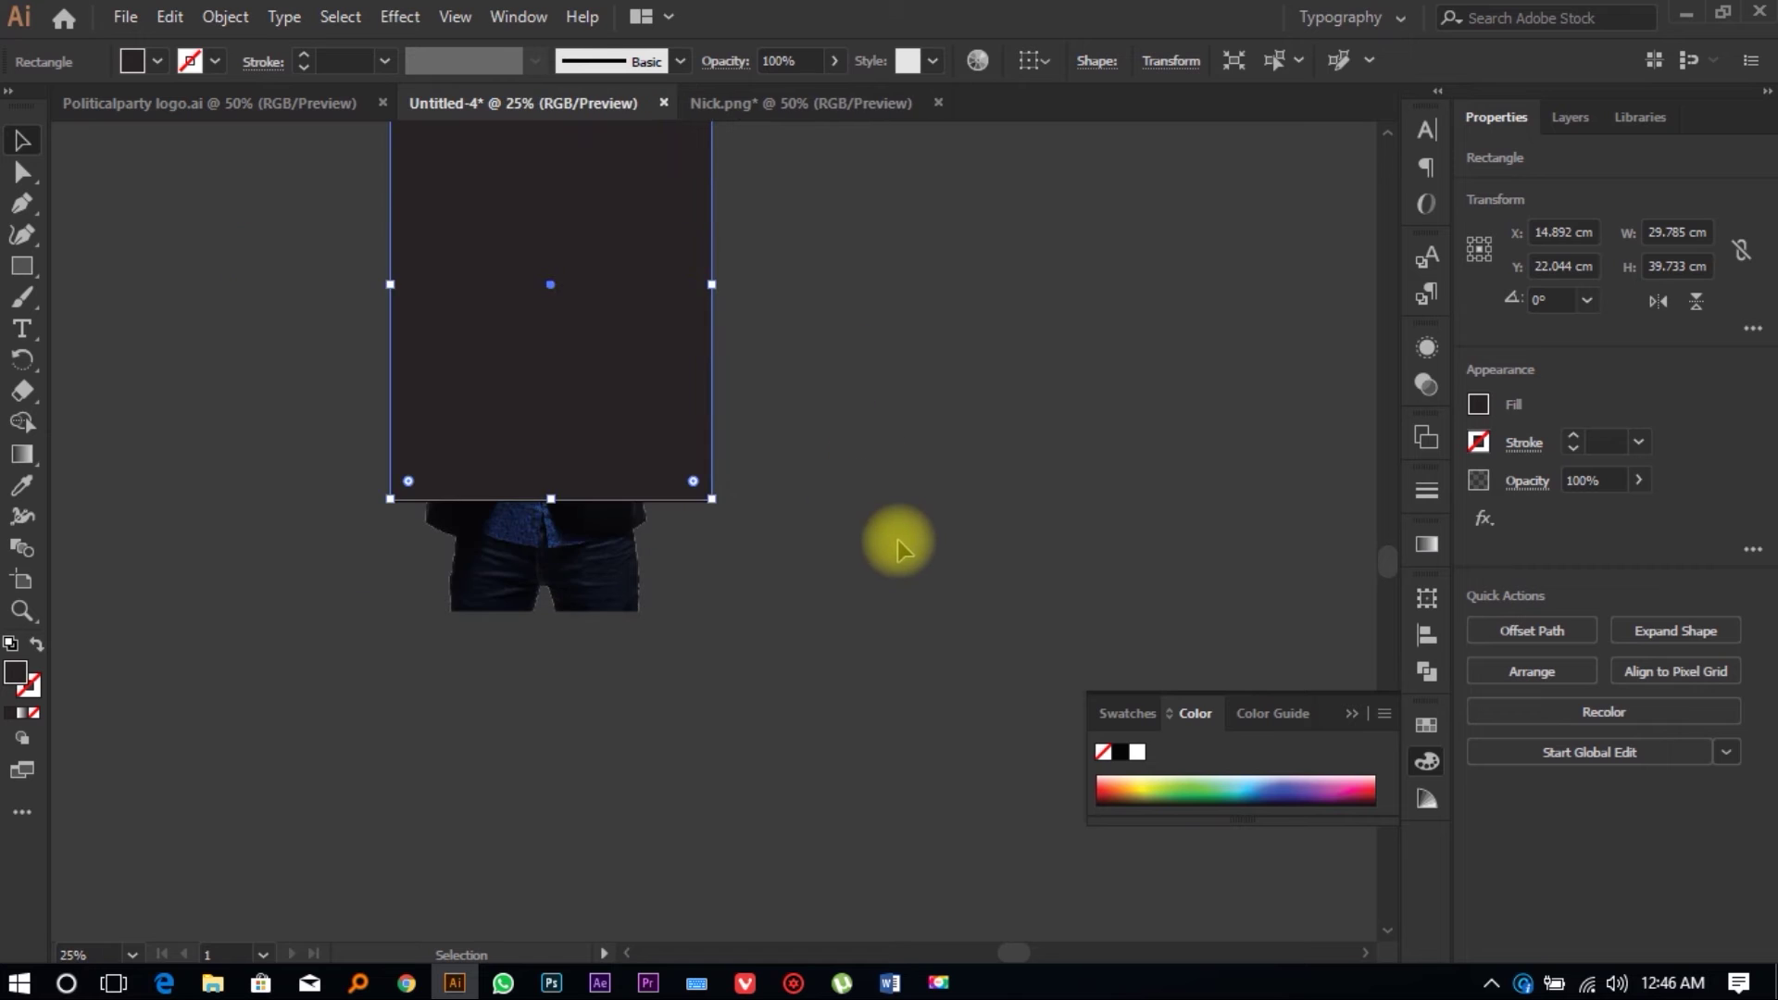
Step: Clip the colour cut-out of the man with the black rectangle using a clipping mask
click(793, 583)
click(583, 562)
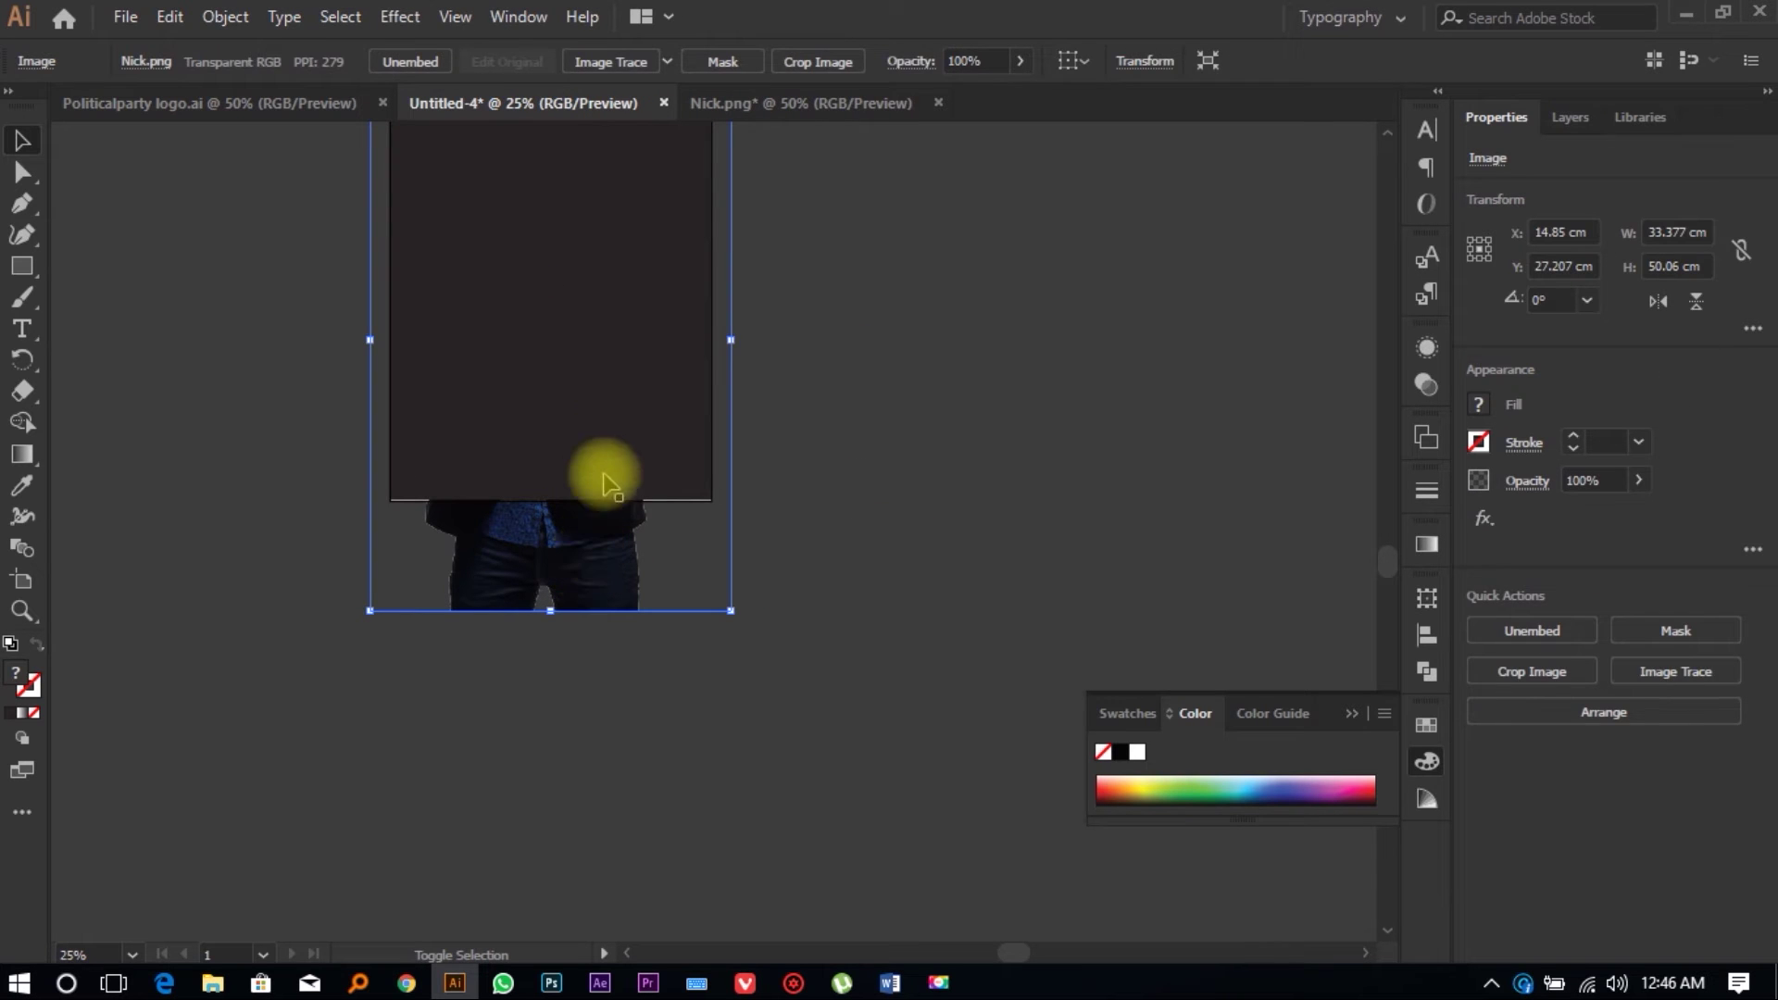
shift+click(603, 418)
right_click(603, 420)
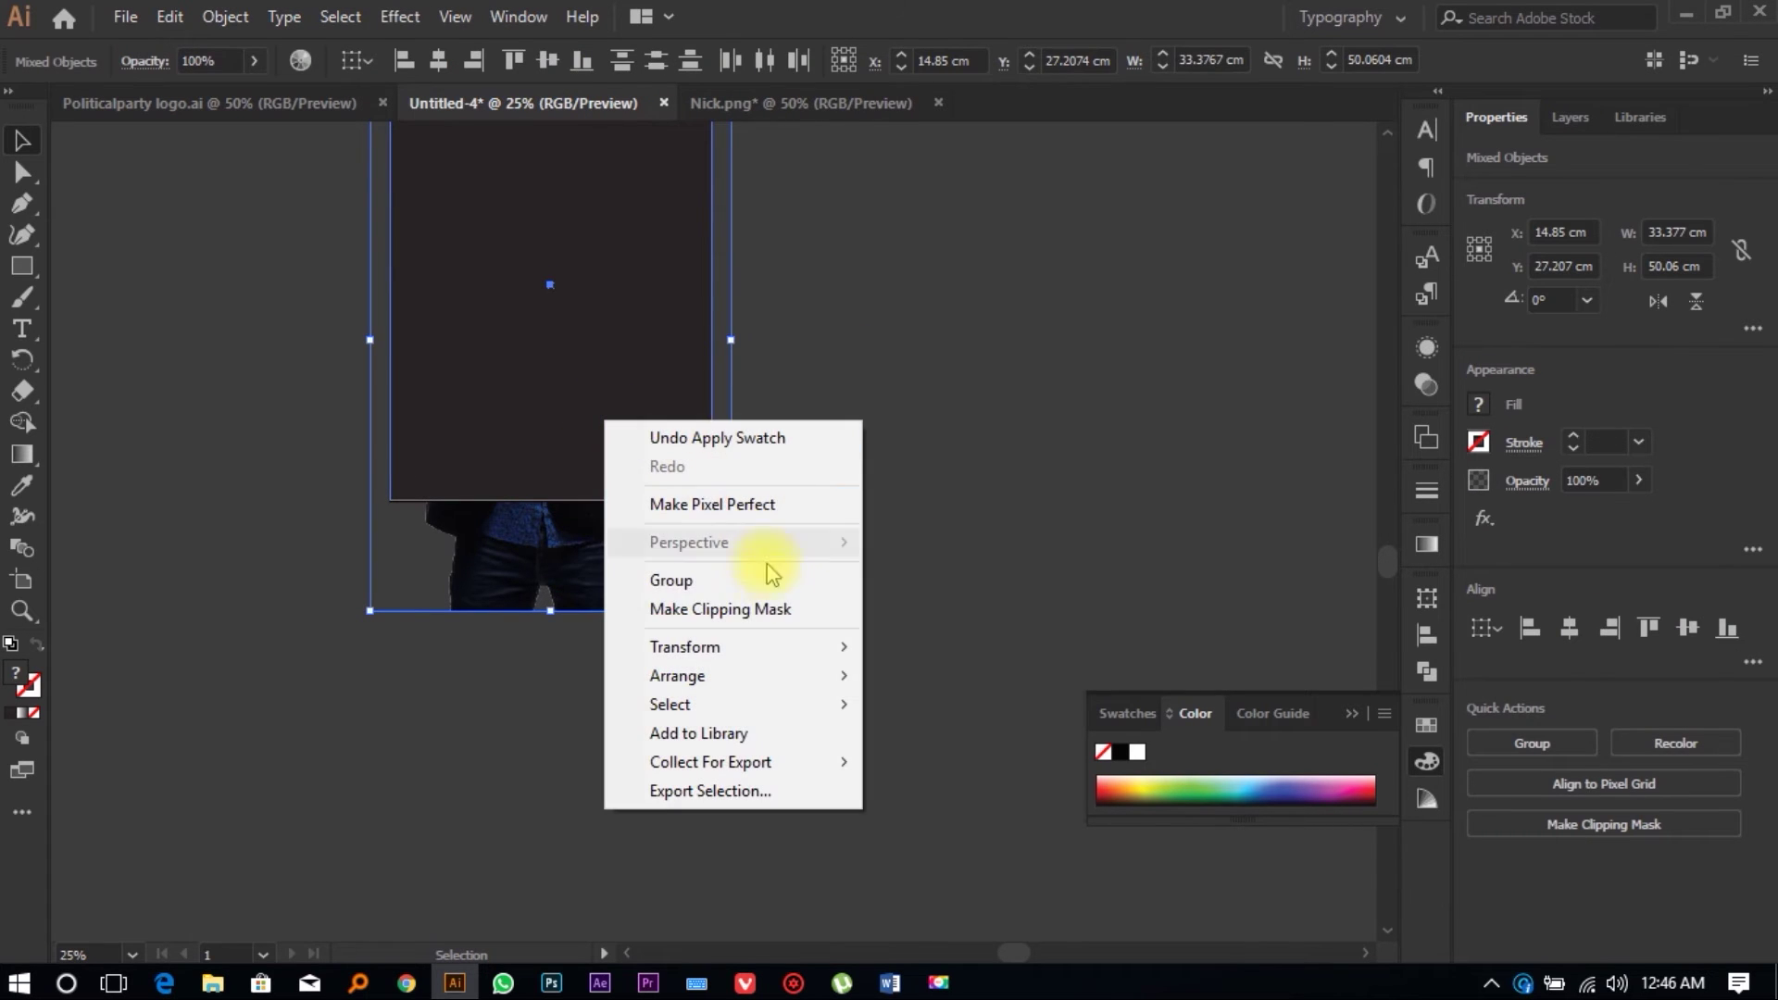
click(774, 609)
click(846, 464)
scroll(626, 389, up, 1)
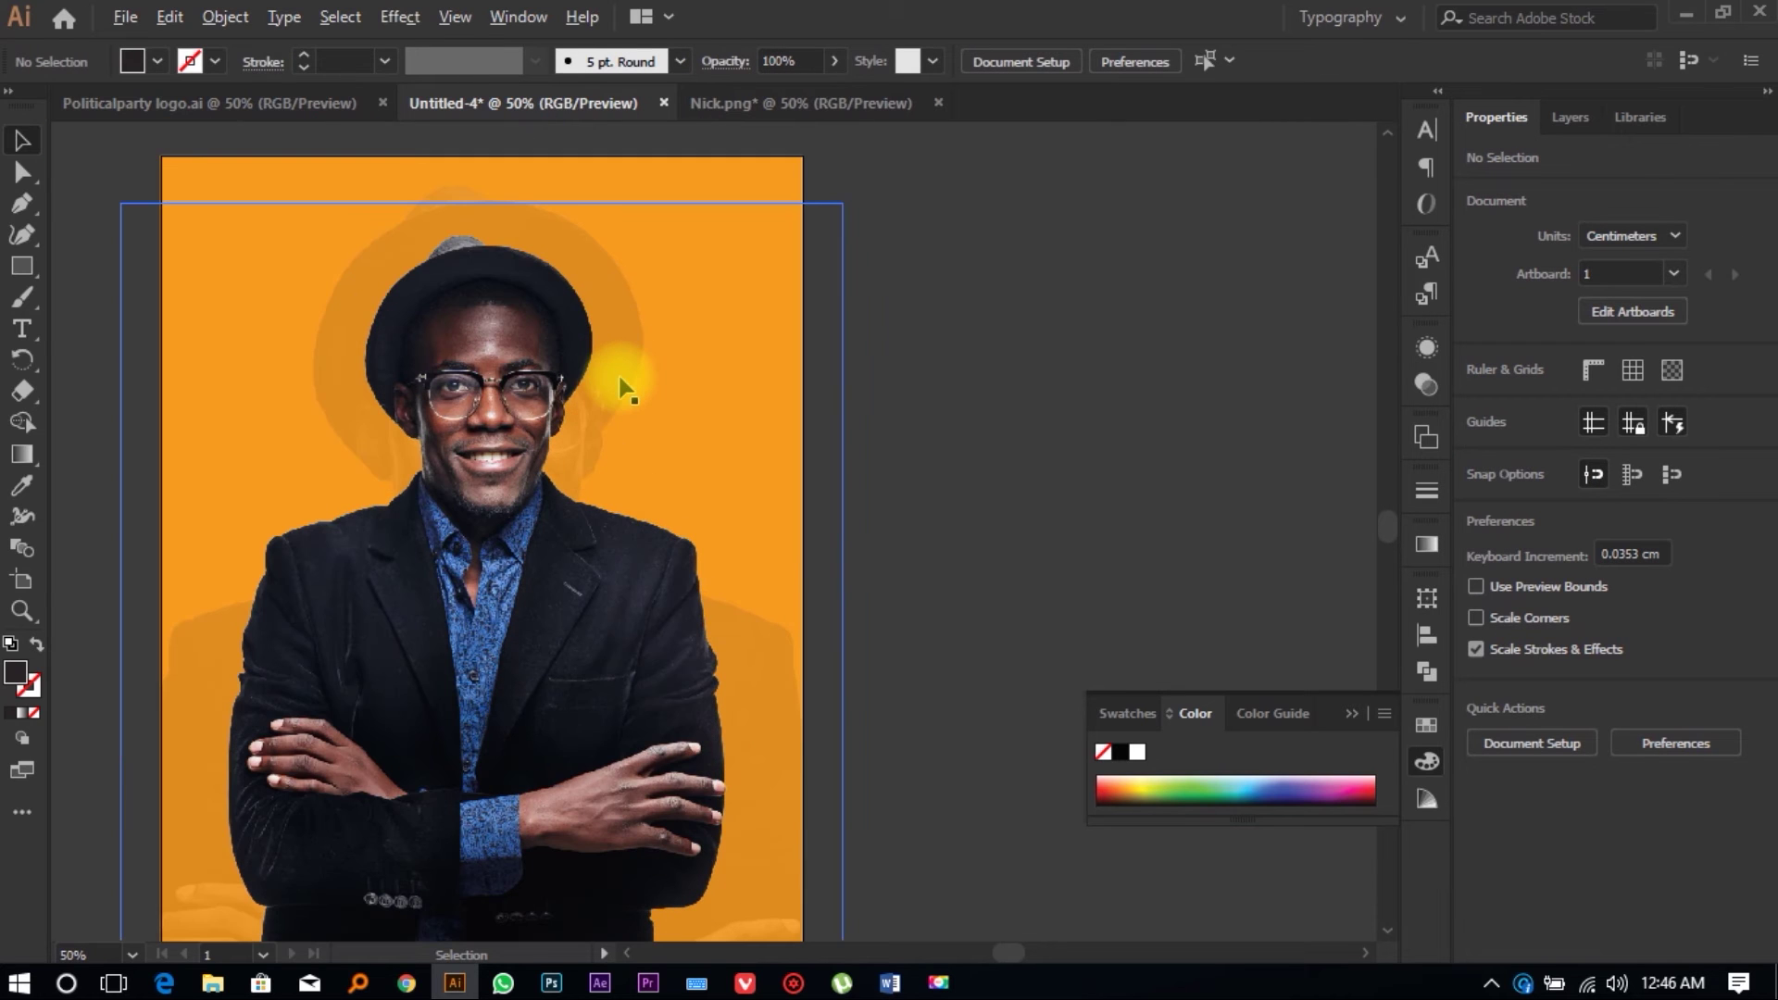
Step: Shift the clipped colour cut-out down about 0.09 cm to close the orange gap at the artboard's bottom edge
scroll(630, 407, down, 2)
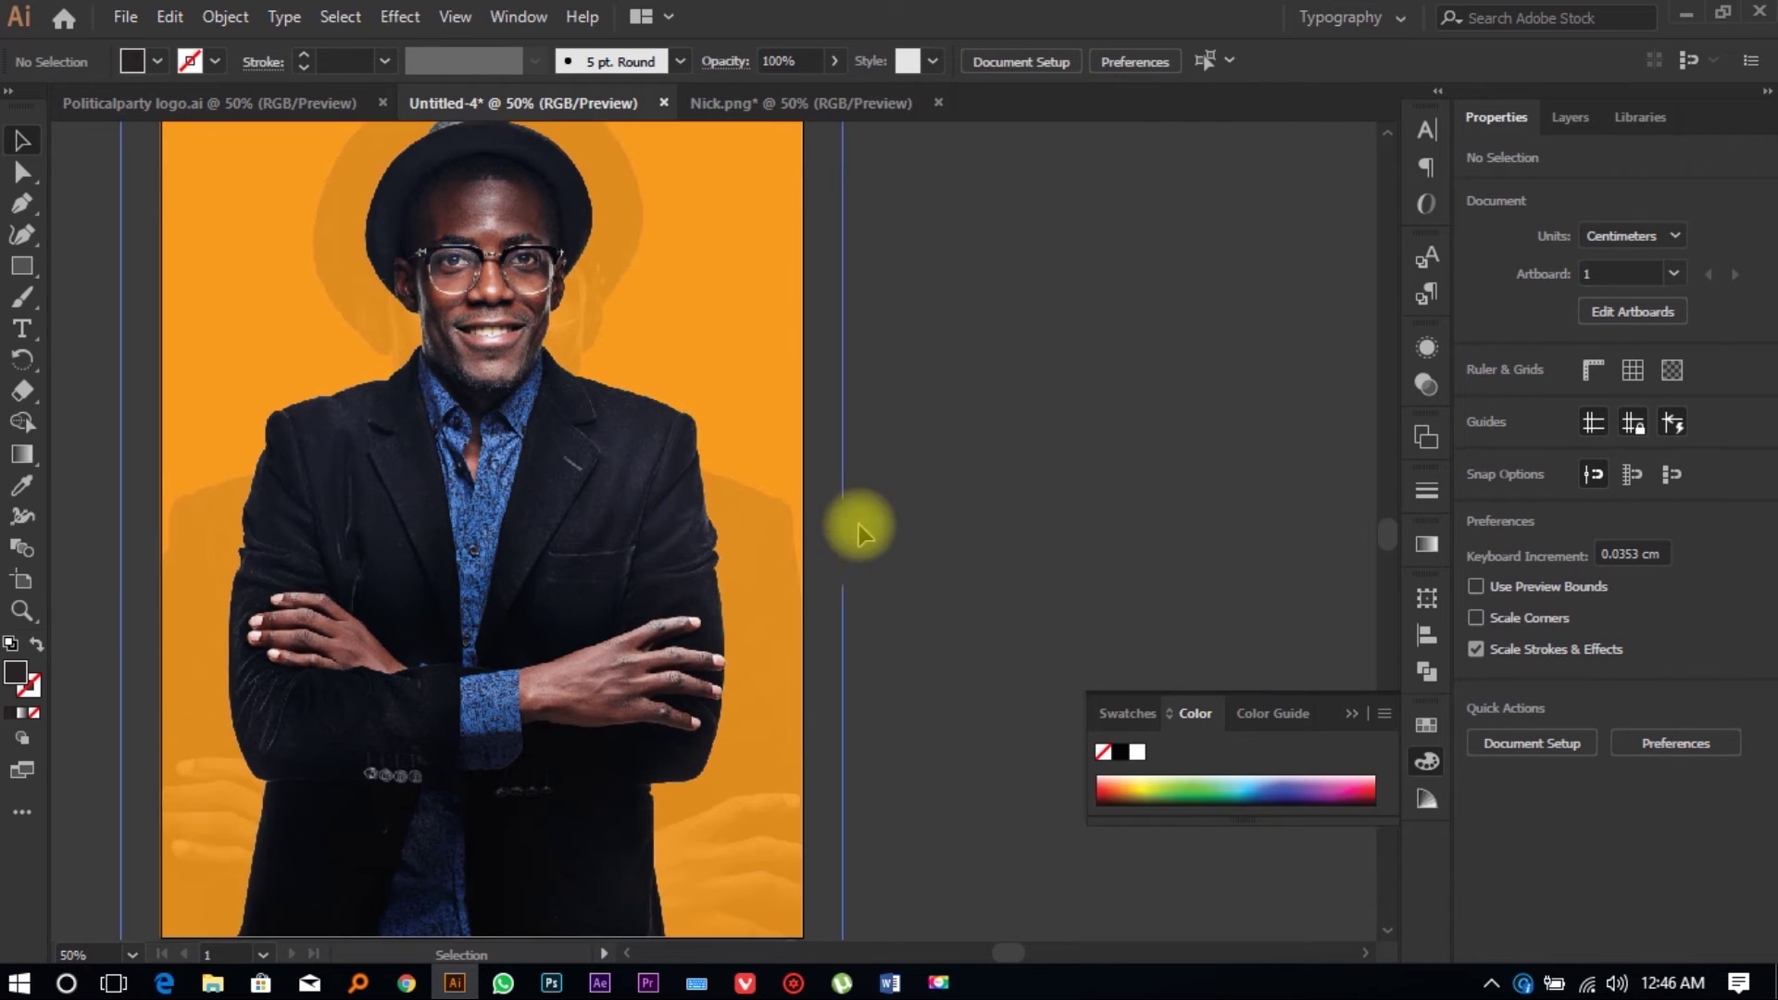
scroll(889, 491, down, 1)
scroll(528, 642, up, 5)
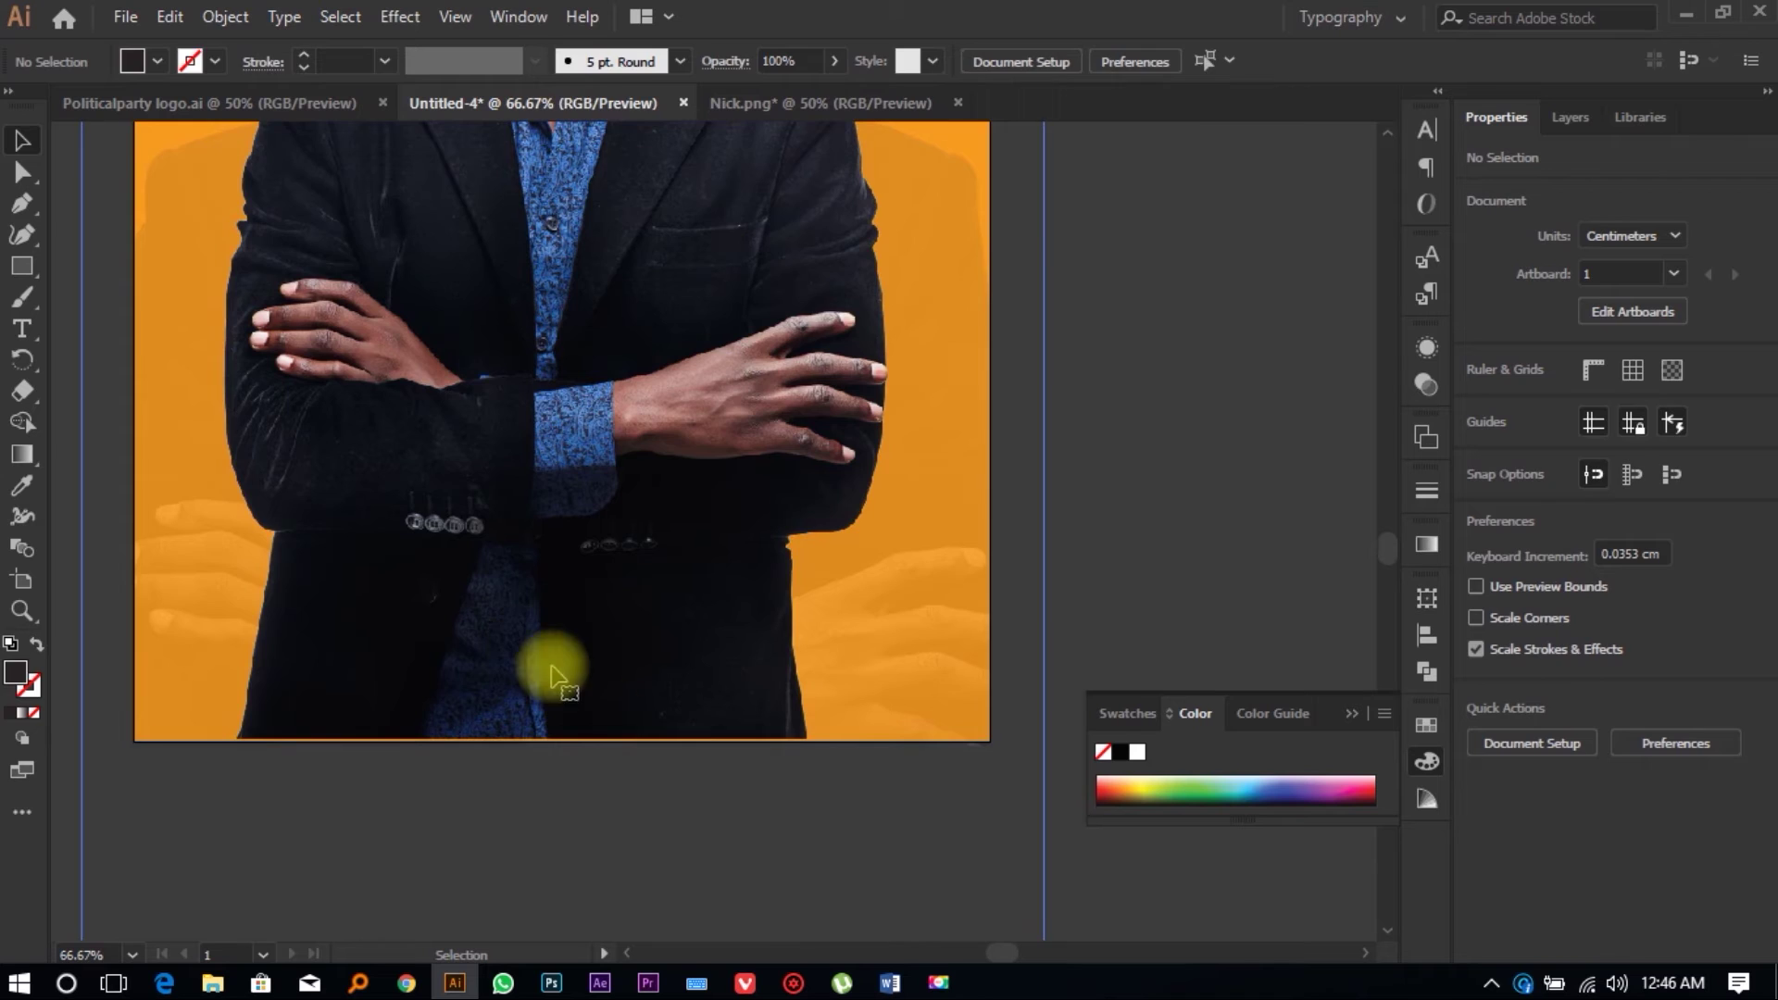
click(527, 643)
scroll(555, 646, up, 1)
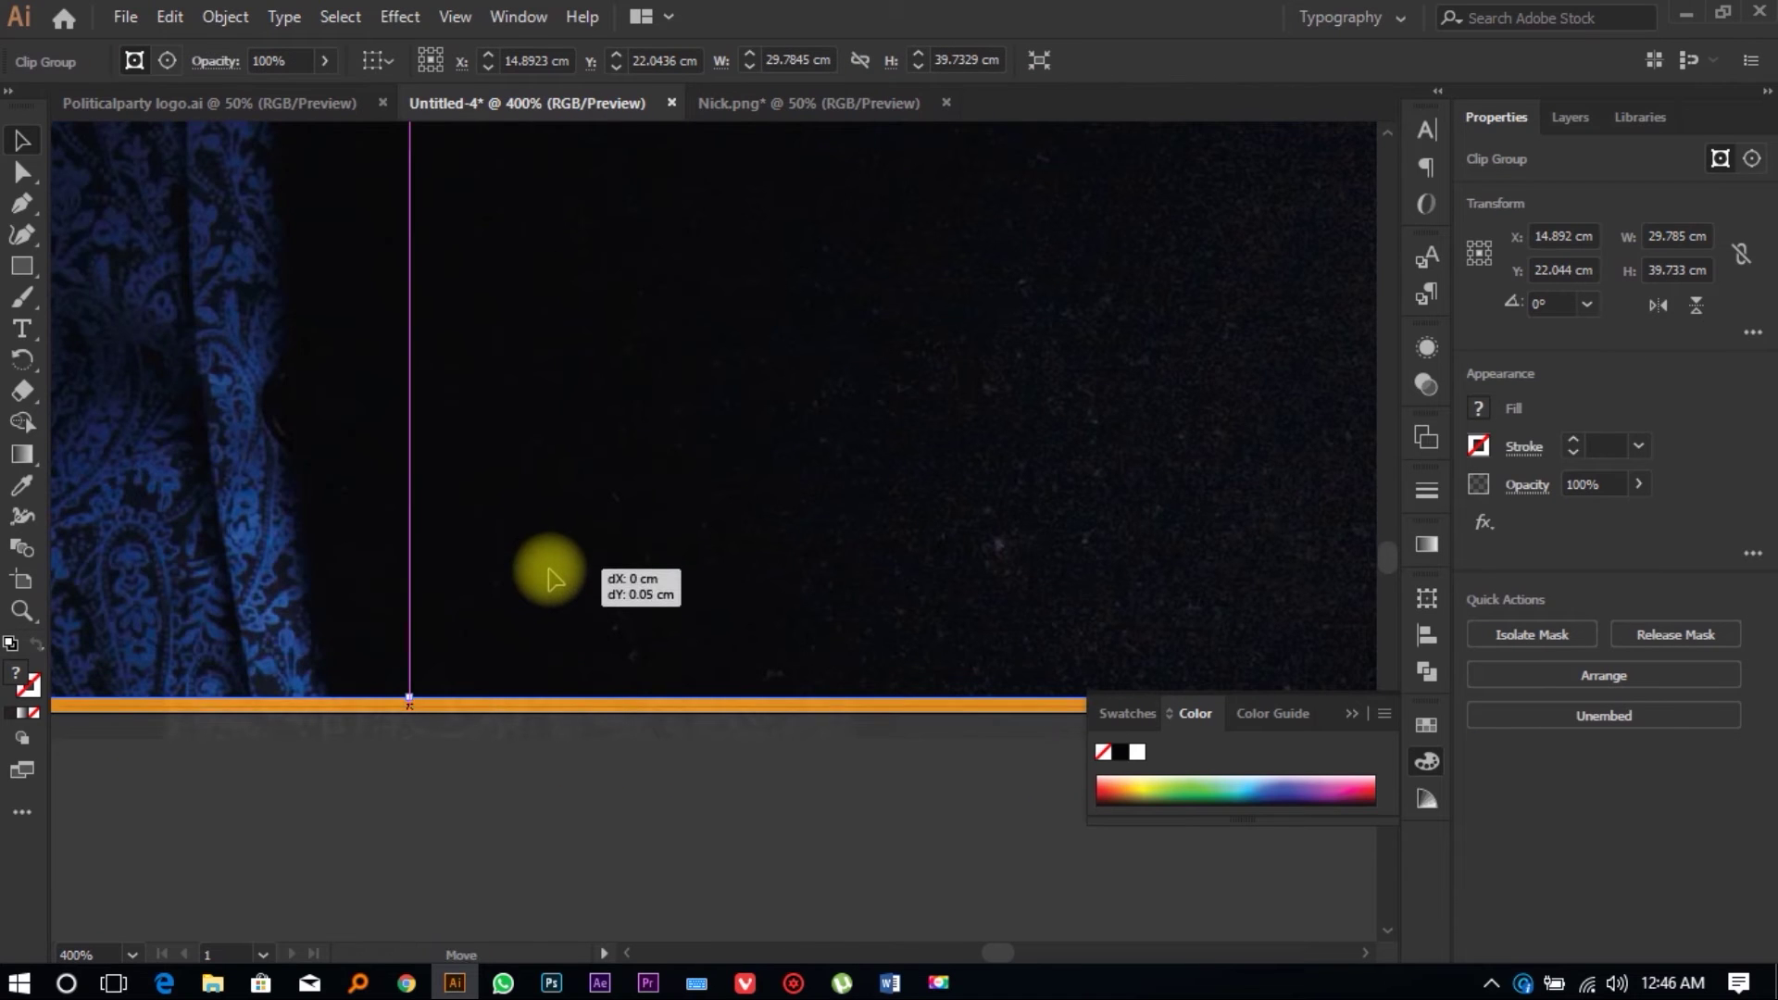
scroll(529, 773, up, 1)
click(529, 773)
scroll(530, 773, down, 6)
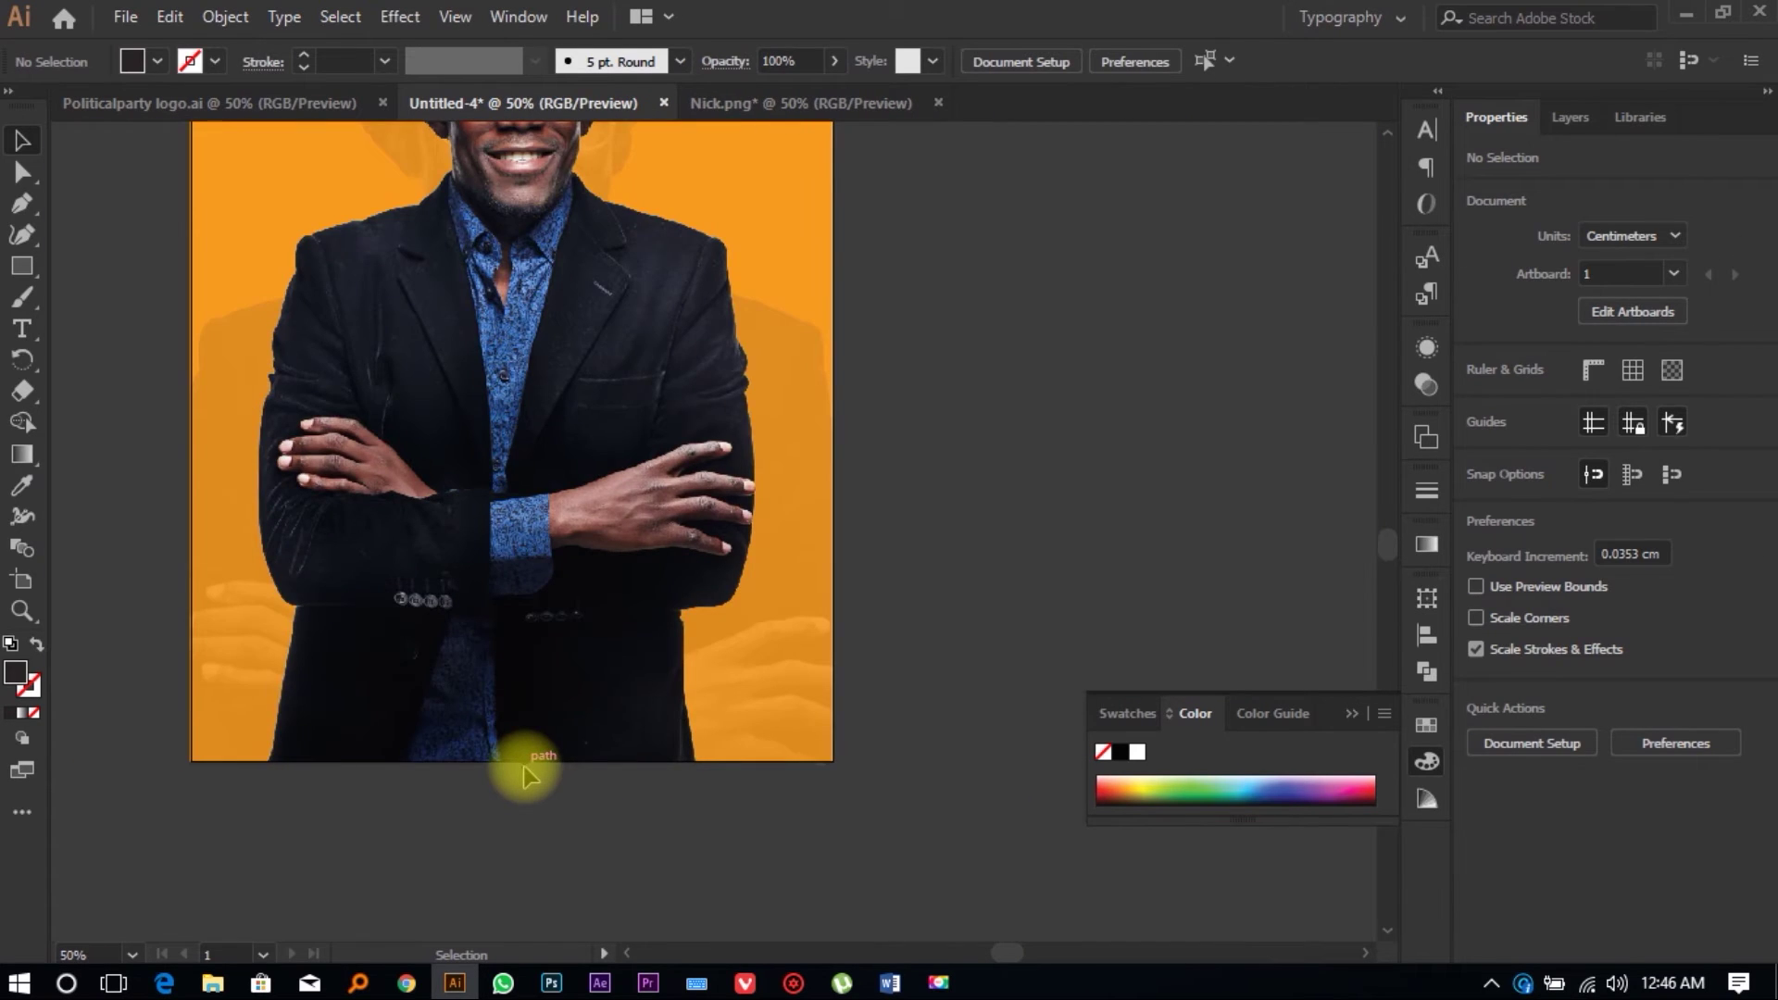
scroll(525, 768, down, 1)
scroll(555, 736, right, 2)
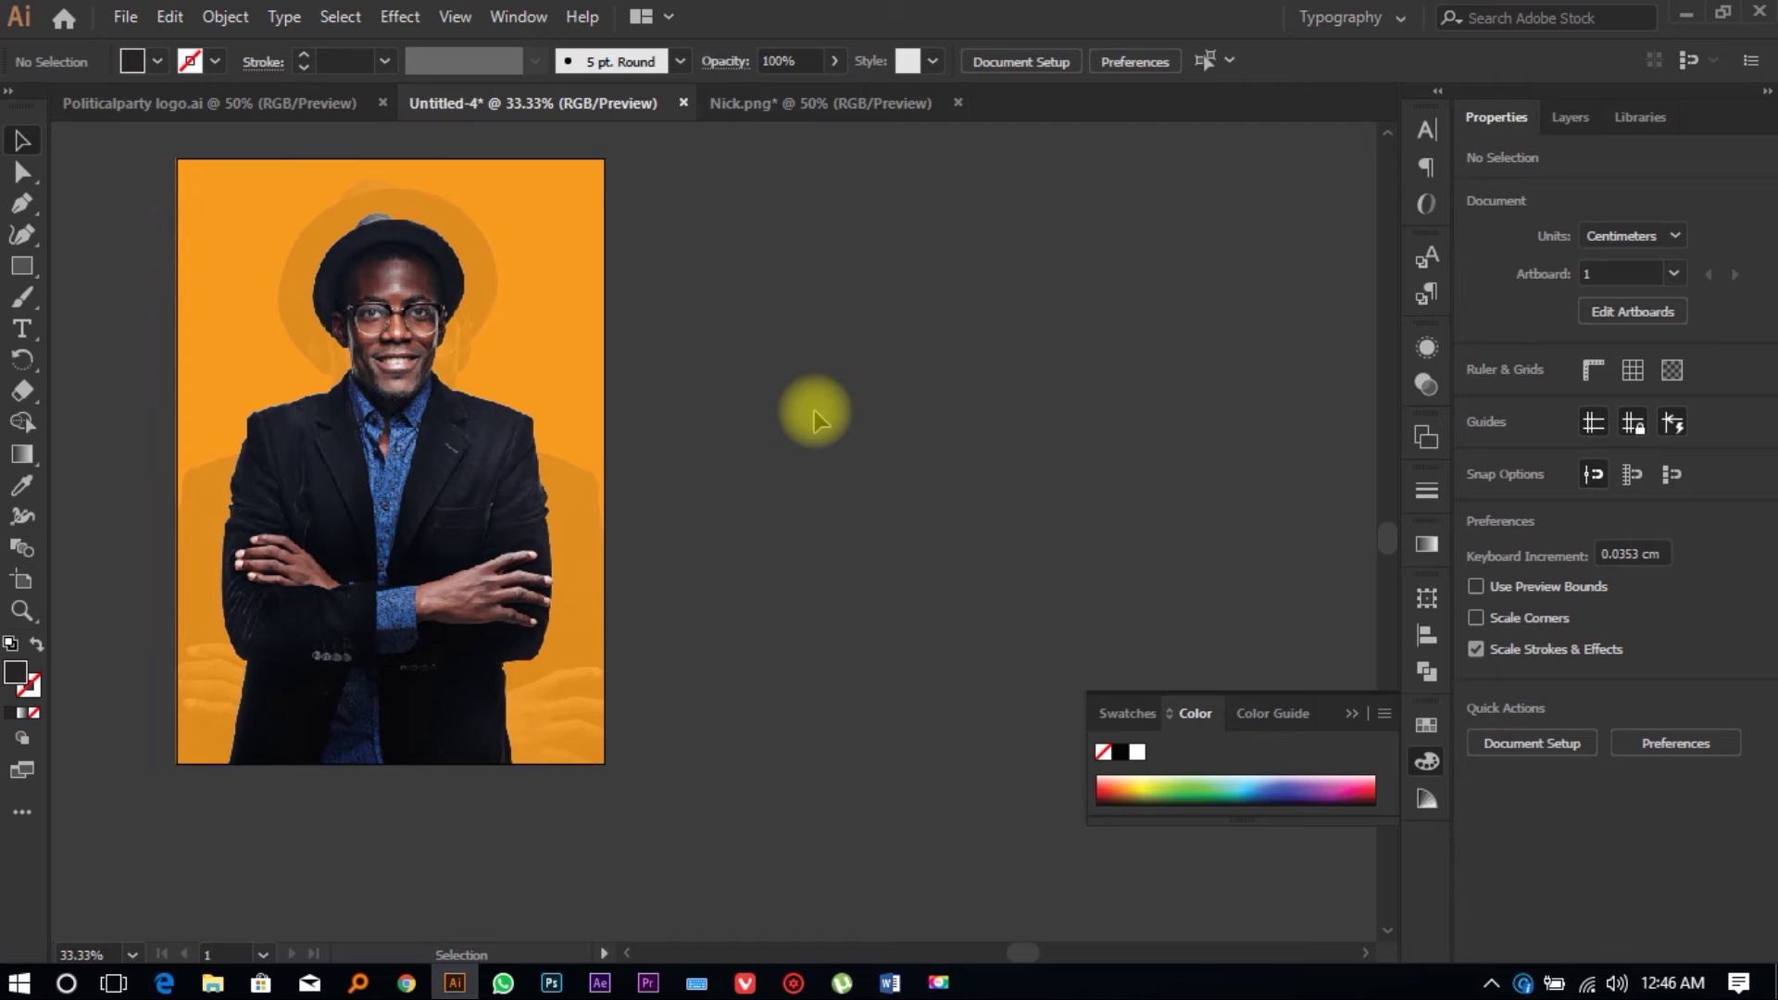
Step: Copy the complete Economic Reforms Party logo from Politicalparty logo.ai and paste it into the poster document
click(243, 103)
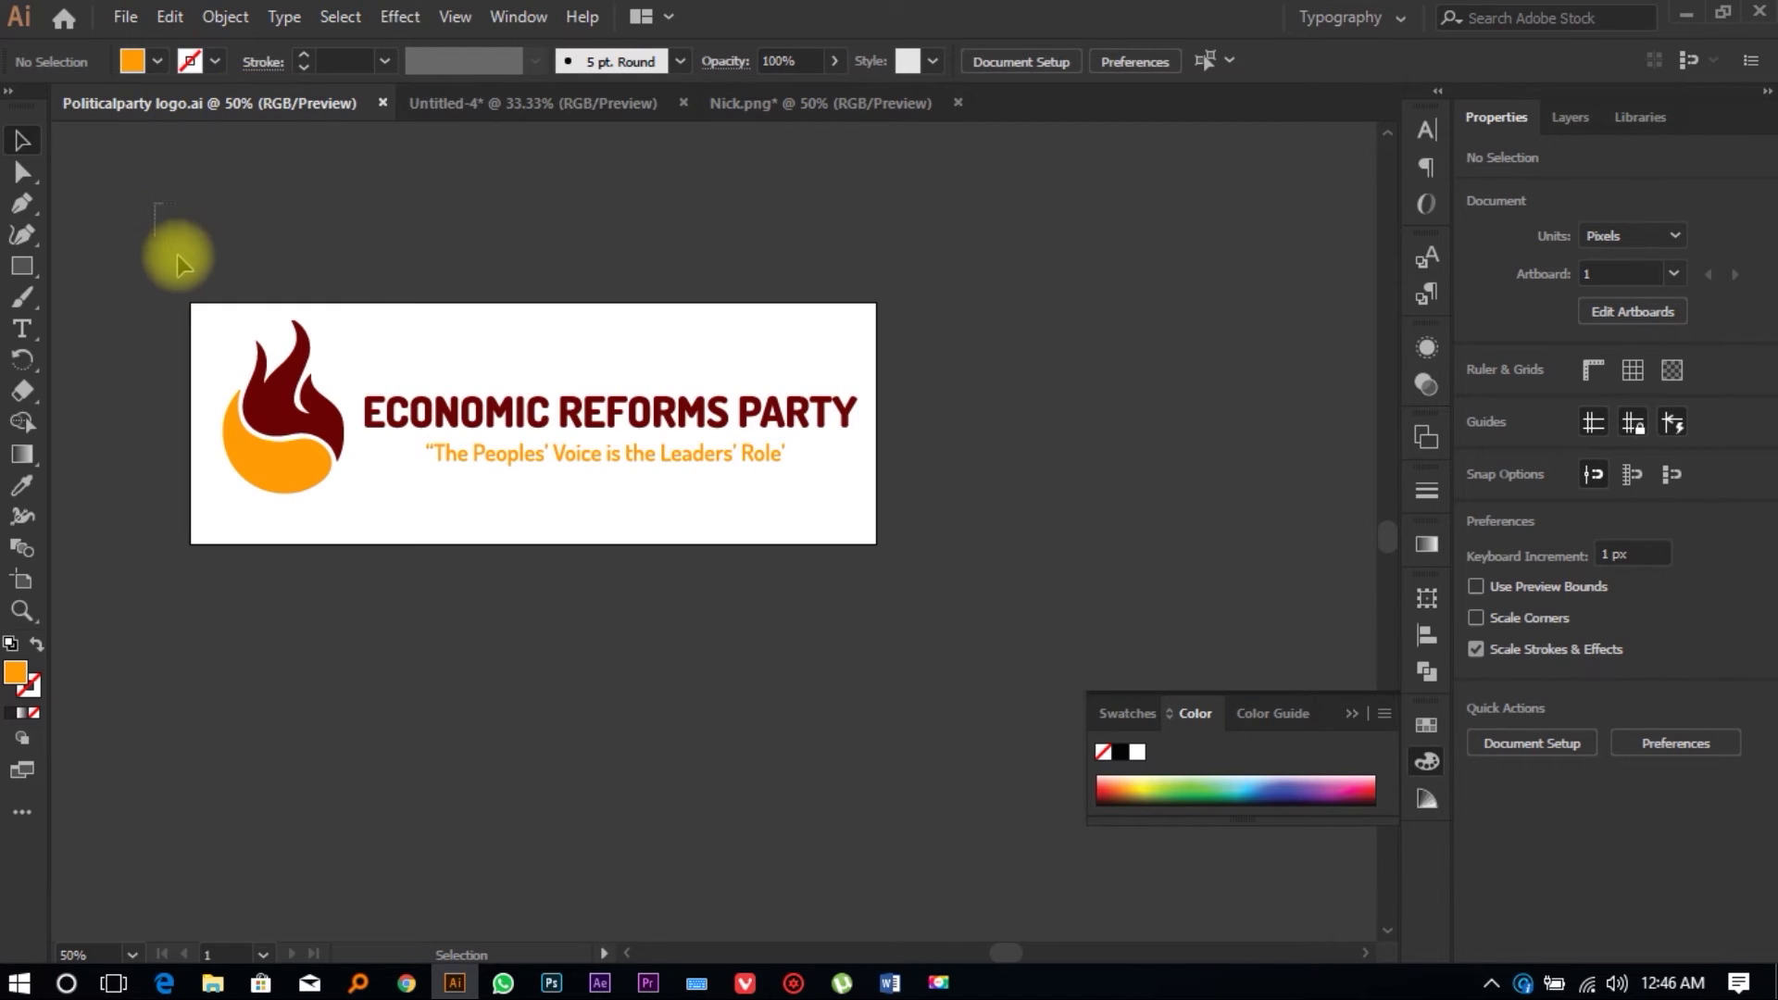
drag(854, 572, 958, 616)
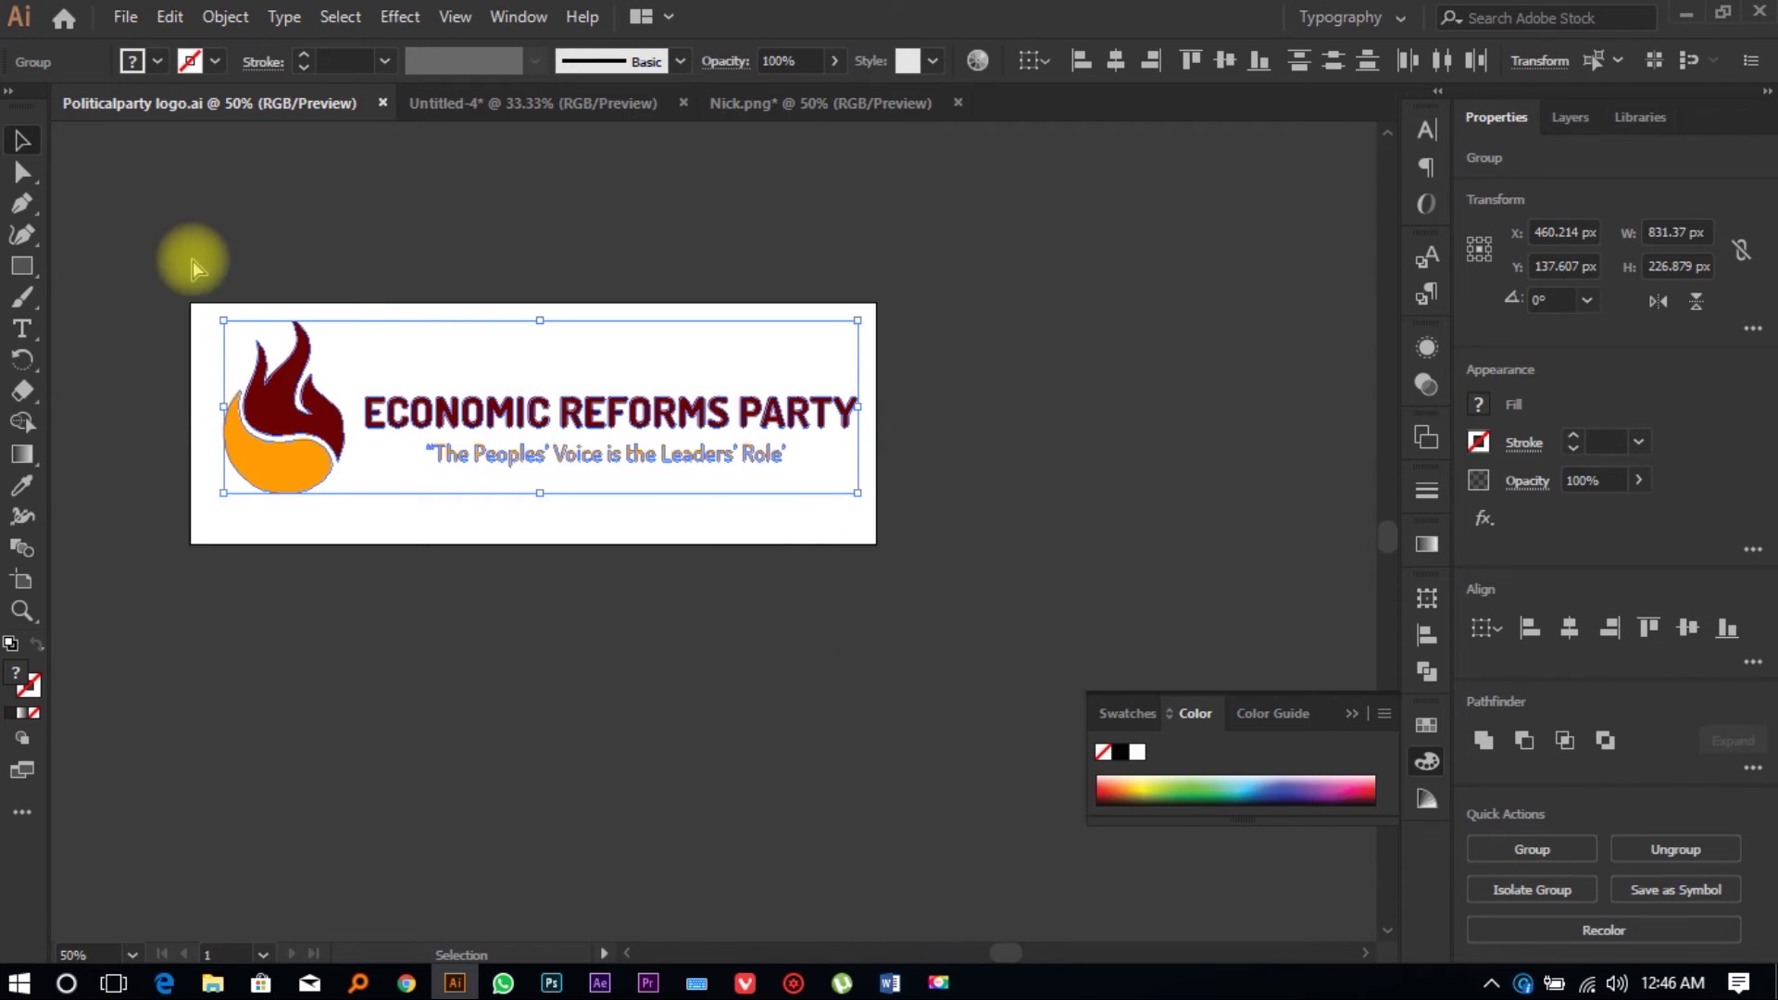
key(ctrl+c)
click(593, 104)
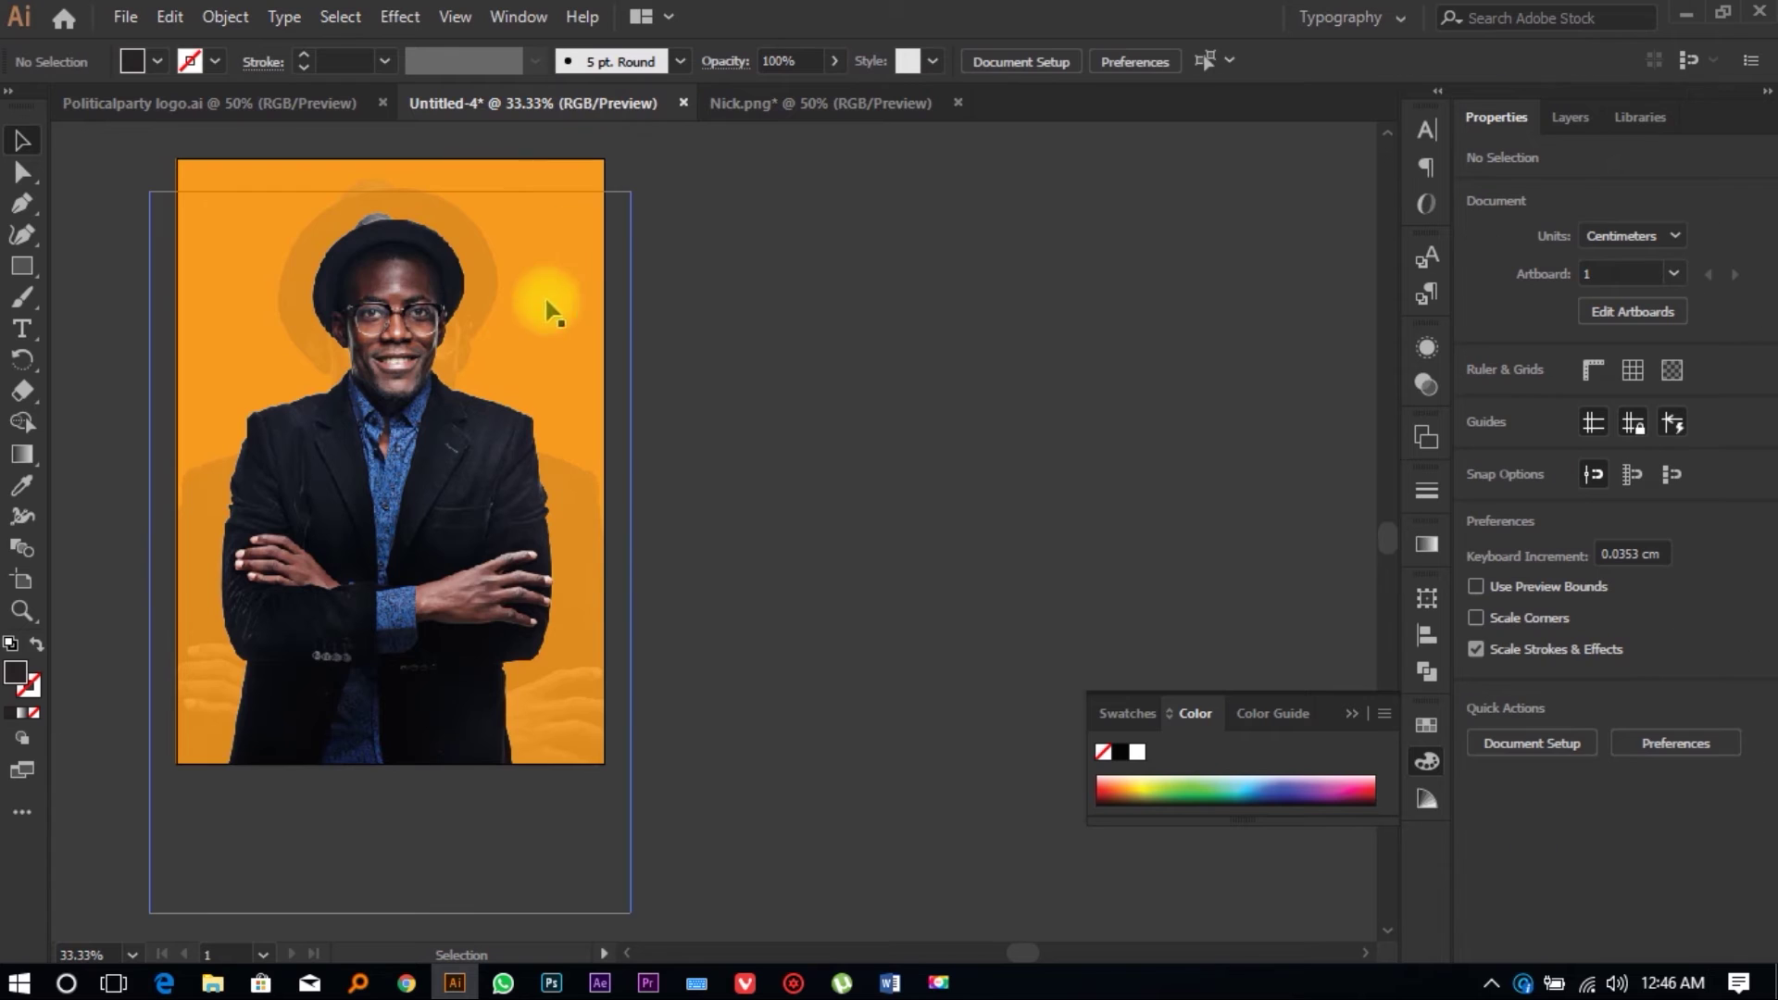
scroll(287, 236, up, 1)
key(ctrl+v)
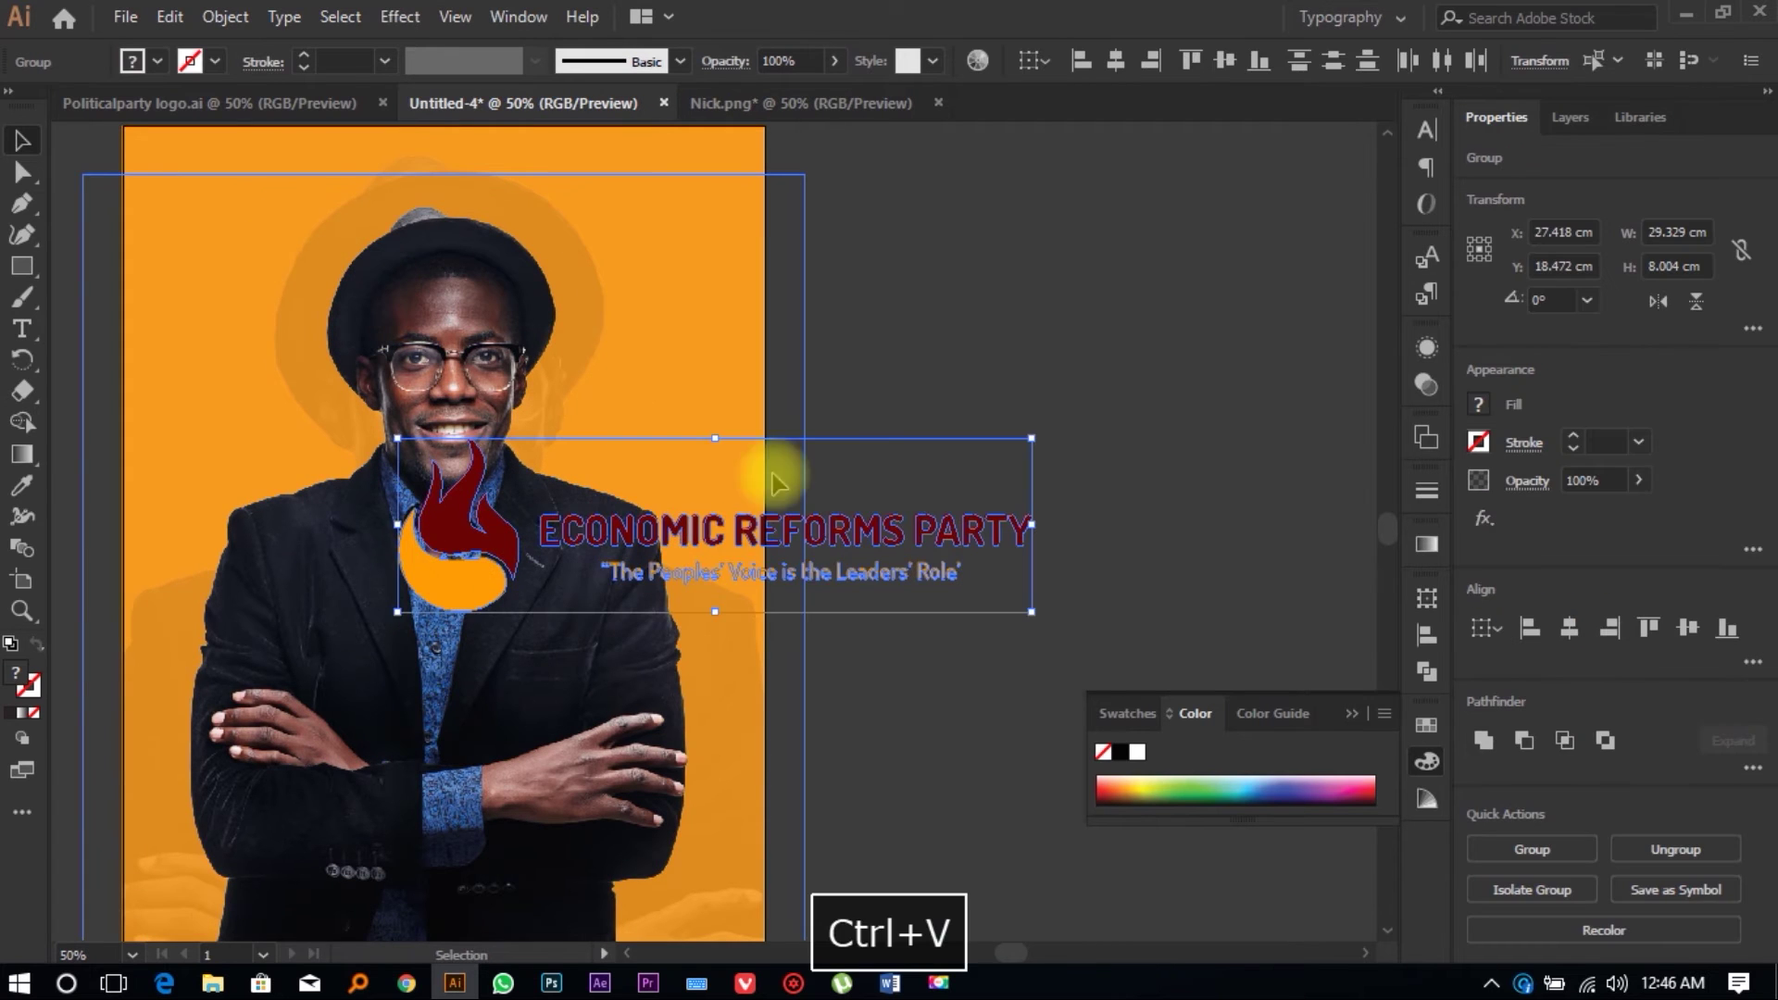
Step: Scale the party logo to about 11.5 by 3.1 cm and place it in the artboard's upper-left corner
drag(1030, 611, 913, 559)
scroll(861, 601, up, 3)
drag(793, 683, 368, 321)
drag(474, 383, 444, 359)
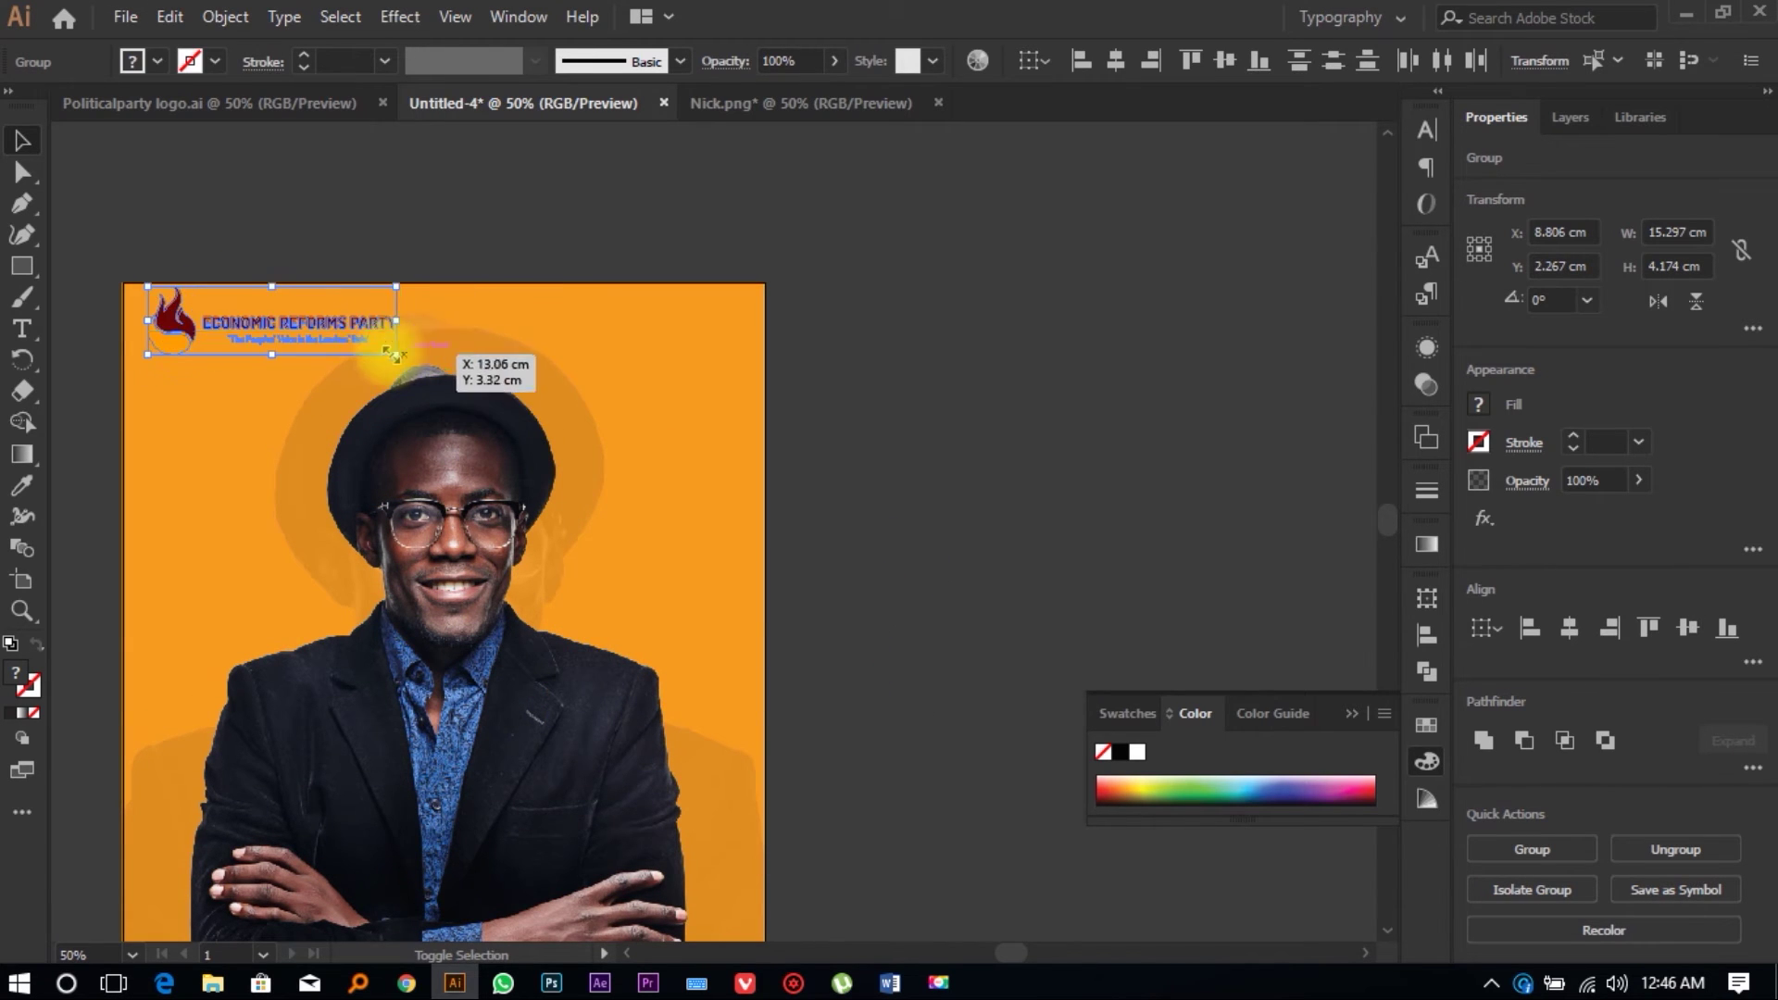
scroll(347, 348, up, 2)
alt+scroll(343, 347, down, 1)
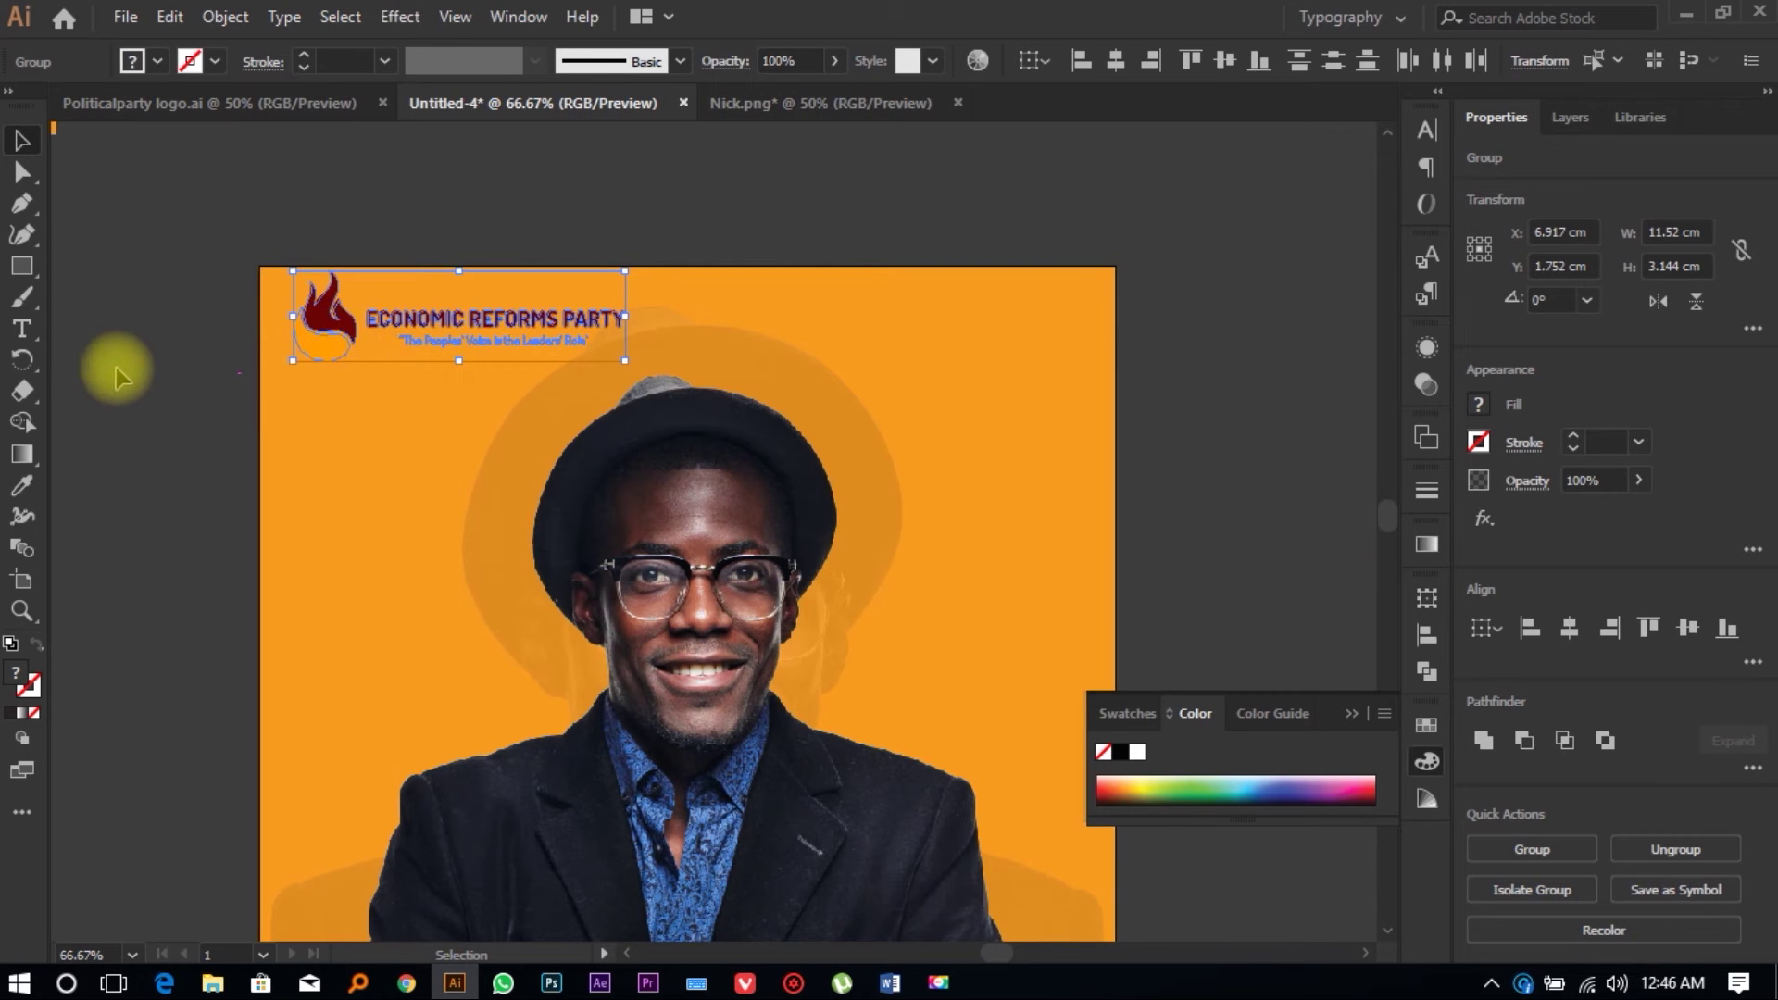
Step: Recolour the logo's party name and slogan with the dark colour sampled from the man's hat
click(79, 358)
scroll(401, 238, down, 3)
click(447, 194)
scroll(444, 194, up, 2)
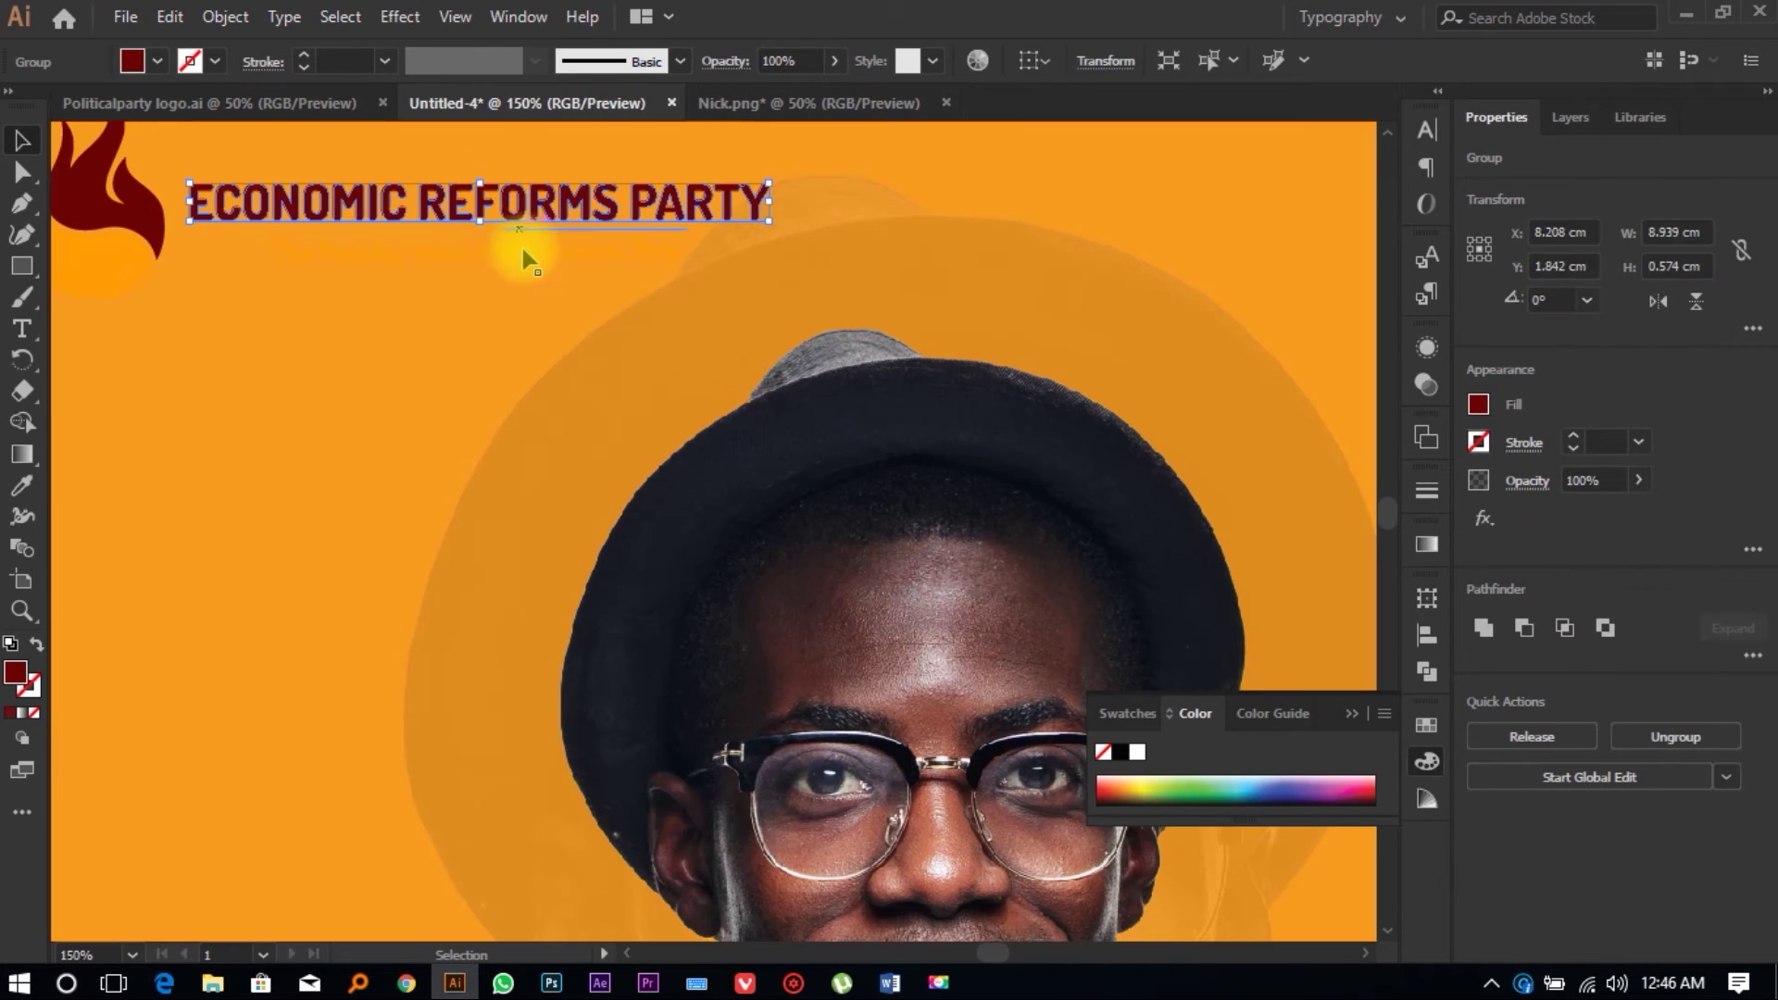
key(ctrl+v)
scroll(519, 256, down, 1)
scroll(518, 256, down, 1)
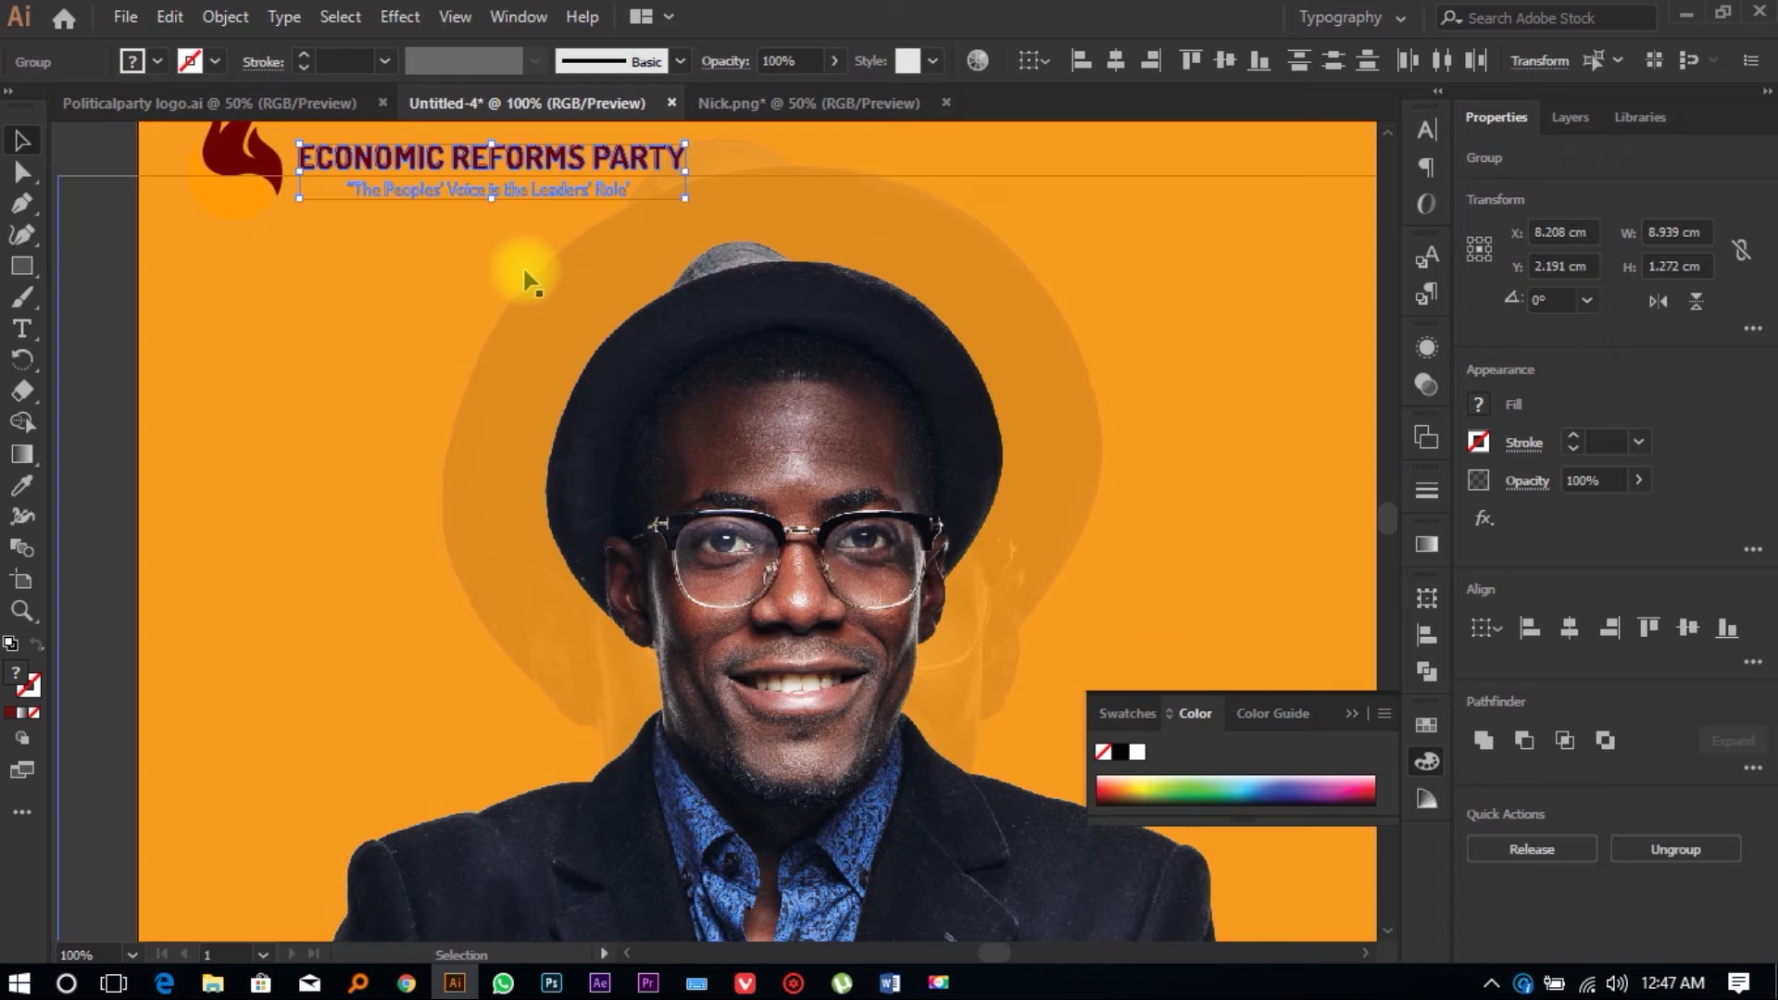
key(i)
scroll(771, 331, up, 1)
click(741, 349)
key(v)
Step: Recolour both parts of the logo's flame symbol with the dark colour sampled from the man's hat
click(287, 236)
scroll(361, 278, down, 1)
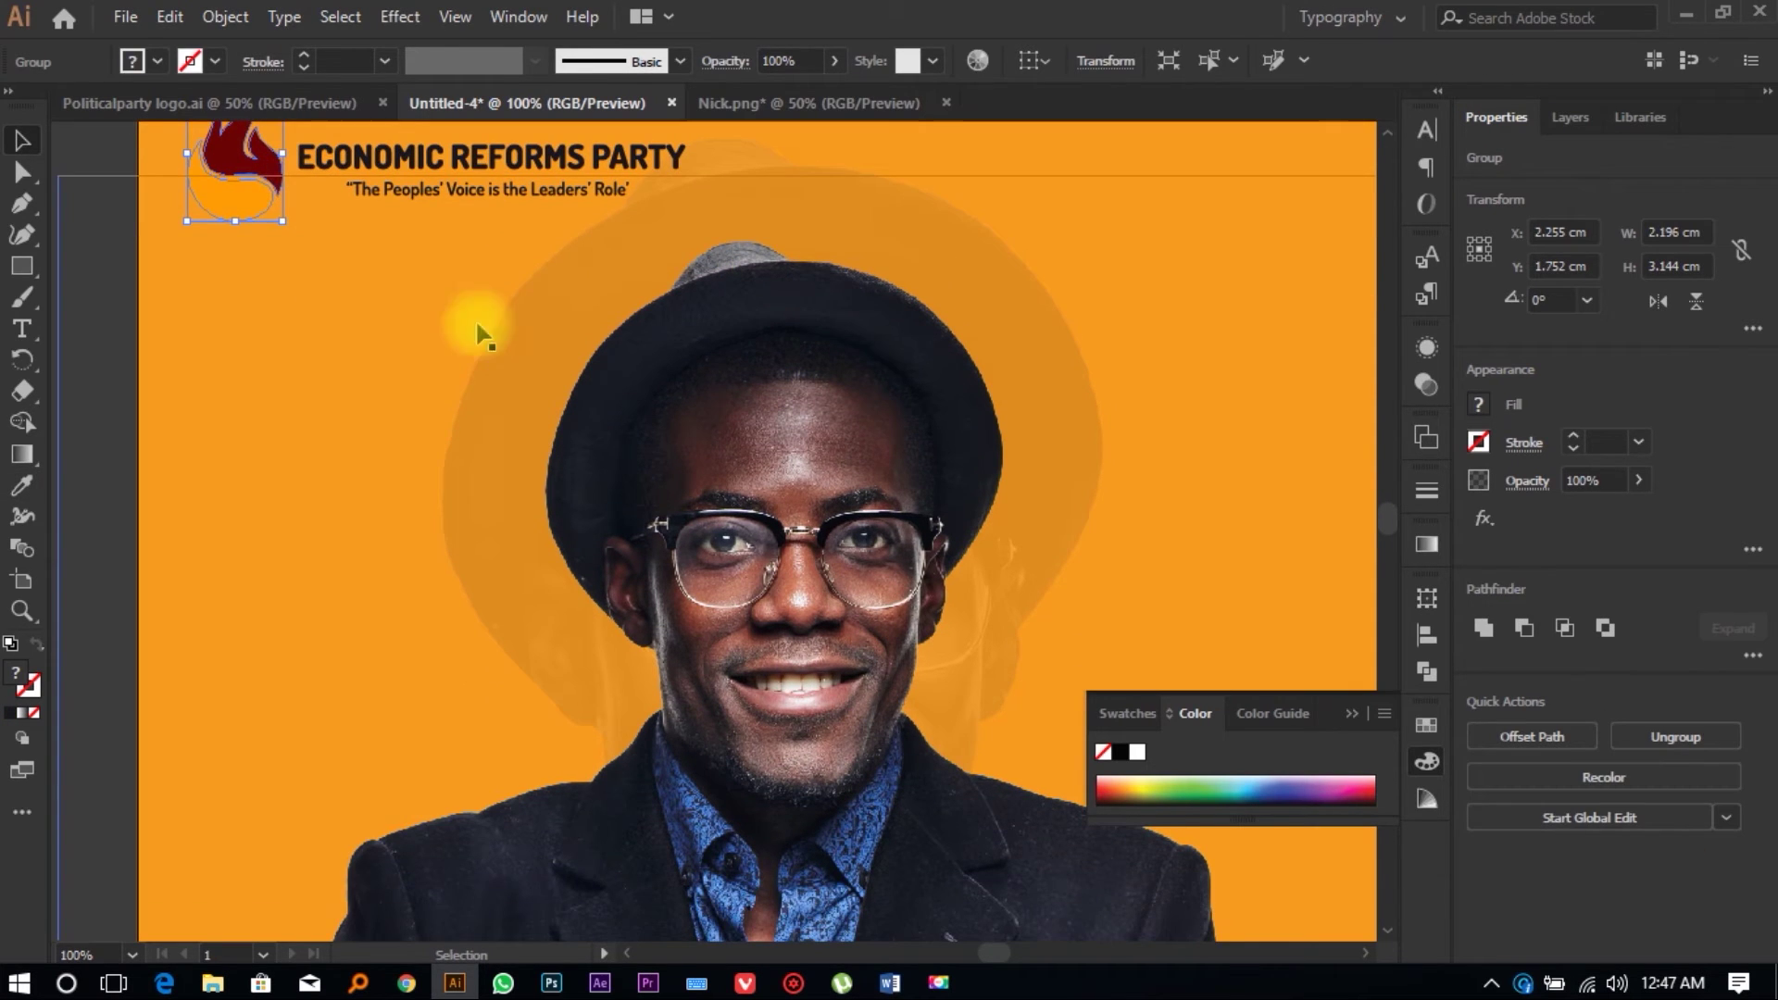
key(i)
click(748, 335)
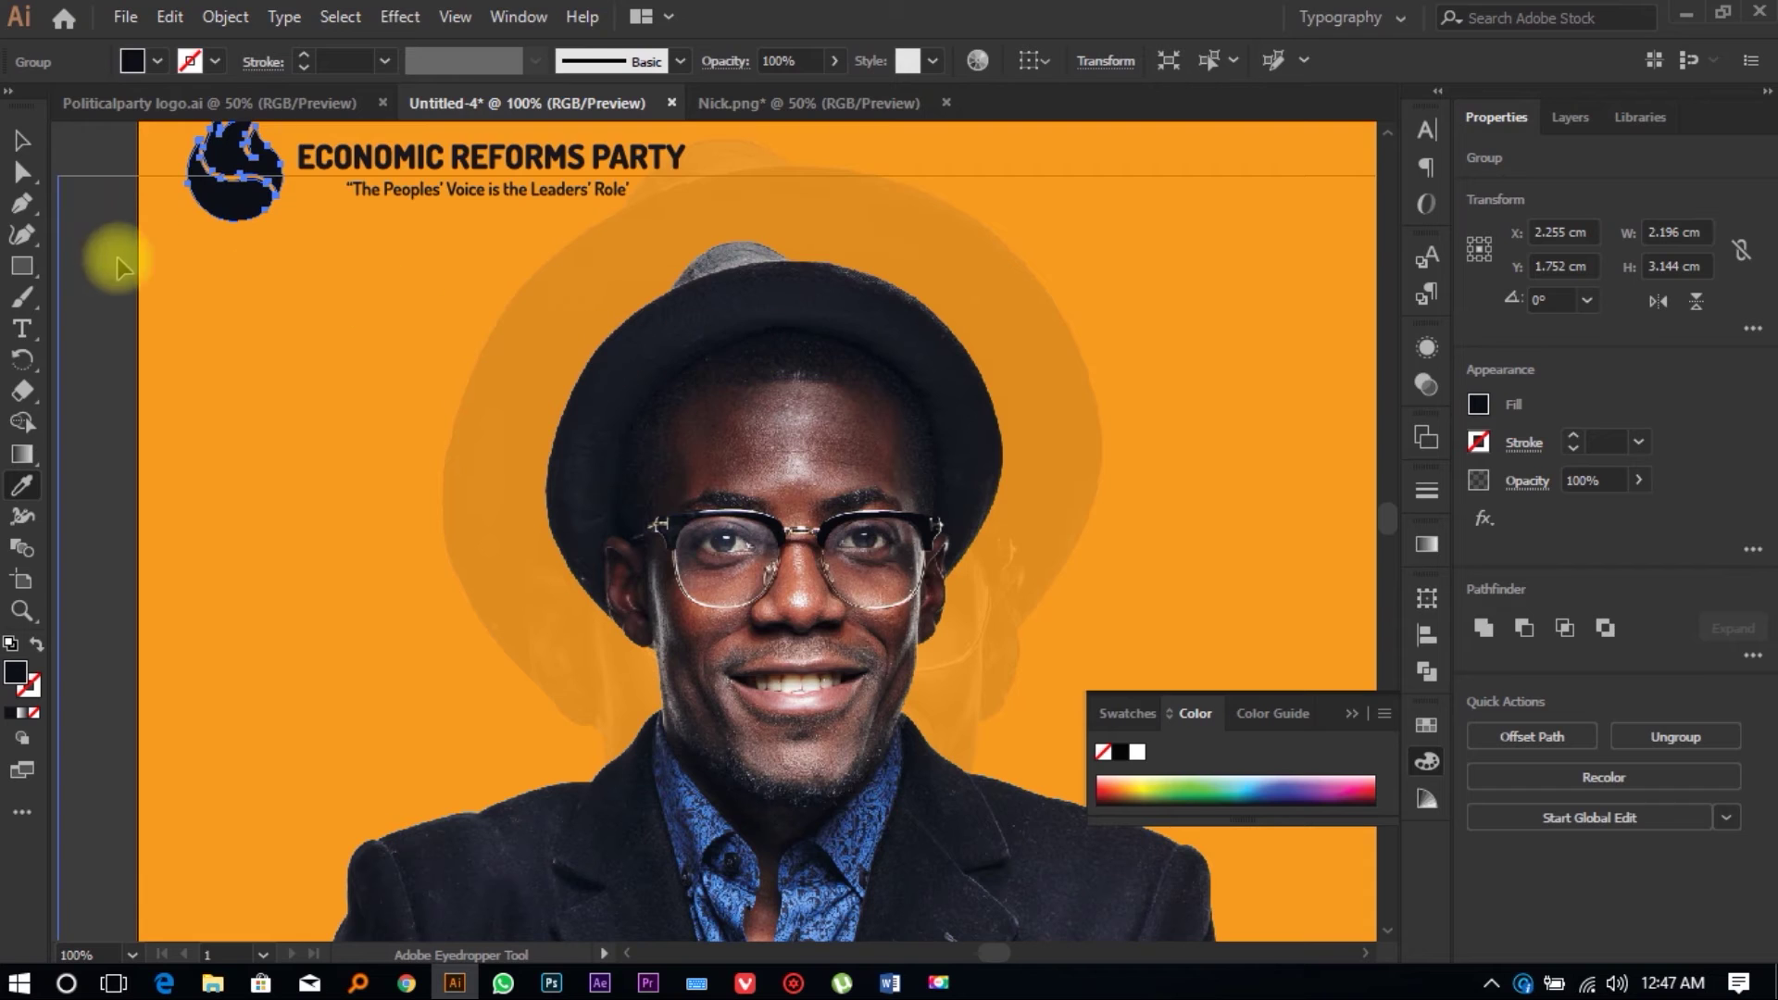
key(v)
click(119, 269)
key(ctrl+minus)
Step: Lock the clipped colour cut-out of the man in place
scroll(507, 481, up, 1)
click(506, 477)
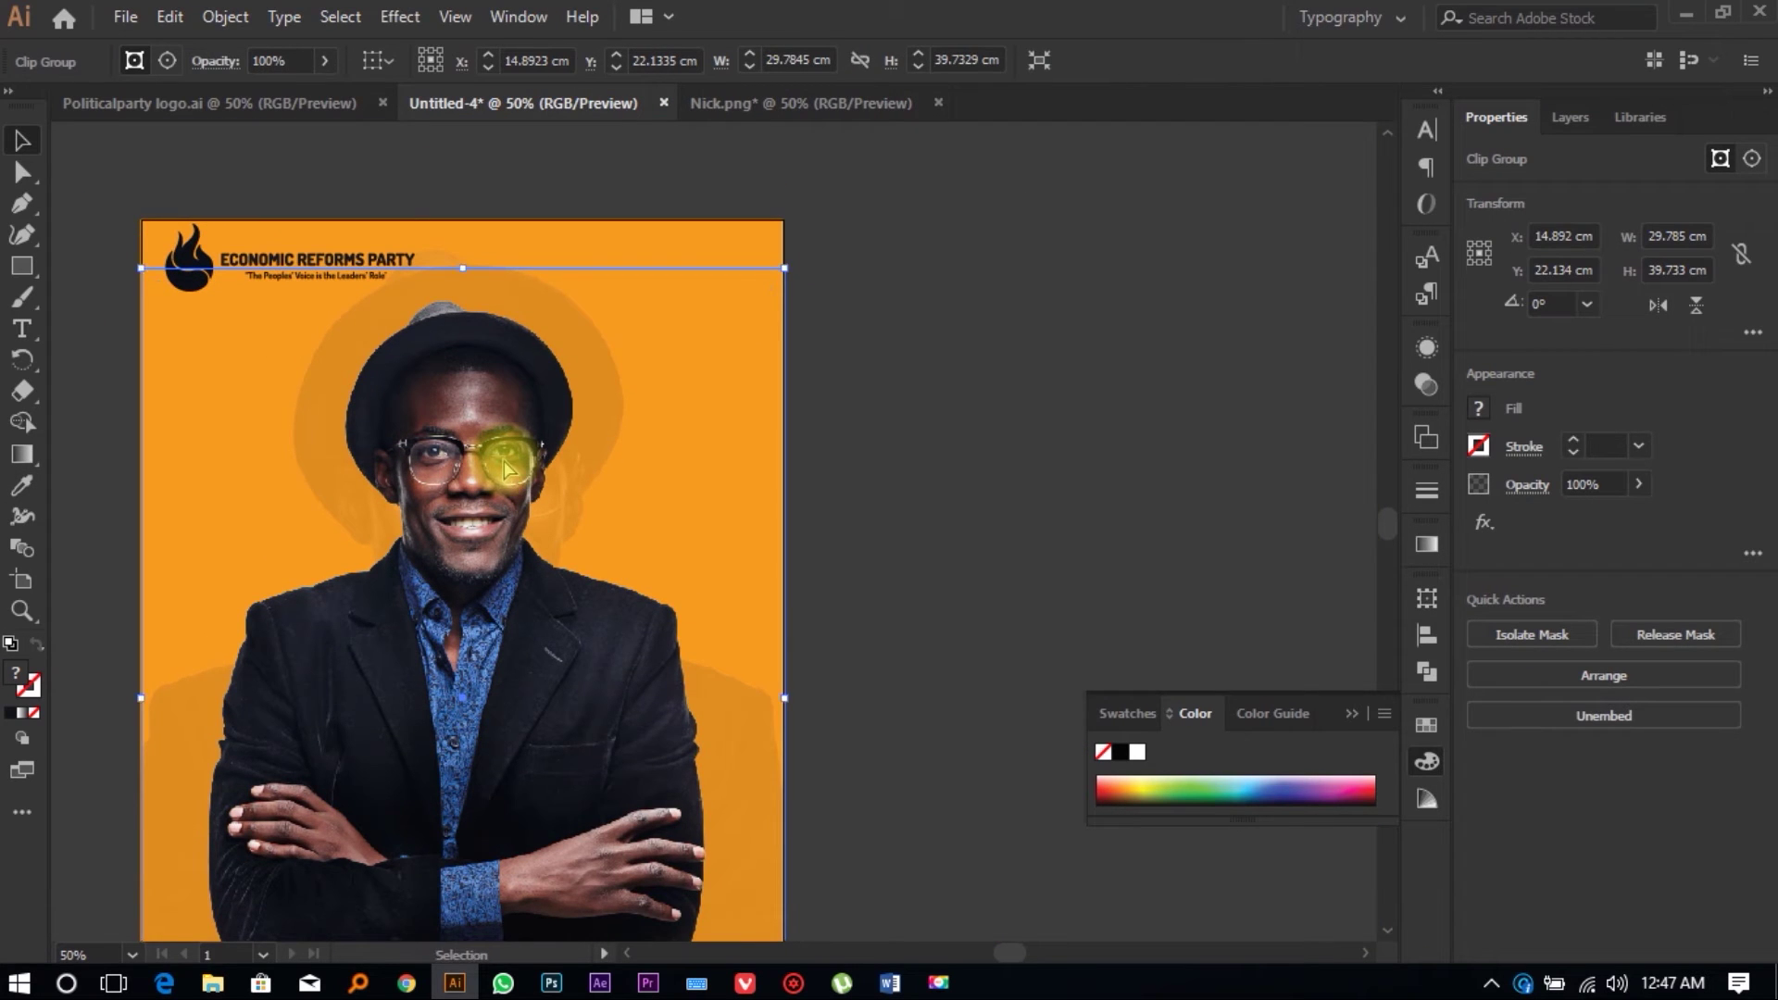
click(944, 363)
click(477, 474)
click(227, 17)
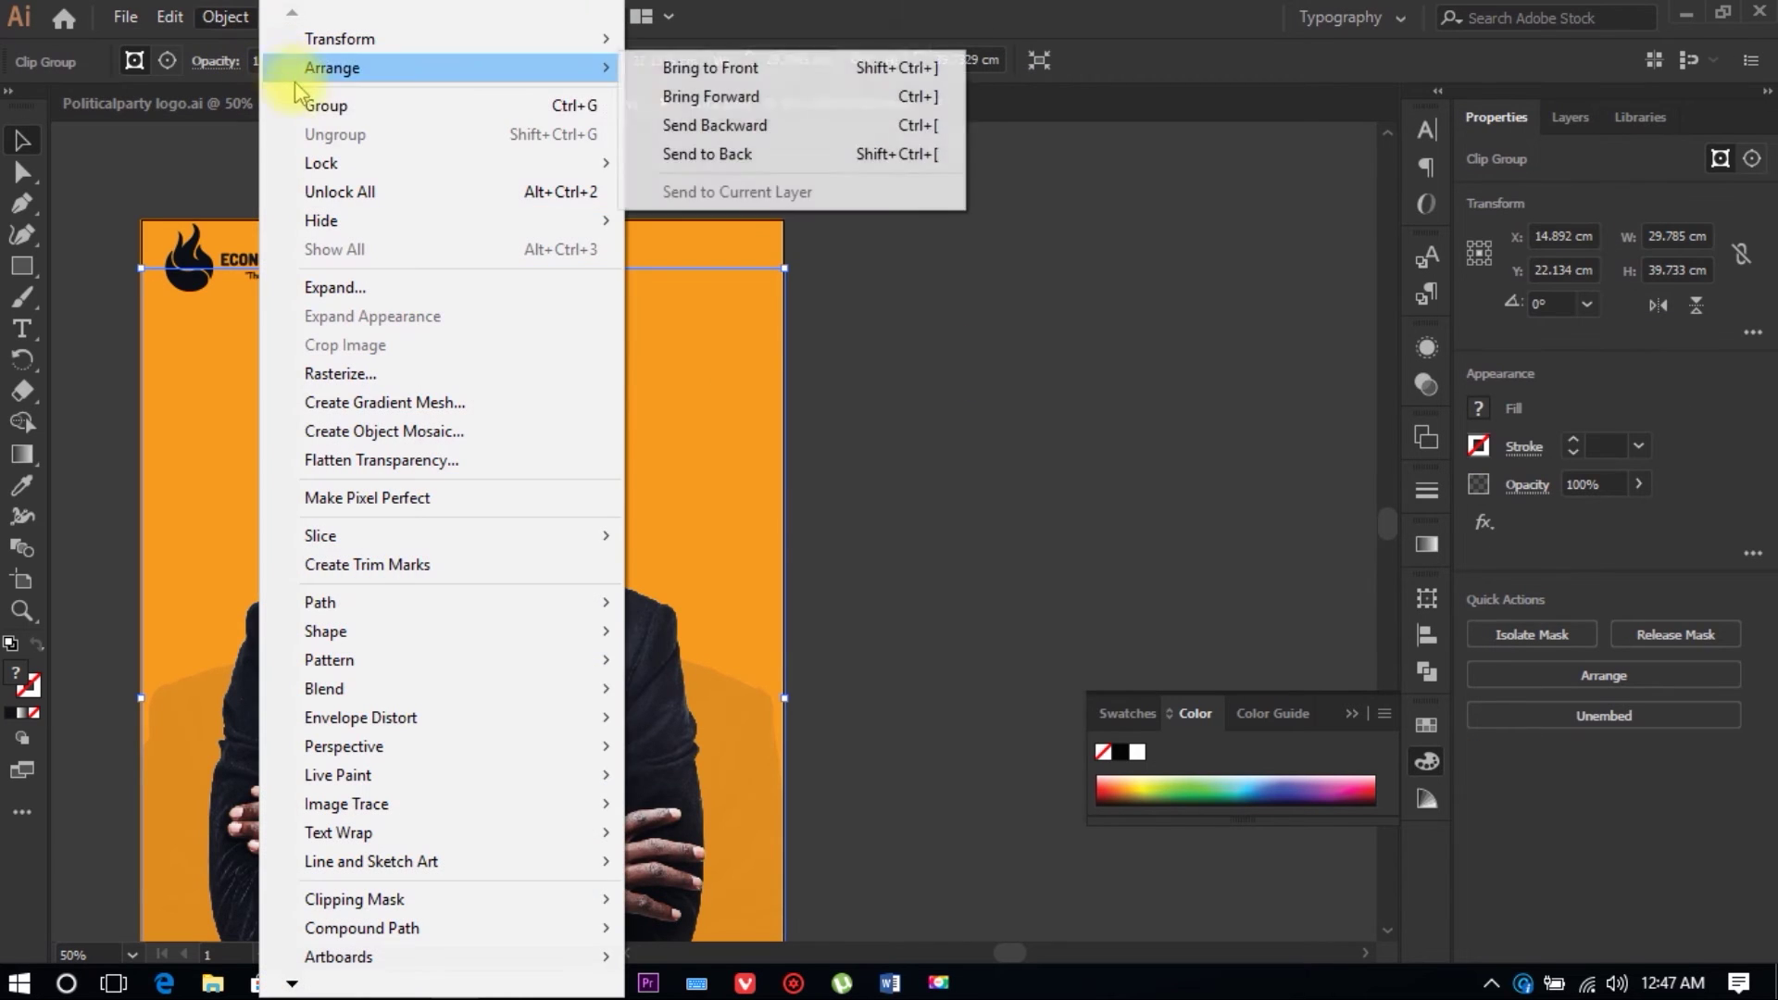
mouse_move(365, 163)
click(741, 168)
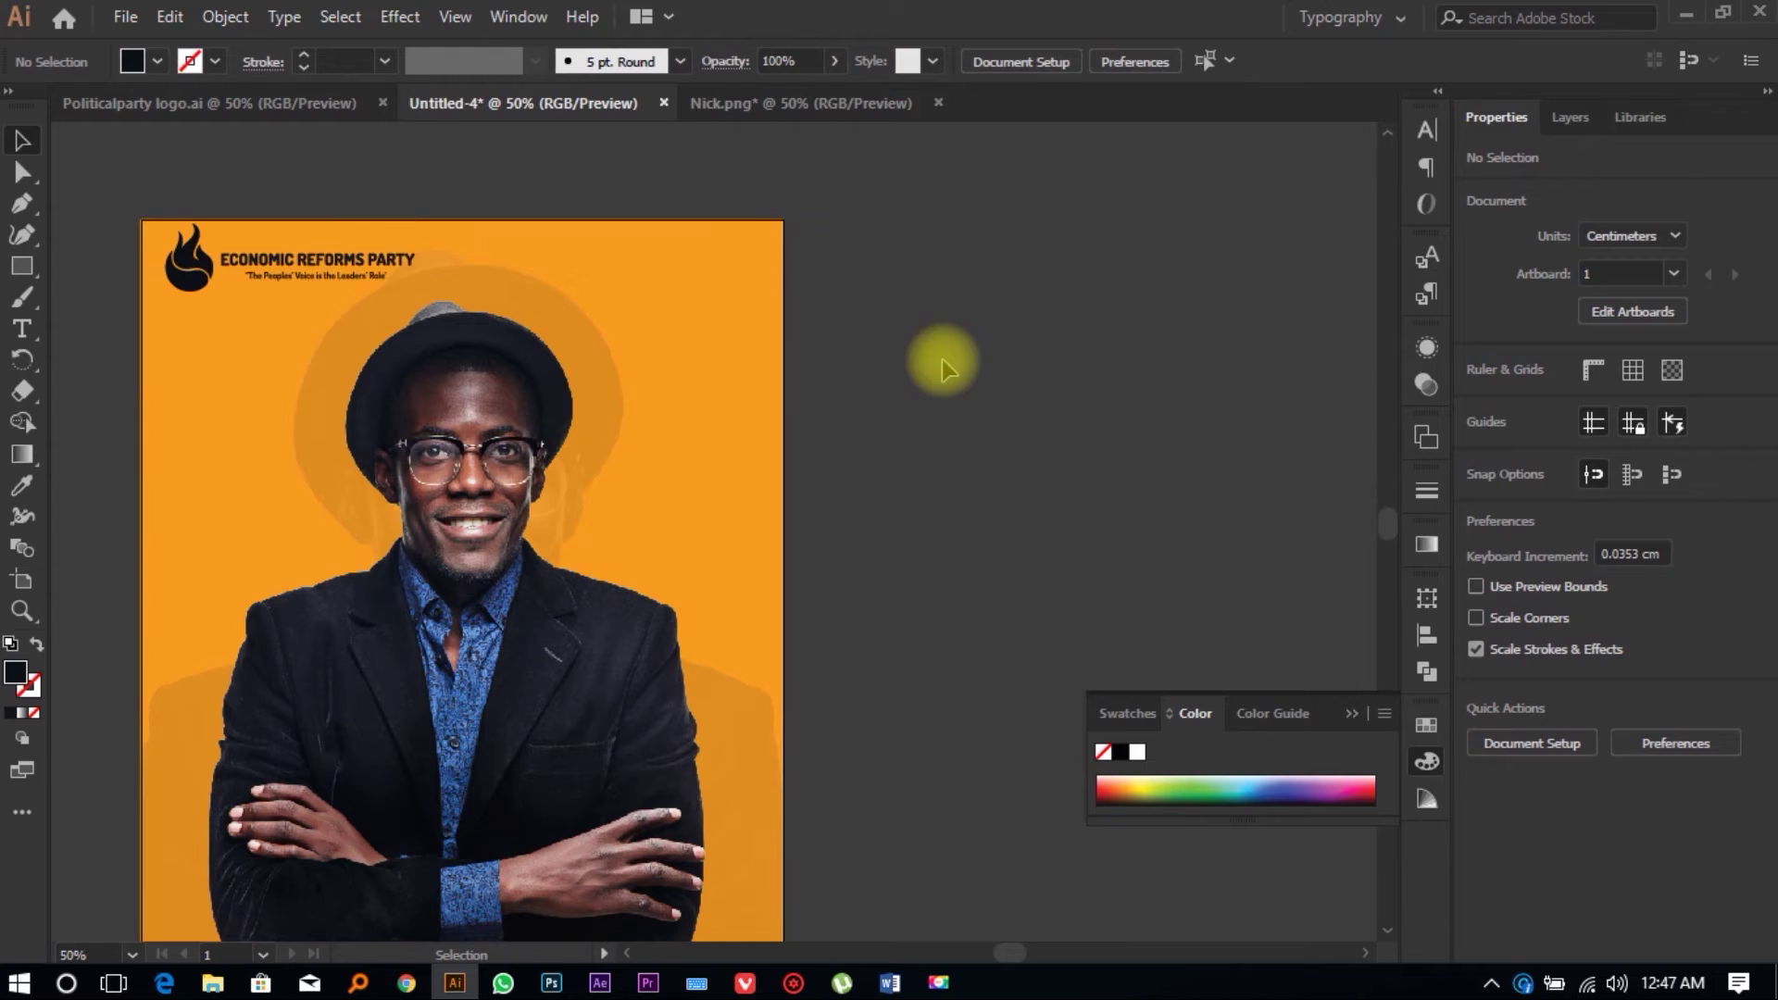
Step: Move the party name and slogan below the flame, enlarge the flame to about 2.7 by 3.8 cm and centre it above them
scroll(289, 252, up, 2)
drag(290, 252, 420, 318)
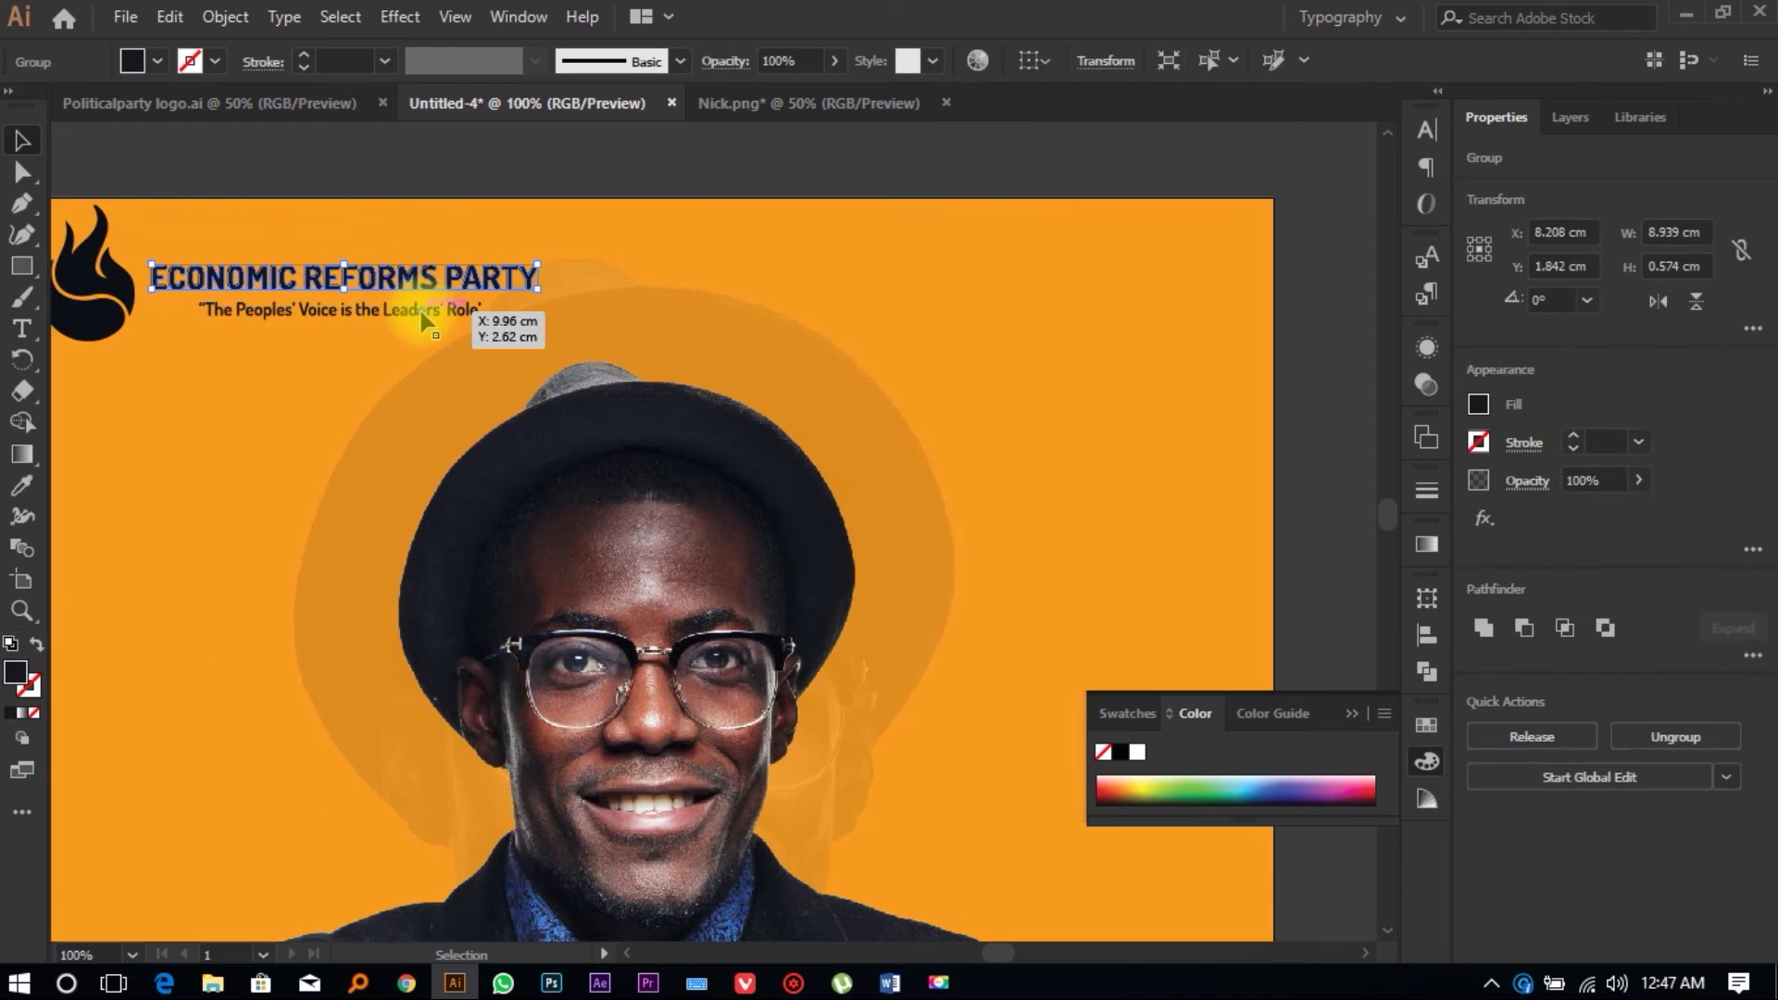
drag(537, 320, 546, 463)
scroll(654, 335, left, 2)
drag(682, 503, 403, 435)
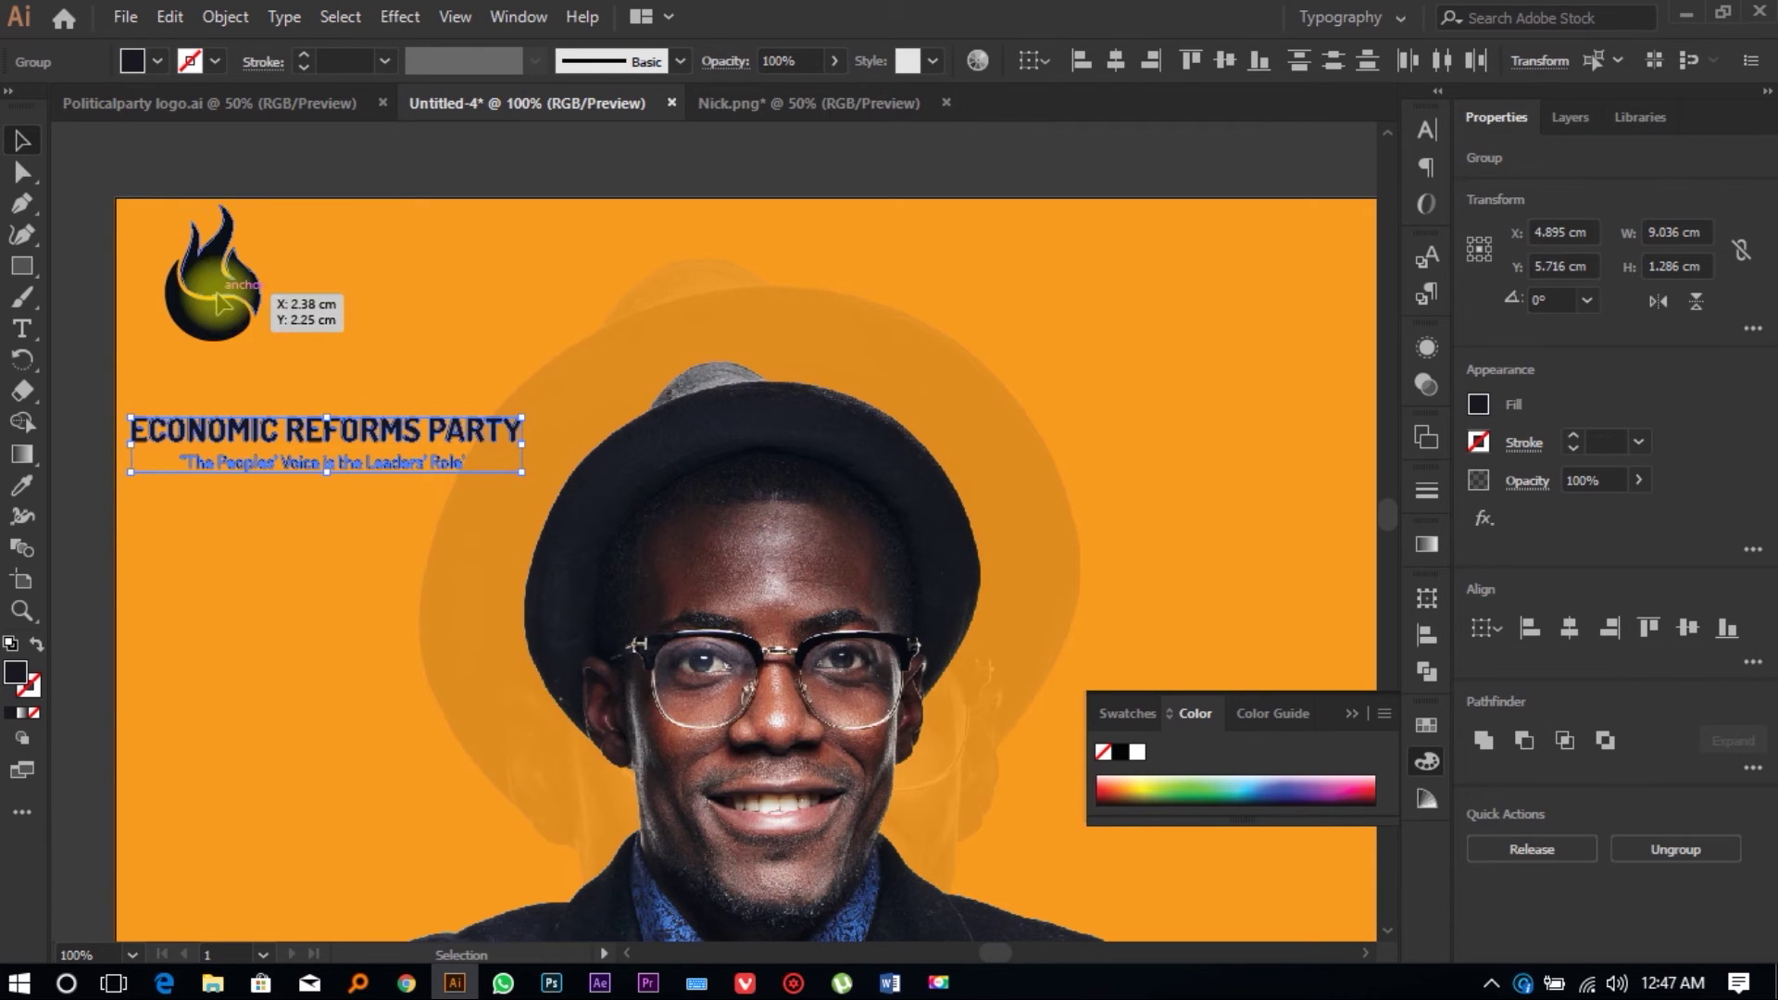
click(245, 301)
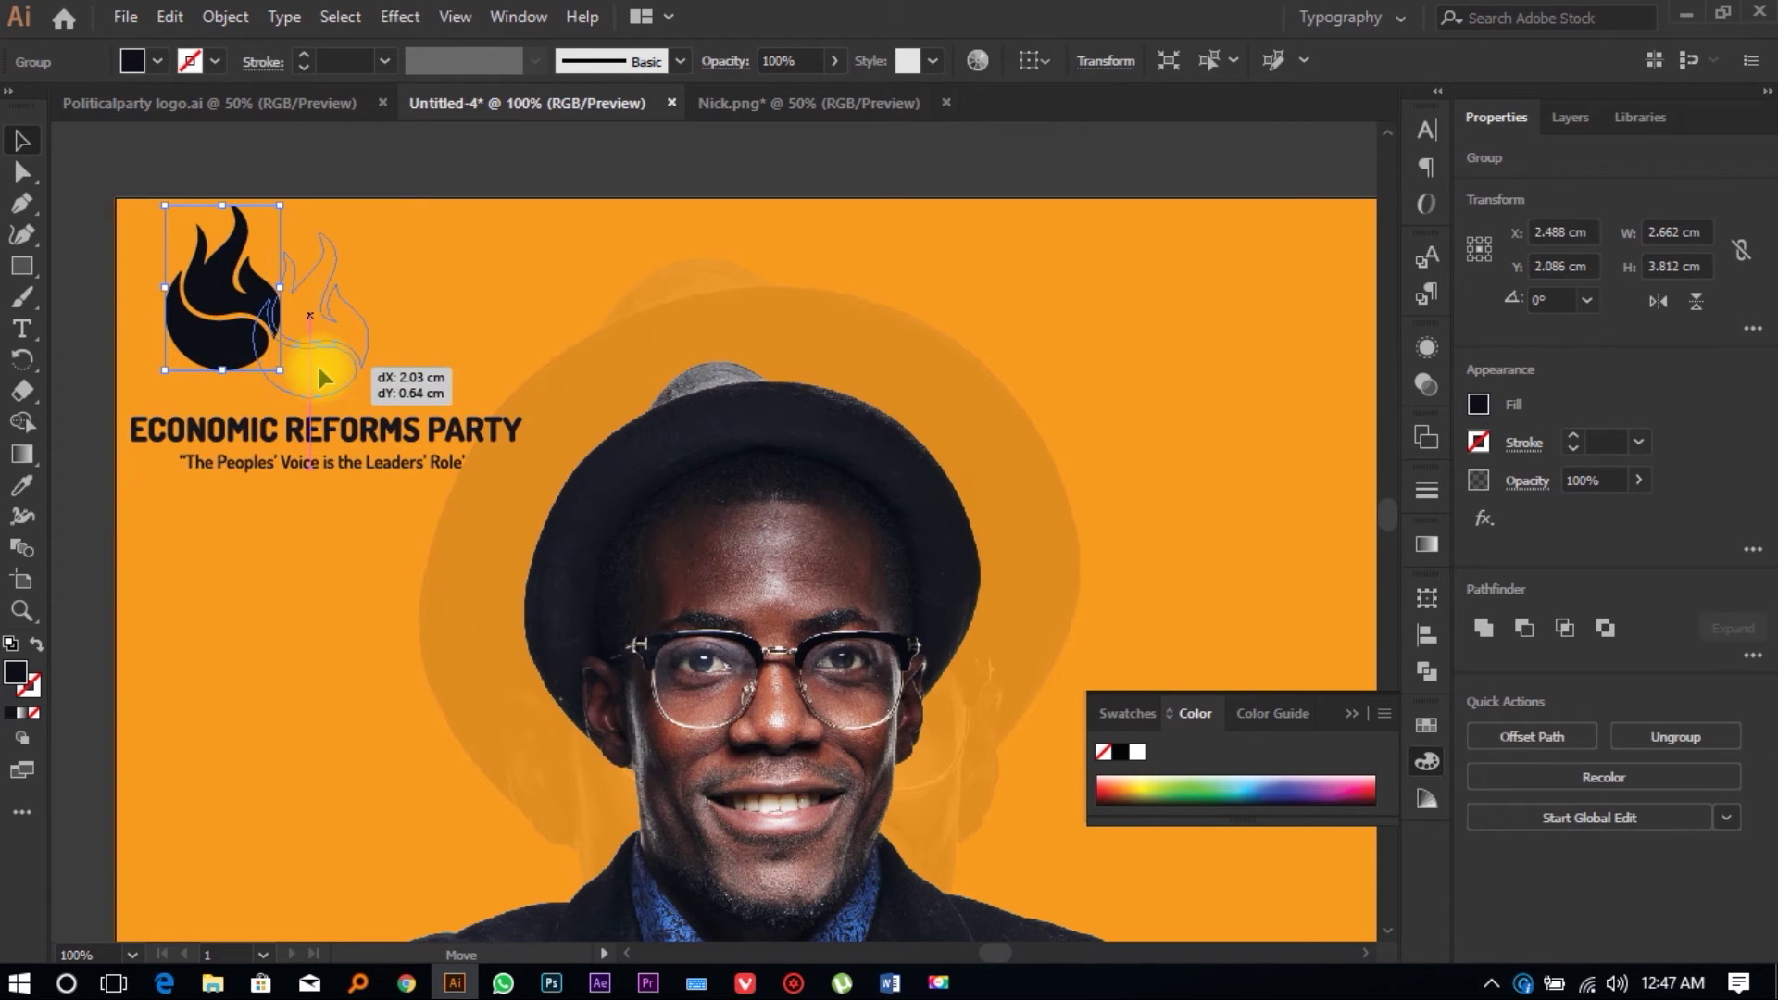
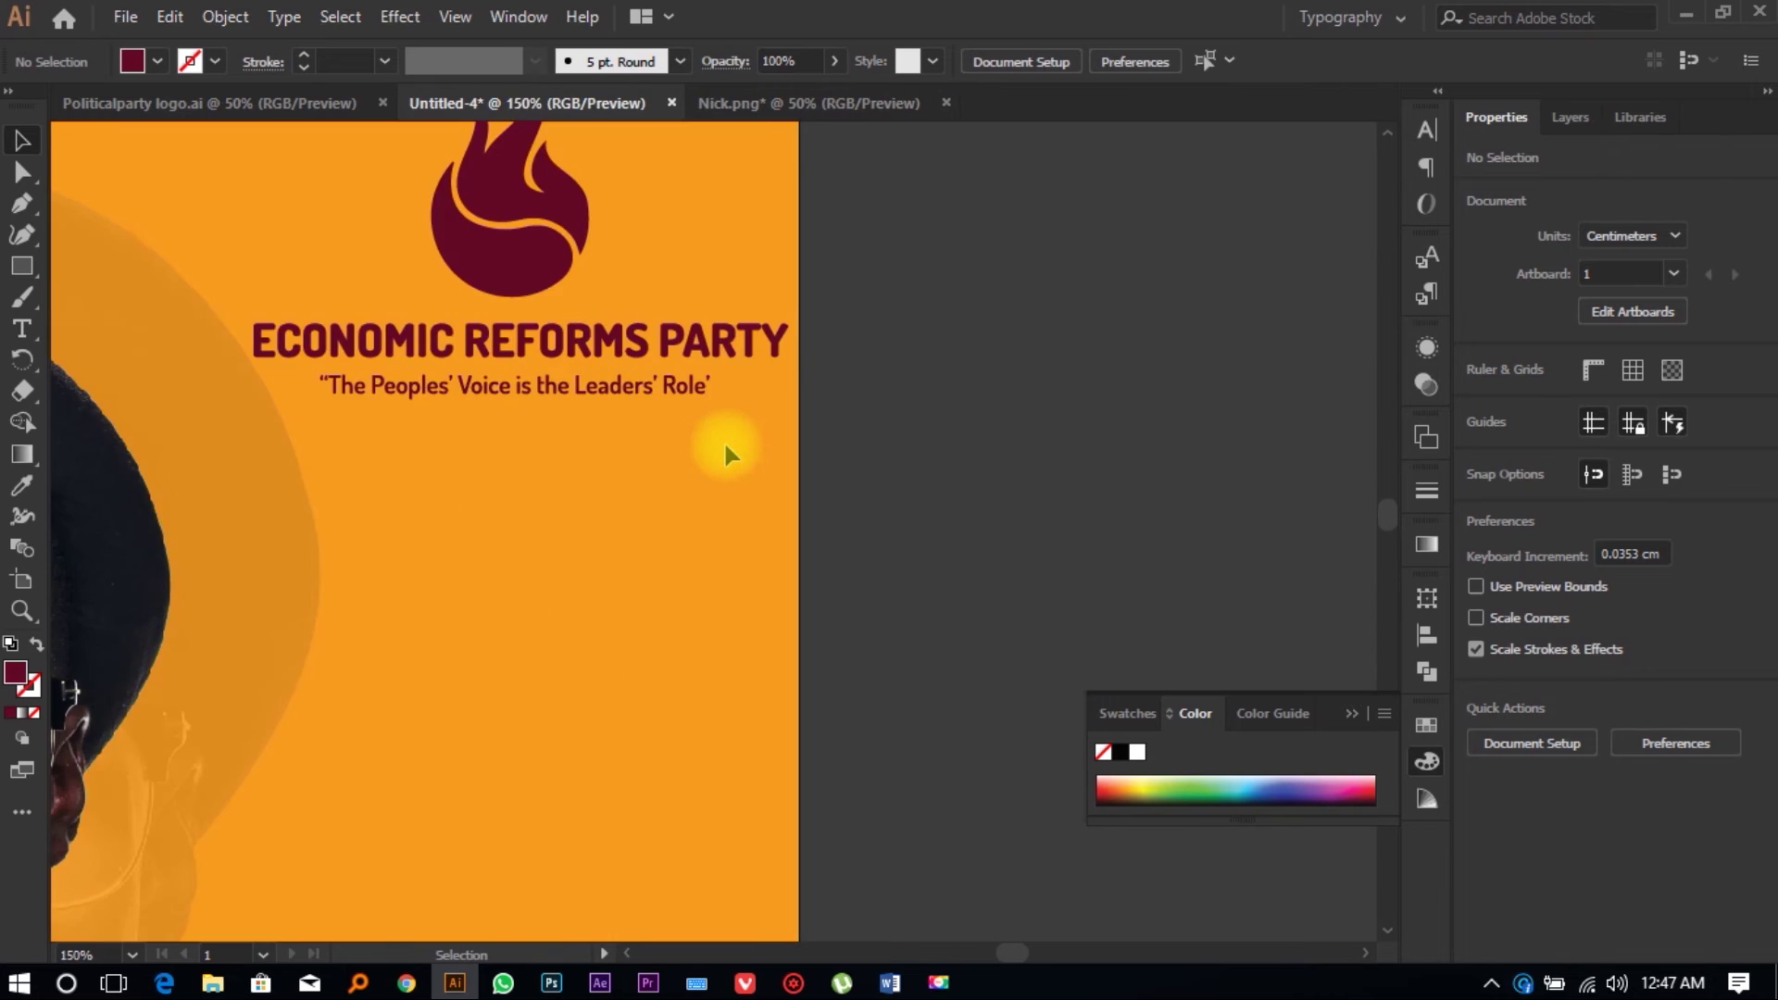
Step: Draw a maroon rectangle about 29.8 by 9.3 cm across the artboard's full width, just below the man's crossed arms
scroll(726, 448, down, 5)
scroll(703, 503, up, 2)
scroll(703, 504, down, 1)
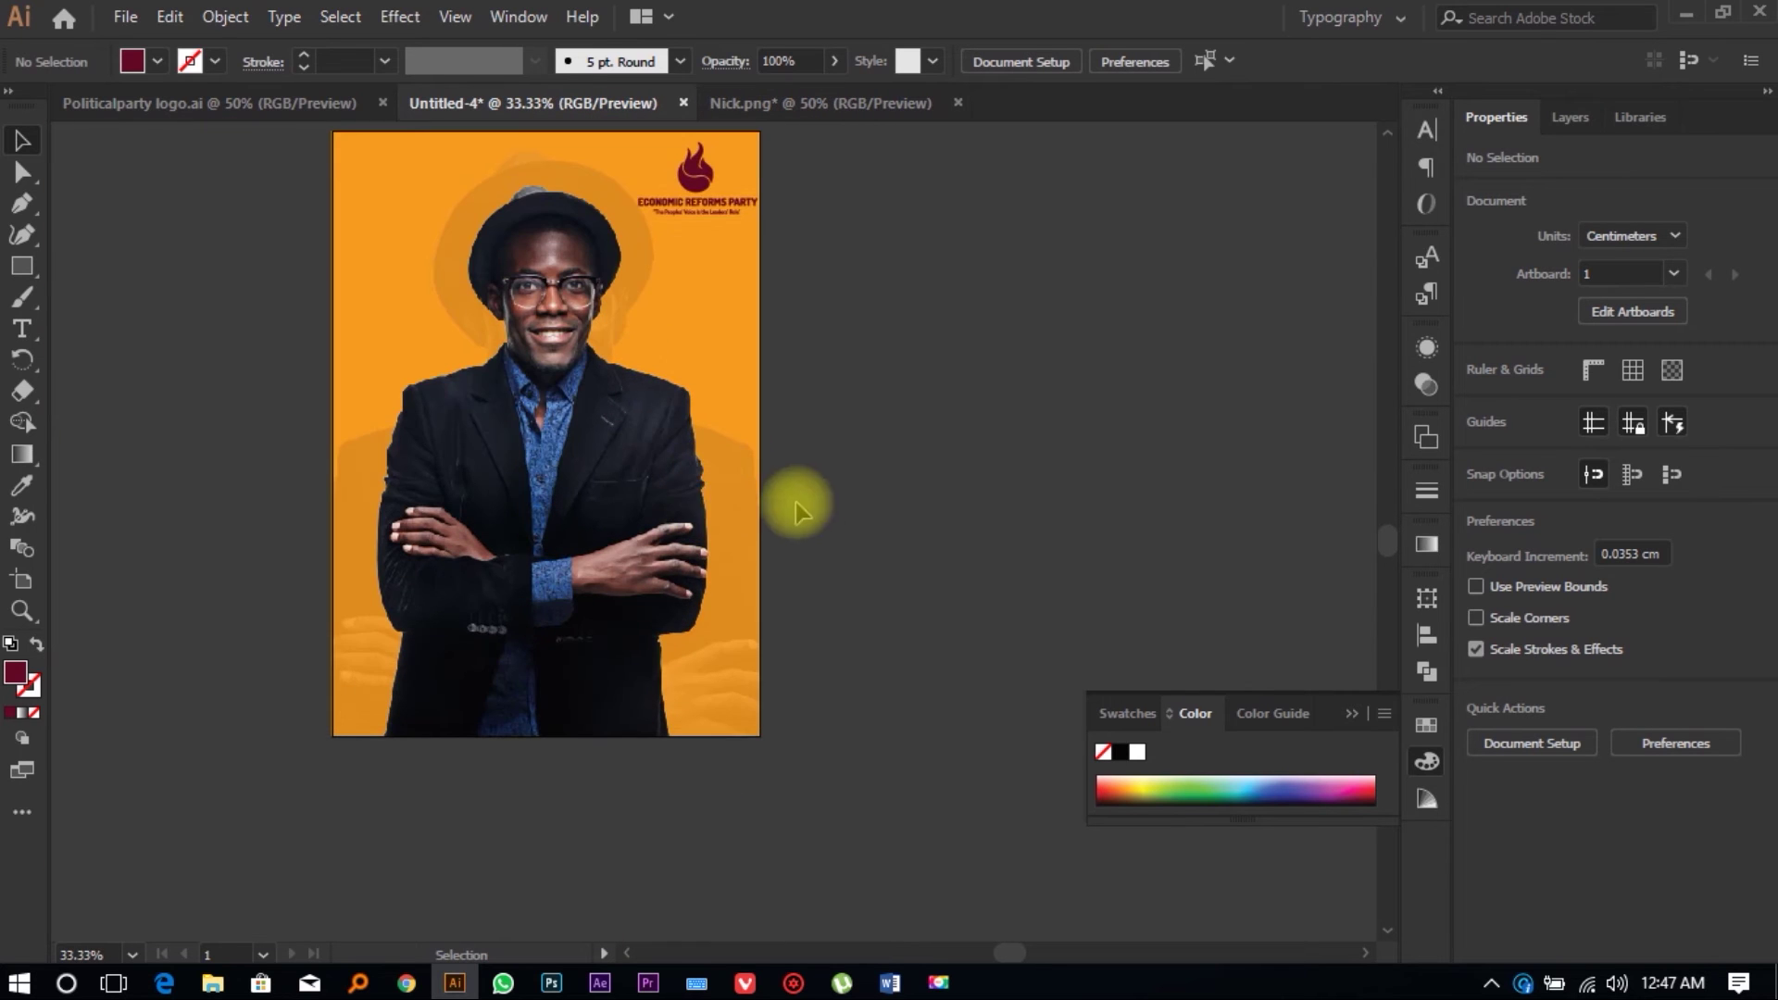
click(35, 269)
scroll(377, 481, down, 3)
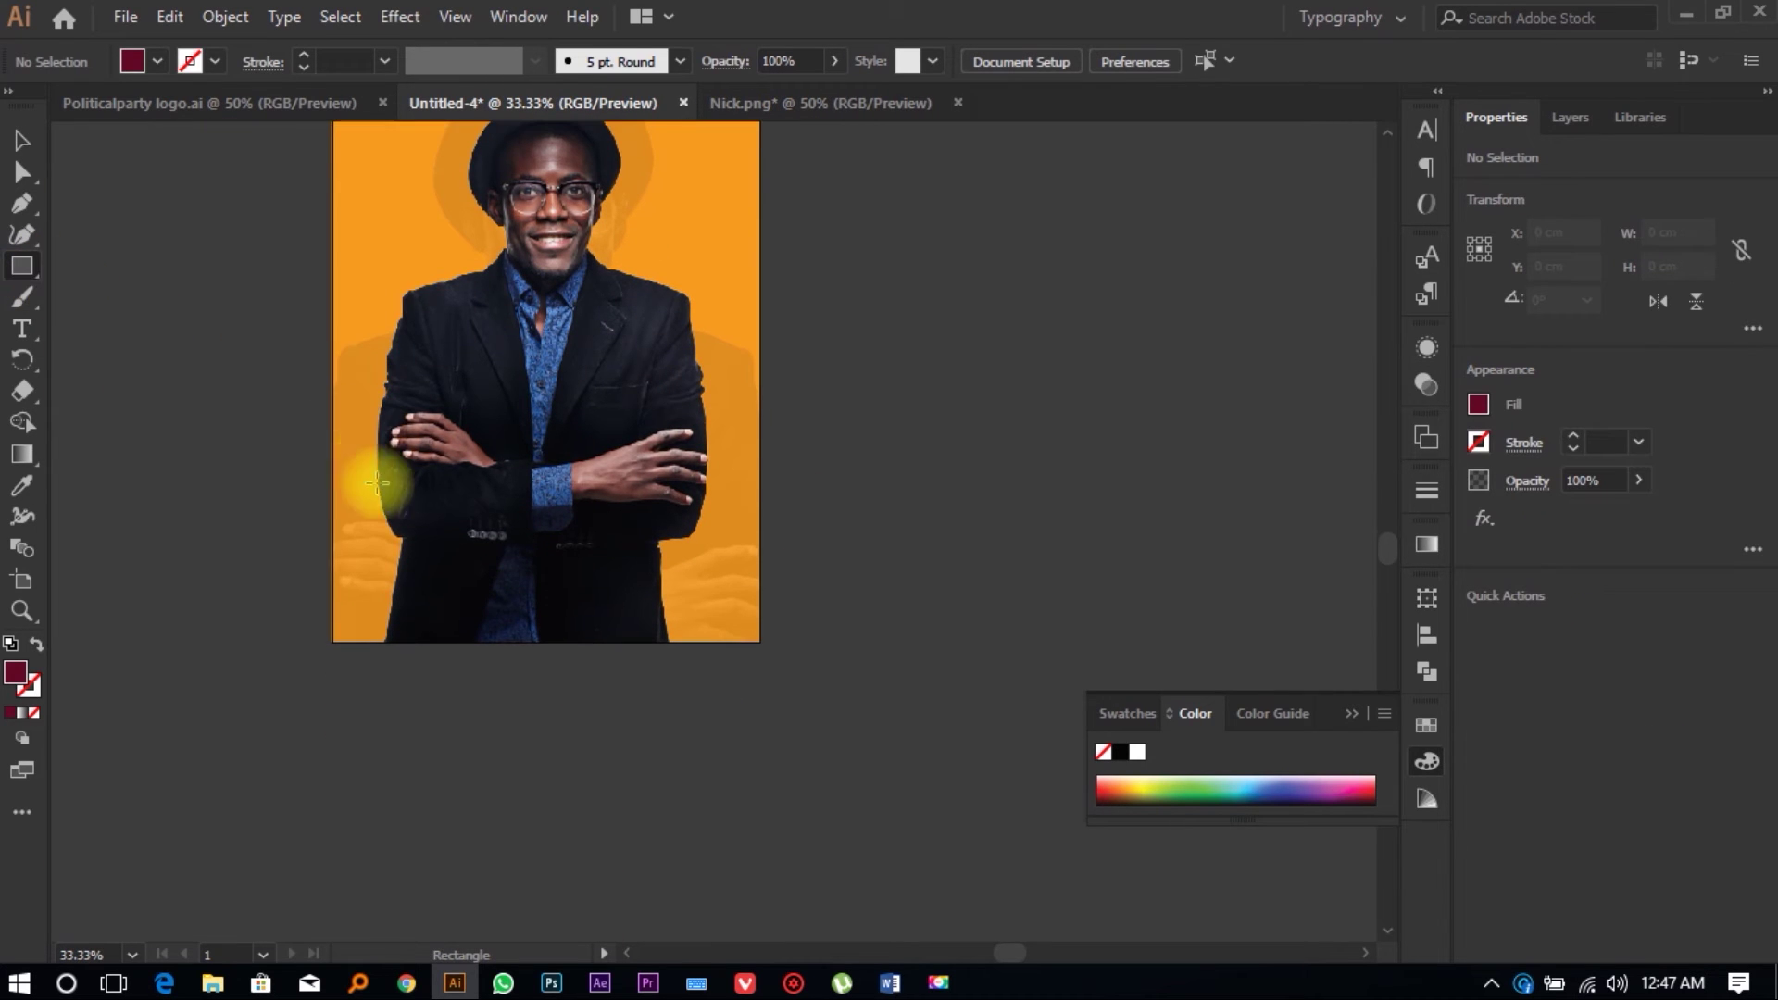
drag(332, 488, 760, 622)
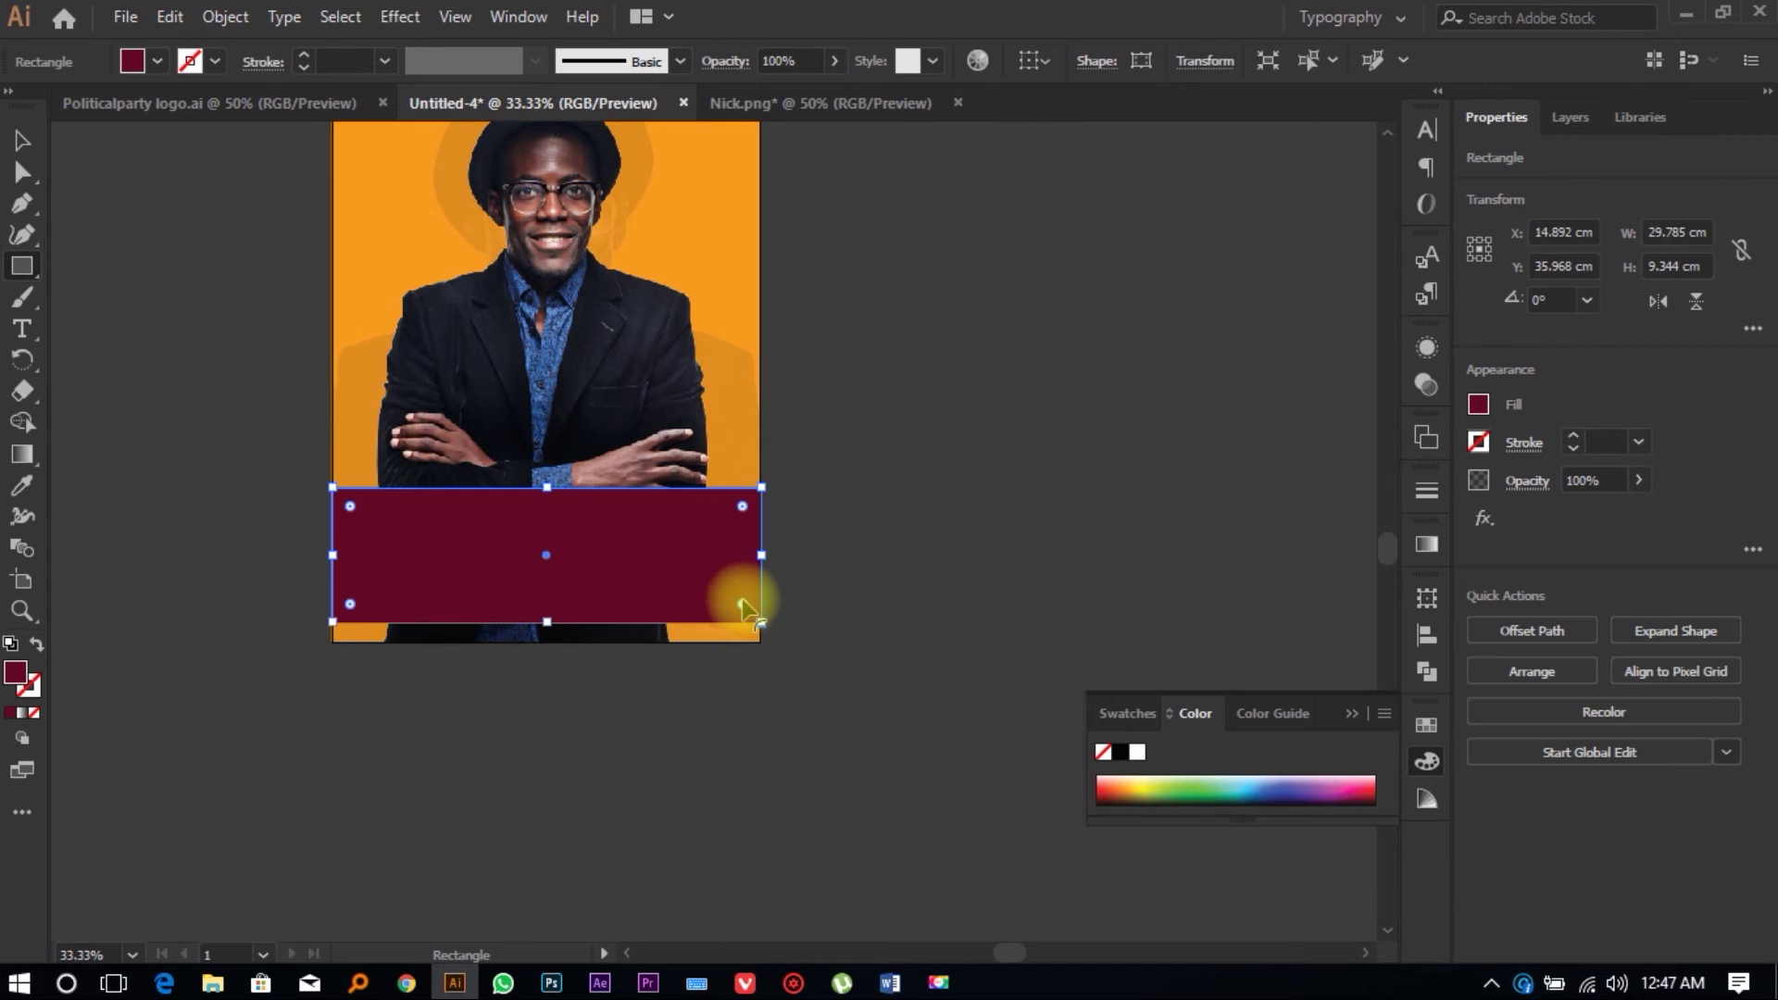
click(936, 445)
scroll(889, 454, up, 1)
scroll(885, 456, down, 2)
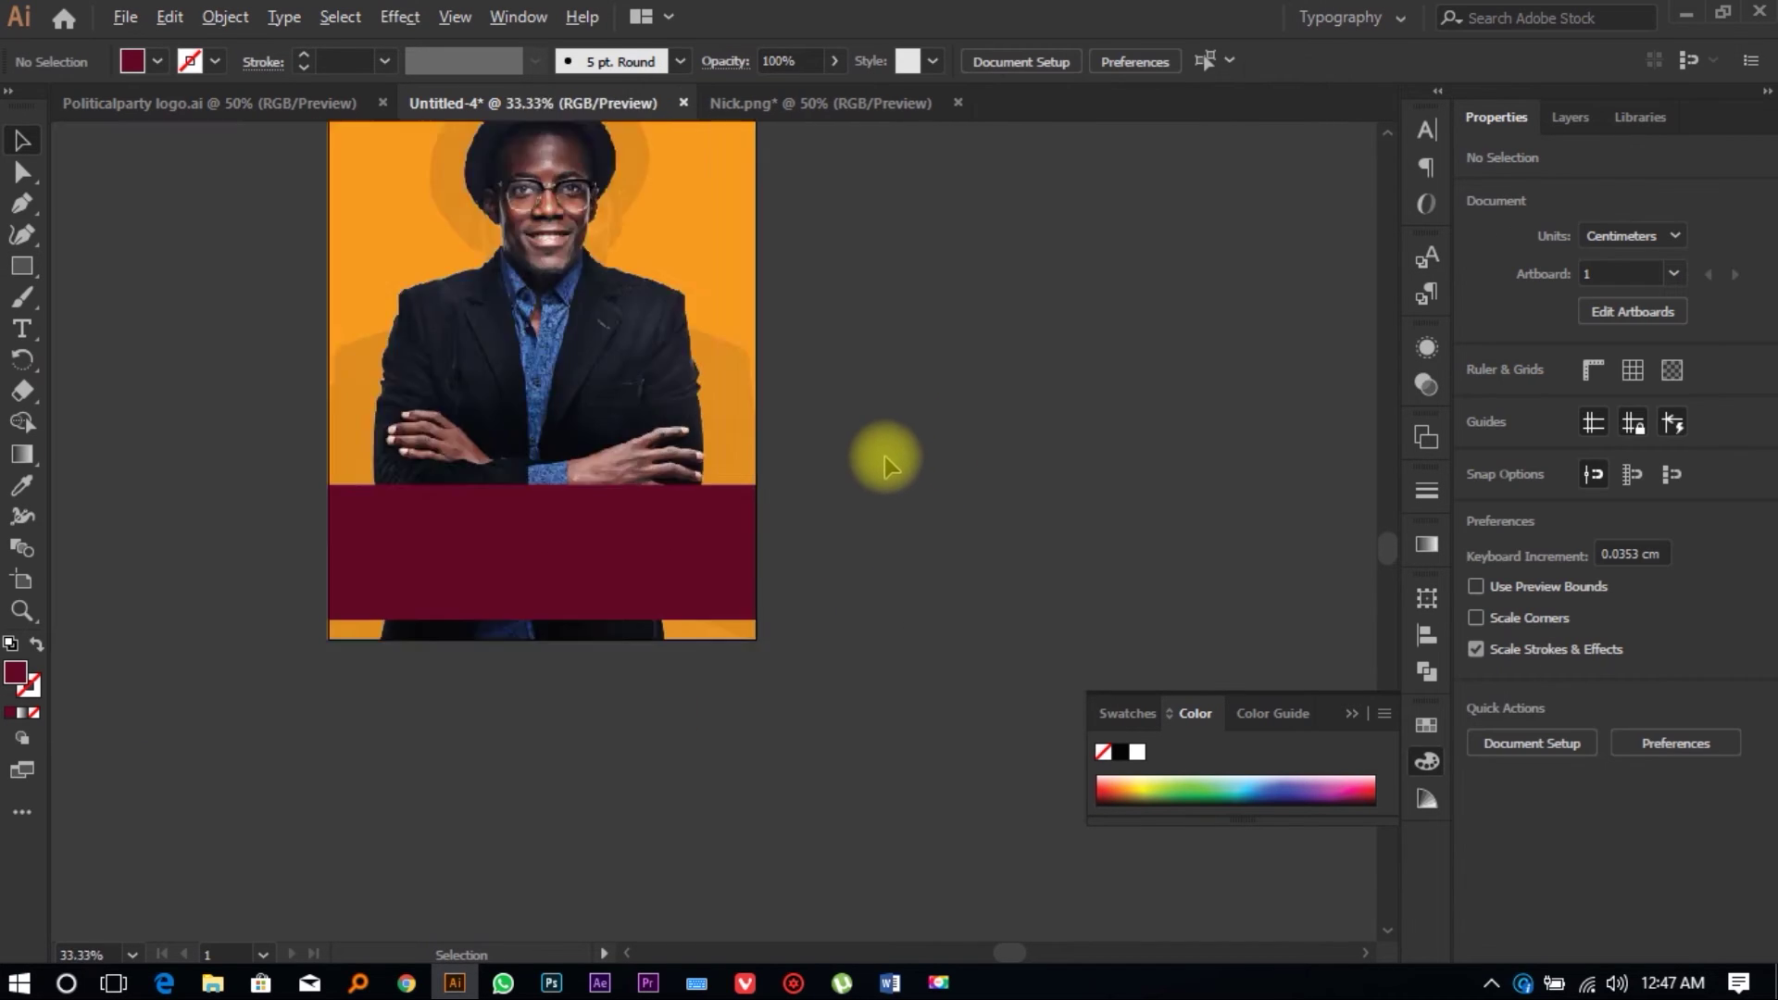
scroll(825, 587, up, 1)
scroll(861, 704, down, 1)
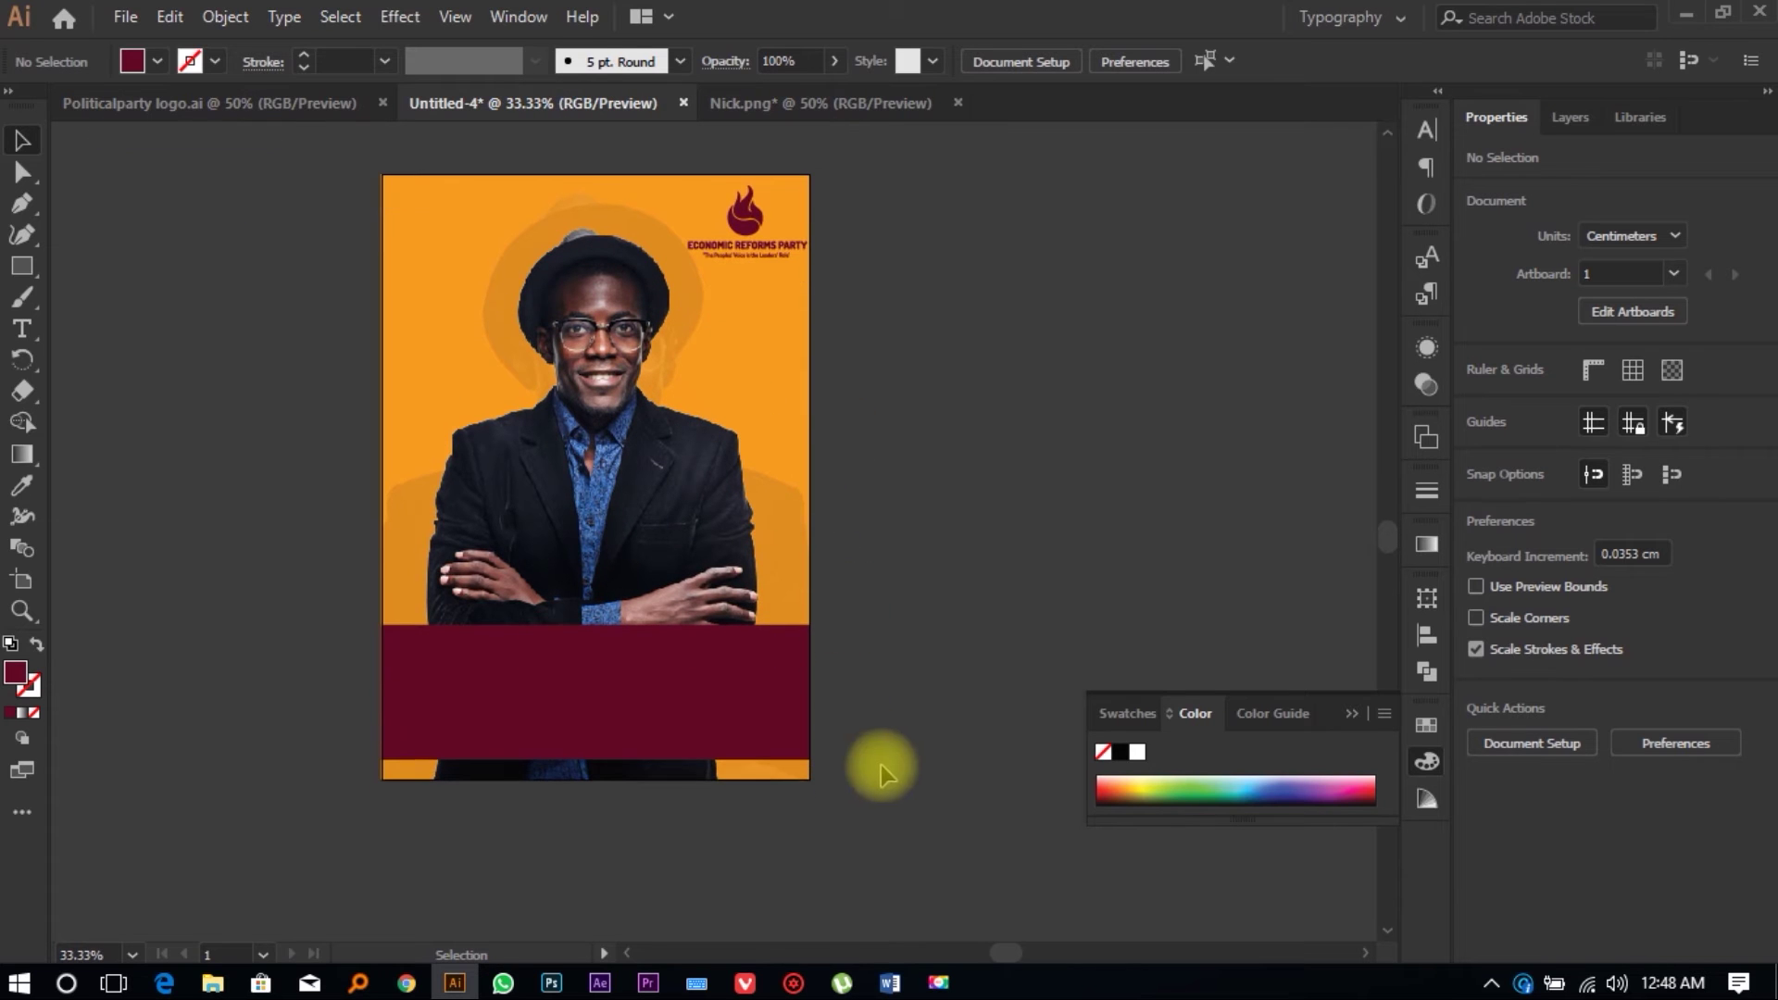
Step: Switch to the Word brief, copy the aspirant's full name without its label, and return to Illustrator
click(903, 990)
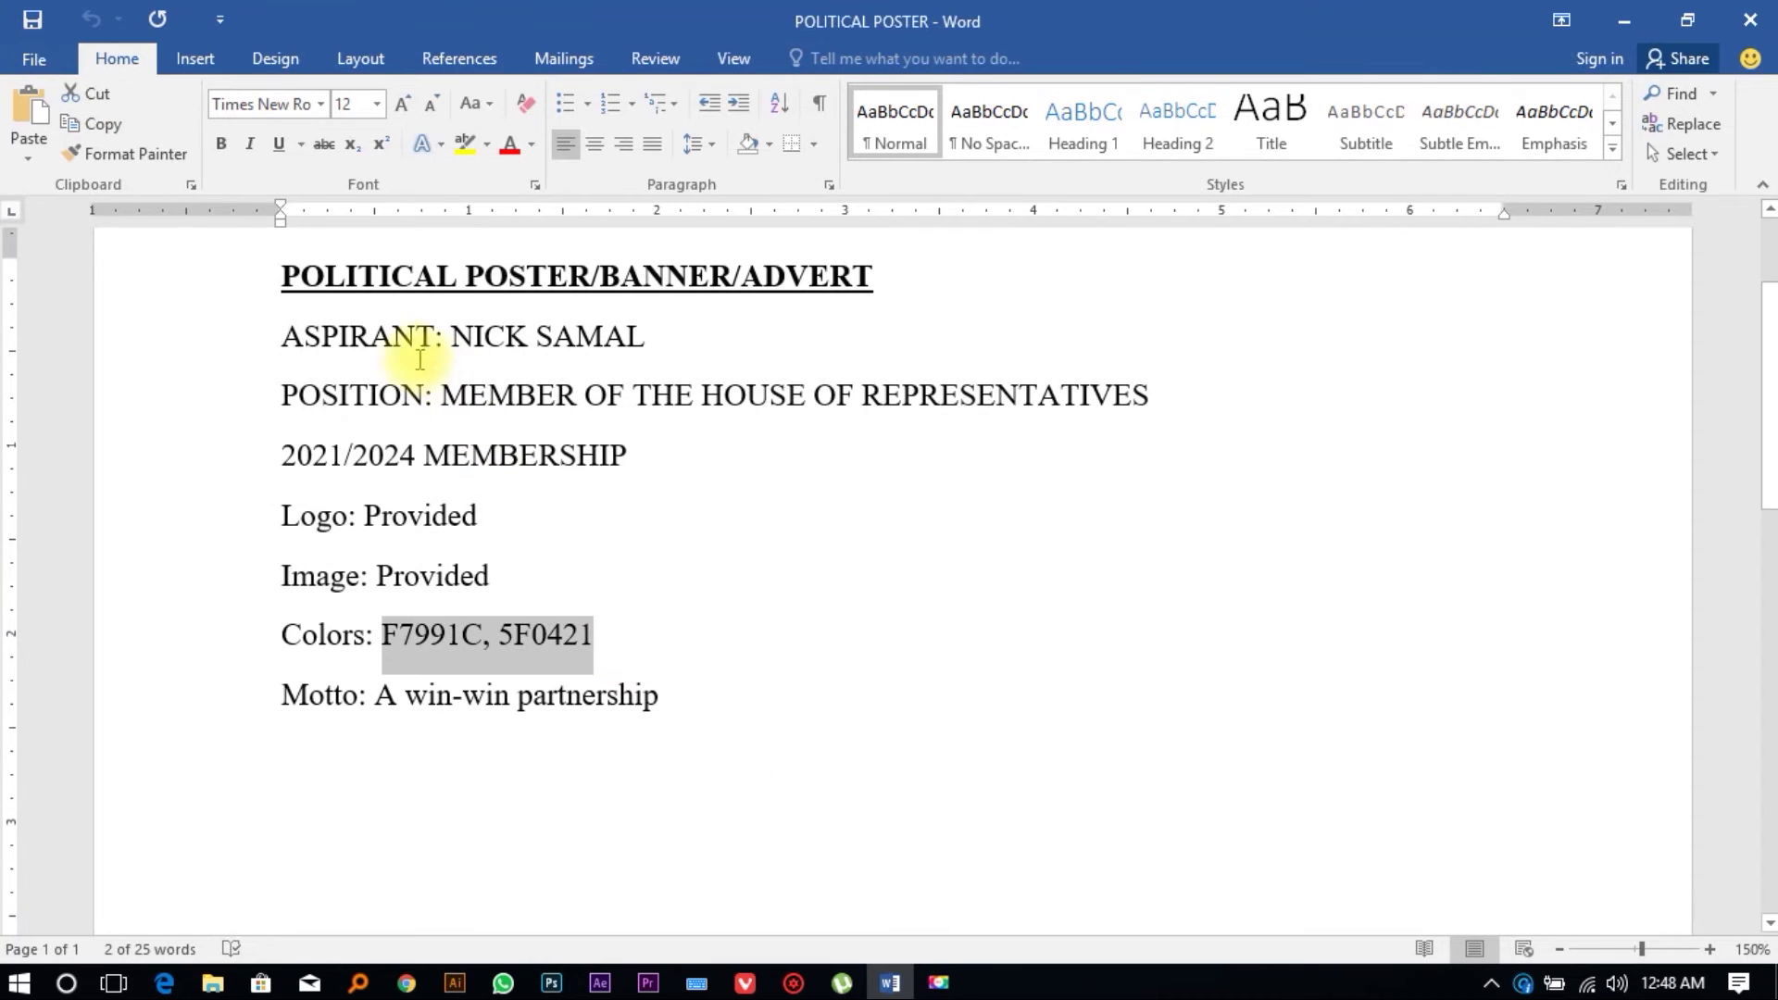
drag(443, 336, 683, 346)
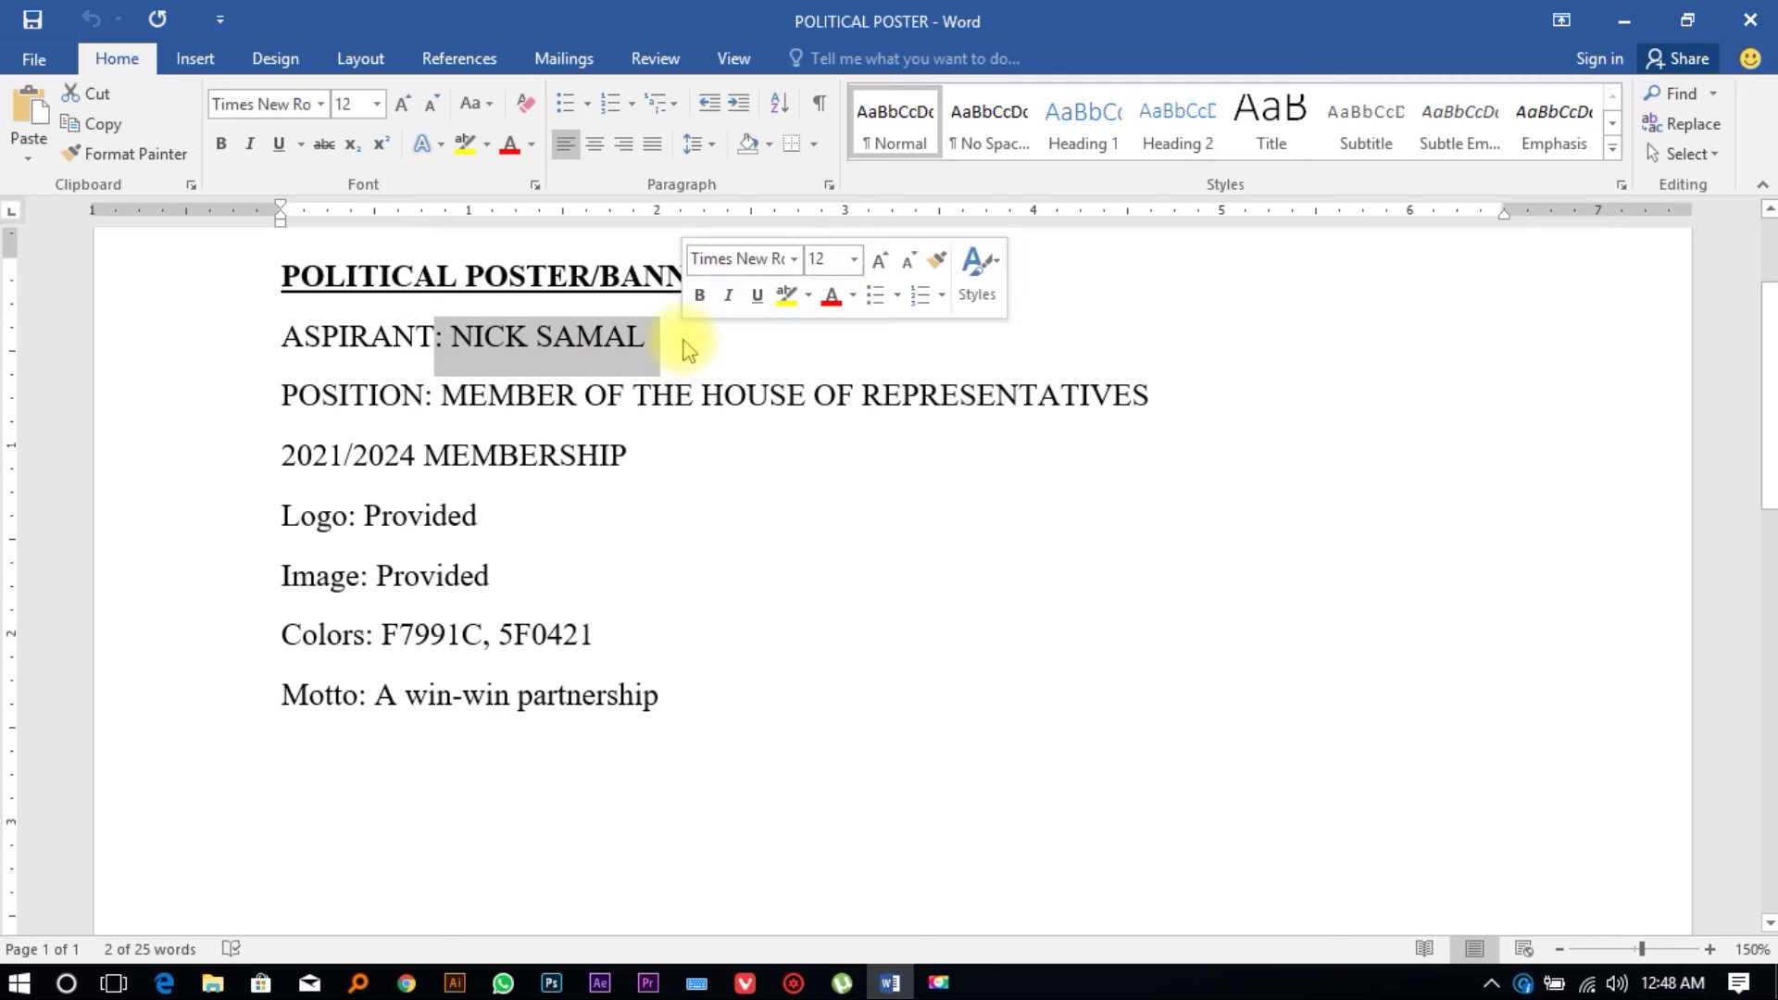
key(ctrl+c)
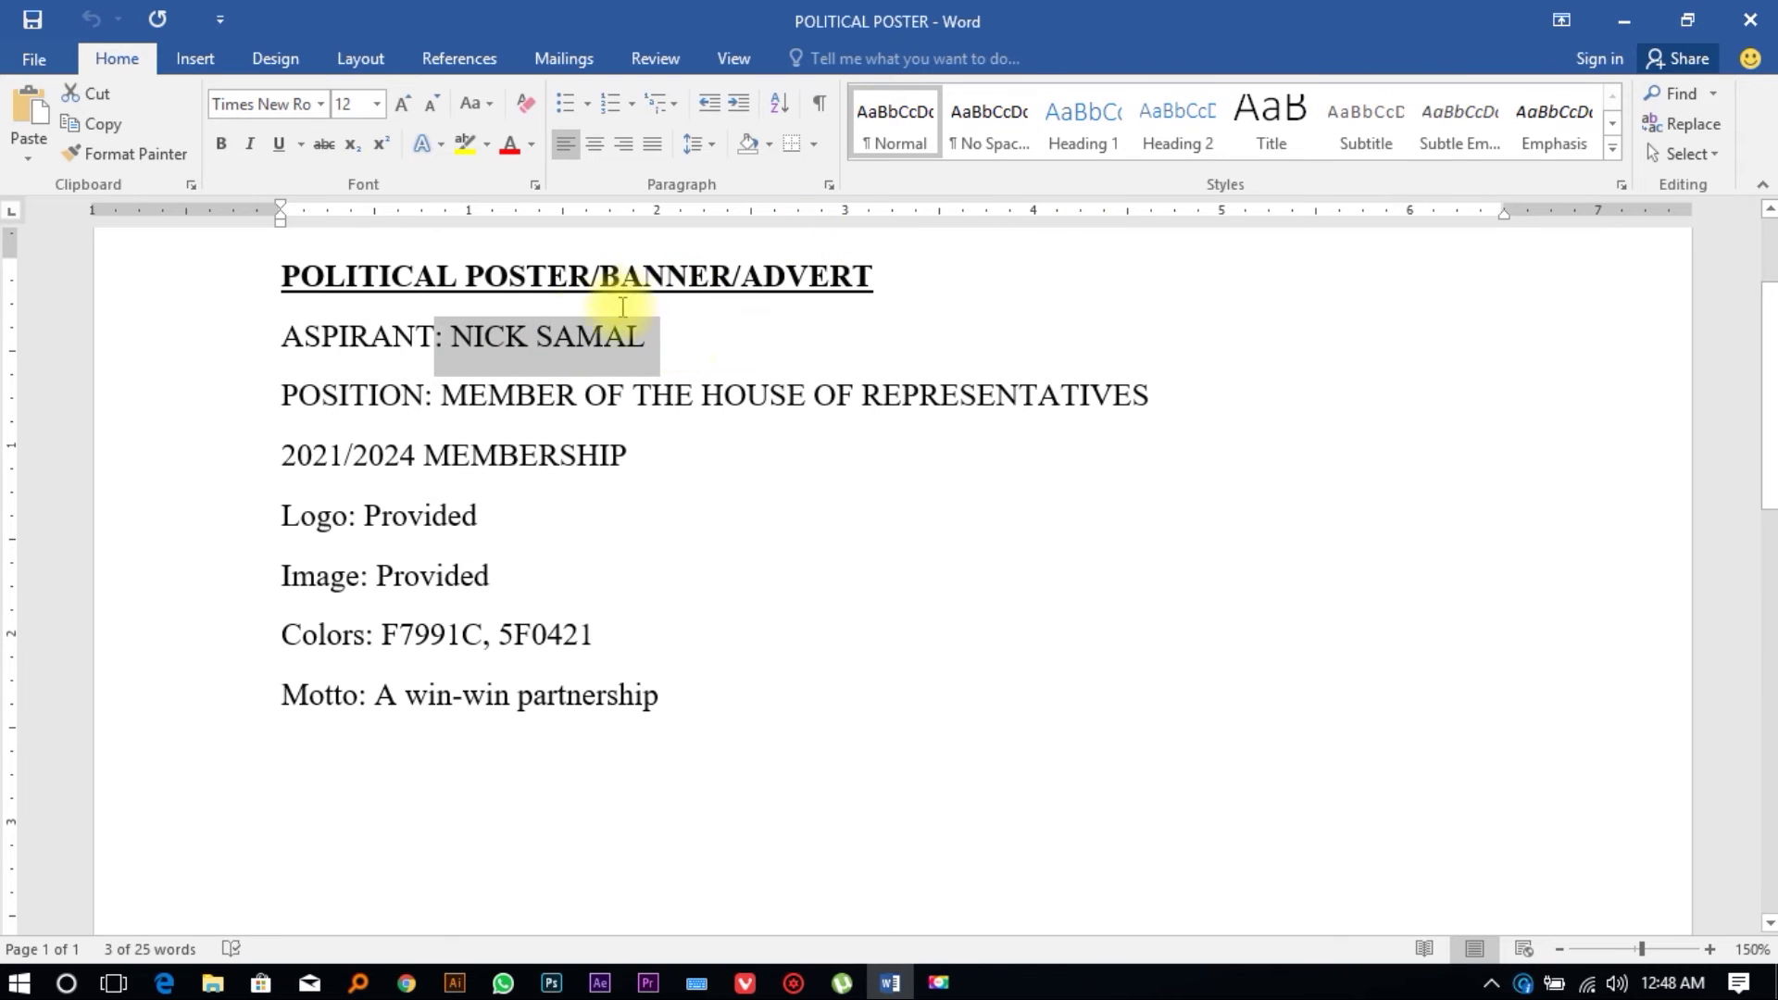
click(620, 276)
drag(476, 343, 635, 342)
key(ctrl+c)
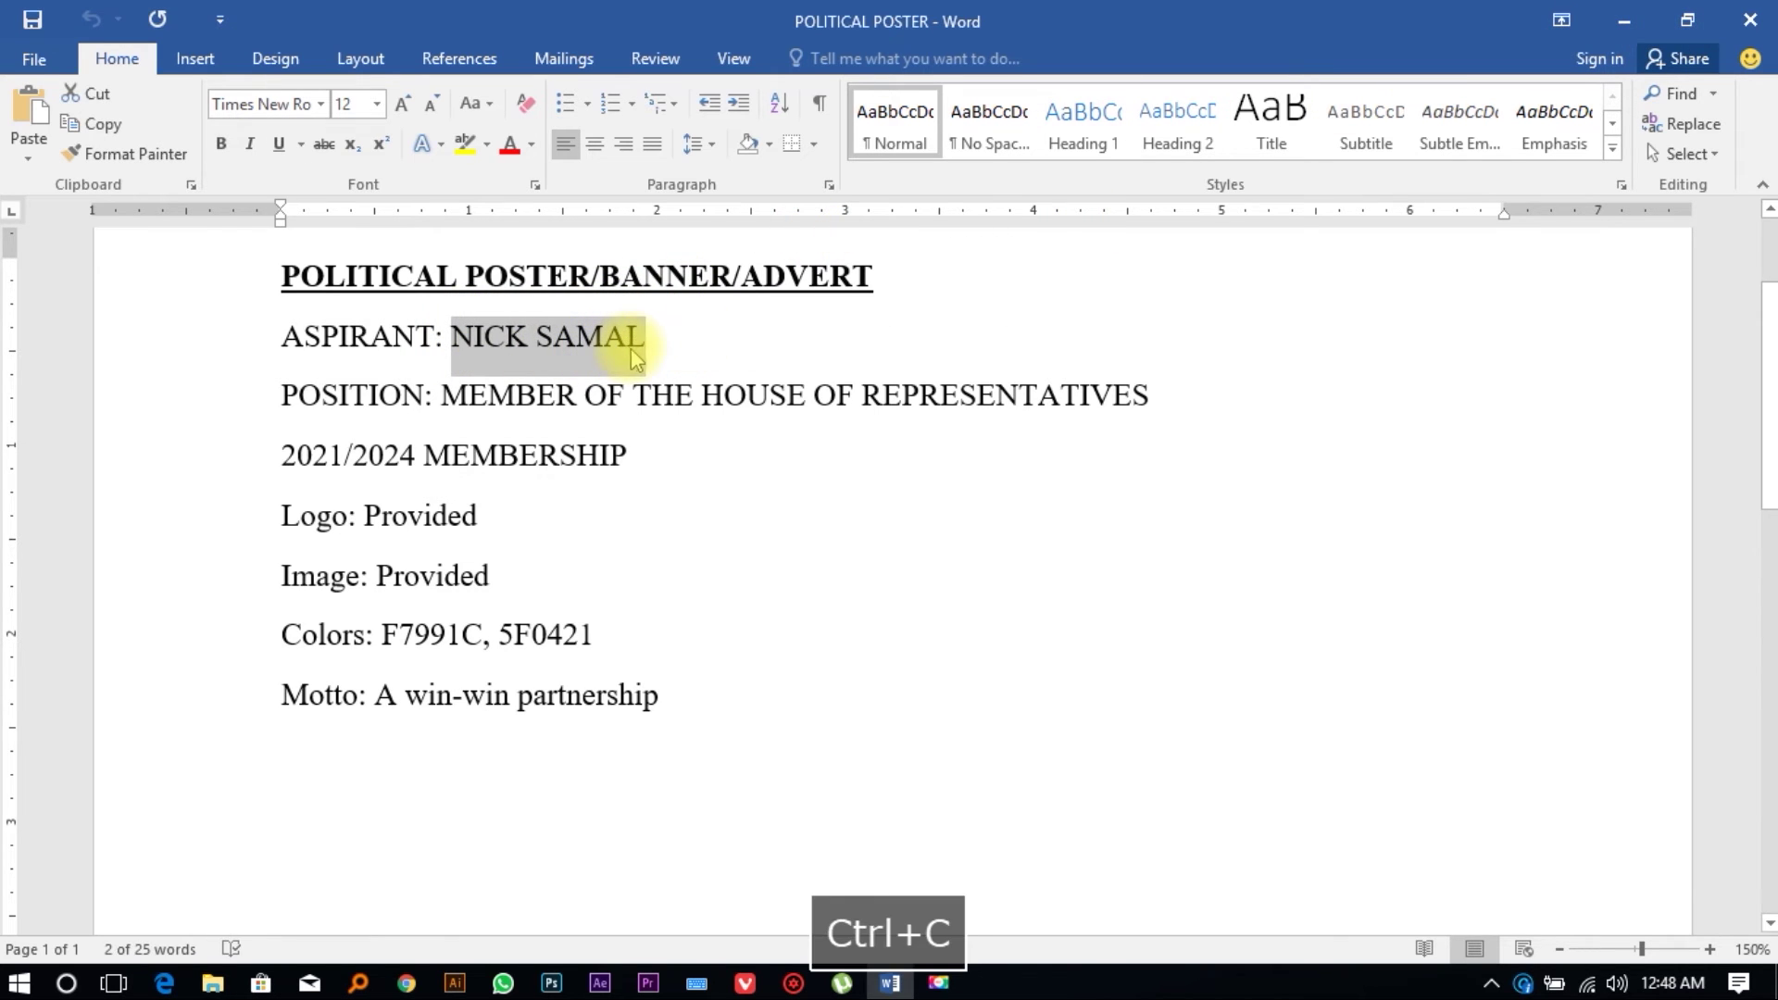
click(1624, 20)
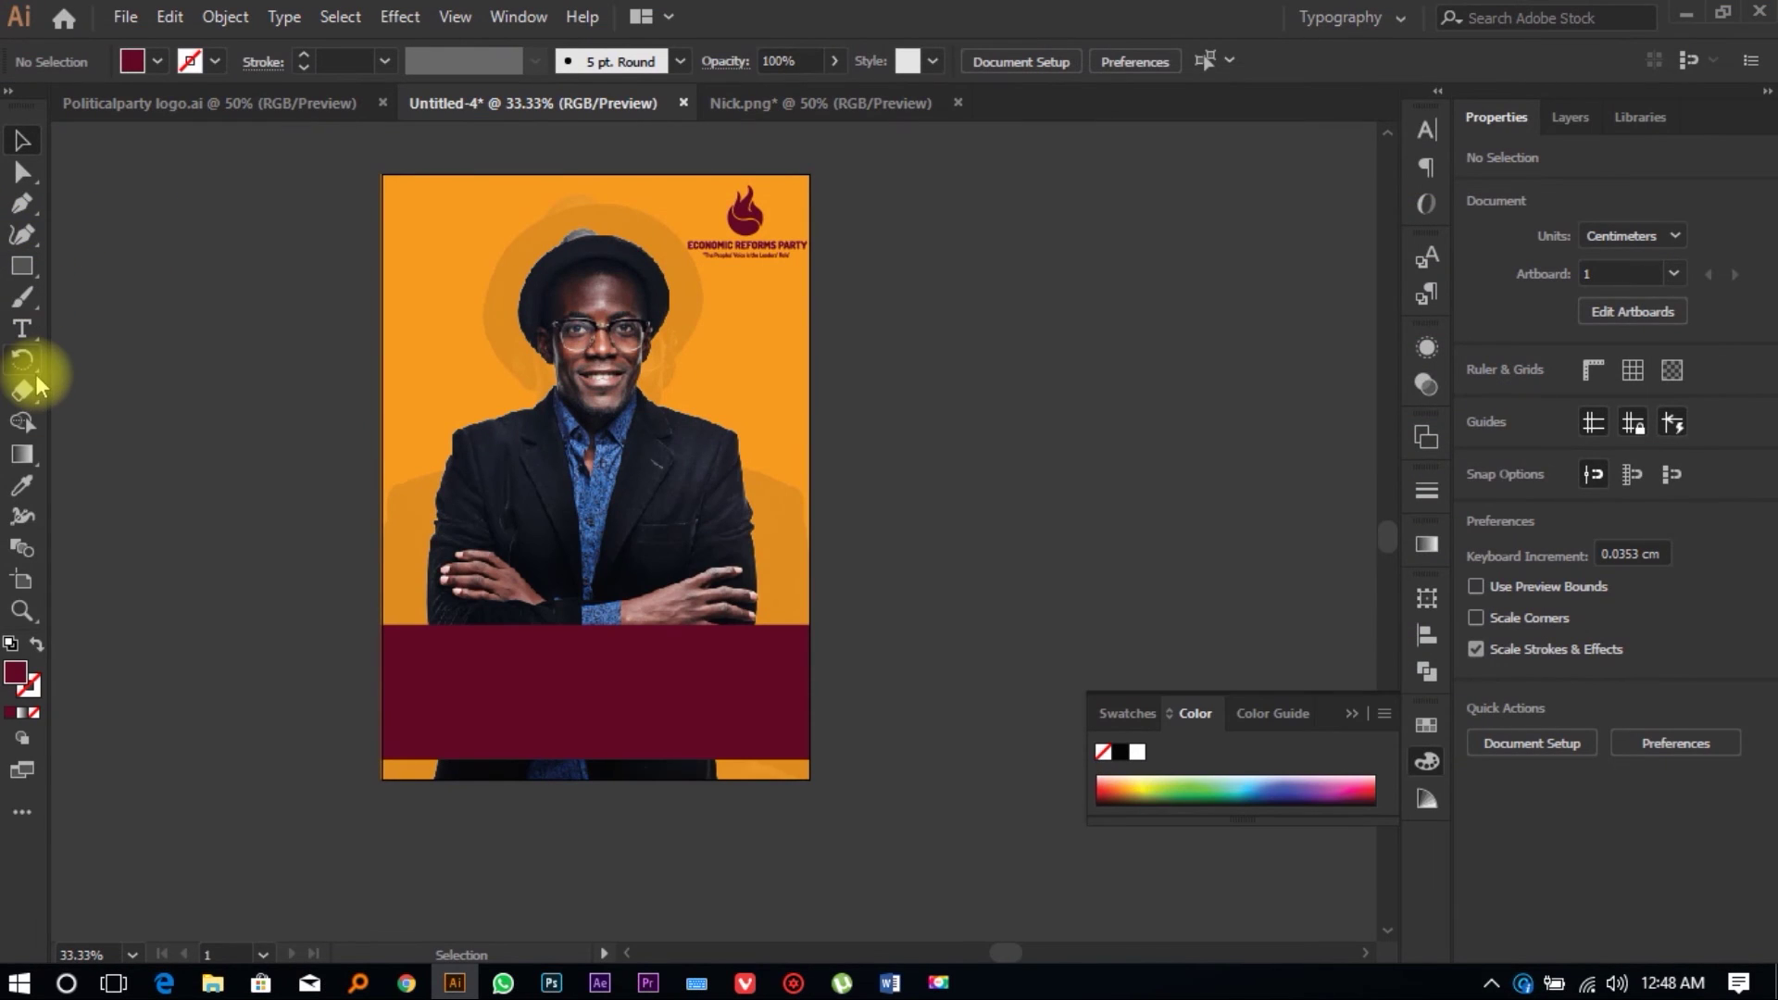
Step: Paste the aspirant's name as point text, enlarge it to about 26.8 cm wide and place it in the upper part of the maroon banner
key(t)
click(197, 398)
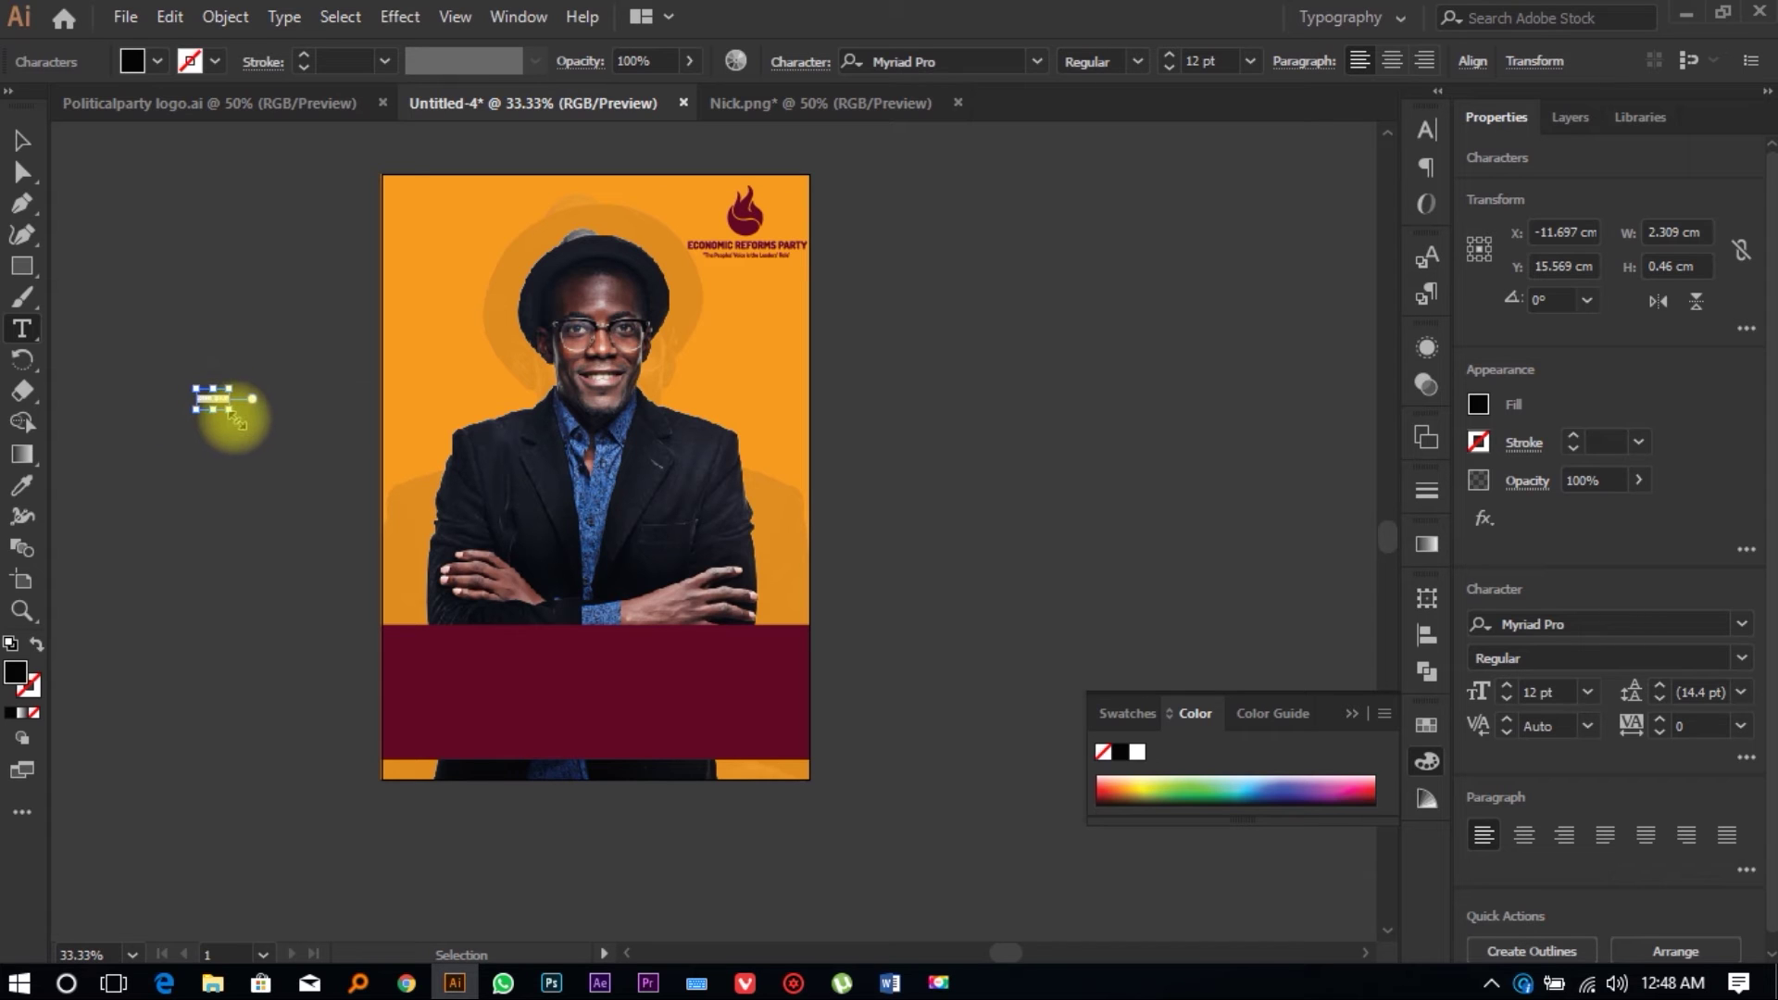
key(ctrl+v)
click(22, 139)
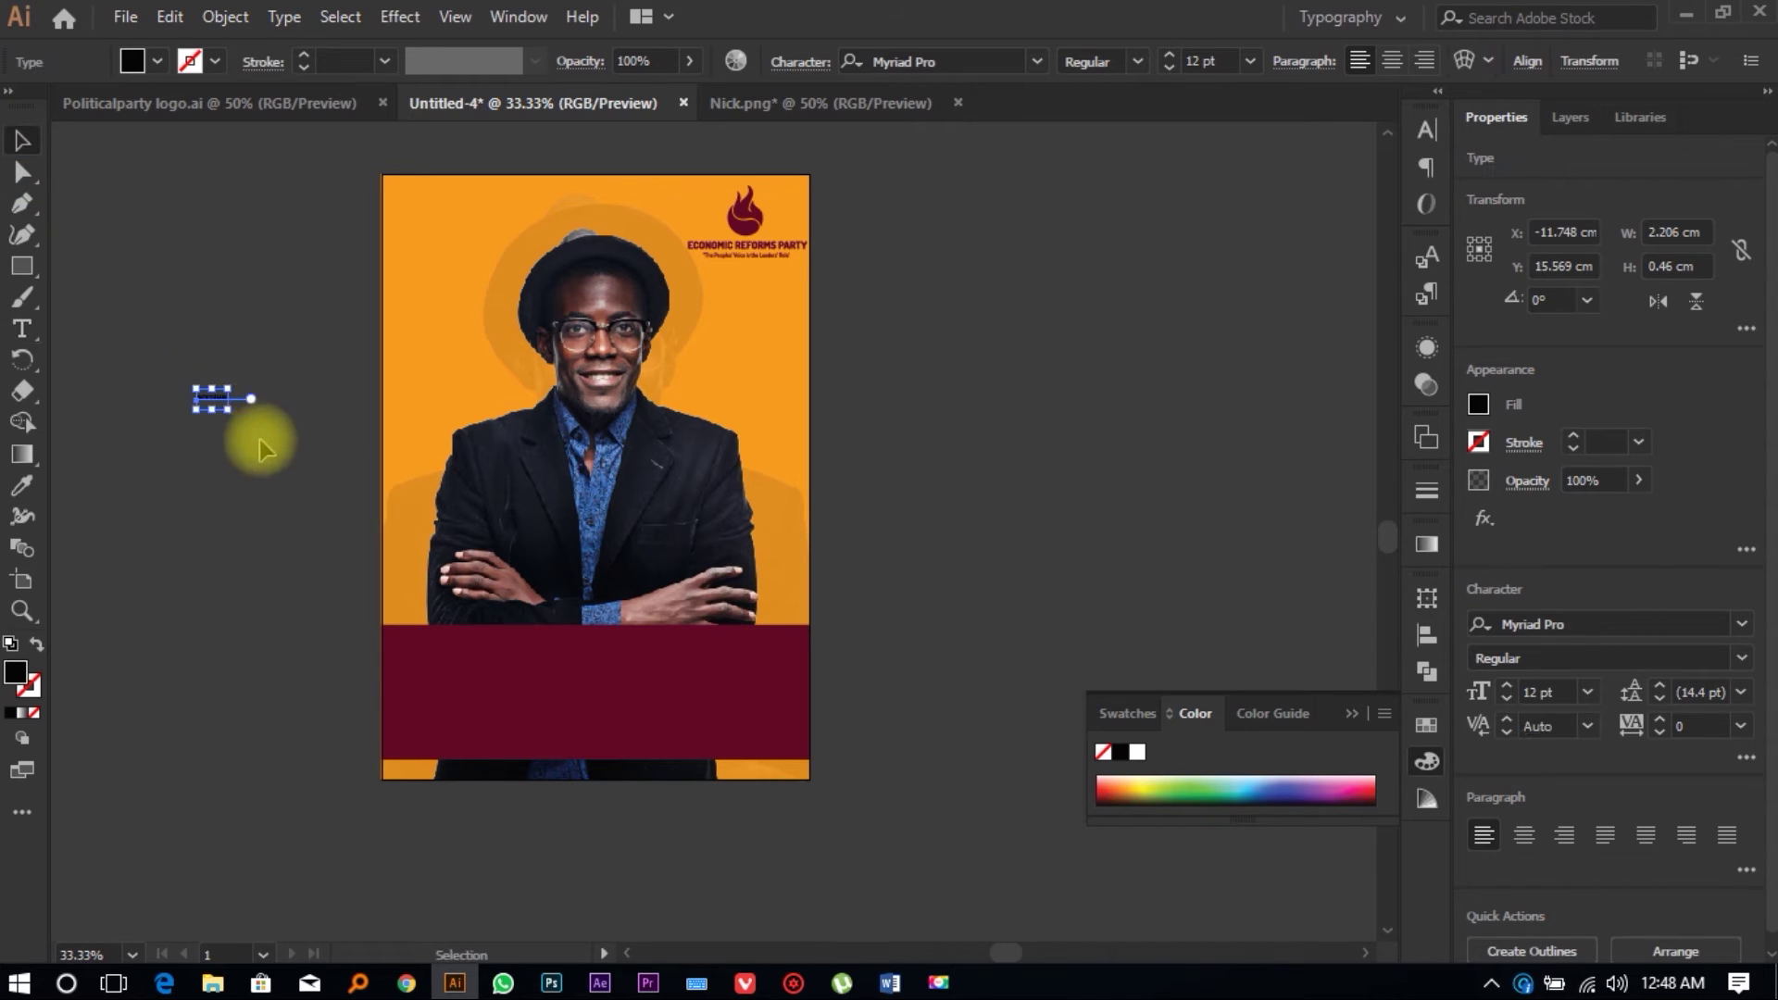
drag(232, 413, 752, 675)
scroll(752, 676, up, 2)
drag(861, 734, 843, 743)
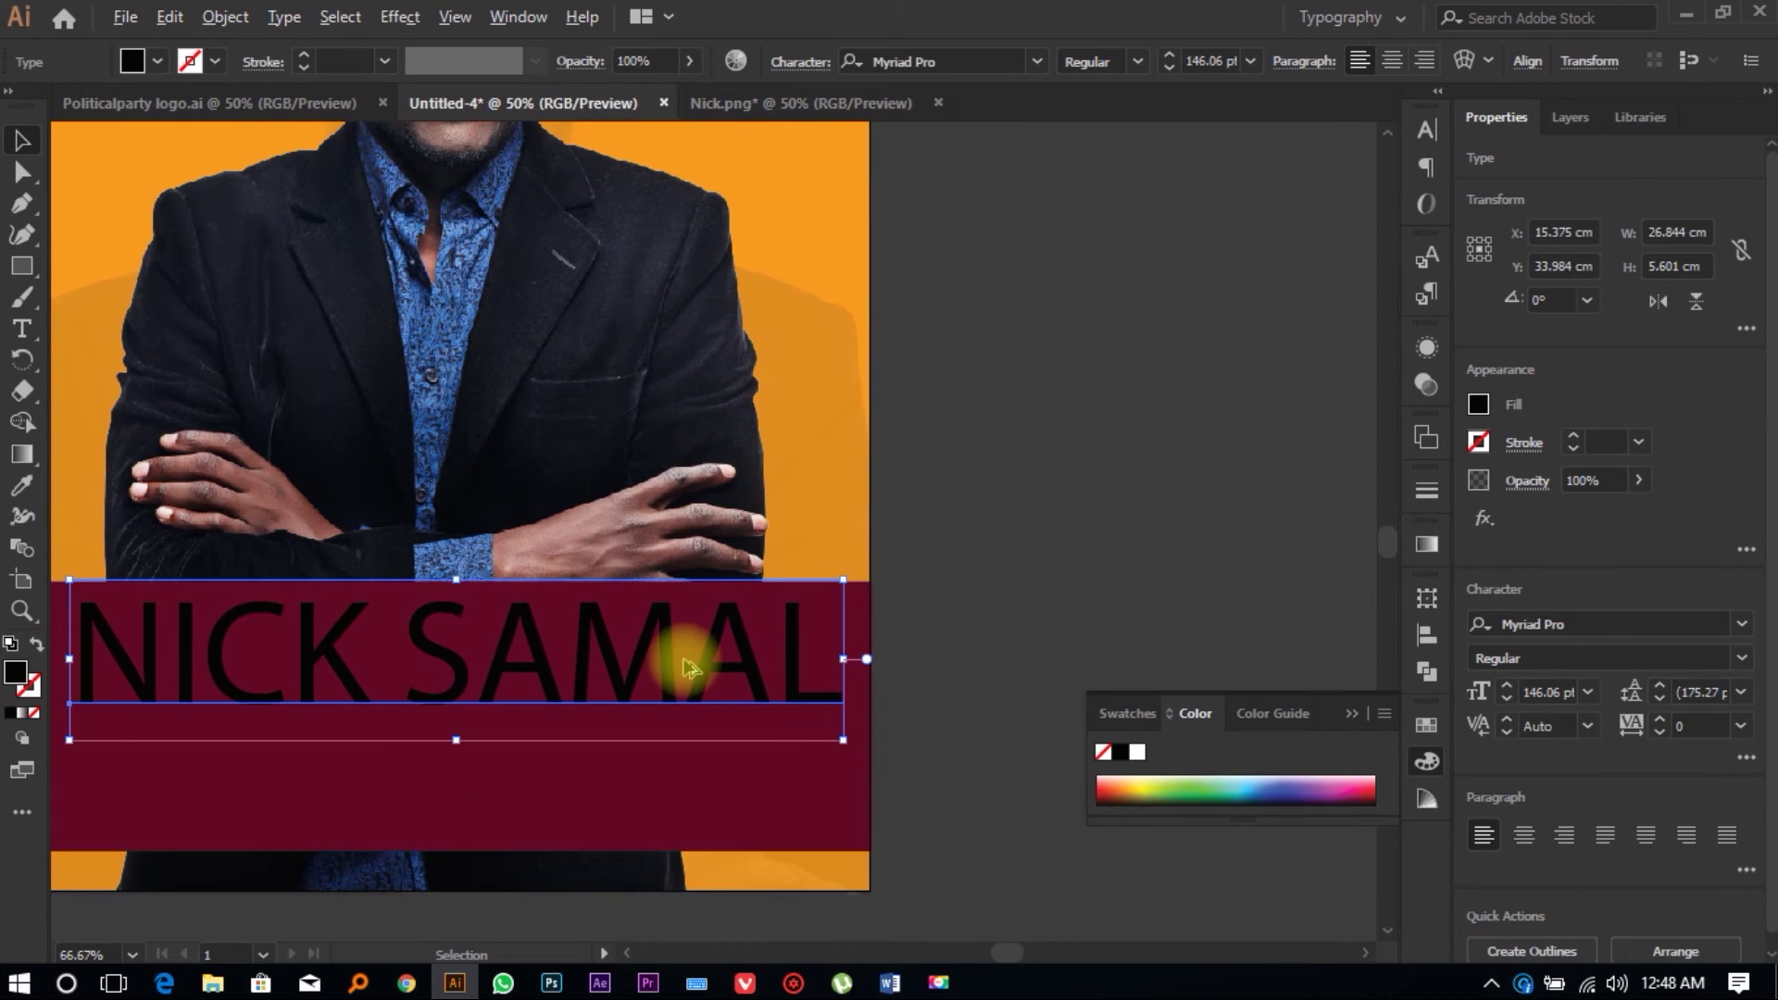
scroll(682, 655, down, 1)
drag(682, 661, 688, 653)
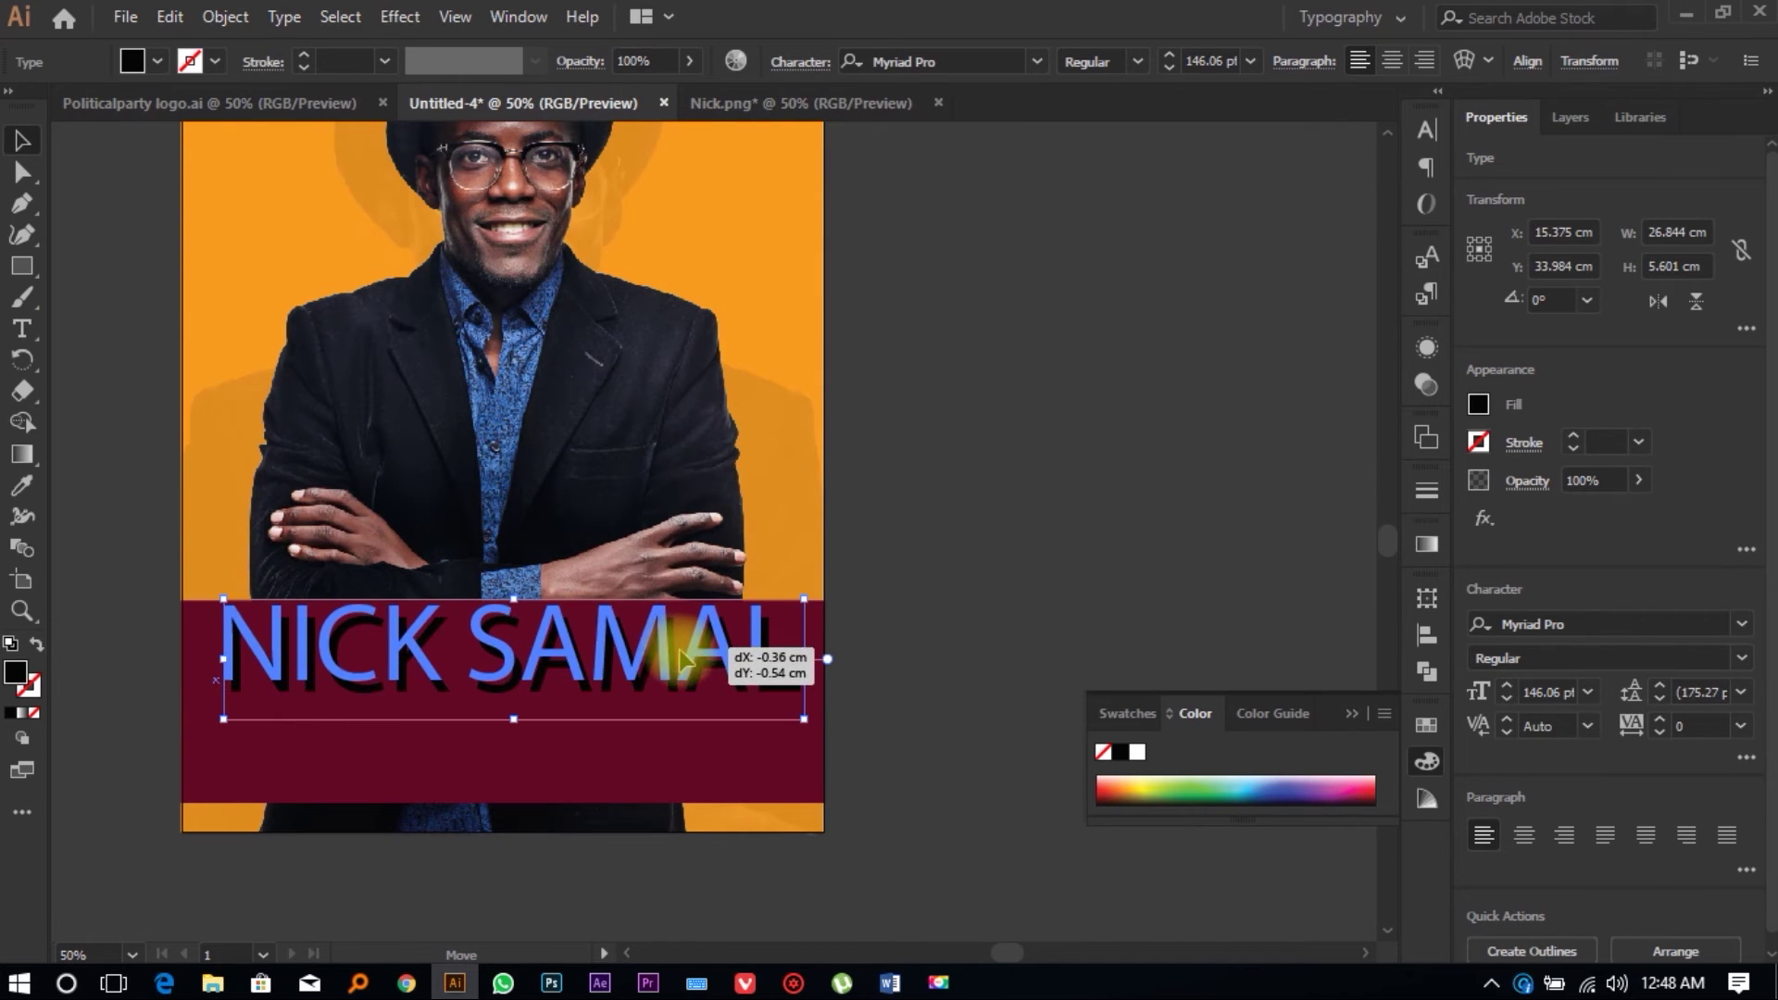
Step: Set the name text's font to Poppins Black
click(1581, 624)
text(popp)
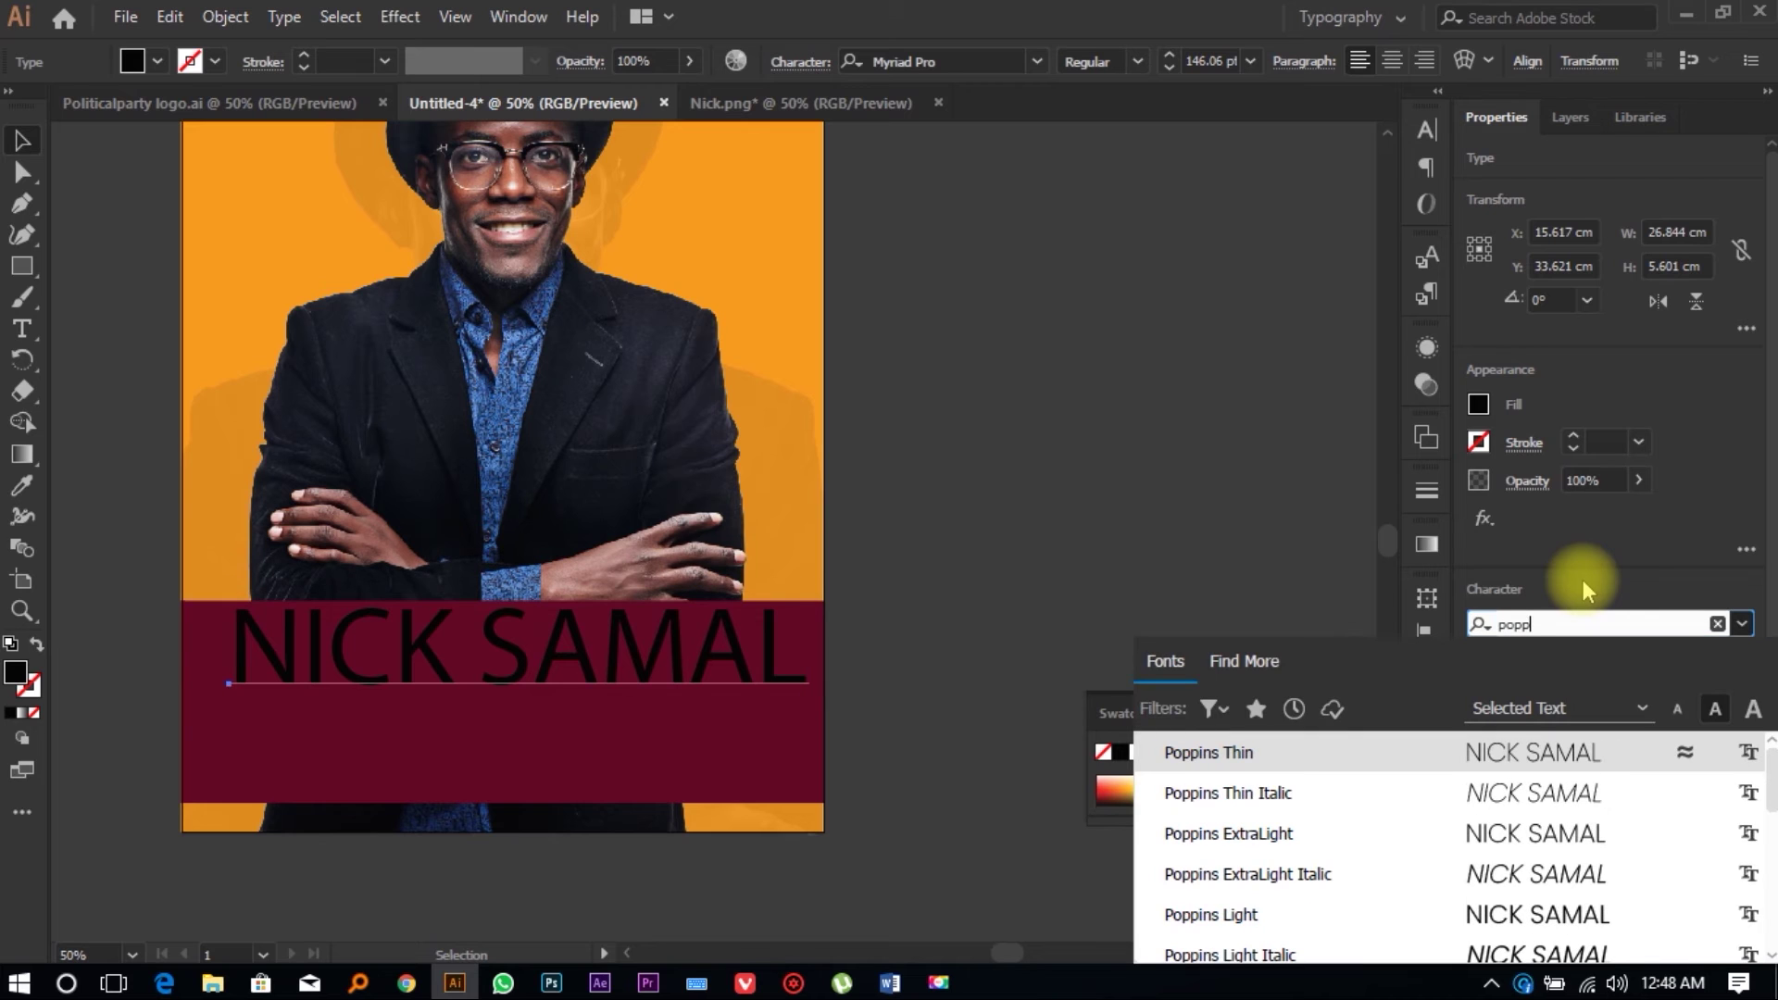
scroll(1565, 804, down, 3)
scroll(1564, 806, up, 3)
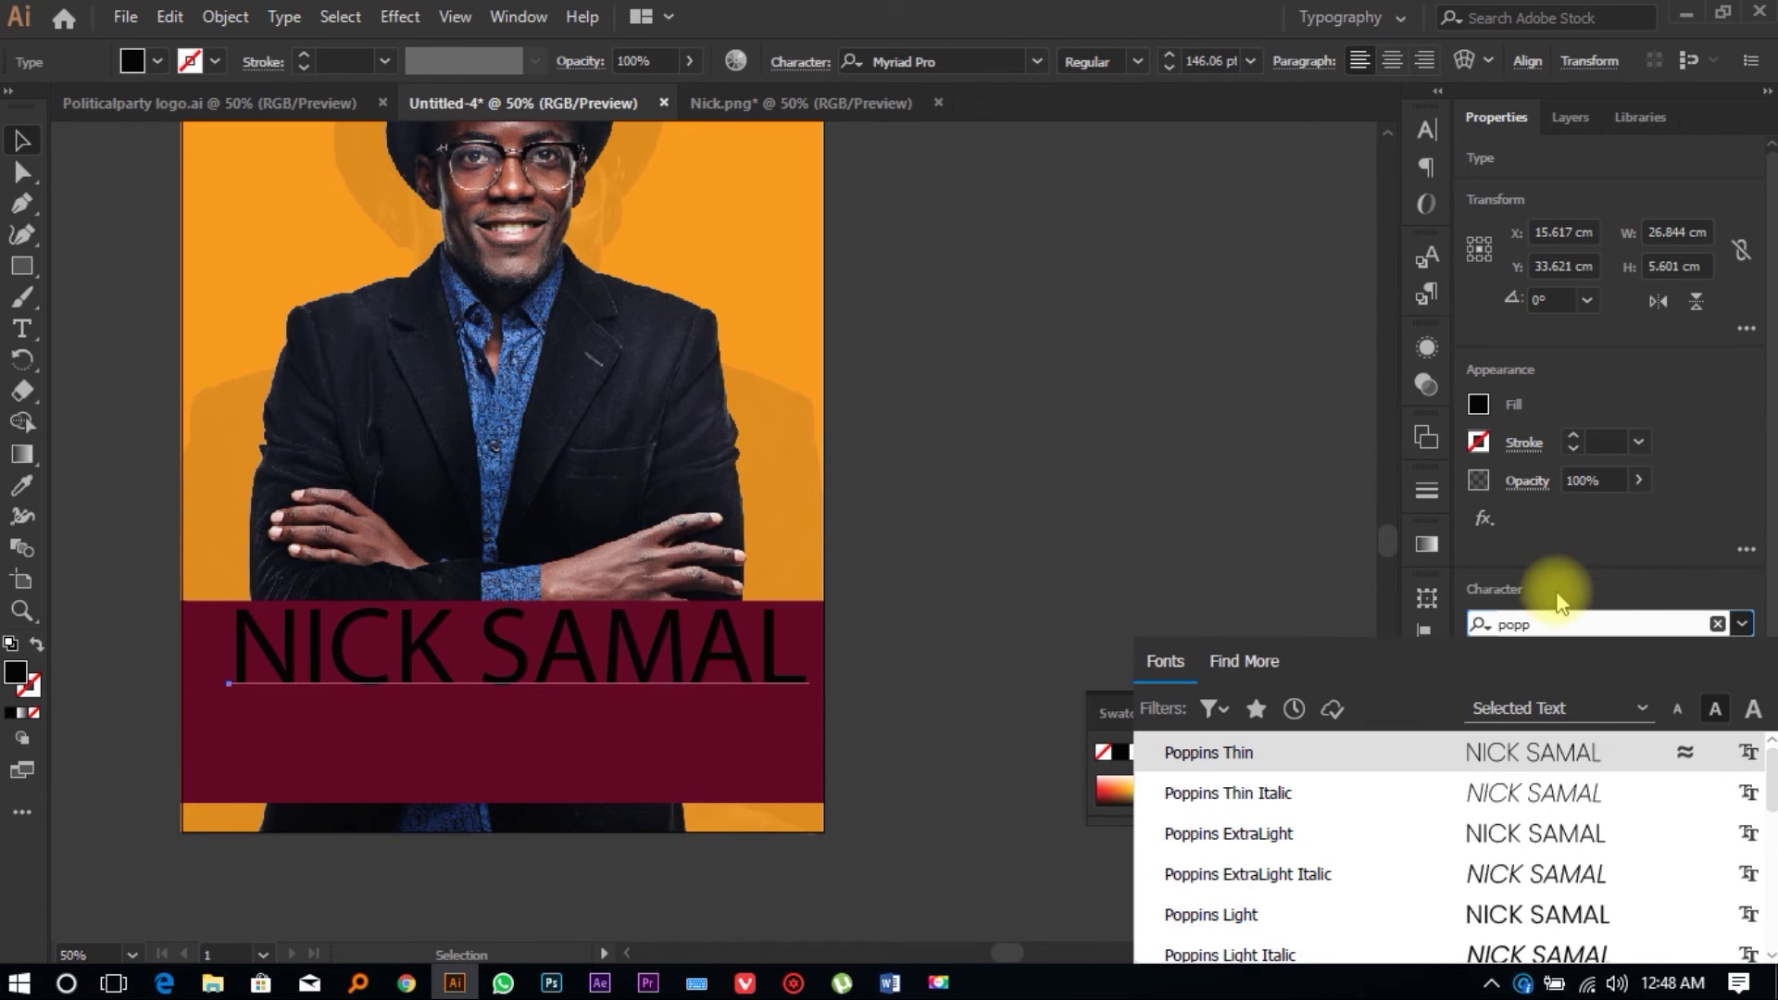
scroll(1566, 813, down, 3)
scroll(1574, 919, down, 2)
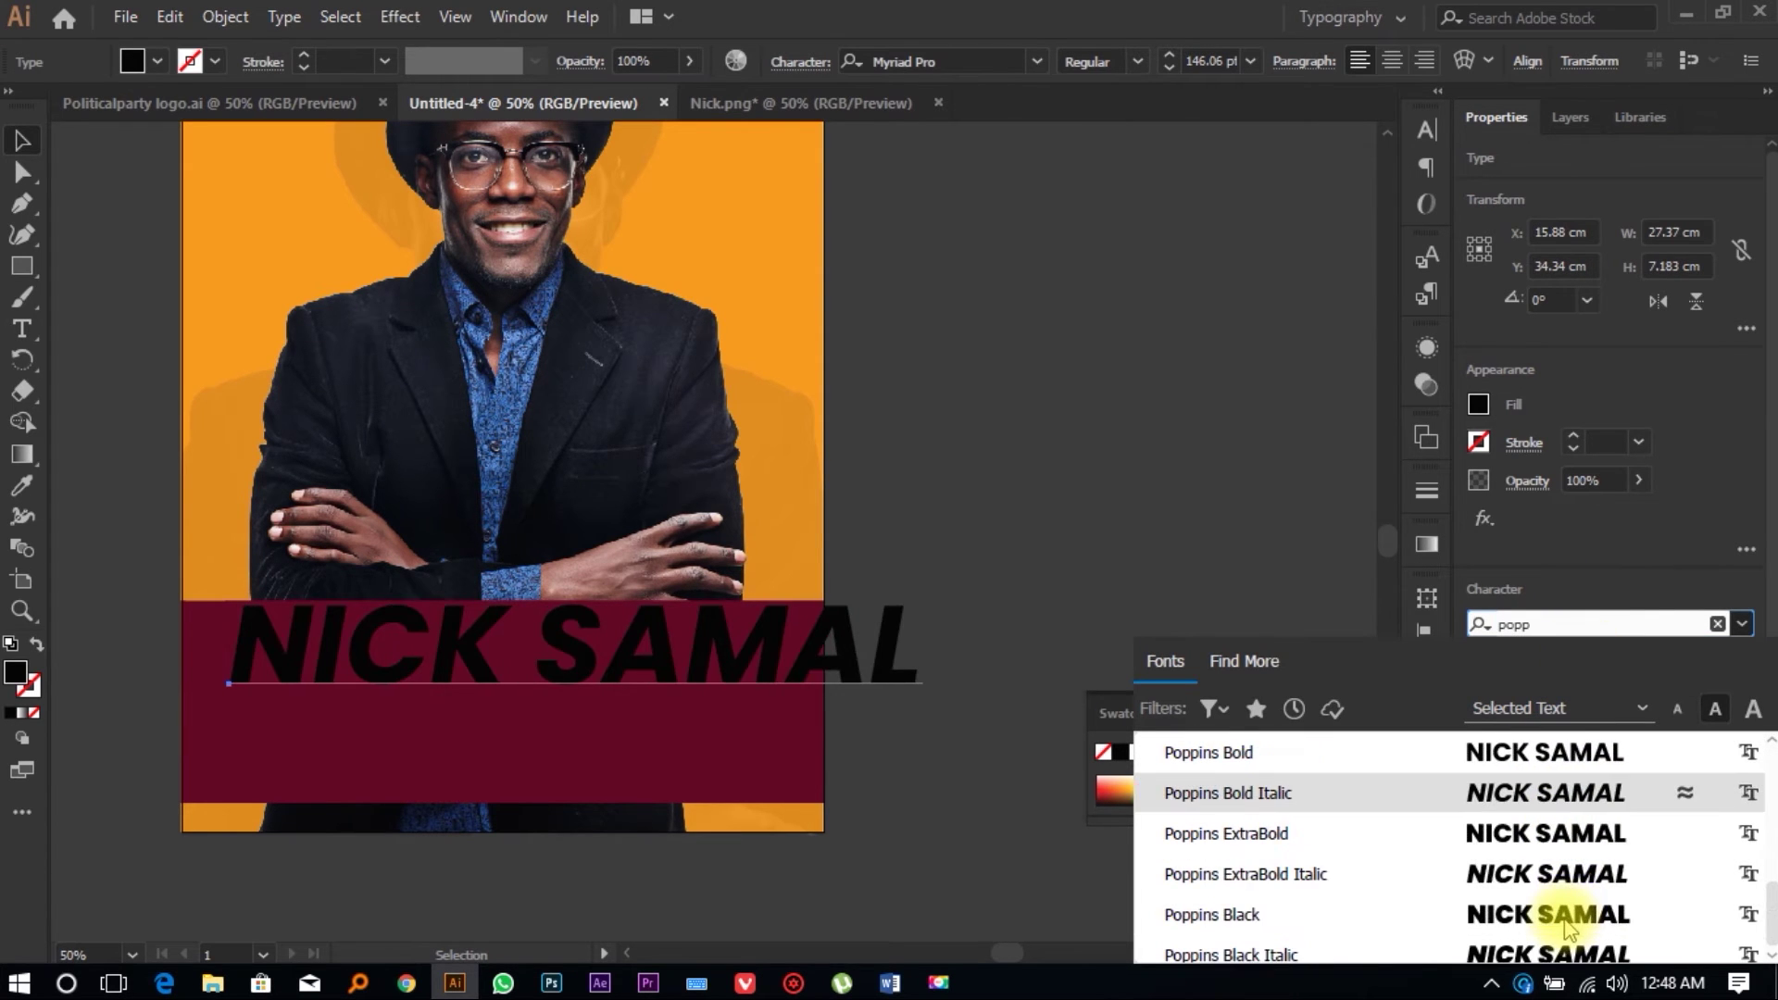
click(1567, 913)
Step: Reduce the name text to 126 pt and position it within the maroon banner's width
click(1488, 695)
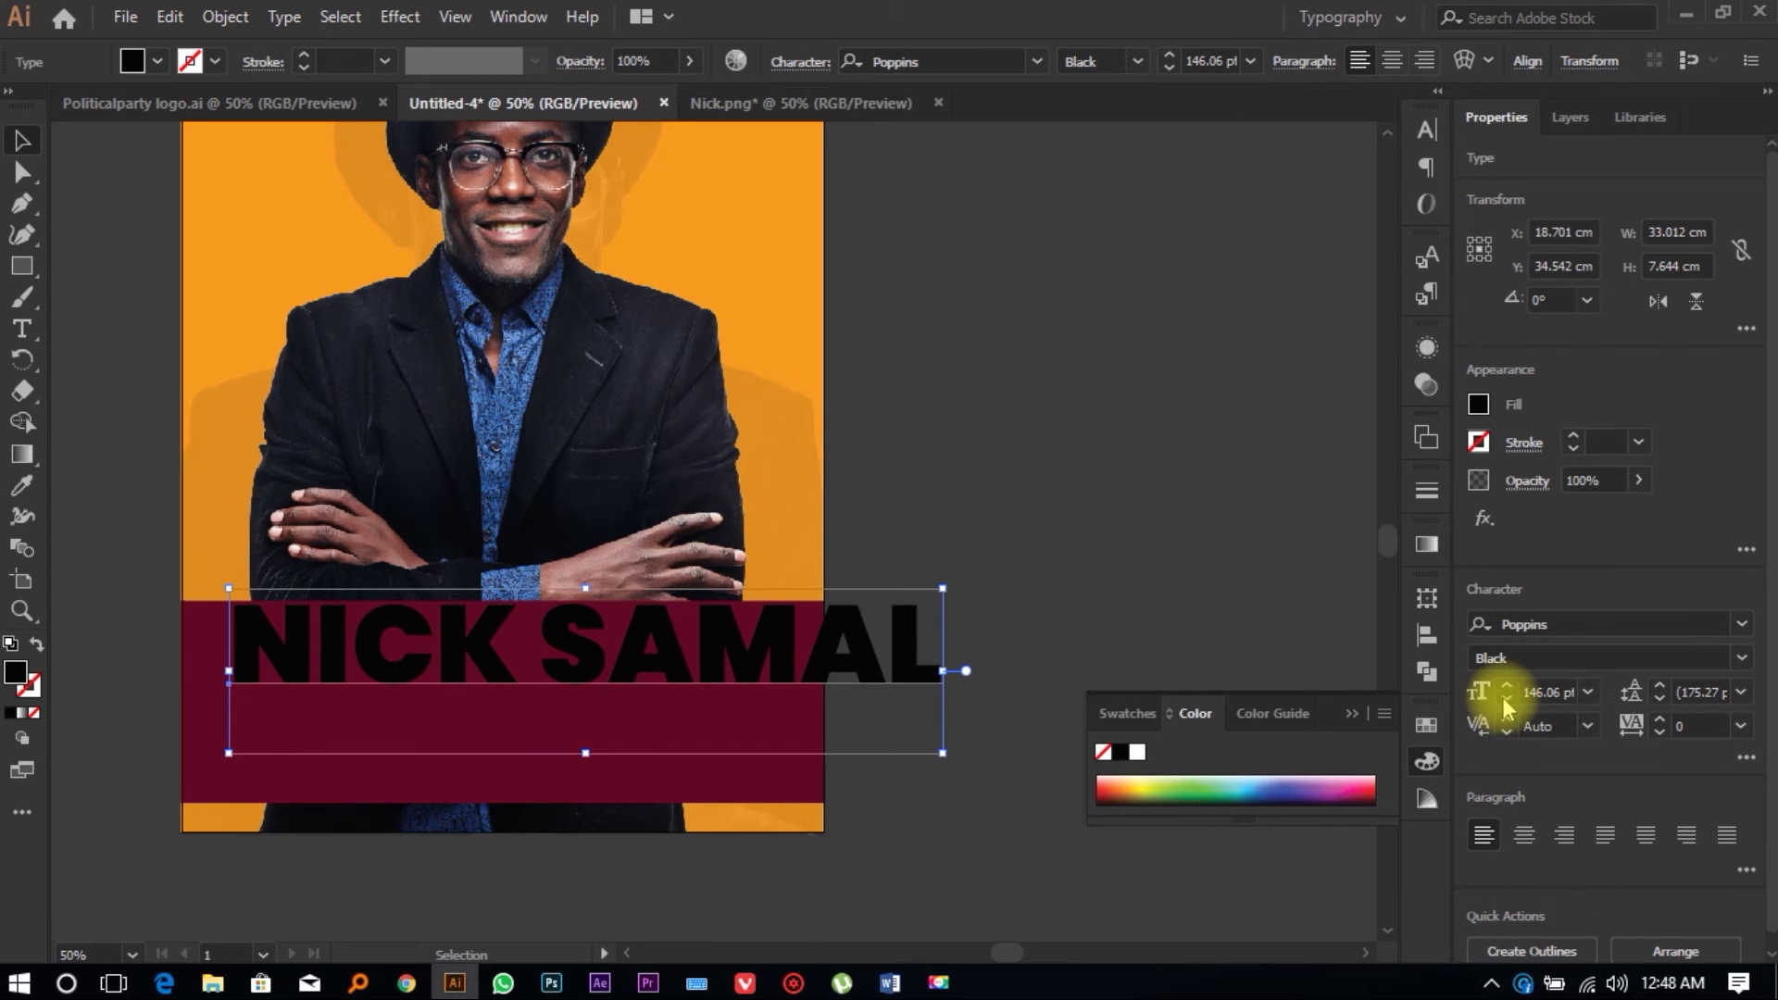
text(135)
key(Return)
drag(637, 663, 599, 648)
click(1488, 695)
text(126)
key(Return)
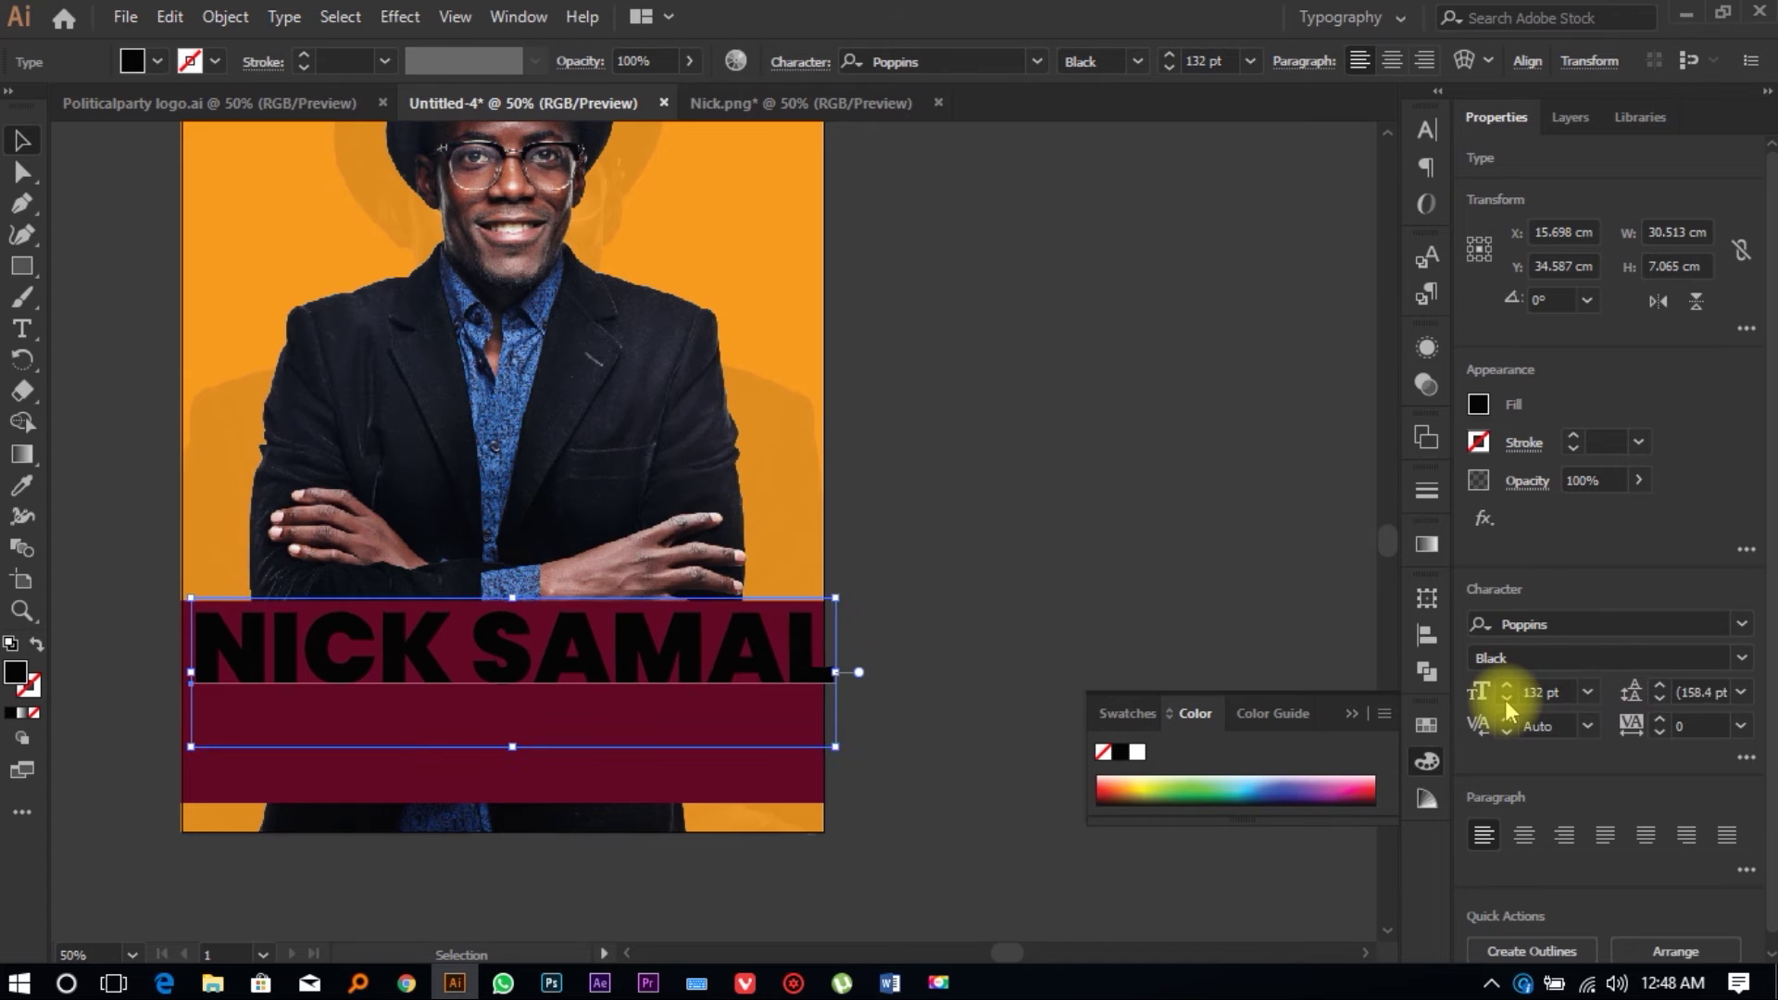
drag(752, 681, 734, 663)
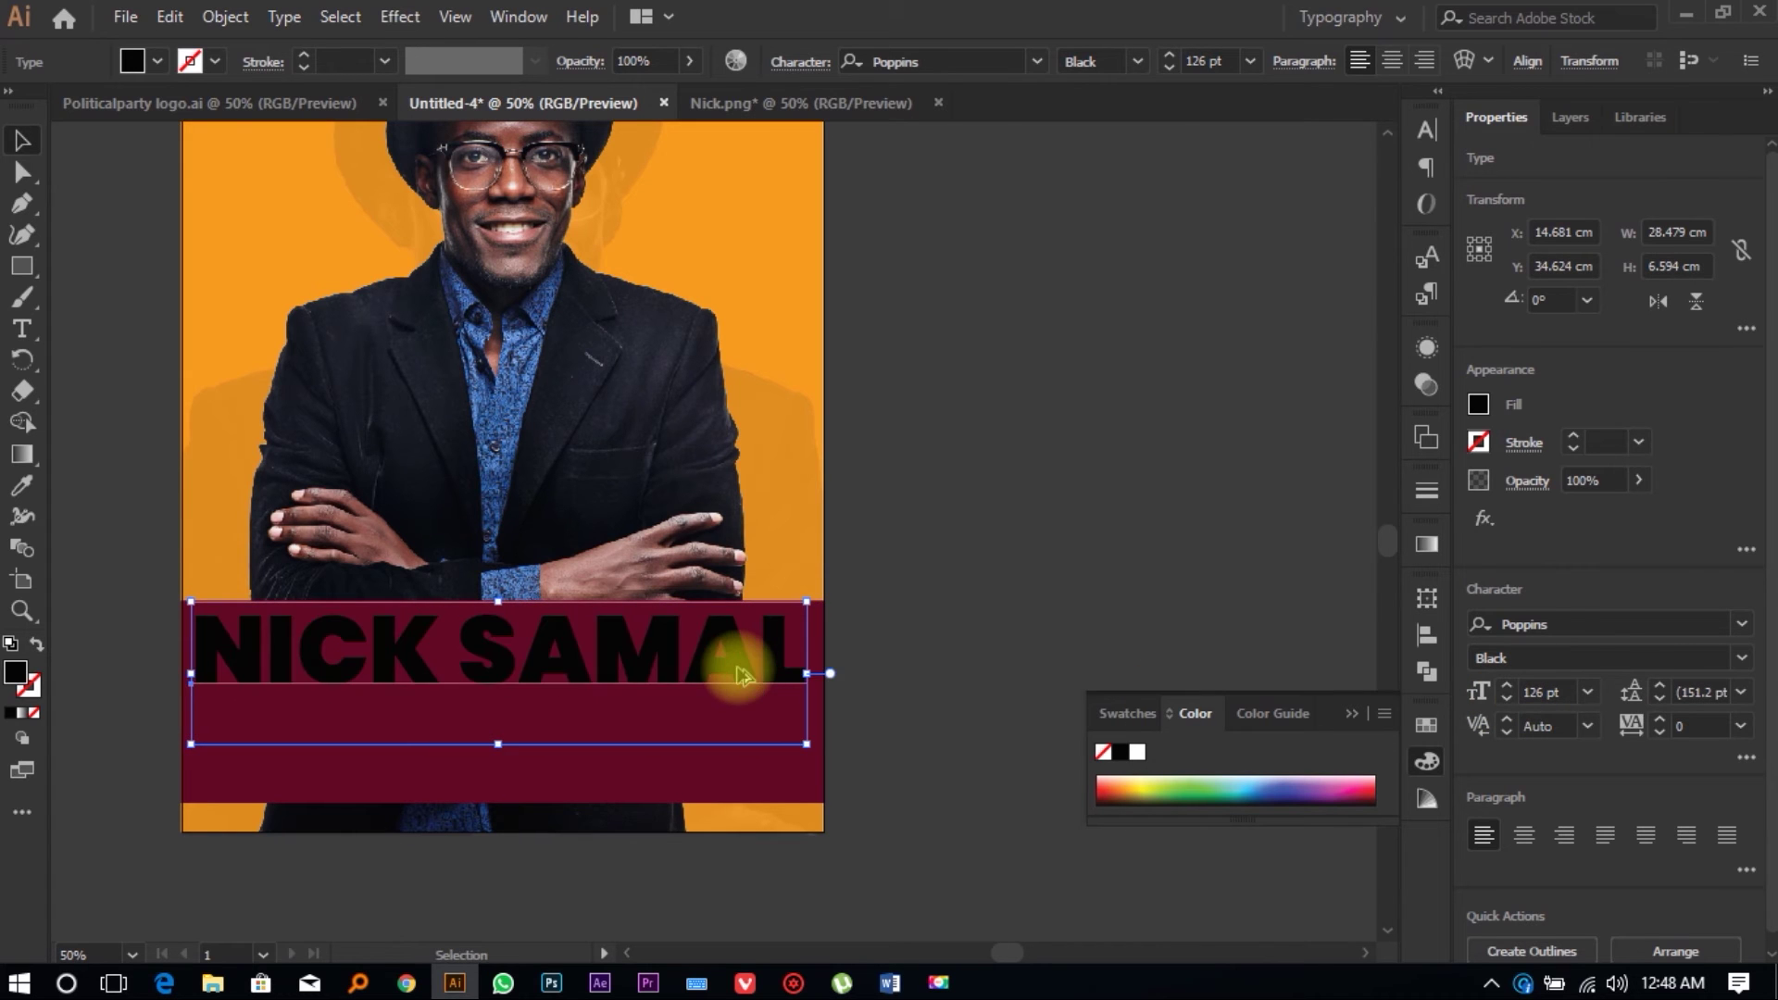
Step: Change only the first name's font weight to ExtraBold, keeping the surname in Black
scroll(732, 660, up, 1)
scroll(632, 664, down, 1)
scroll(568, 643, down, 1)
scroll(583, 583, down, 2)
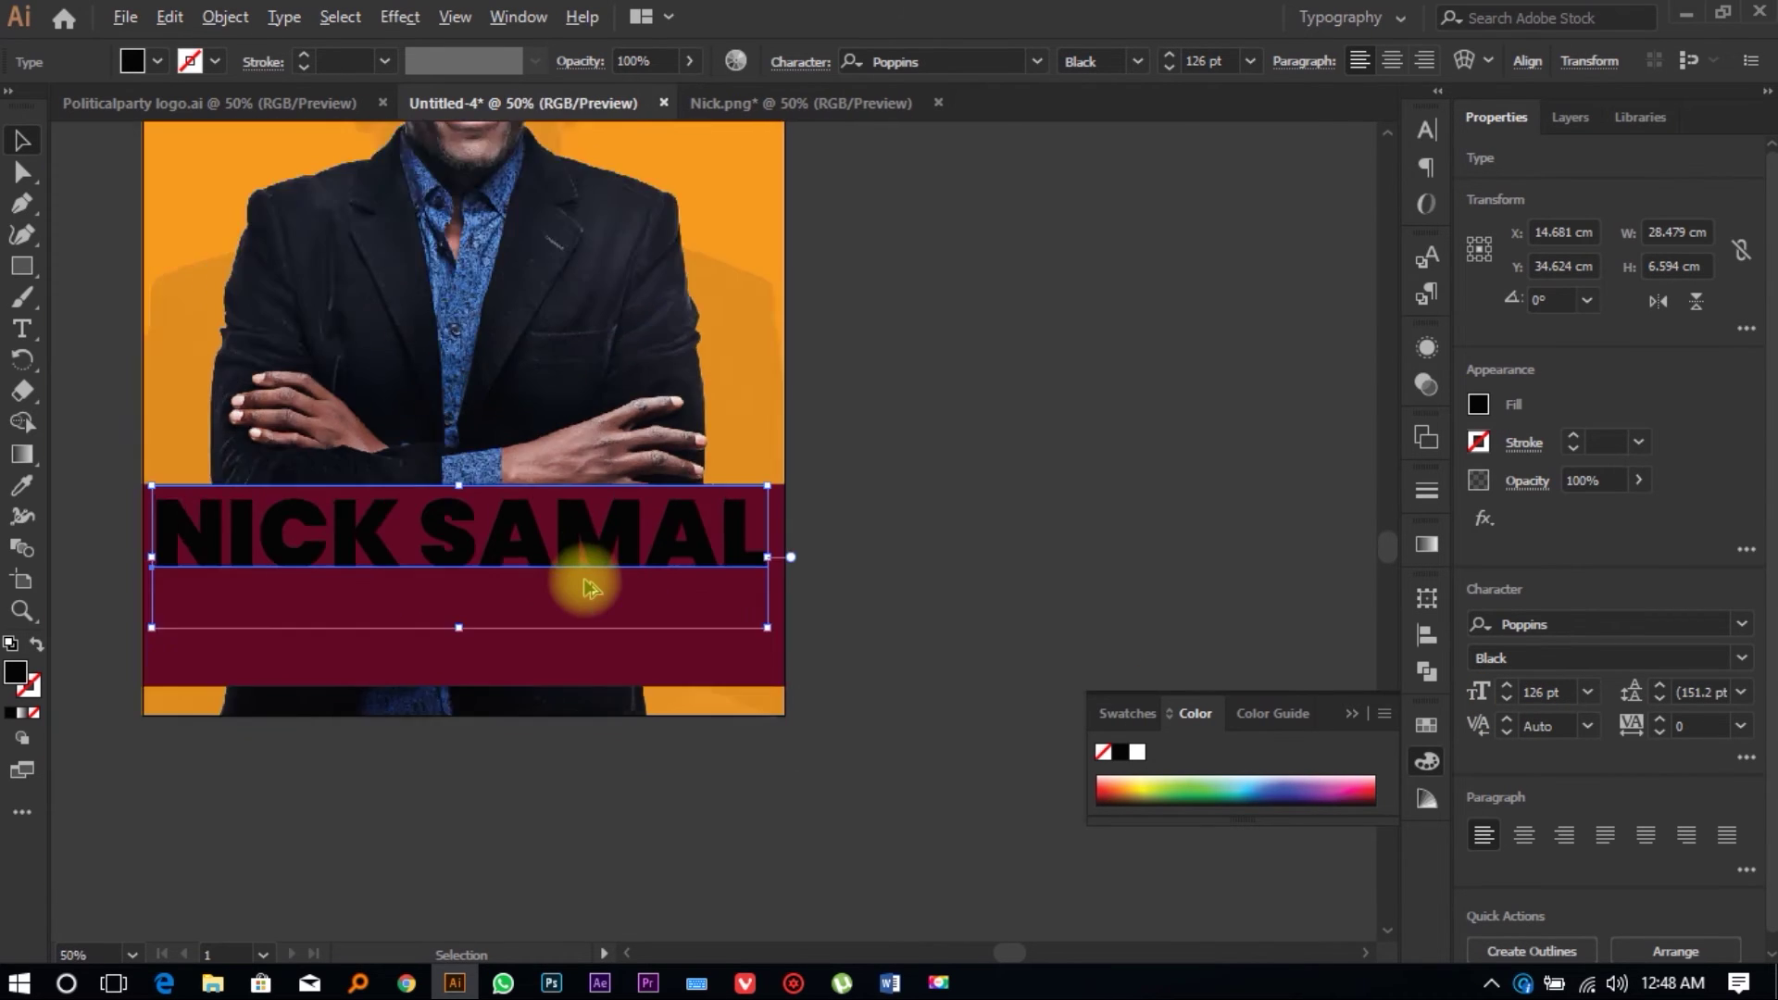
scroll(555, 565, up, 1)
scroll(546, 574, up, 2)
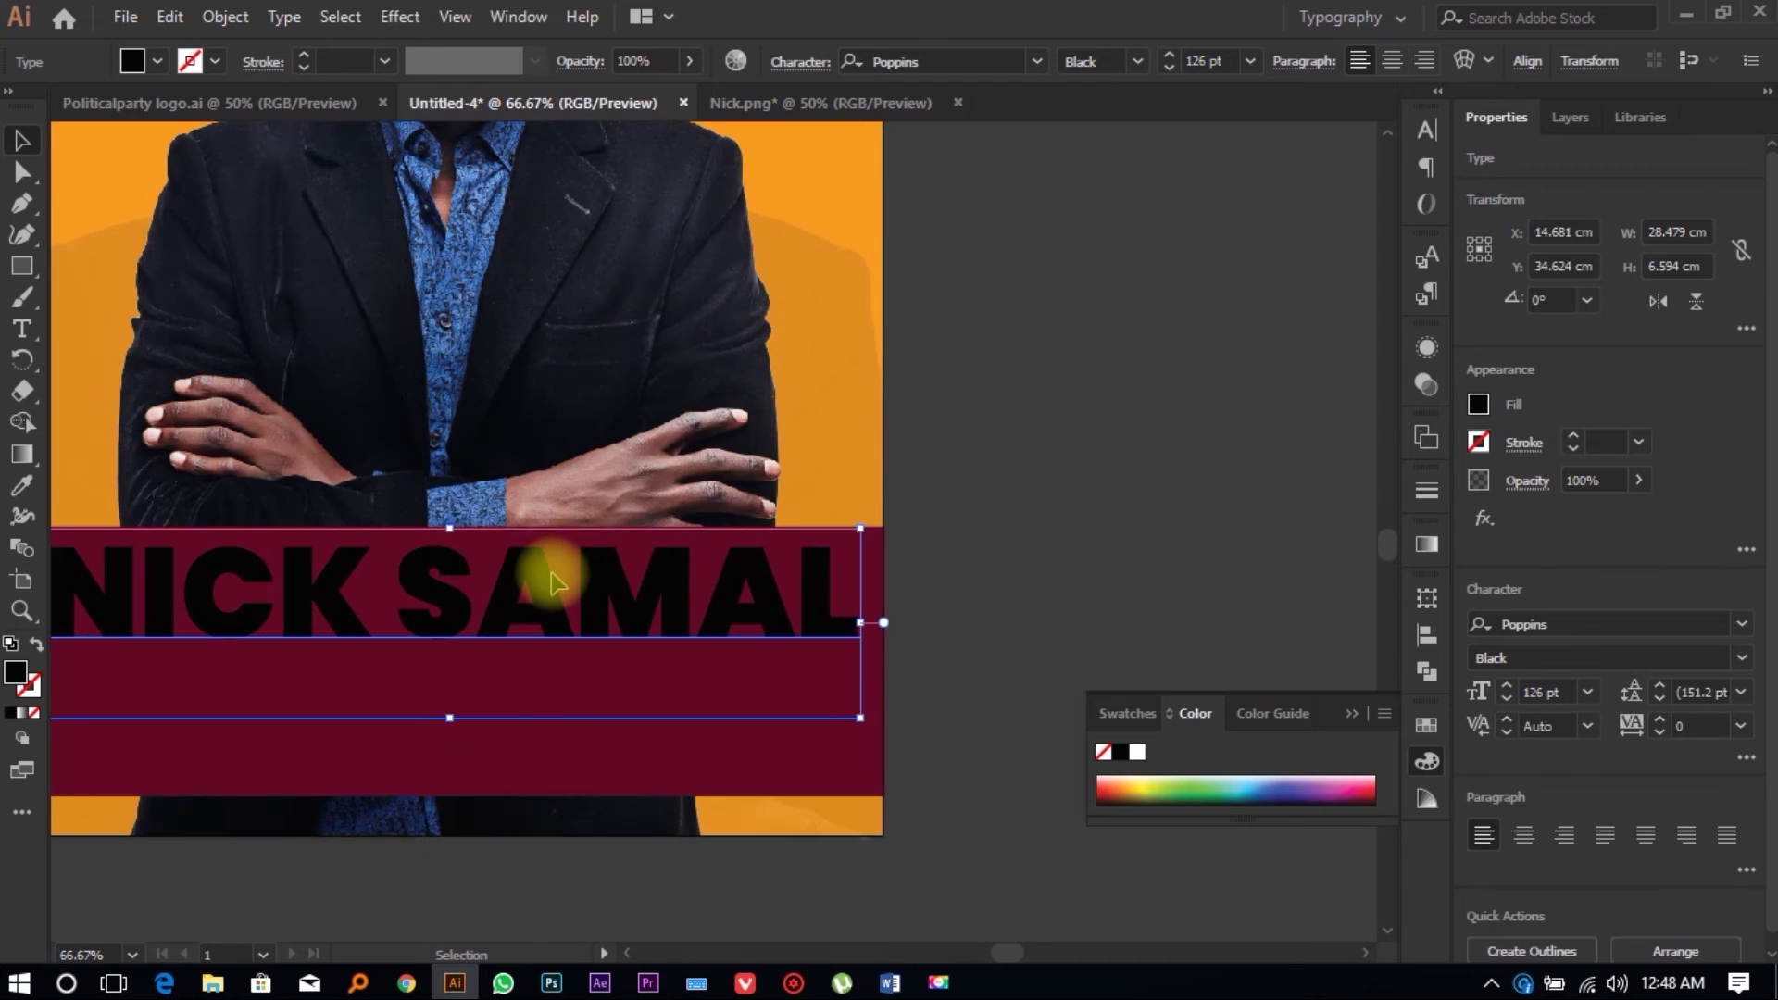
double_click(456, 581)
drag(405, 583, 70, 613)
click(1740, 659)
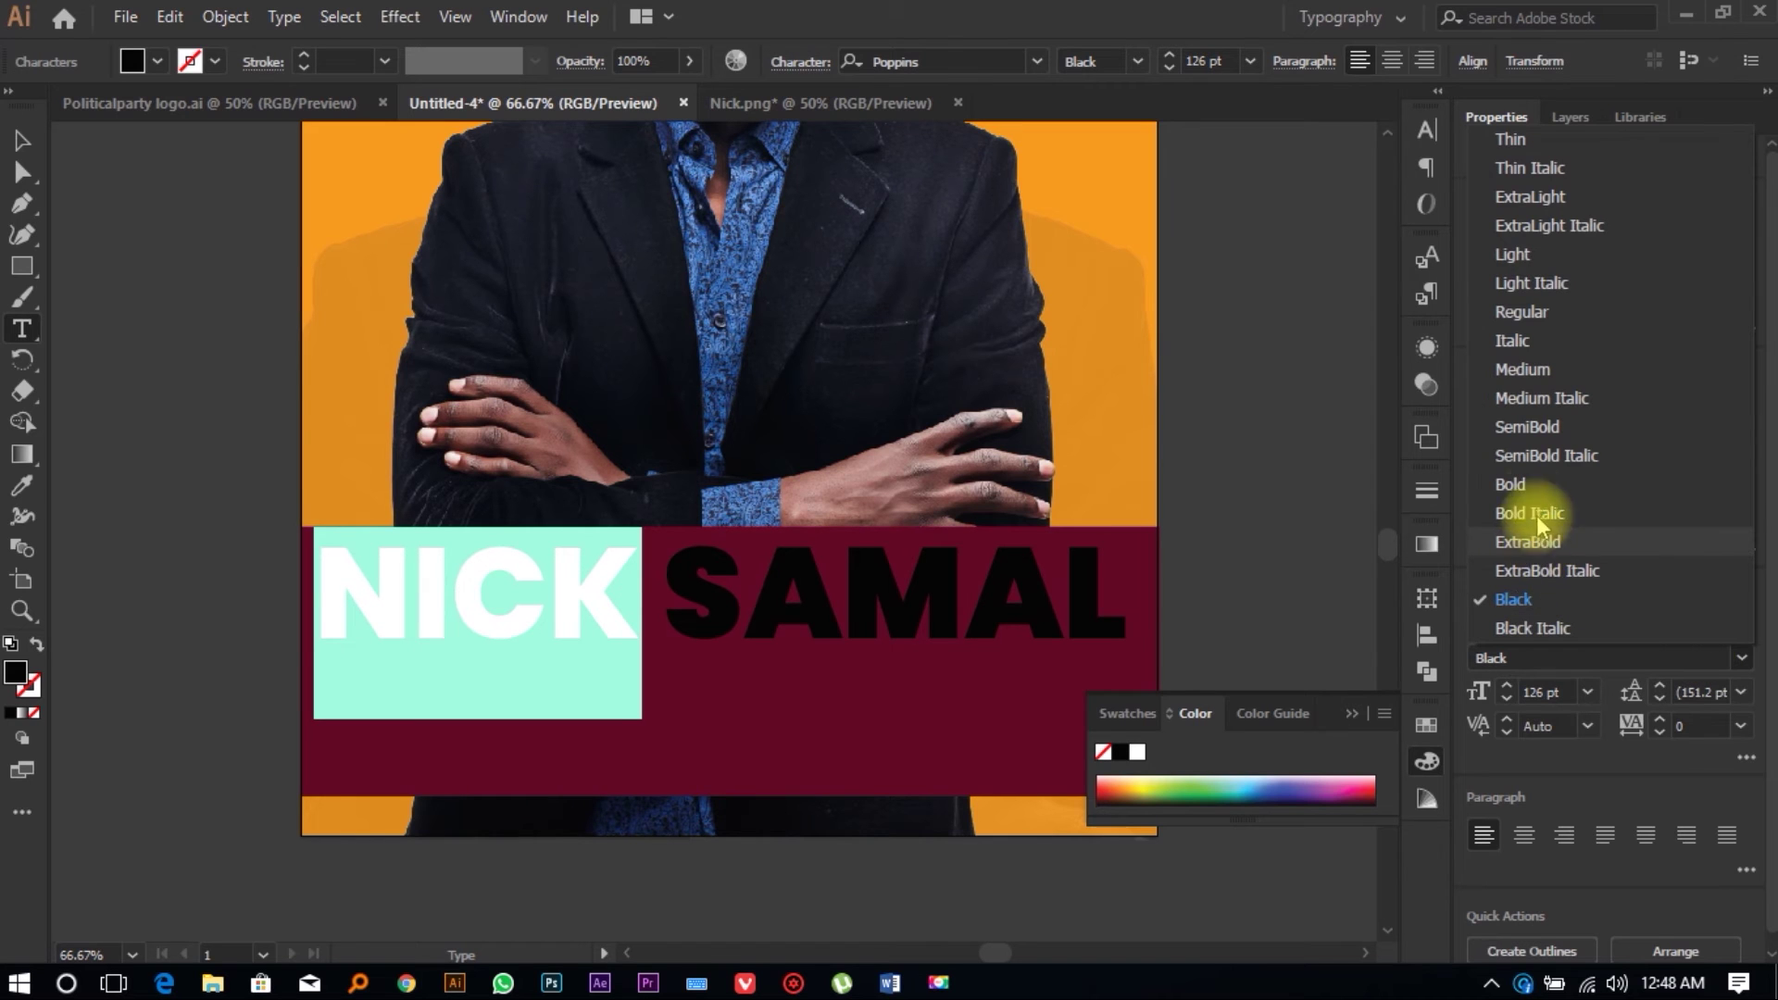
click(1530, 484)
click(1740, 658)
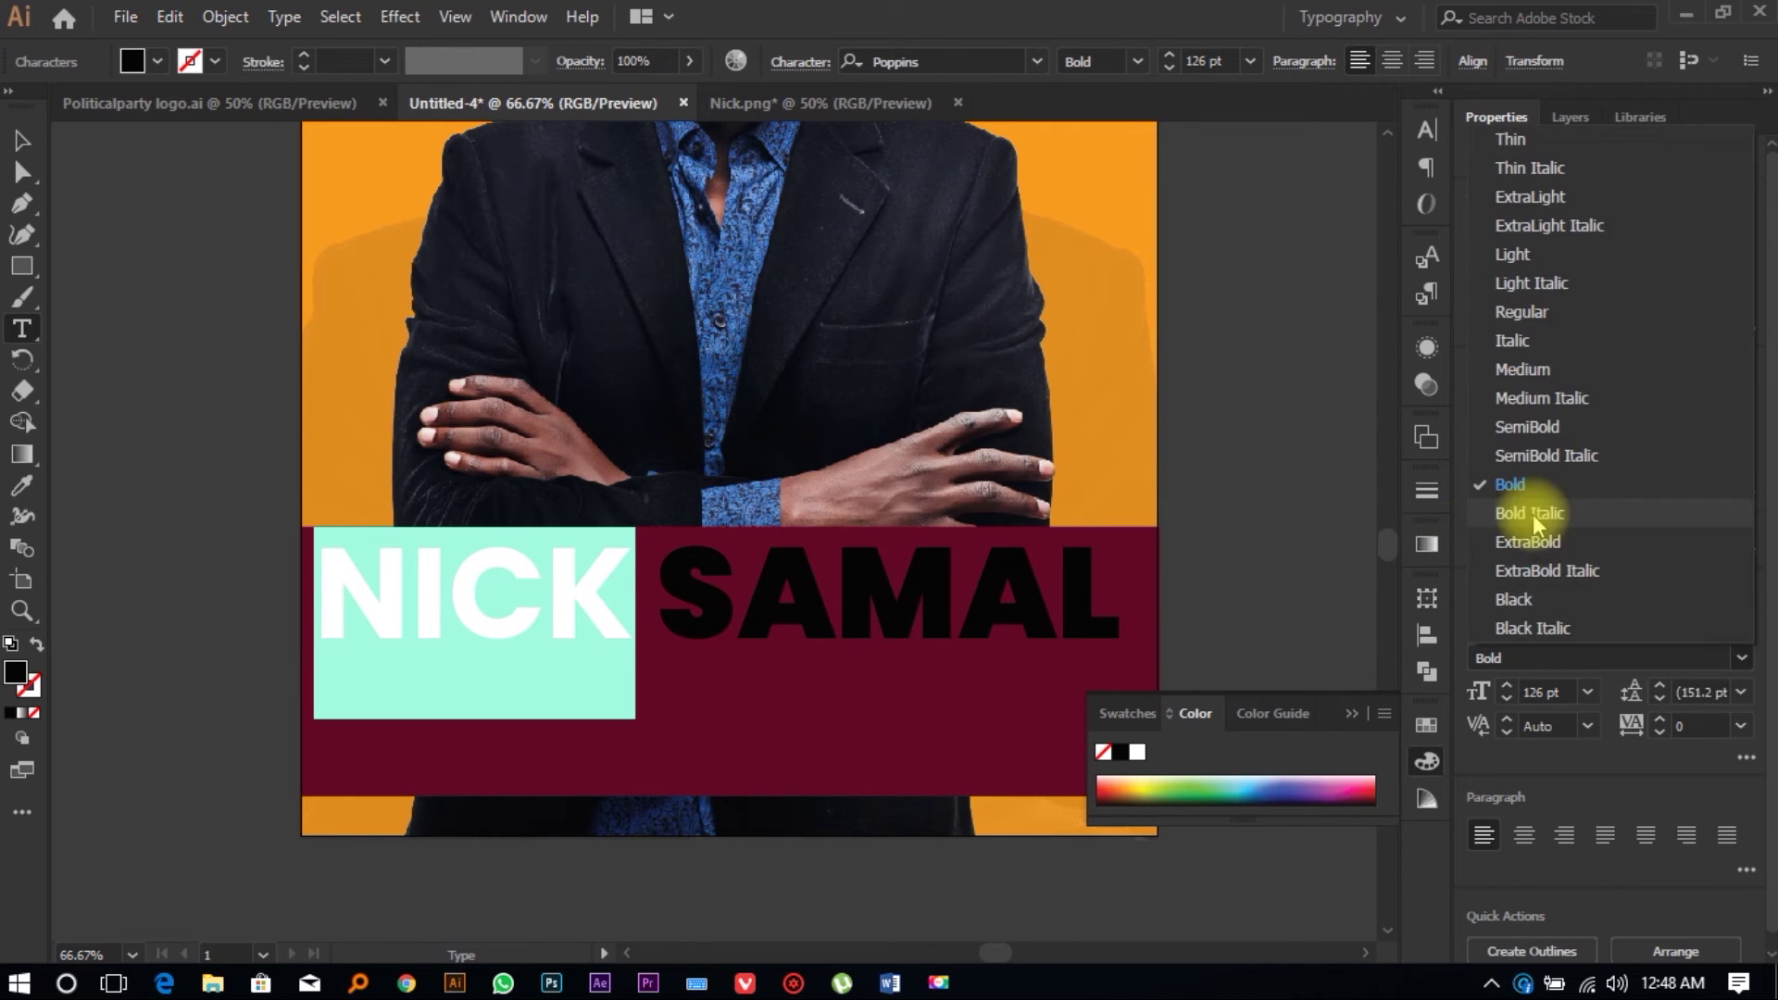
click(1539, 537)
click(22, 140)
click(130, 278)
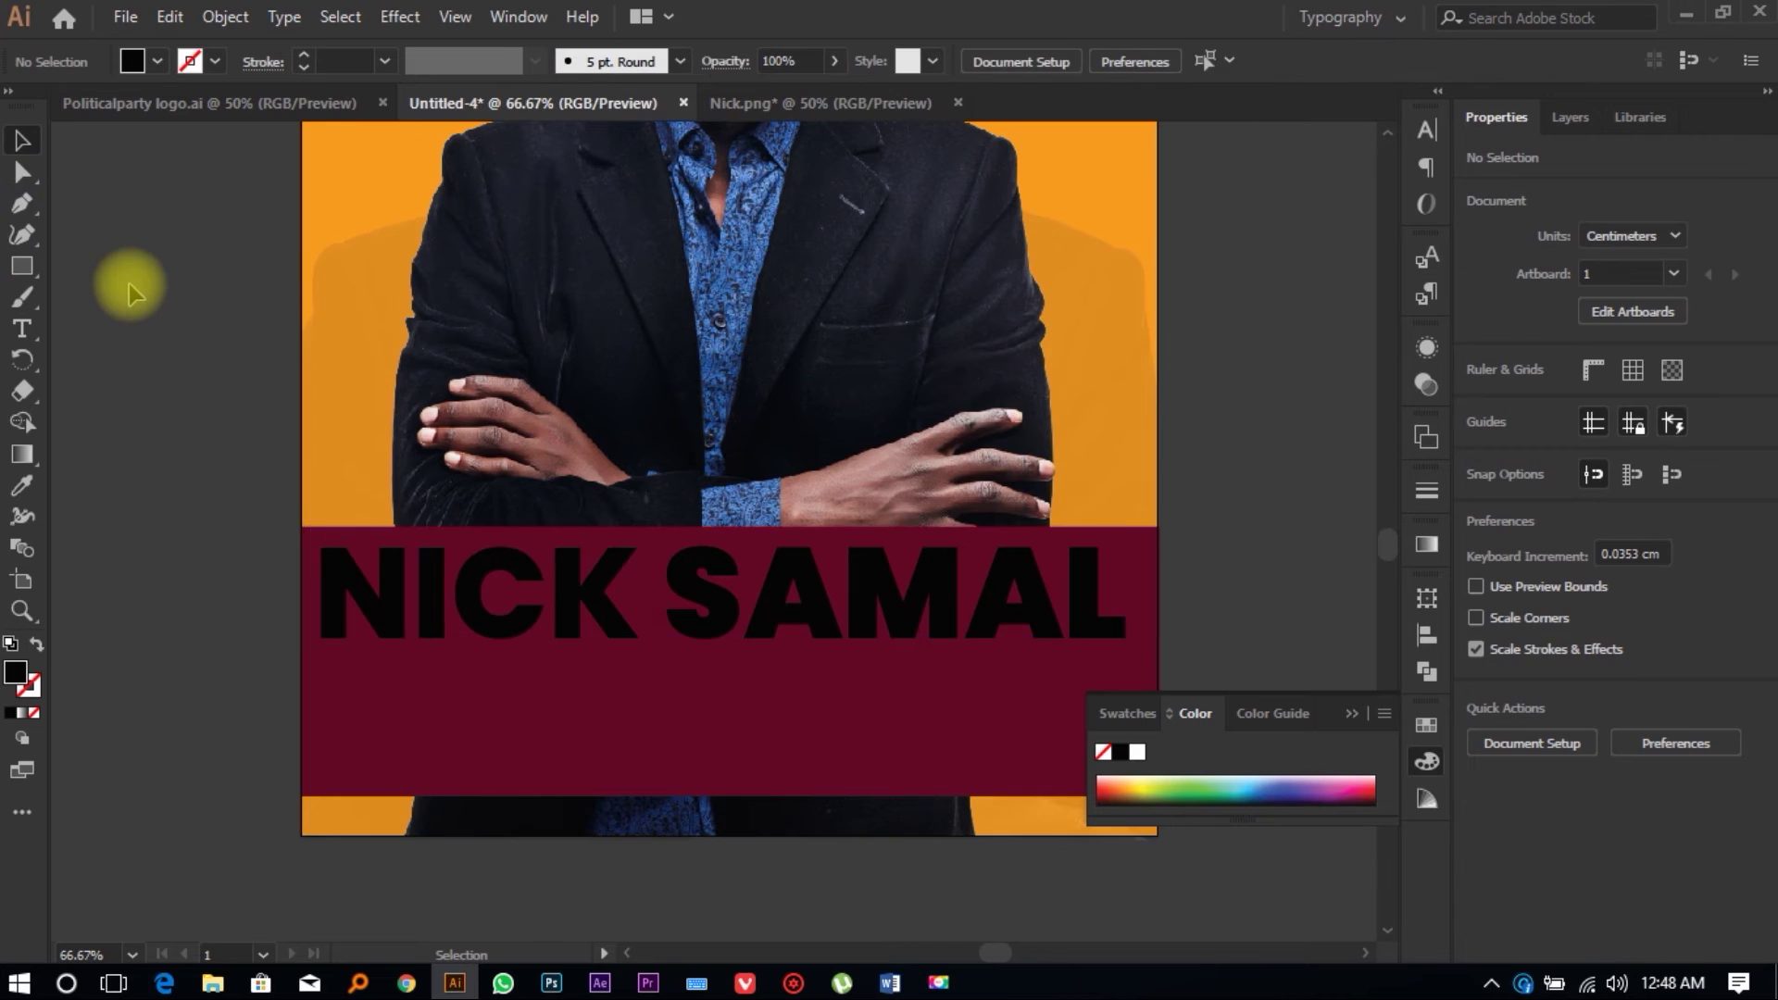
key(ctrl+minus)
key(ctrl+minus)
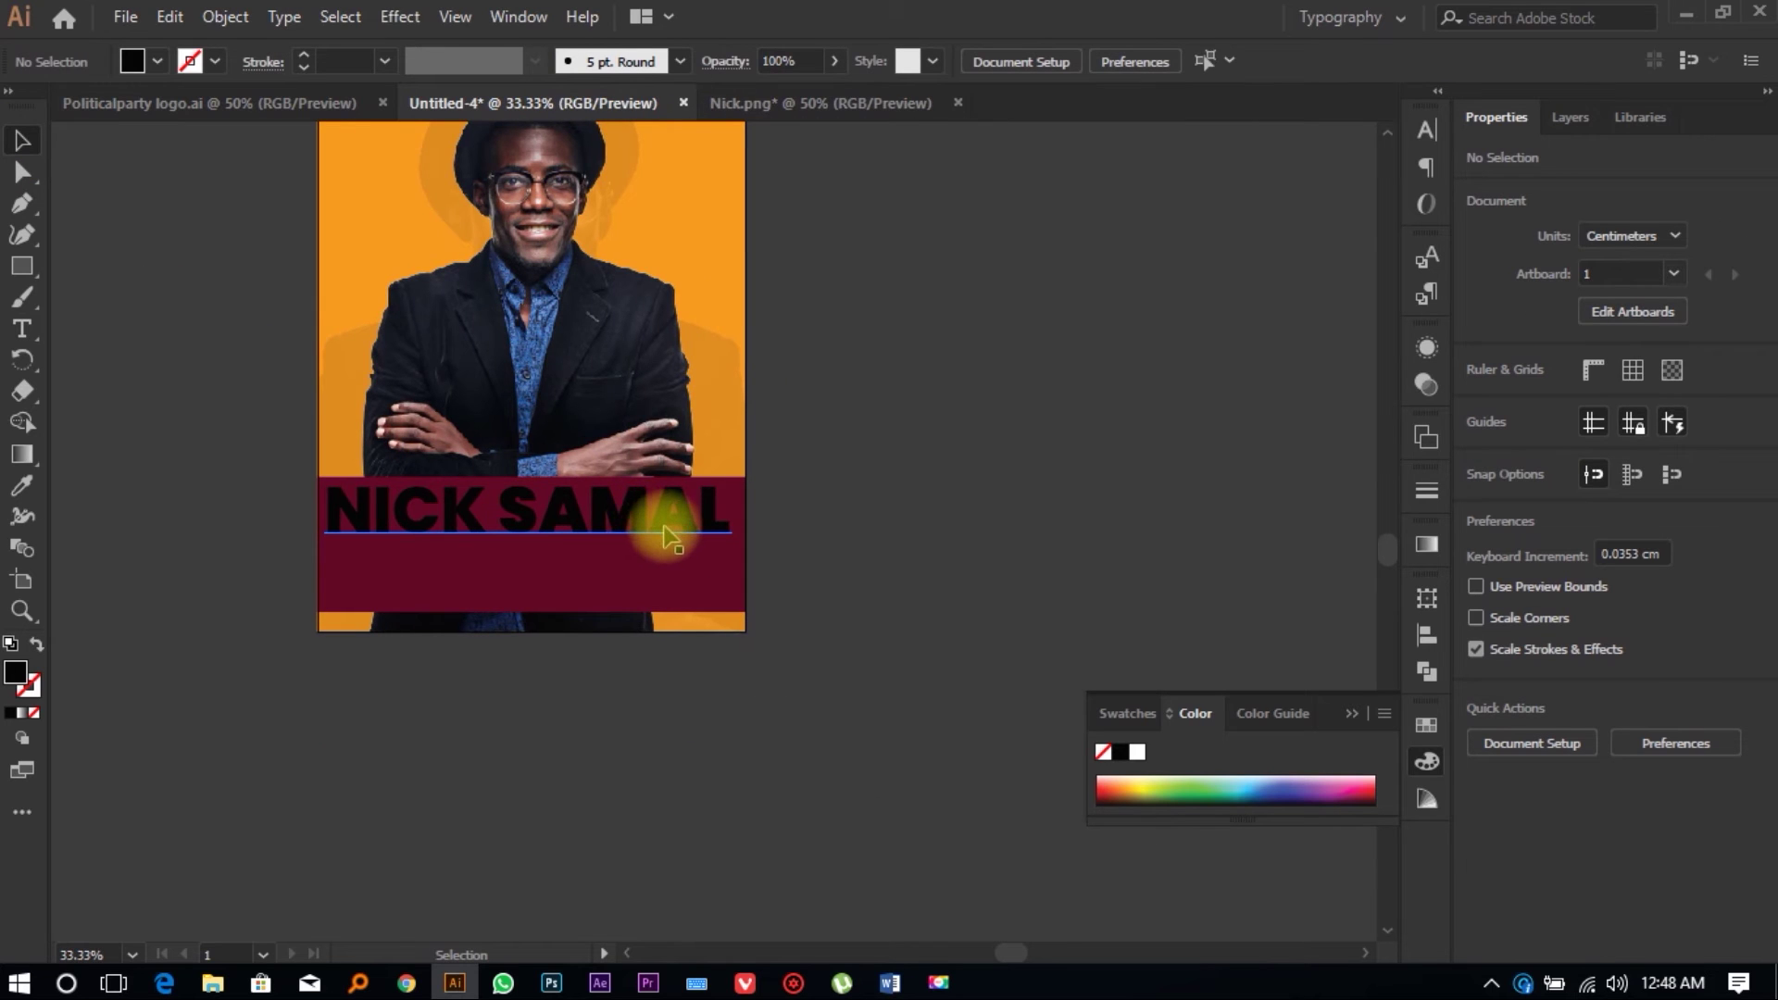
drag(665, 535, 218, 345)
scroll(440, 458, left, 3)
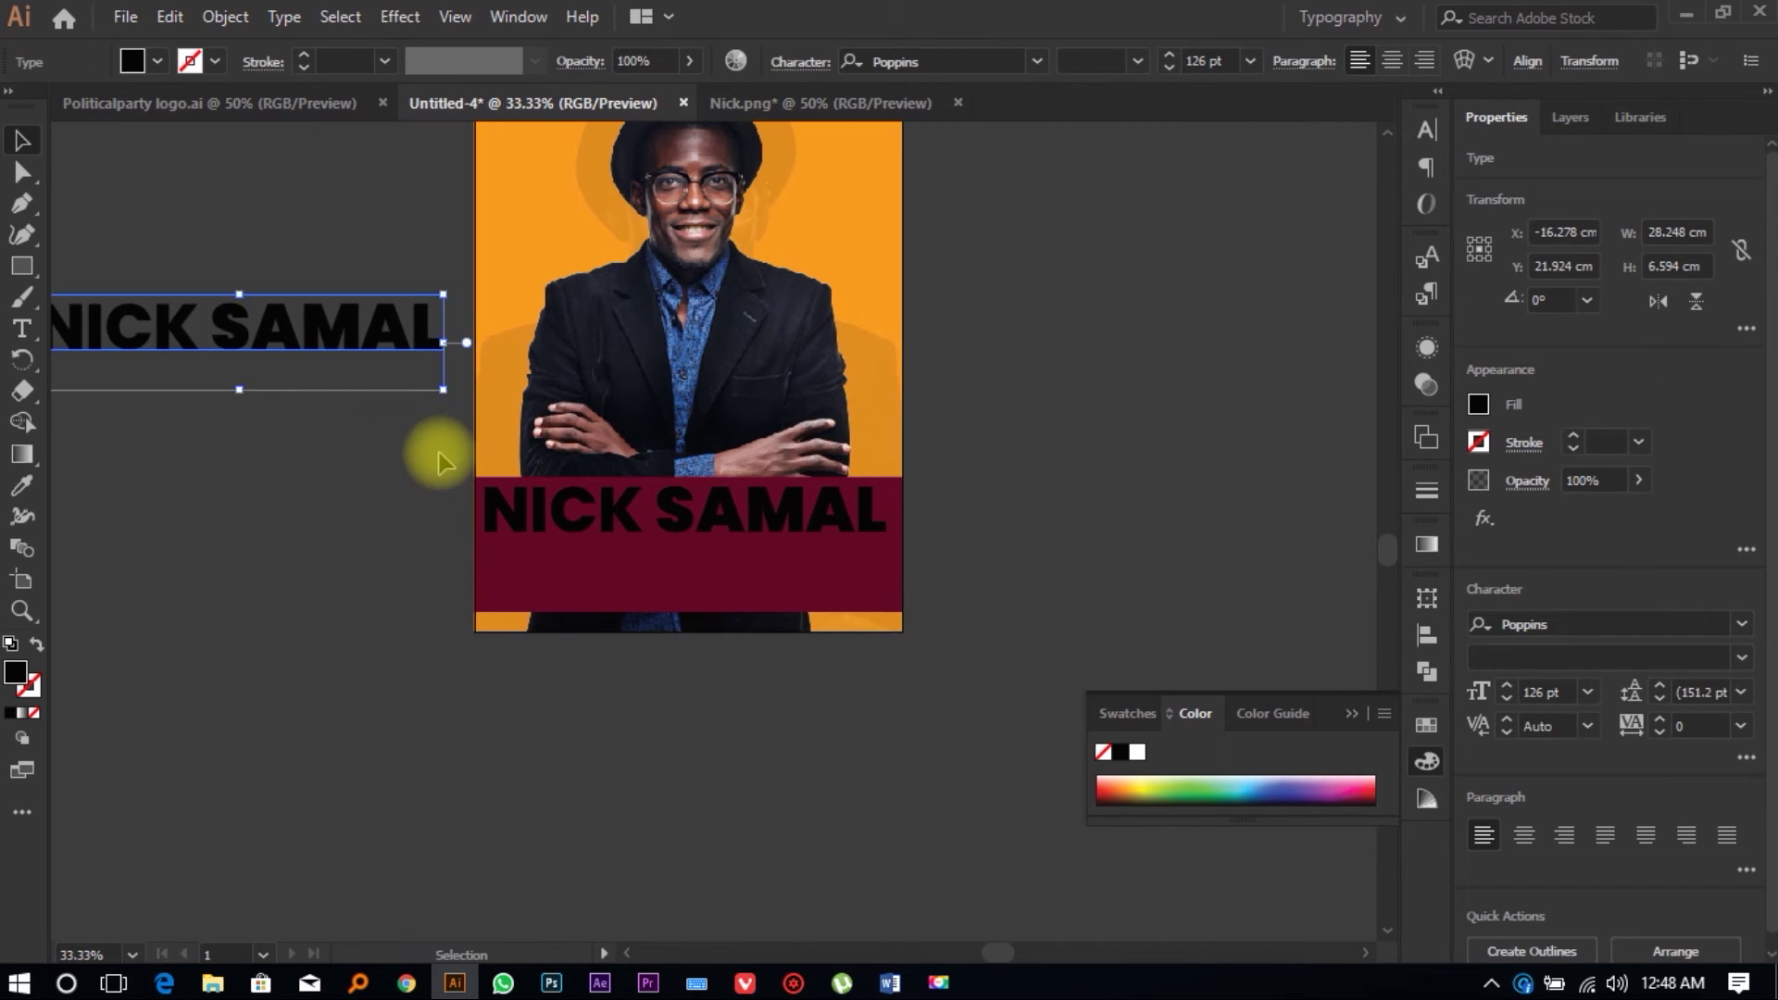
key(ctrl+z)
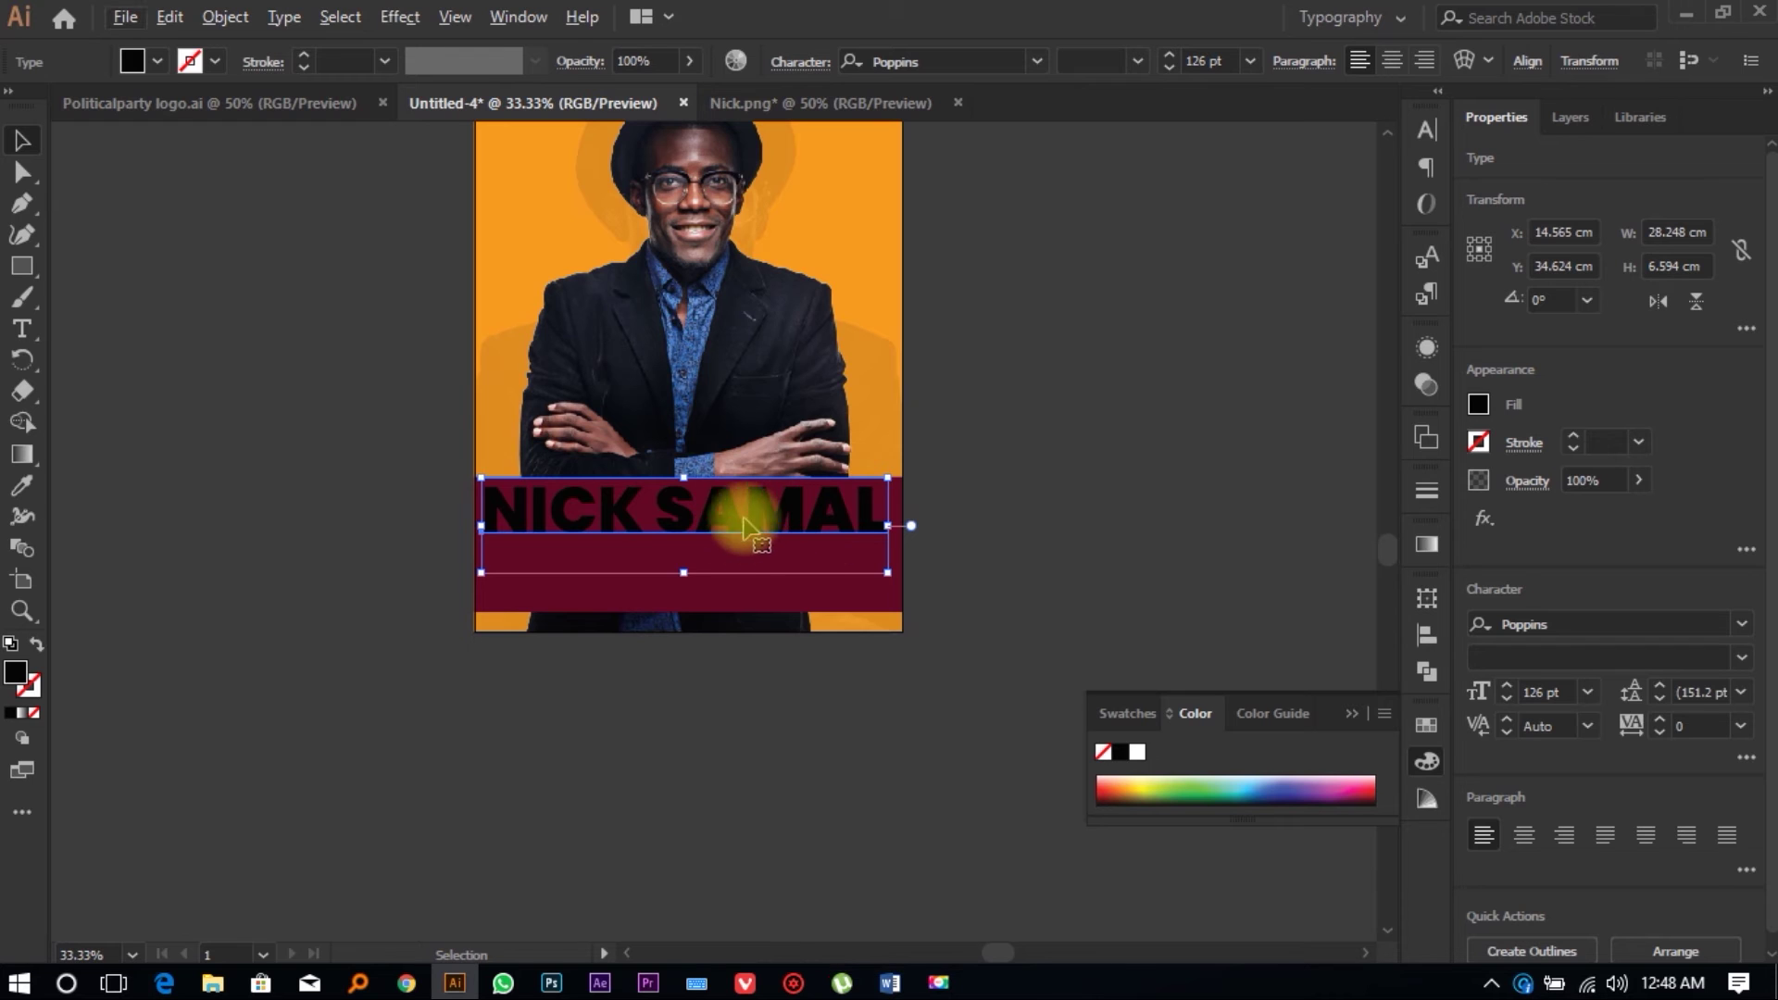
click(1009, 504)
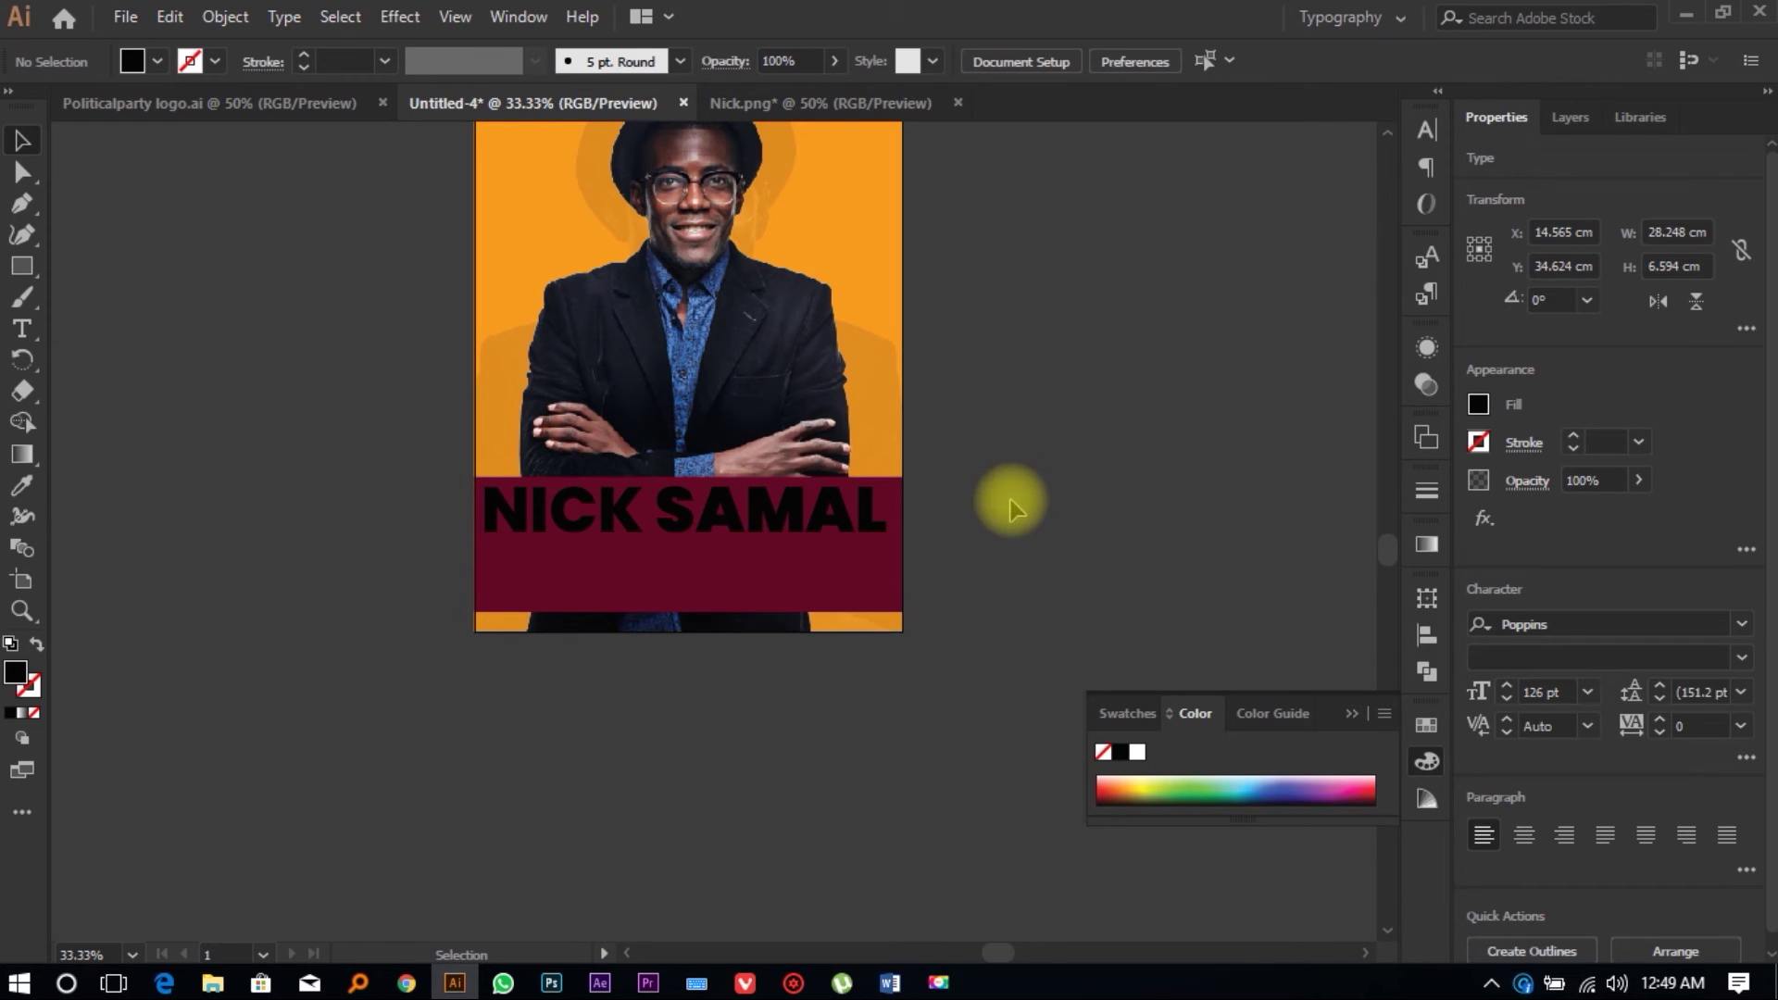
Step: Place an editable duplicate of the name text outside the artboard, beside the man's portrait
click(805, 530)
drag(820, 534, 328, 387)
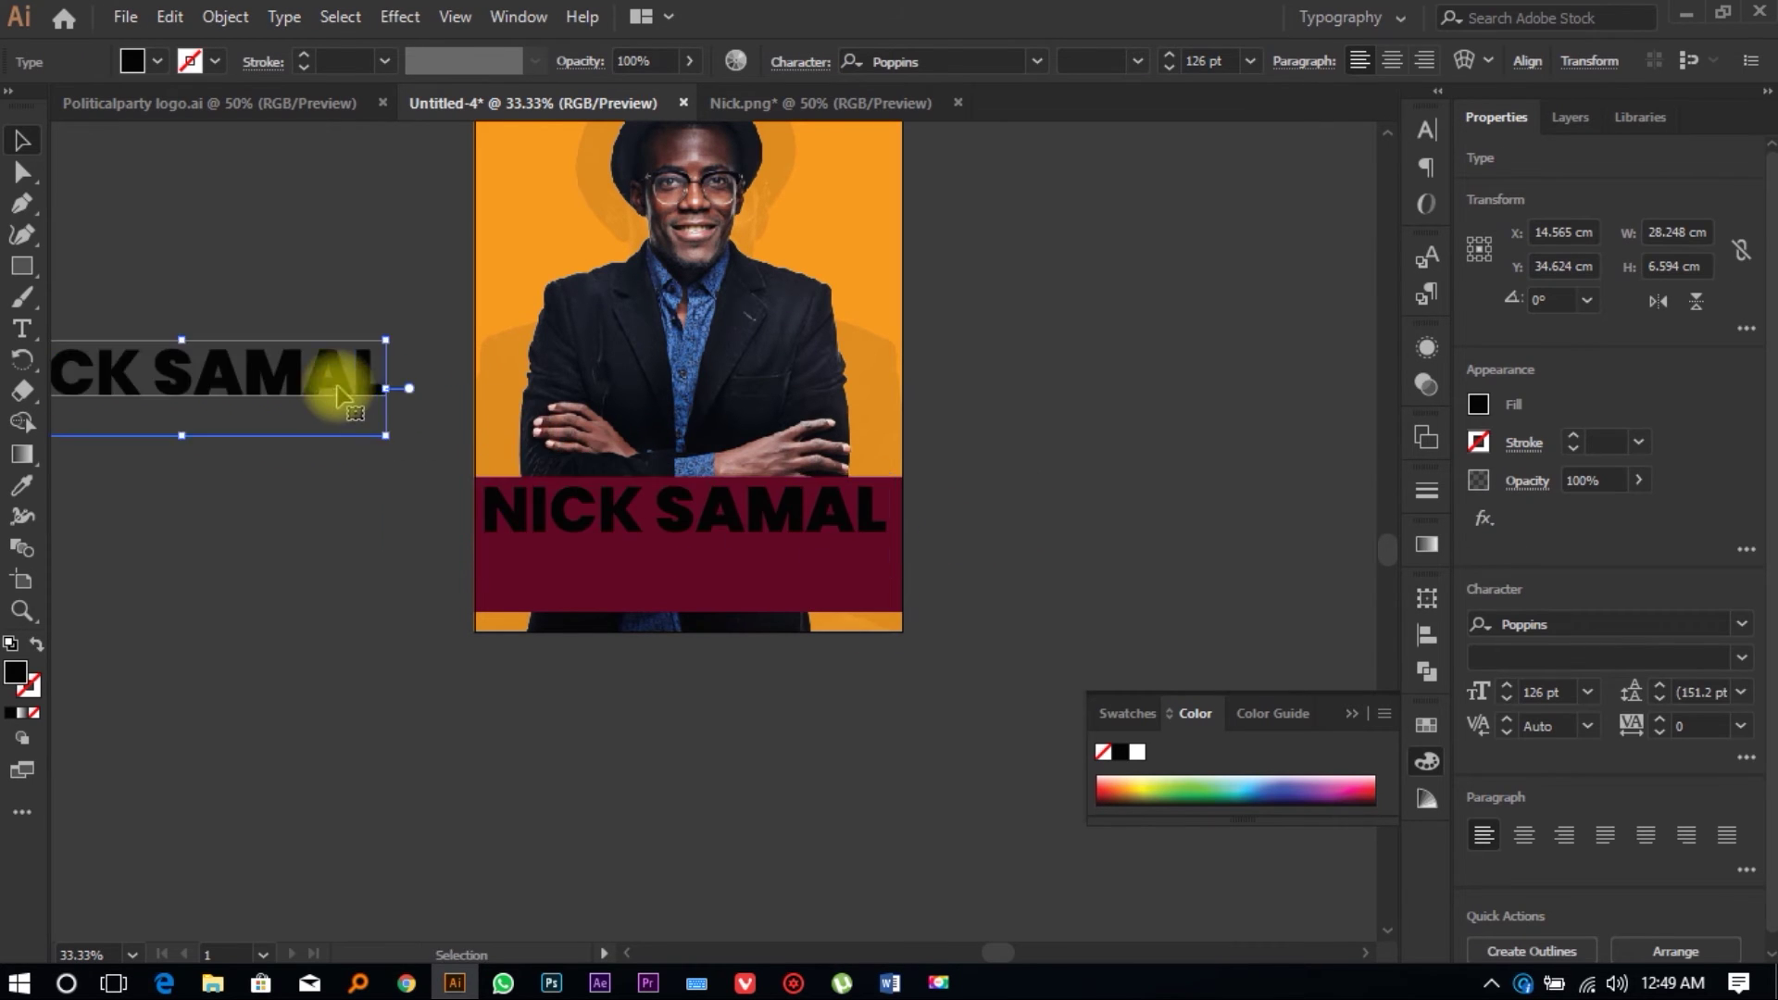
click(396, 531)
Step: Convert the name text on the maroon banner to outlines
scroll(768, 507, up, 2)
click(773, 509)
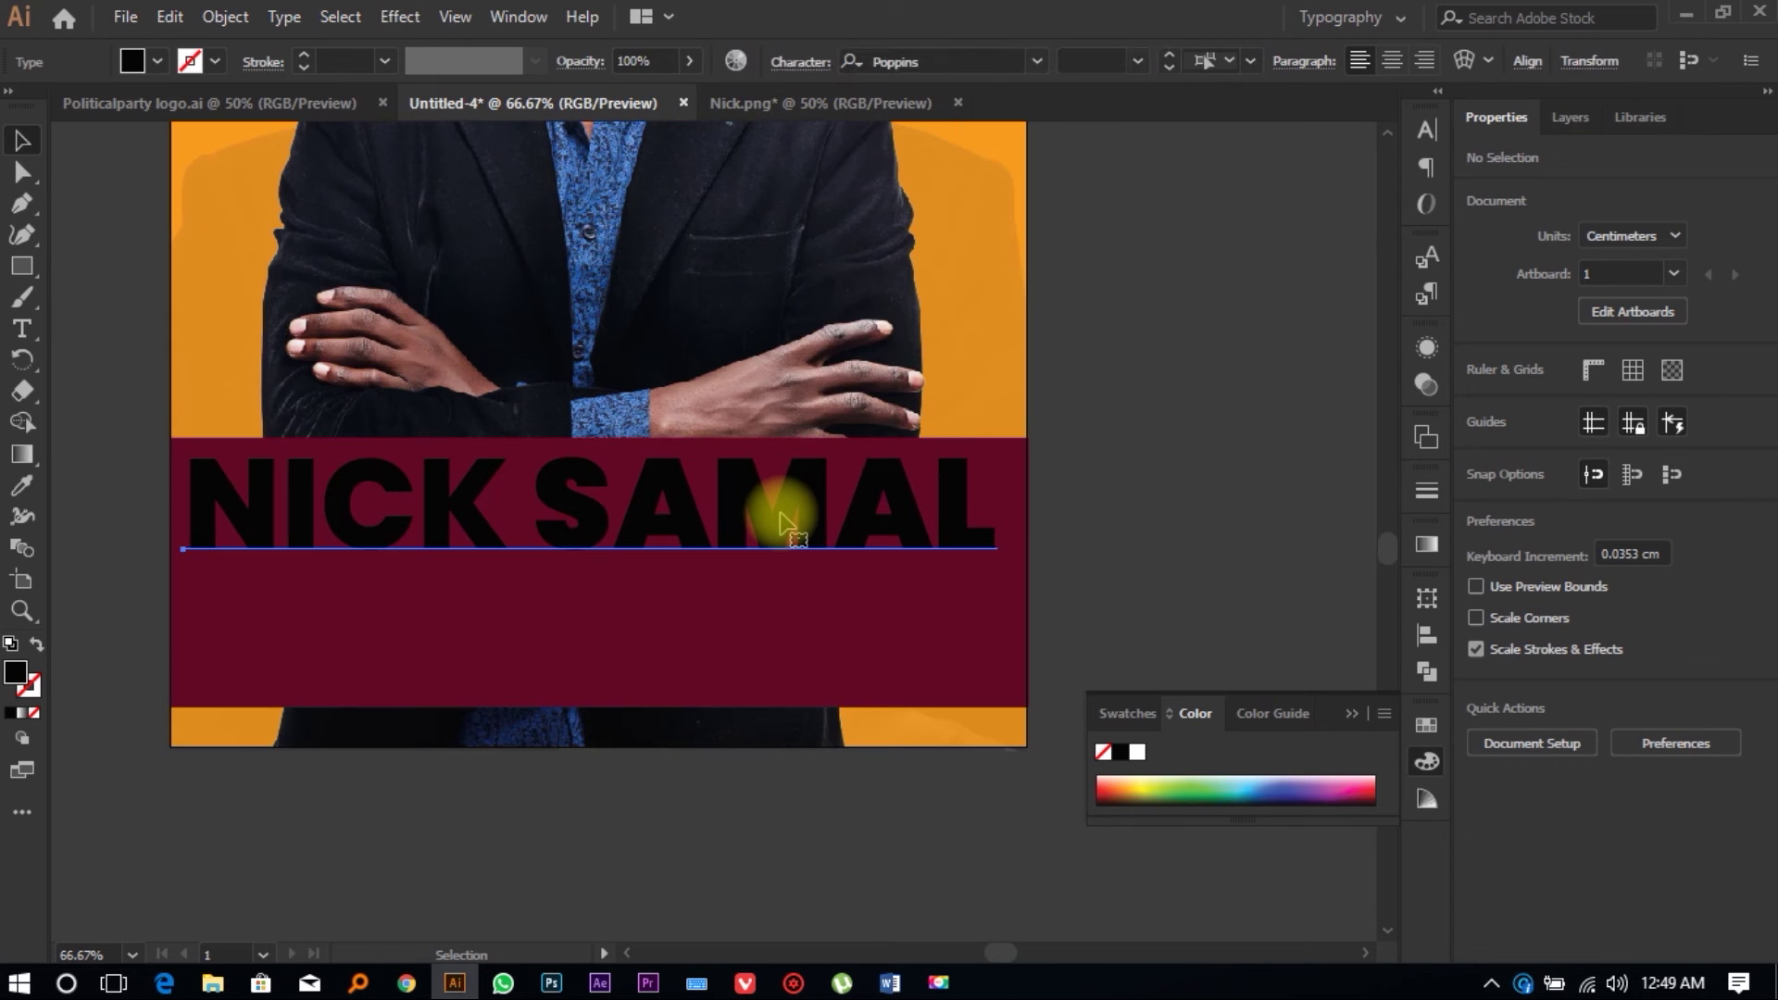
right_click(778, 509)
click(781, 509)
right_click(780, 515)
click(879, 188)
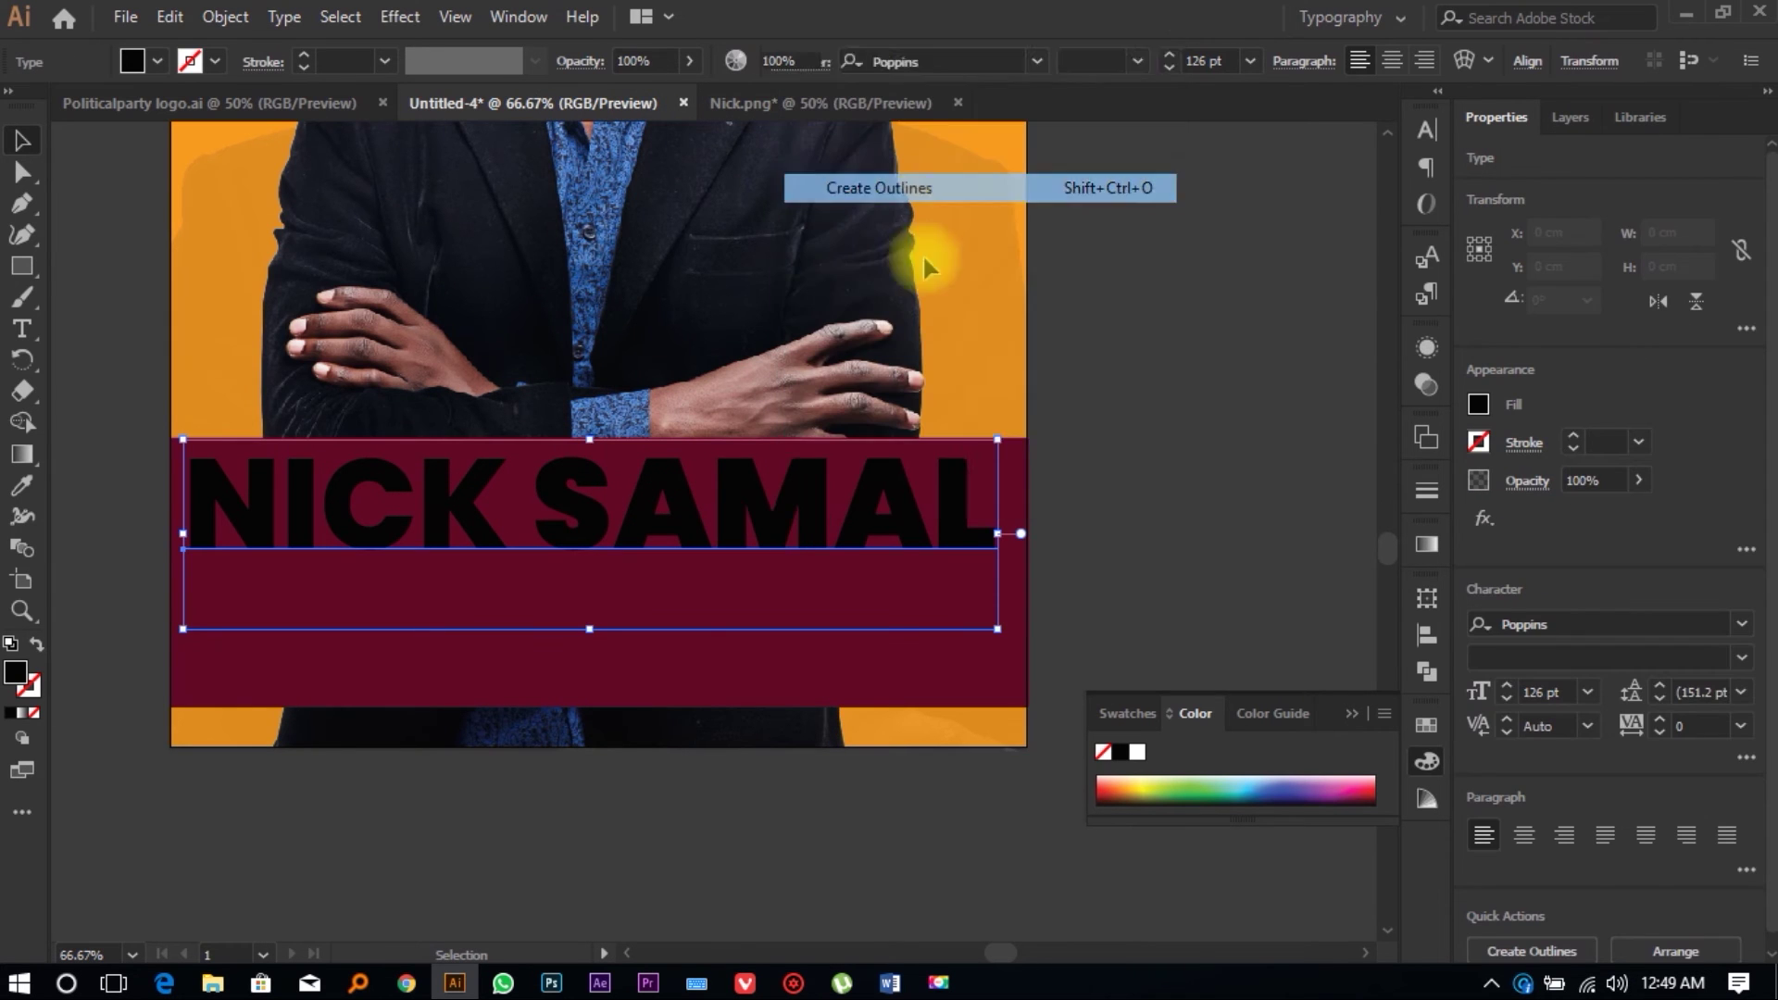
Step: Scale the outlined name down to about 23.9 by 2.8 cm in the upper part of the banner
drag(998, 552, 907, 526)
key(ctrl+z)
scroll(913, 521, up, 1)
scroll(906, 518, down, 1)
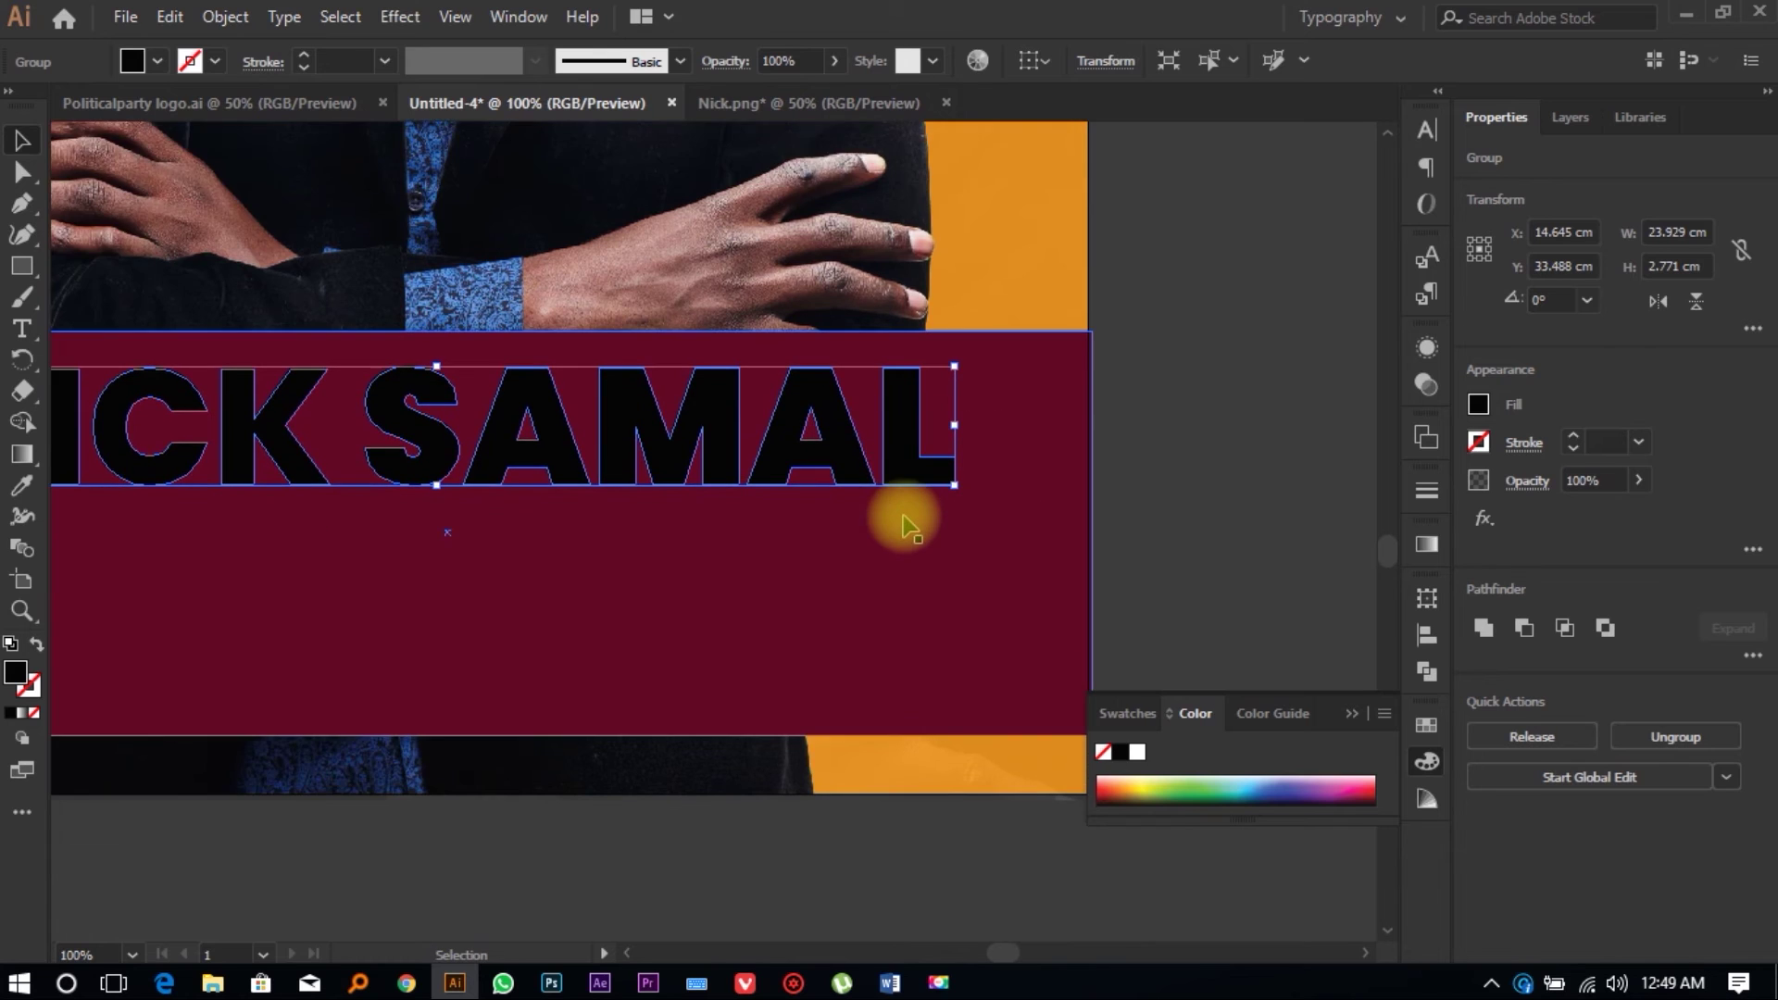
scroll(907, 526, down, 1)
scroll(903, 521, up, 1)
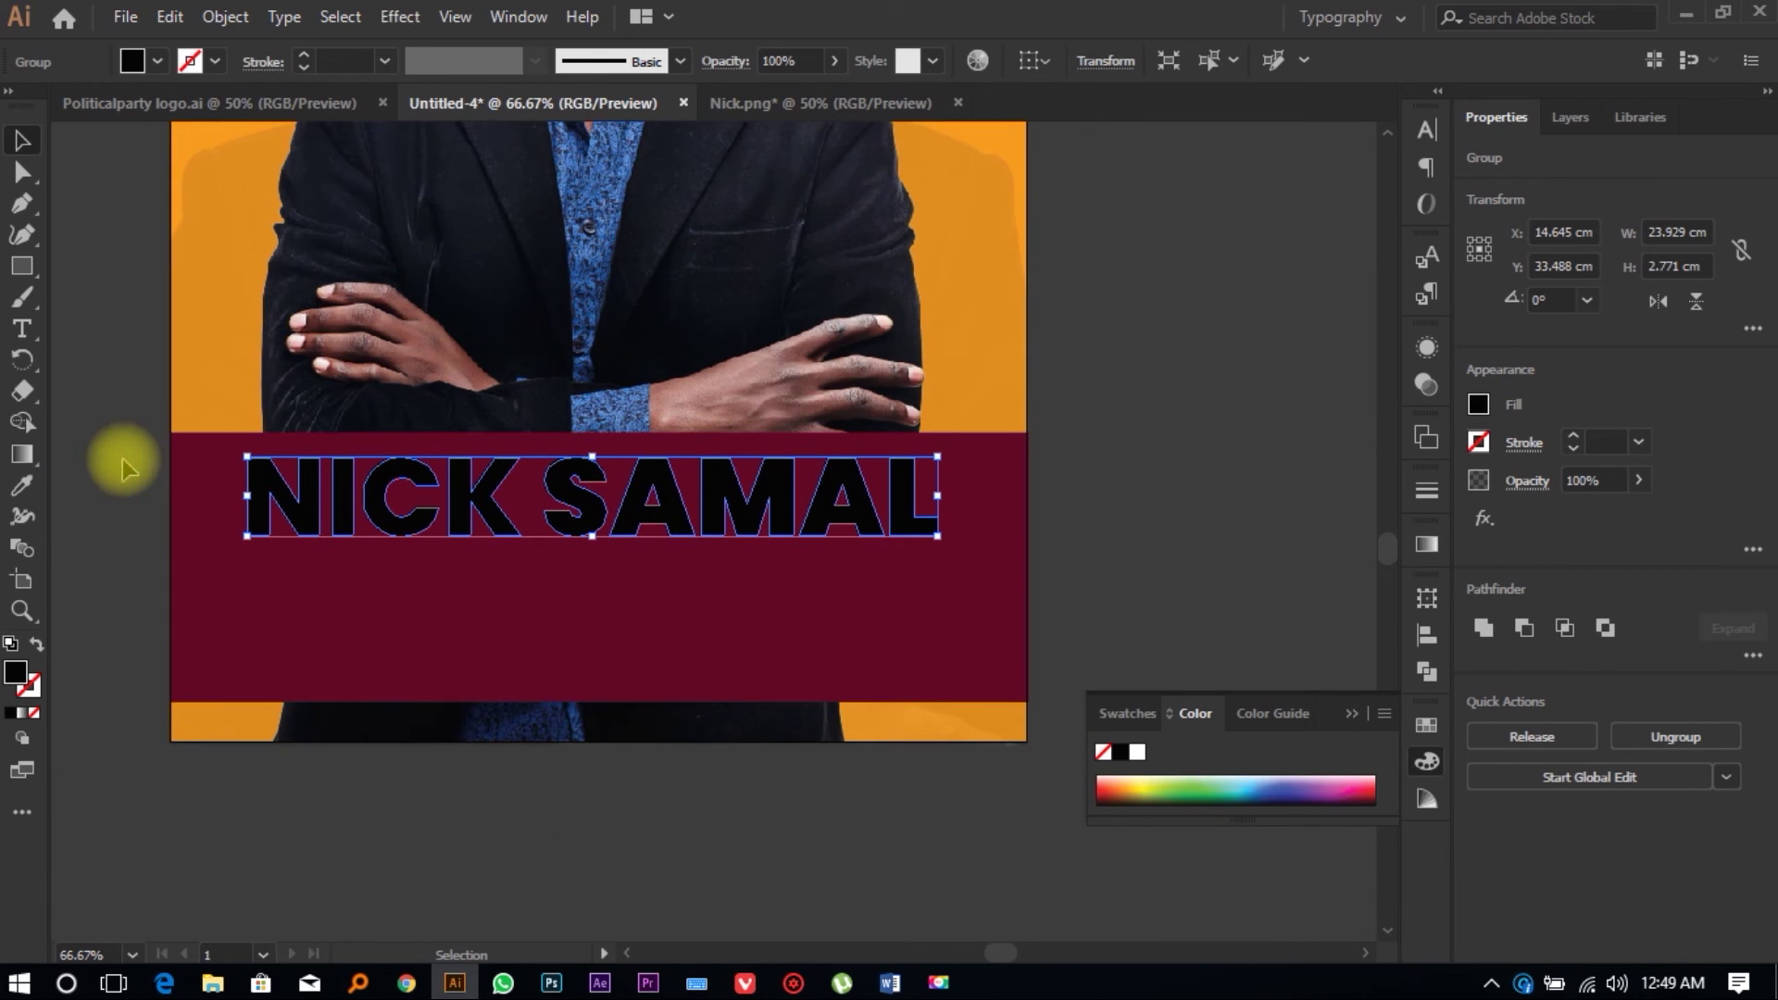
Step: Recolour the outlined name with the orange sampled from the square outside the artboard
click(22, 486)
click(187, 719)
scroll(357, 516, down, 2)
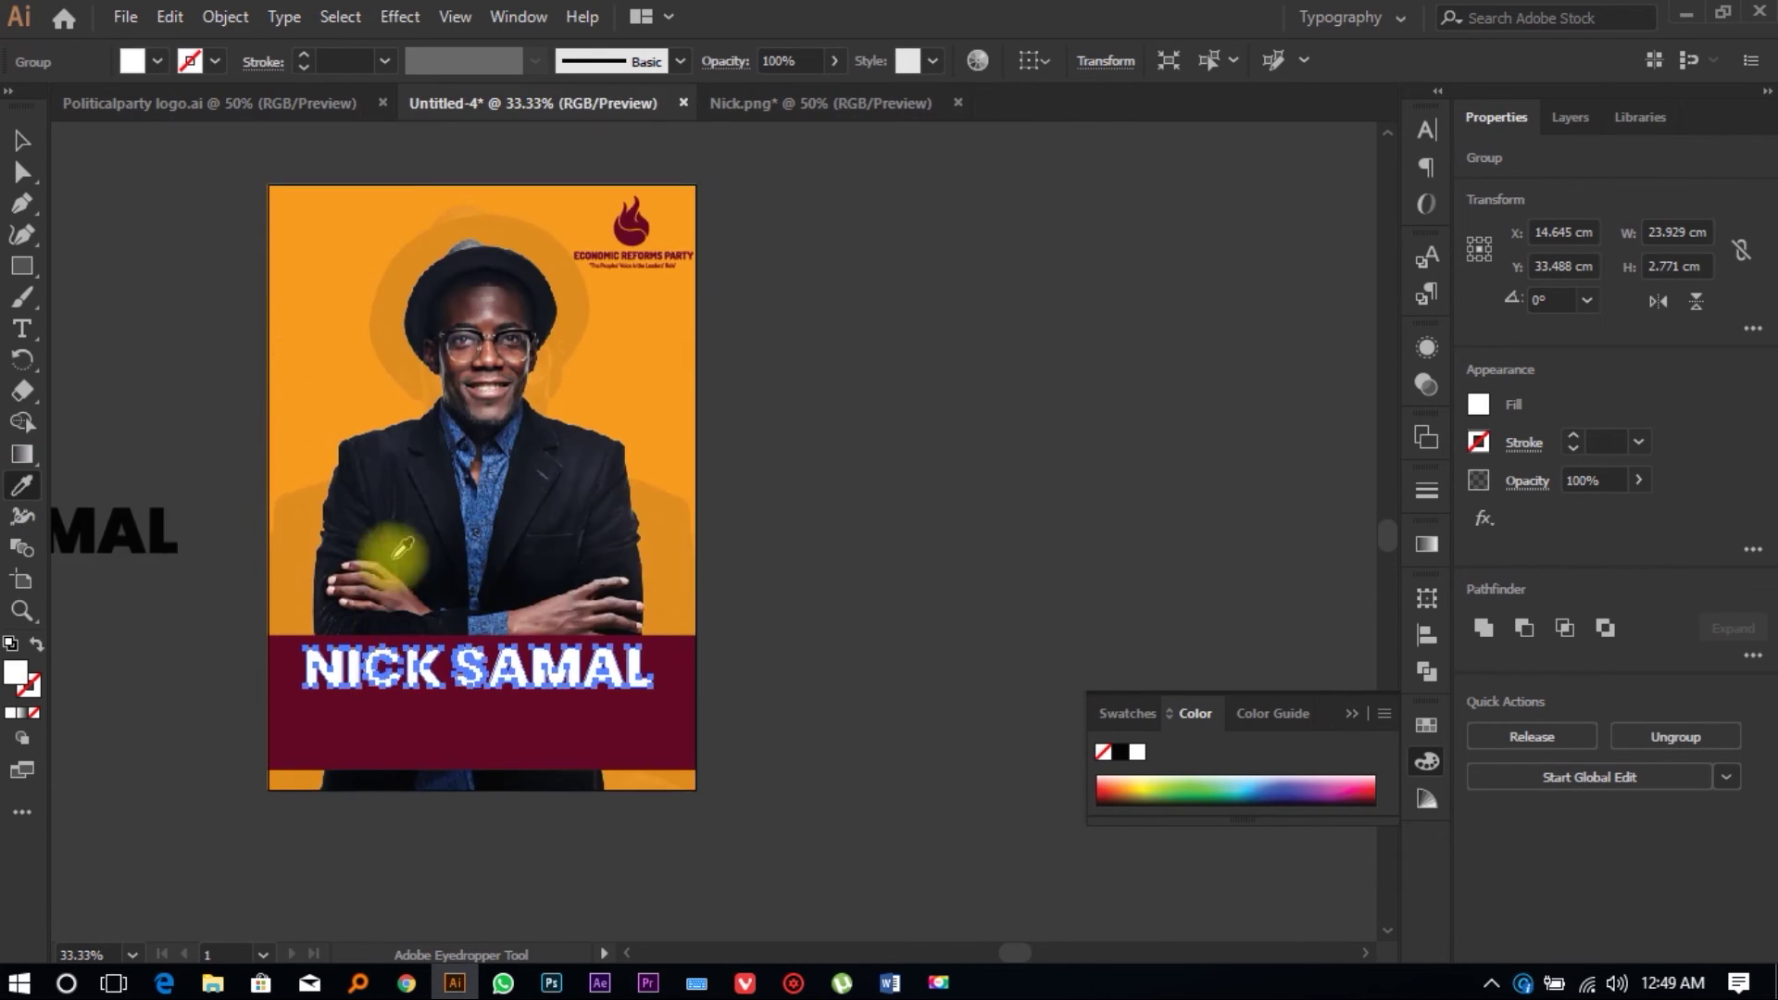
scroll(130, 602, down, 1)
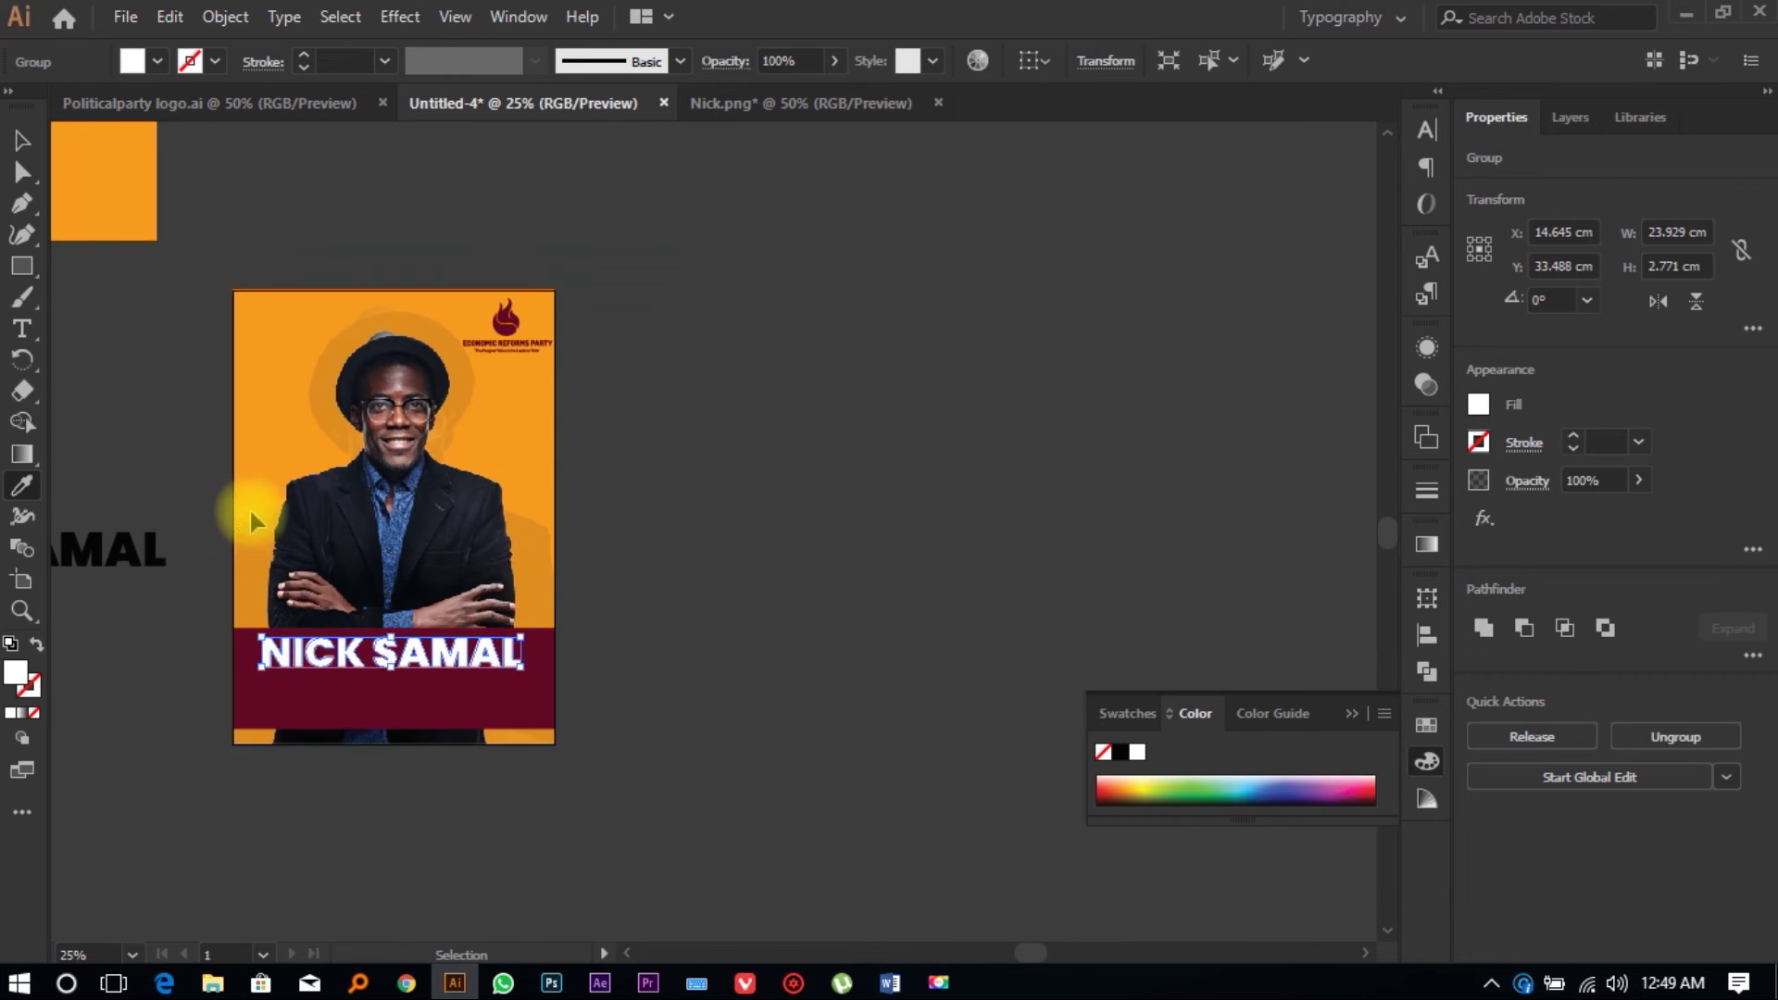
scroll(232, 370, left, 2)
click(219, 186)
key(v)
click(932, 552)
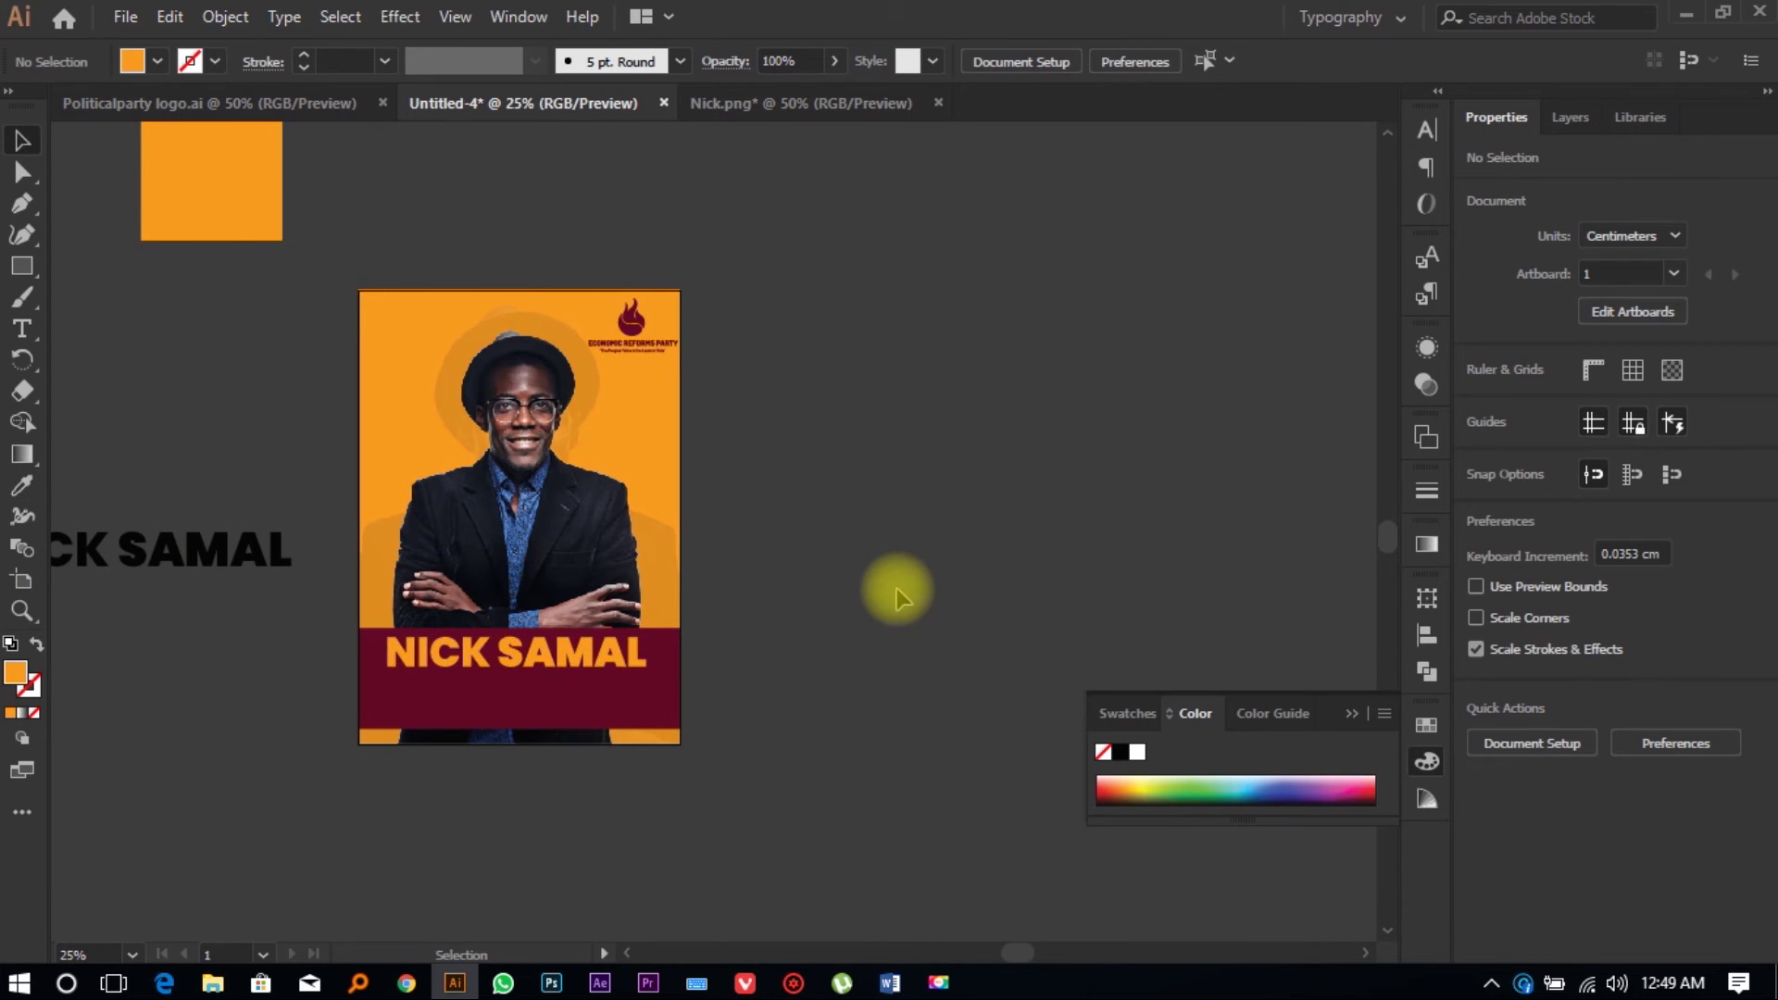
Step: Switch to the Word brief and copy the position text "MEMBER OF THE HOUSE OF REPRESENTATIVES"
scroll(741, 591, up, 2)
scroll(683, 575, down, 1)
scroll(741, 630, right, 1)
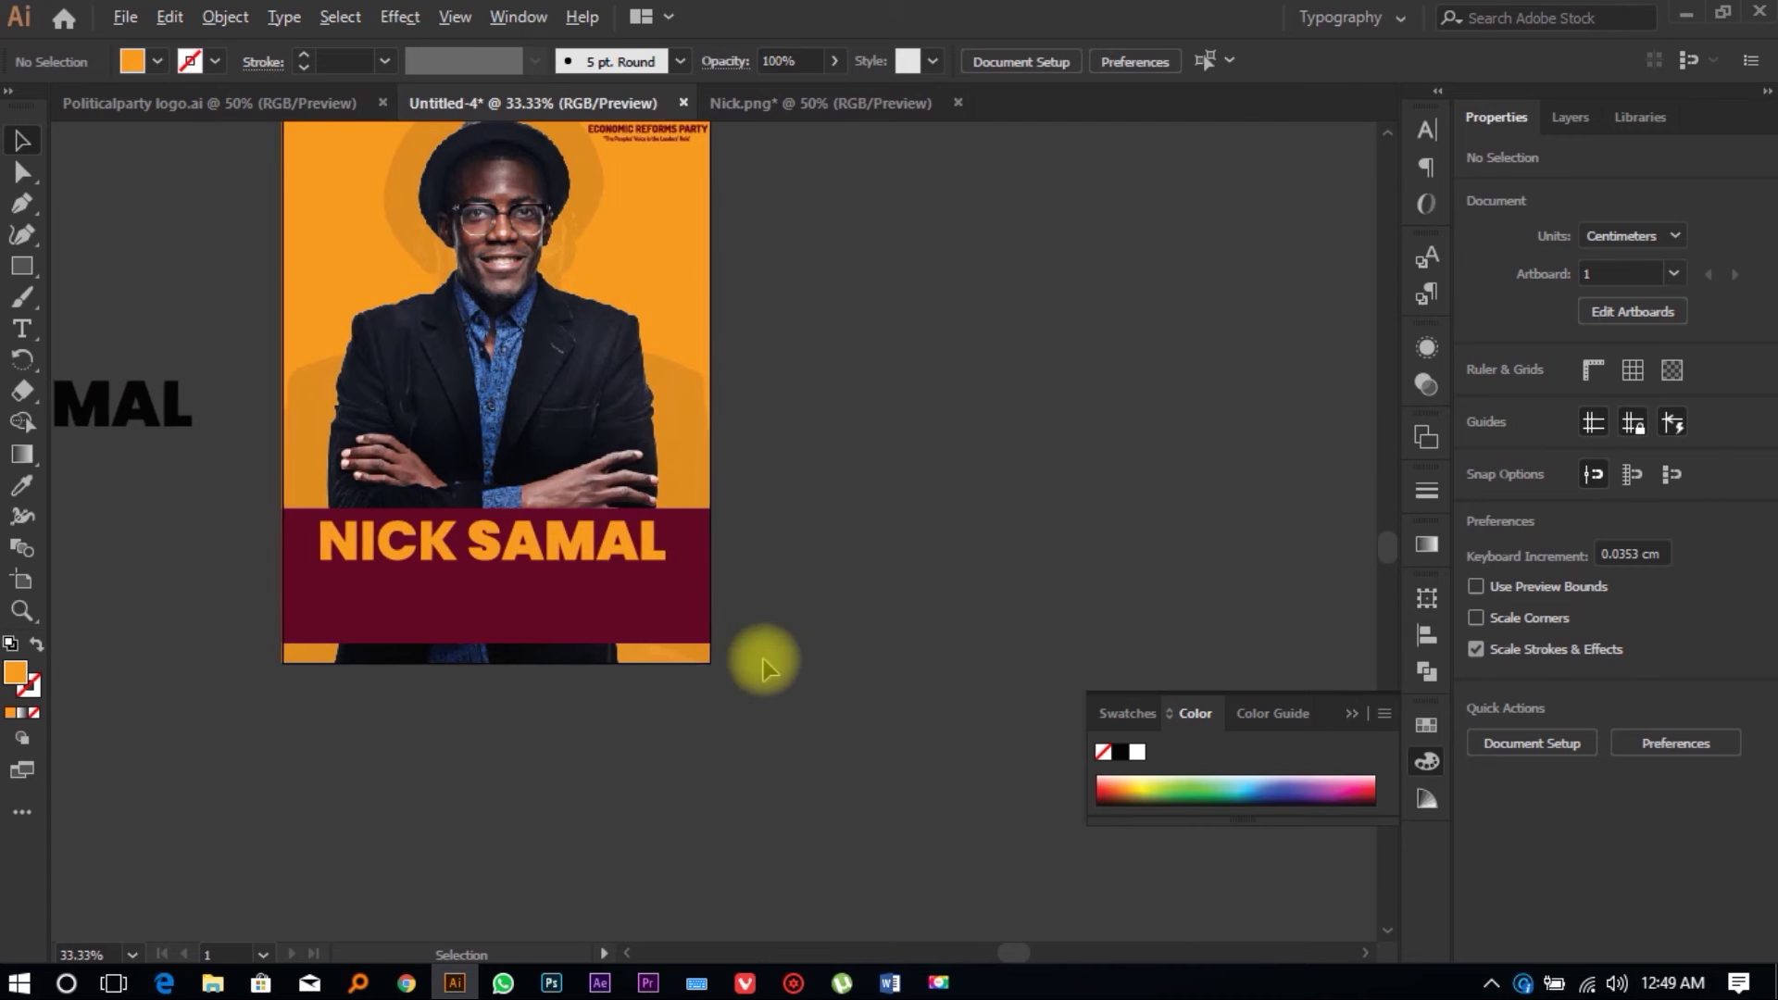
scroll(765, 663, down, 1)
click(896, 983)
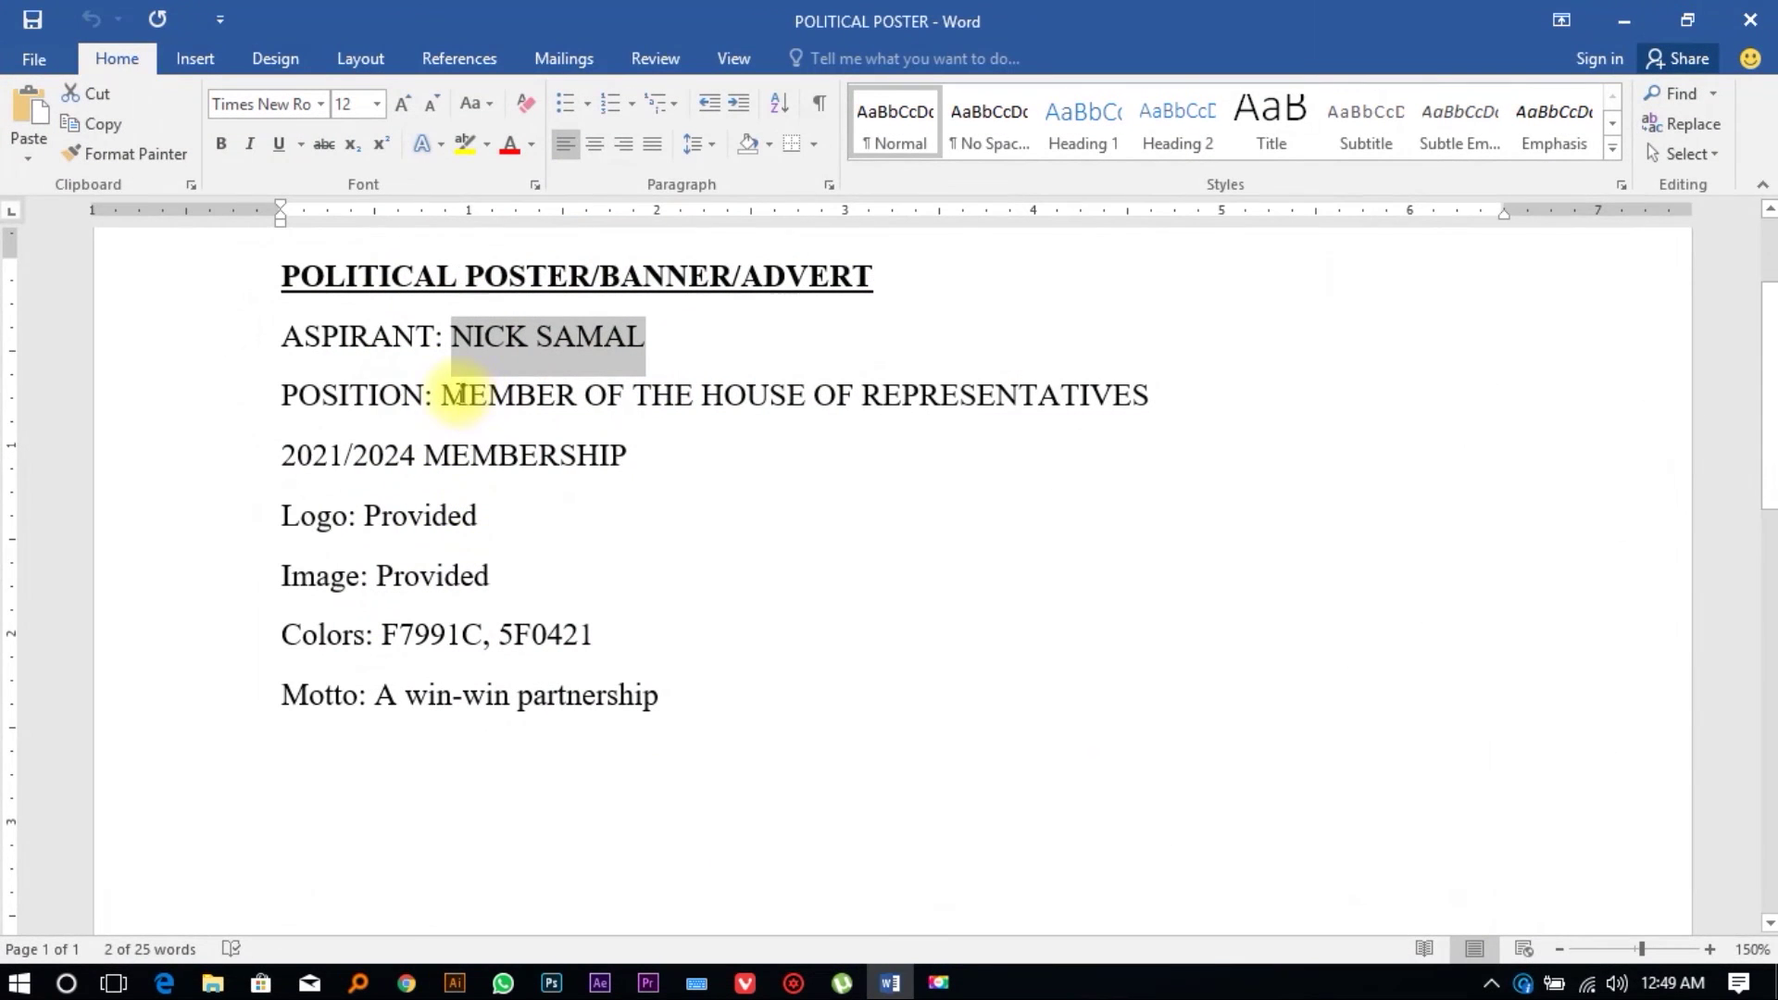
drag(446, 395, 1345, 389)
key(ctrl+c)
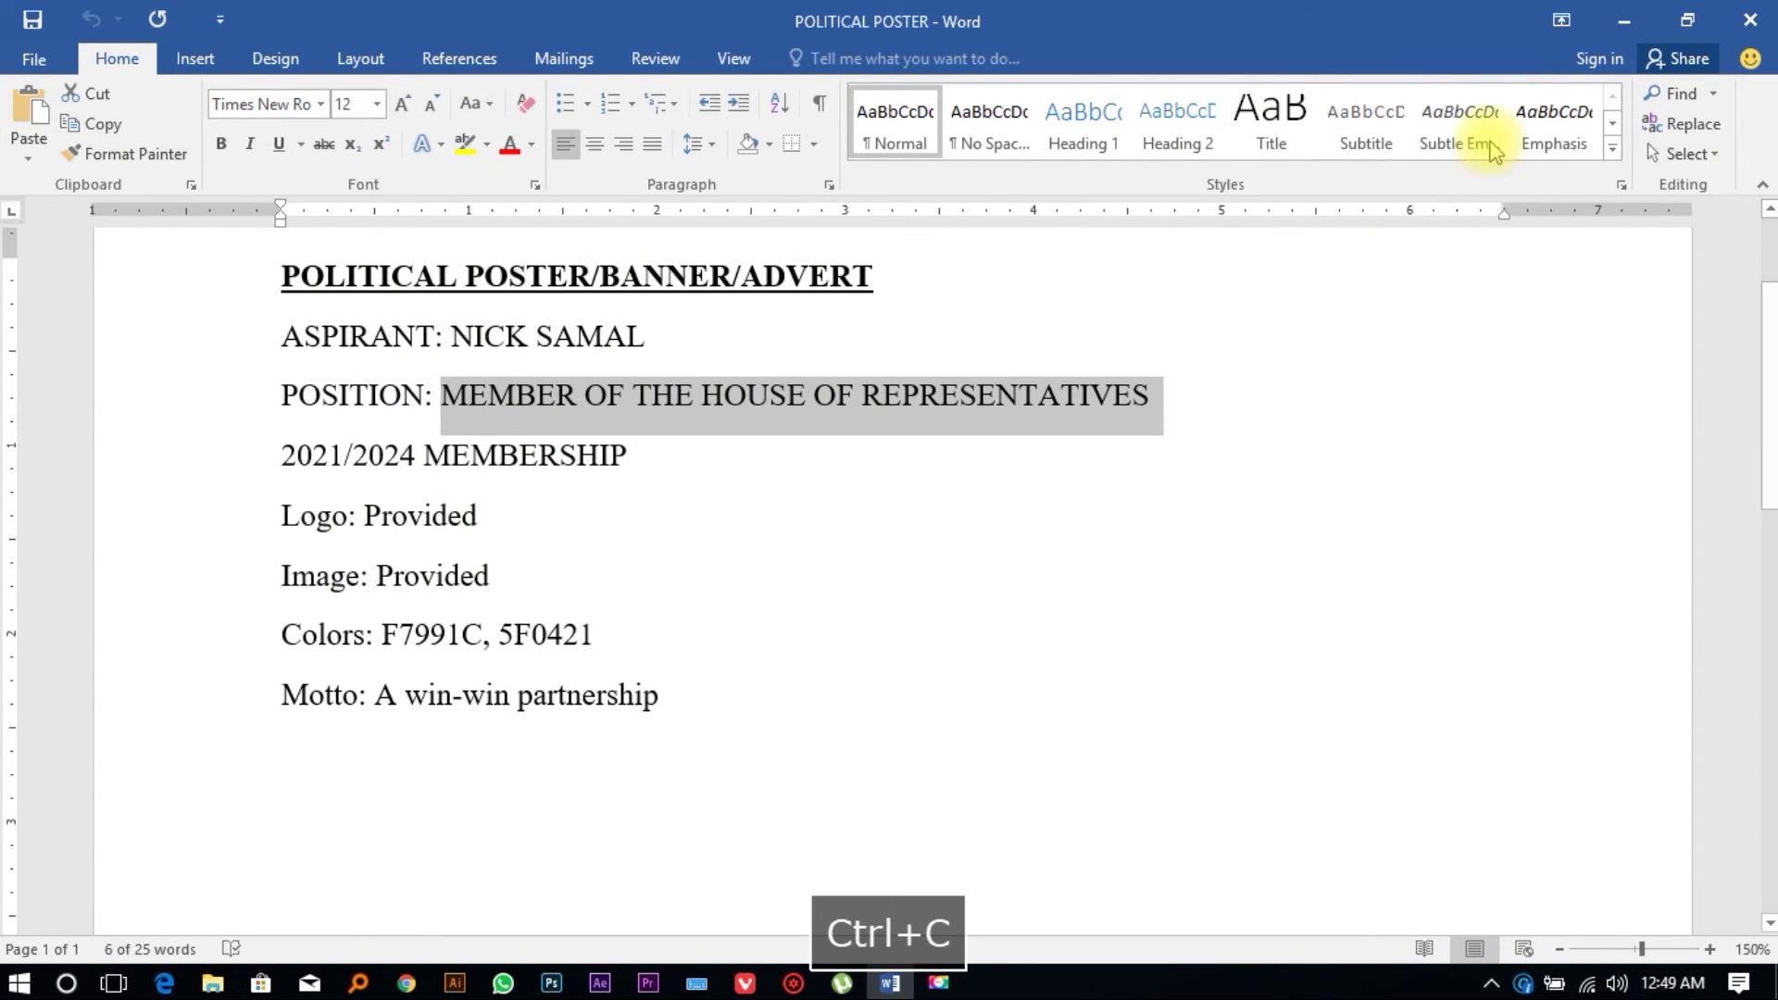
Step: Switch to Illustrator and paste the copied text "MEMBER OF THE HOUSE OF REPRESENTATIVES" as a new text object near the banner
click(1628, 22)
scroll(559, 637, up, 2)
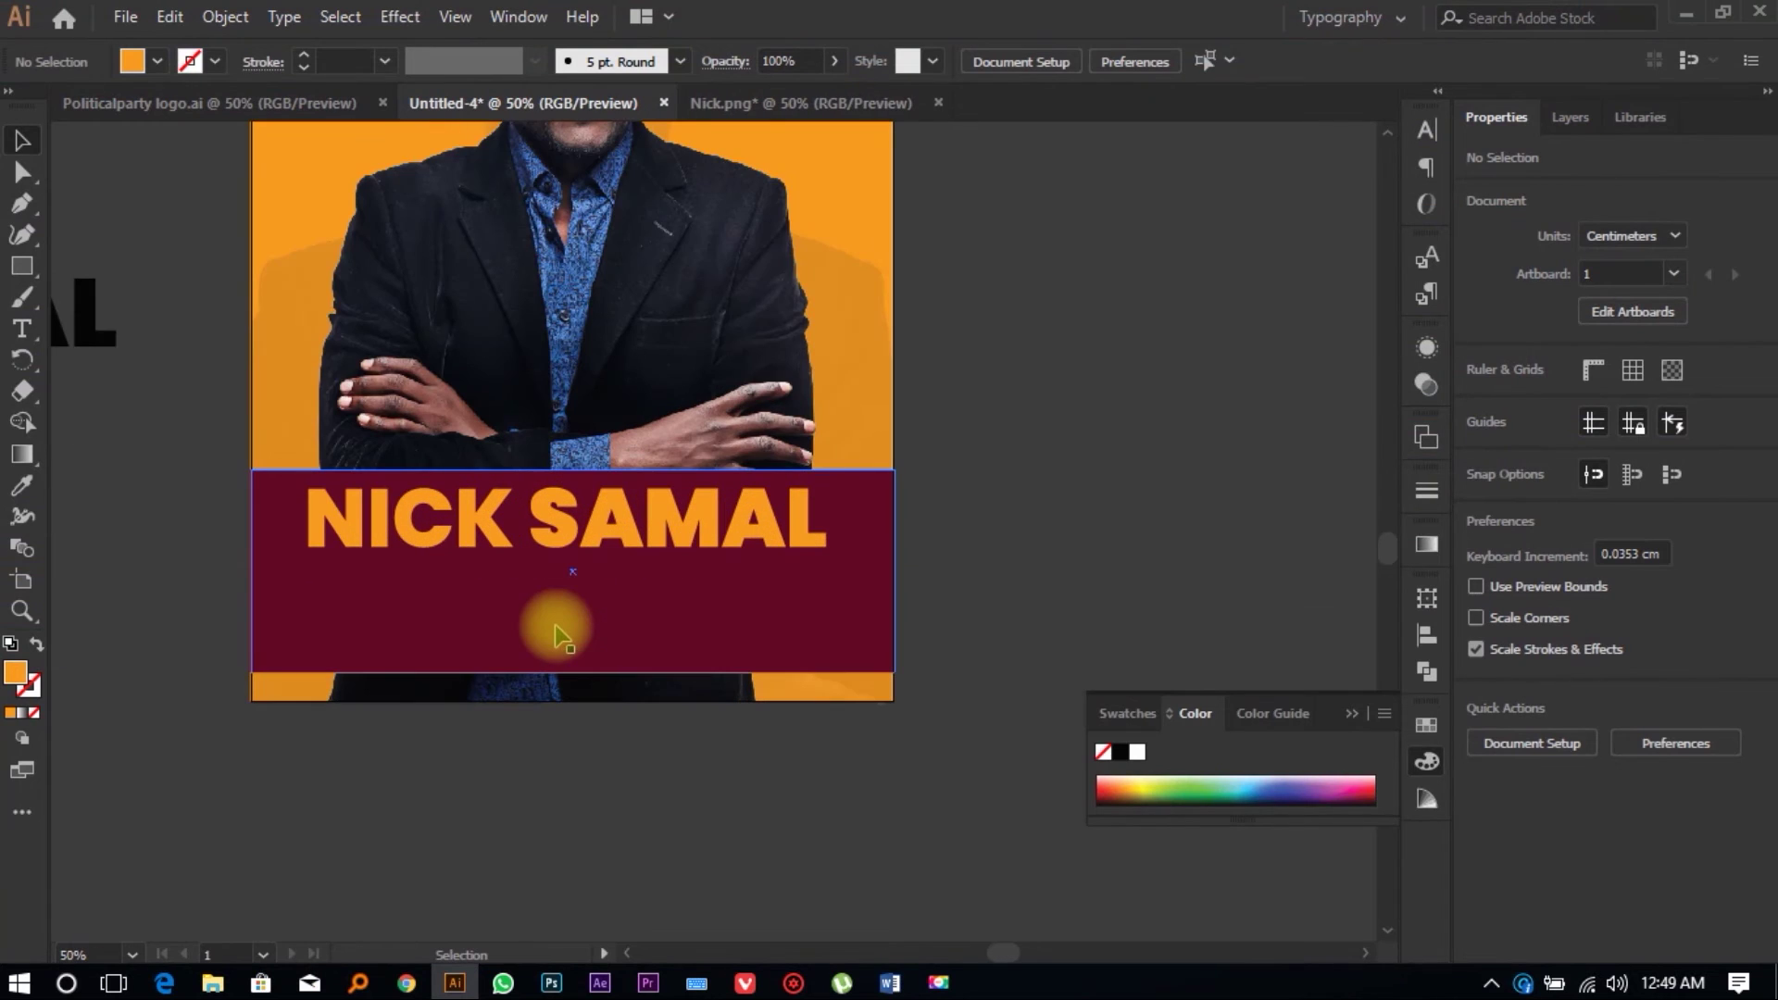
click(23, 330)
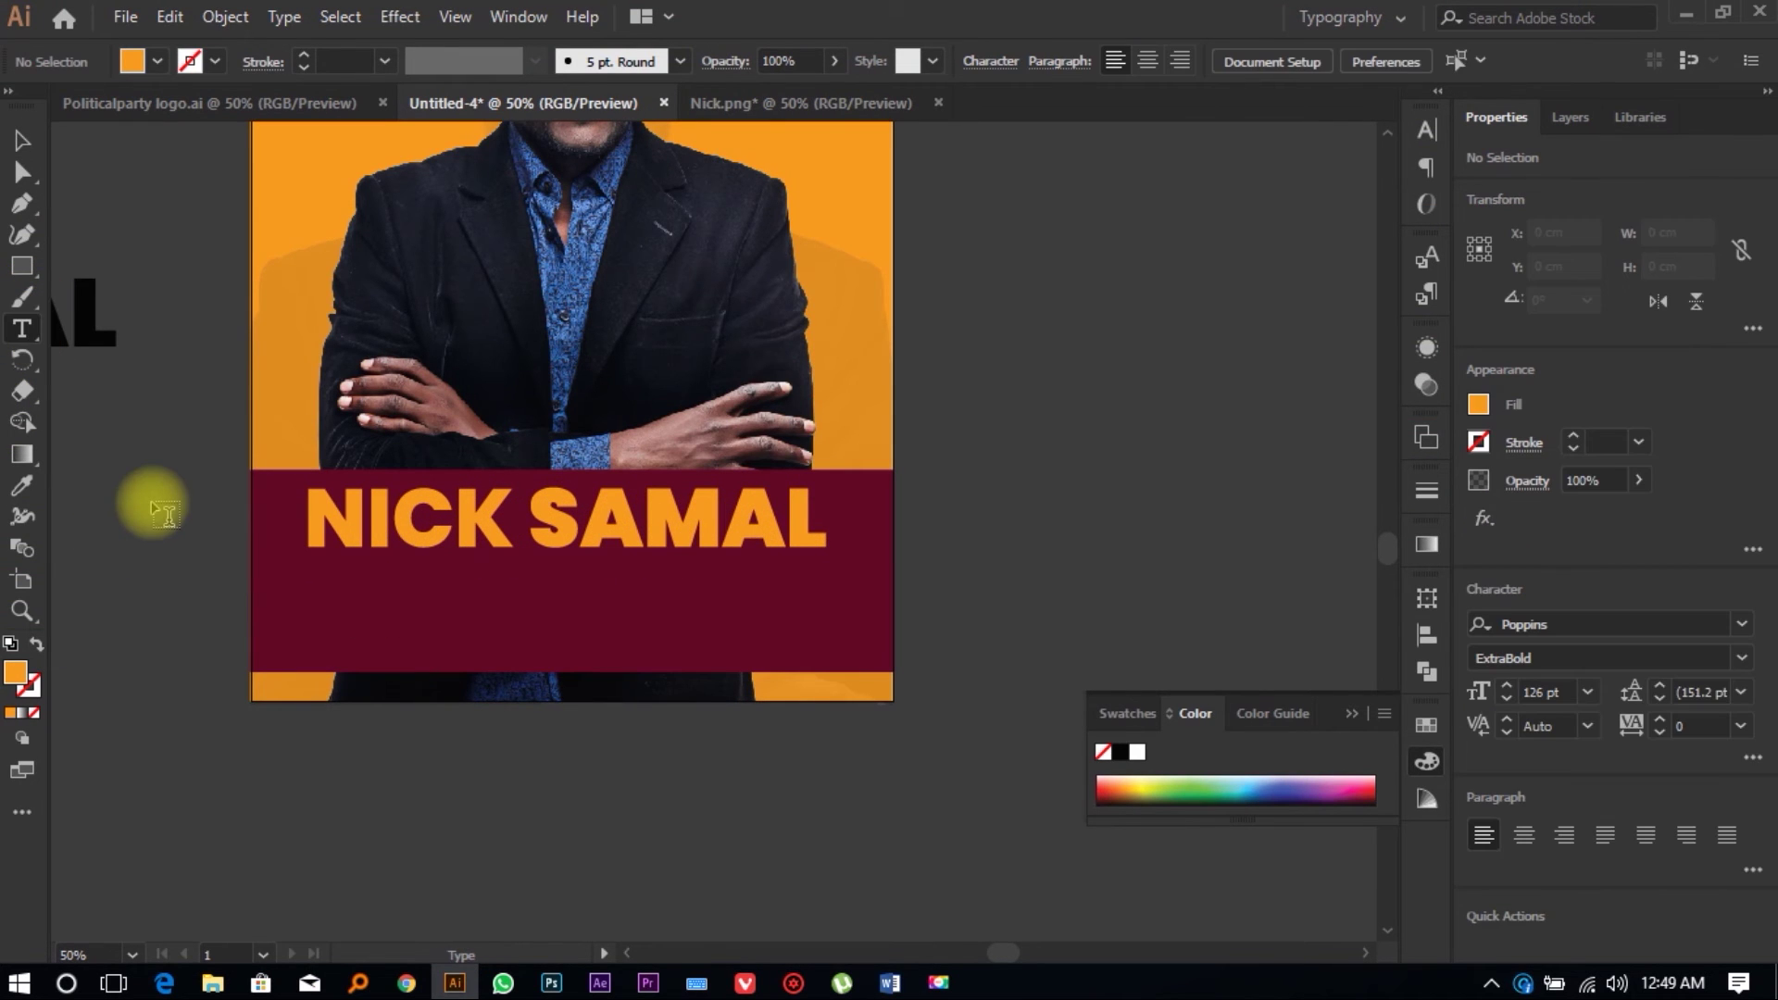
click(153, 500)
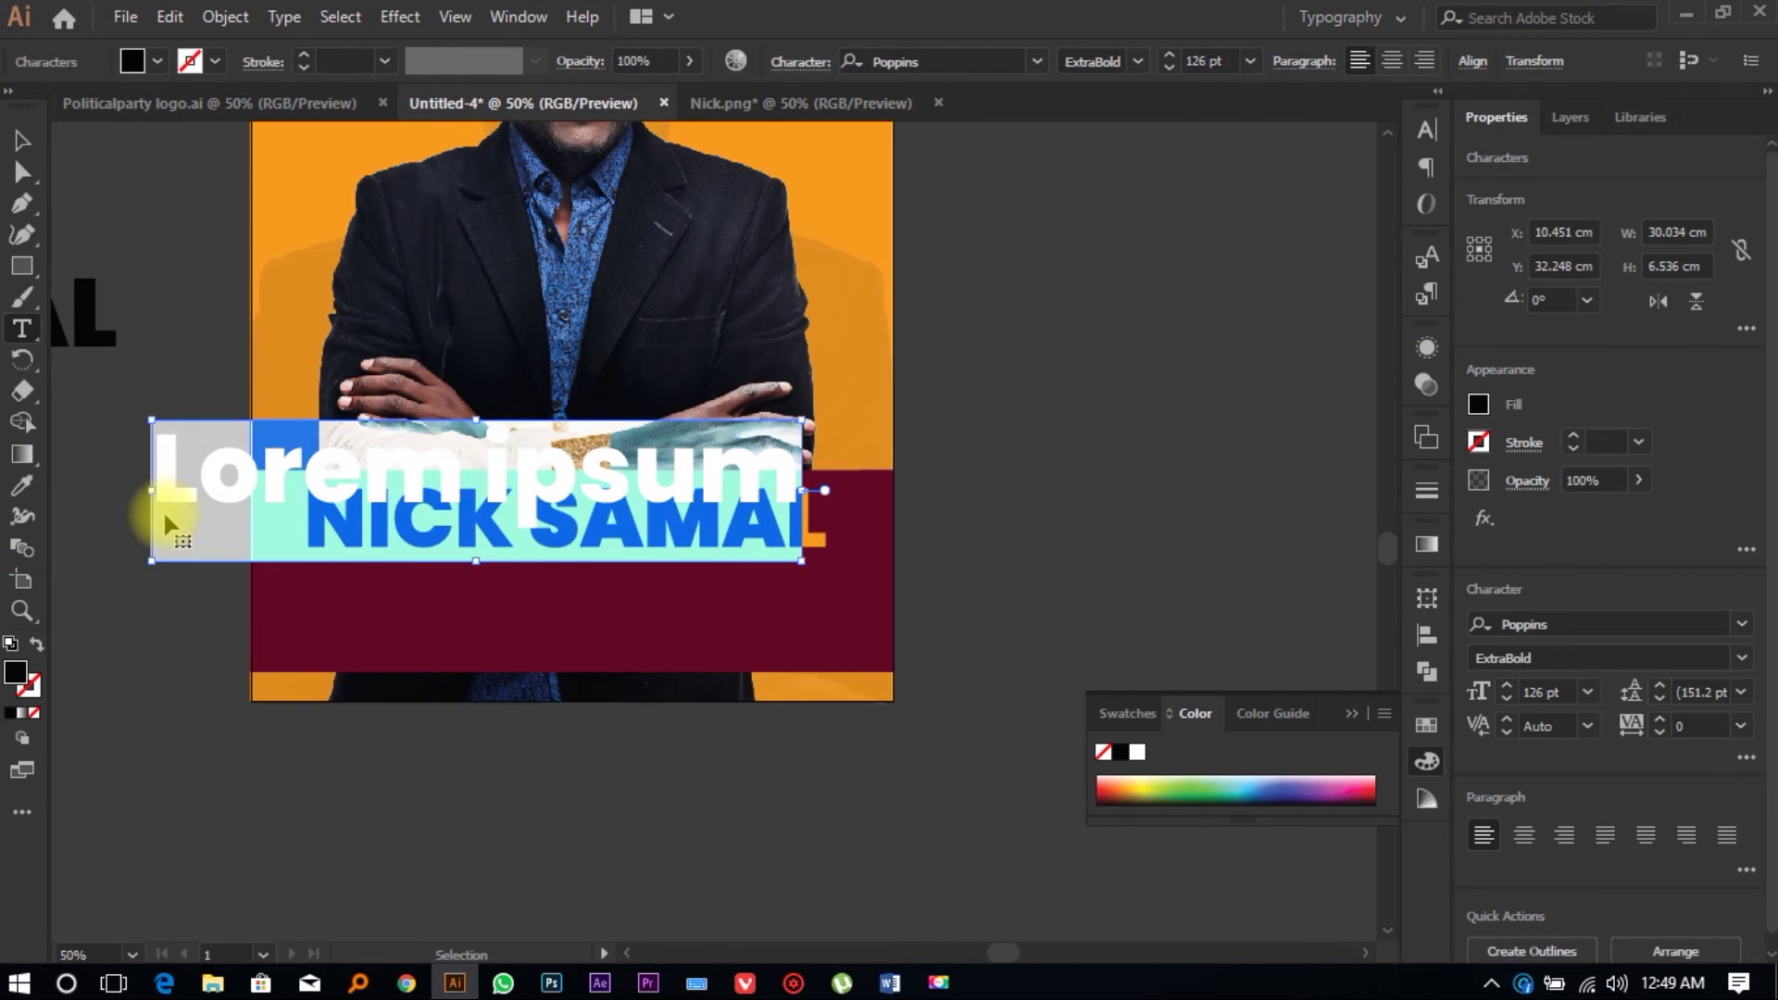
key(ctrl+v)
click(22, 140)
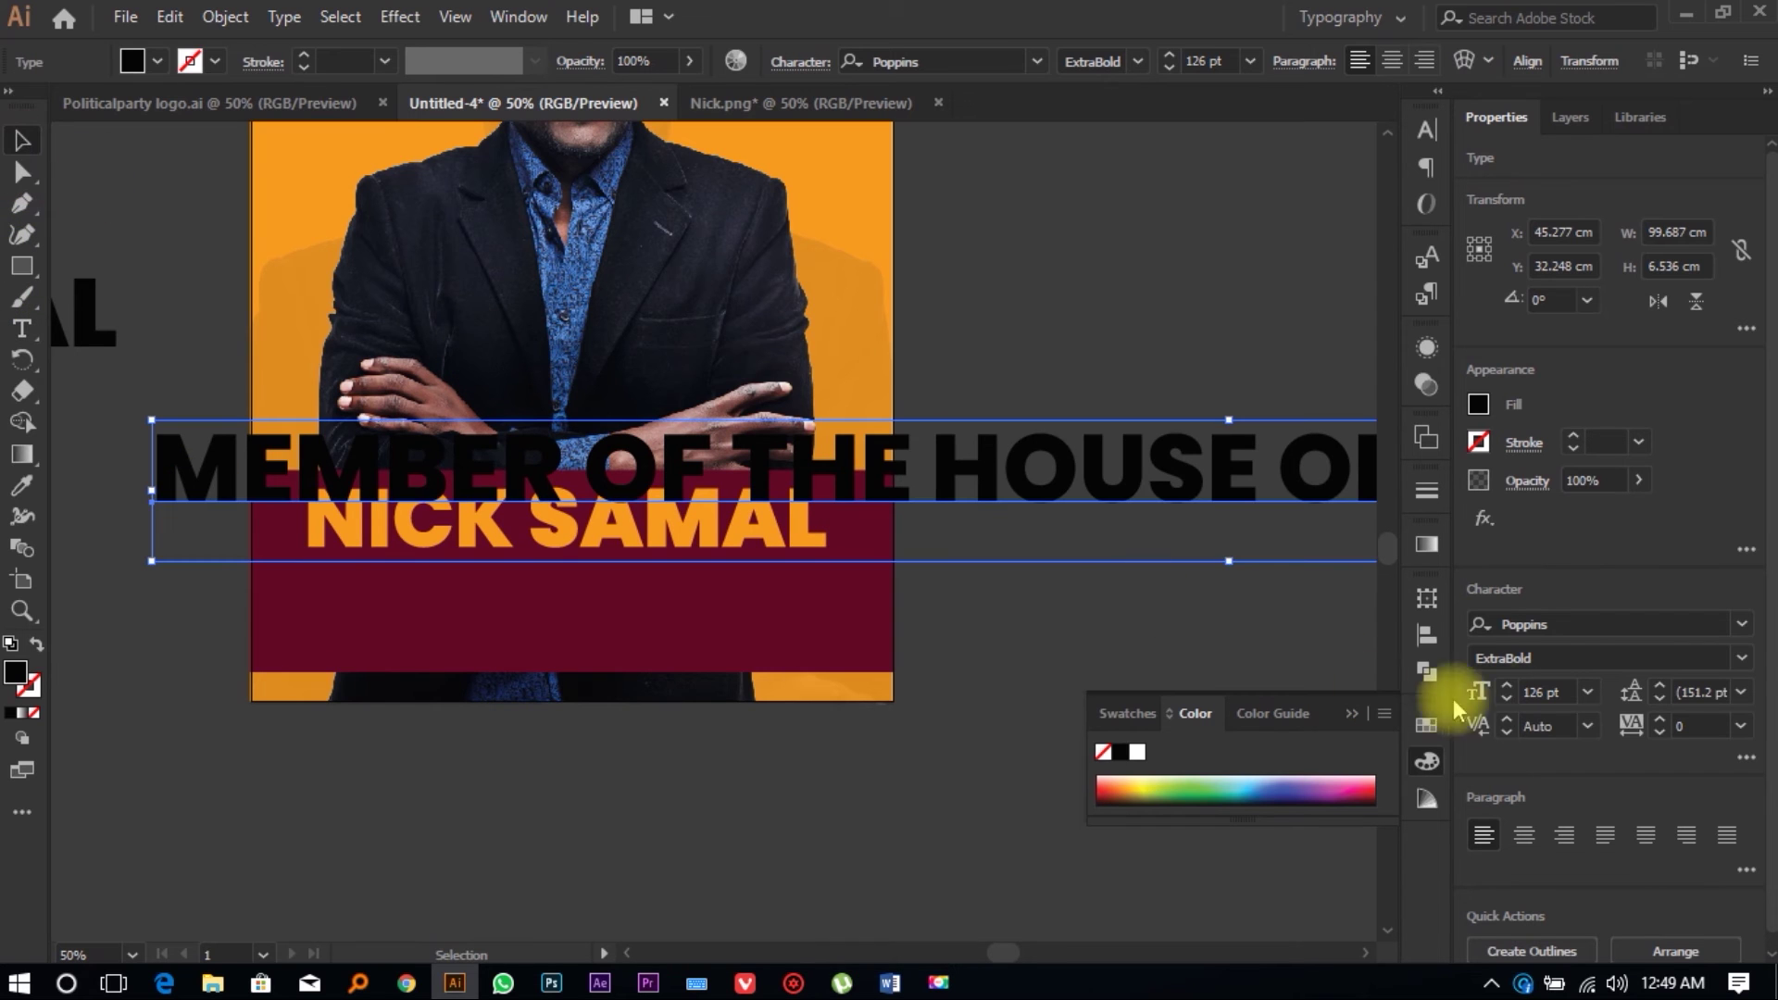
Step: Shrink the position text to about 33.48 pt and place it directly below the aspirant's name on the maroon banner
click(1505, 701)
click(1505, 702)
click(1505, 702)
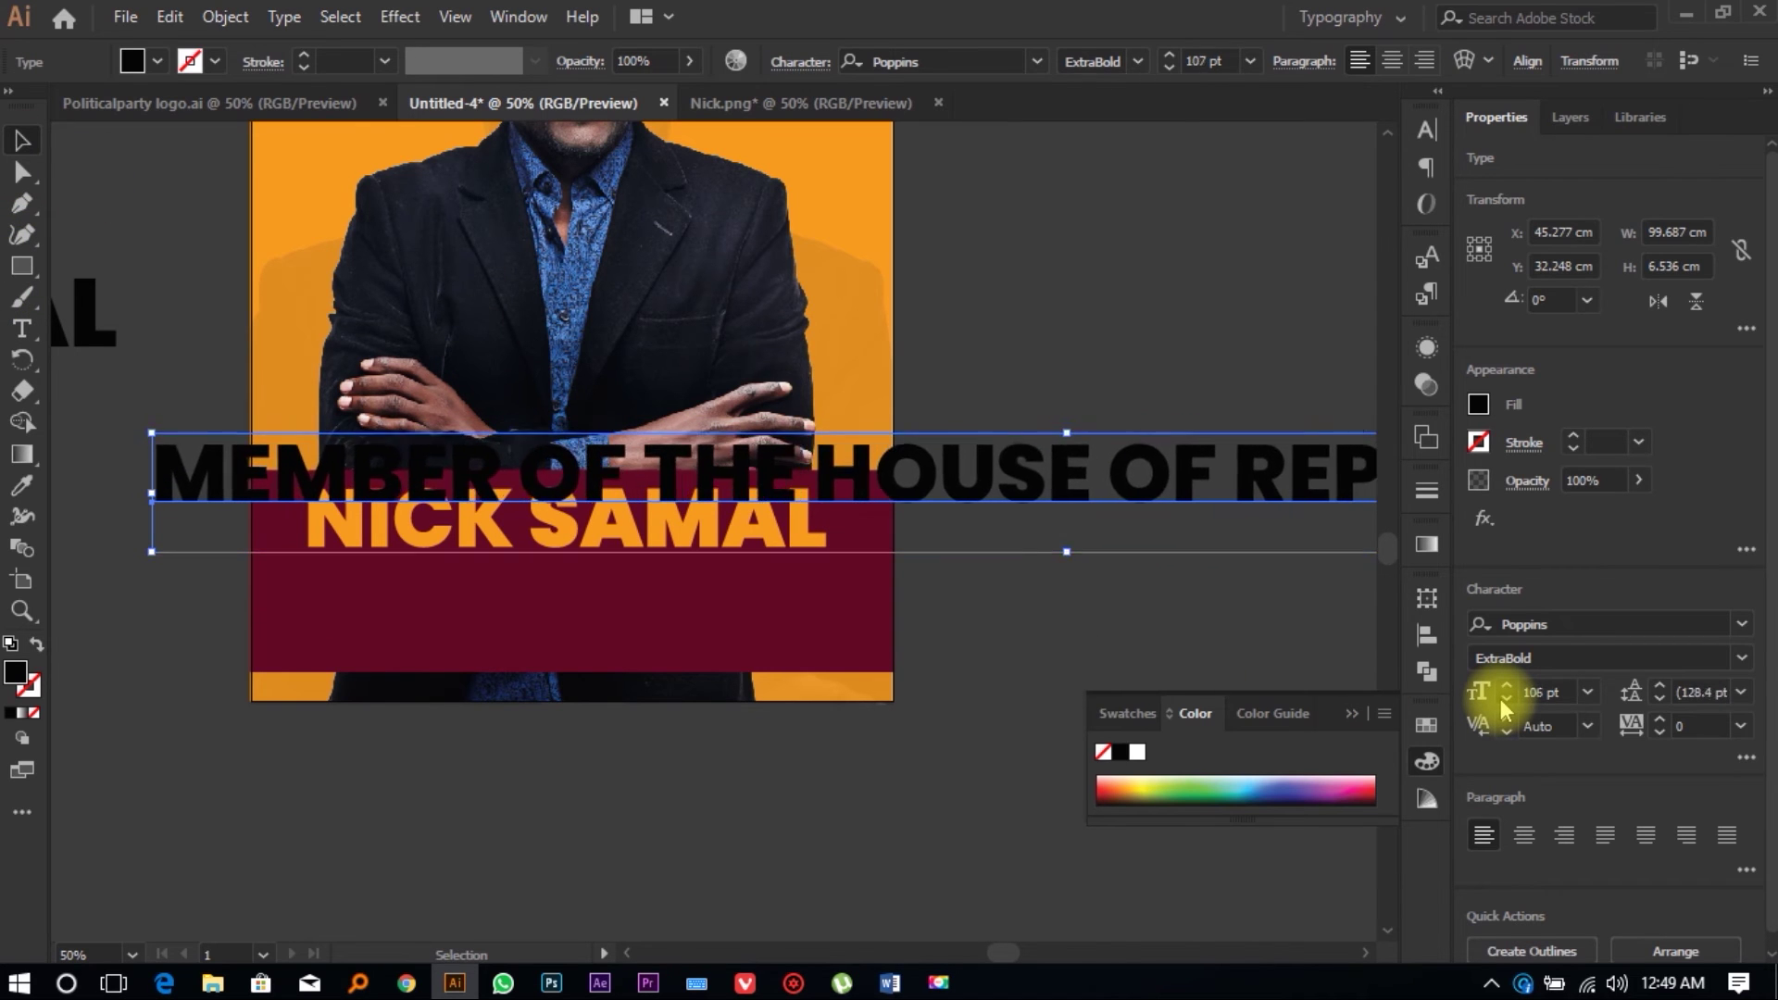
click(1505, 702)
click(1505, 702)
click(1506, 702)
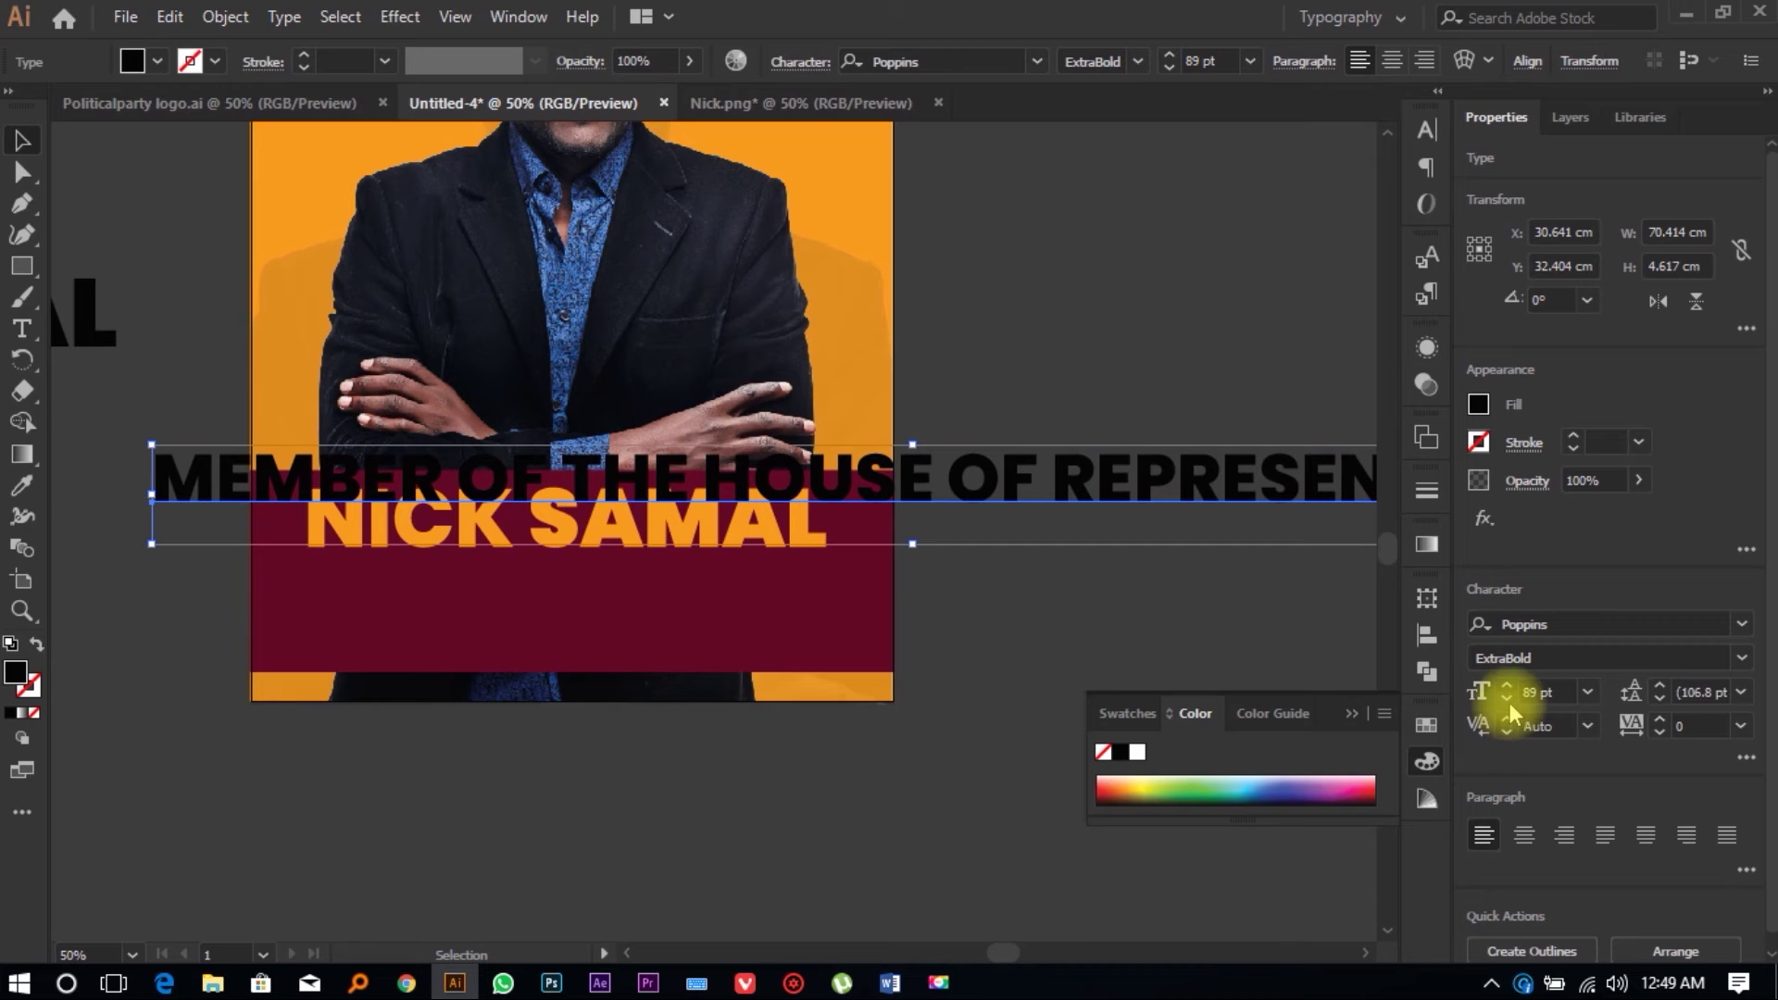
click(1507, 701)
click(1508, 702)
click(1507, 702)
click(1508, 702)
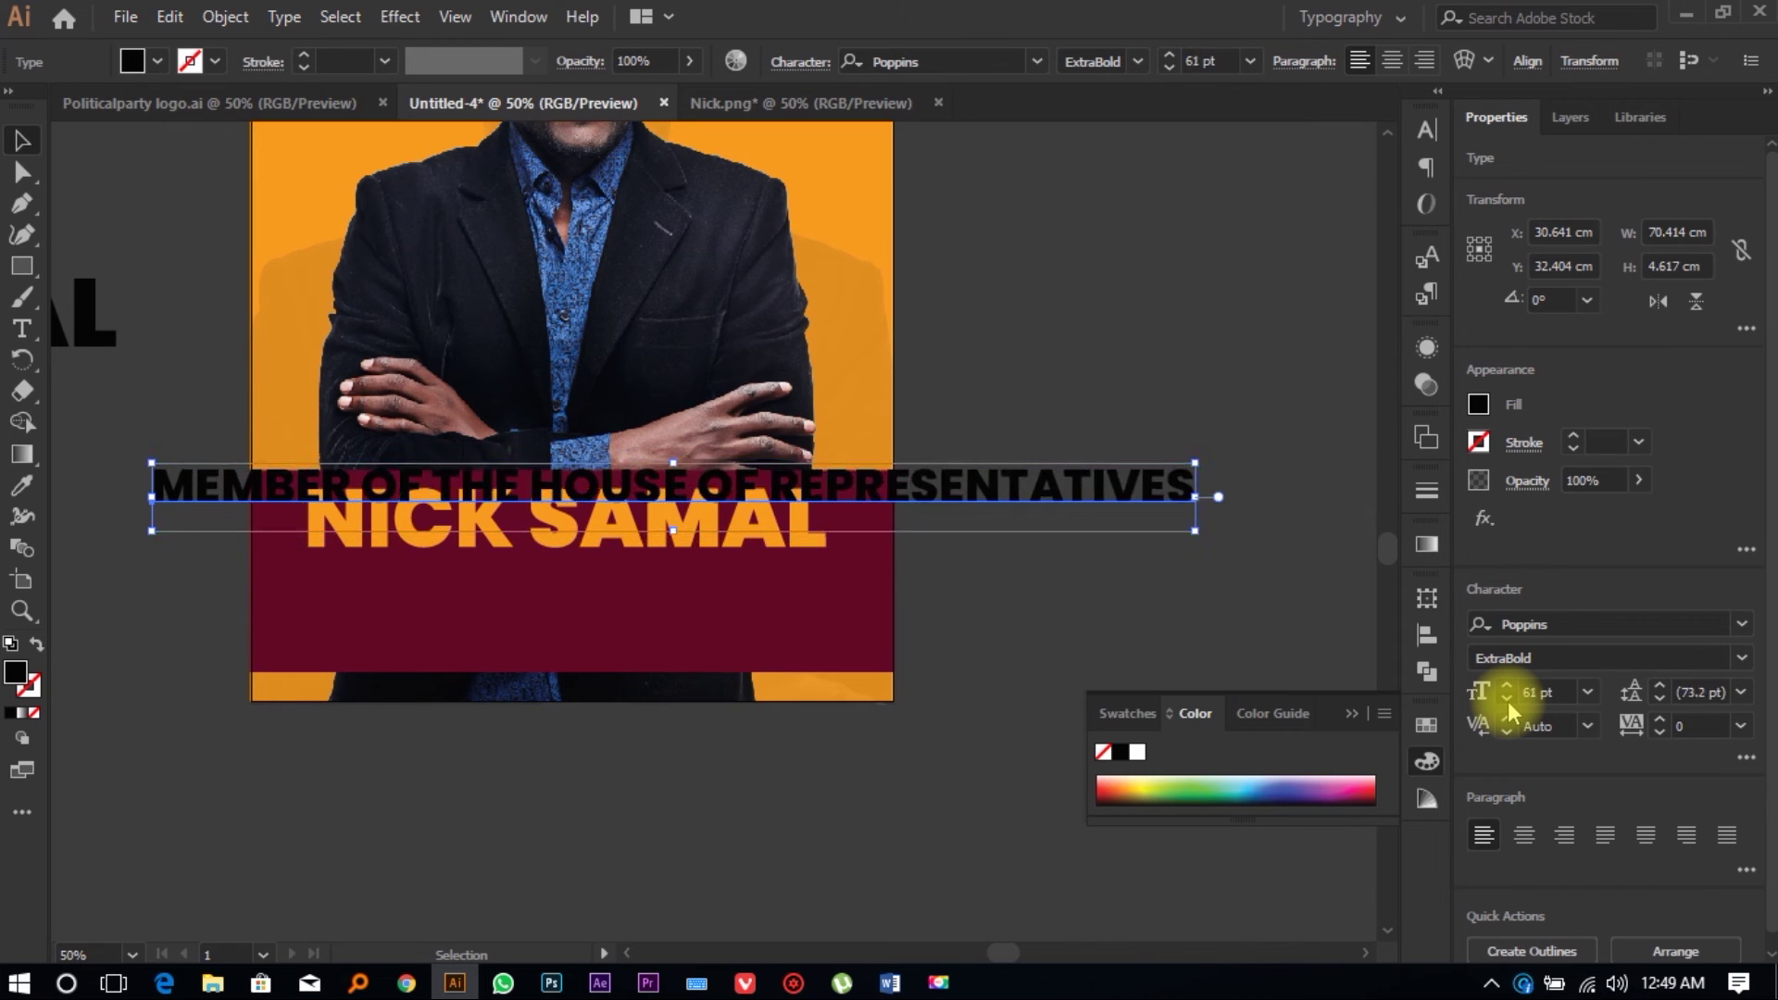
click(1508, 702)
click(1508, 702)
click(1508, 701)
click(1508, 702)
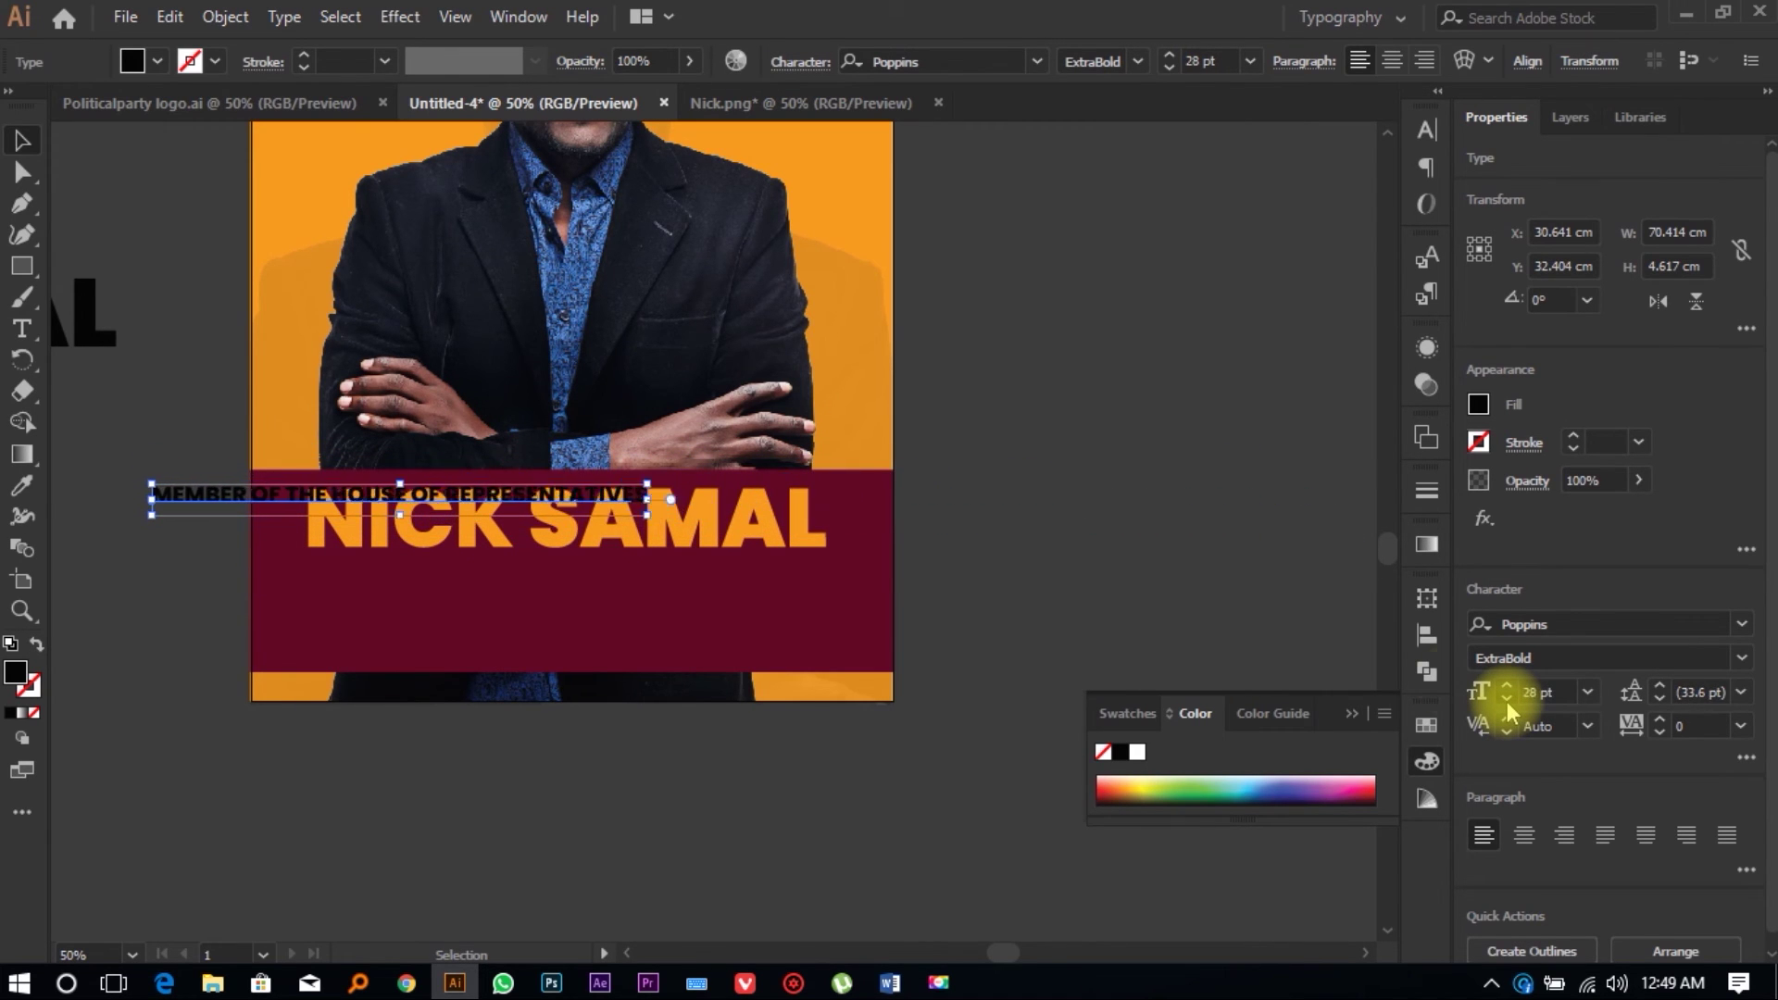
drag(557, 496, 845, 611)
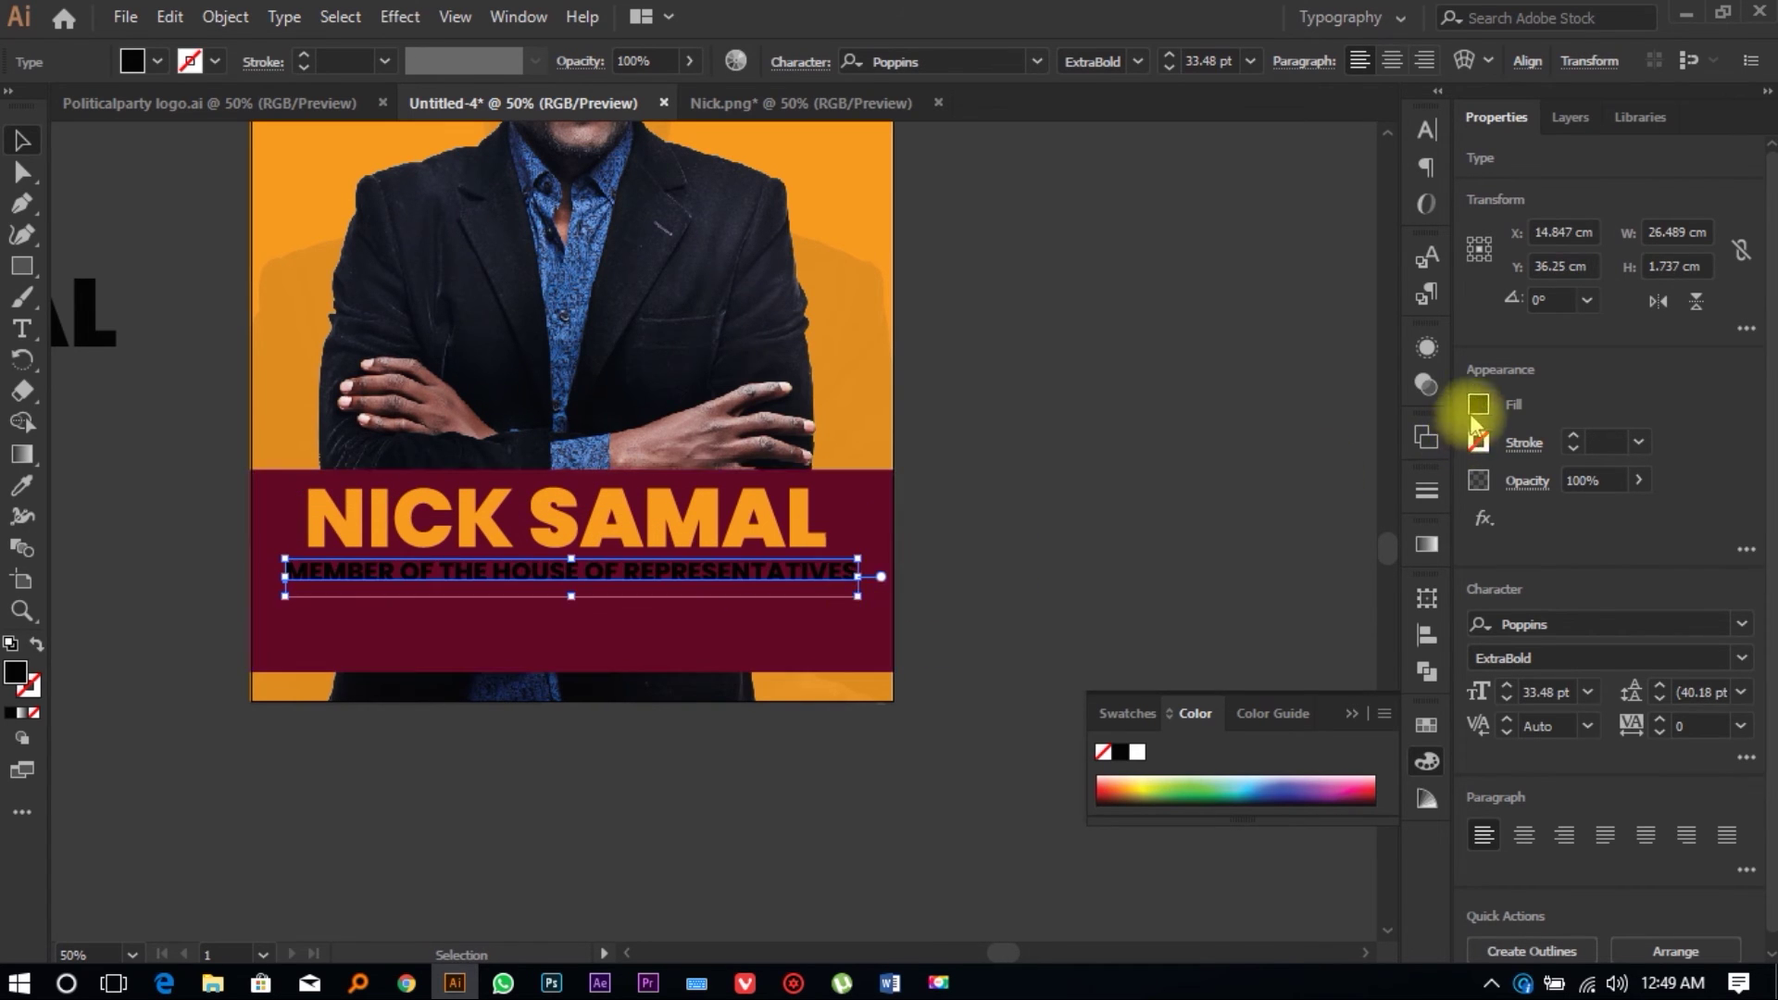
Step: Fill the position text on the banner with white
click(1477, 407)
click(1233, 500)
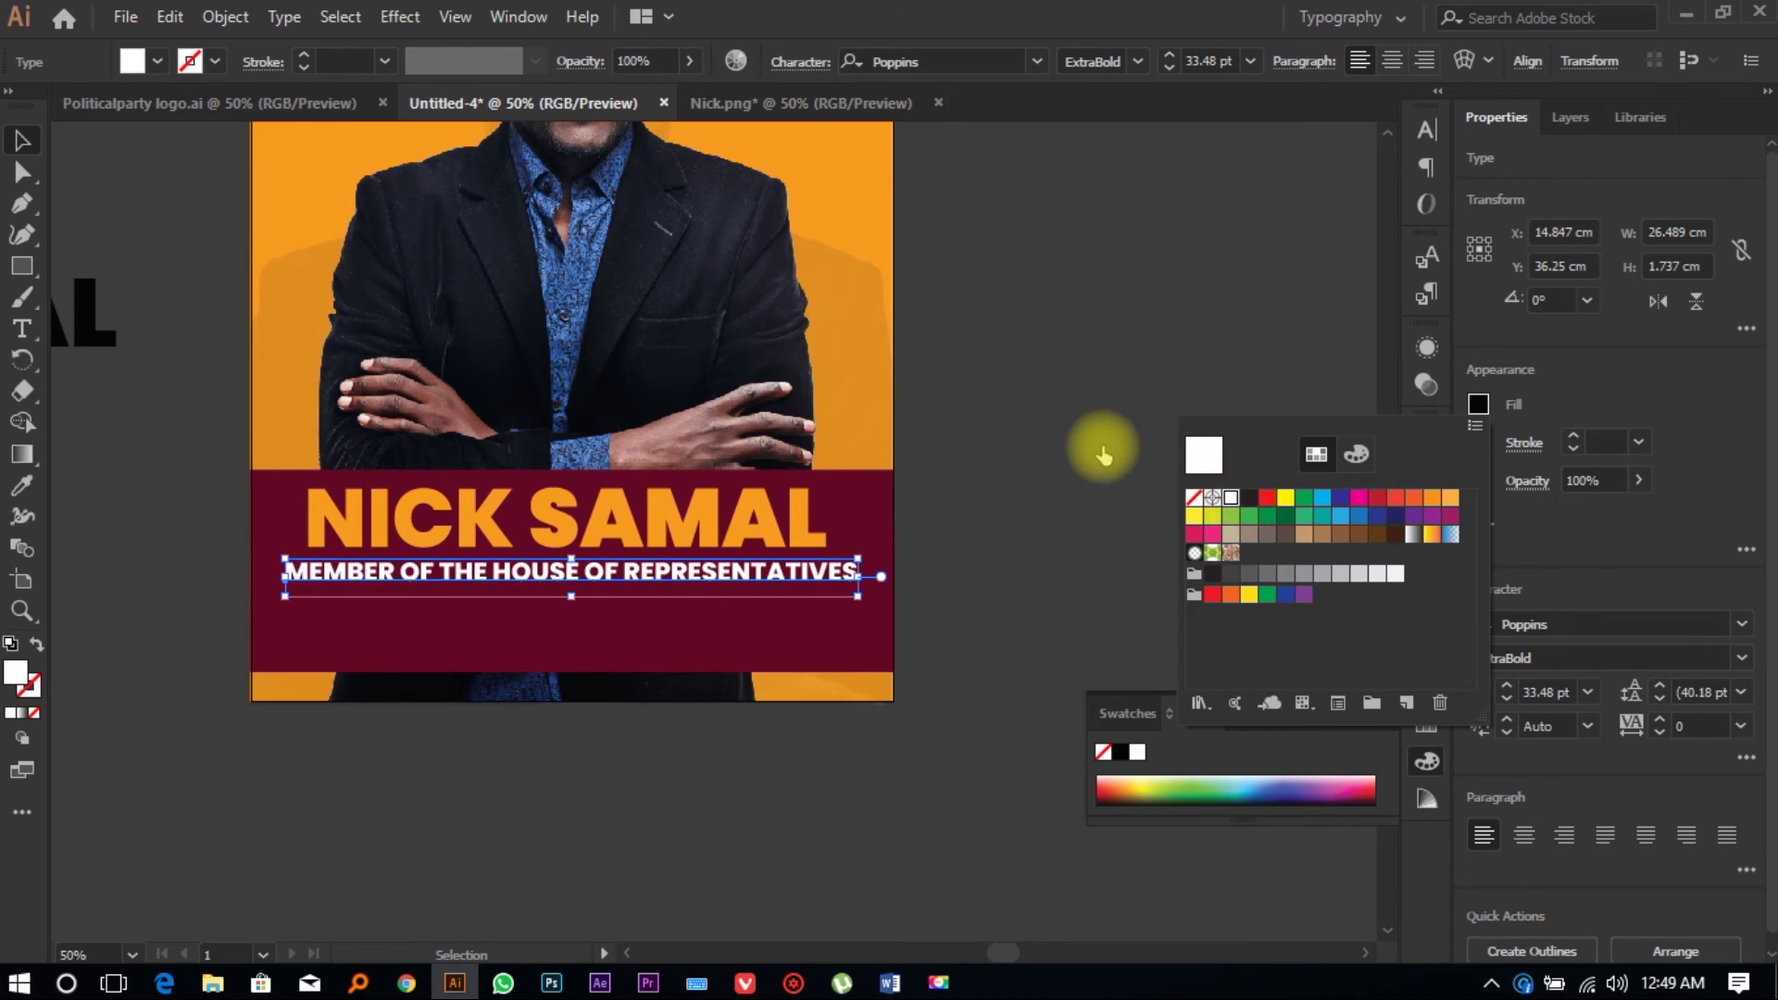
click(1097, 440)
click(1091, 372)
scroll(924, 558, up, 1)
drag(745, 528, 751, 527)
click(939, 765)
scroll(940, 765, down, 1)
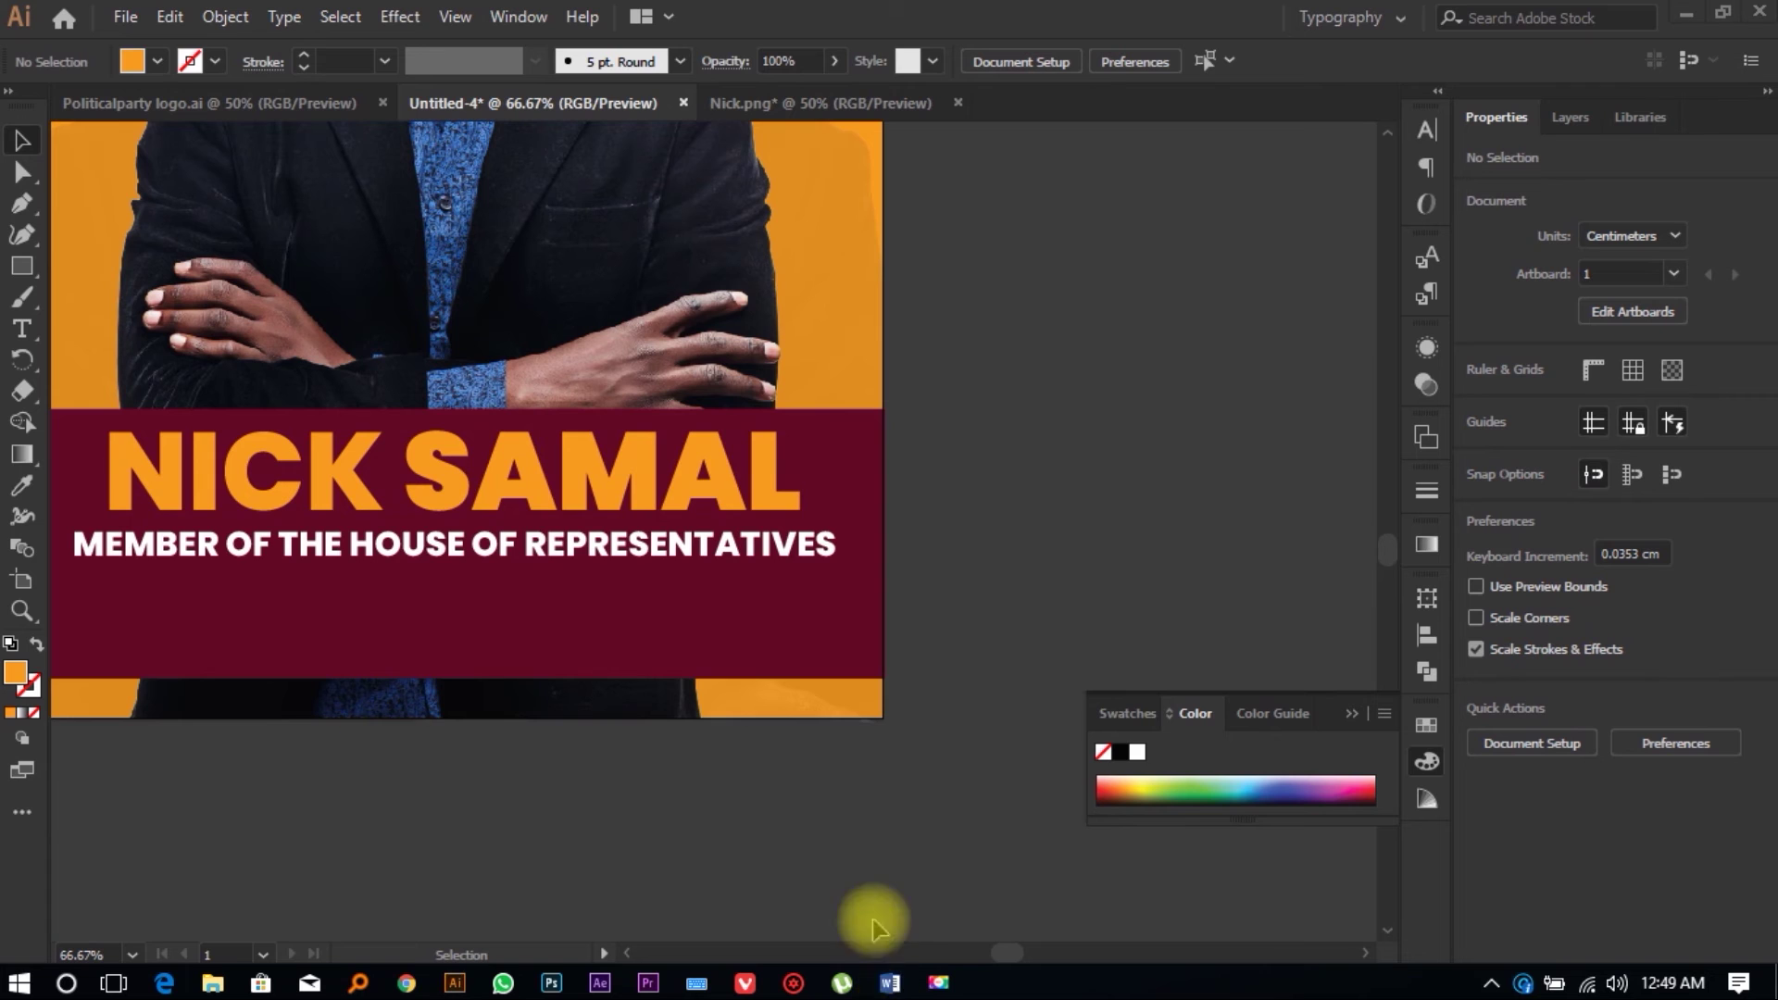
Step: Switch to the Word brief and copy the line "2021/2024 MEMBERSHIP"
click(889, 983)
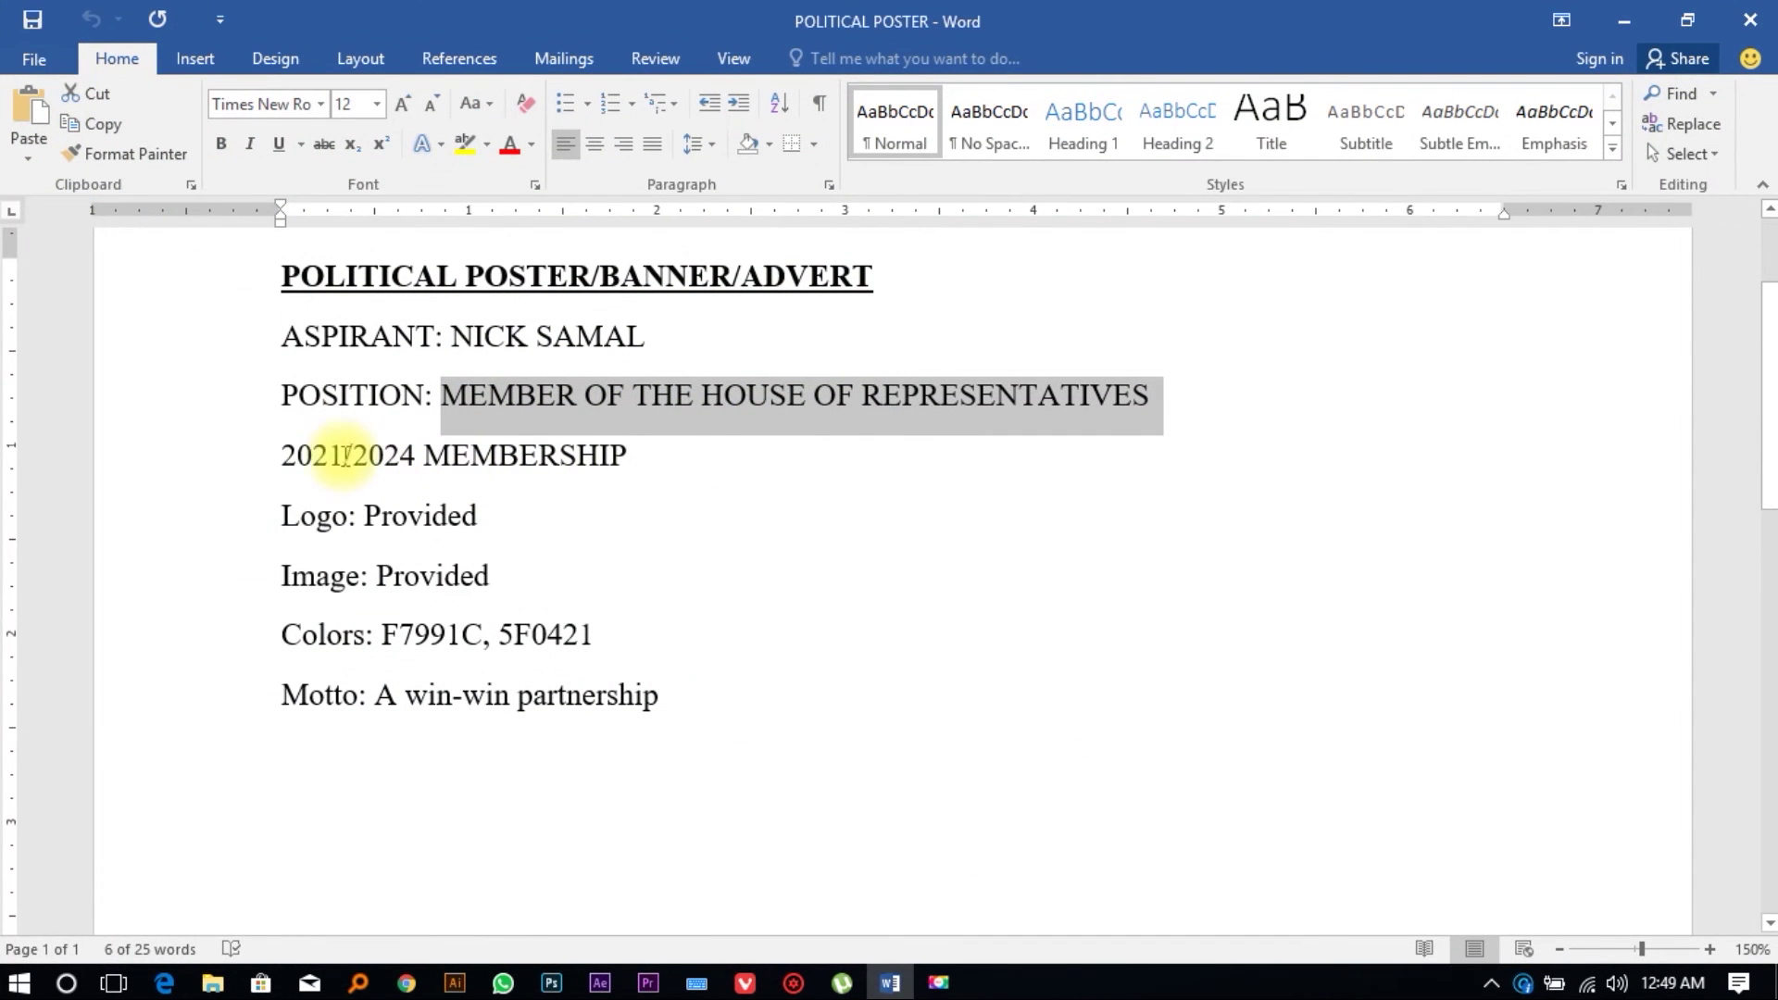
drag(282, 456, 665, 456)
key(ctrl+c)
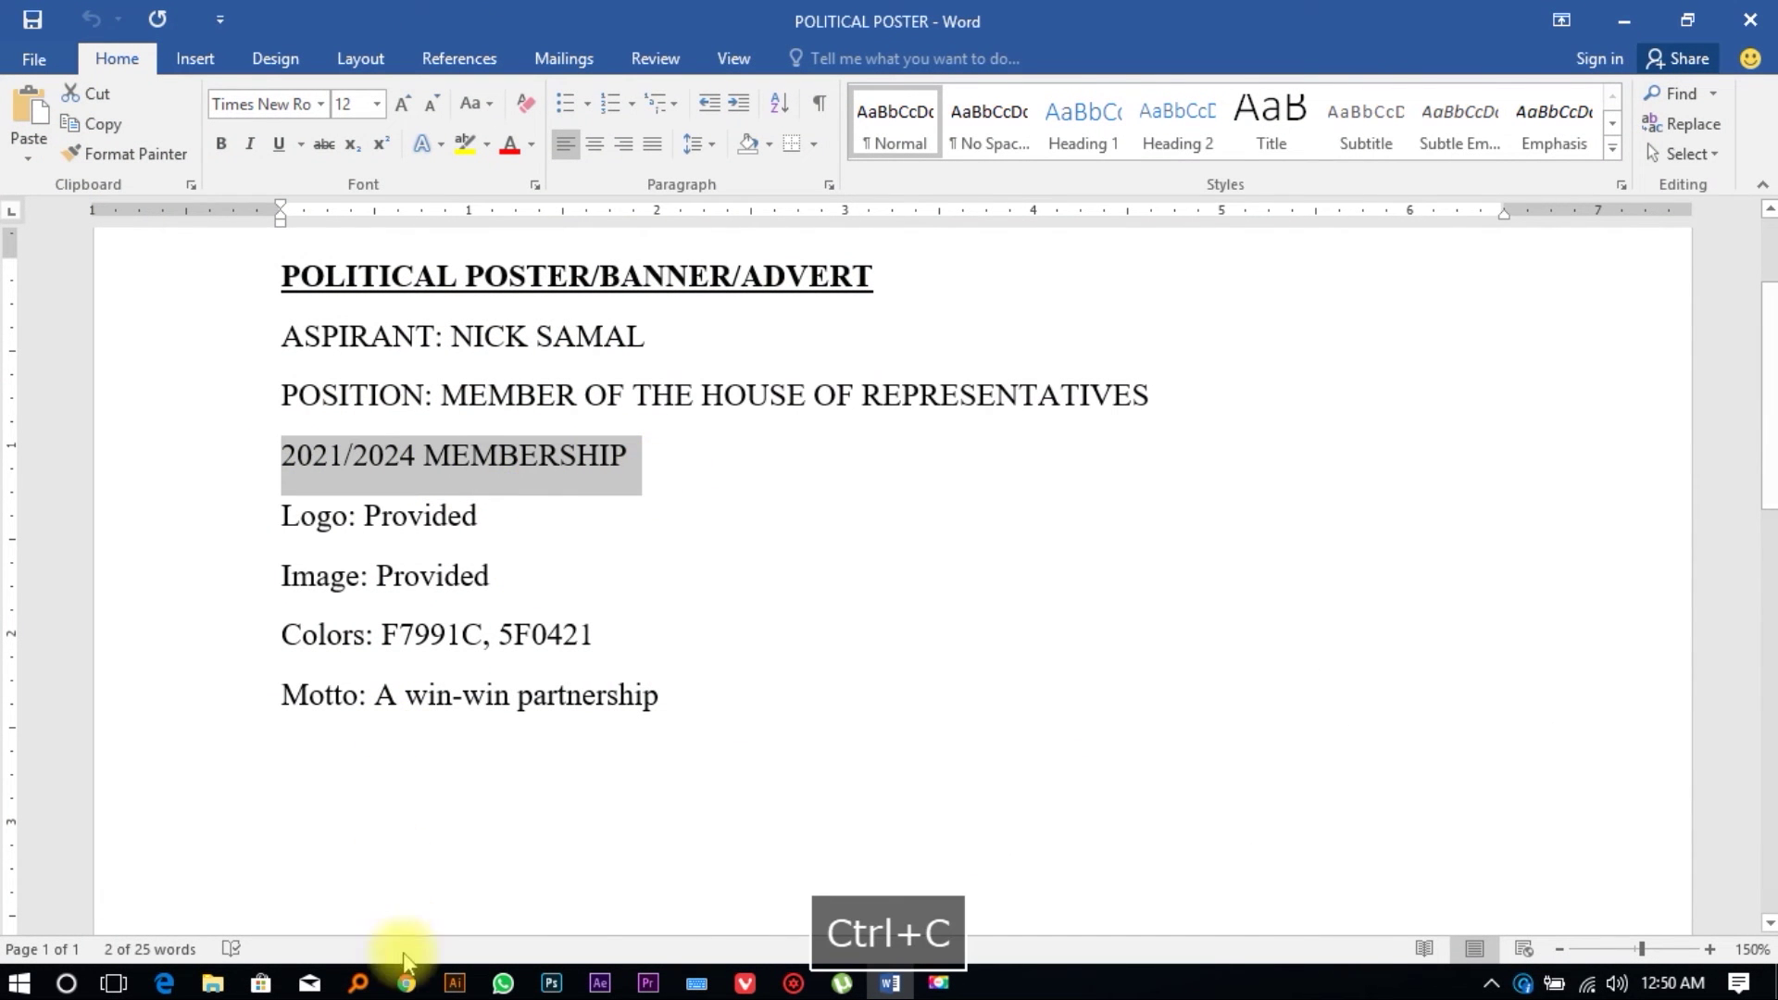
Step: Return to Illustrator and paste "2021/2024 MEMBERSHIP" as a new text line below the position text
click(453, 979)
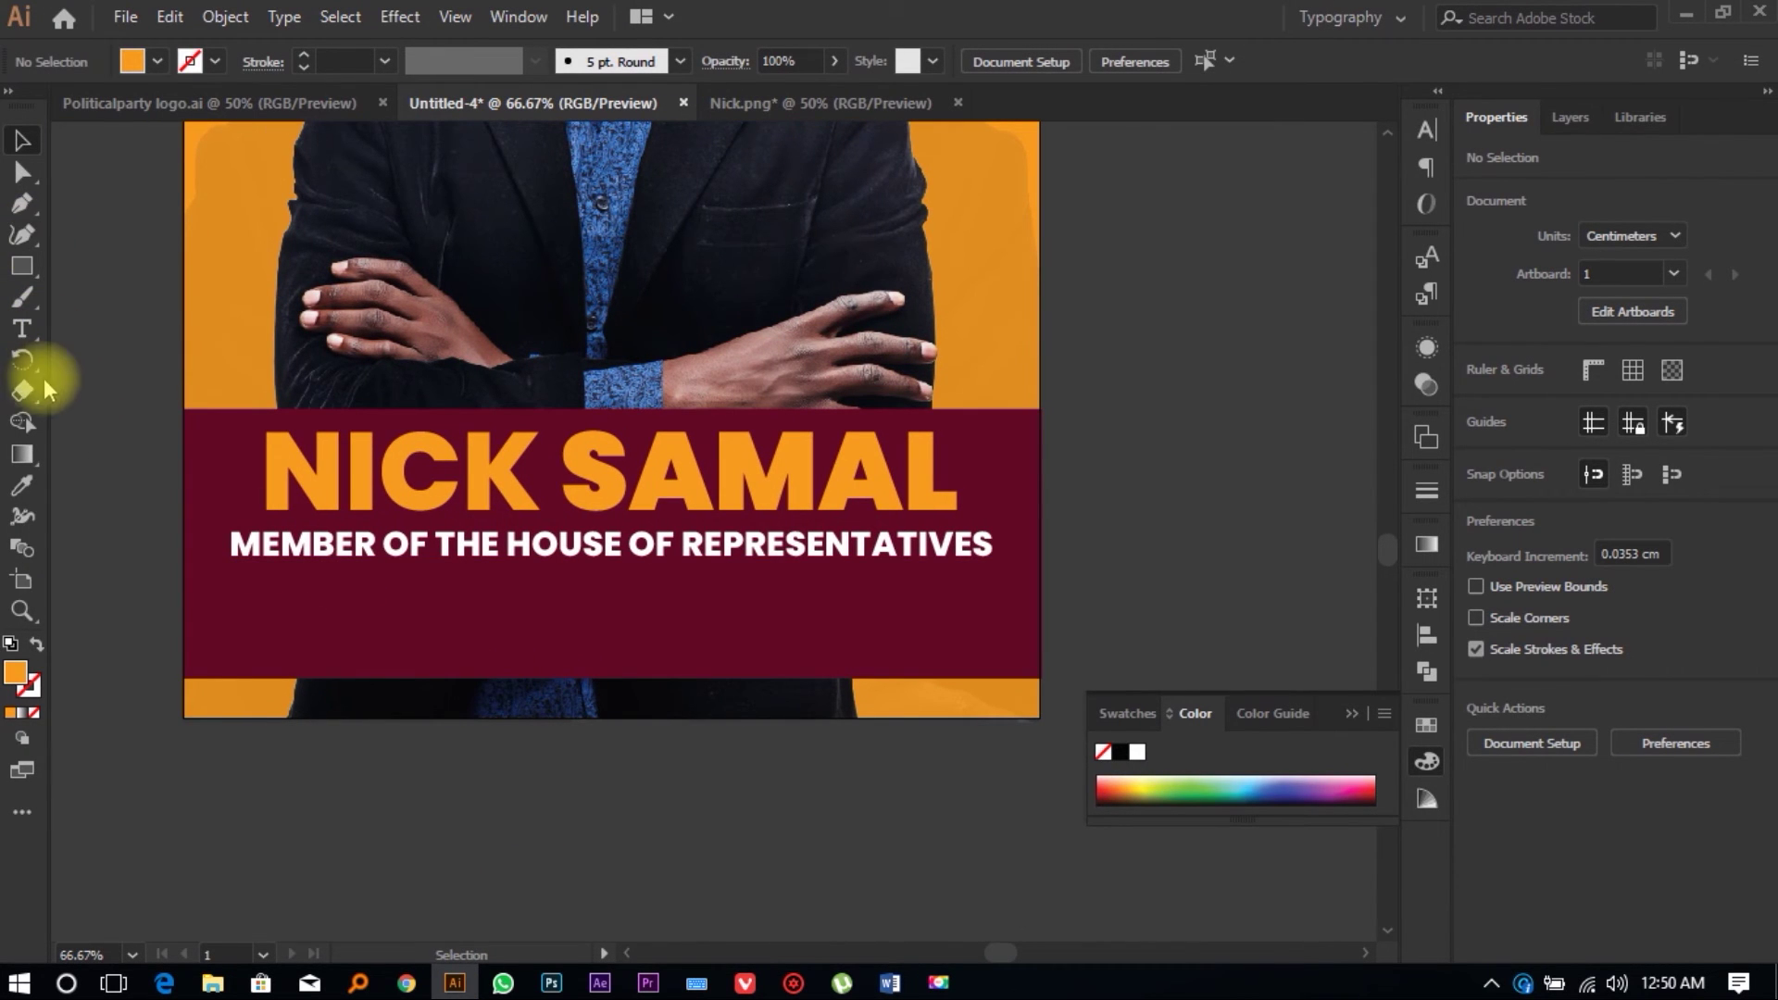
click(22, 328)
click(380, 593)
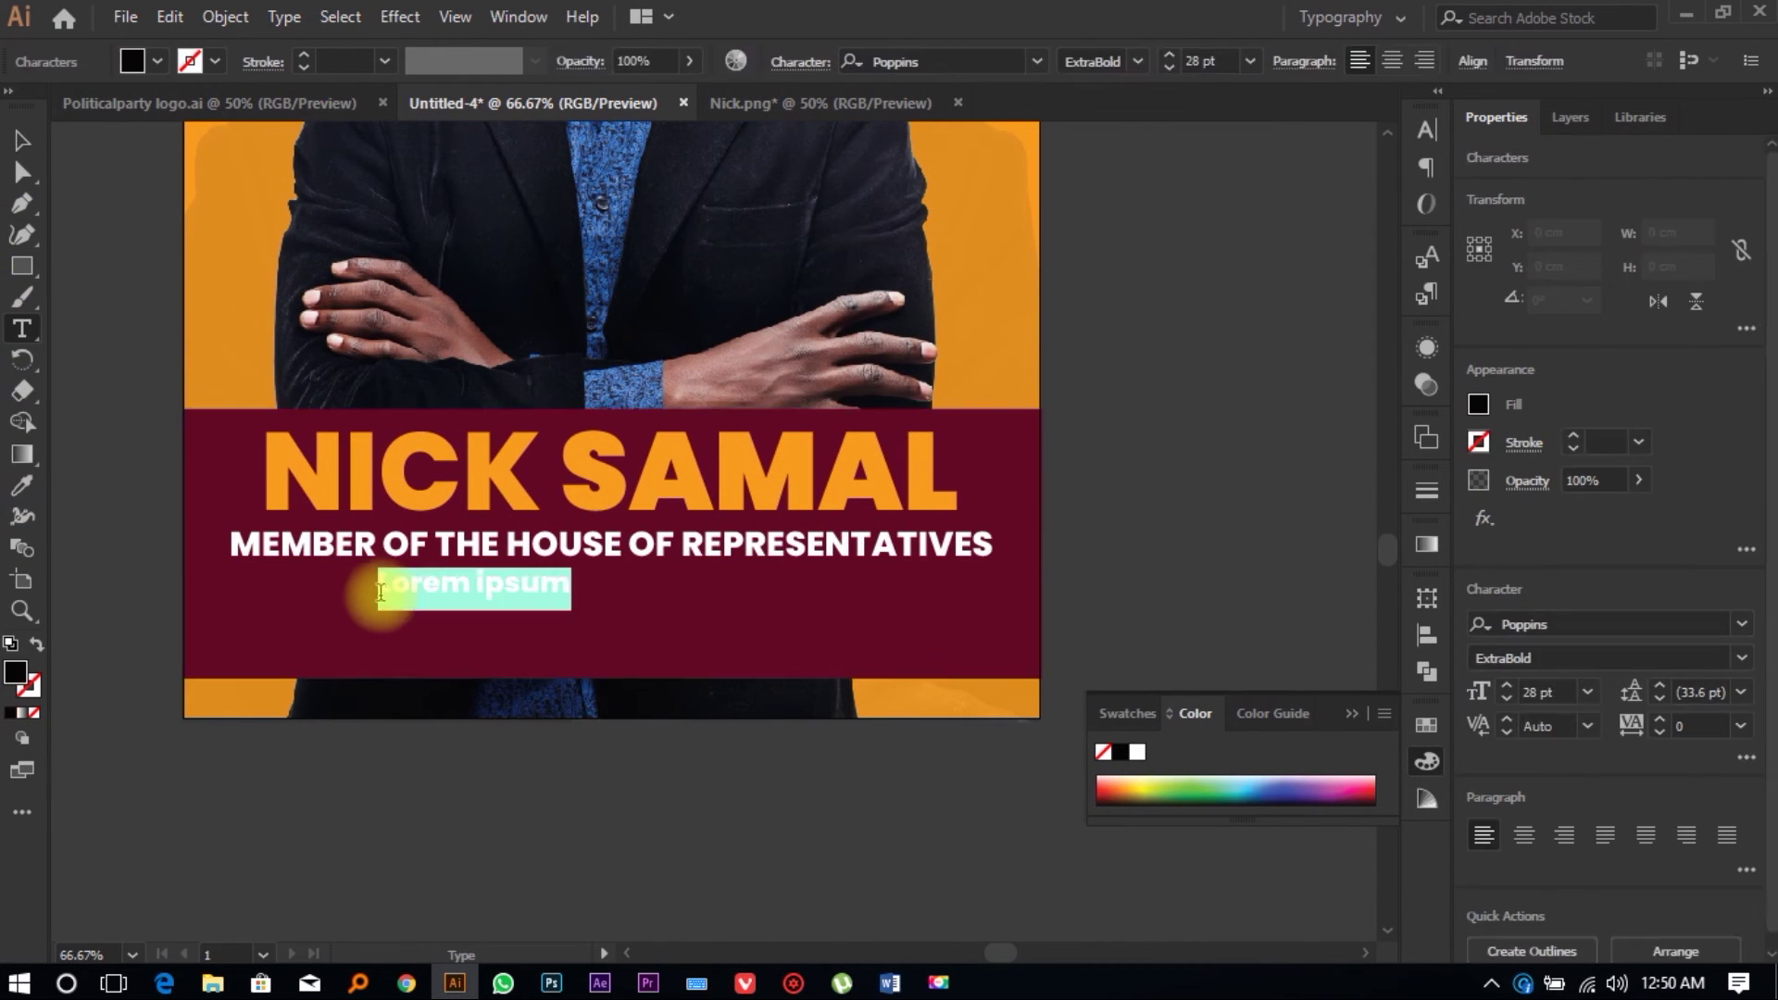
key(ctrl+v)
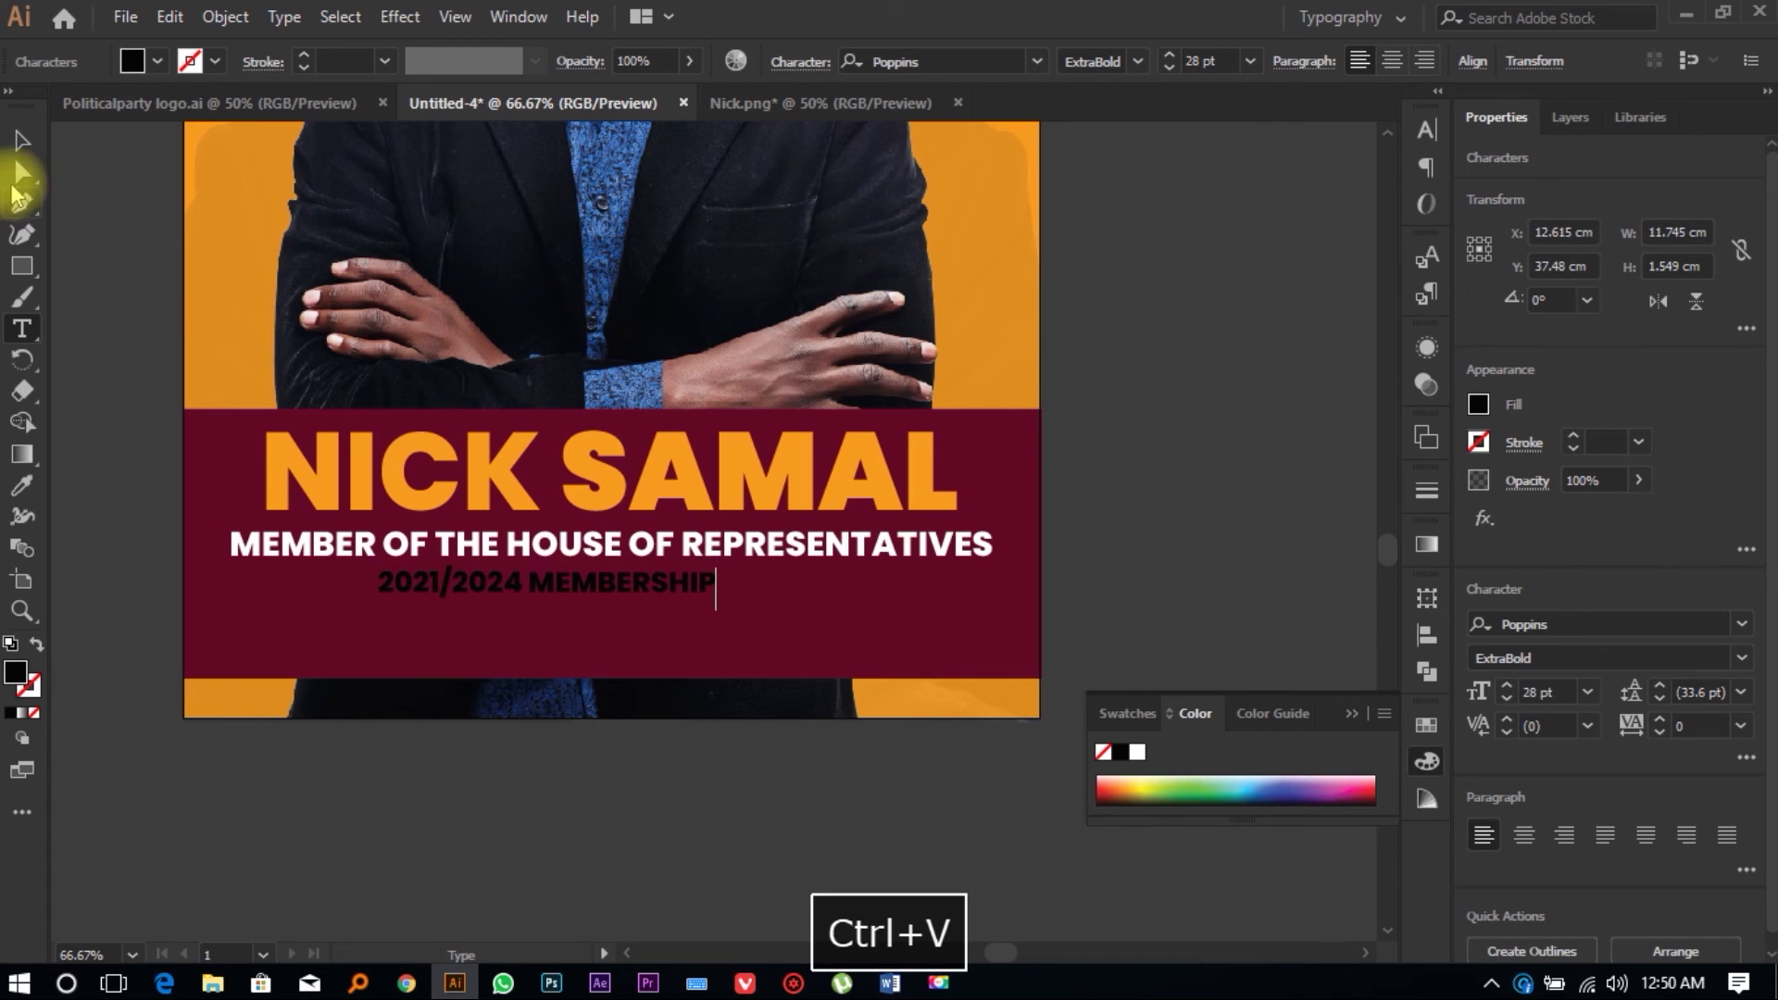
click(23, 140)
Step: Enlarge the membership text to about 39.34 pt and set its font style to Poppins Bold
mouse_move(730, 603)
mouse_down()
mouse_move(854, 628)
mouse_move(748, 622)
mouse_up()
scroll(746, 611, up, 1)
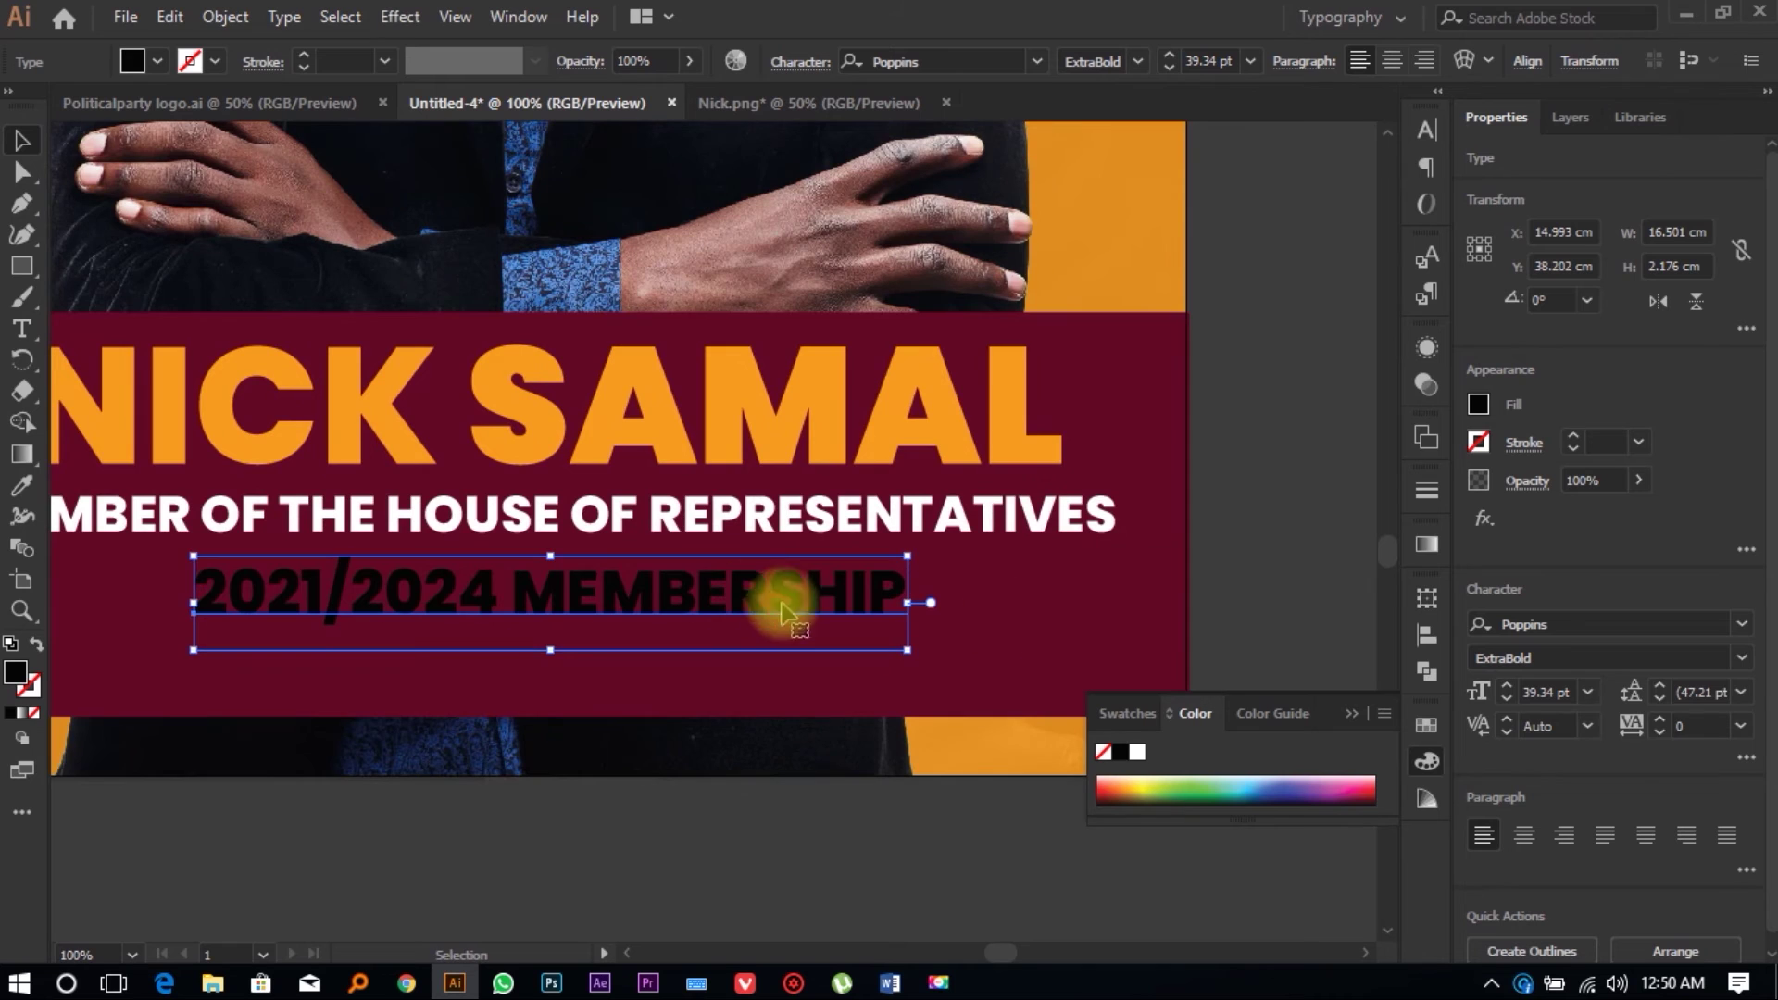
click(1743, 657)
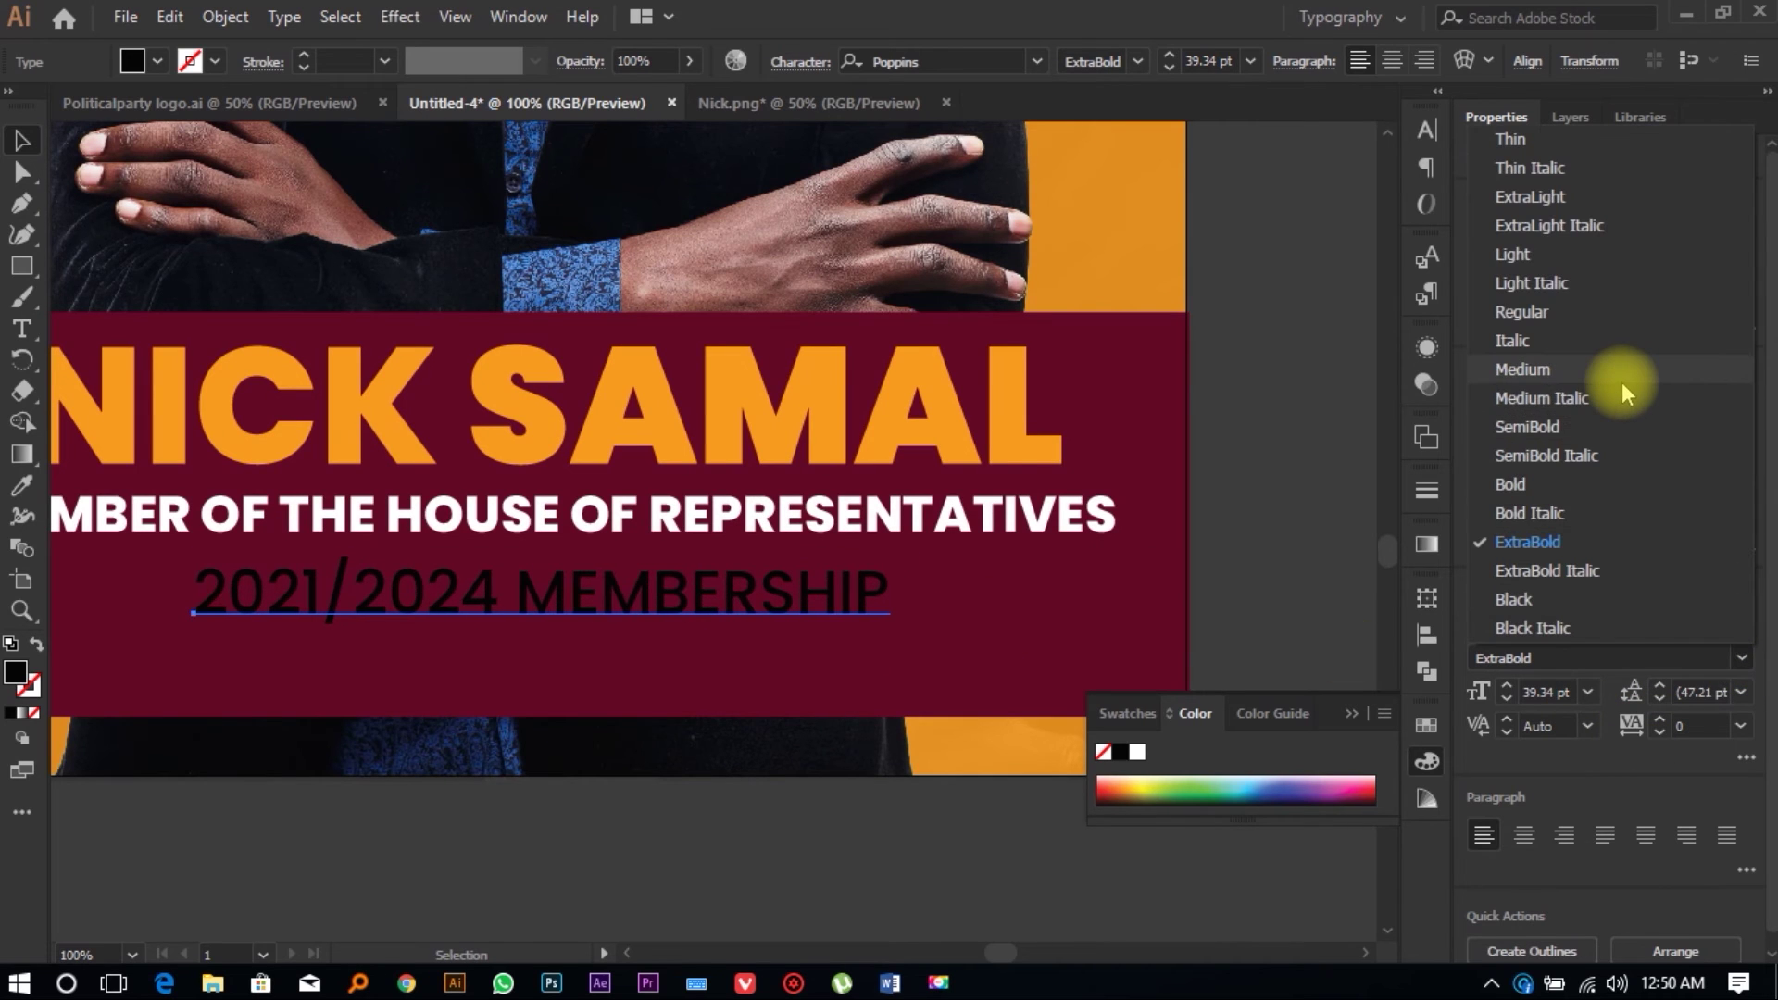
click(1622, 424)
scroll(893, 535, down, 1)
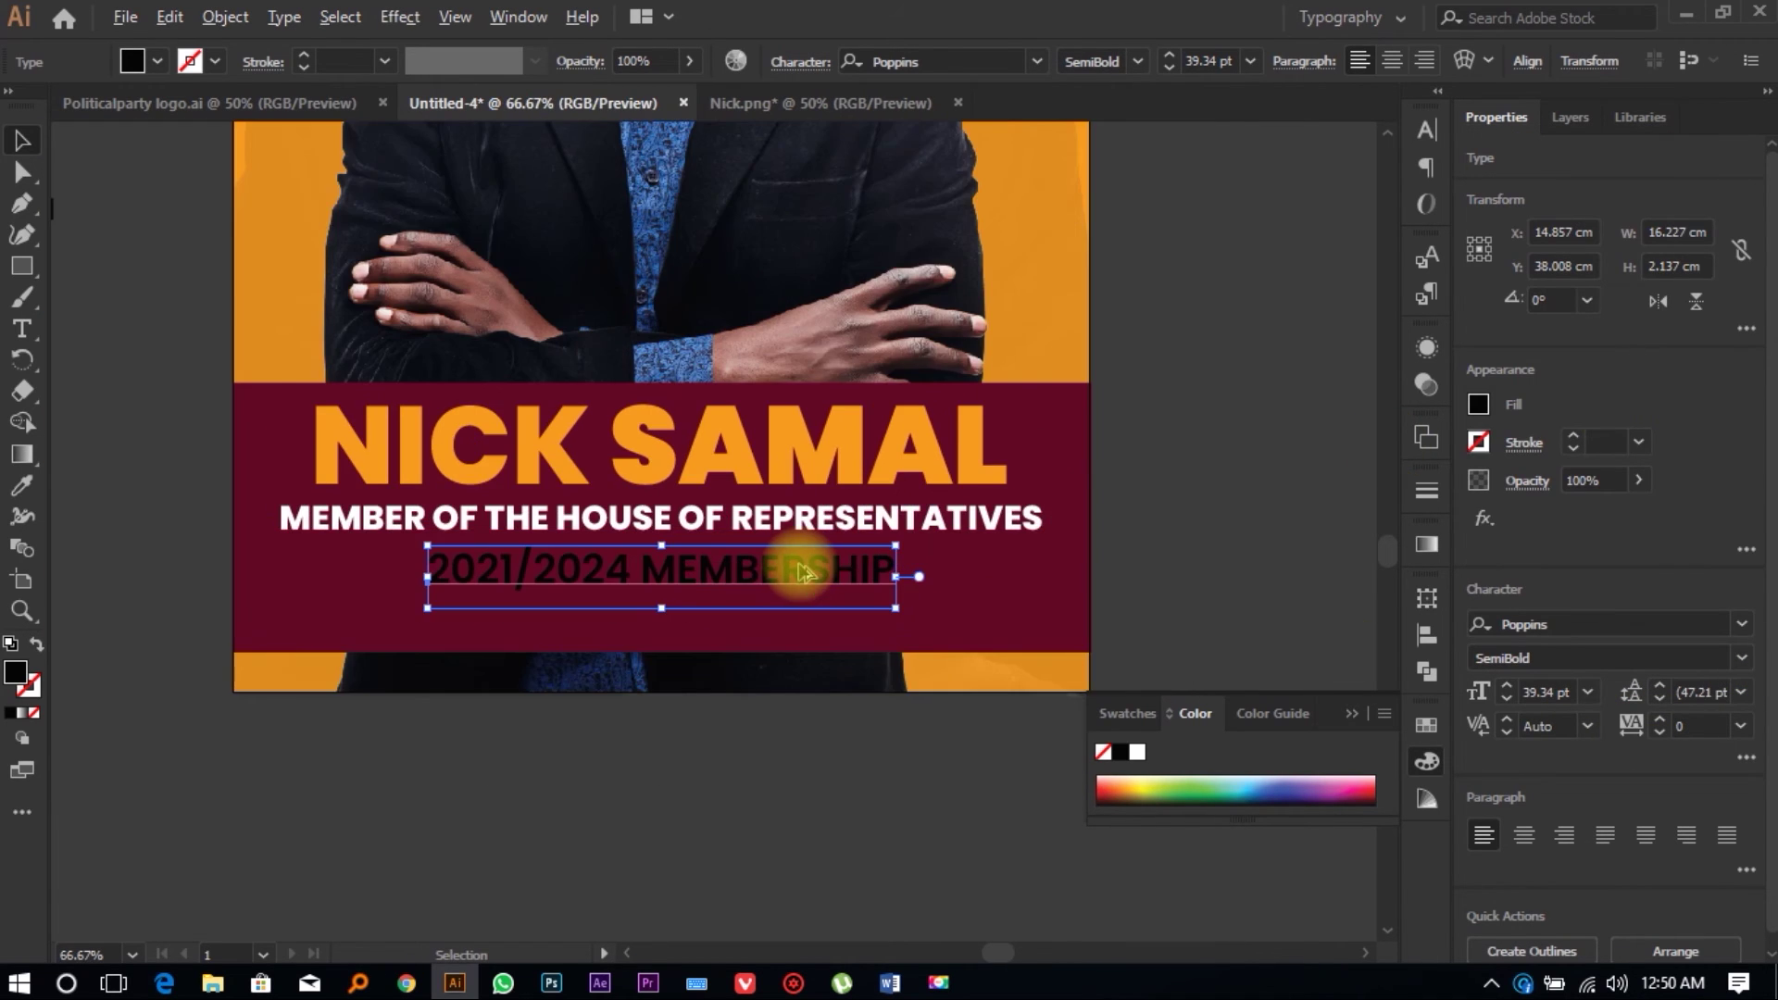
scroll(798, 567, up, 1)
click(1743, 657)
click(1537, 483)
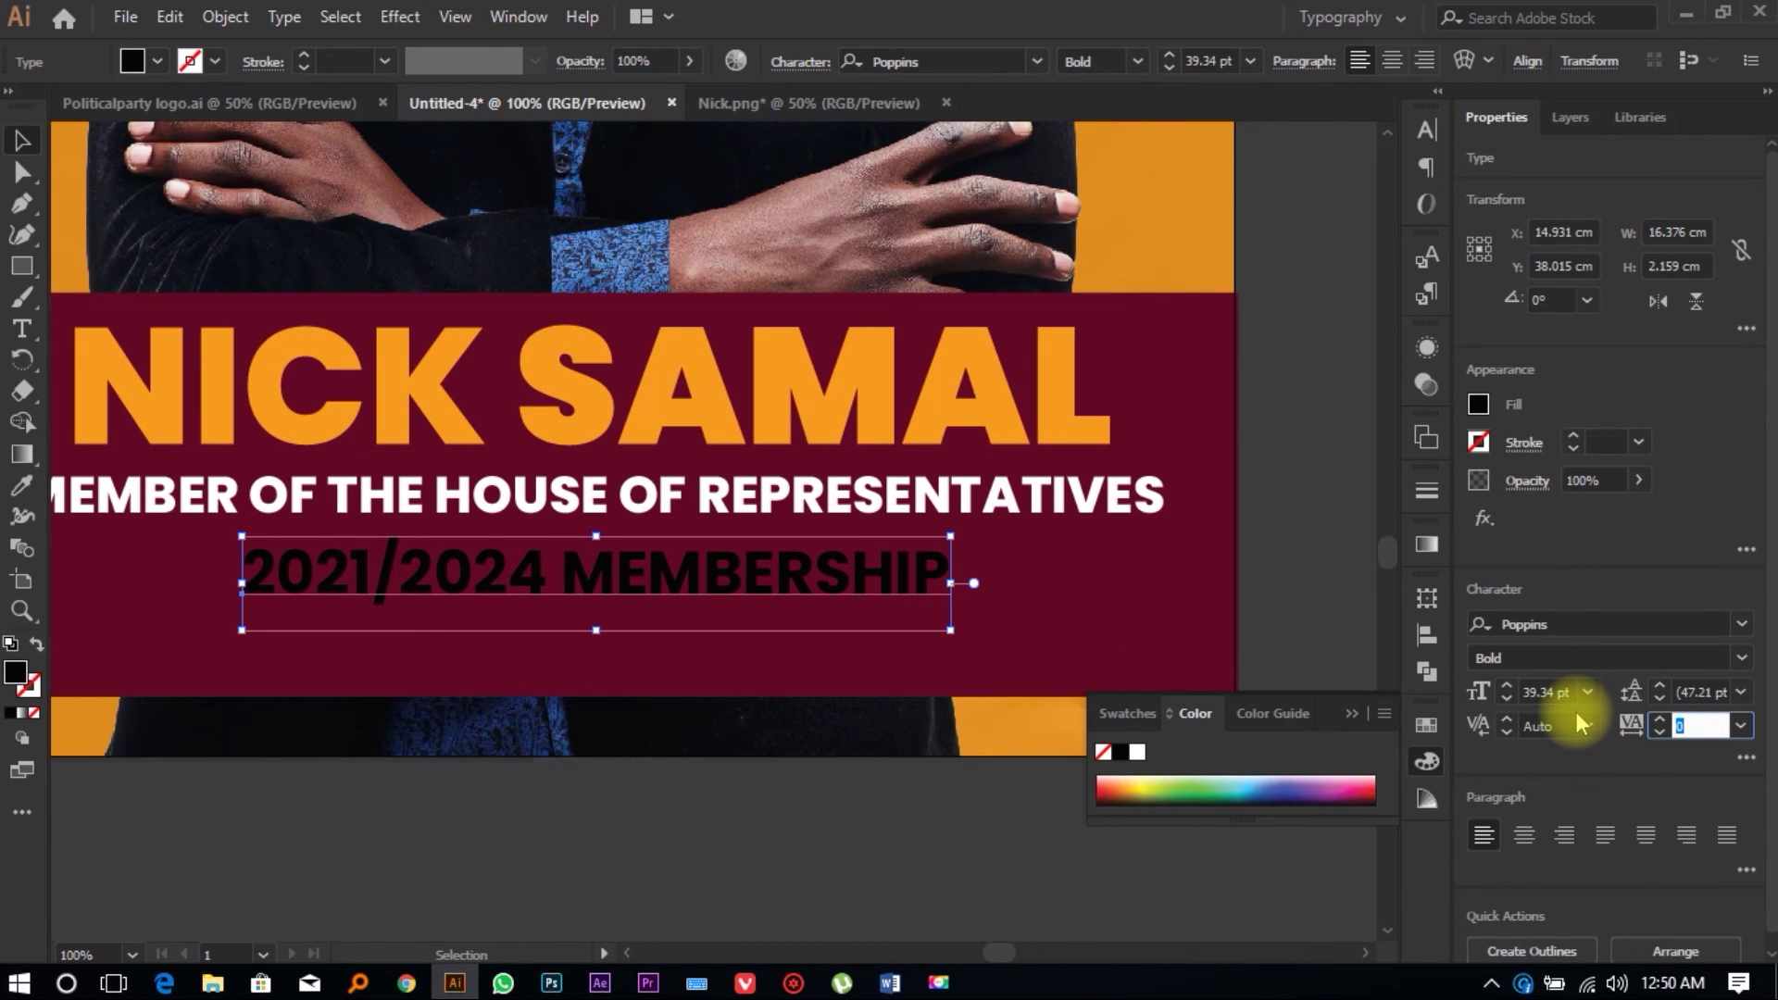
Step: Space out the membership text with a tracking of 200, reduced to 120, and centre it below the position text
text(200)
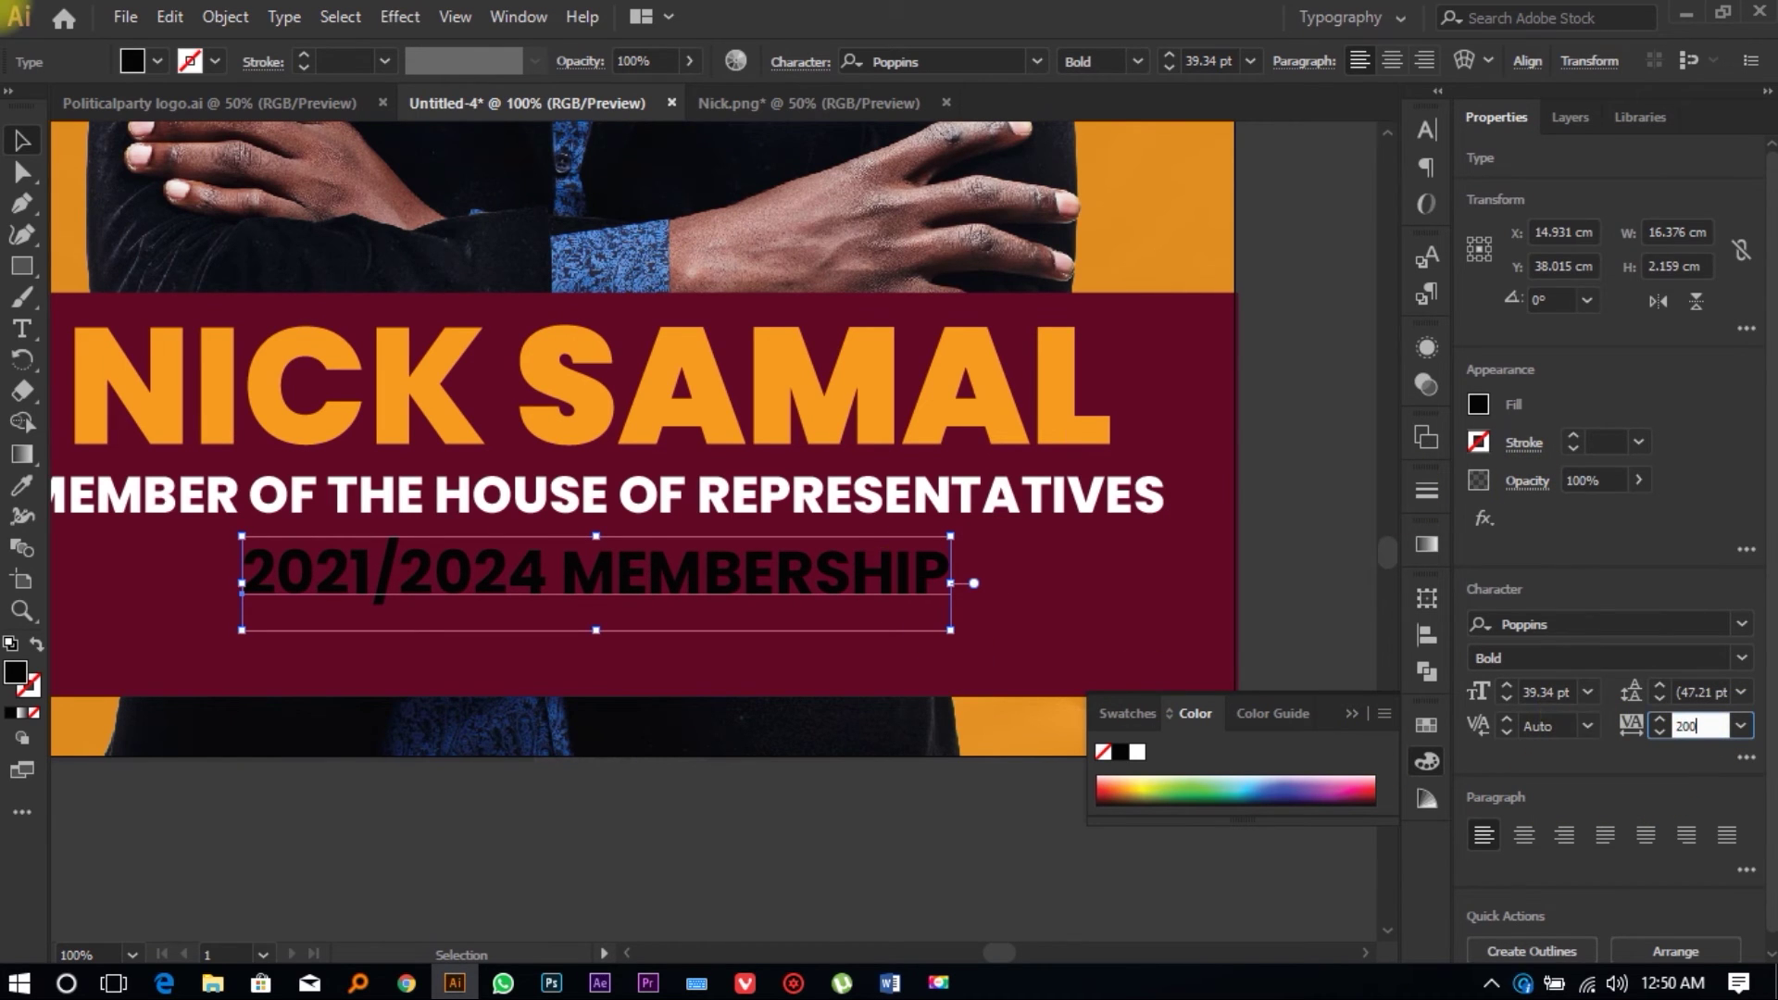
key(Return)
drag(1028, 583, 945, 583)
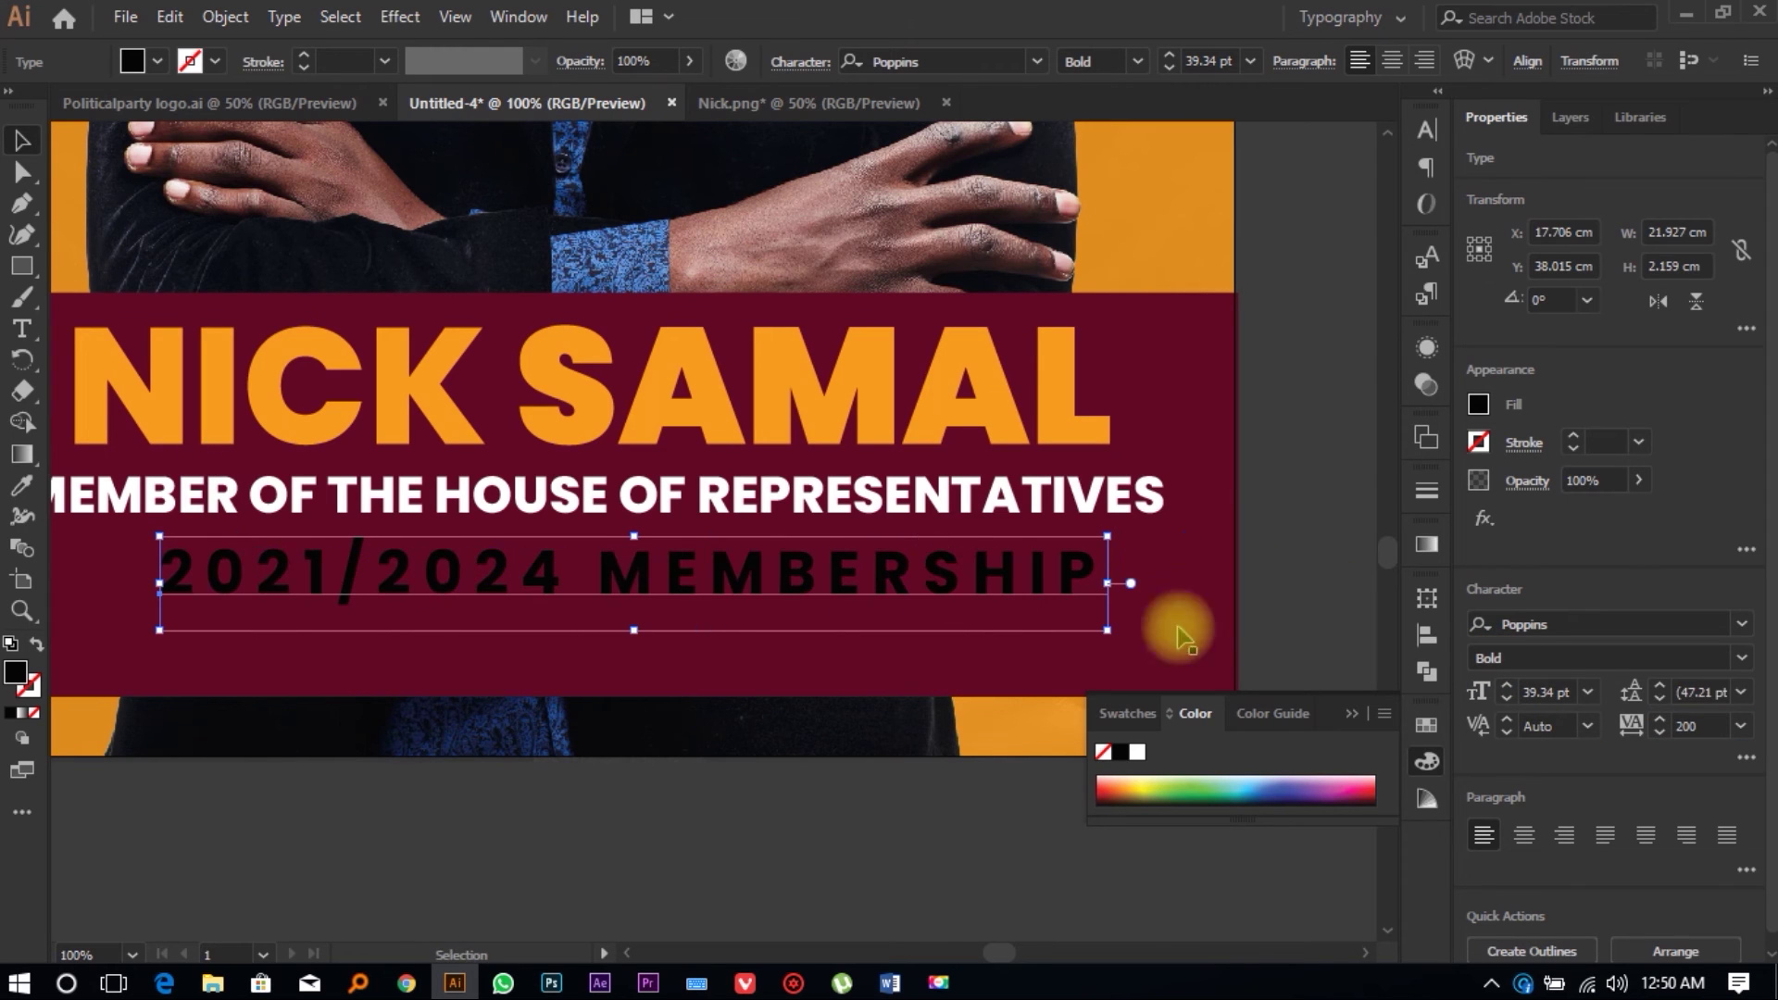
click(1713, 727)
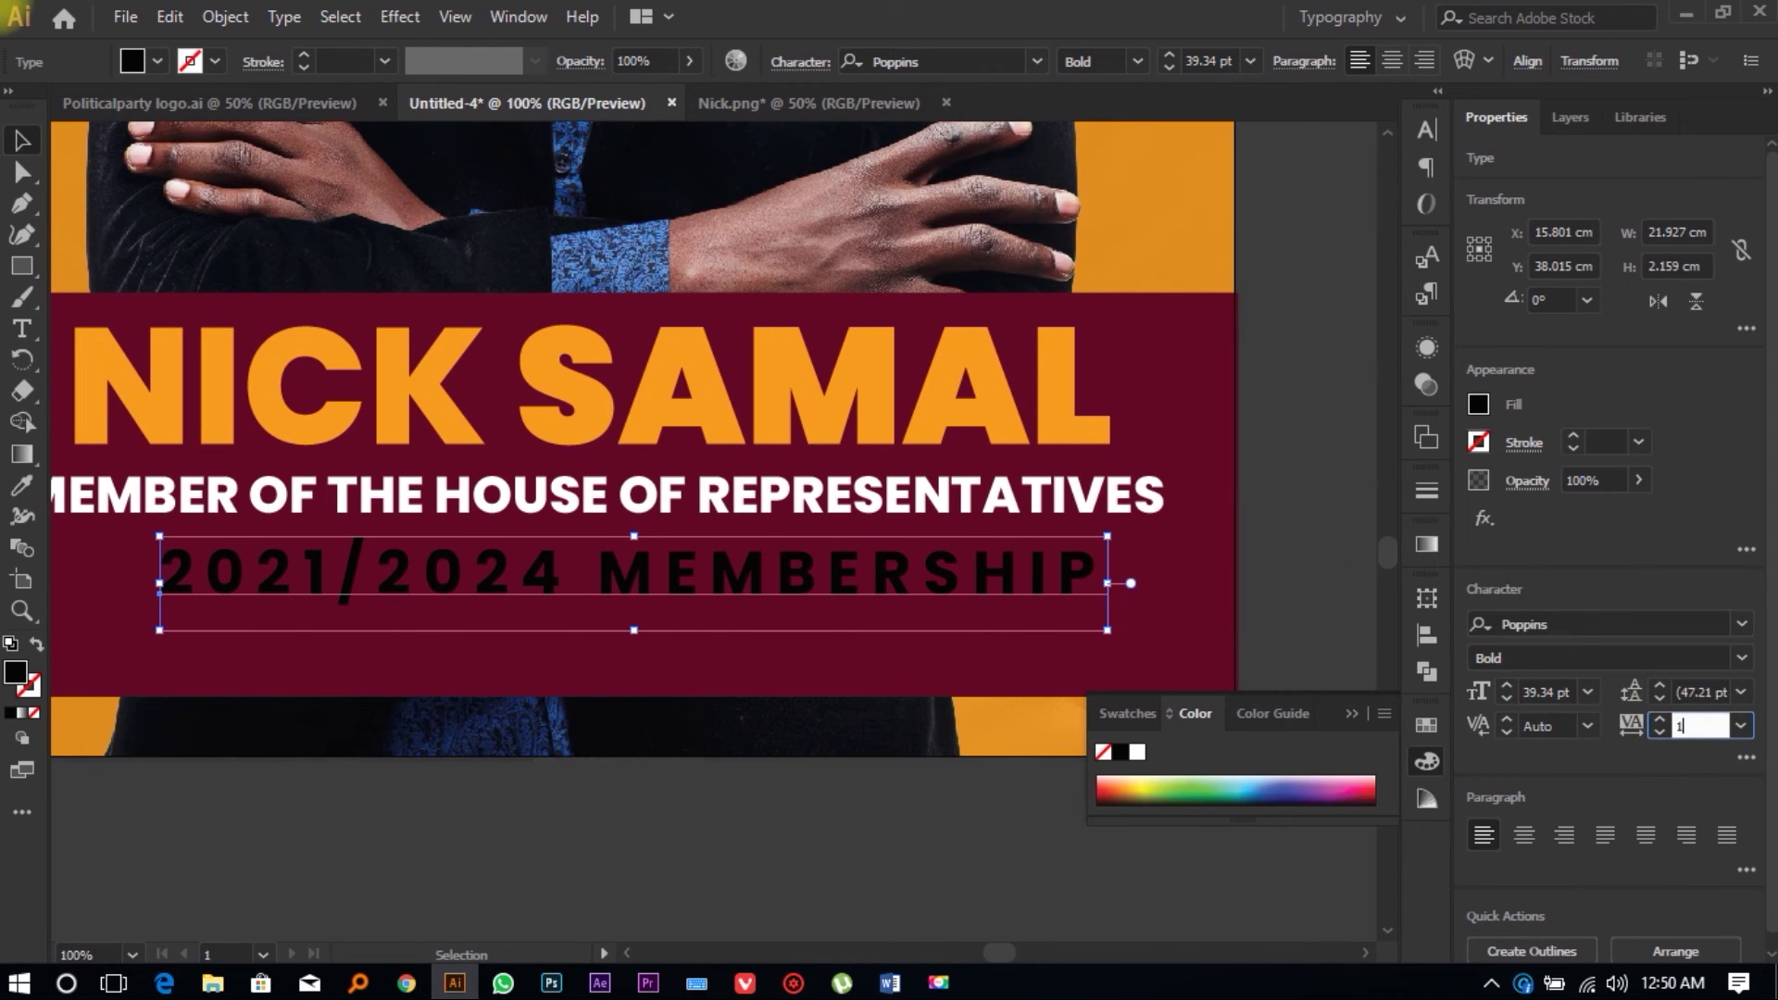
text(120)
key(Return)
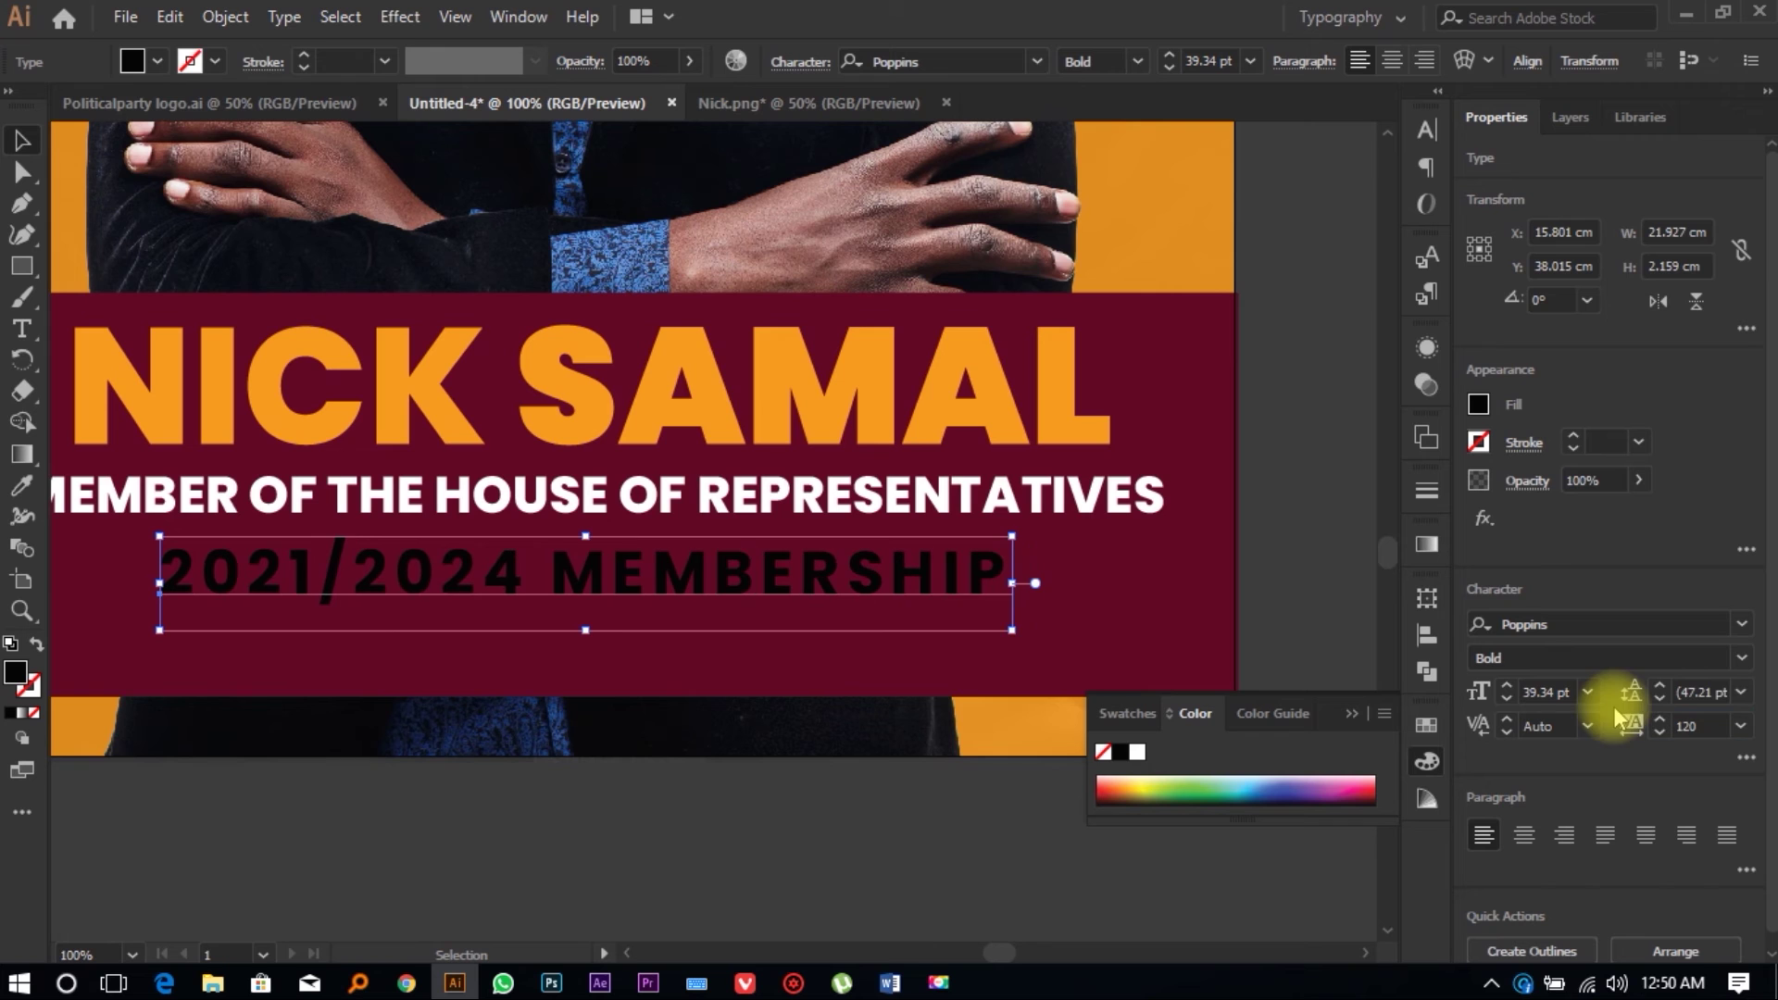
click(694, 753)
key(ctrl+minus)
Step: Draw a rectangle about 20.1 by 1.95 cm over the membership text and fill it with the orange sampled from the name
click(647, 653)
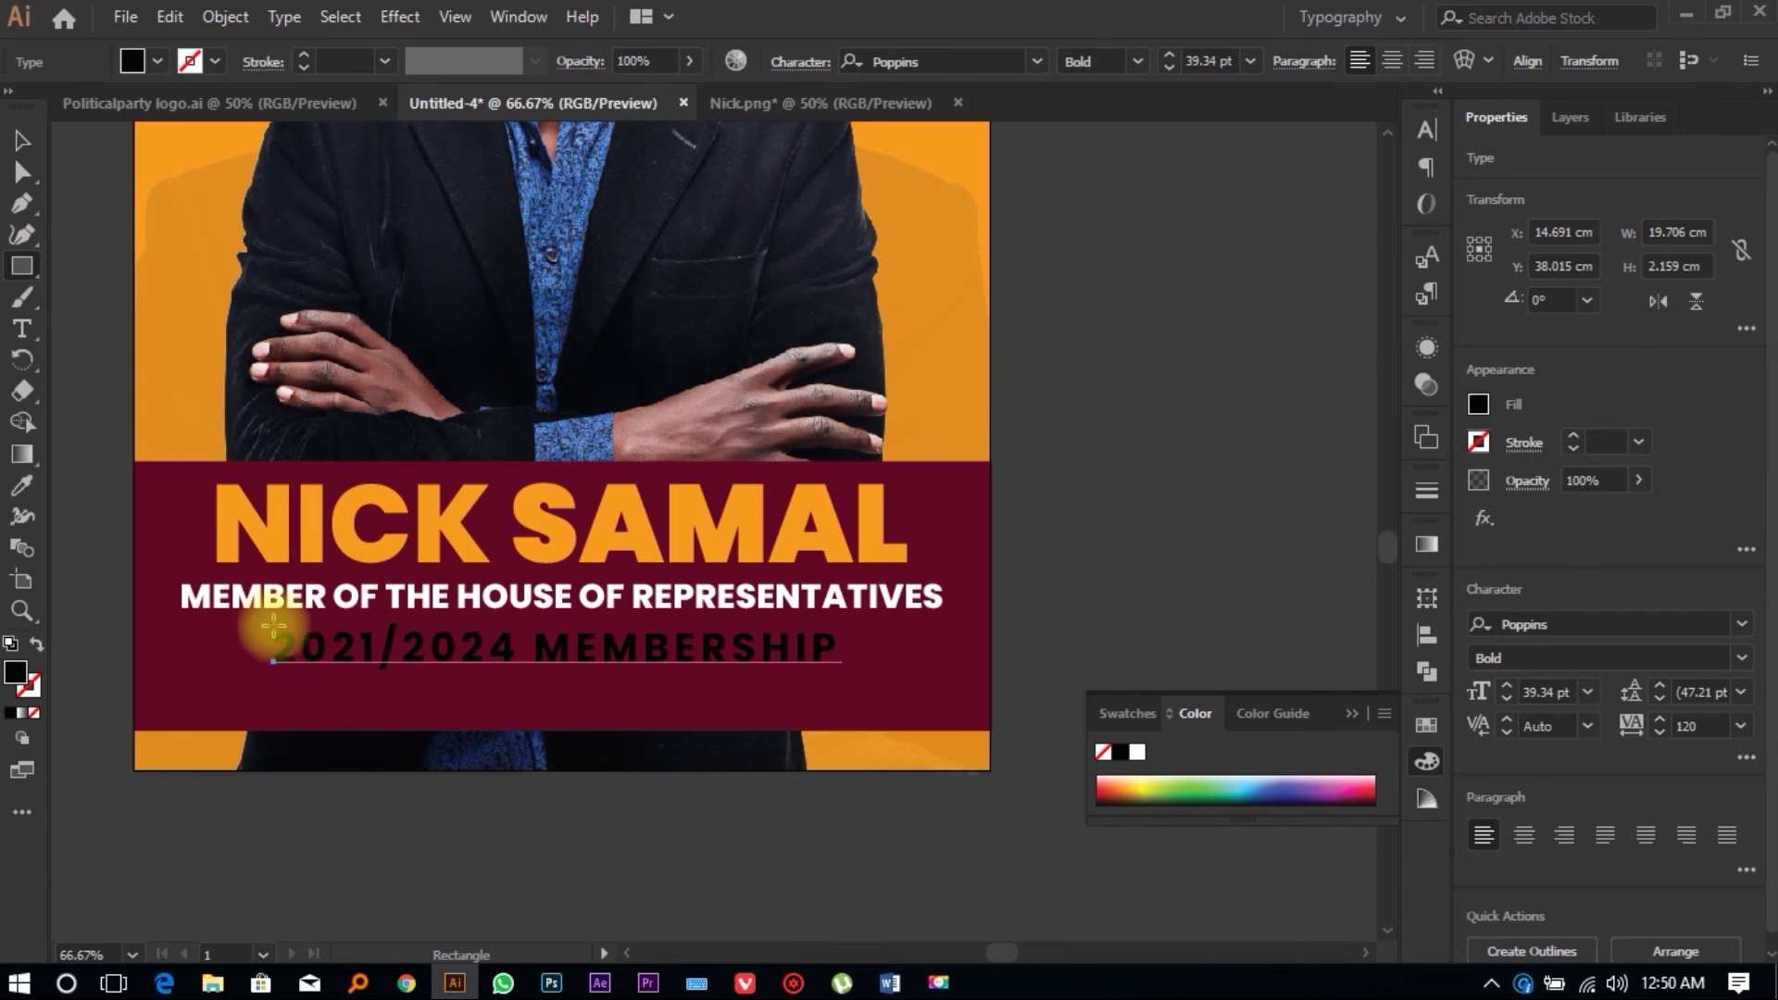
mouse_move(267, 627)
mouse_down()
mouse_move(420, 675)
mouse_move(880, 683)
mouse_move(842, 676)
mouse_up()
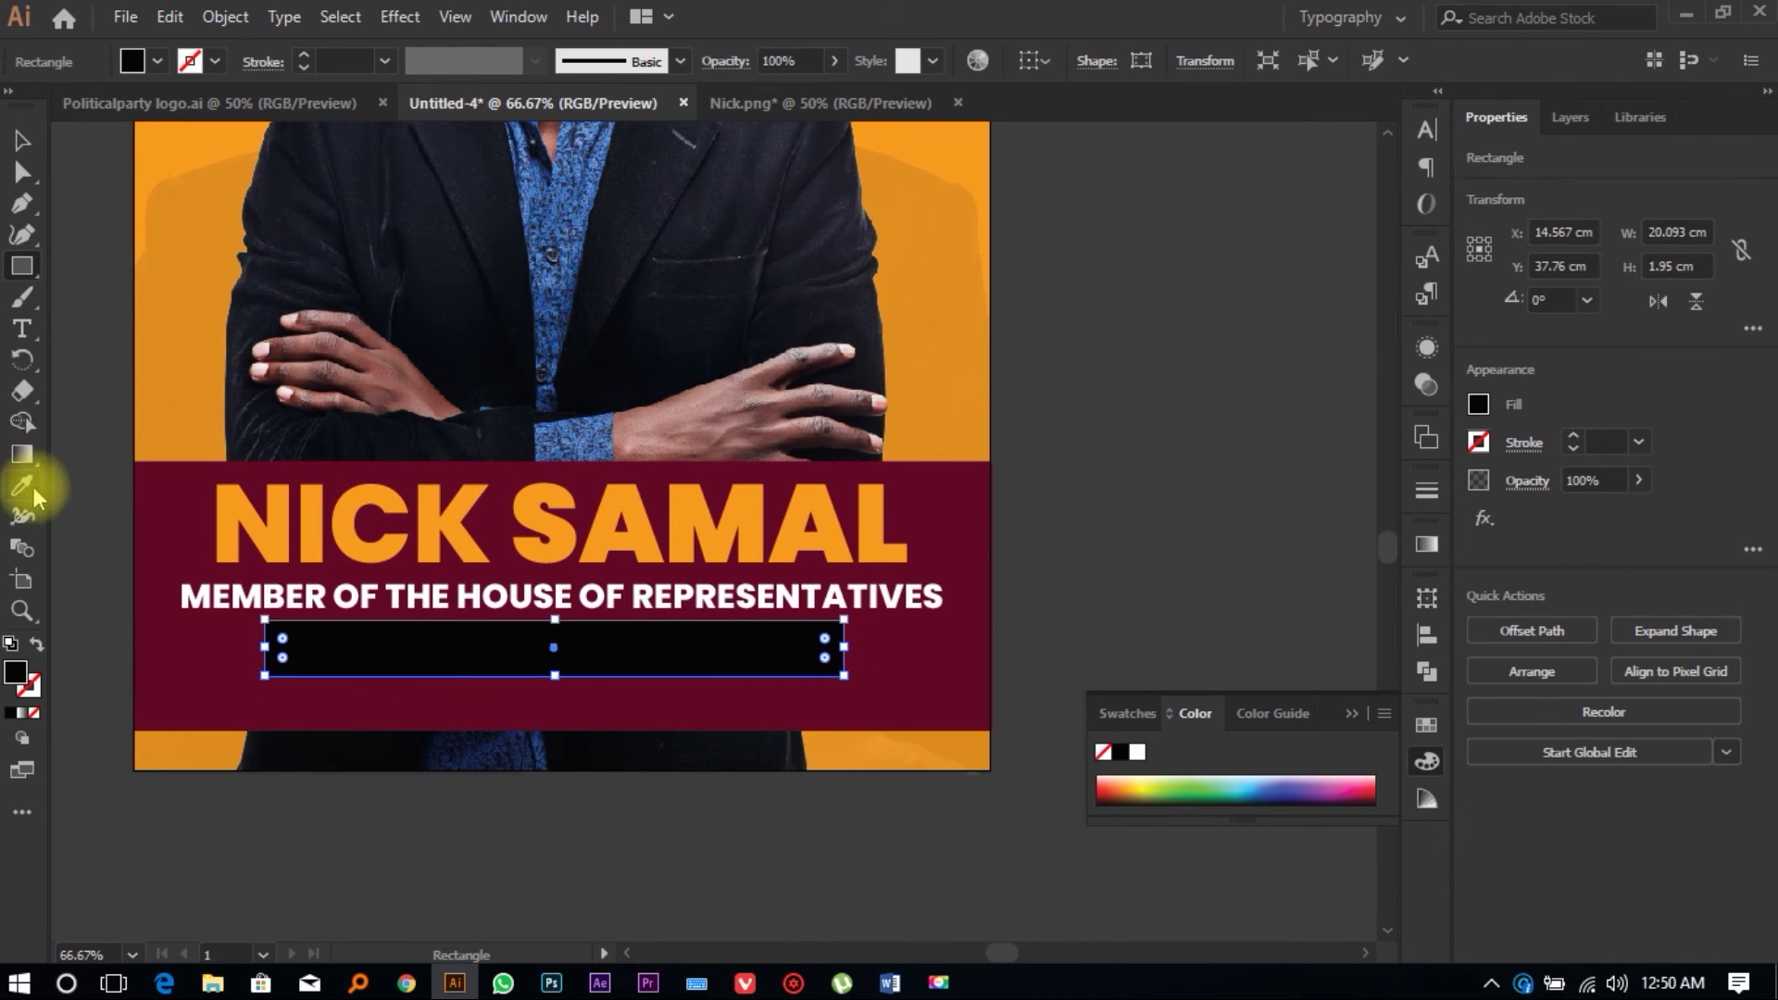
click(22, 484)
click(445, 532)
click(22, 140)
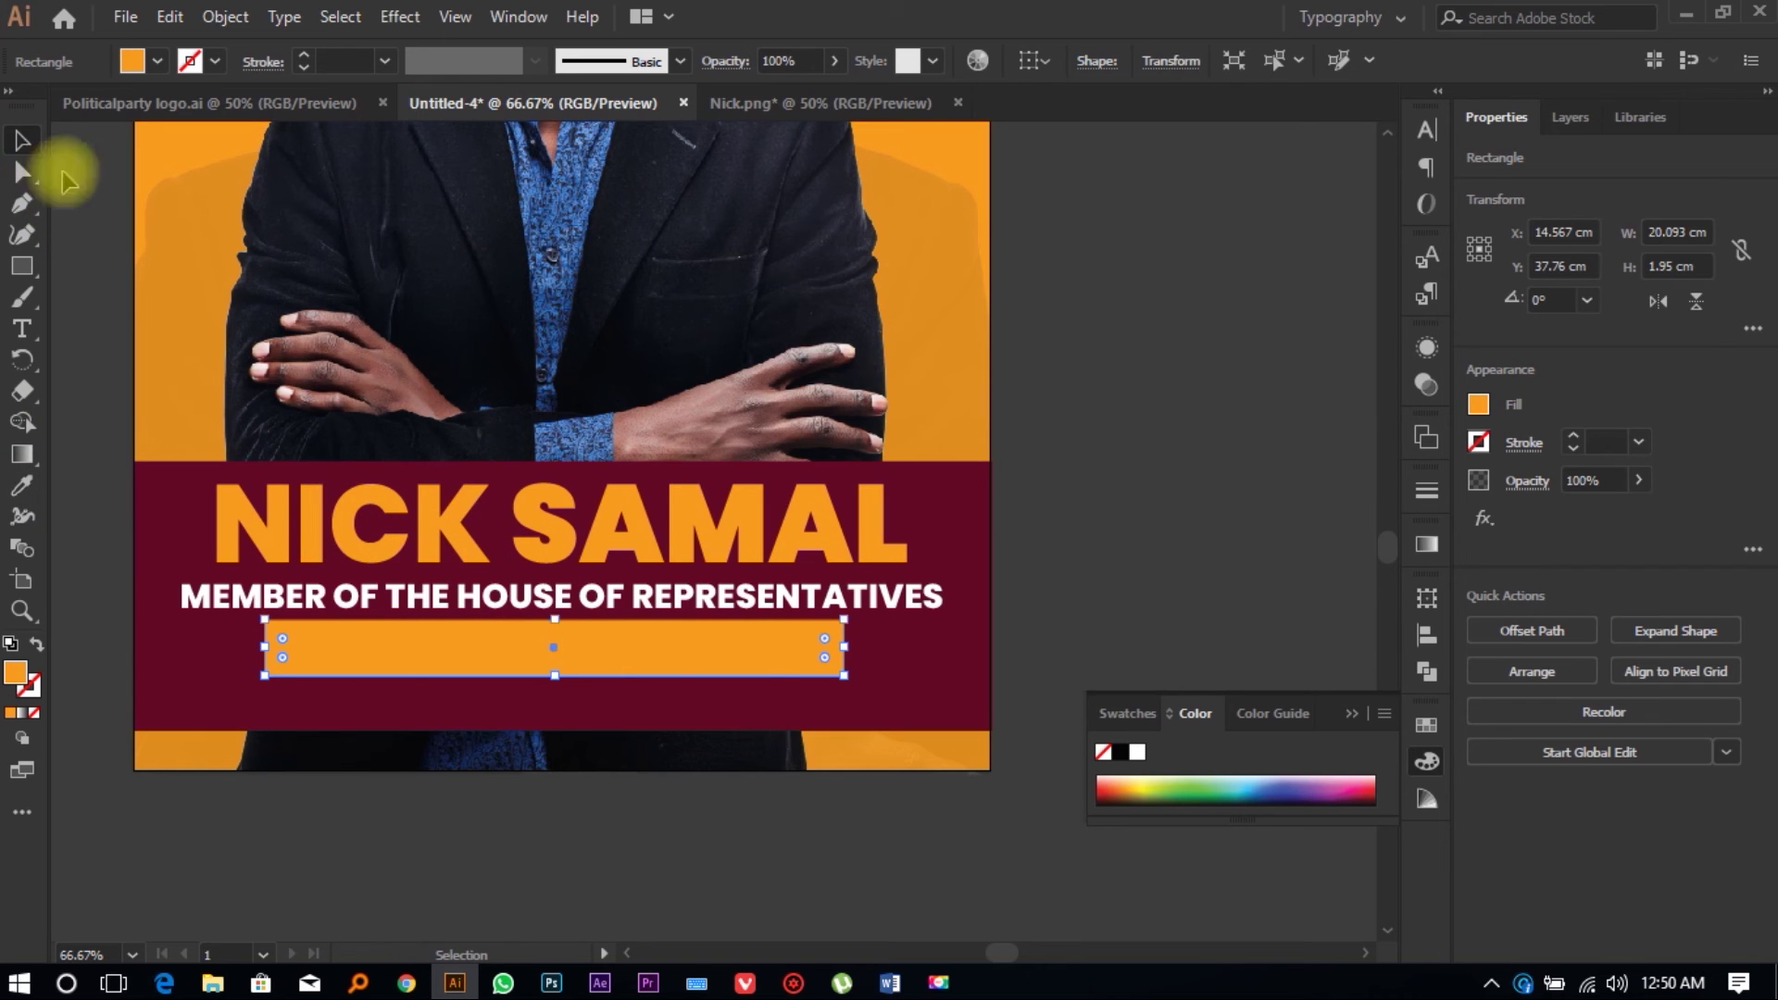
Step: Send the orange rectangle backward so it sits behind the membership text
scroll(740, 666, up, 2)
scroll(880, 713, down, 2)
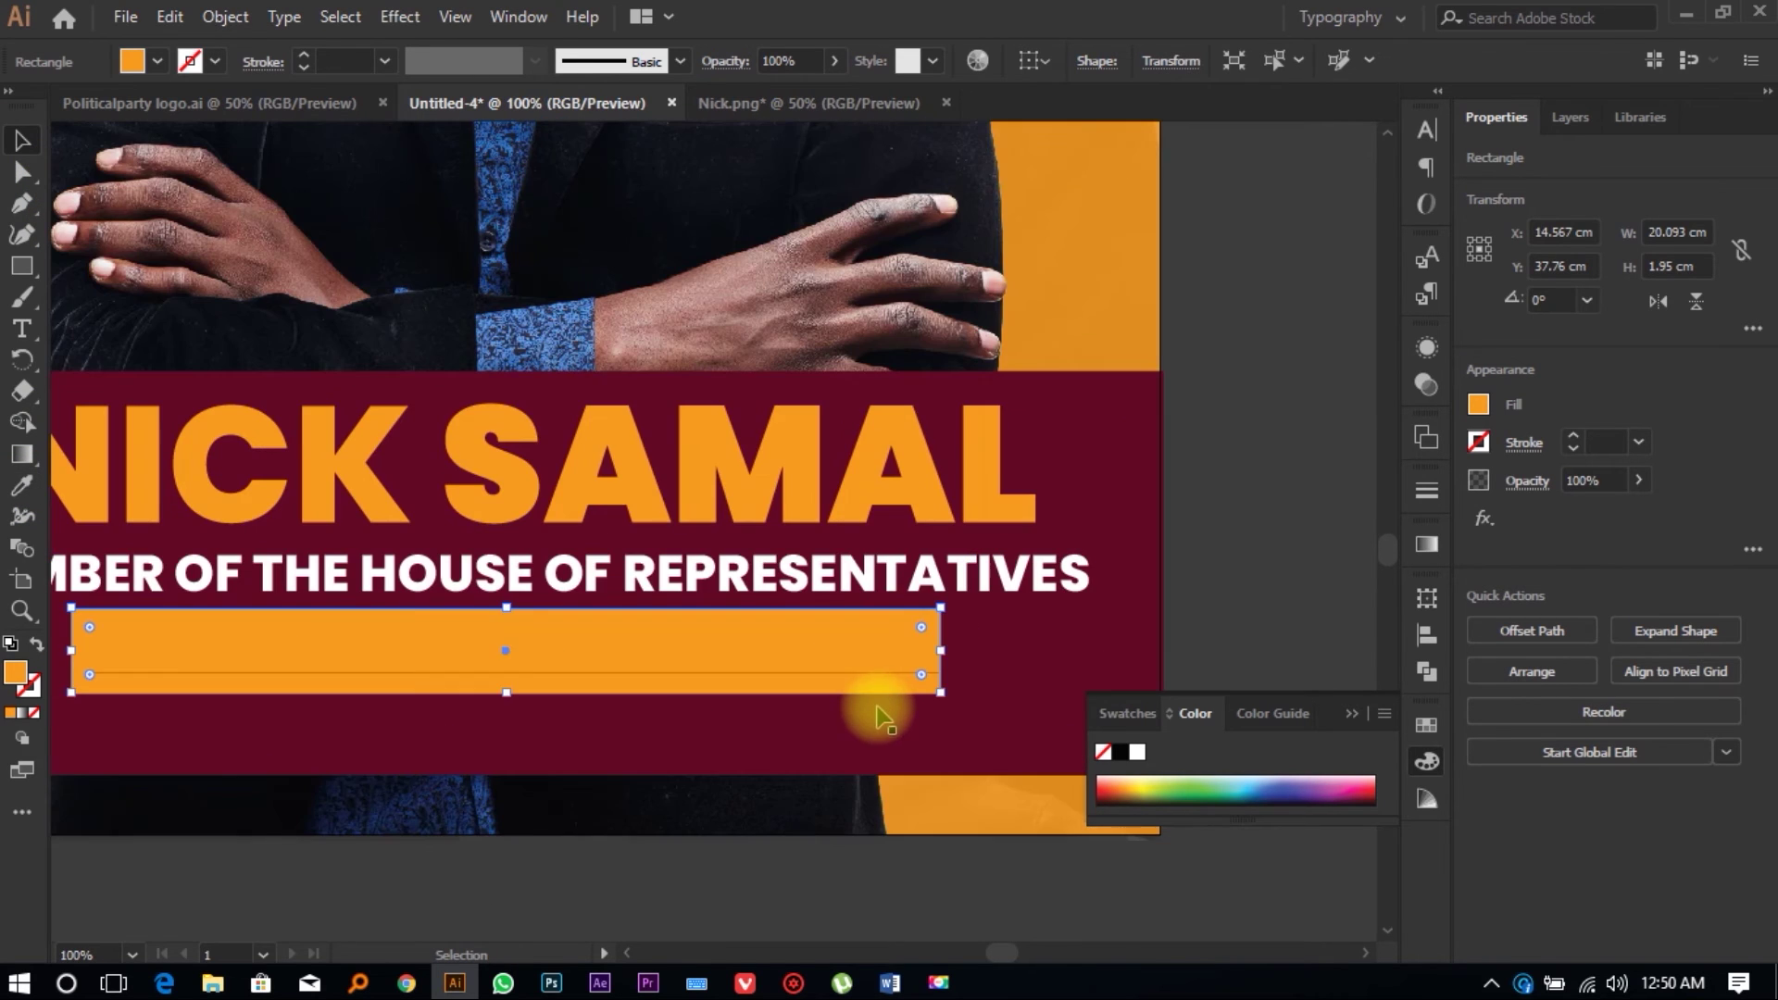
click(881, 709)
click(865, 685)
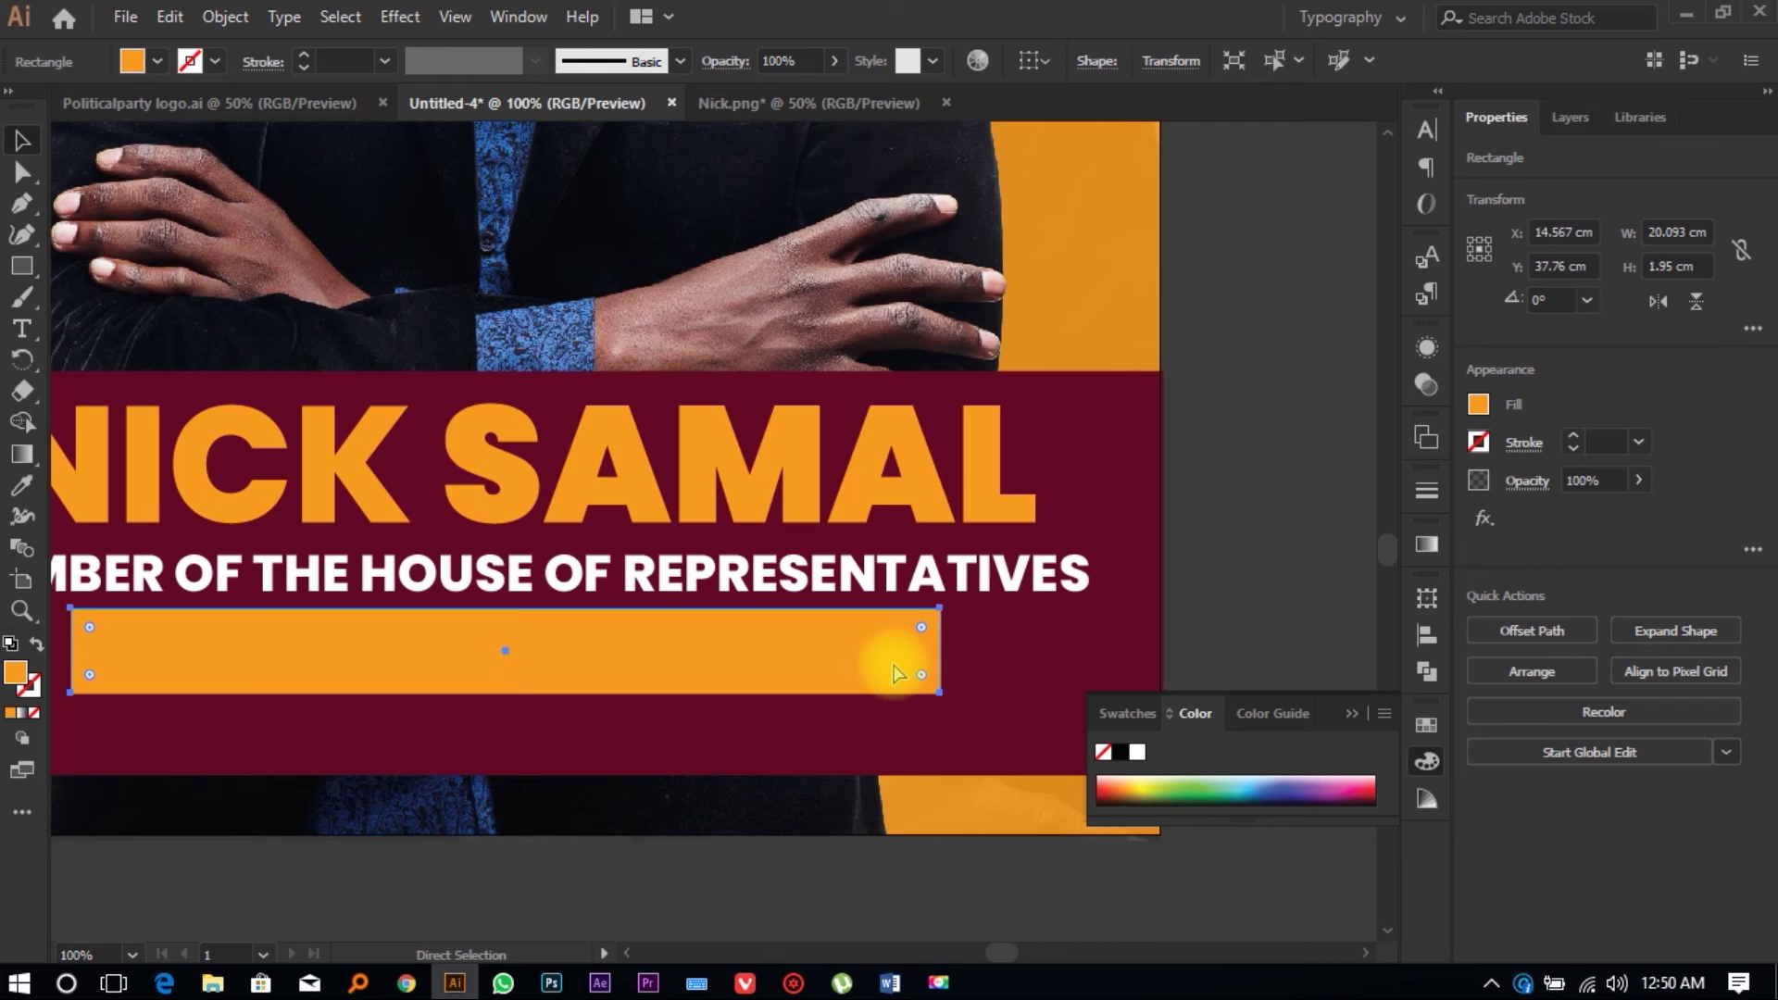
key(ctrl+bracketleft)
key(ctrl+z)
key(ctrl+bracketleft)
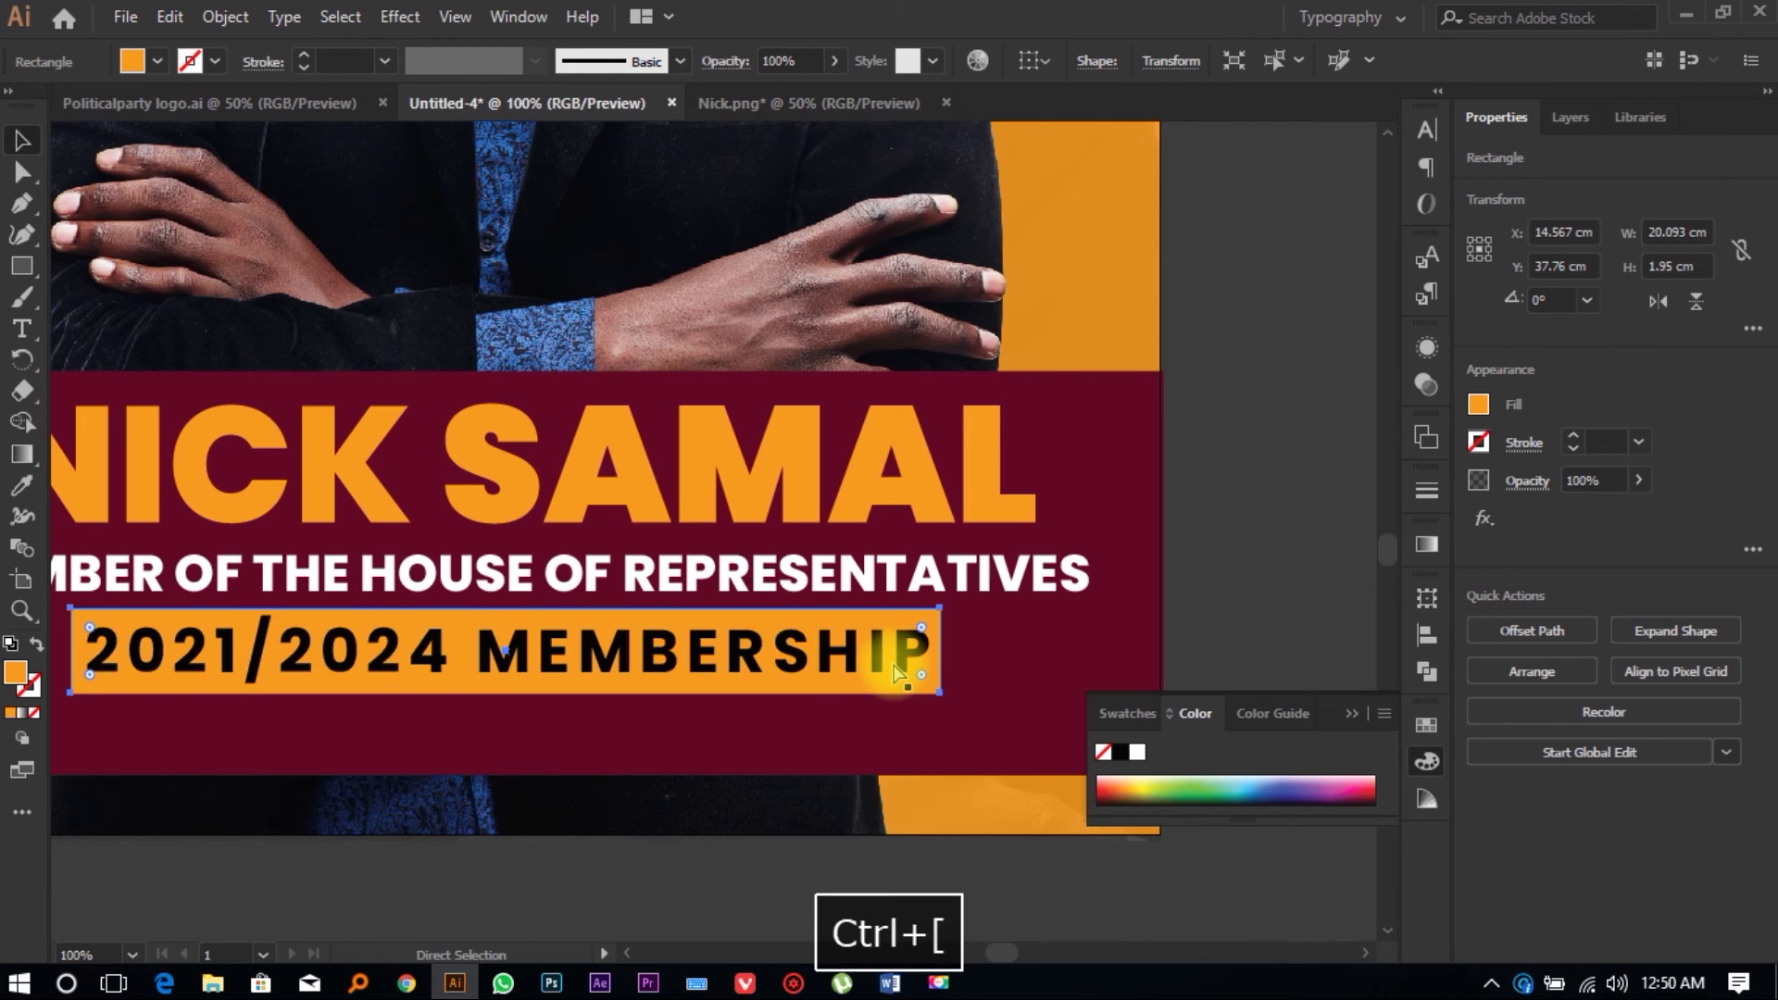
scroll(896, 673, down, 3)
click(845, 813)
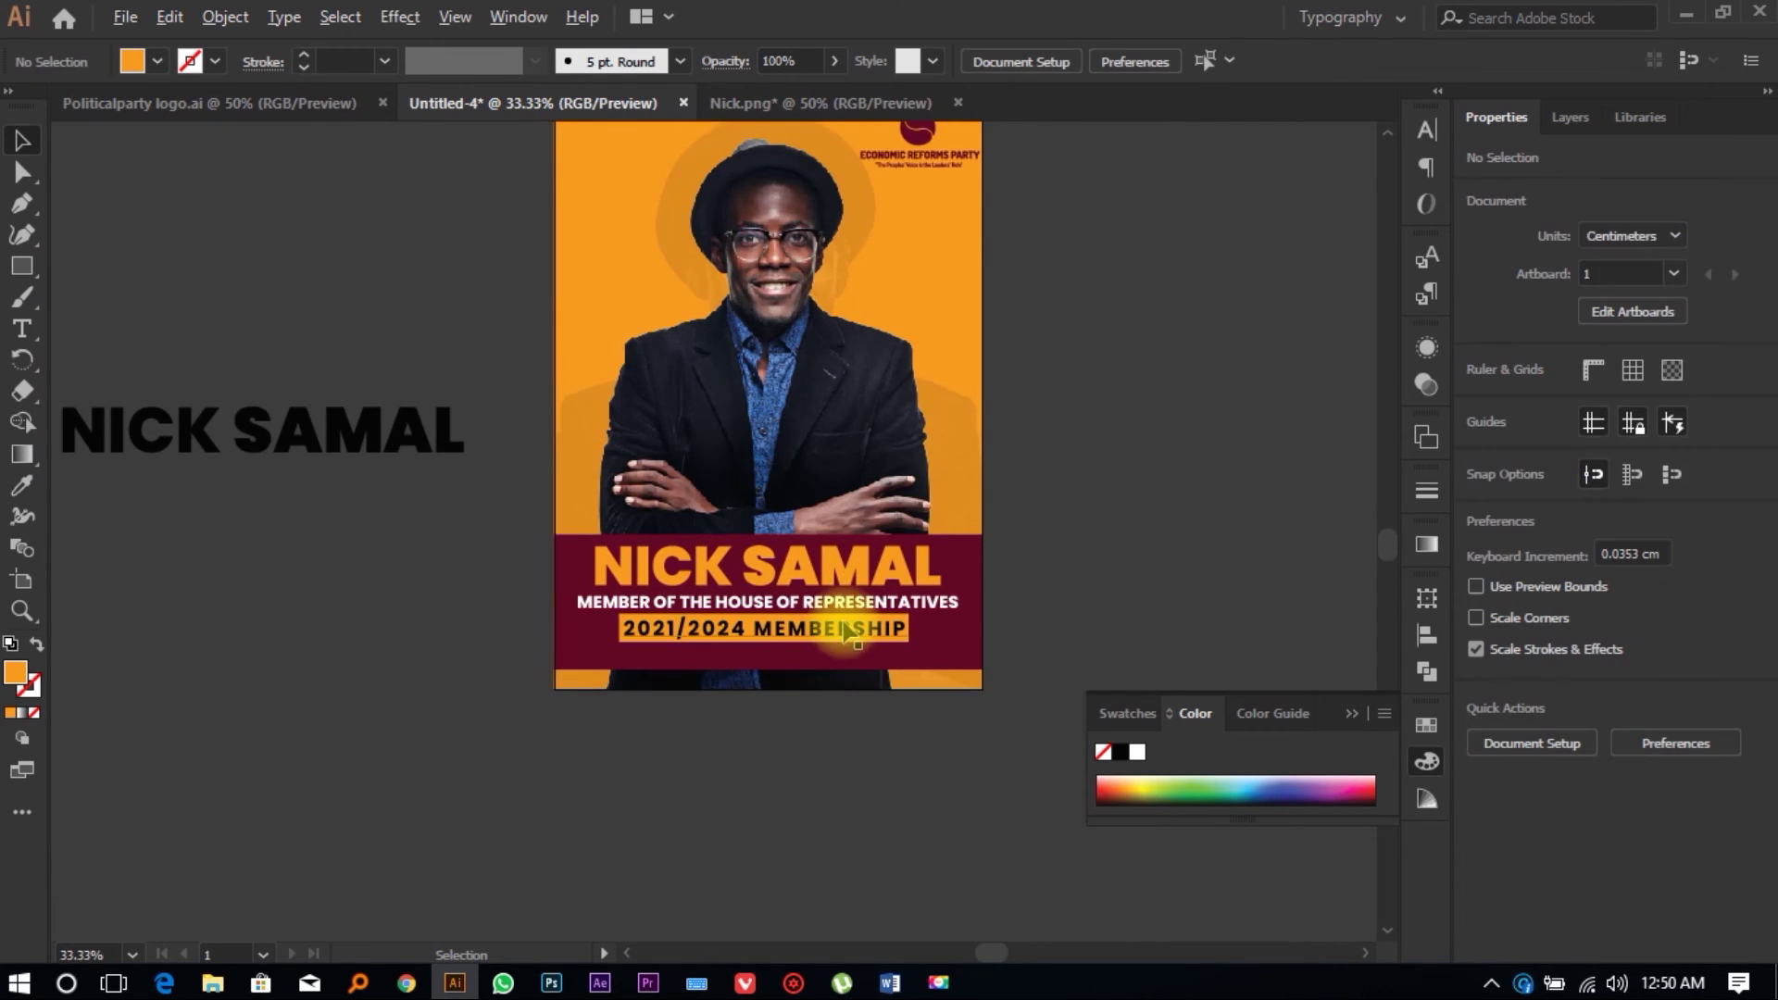
Step: Recolour the membership text with the maroon sampled from the banner
scroll(847, 645, up, 1)
click(845, 645)
click(22, 485)
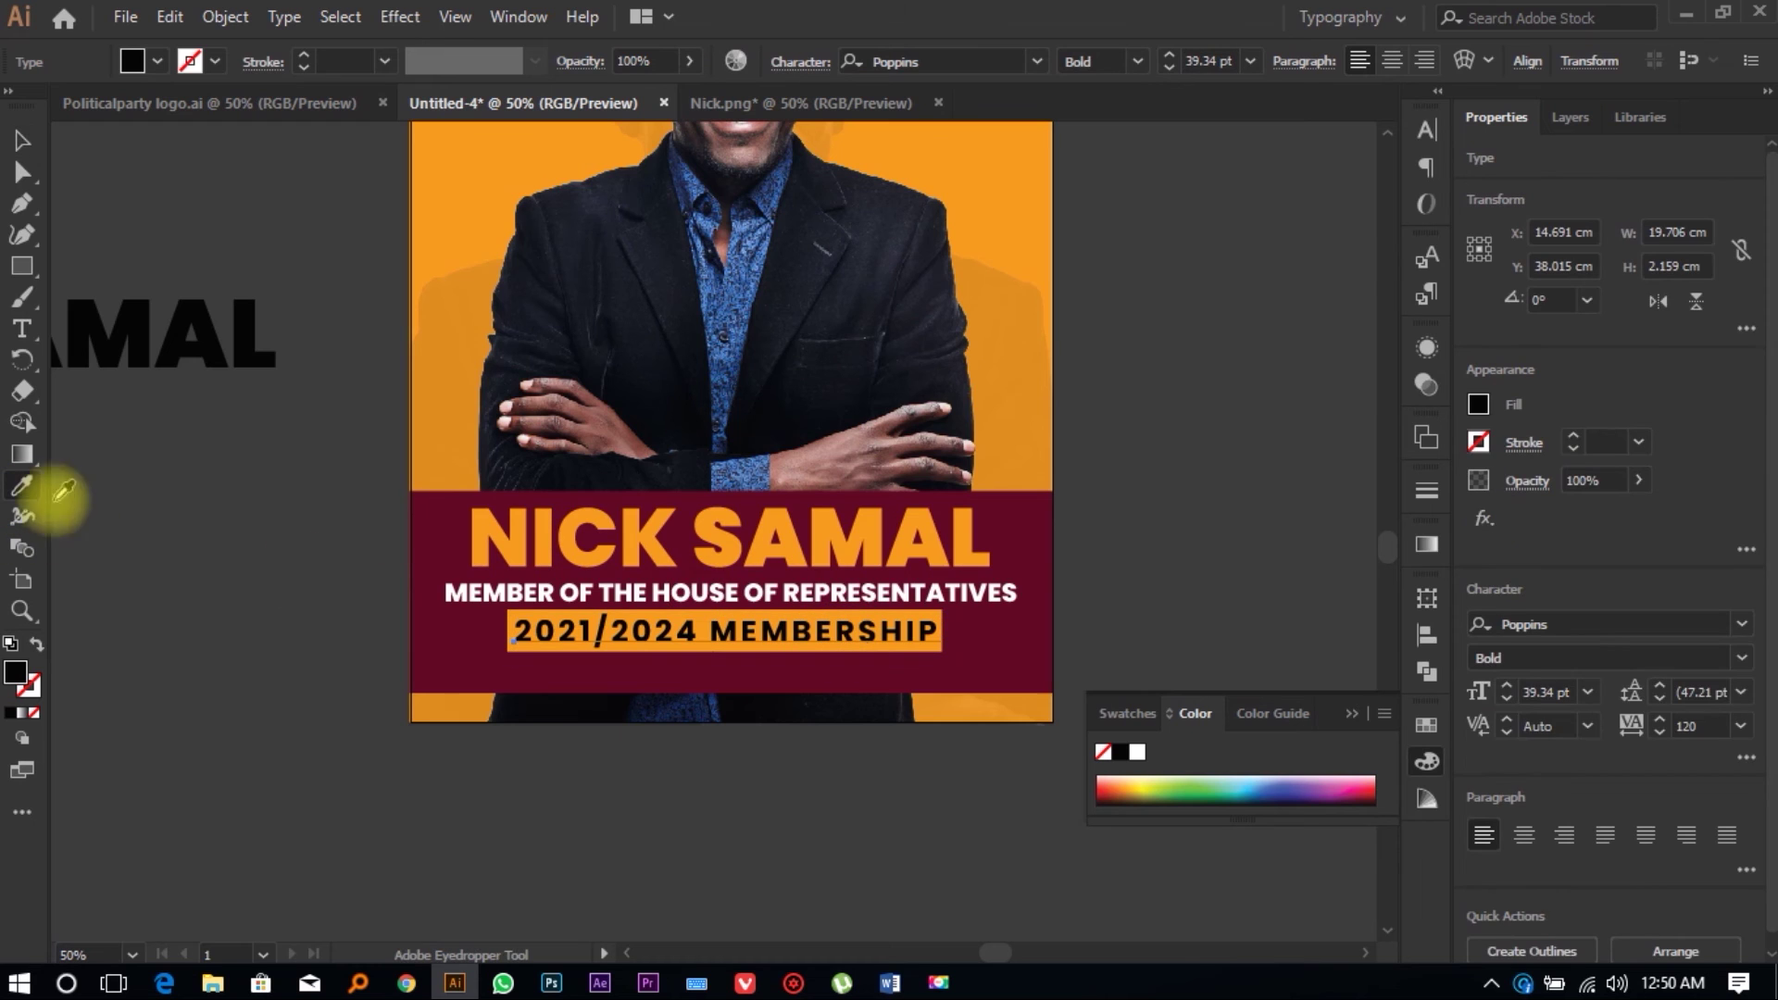
click(463, 633)
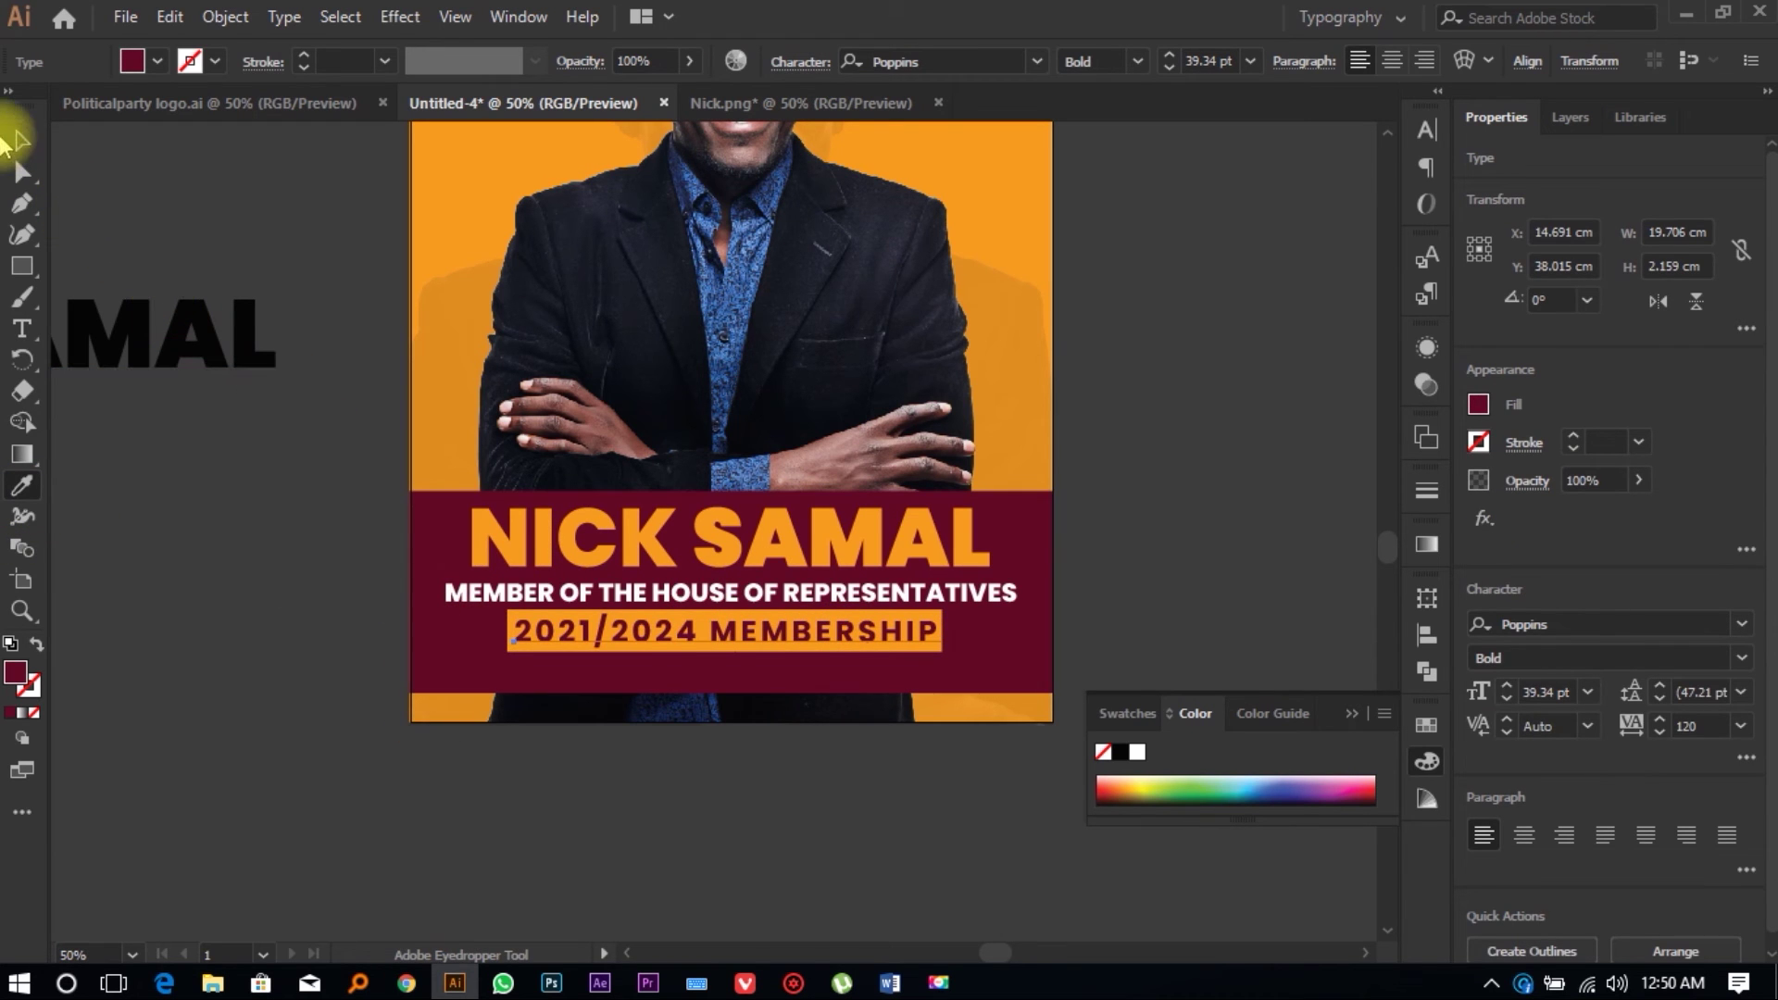
click(14, 143)
click(614, 682)
click(666, 787)
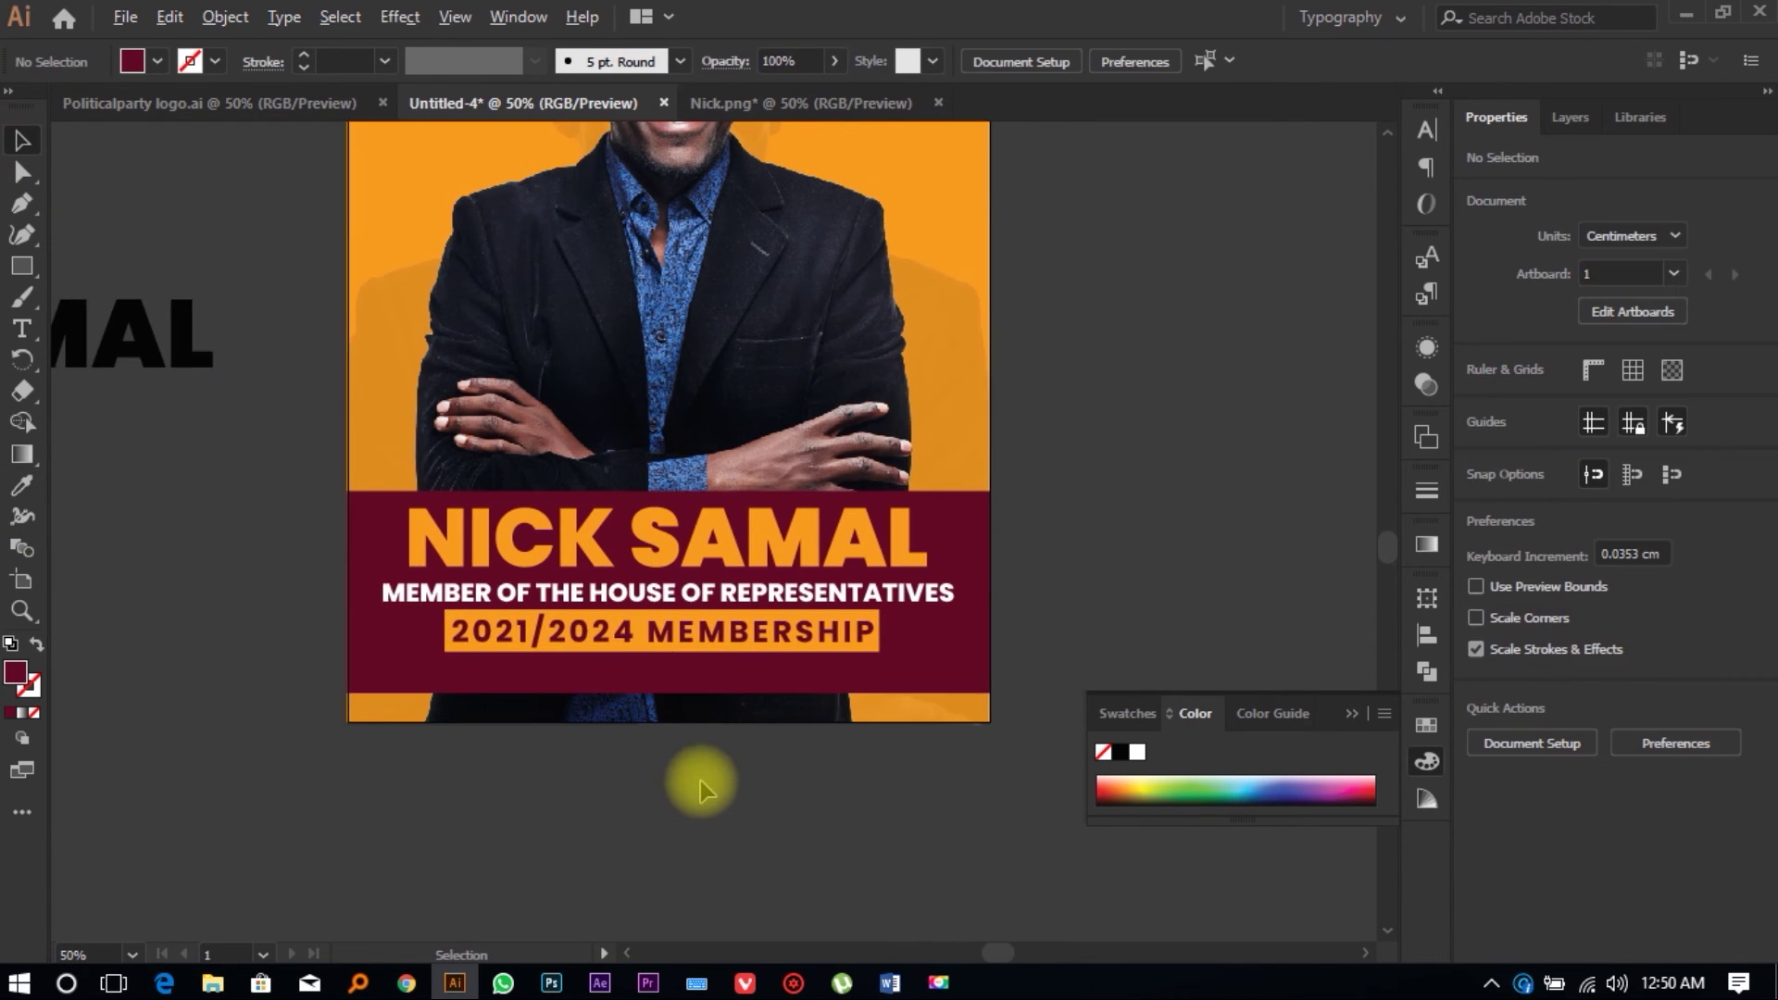
scroll(713, 704, up, 2)
click(731, 603)
drag(635, 604, 635, 631)
Step: Copy the motto "A win-win partnership" from the Word brief into new Illustrator text below the artboard, enclosed in single quotation marks
click(890, 983)
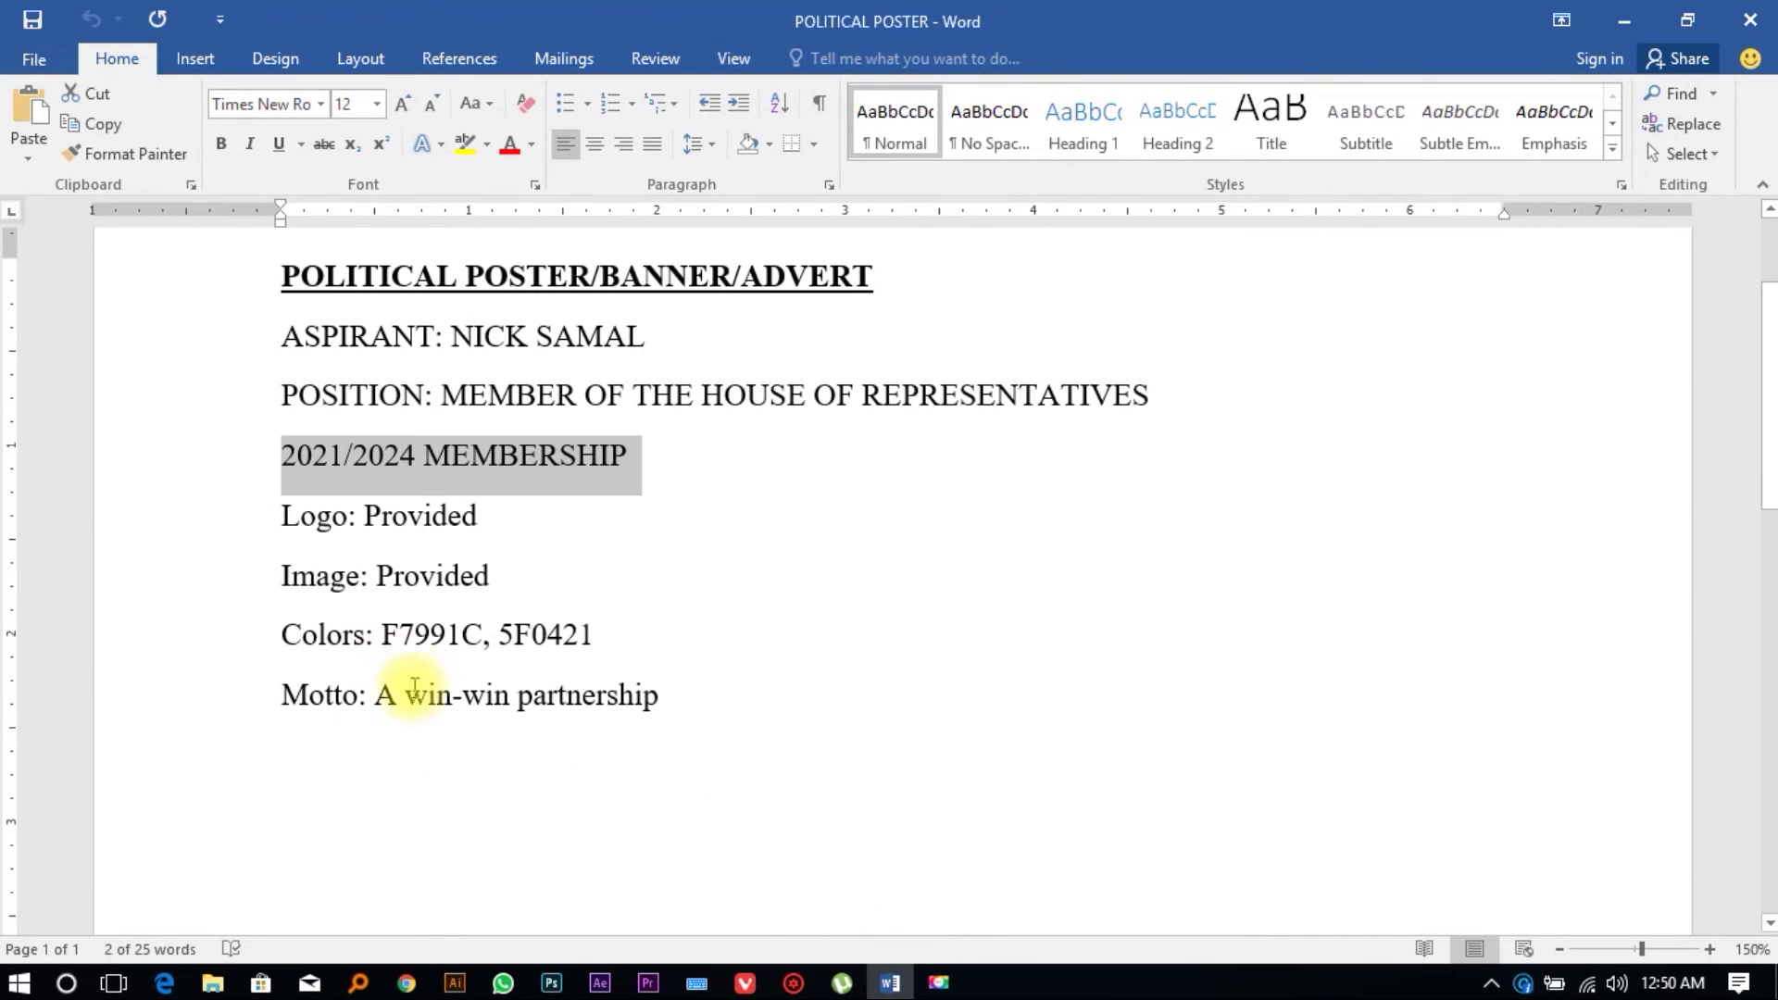
drag(376, 697, 789, 719)
key(ctrl+c)
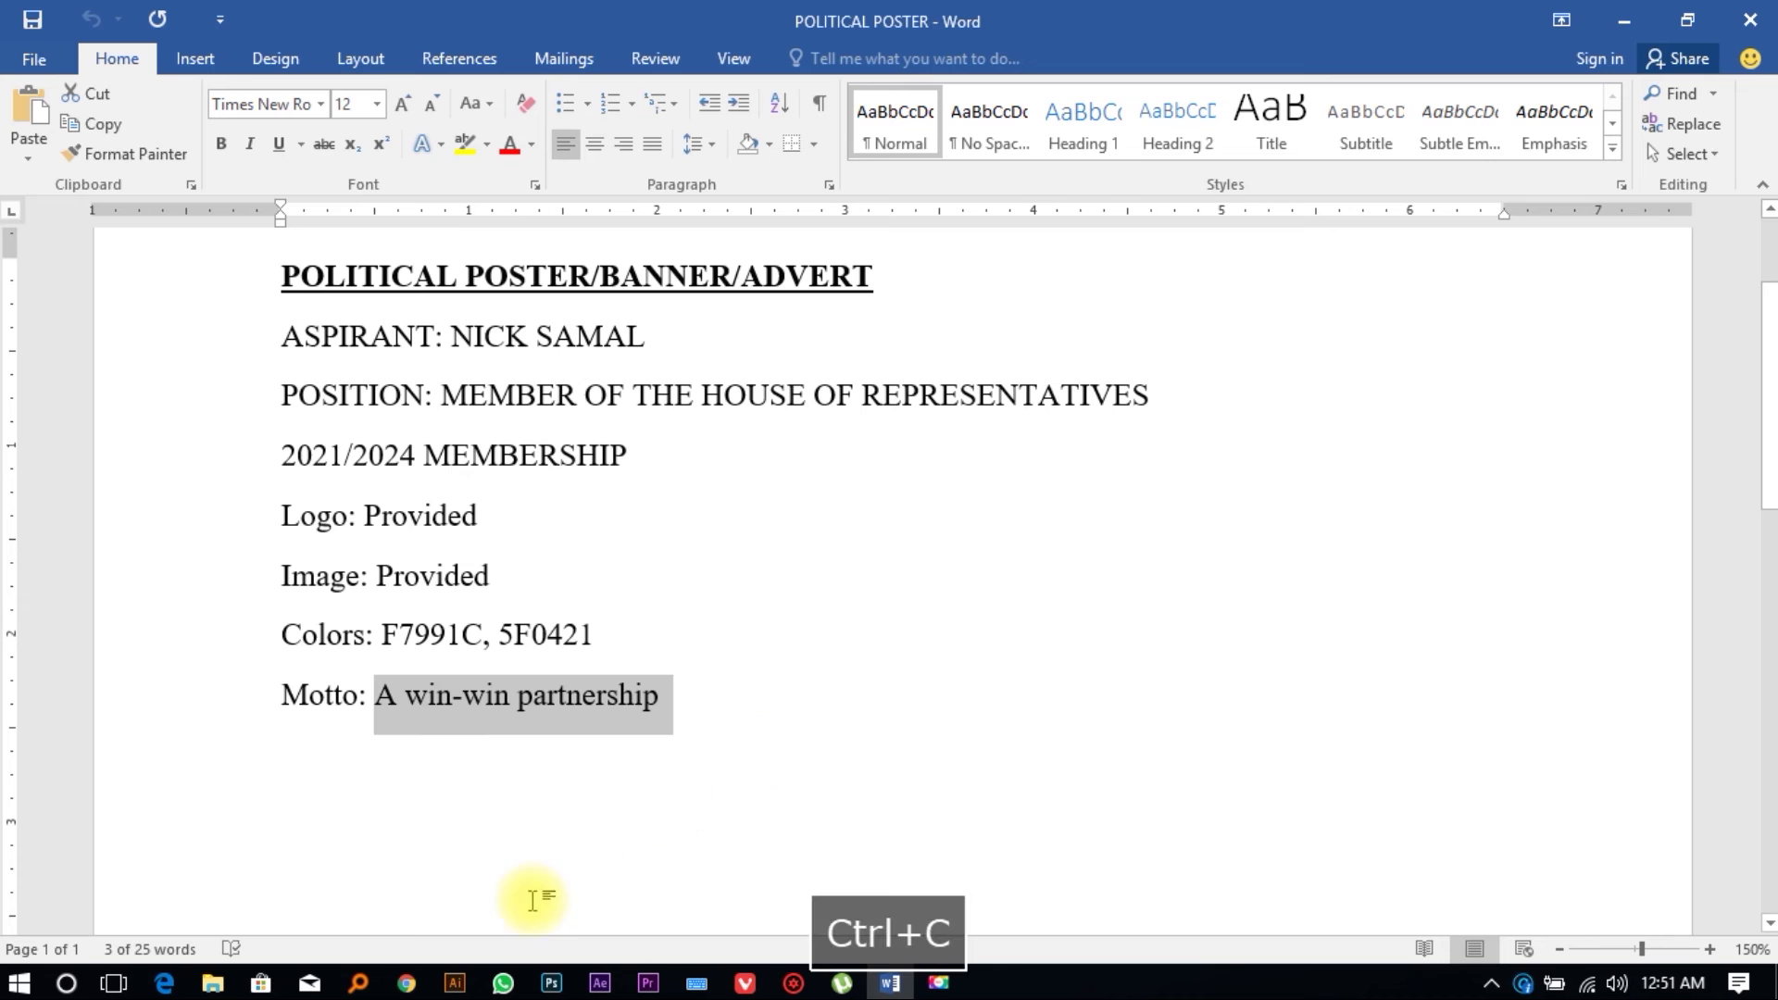
click(456, 983)
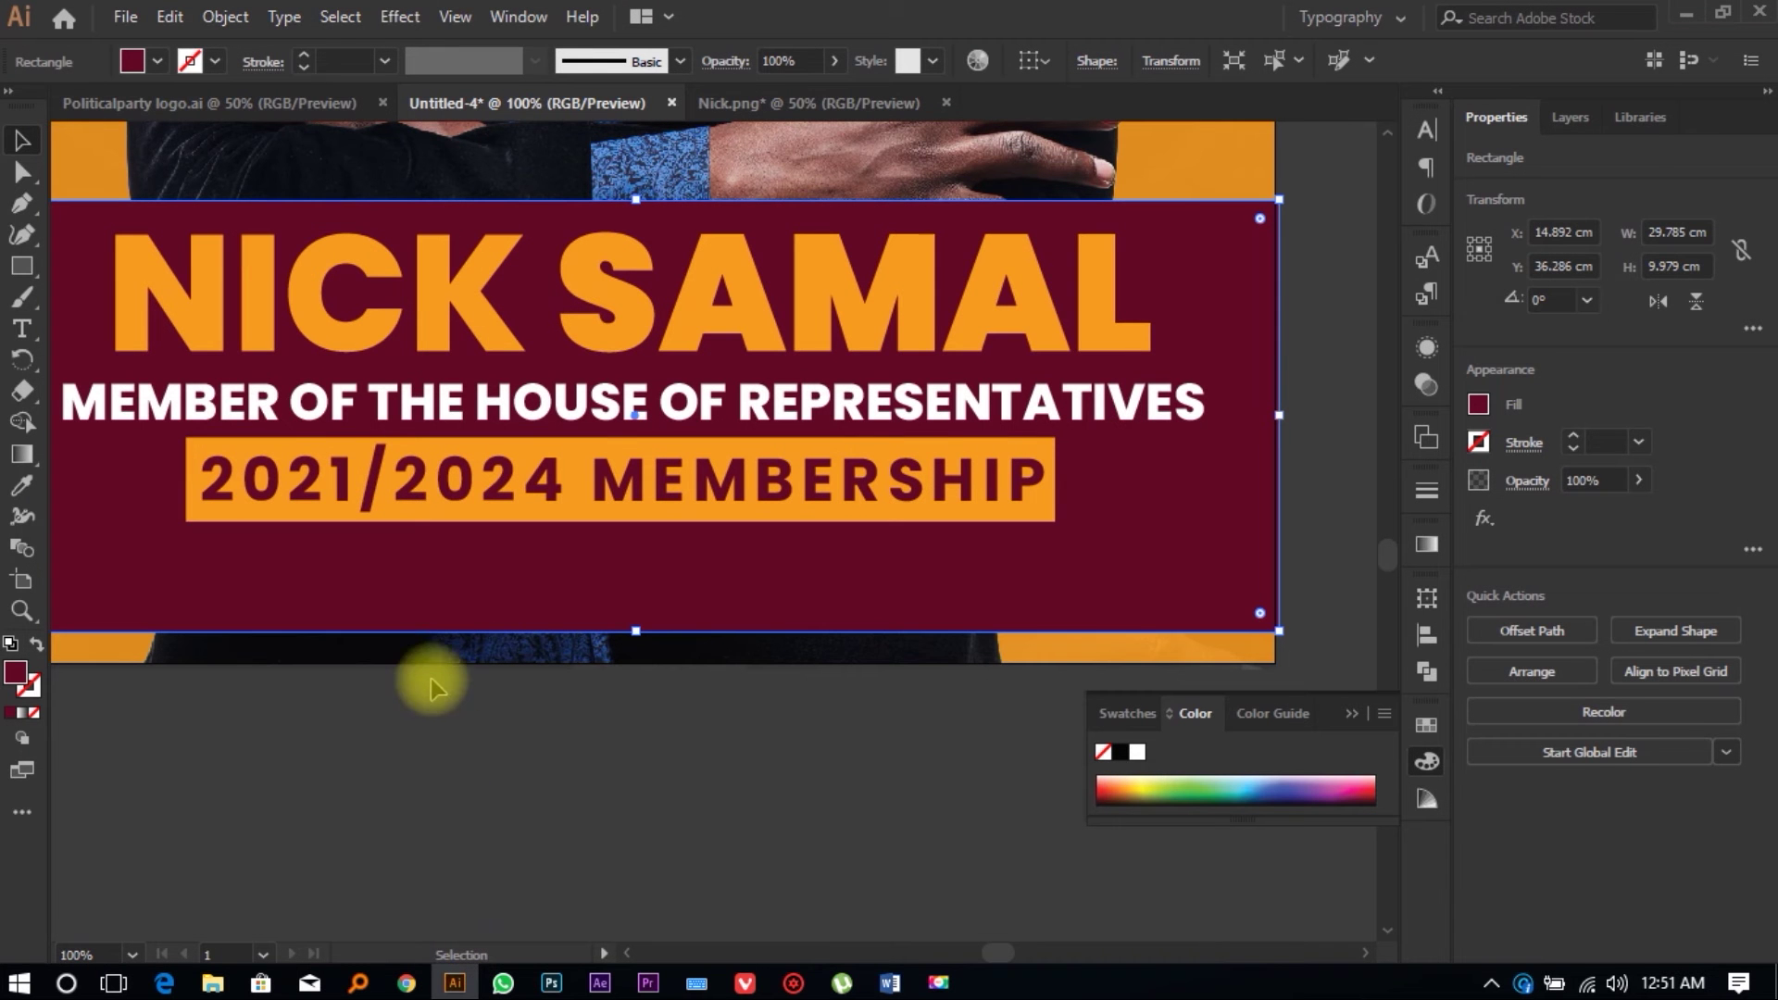
click(46, 333)
click(451, 720)
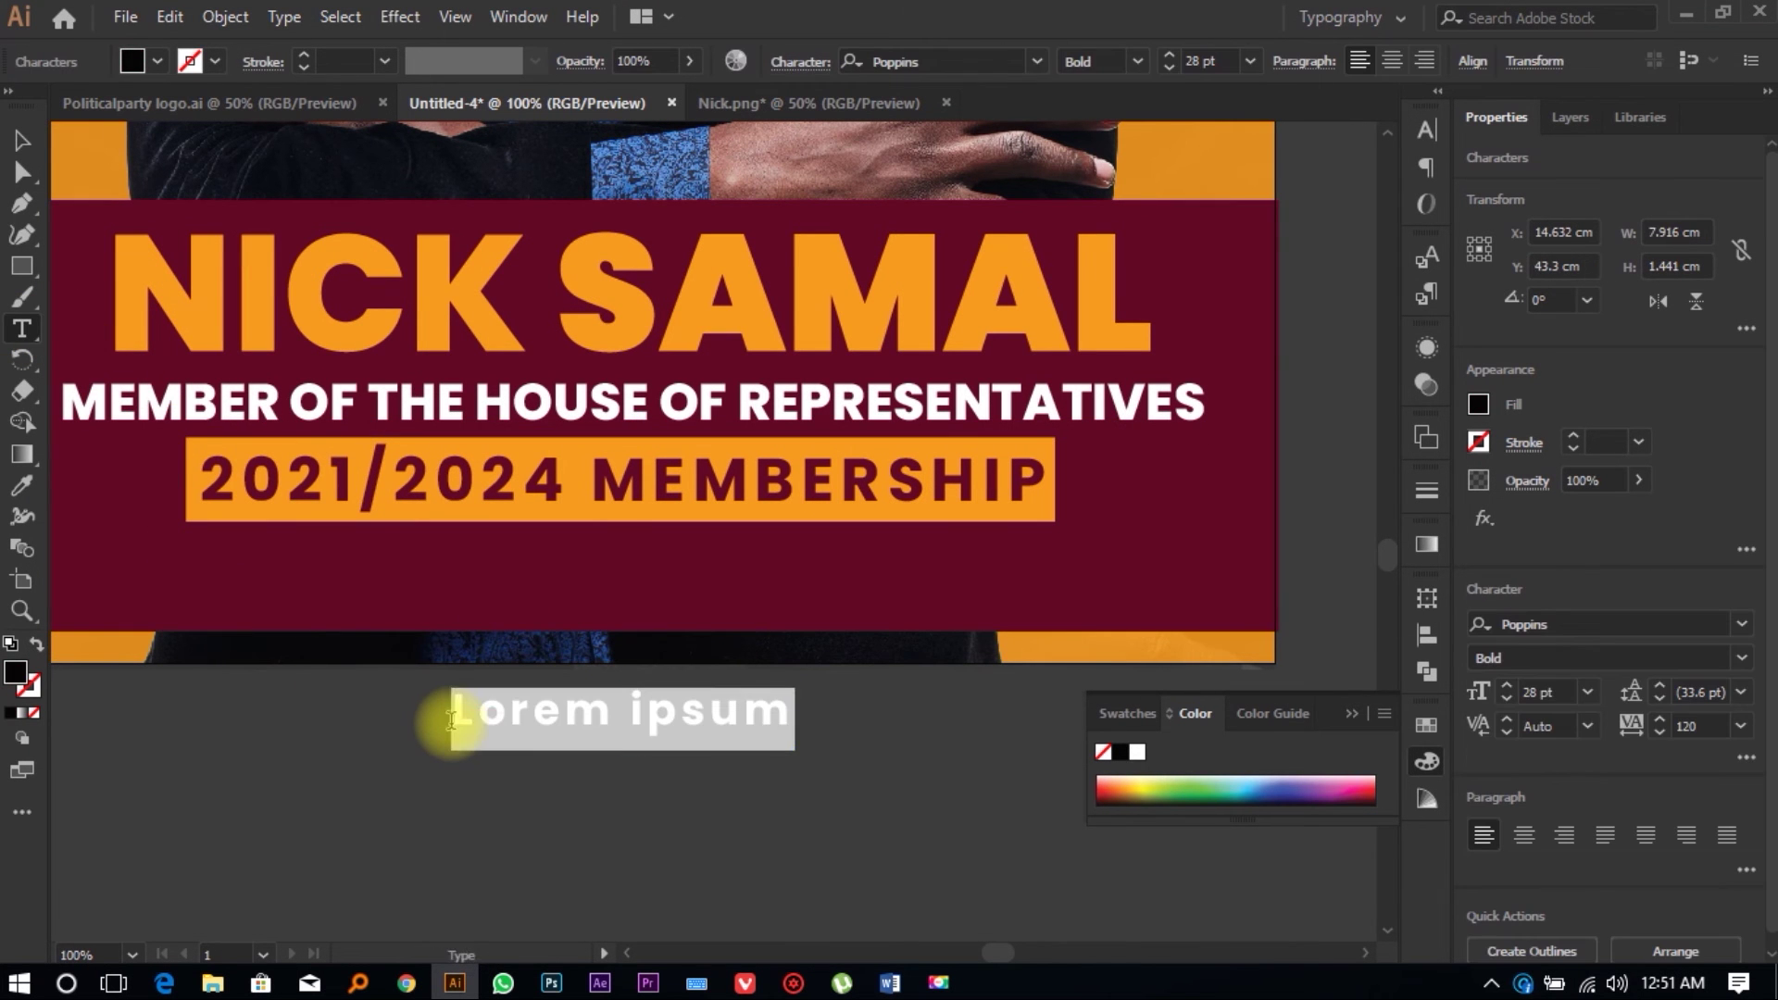
key(ctrl+v)
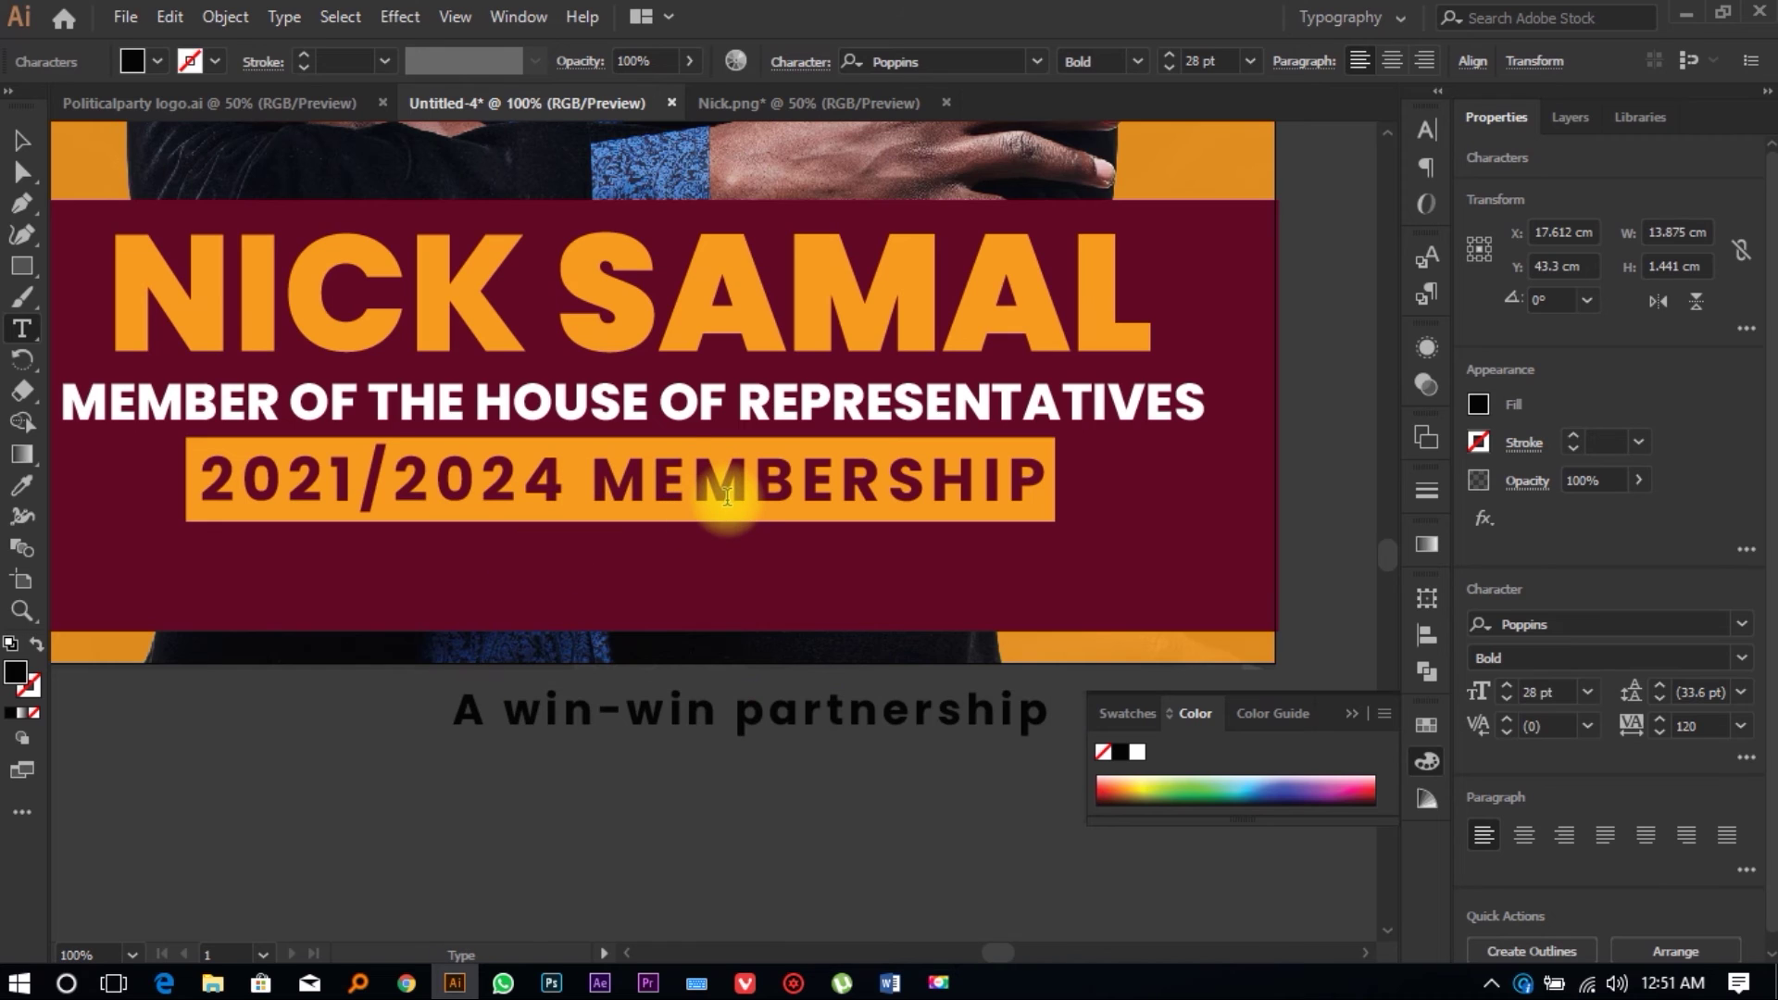
click(461, 713)
text(')
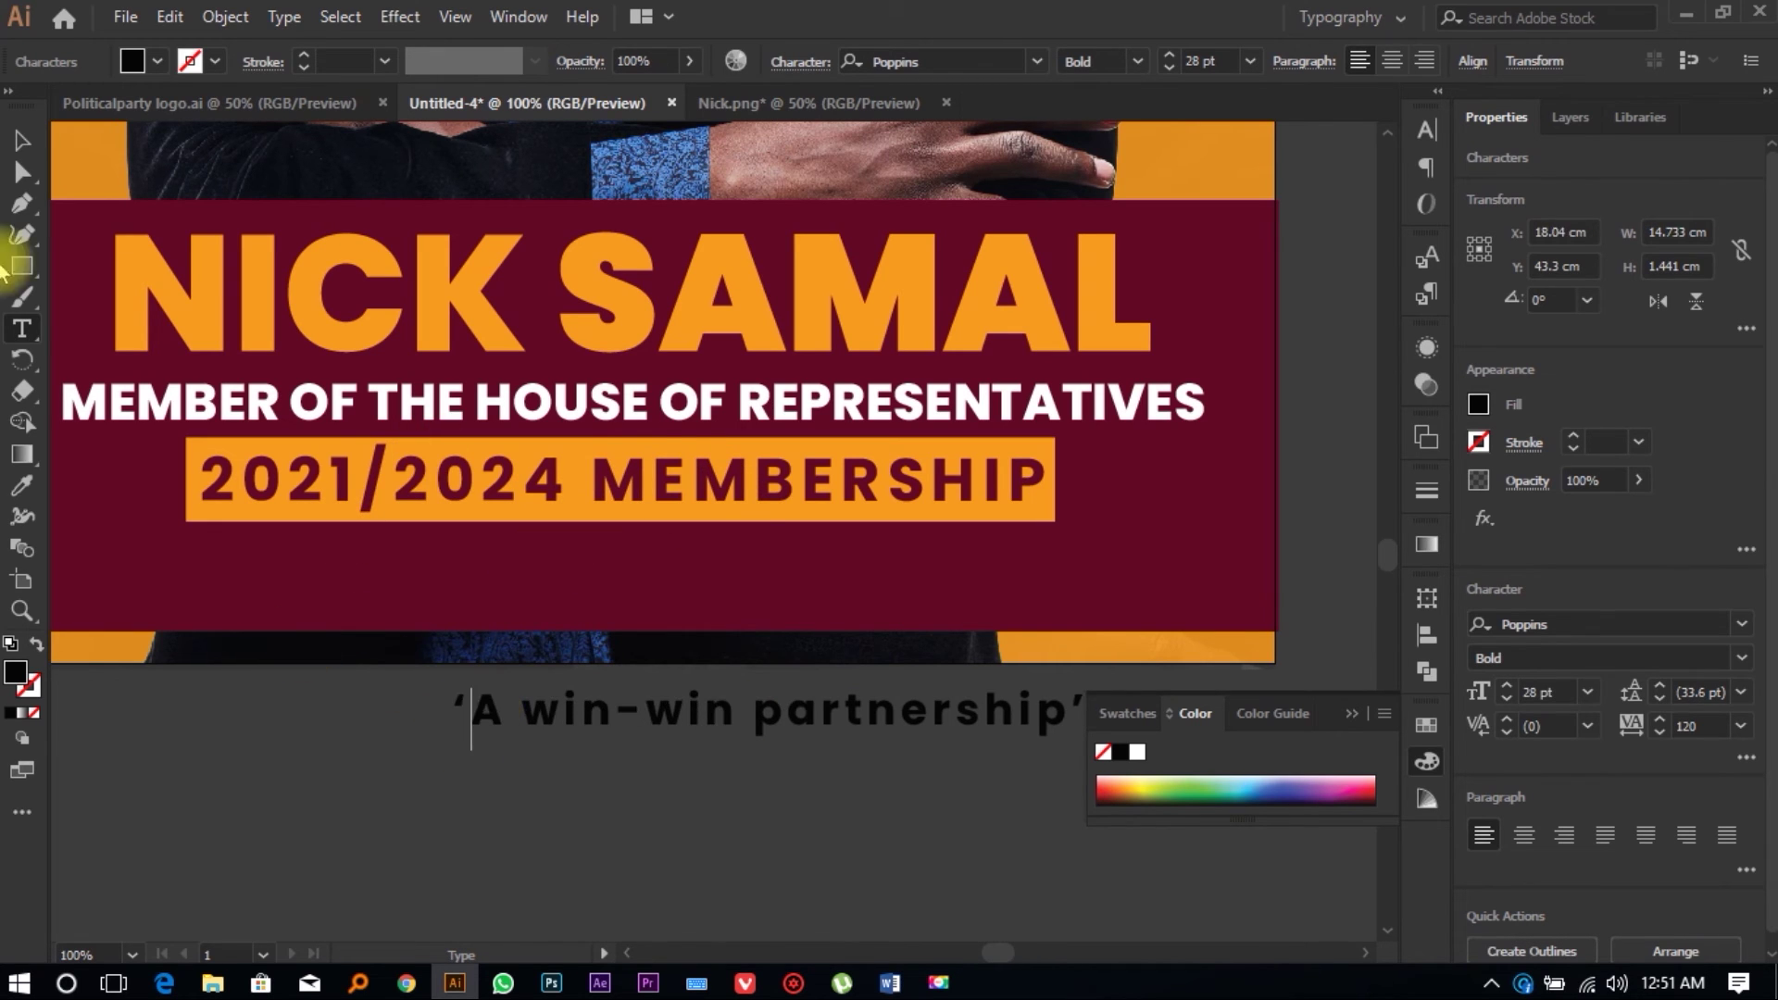
Step: Move the motto onto the maroon banner below the membership text and scale it up to about 37 pt
click(22, 140)
scroll(837, 541, down, 2)
scroll(893, 628, up, 2)
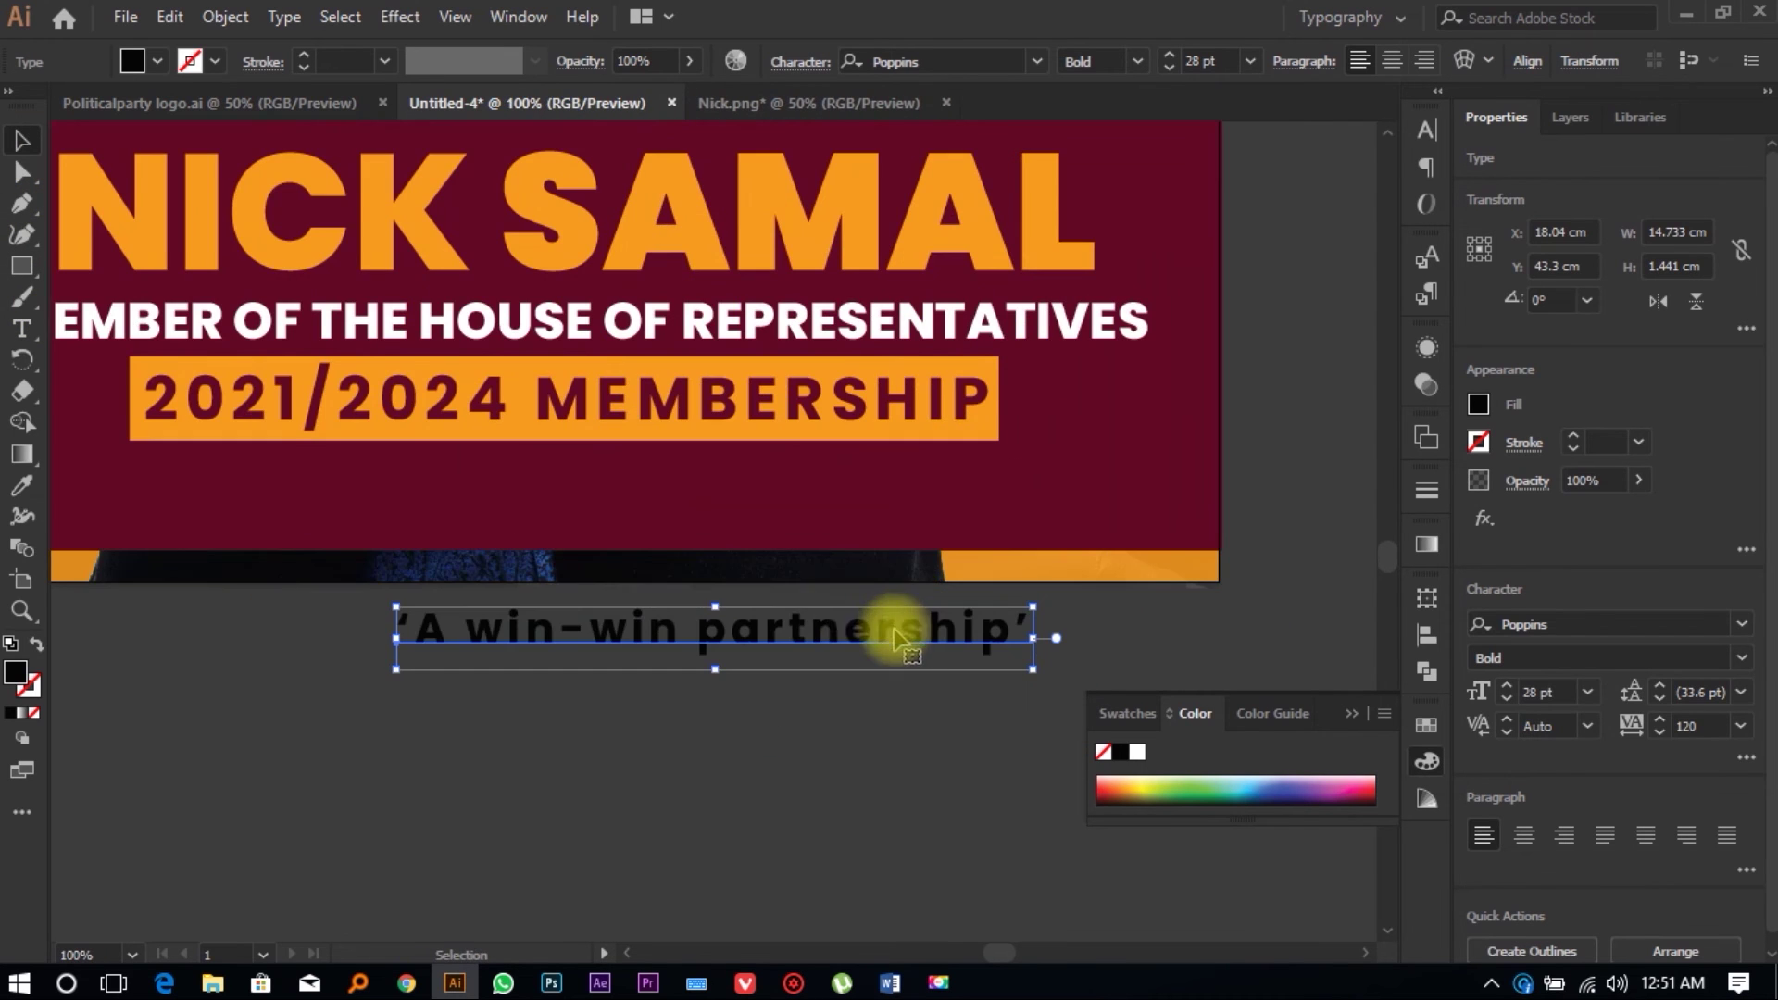
drag(892, 629, 725, 503)
scroll(740, 514, down, 1)
scroll(757, 514, up, 1)
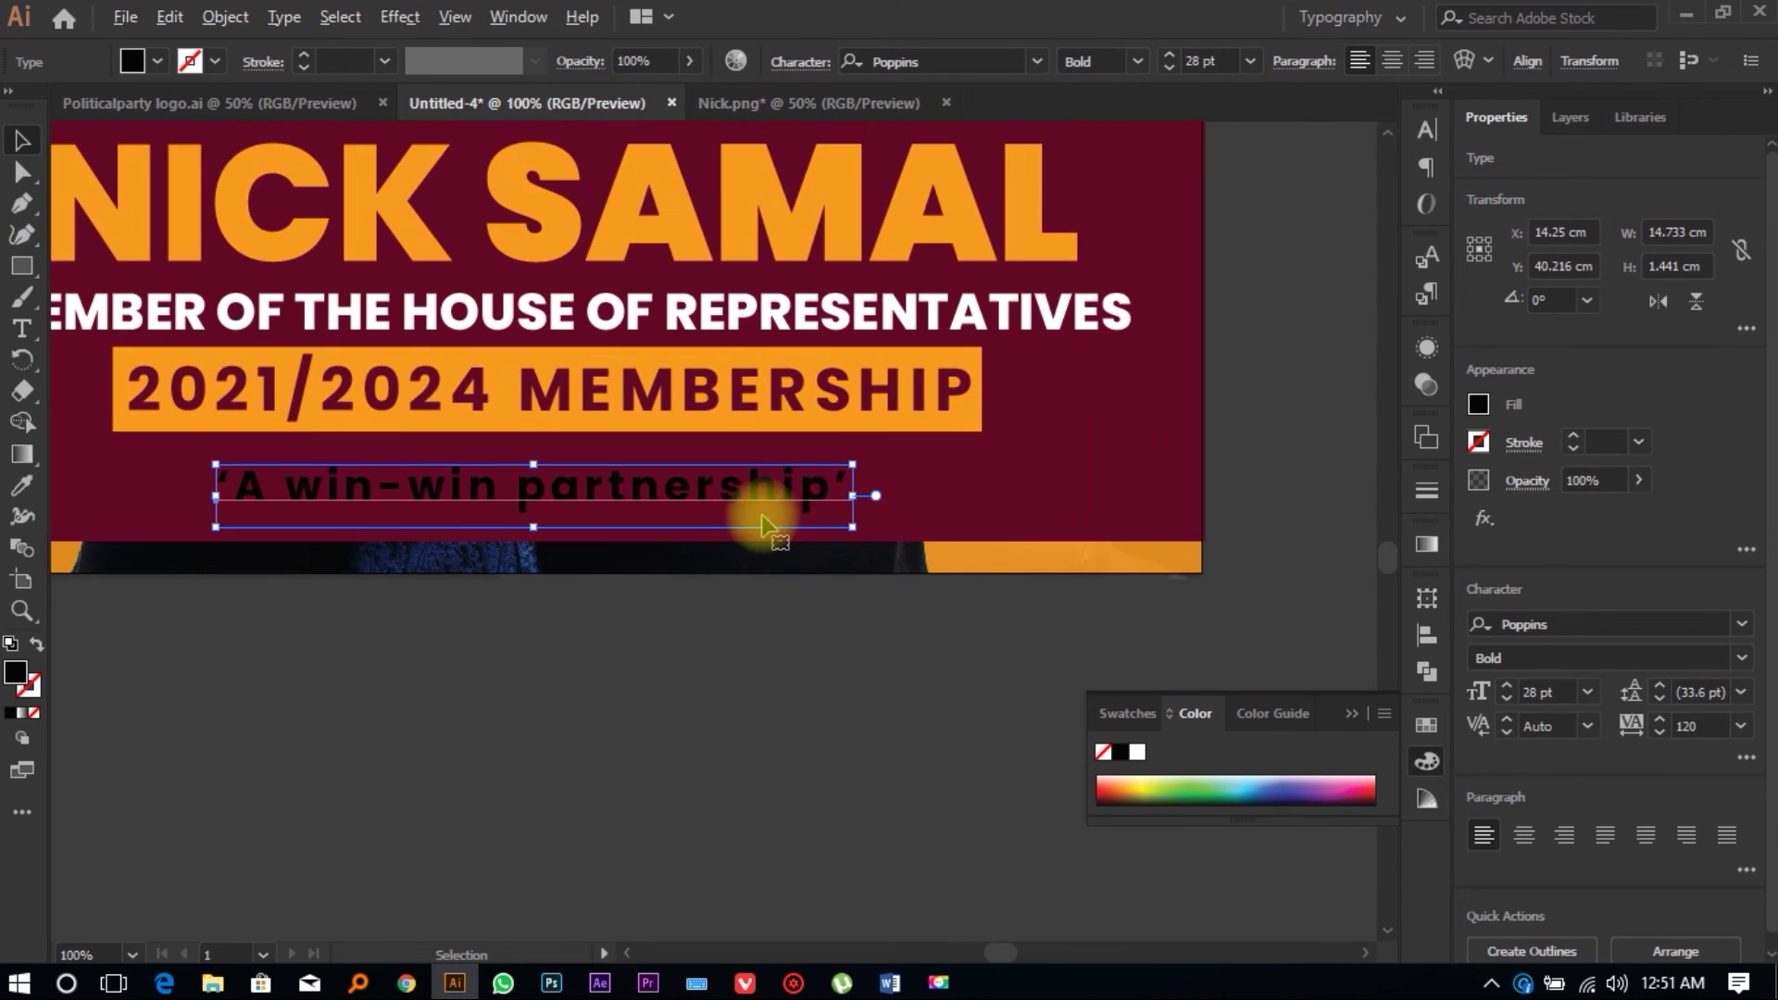
mouse_move(846, 528)
mouse_down()
mouse_move(955, 537)
mouse_move(851, 500)
mouse_up()
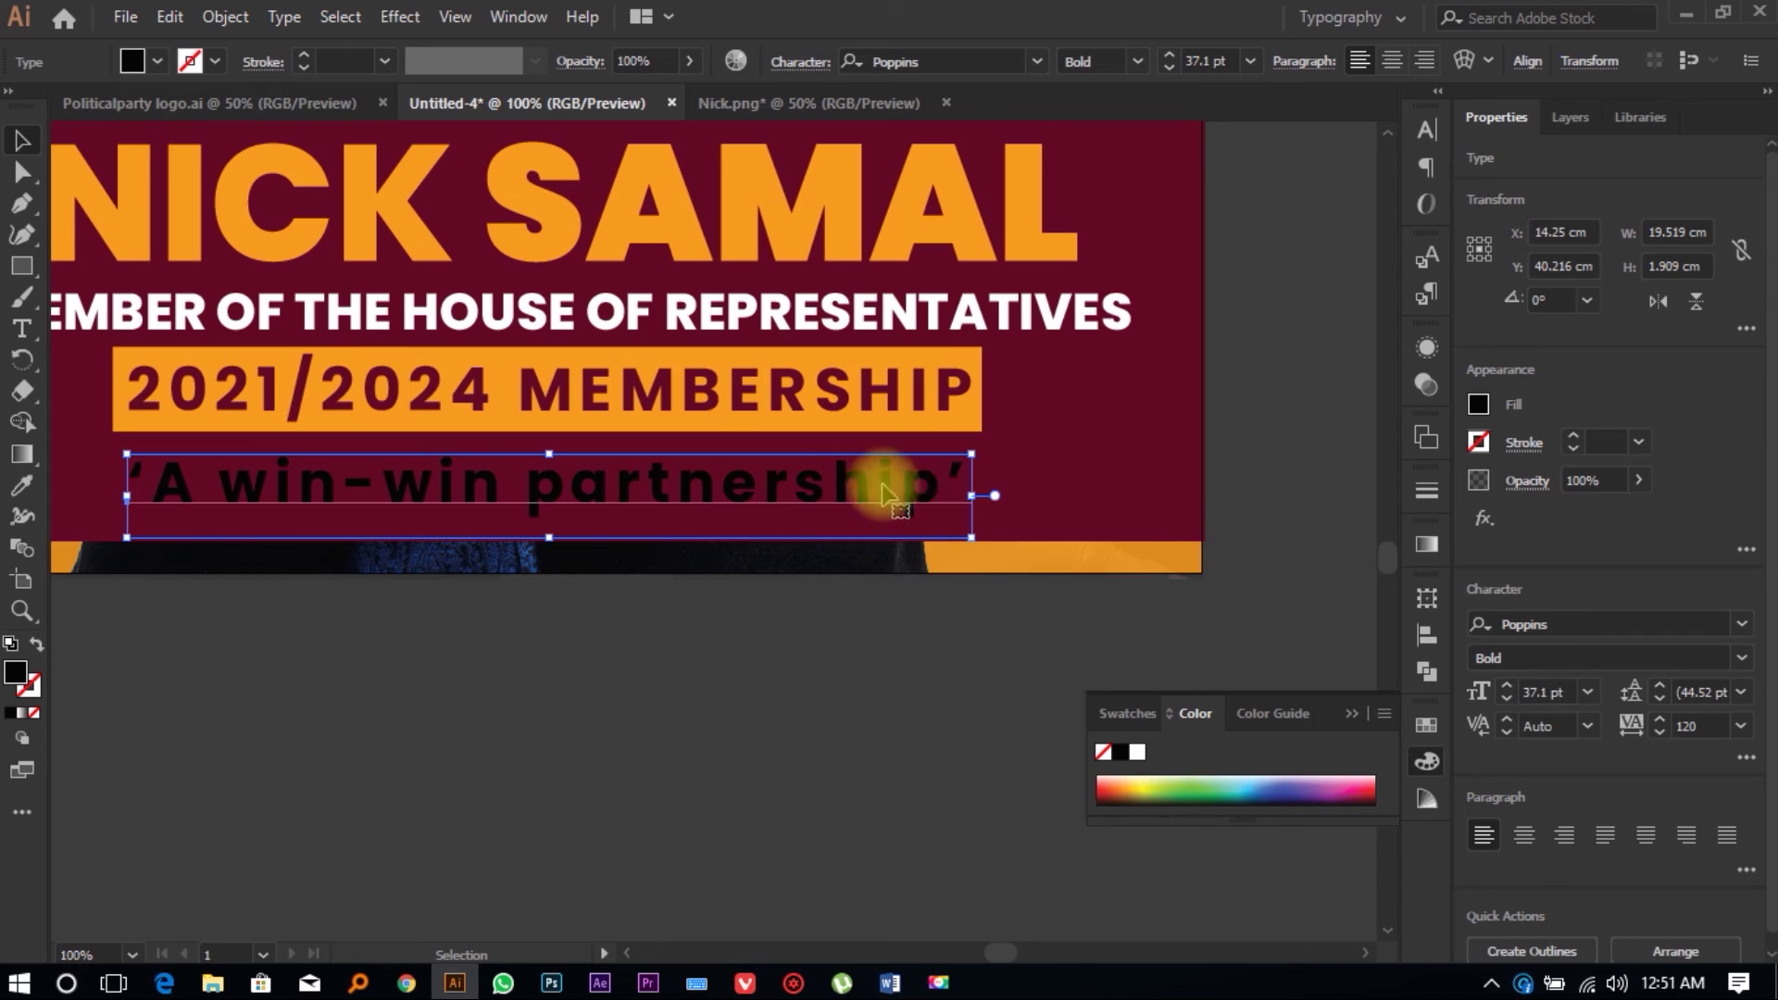
Step: Change the motto's font to Amtera and set its tracking to 0
click(1741, 624)
scroll(1551, 819, down, 6)
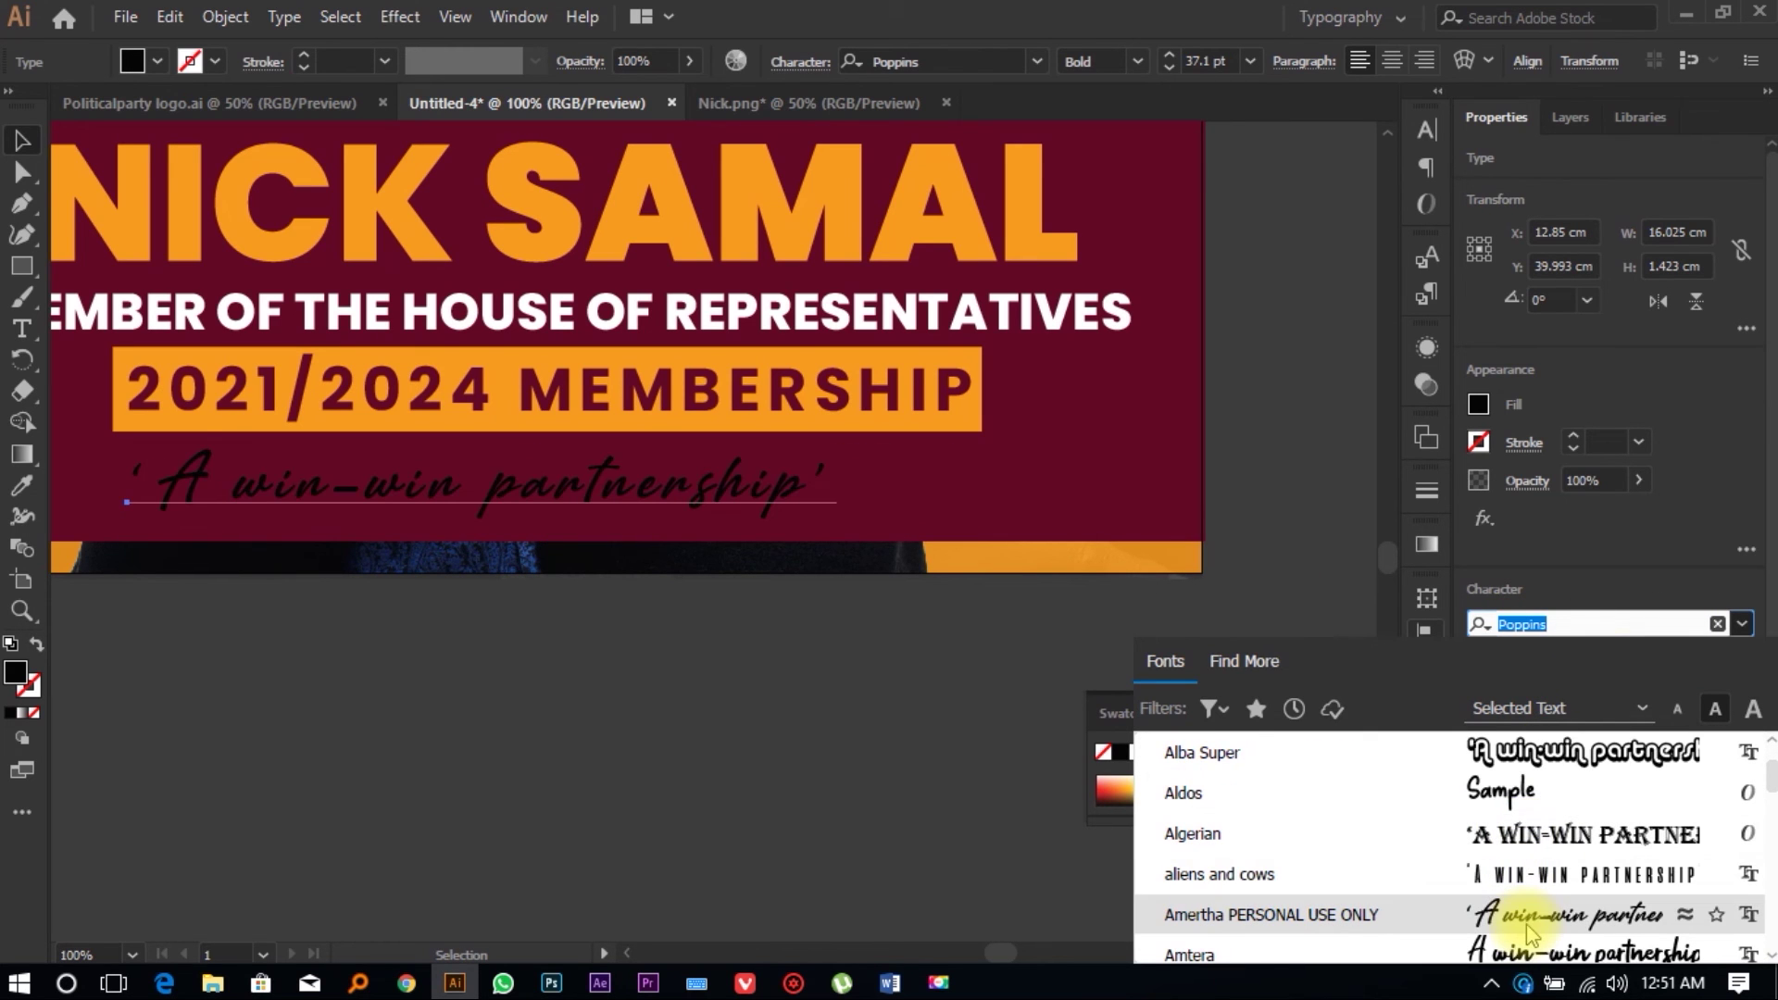
click(1526, 958)
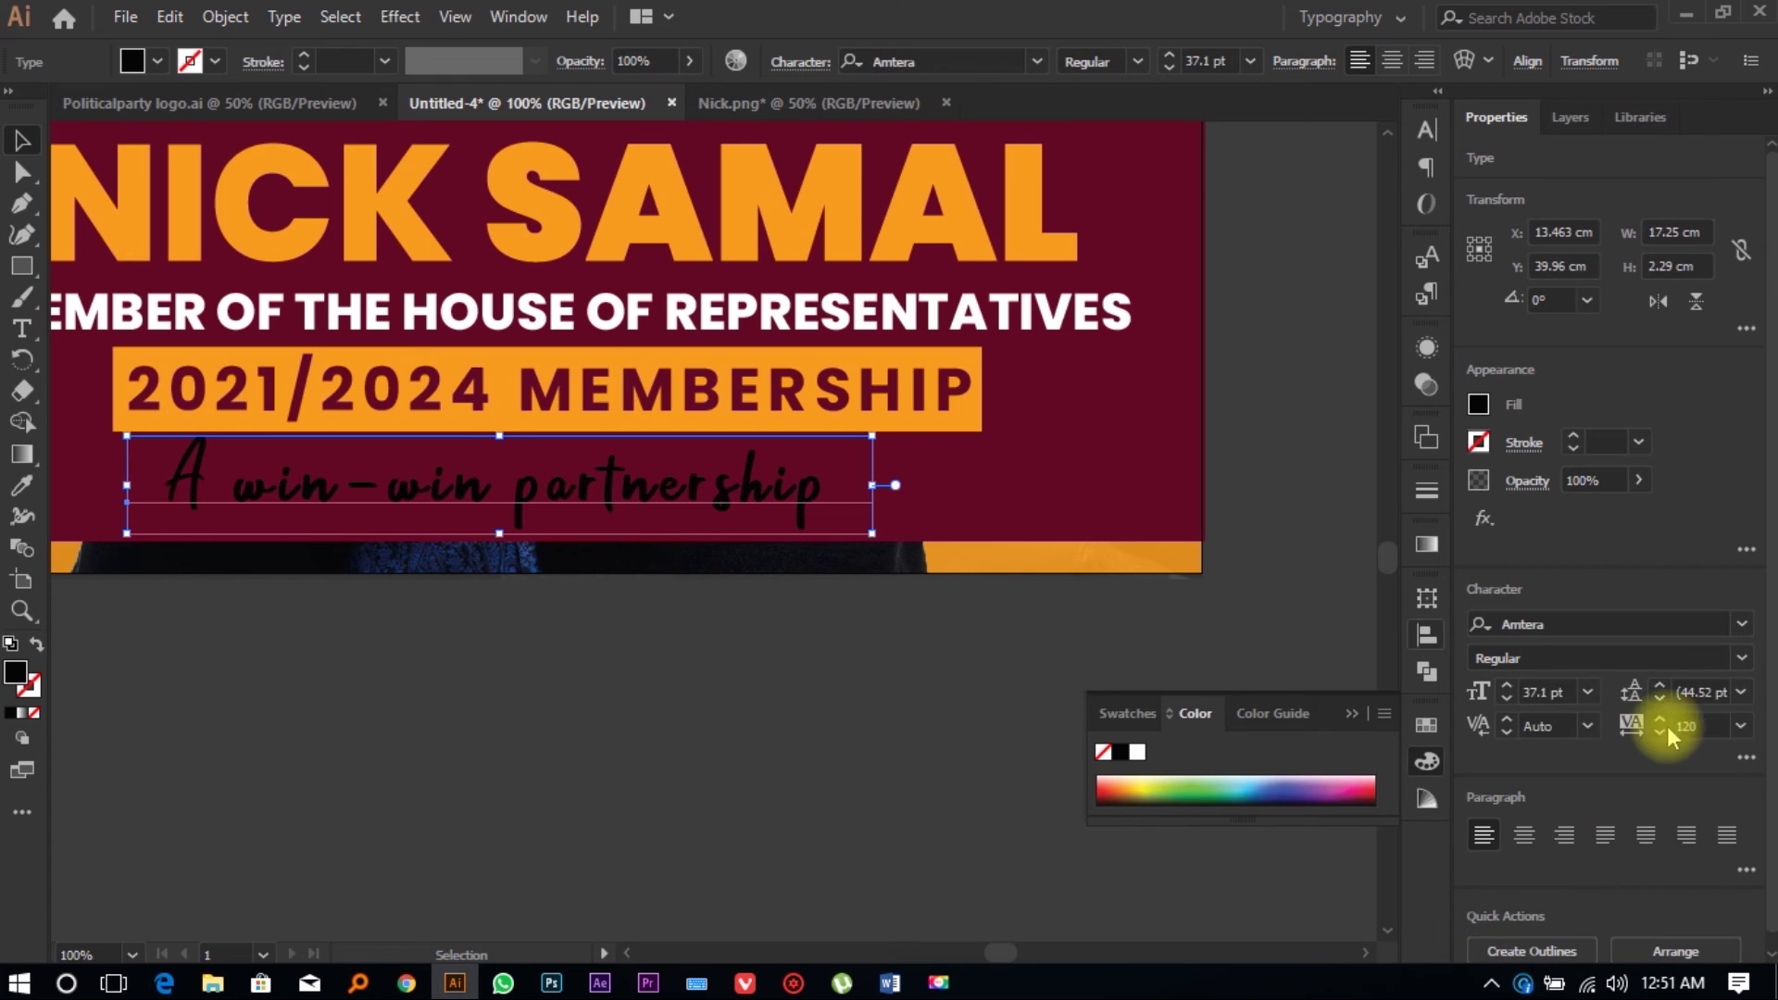
click(1694, 726)
text(0)
key(Return)
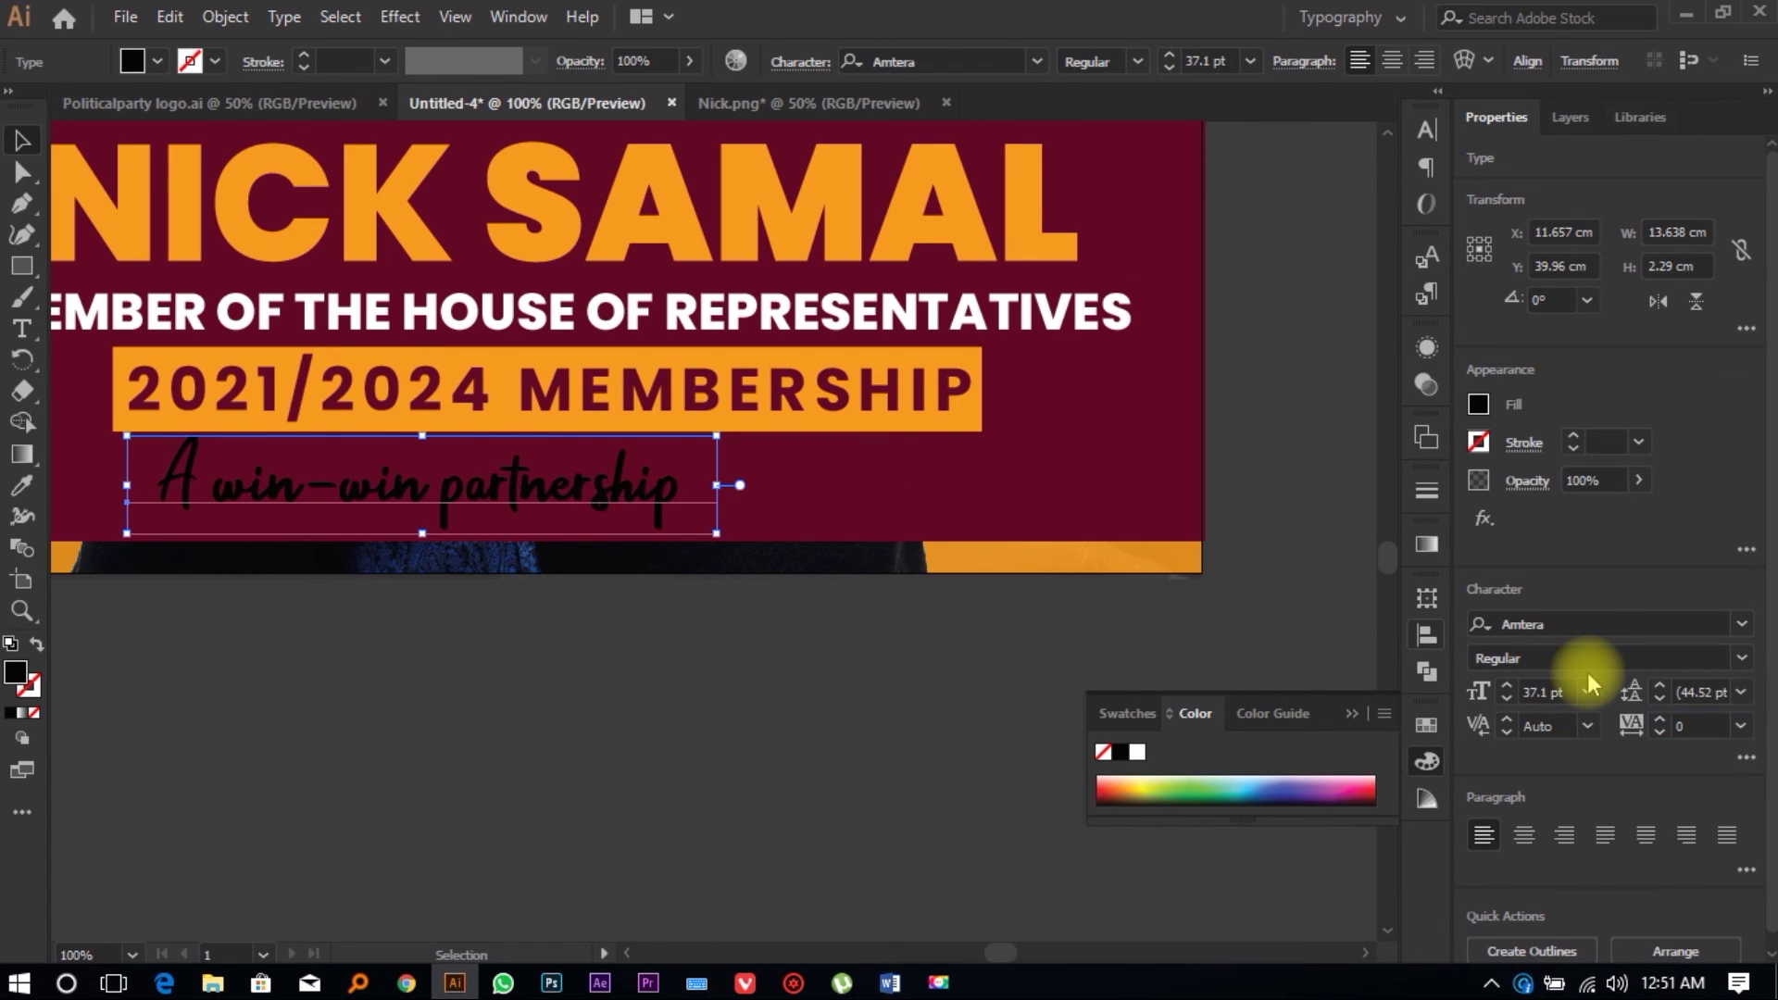
Step: Enlarge the motto to about 43 pt and recolour it white (FFFFFF)
drag(734, 537, 755, 552)
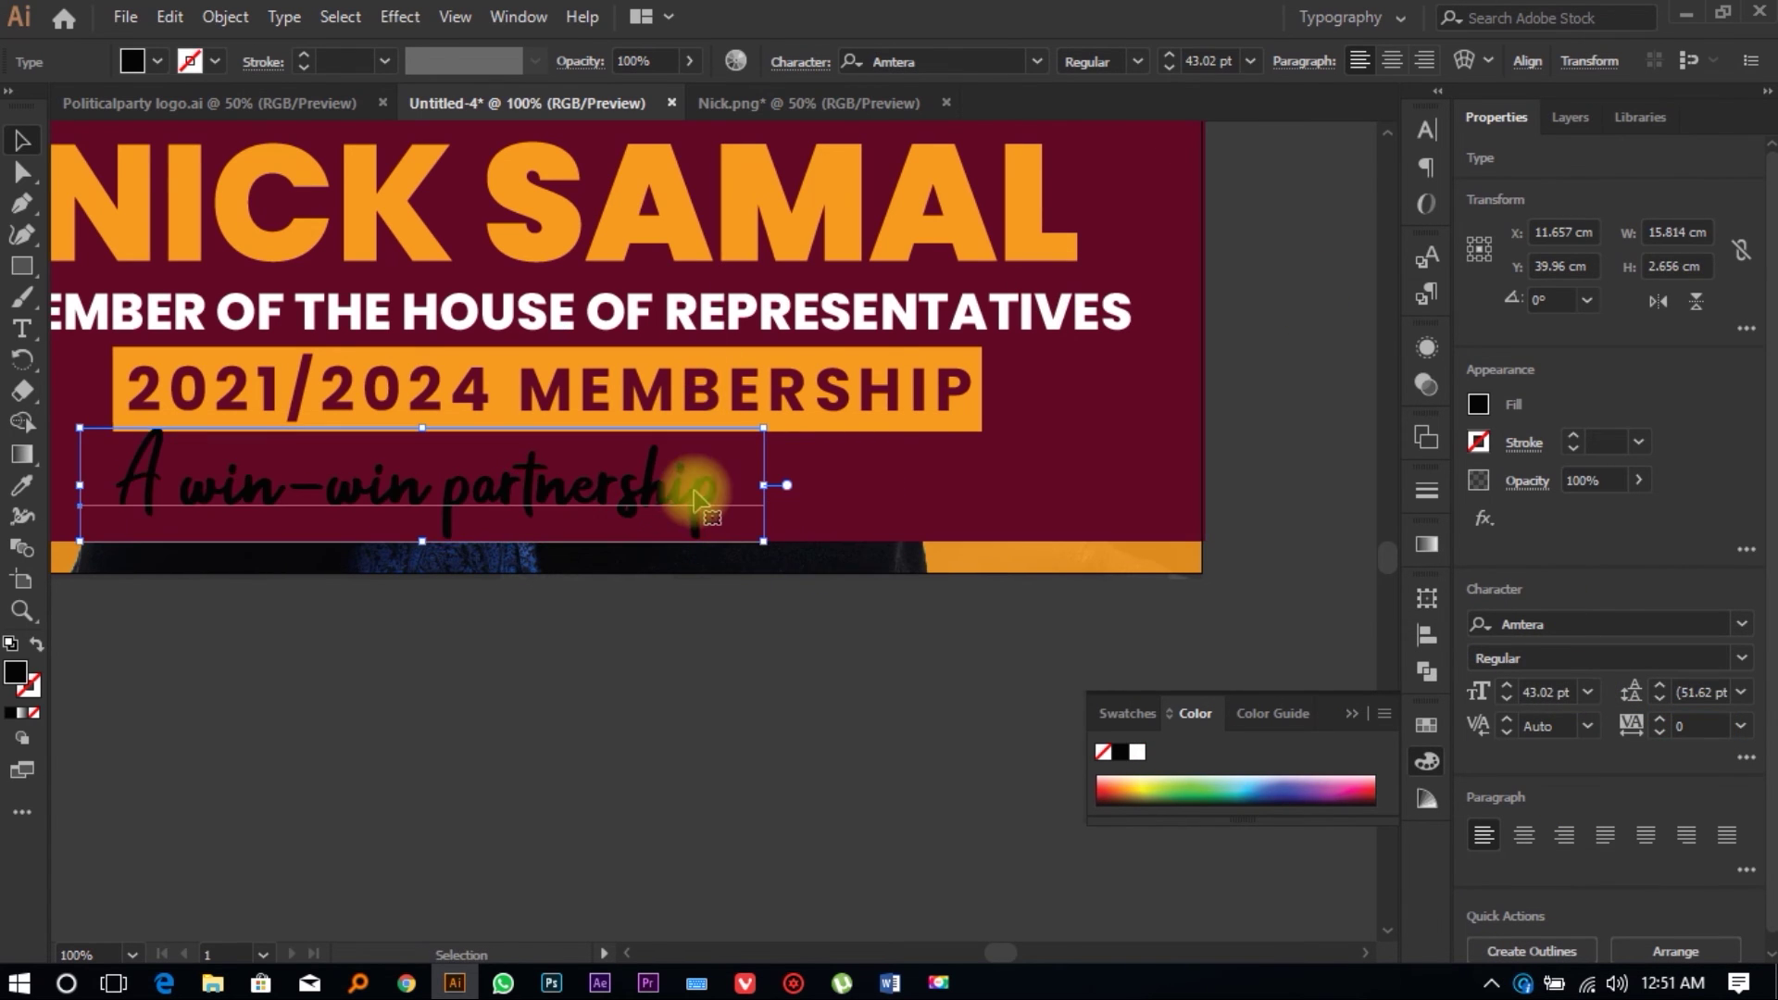
drag(706, 485, 757, 508)
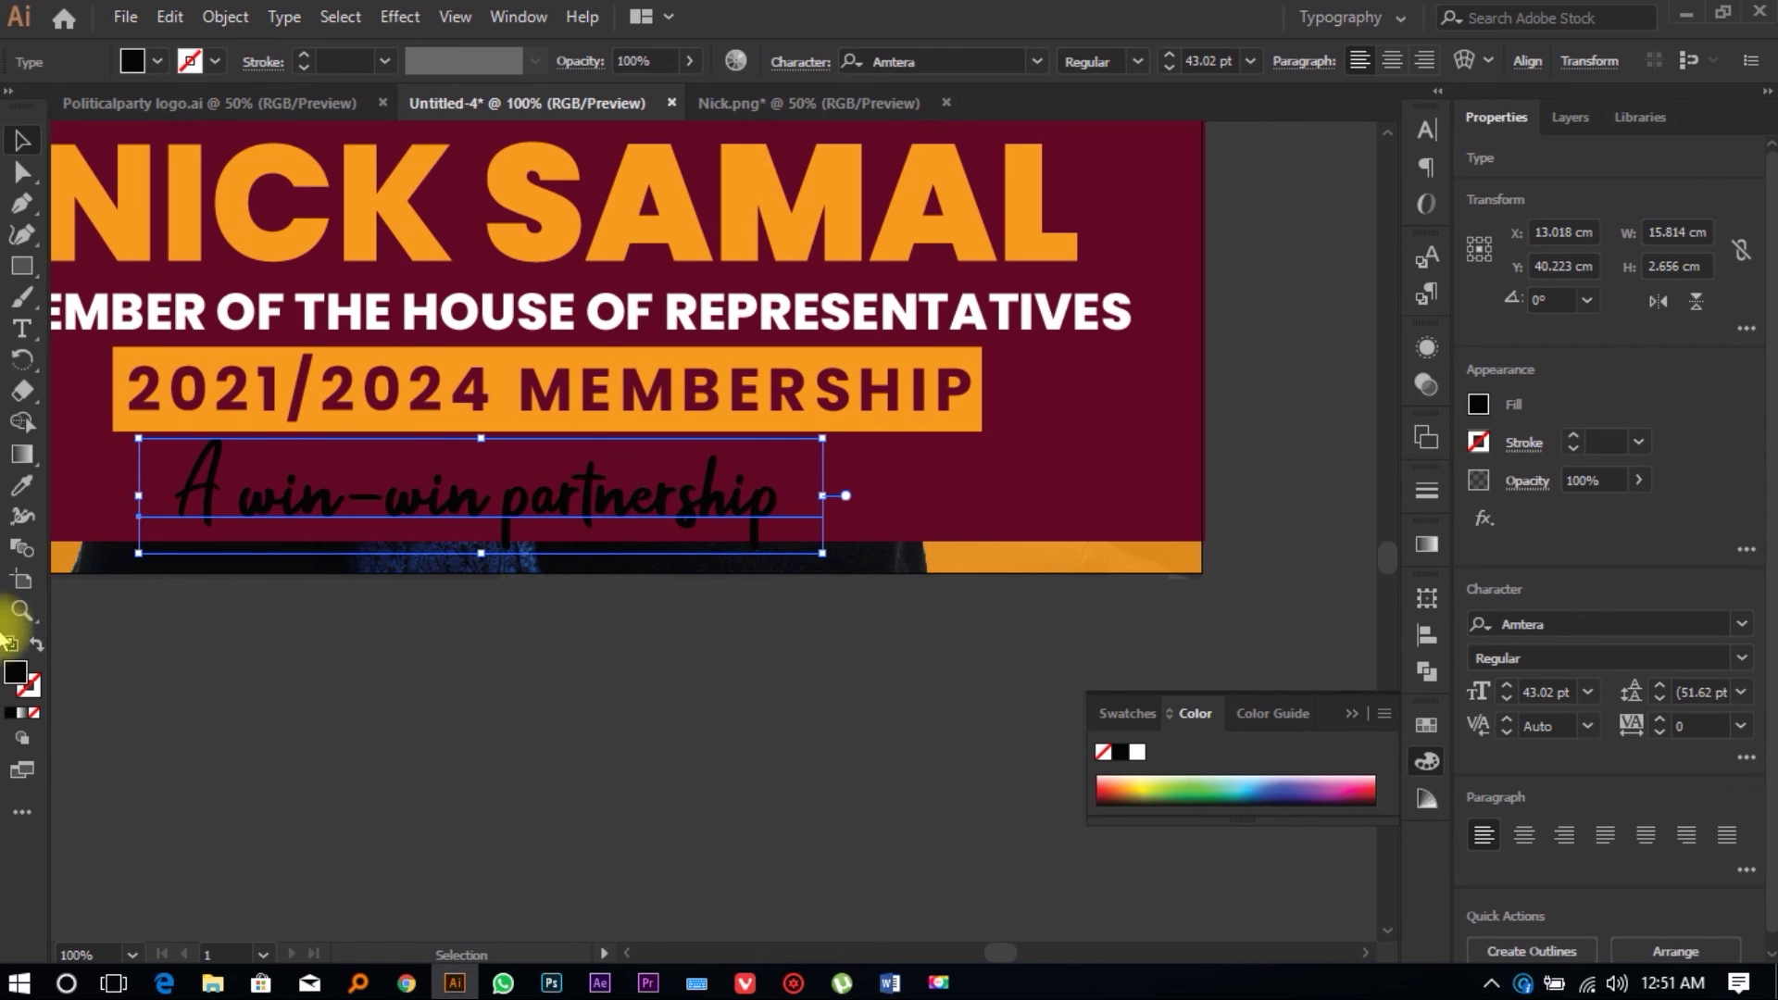
double_click(14, 673)
drag(112, 92, 14, 46)
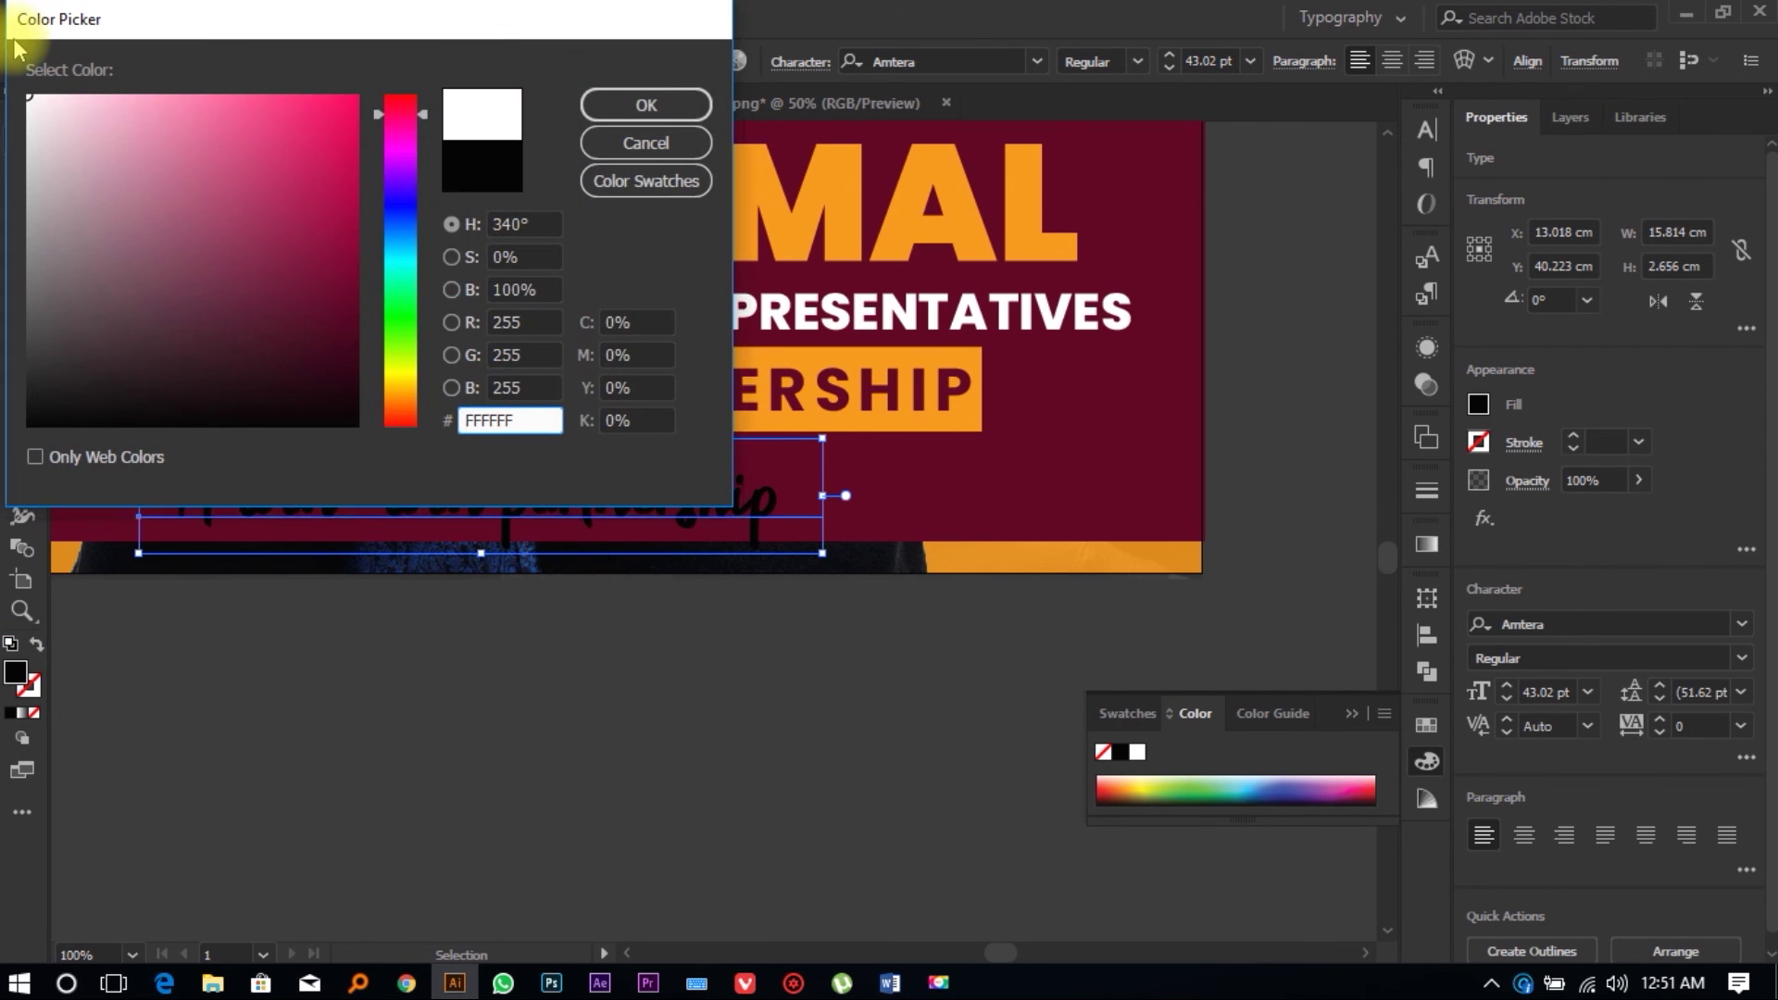
key(Return)
click(393, 615)
scroll(393, 615, down, 2)
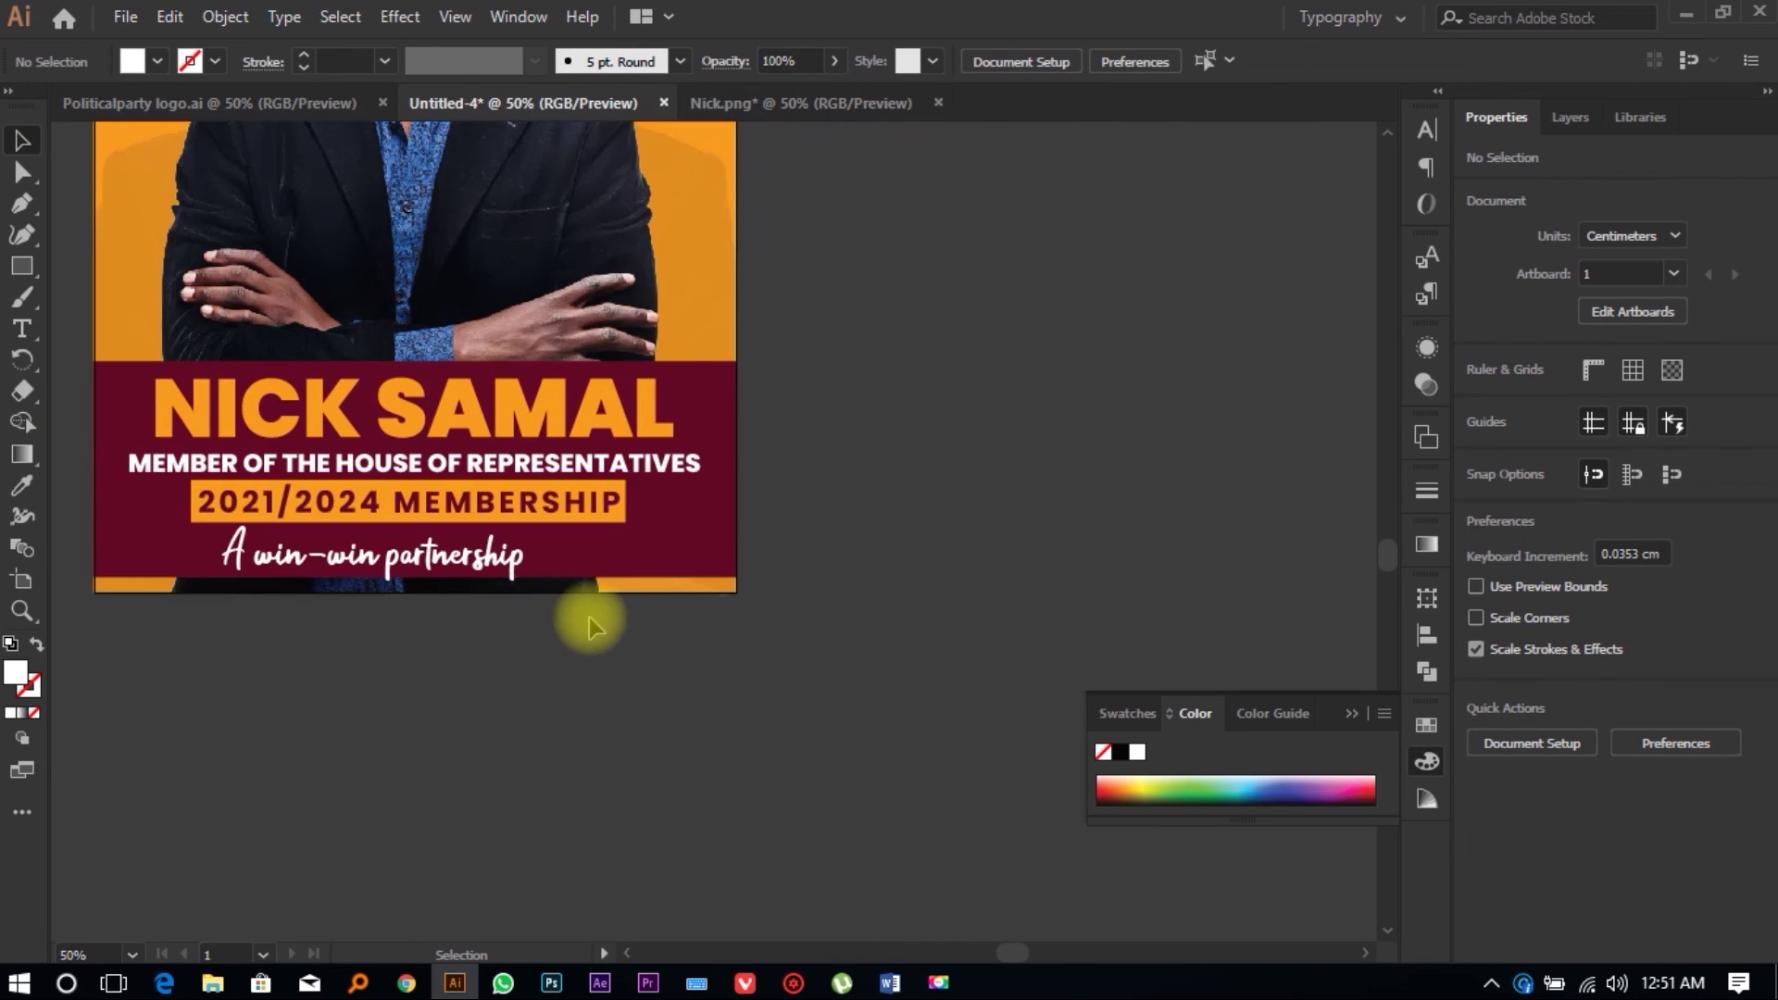
Step: Centre the motto horizontally on the banner beneath the orange membership bar
scroll(501, 562, up, 2)
drag(496, 564, 515, 645)
click(516, 646)
scroll(515, 646, down, 2)
click(514, 597)
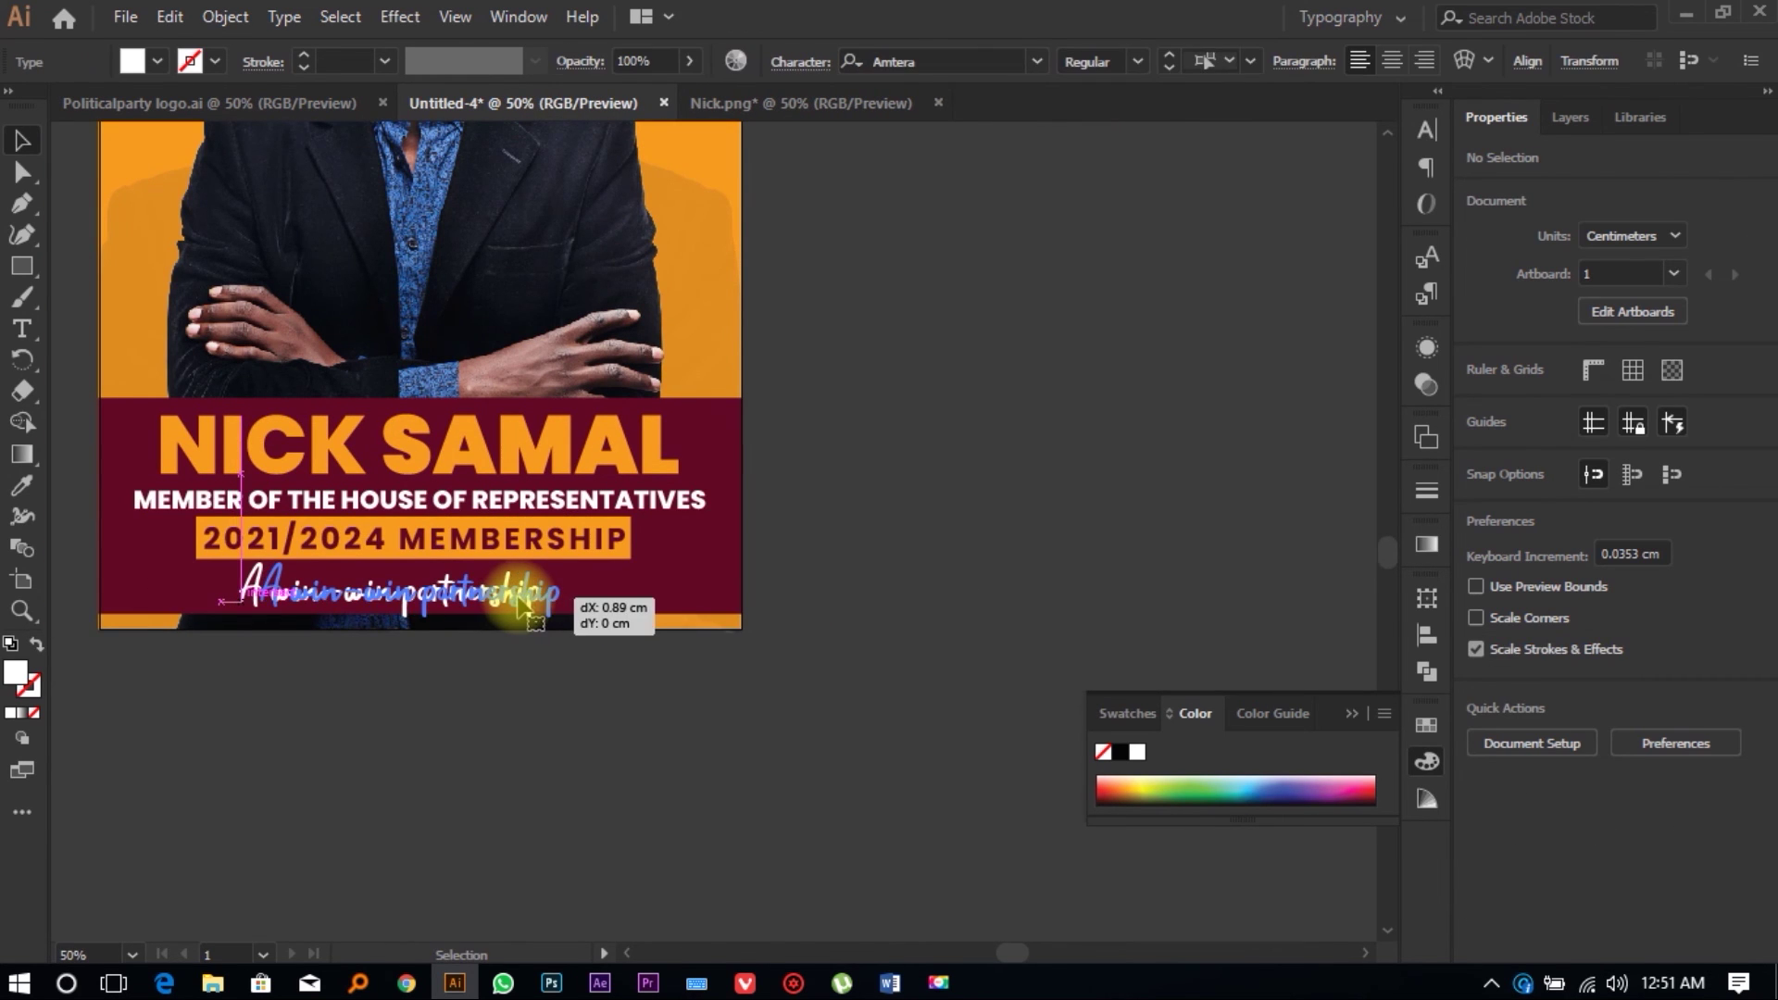
scroll(514, 600, up, 2)
scroll(516, 601, down, 3)
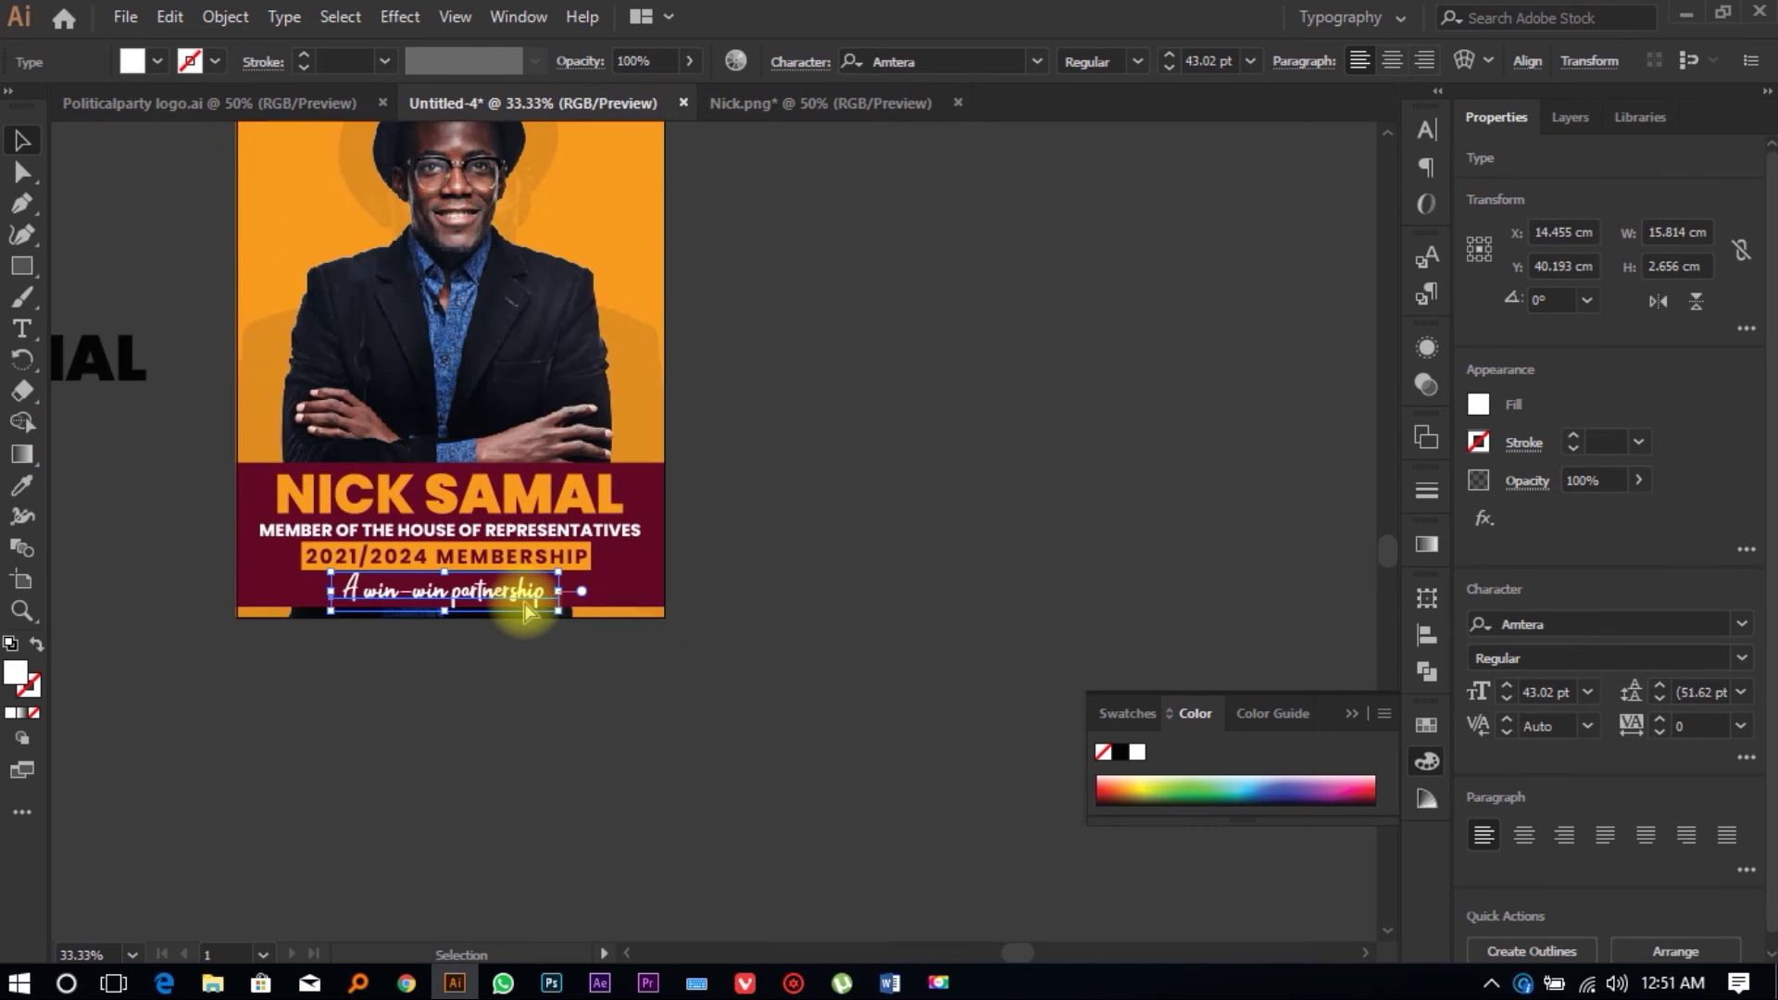
click(912, 361)
Step: Examine the party logo's placement, the motto's fit inside the banner and the overall poster layout
scroll(735, 179, up, 2)
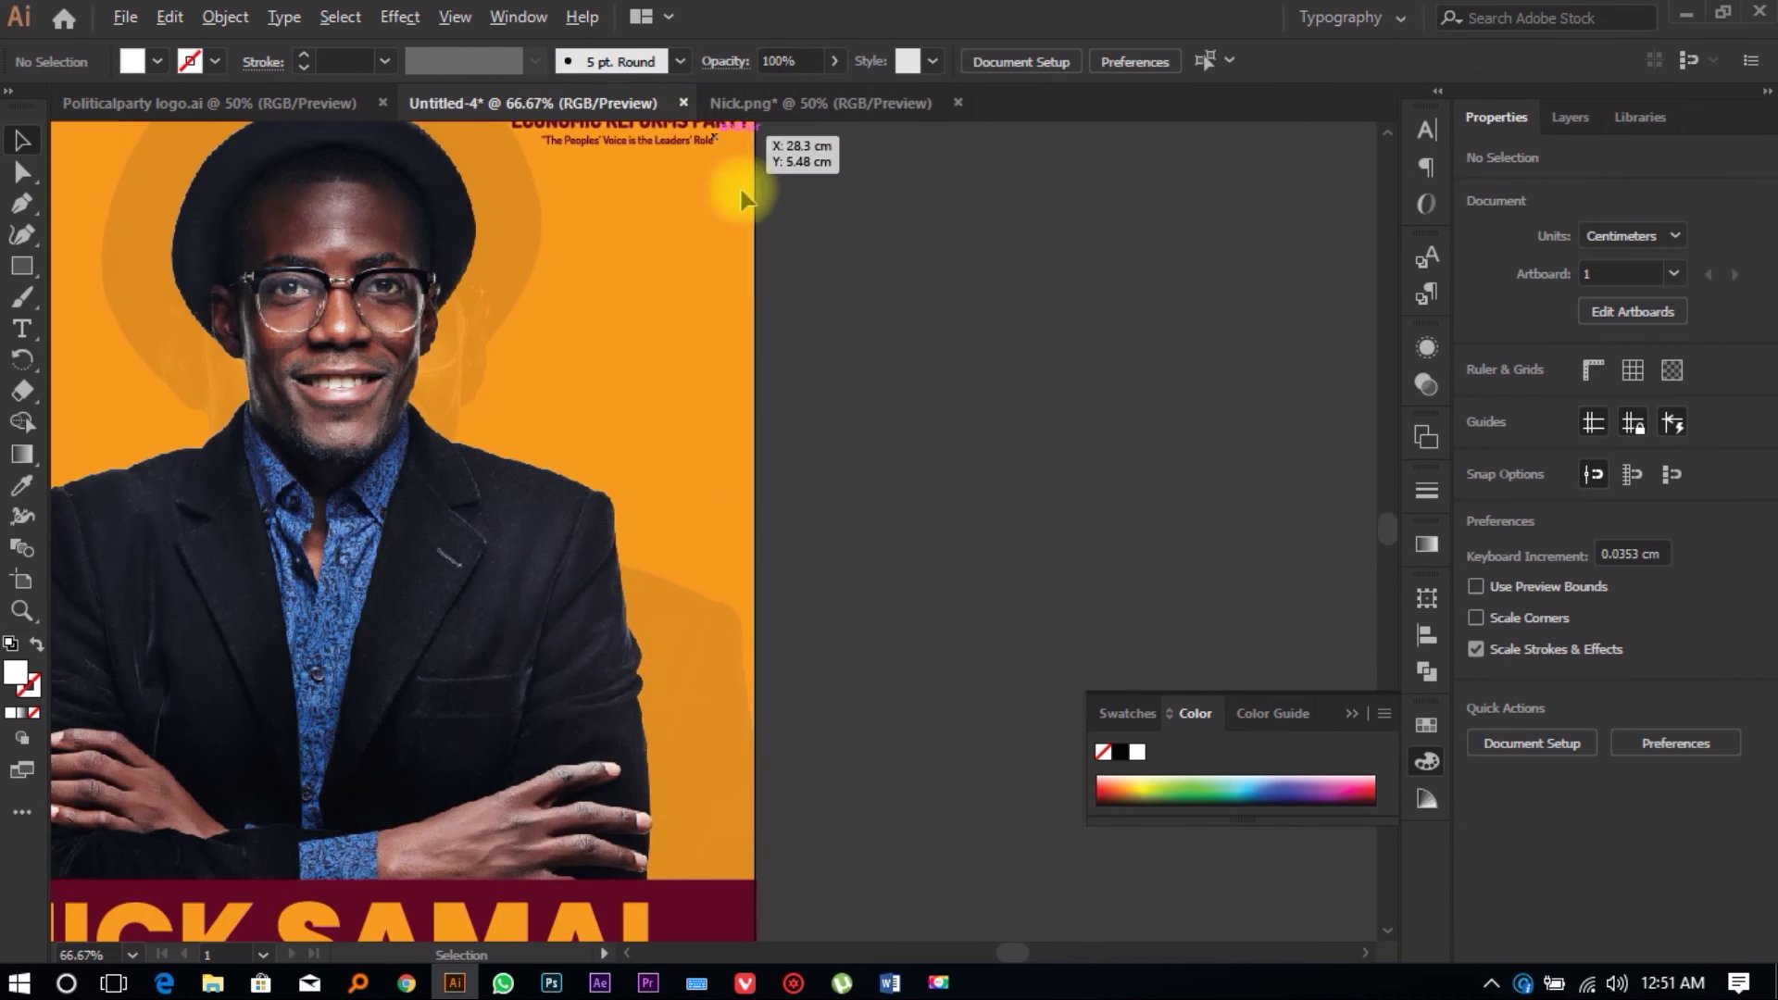
scroll(707, 109, down, 1)
scroll(721, 349, up, 1)
scroll(713, 398, up, 1)
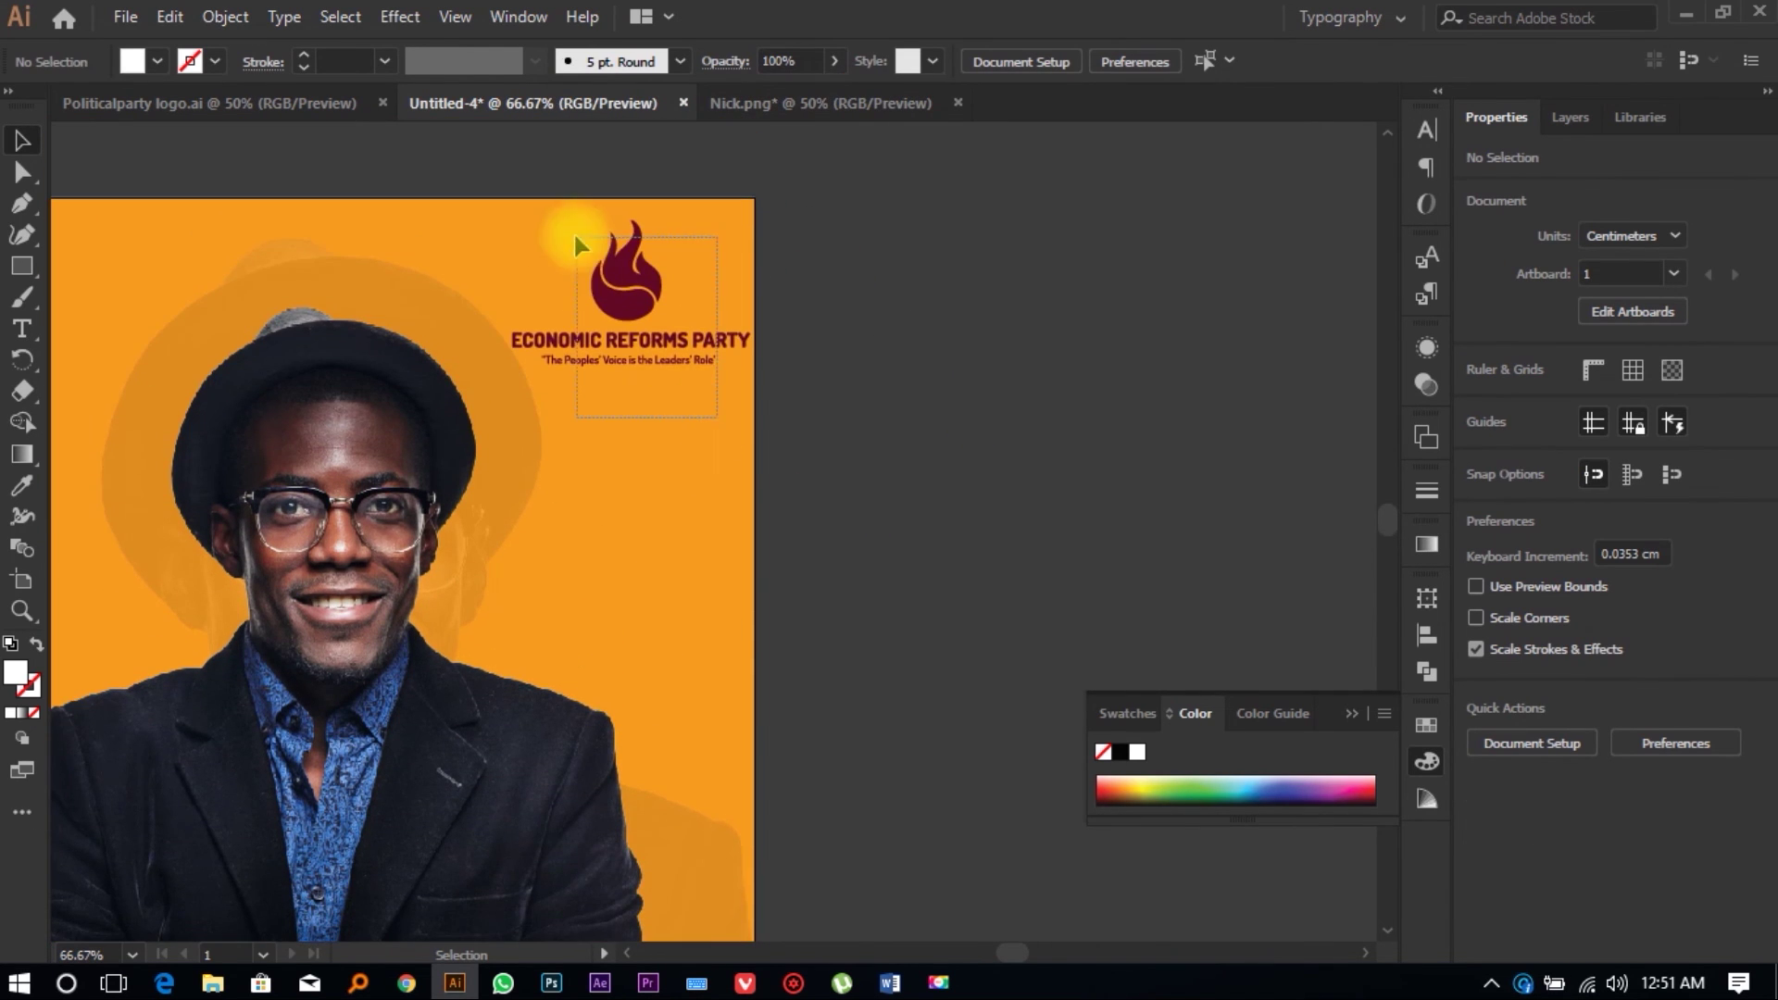
drag(576, 241, 479, 396)
click(842, 358)
scroll(838, 363, down, 2)
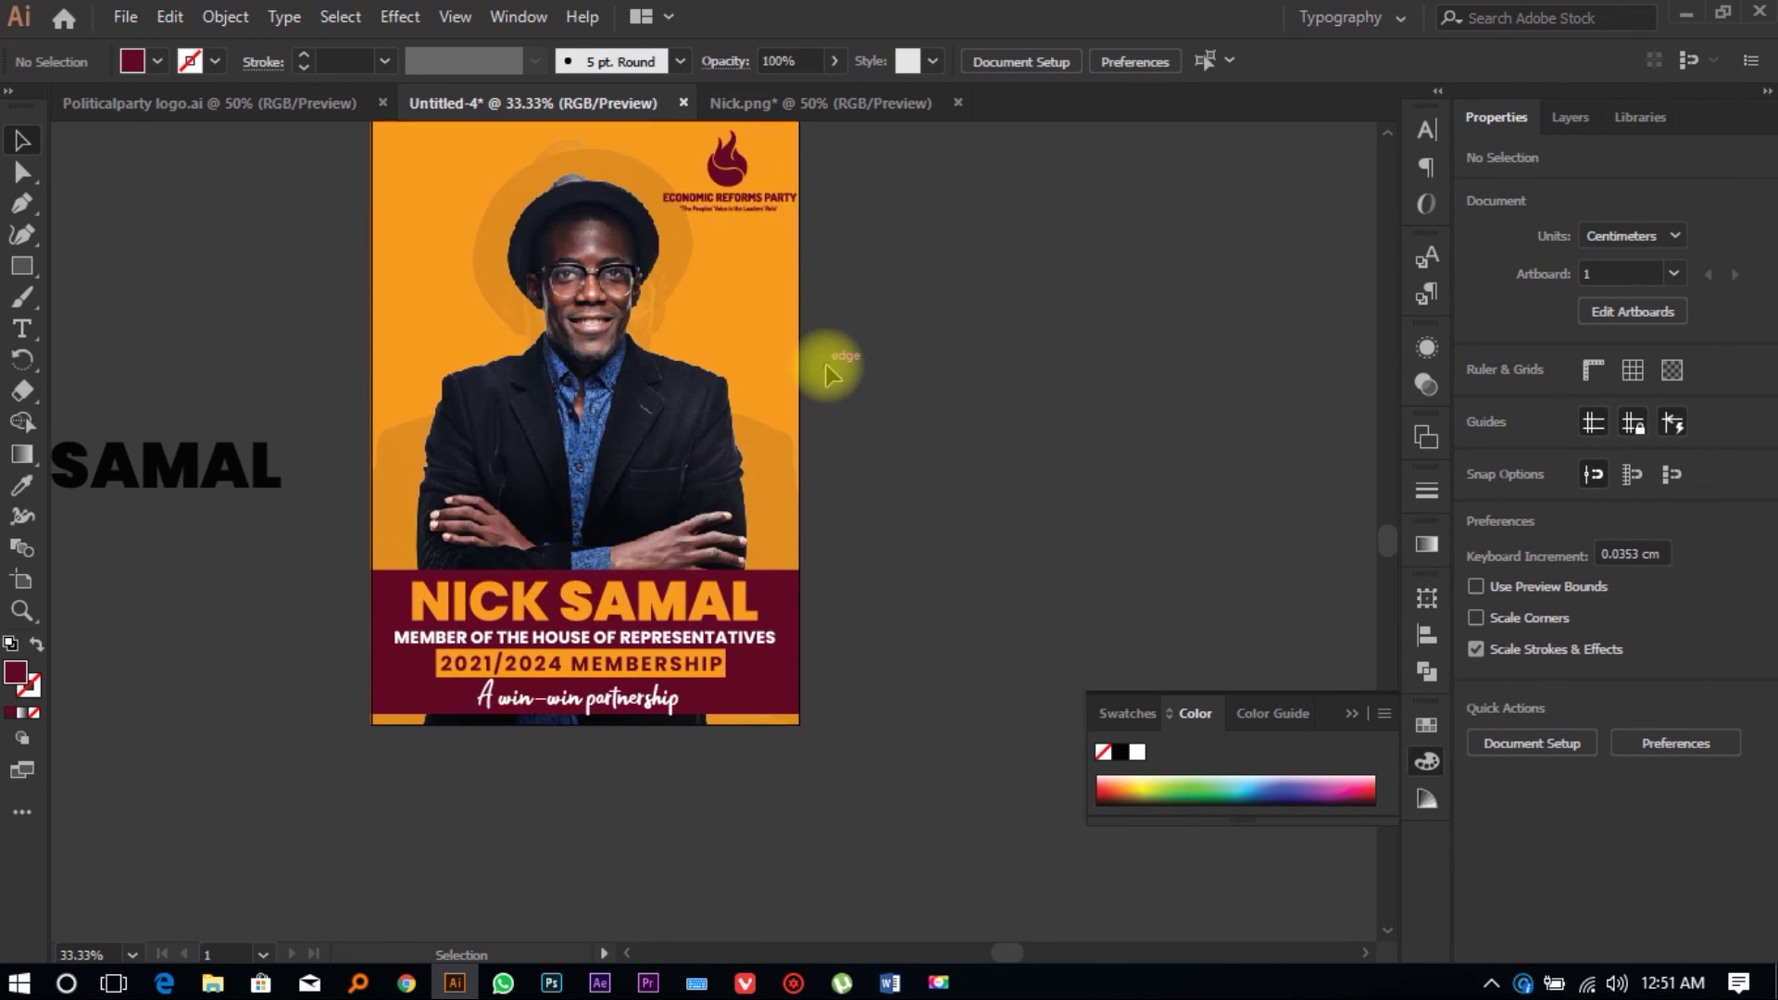
scroll(616, 687, up, 3)
scroll(619, 687, up, 2)
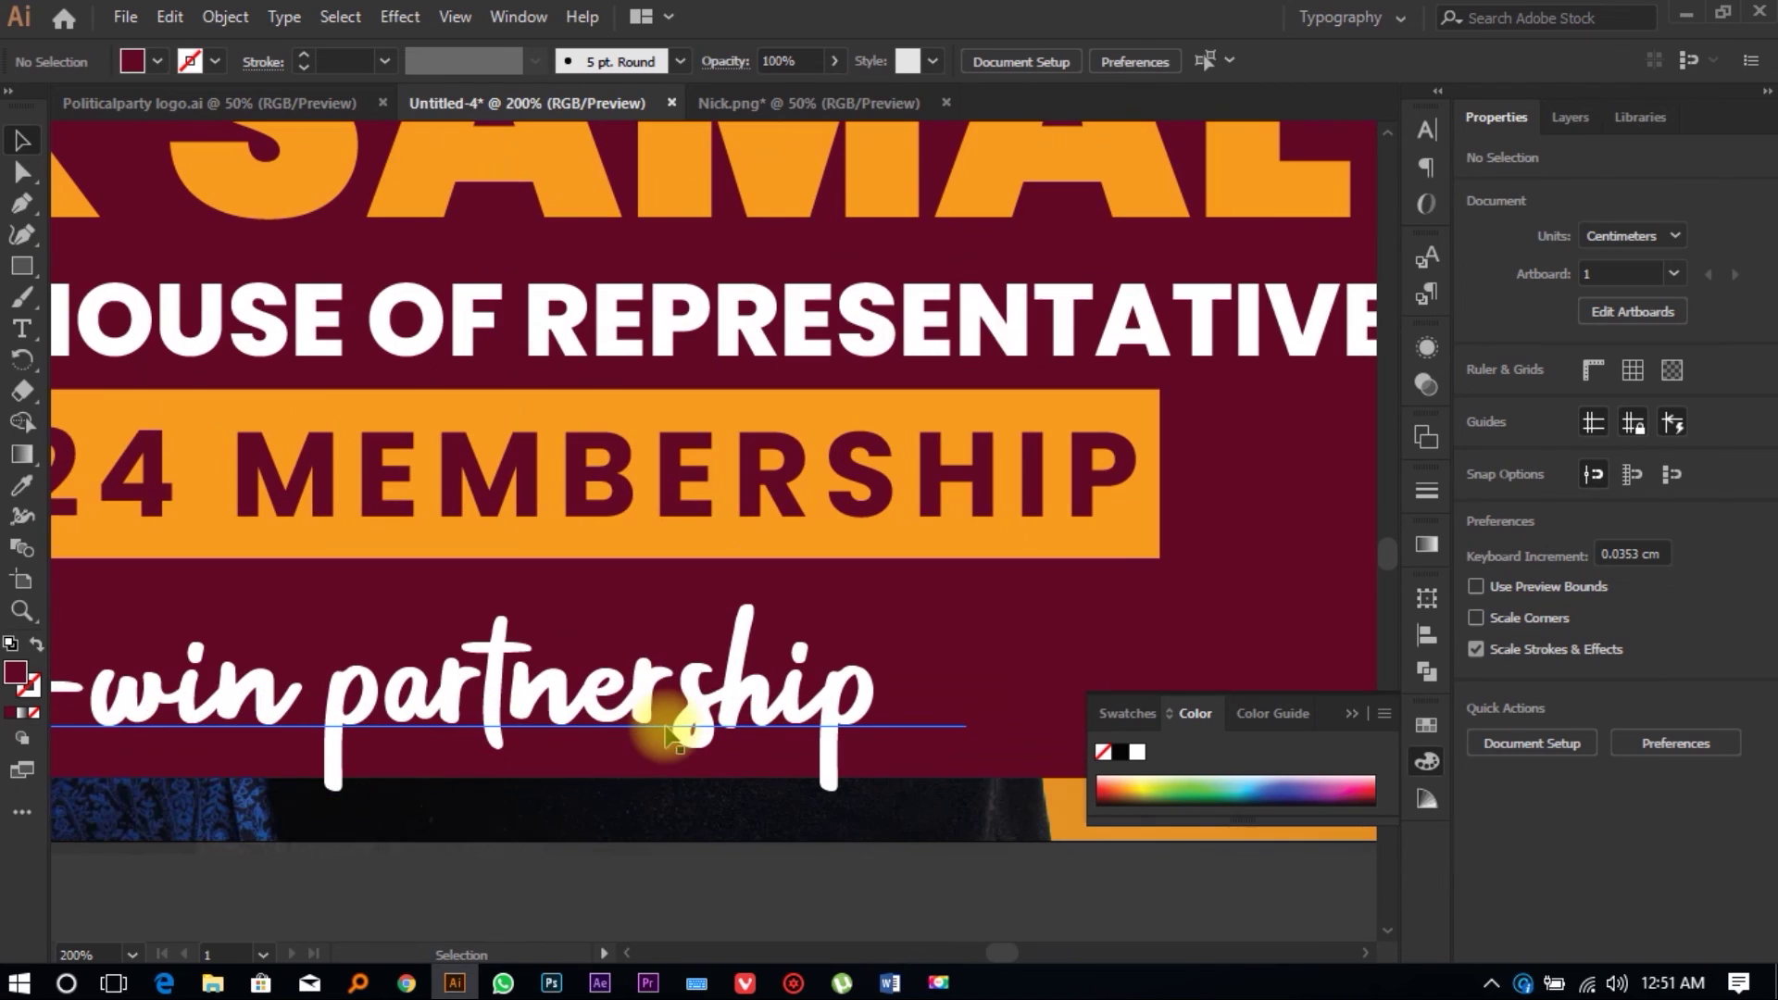
click(634, 686)
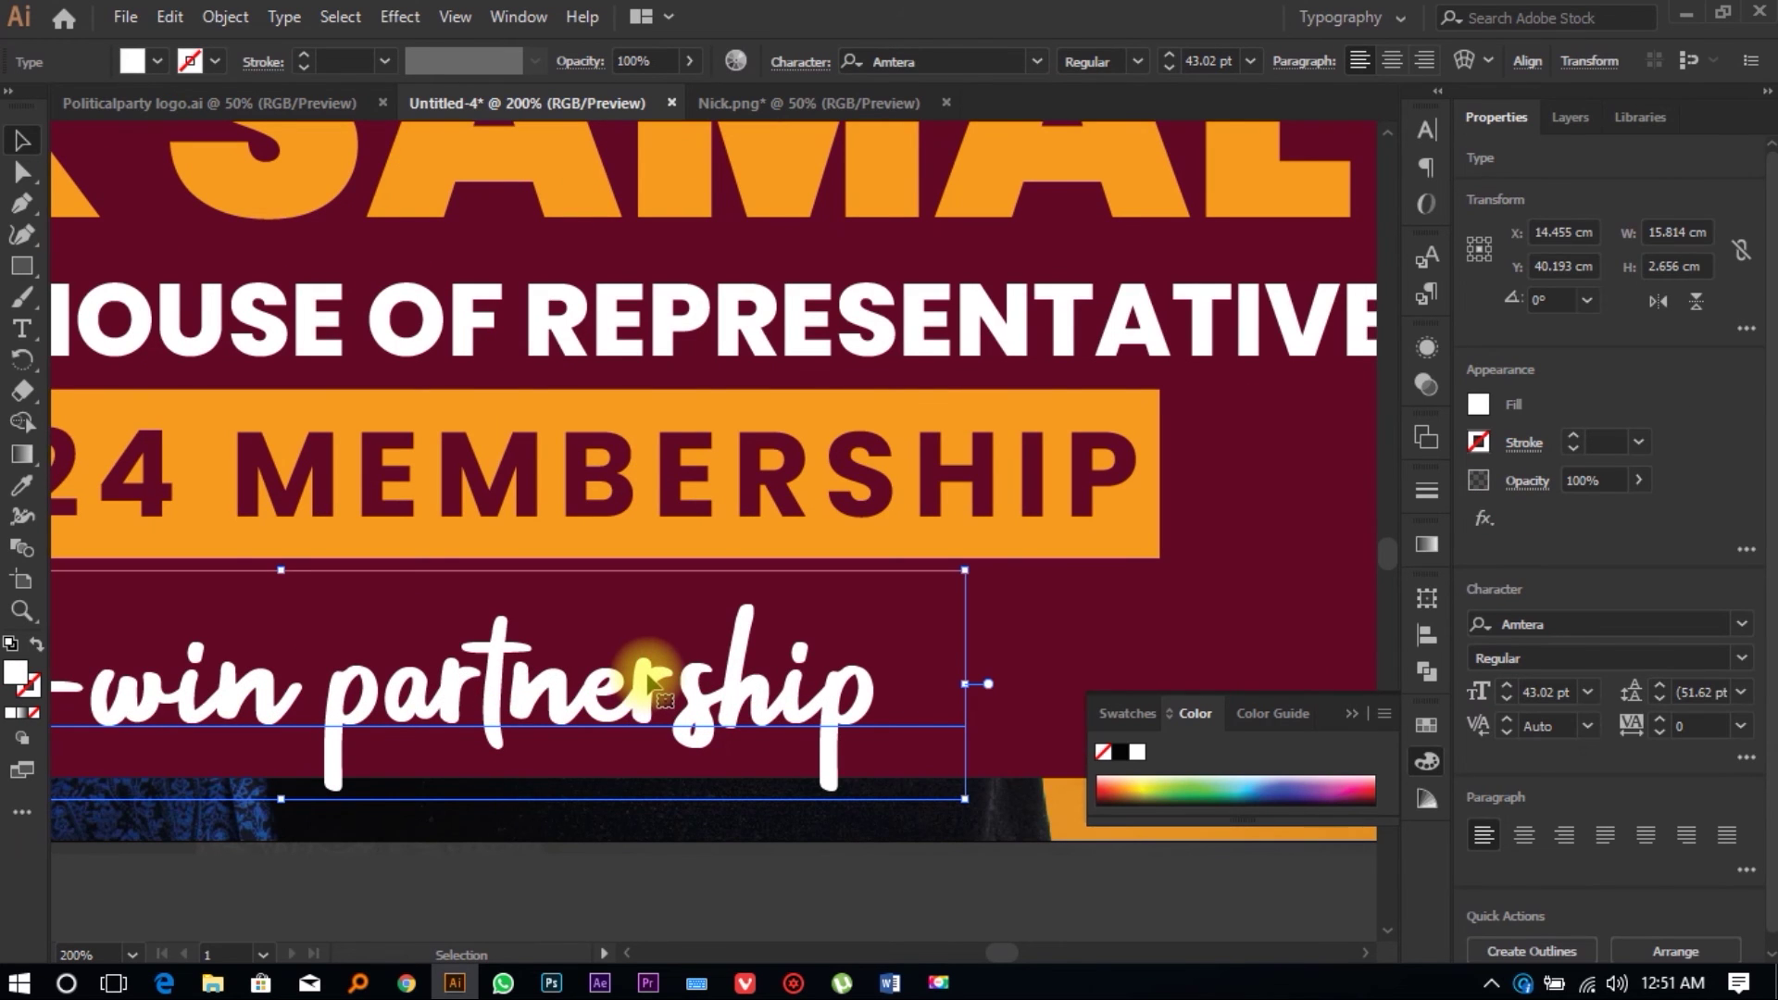
scroll(649, 680, down, 3)
scroll(667, 709, down, 1)
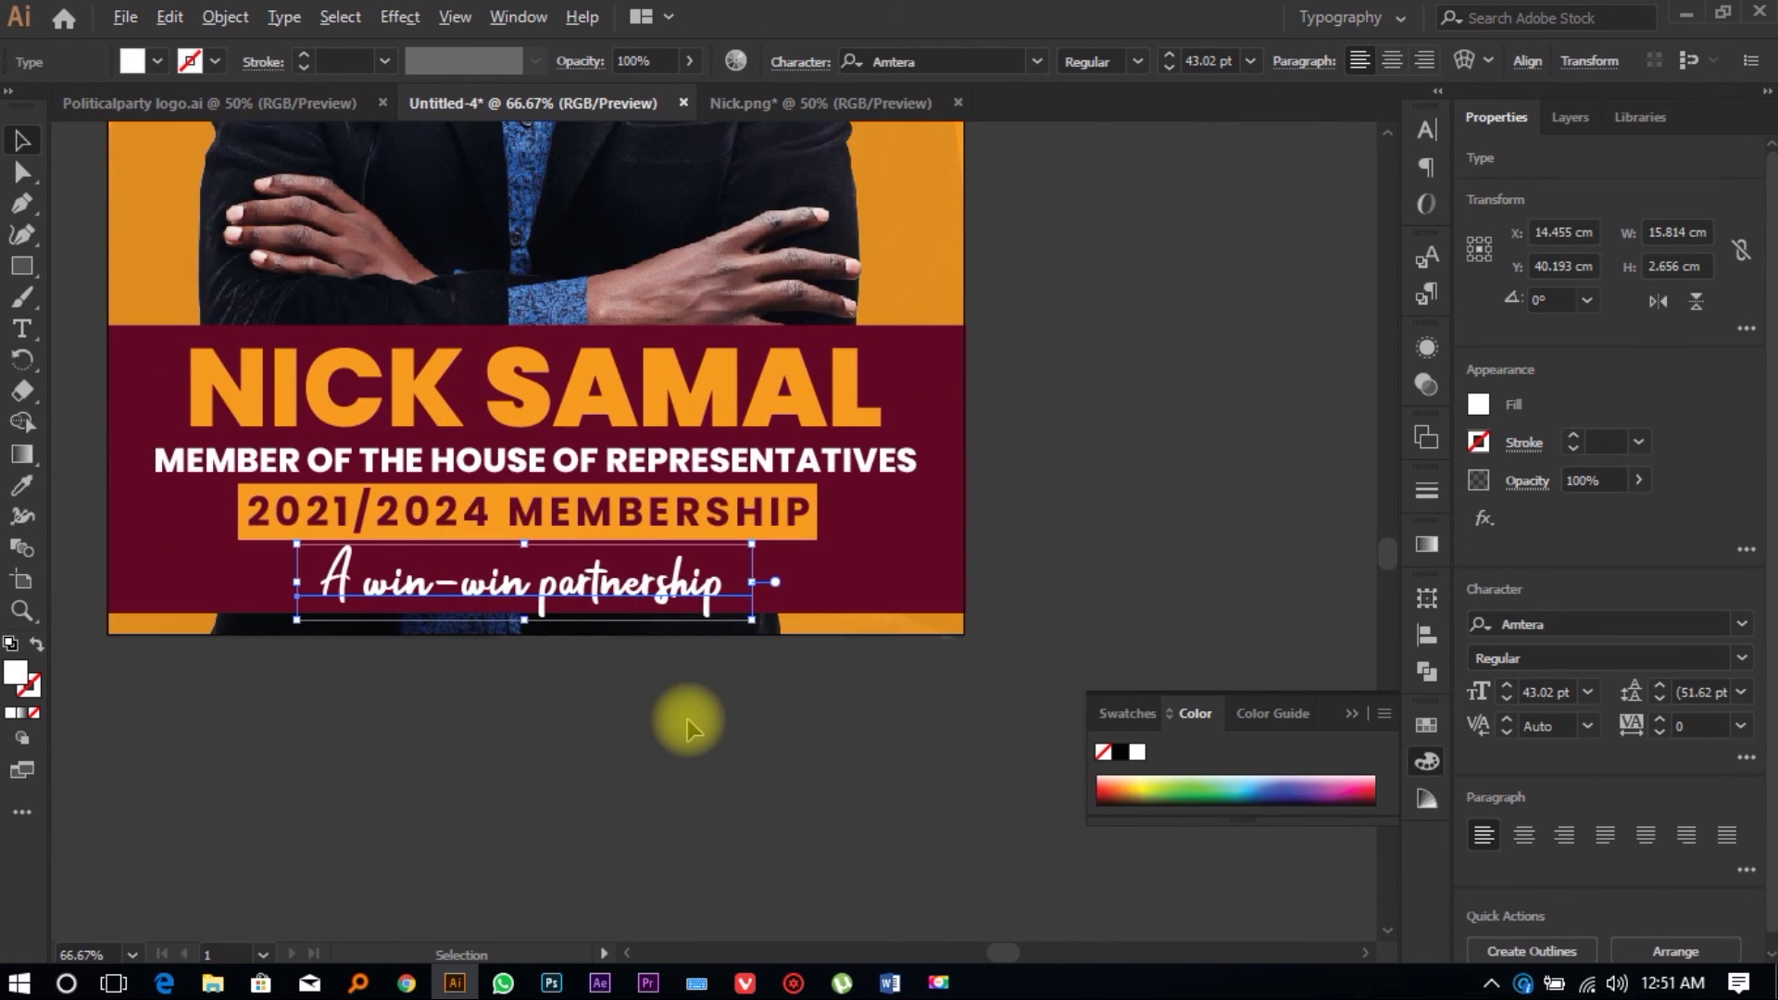
scroll(704, 719, up, 3)
click(750, 721)
scroll(747, 710, down, 2)
scroll(732, 690, down, 1)
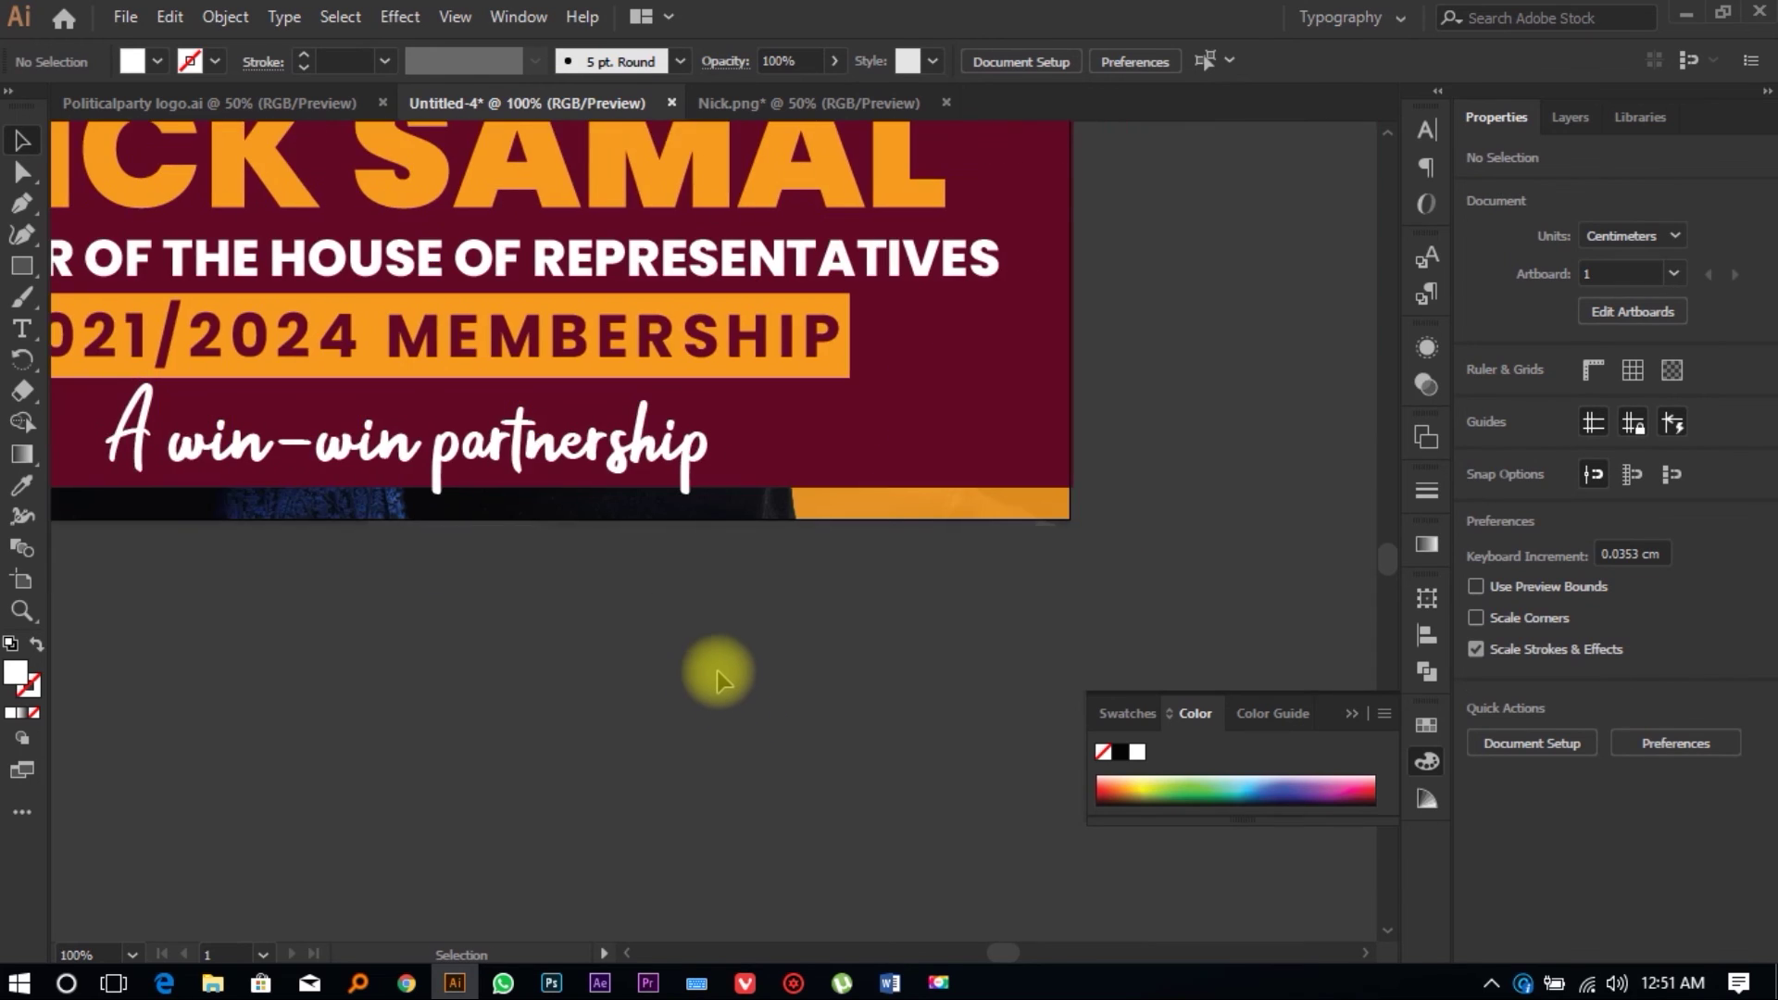
scroll(719, 671, down, 3)
scroll(709, 663, up, 3)
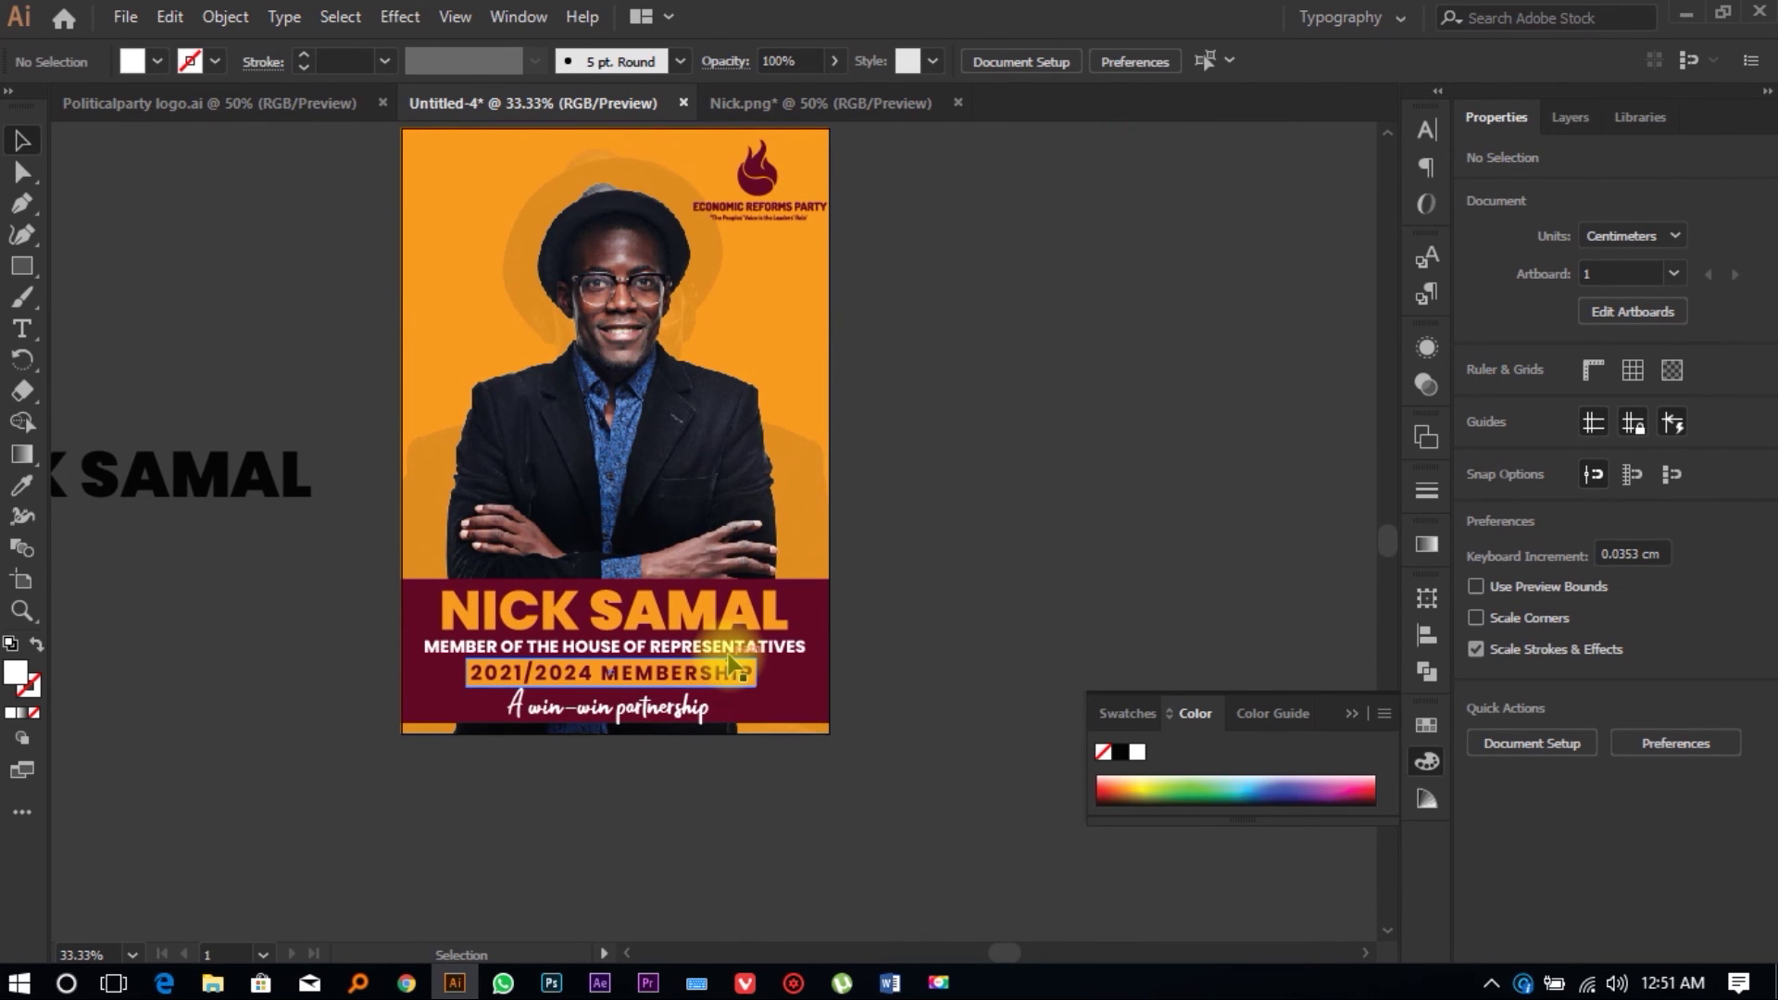
scroll(736, 664, right, 2)
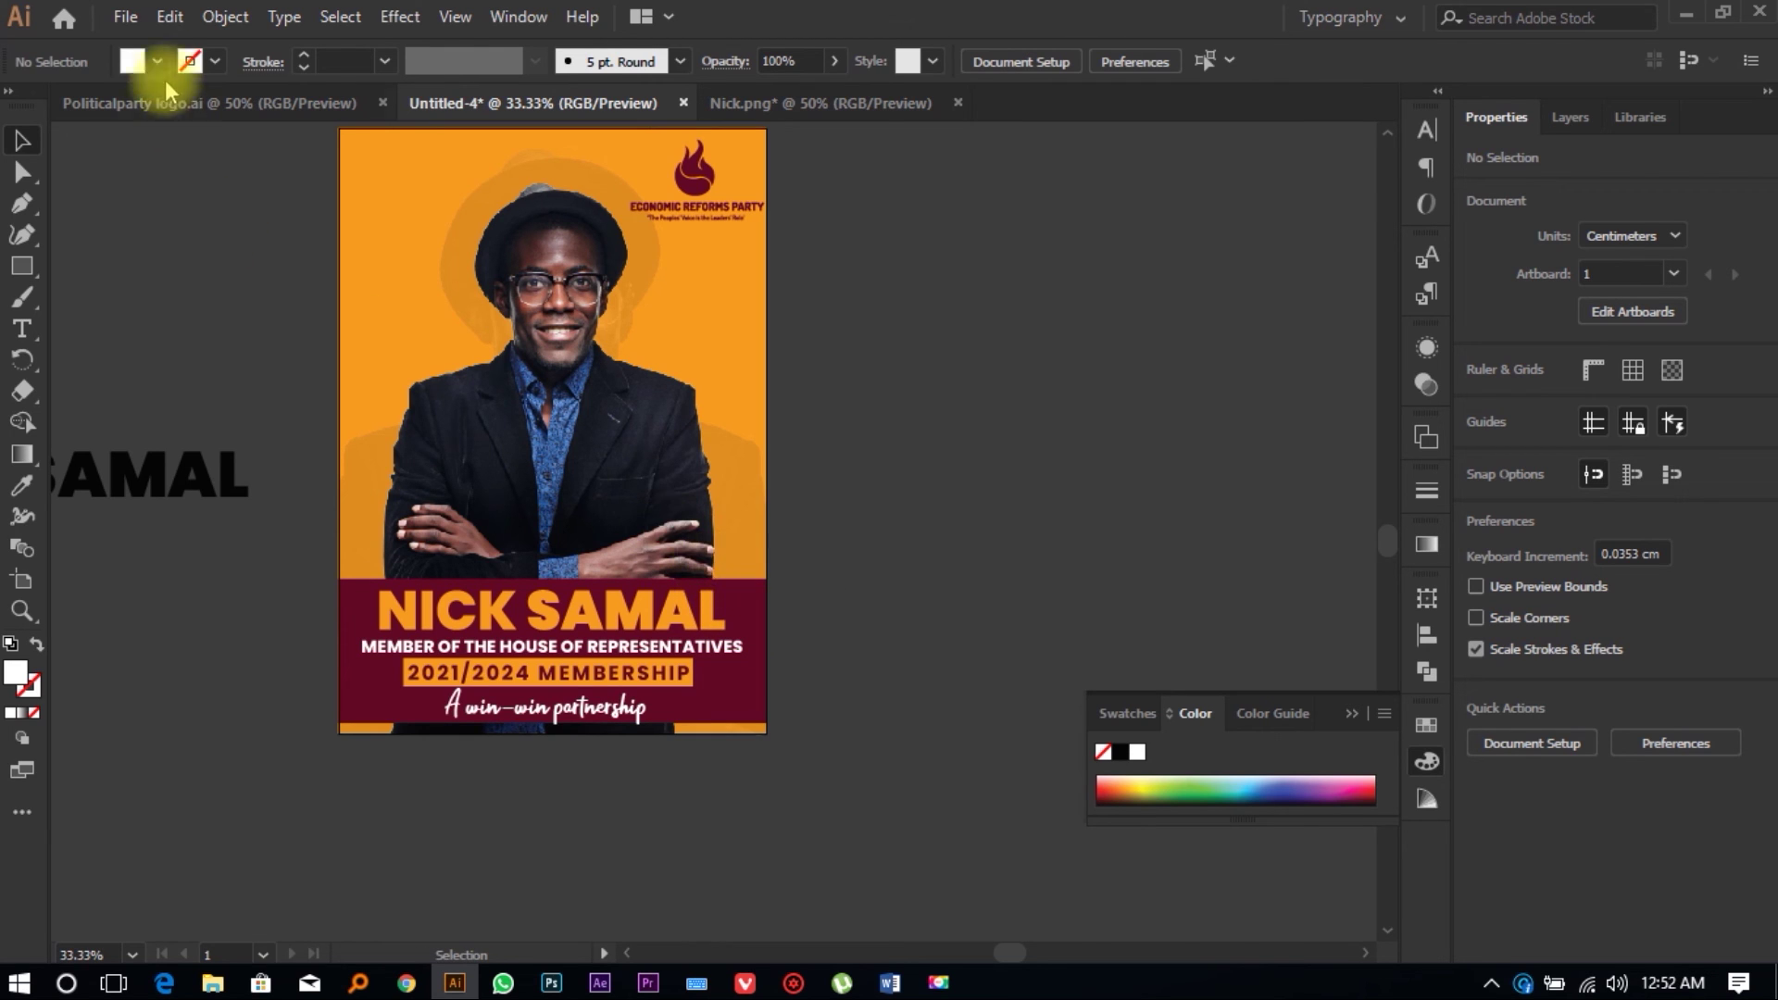
Step: Save the document as an Adobe Illustrator file titled with the candidate's first name and "poster" in the "Adobe illustrator project file" folder
click(125, 19)
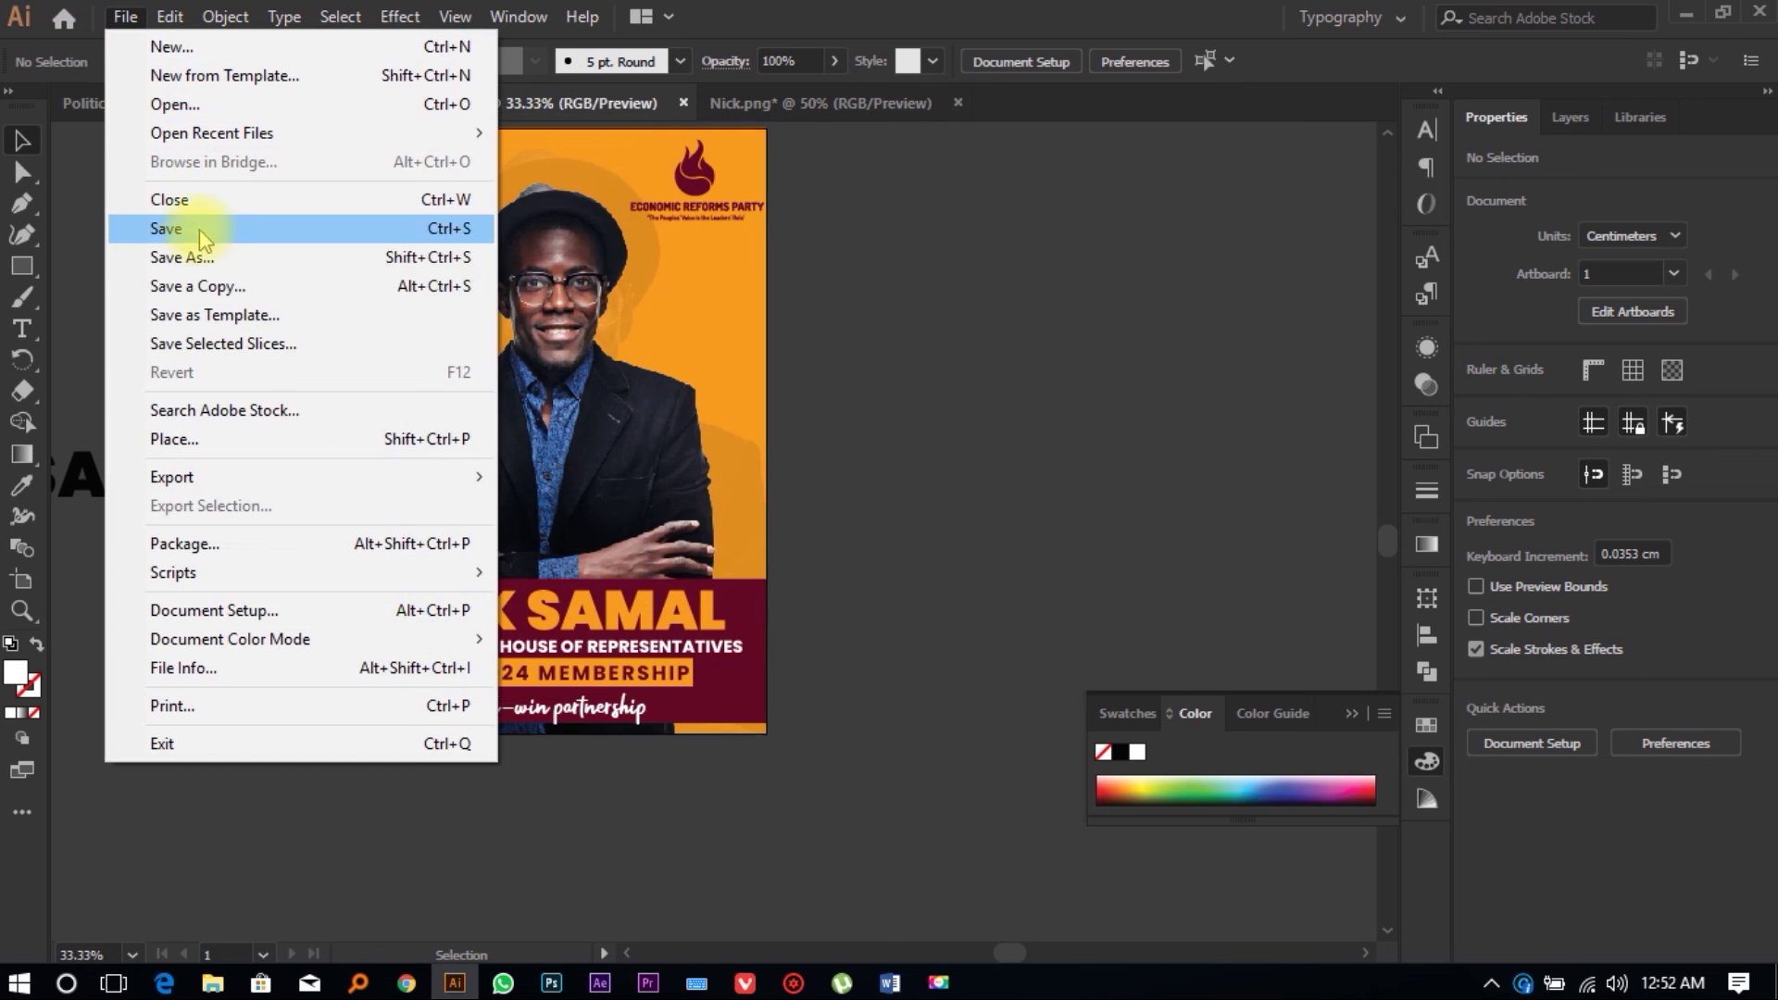
click(198, 229)
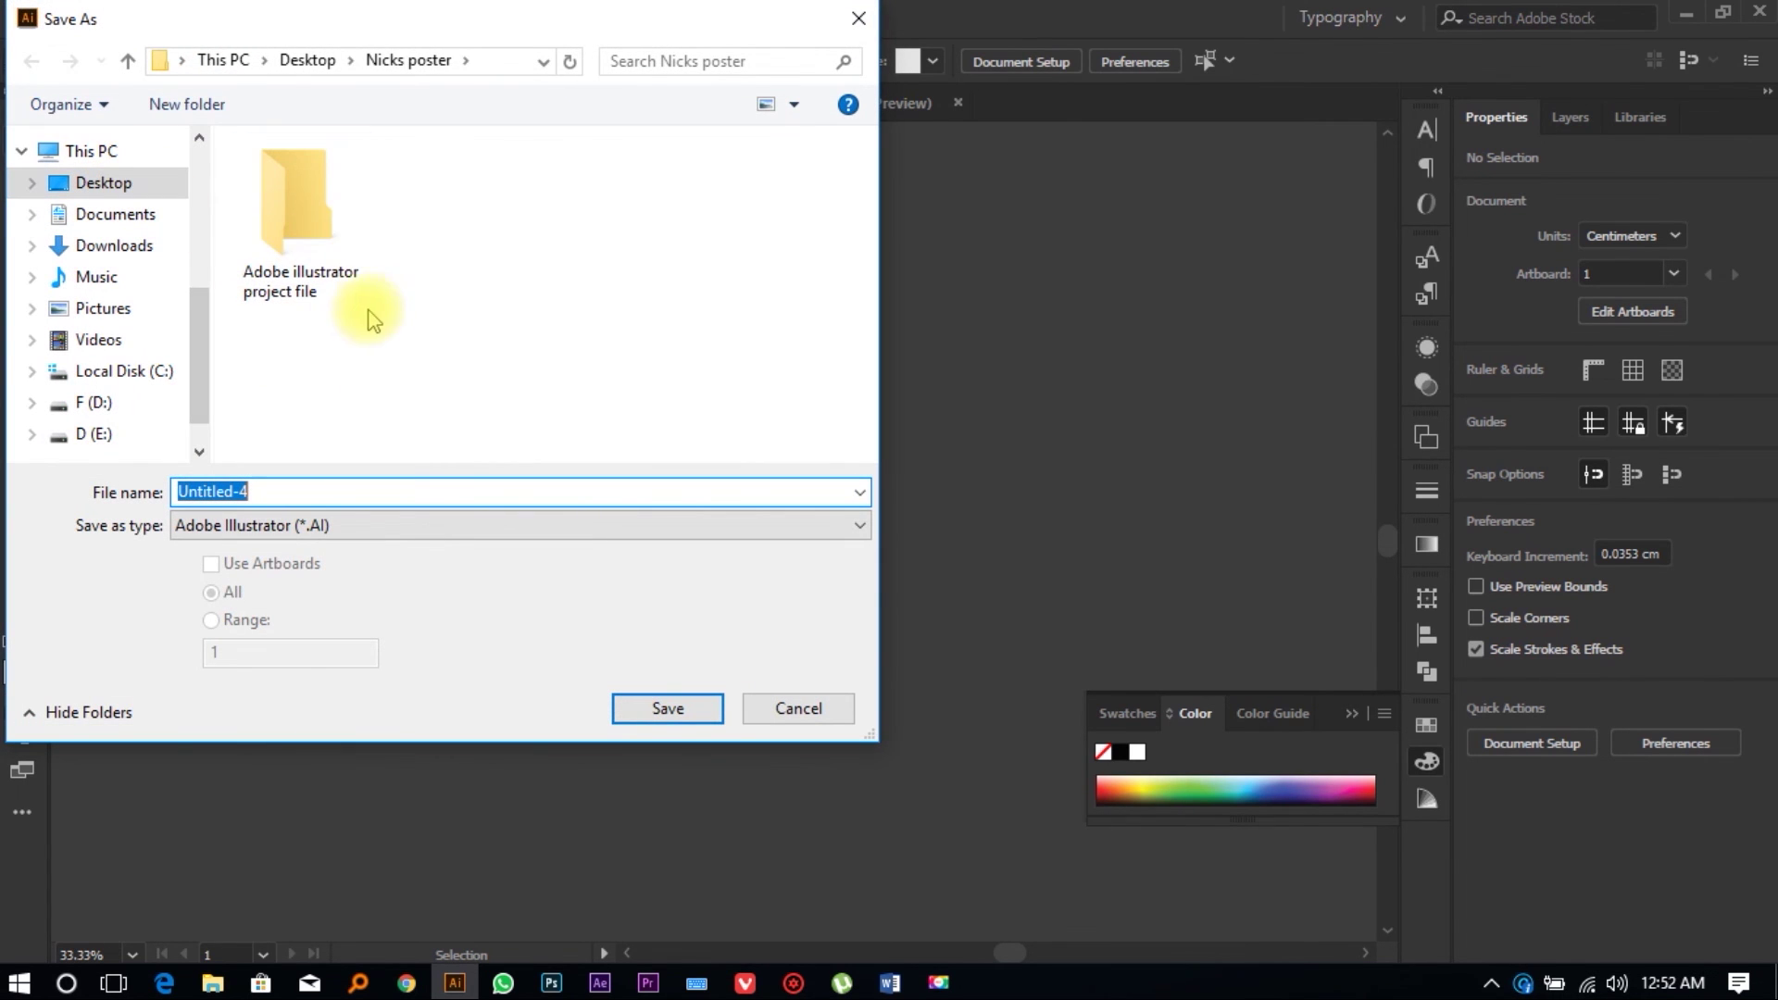
click(301, 239)
double_click(300, 235)
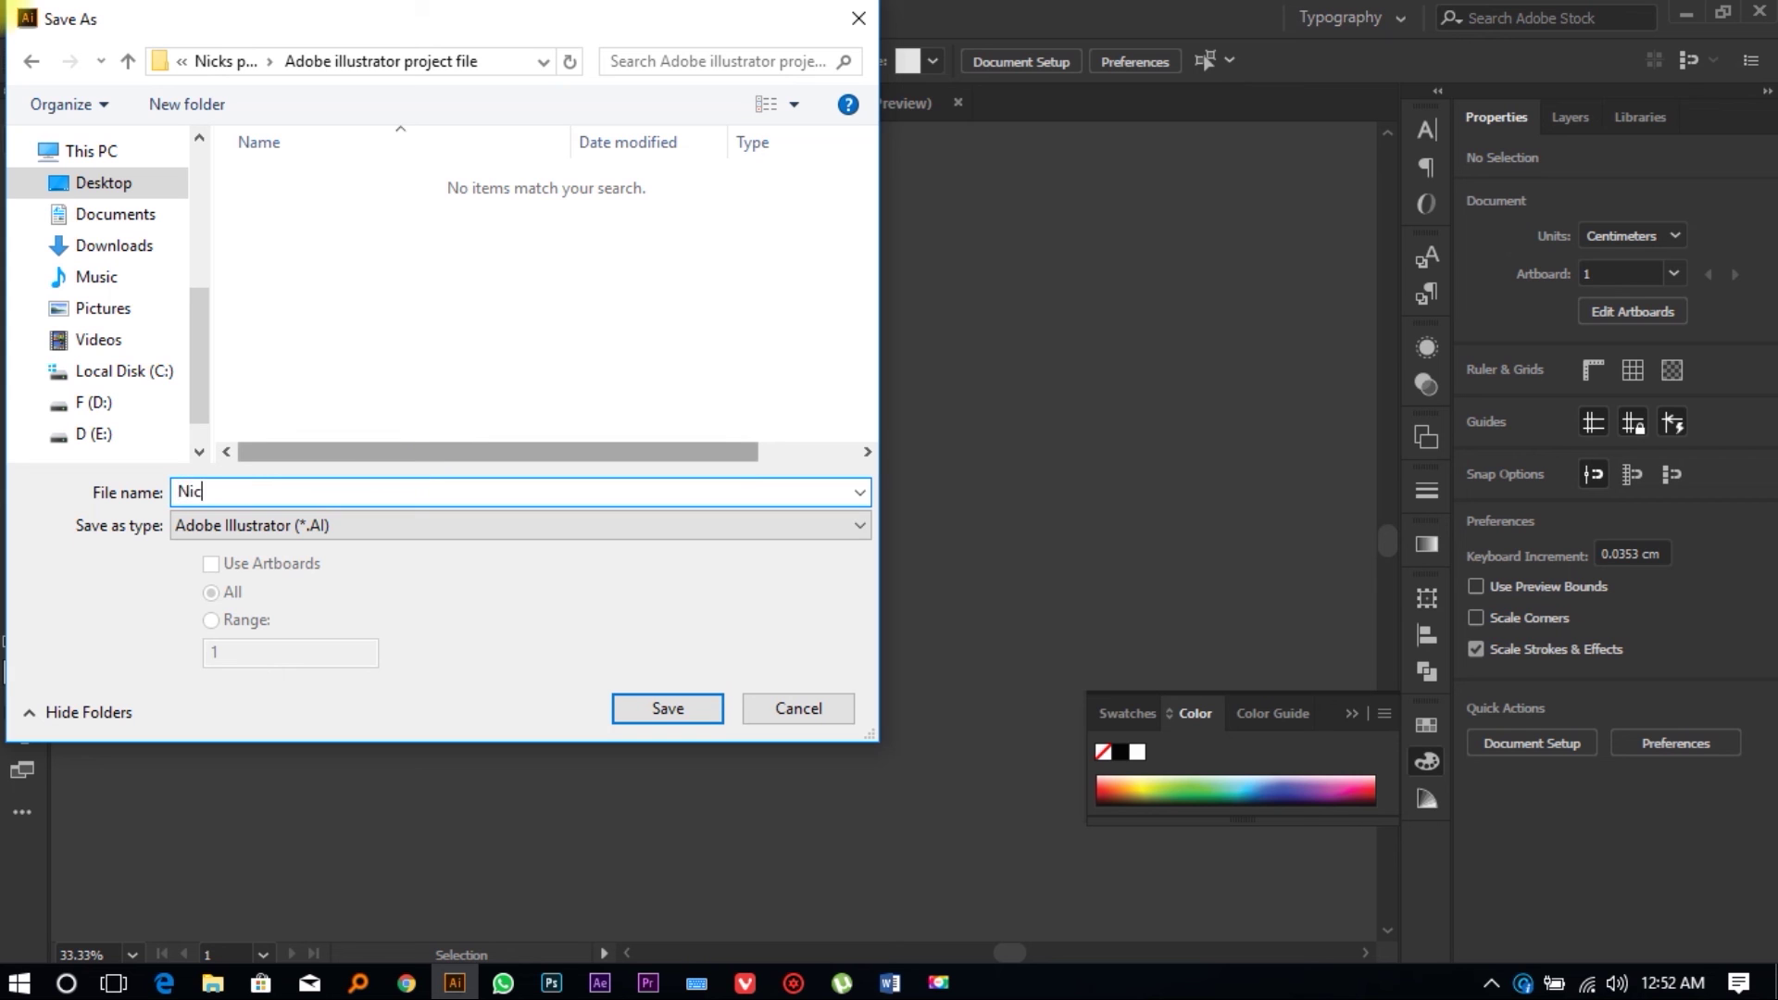
text(Nicks' po)
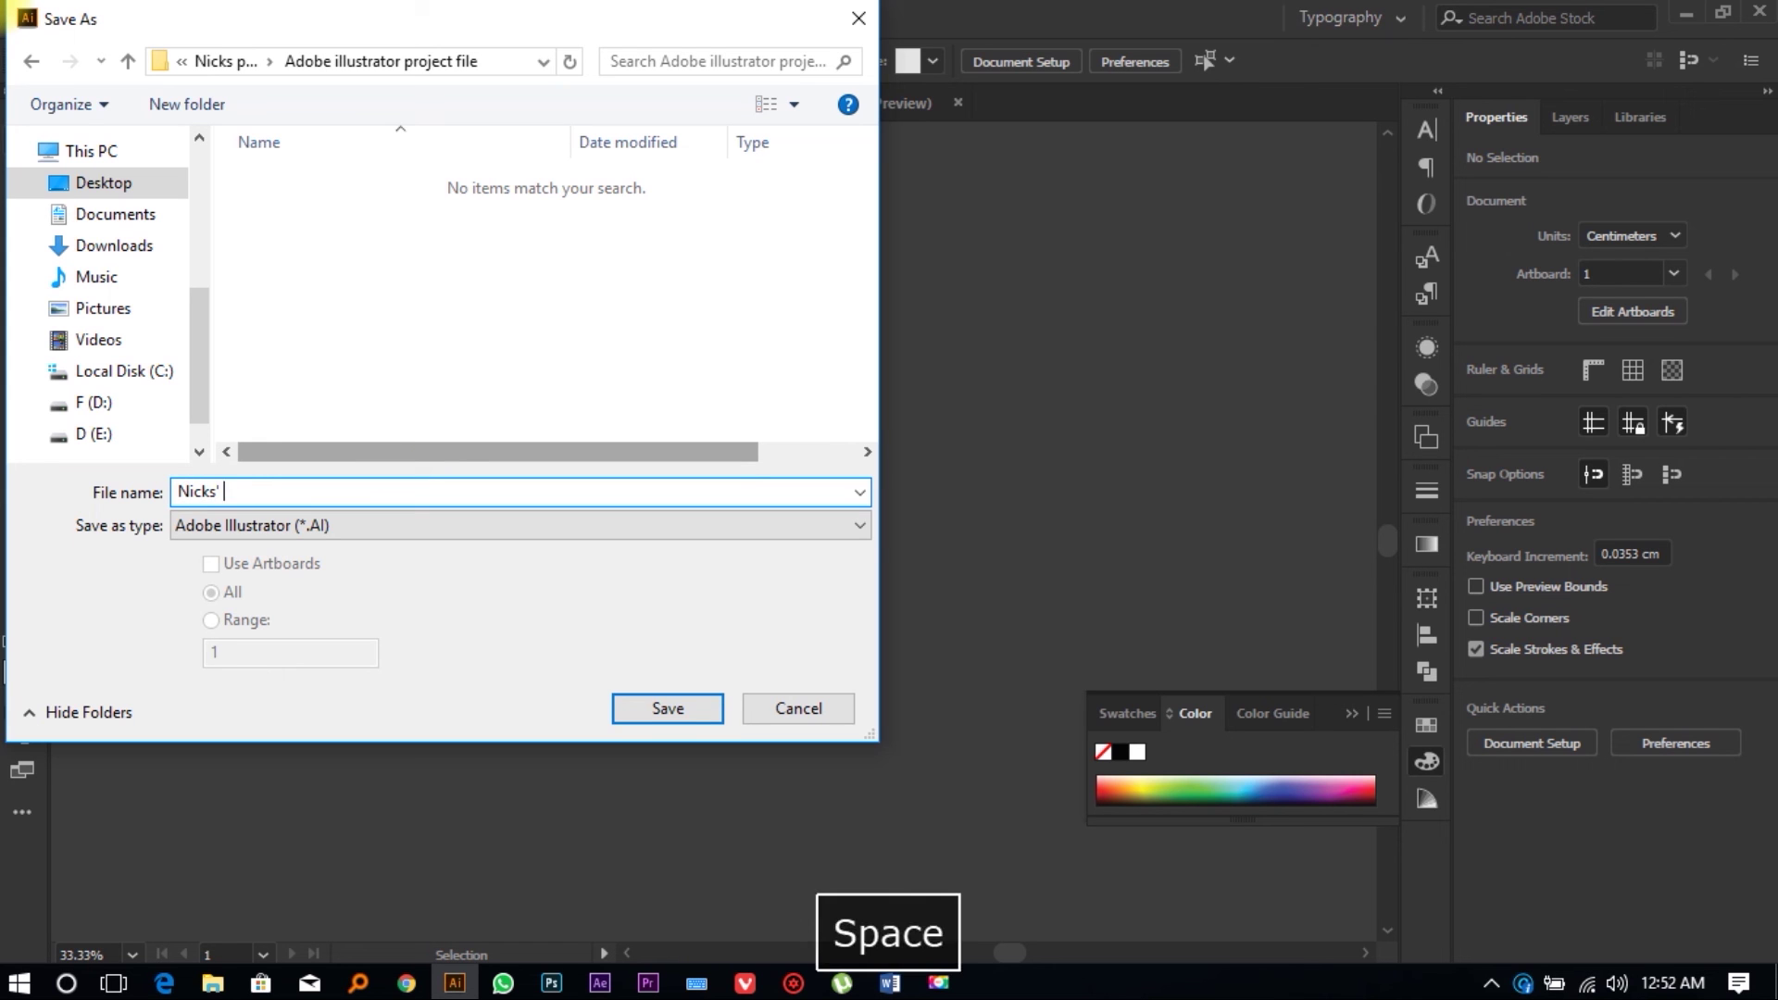
text(ster)
key(Return)
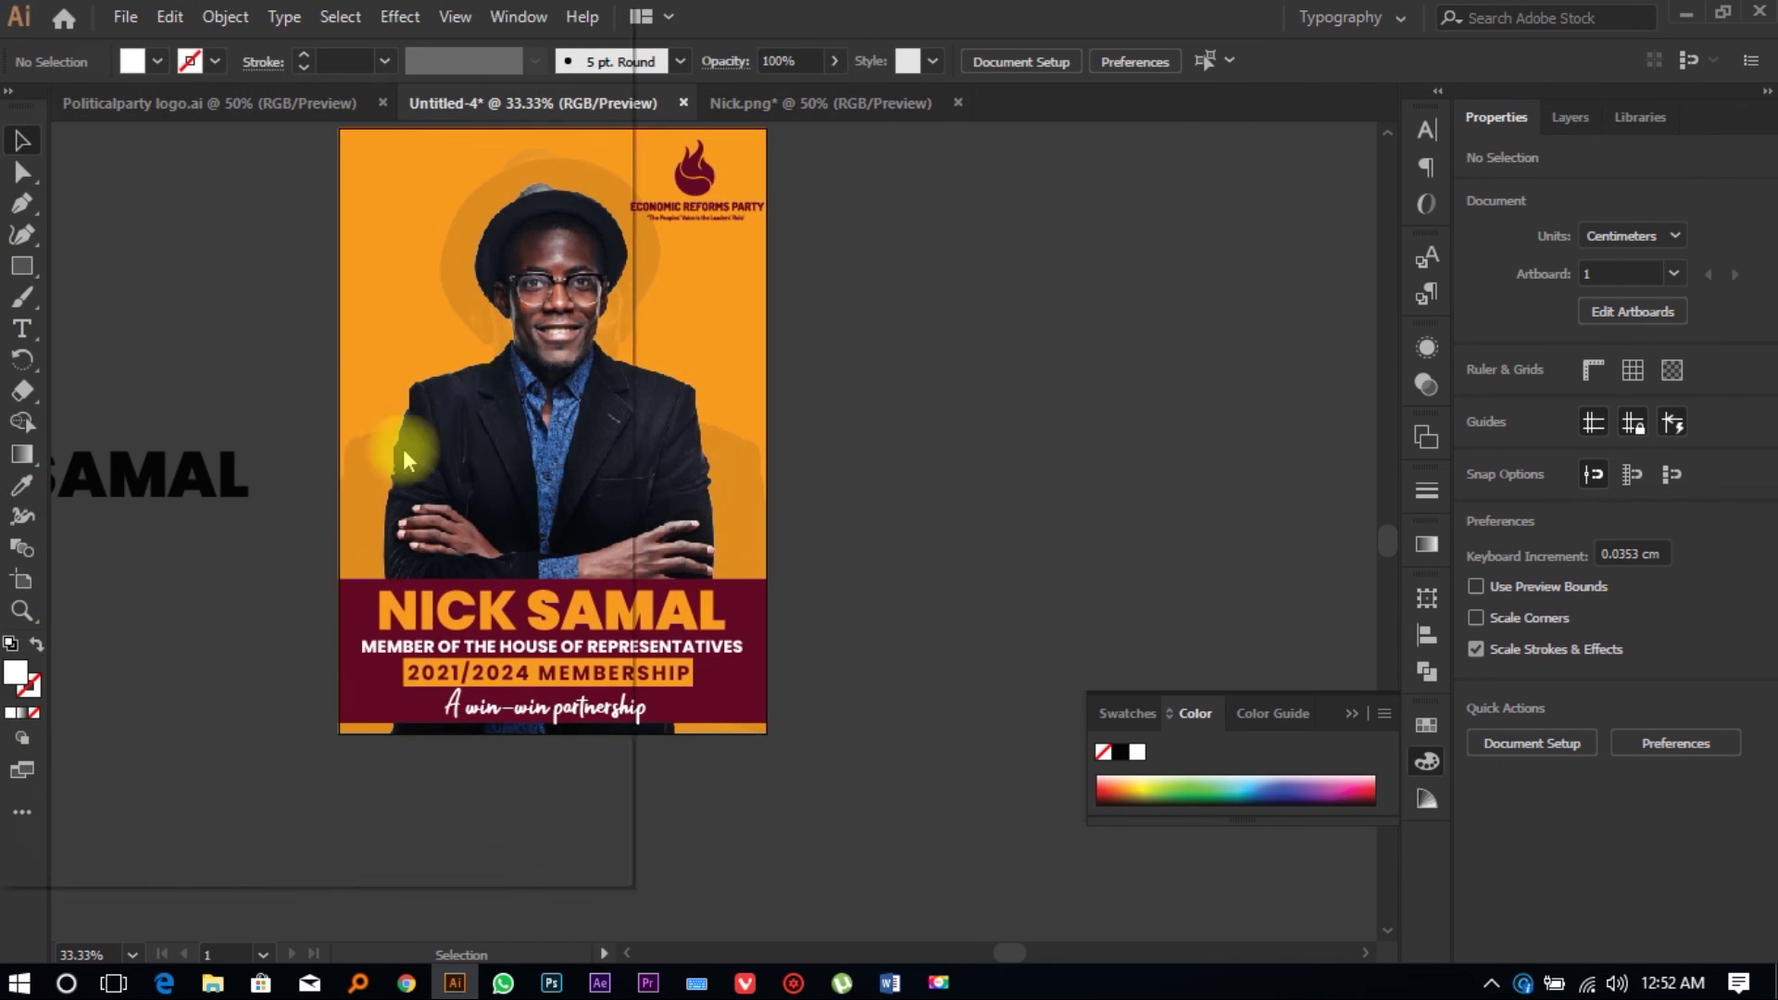
key(Return)
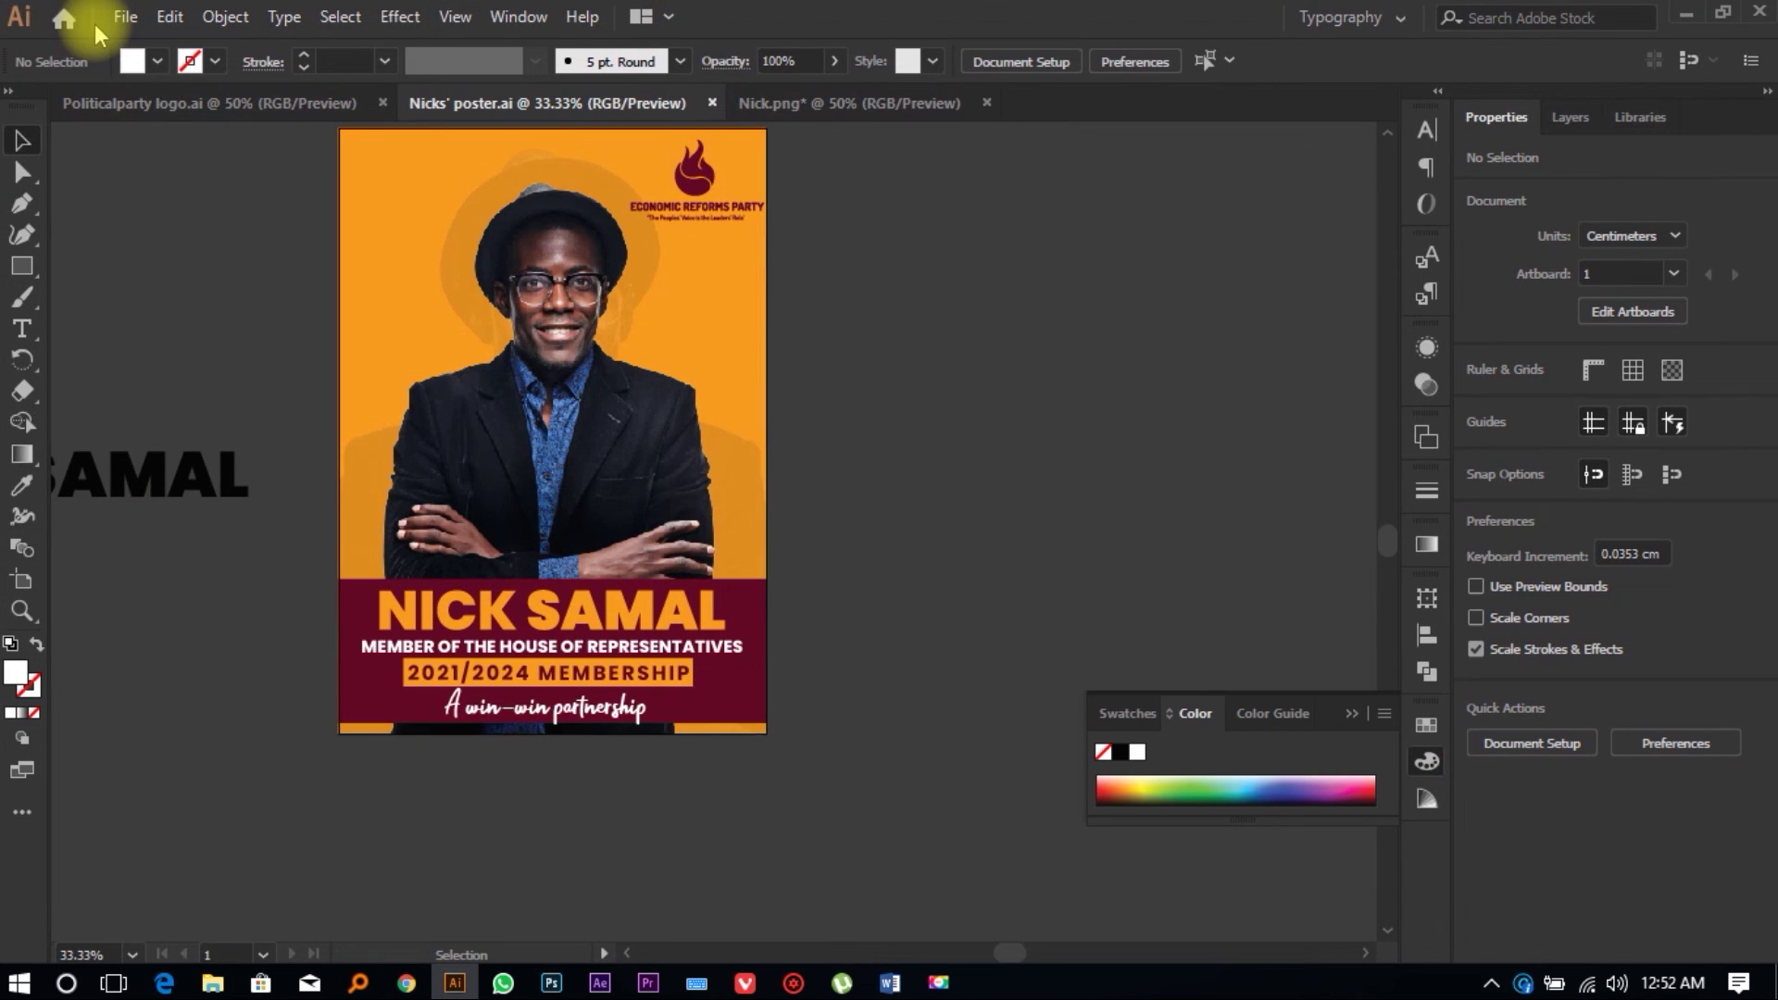
Step: Export the poster as a PNG using all artboards, at Medium (150 ppi) resolution with a transparent background
click(125, 17)
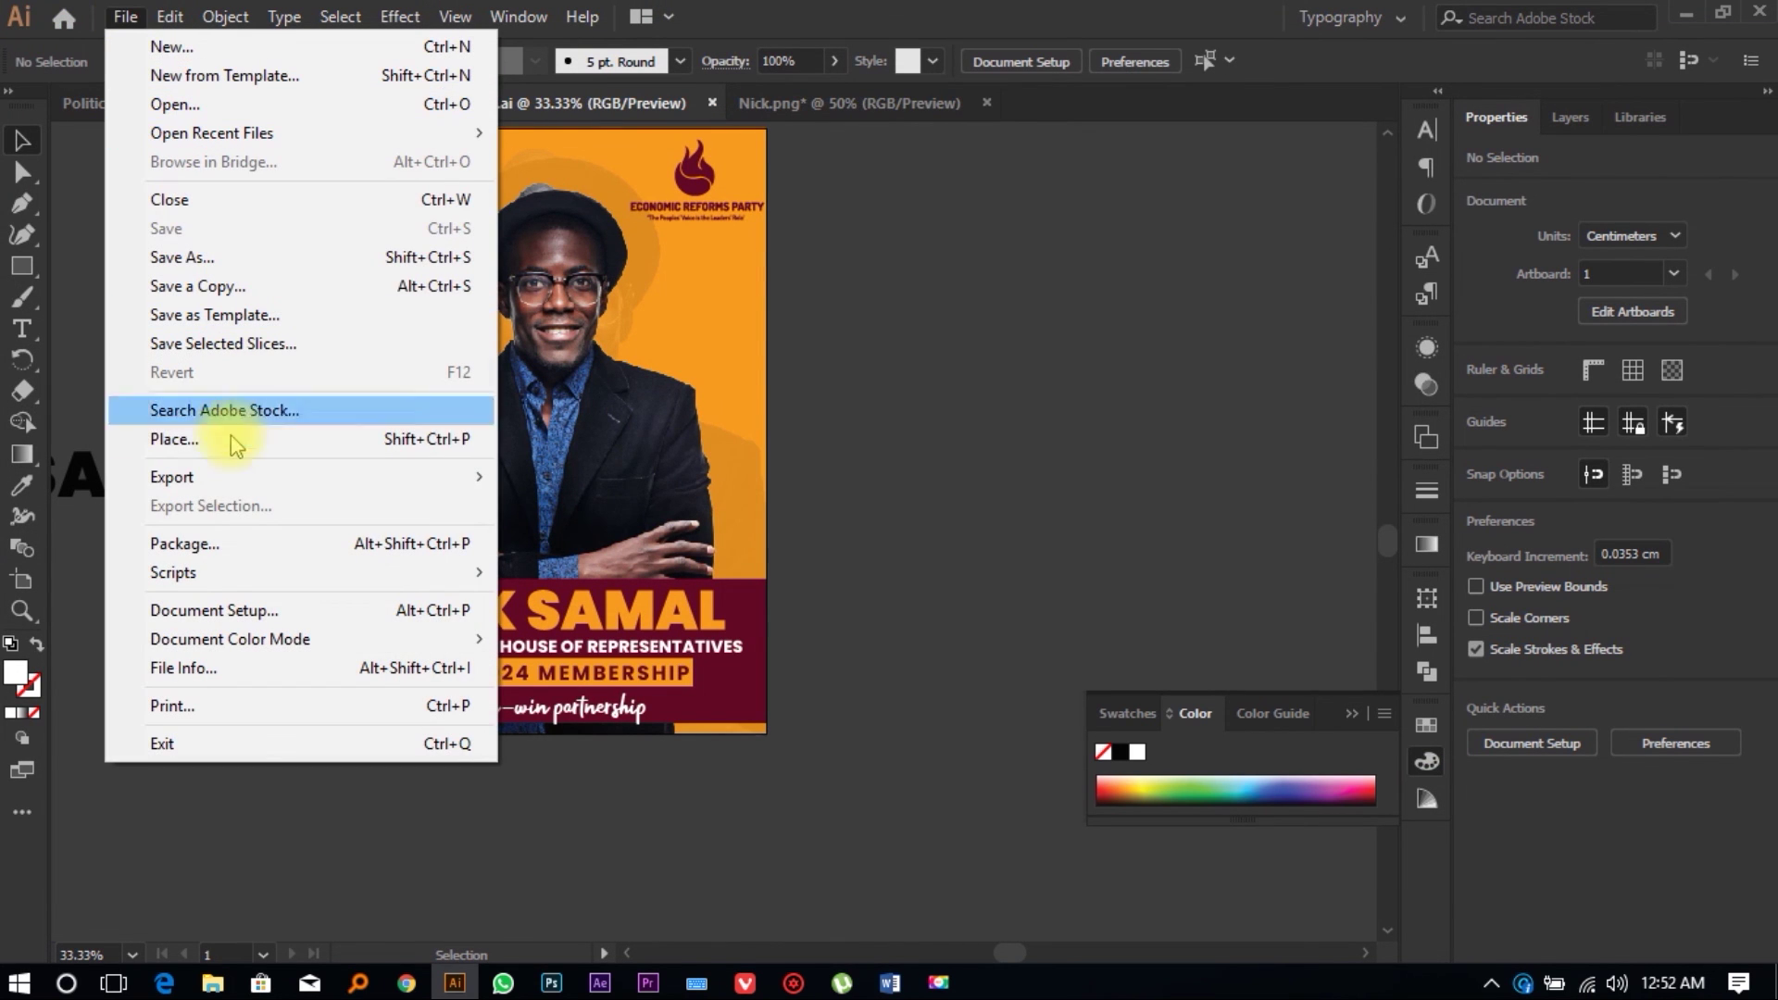
mouse_move(274, 475)
click(519, 504)
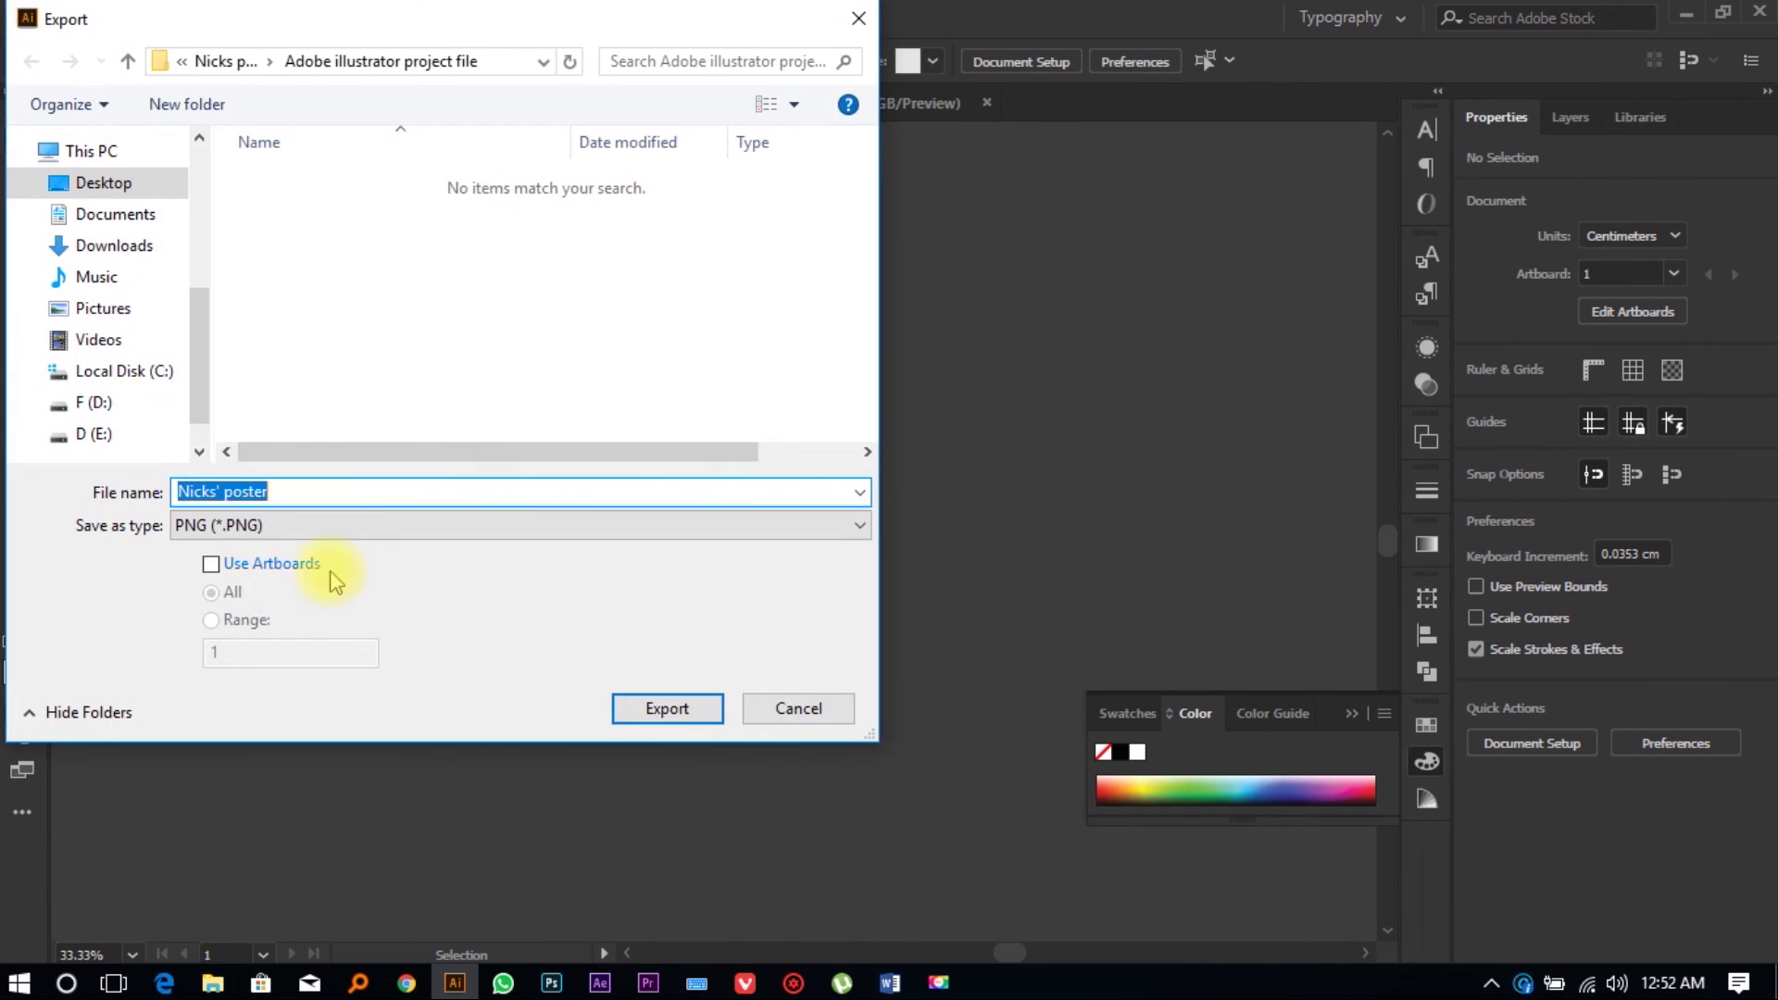
click(262, 569)
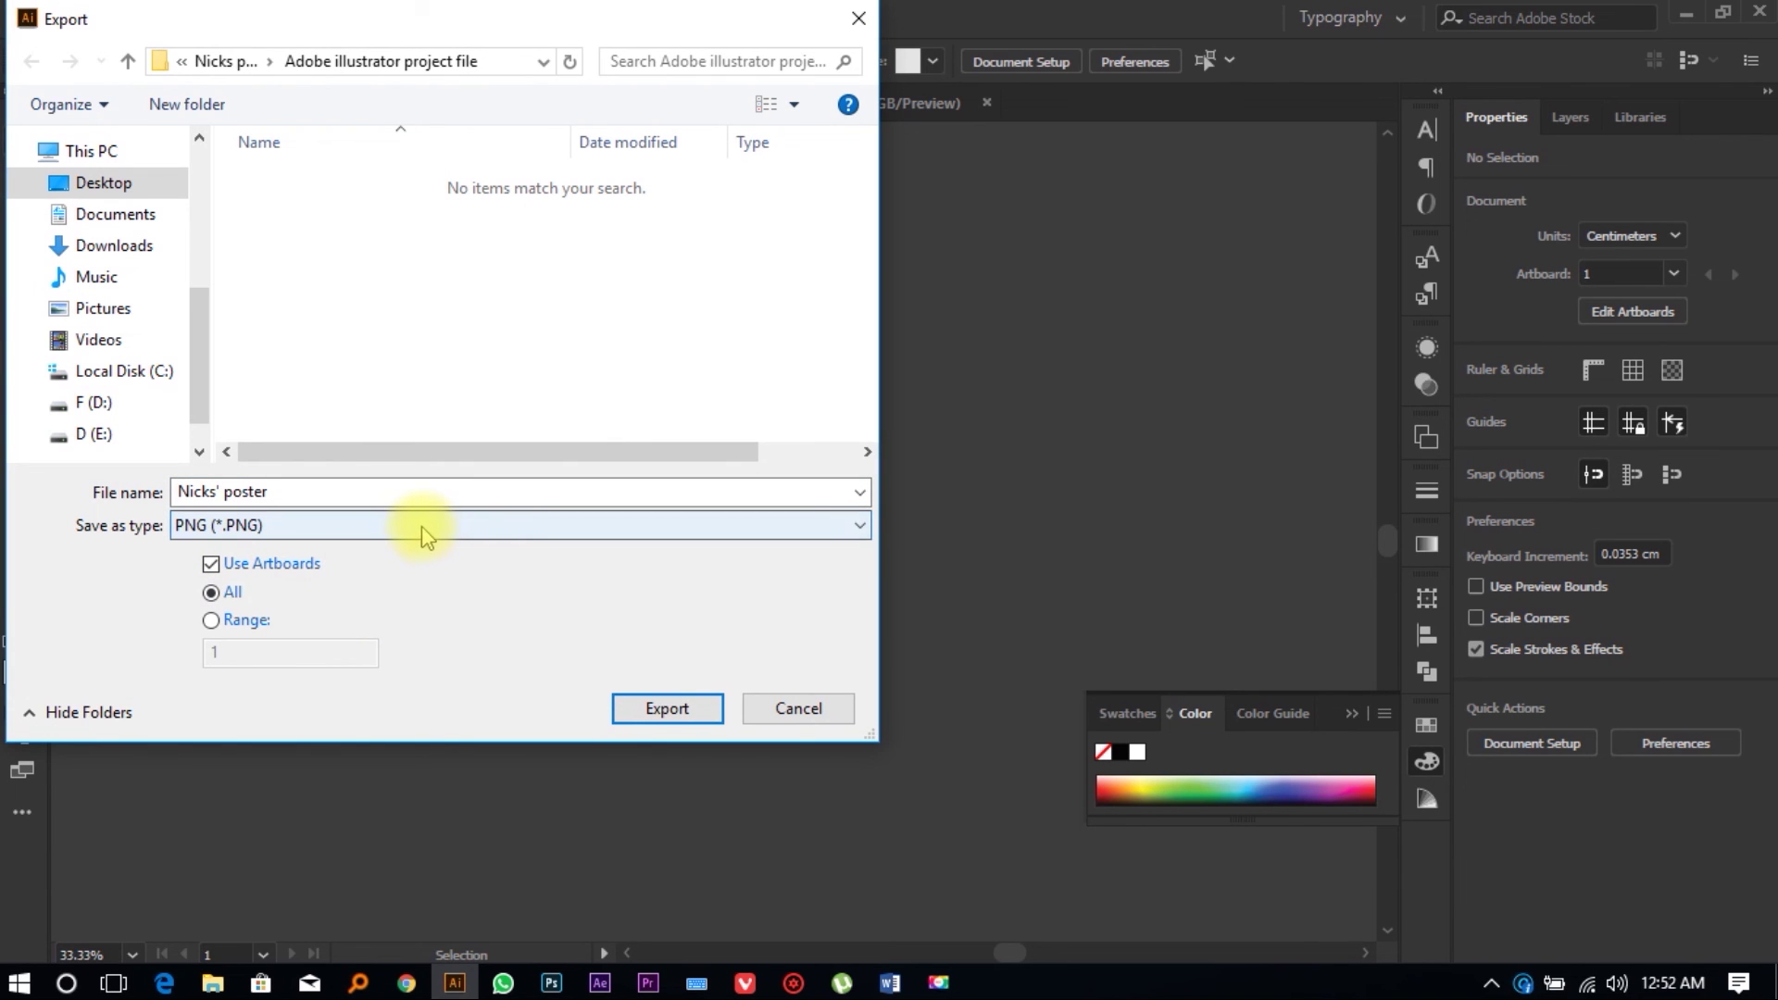
click(629, 696)
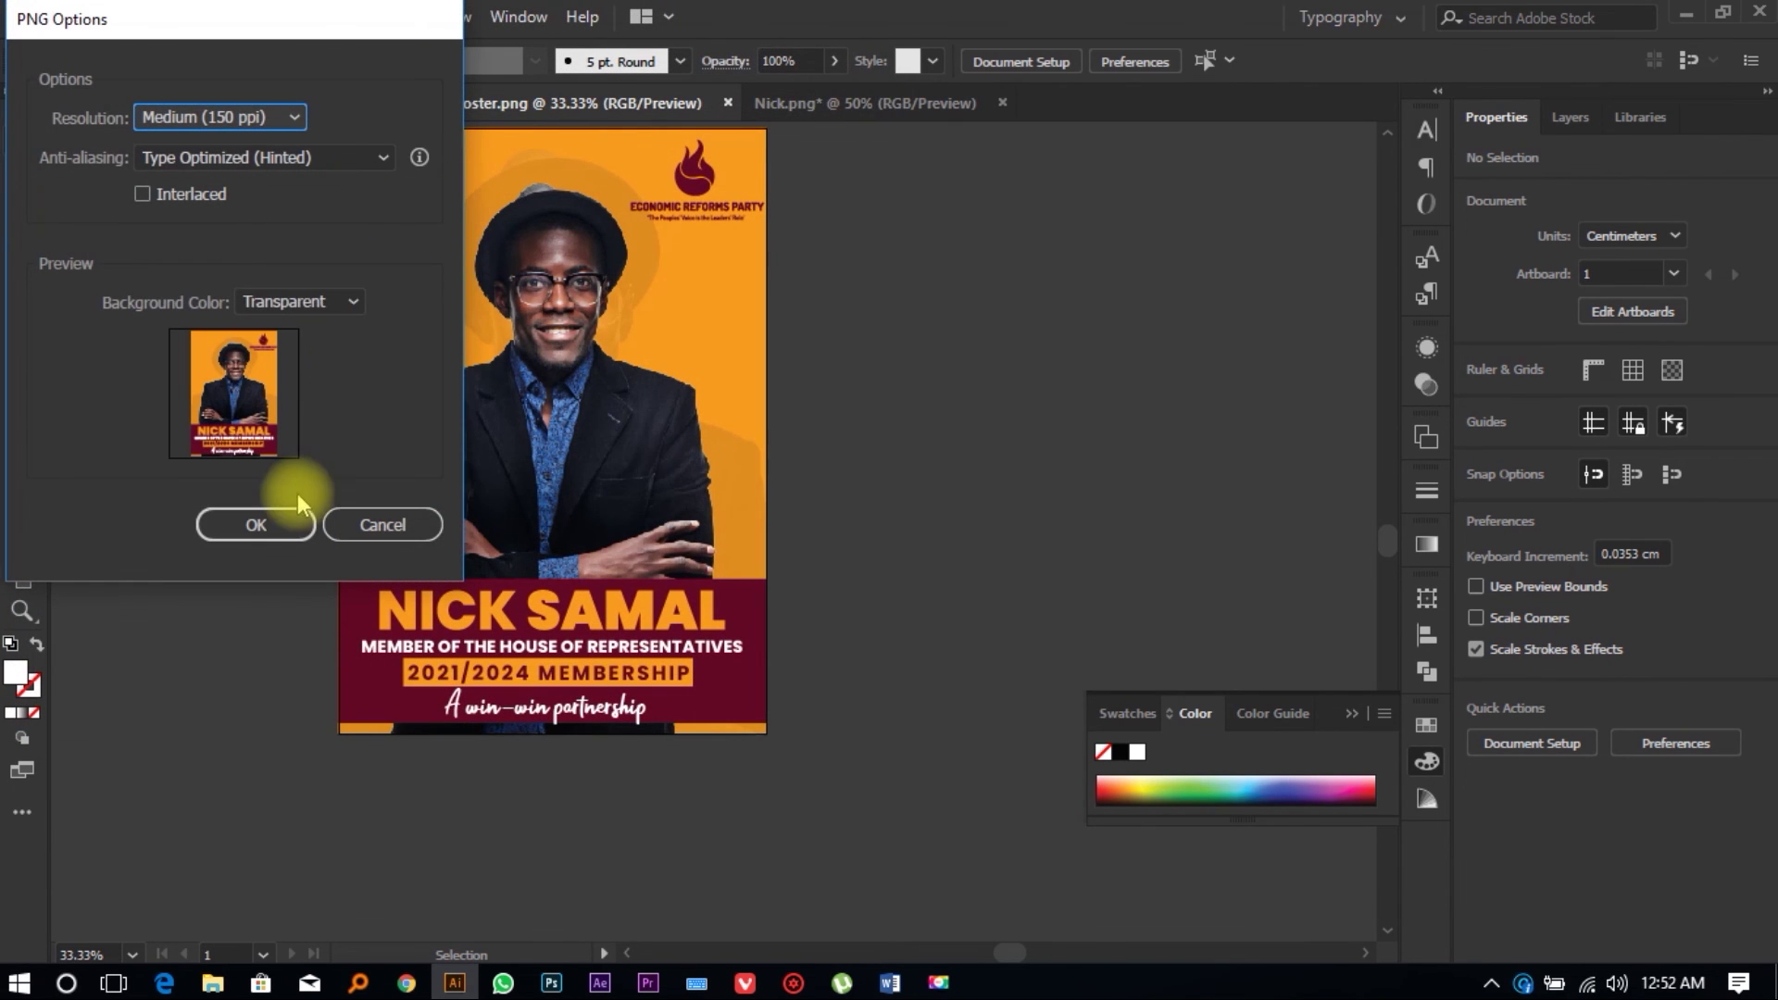
click(277, 526)
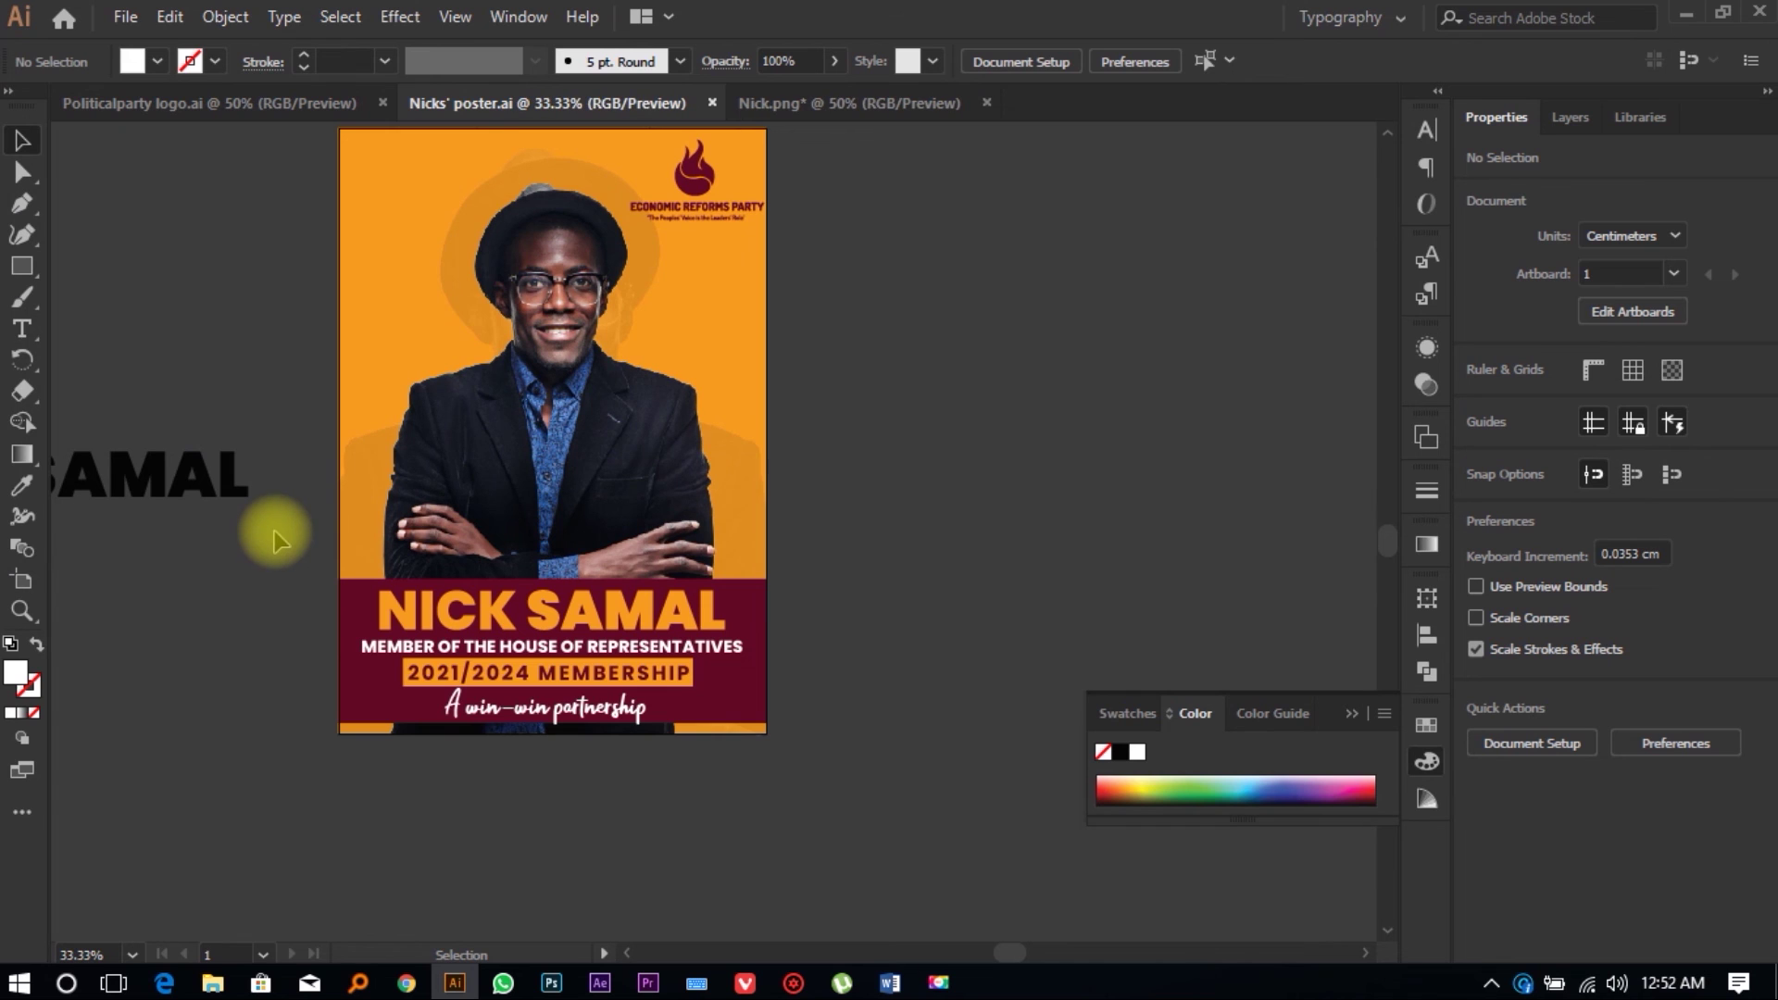
Step: Save the poster as an Adobe PDF in the project file folder using the Smallest File Size preset
key(ctrl+shift+s)
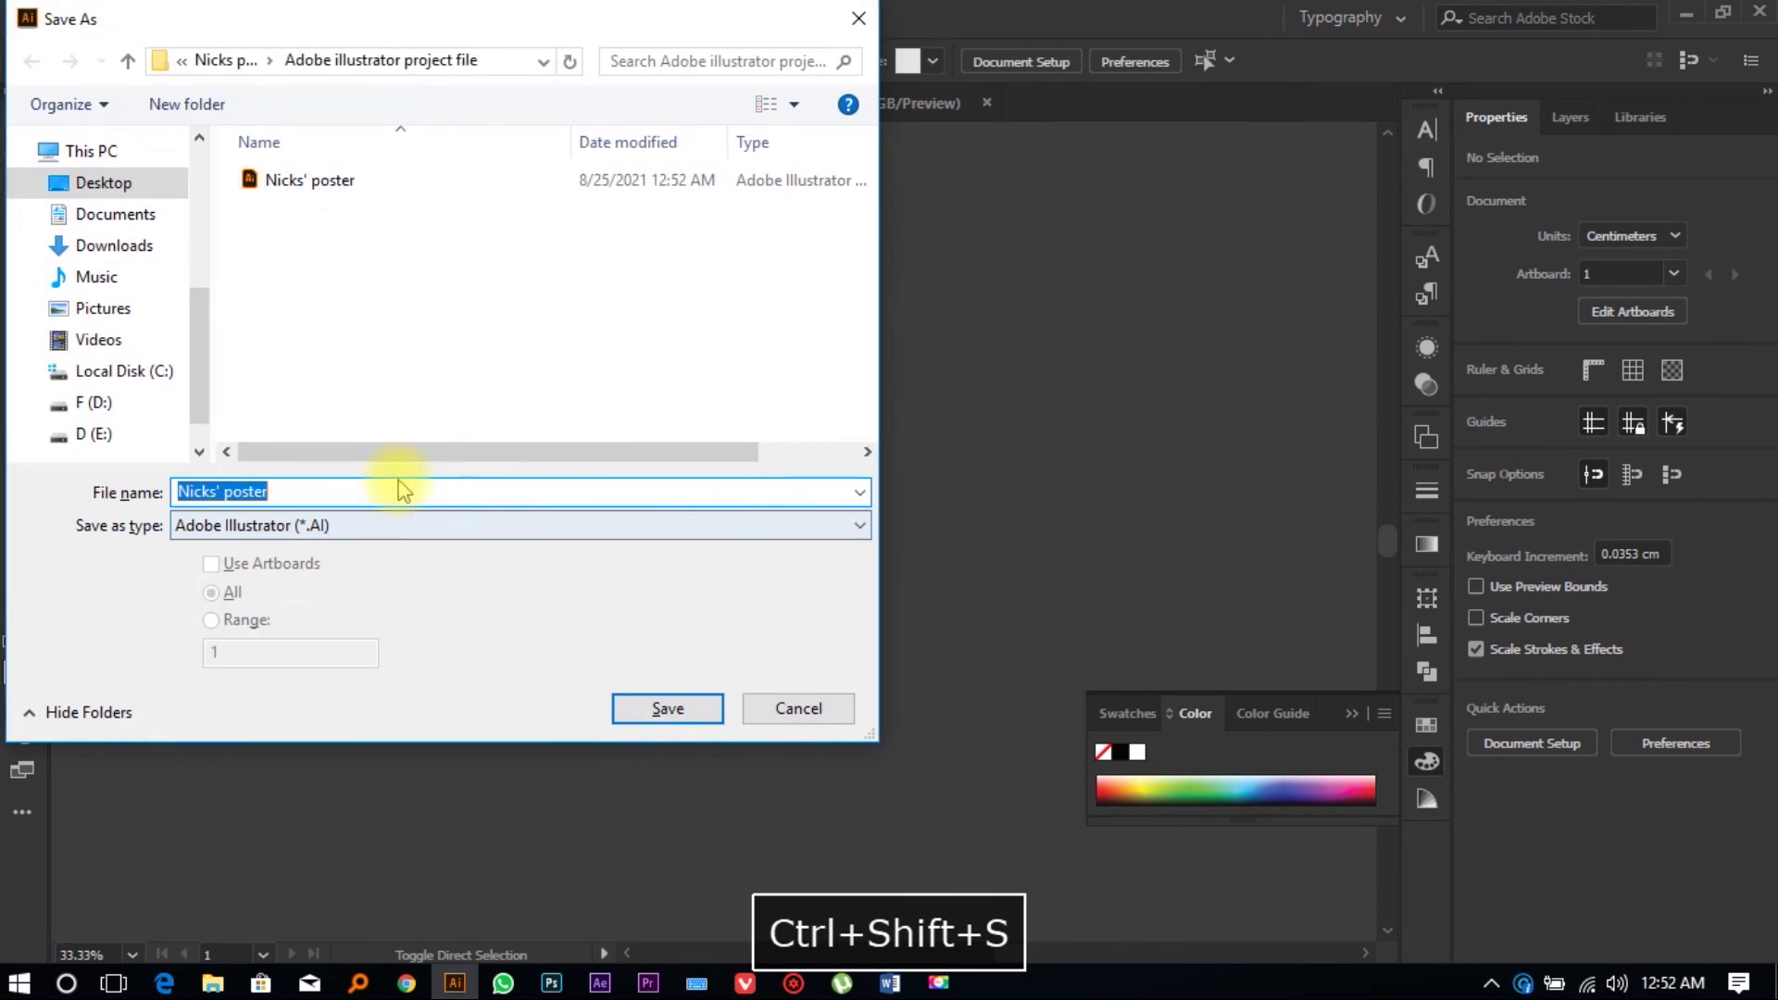
click(371, 520)
click(345, 571)
click(659, 708)
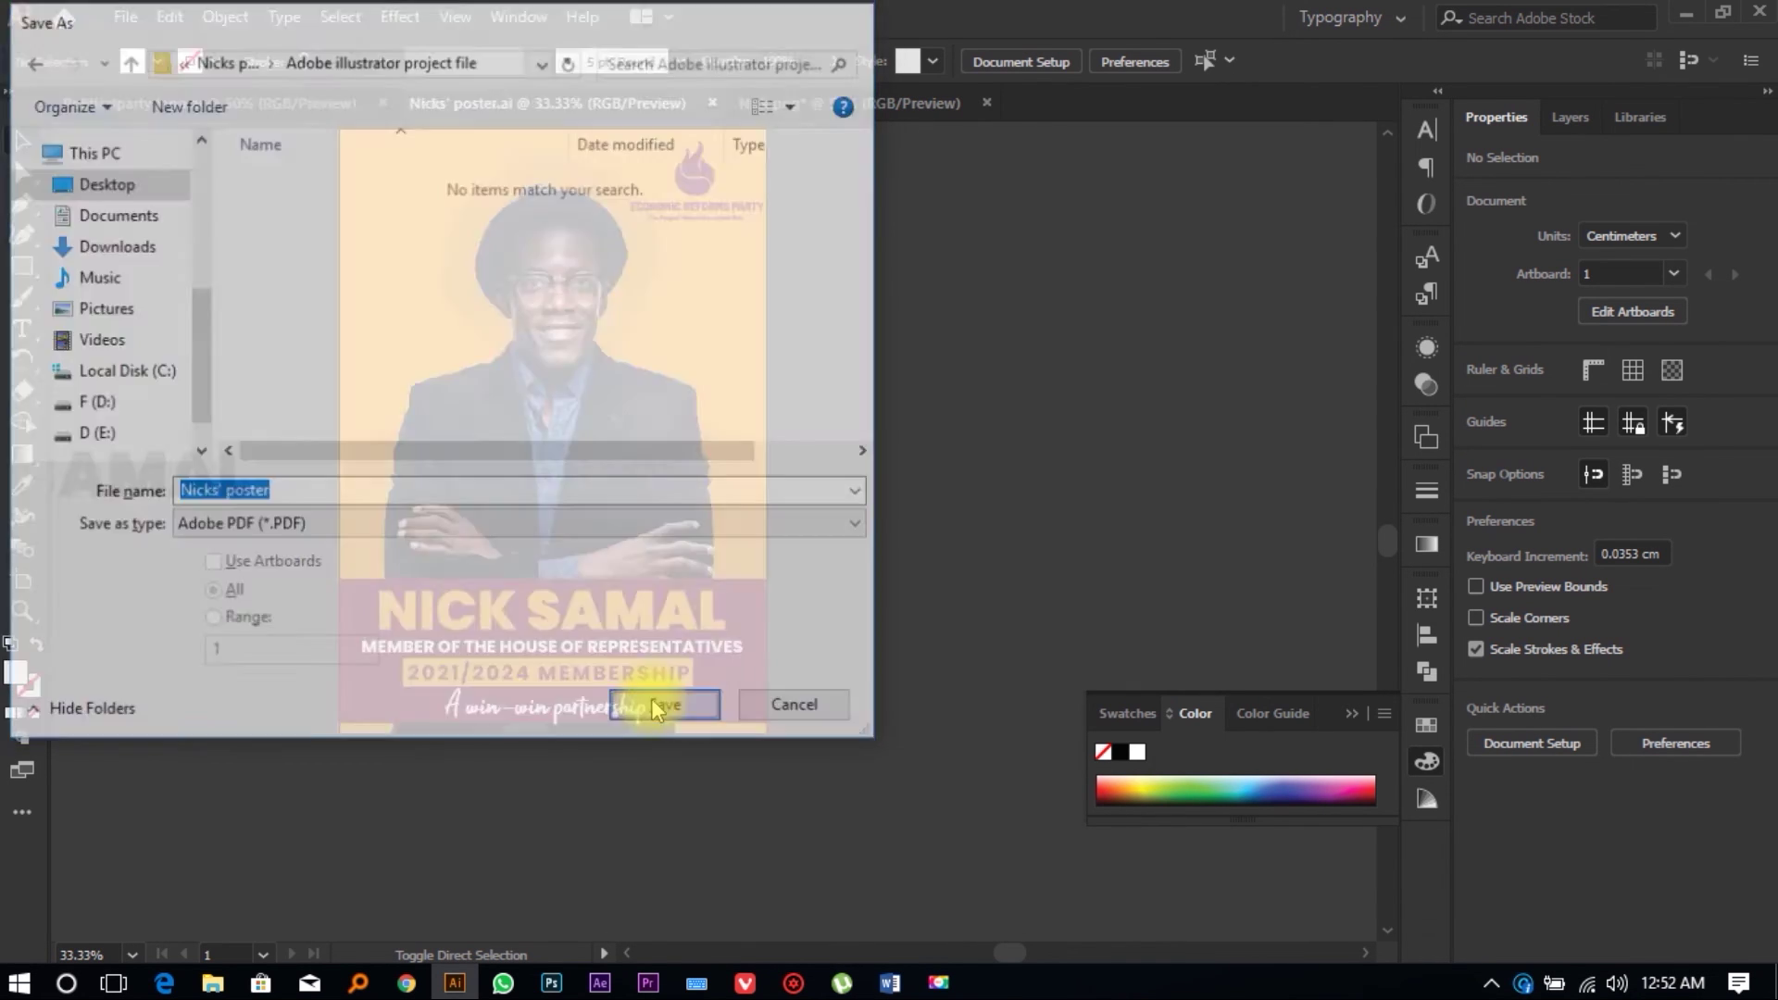
click(309, 76)
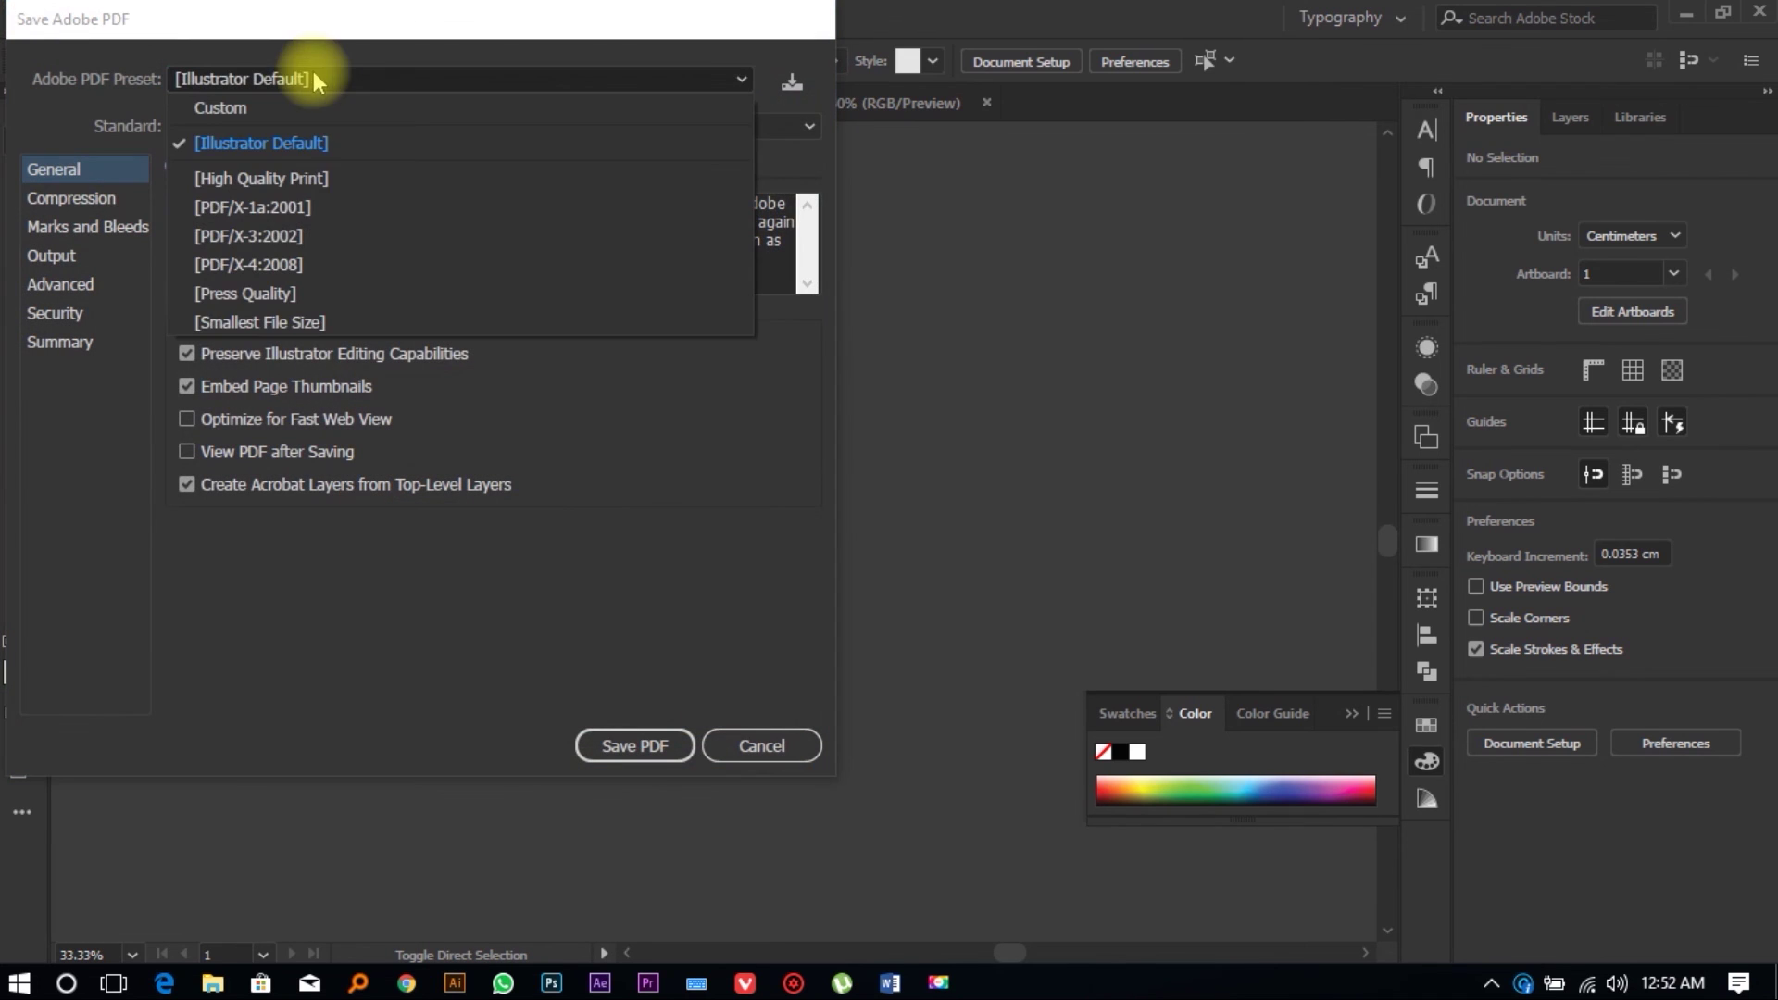
click(337, 324)
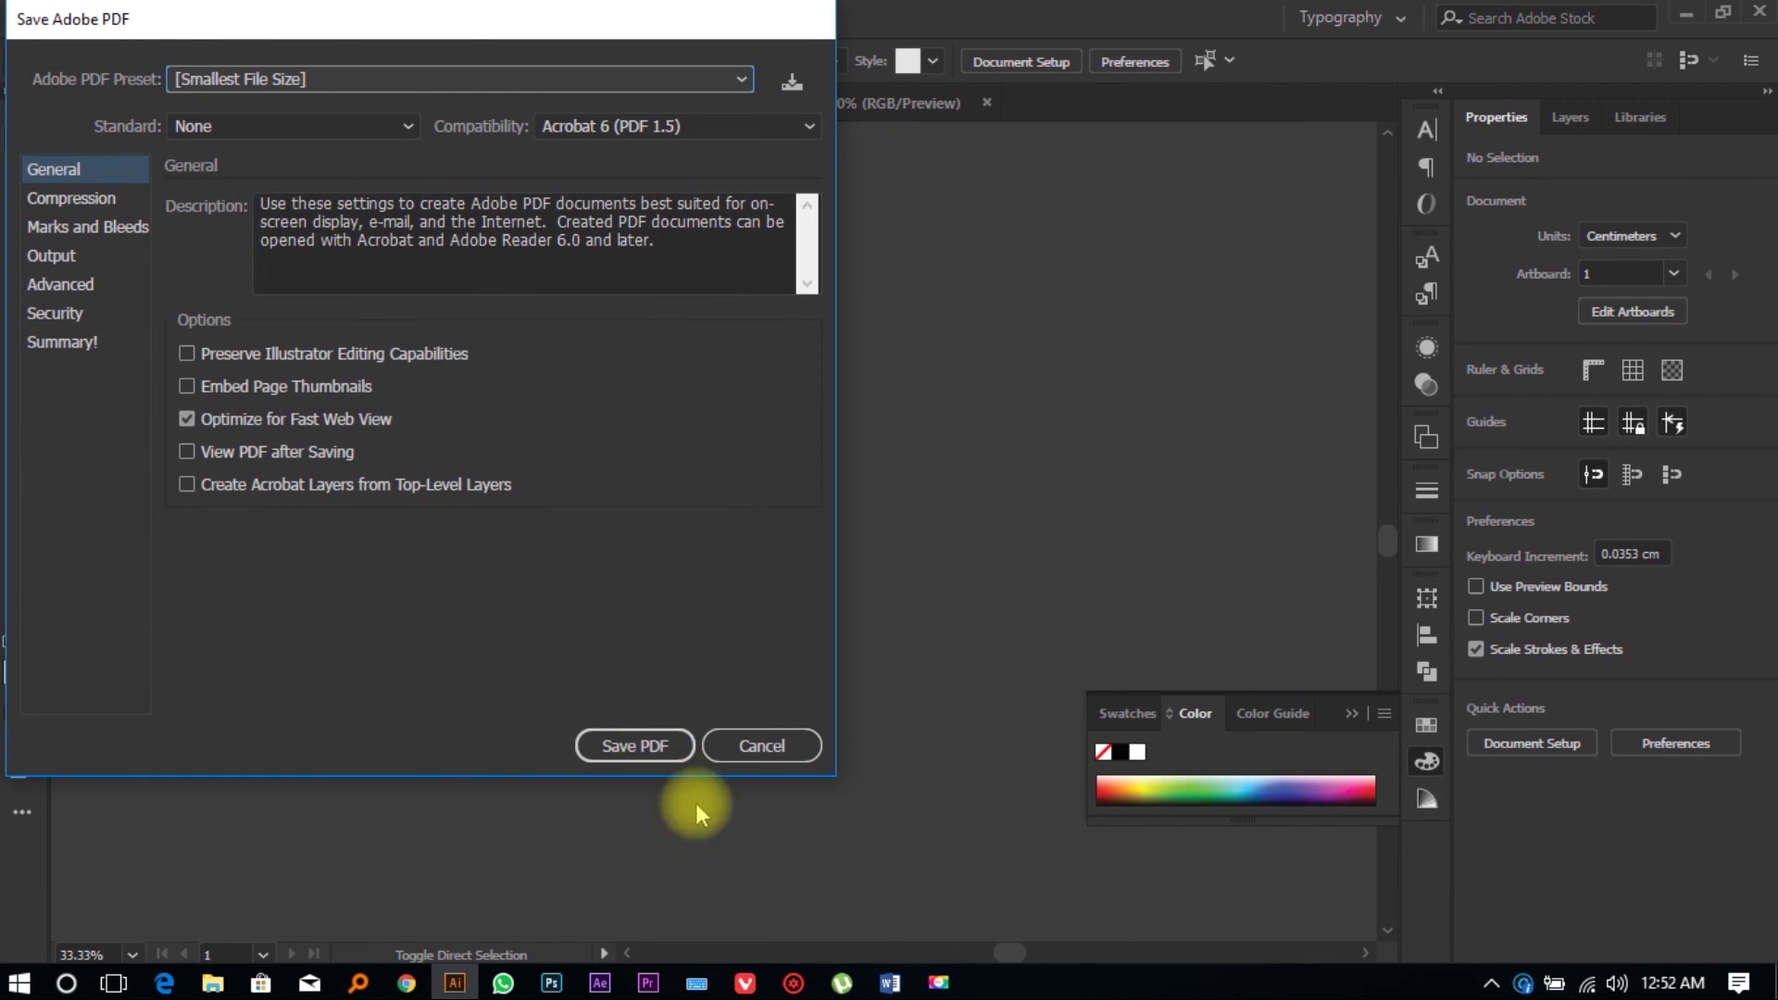
click(652, 741)
click(568, 450)
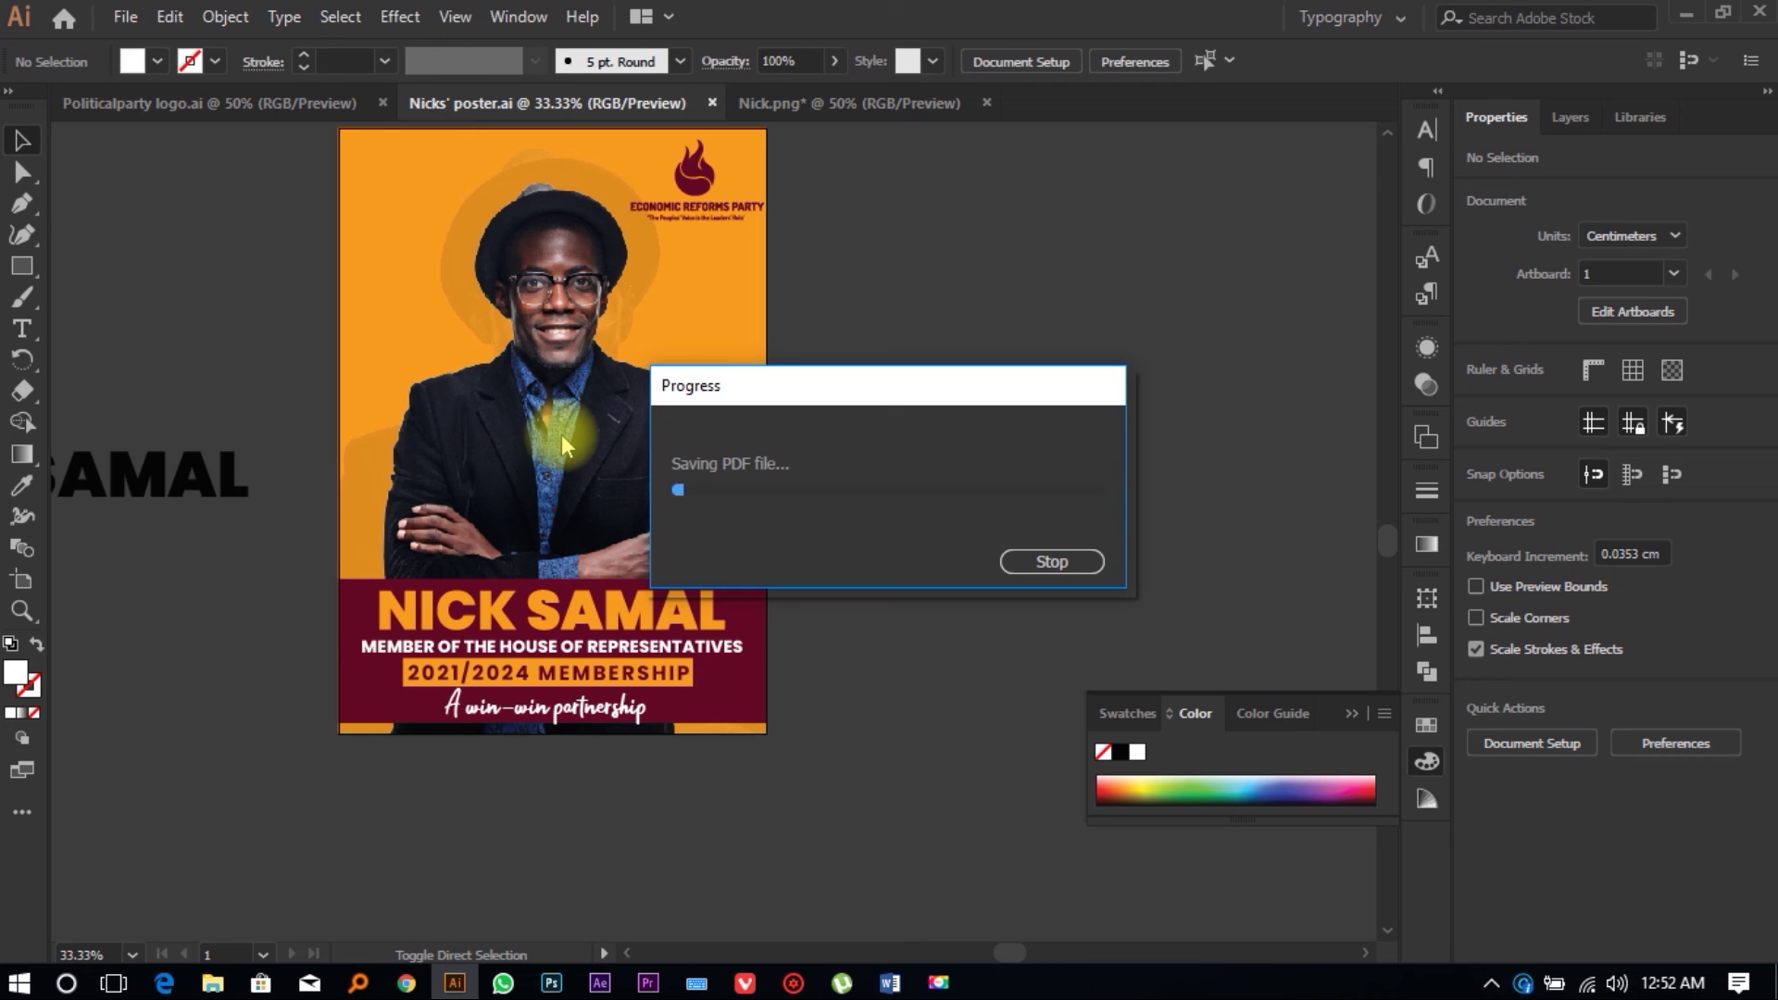
Step: Open the saved PDF from the "Adobe illustrator project file" folder in File Explorer and check the poster at a smaller zoom
mouse_move(212, 983)
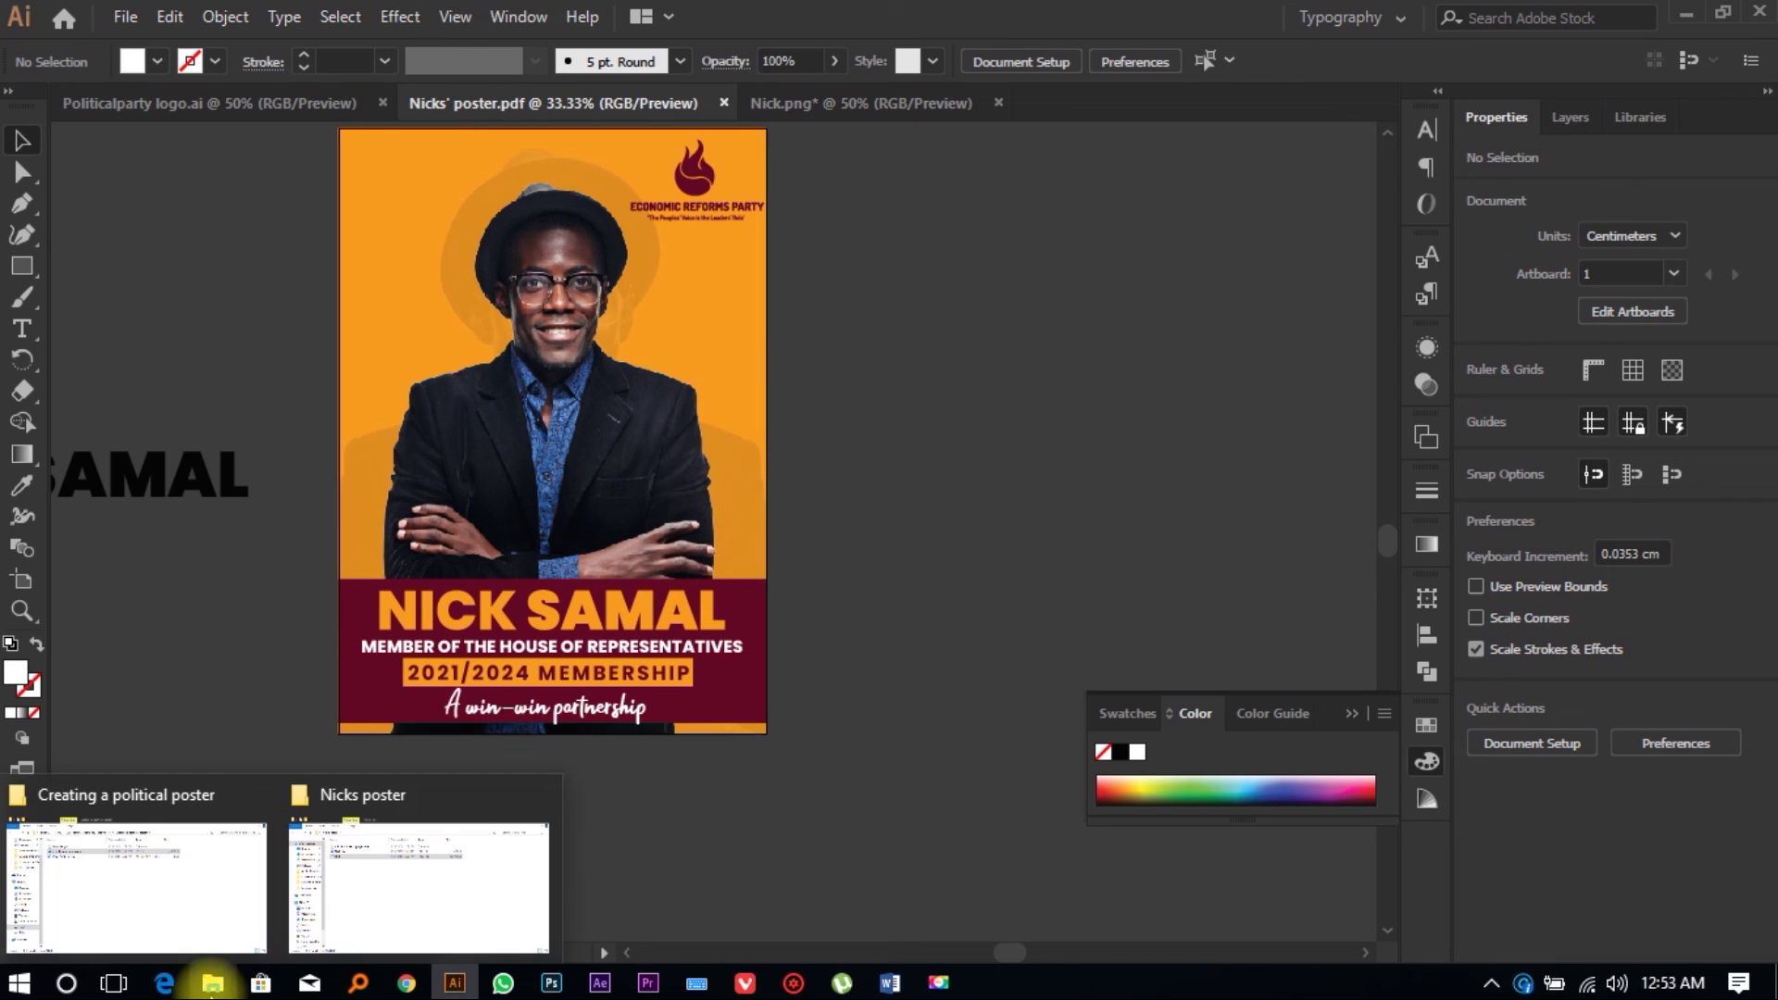
click(377, 917)
double_click(512, 174)
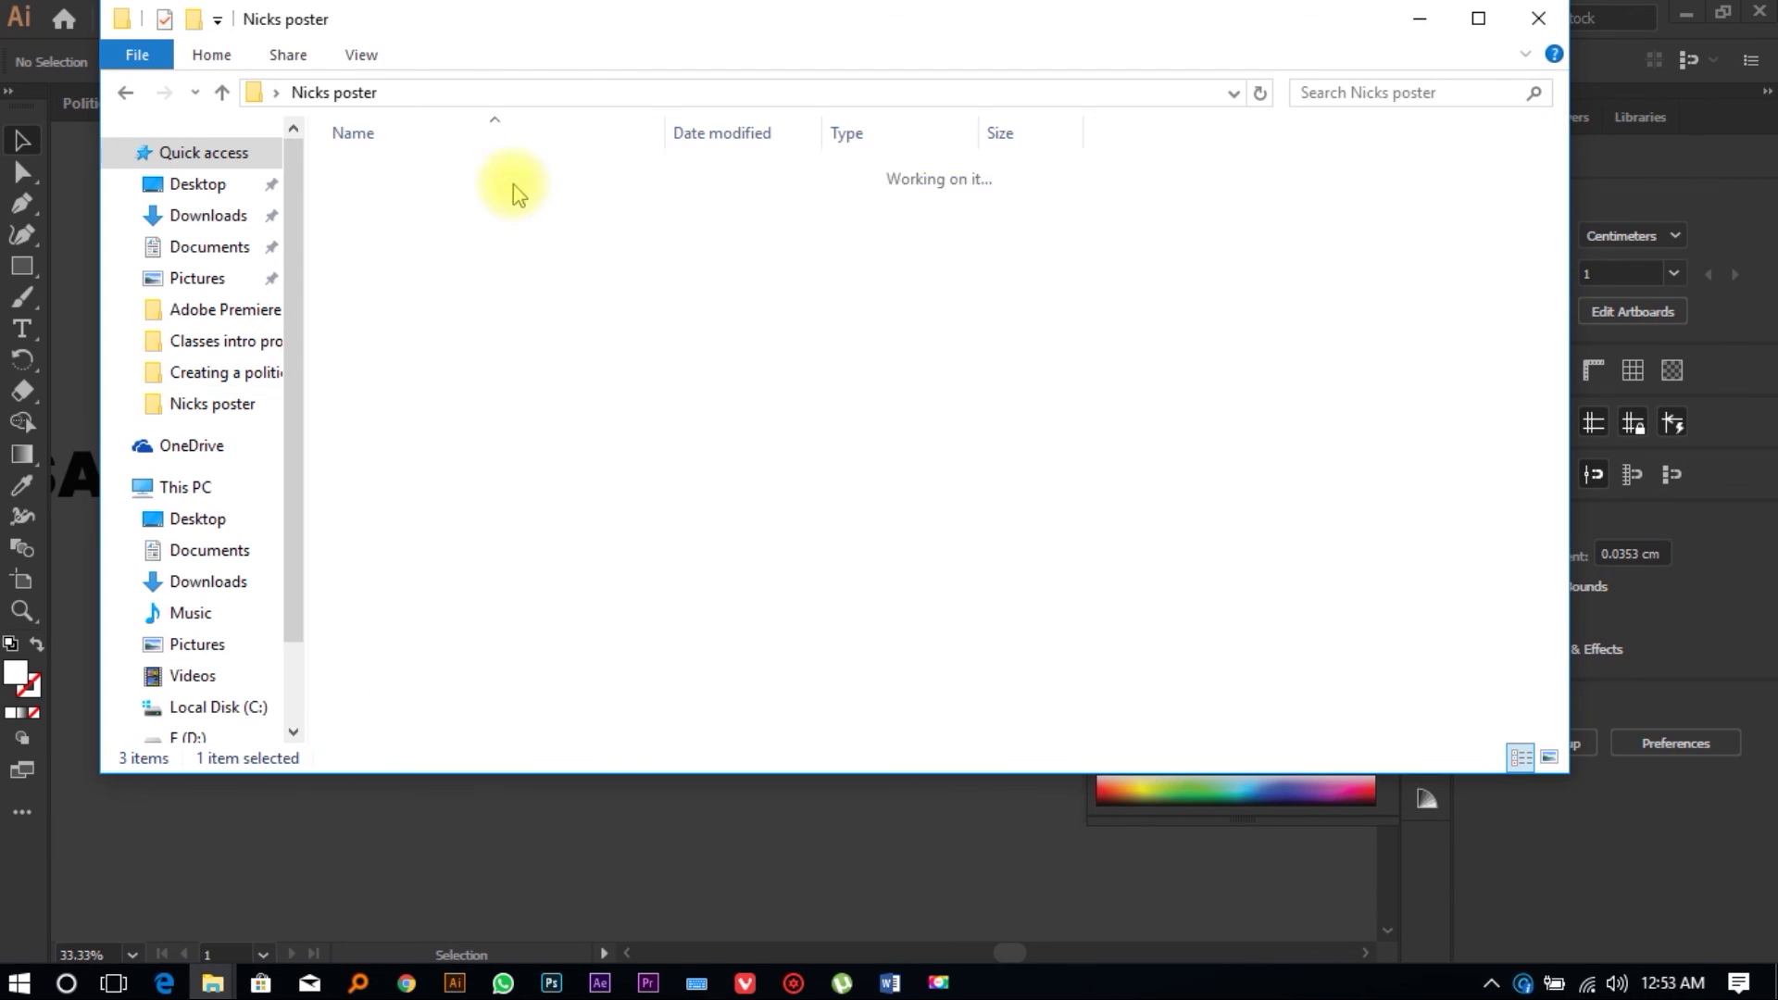
click(428, 200)
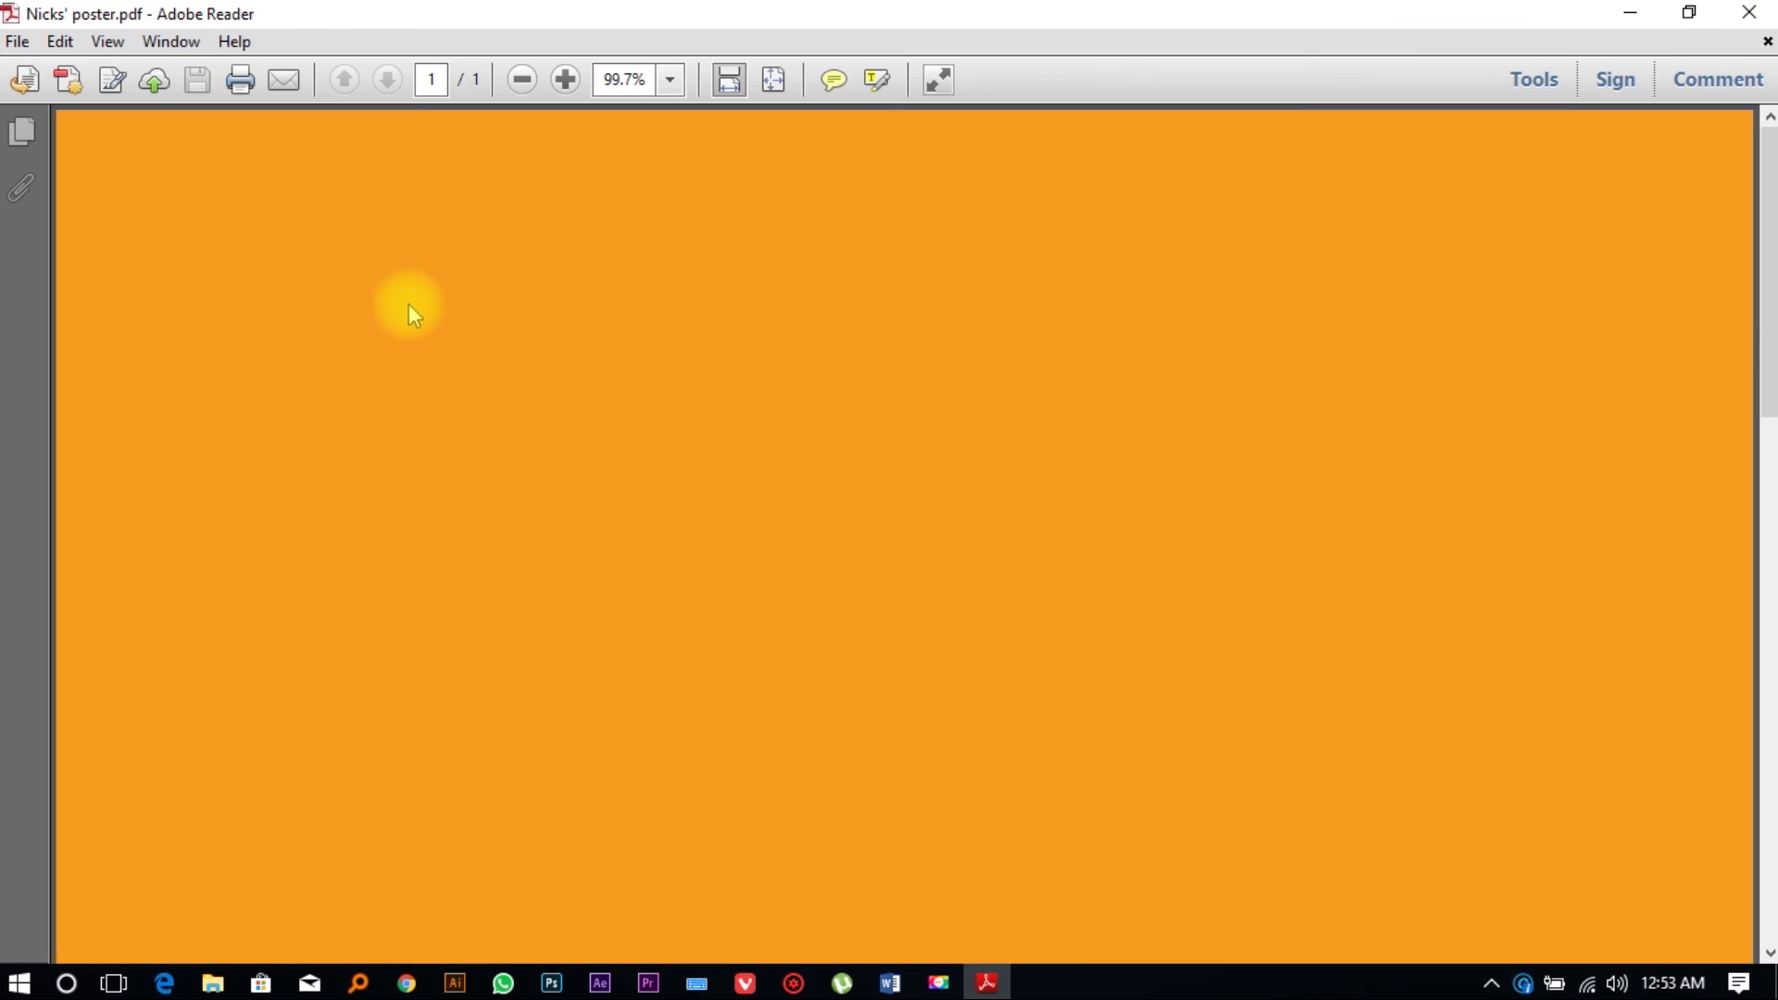
key(ctrl+0)
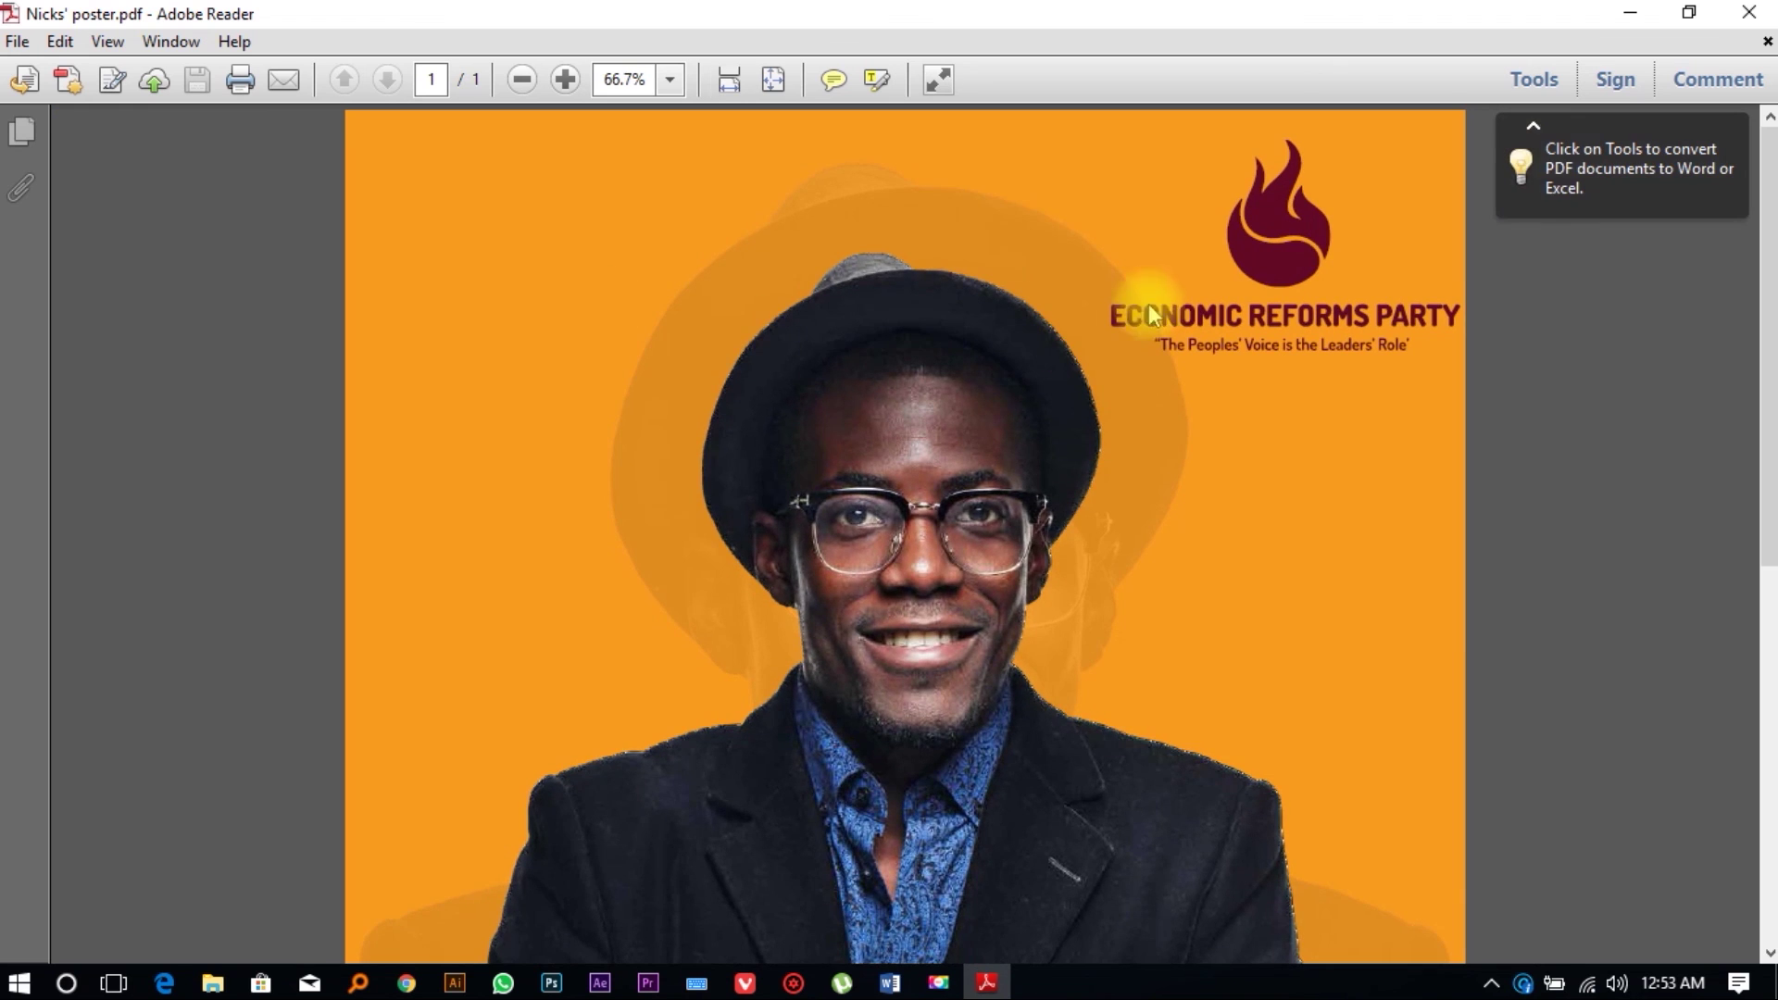
click(1629, 13)
Step: Open the exported PNG from the project folder, examine the poster image and close the viewer
click(413, 170)
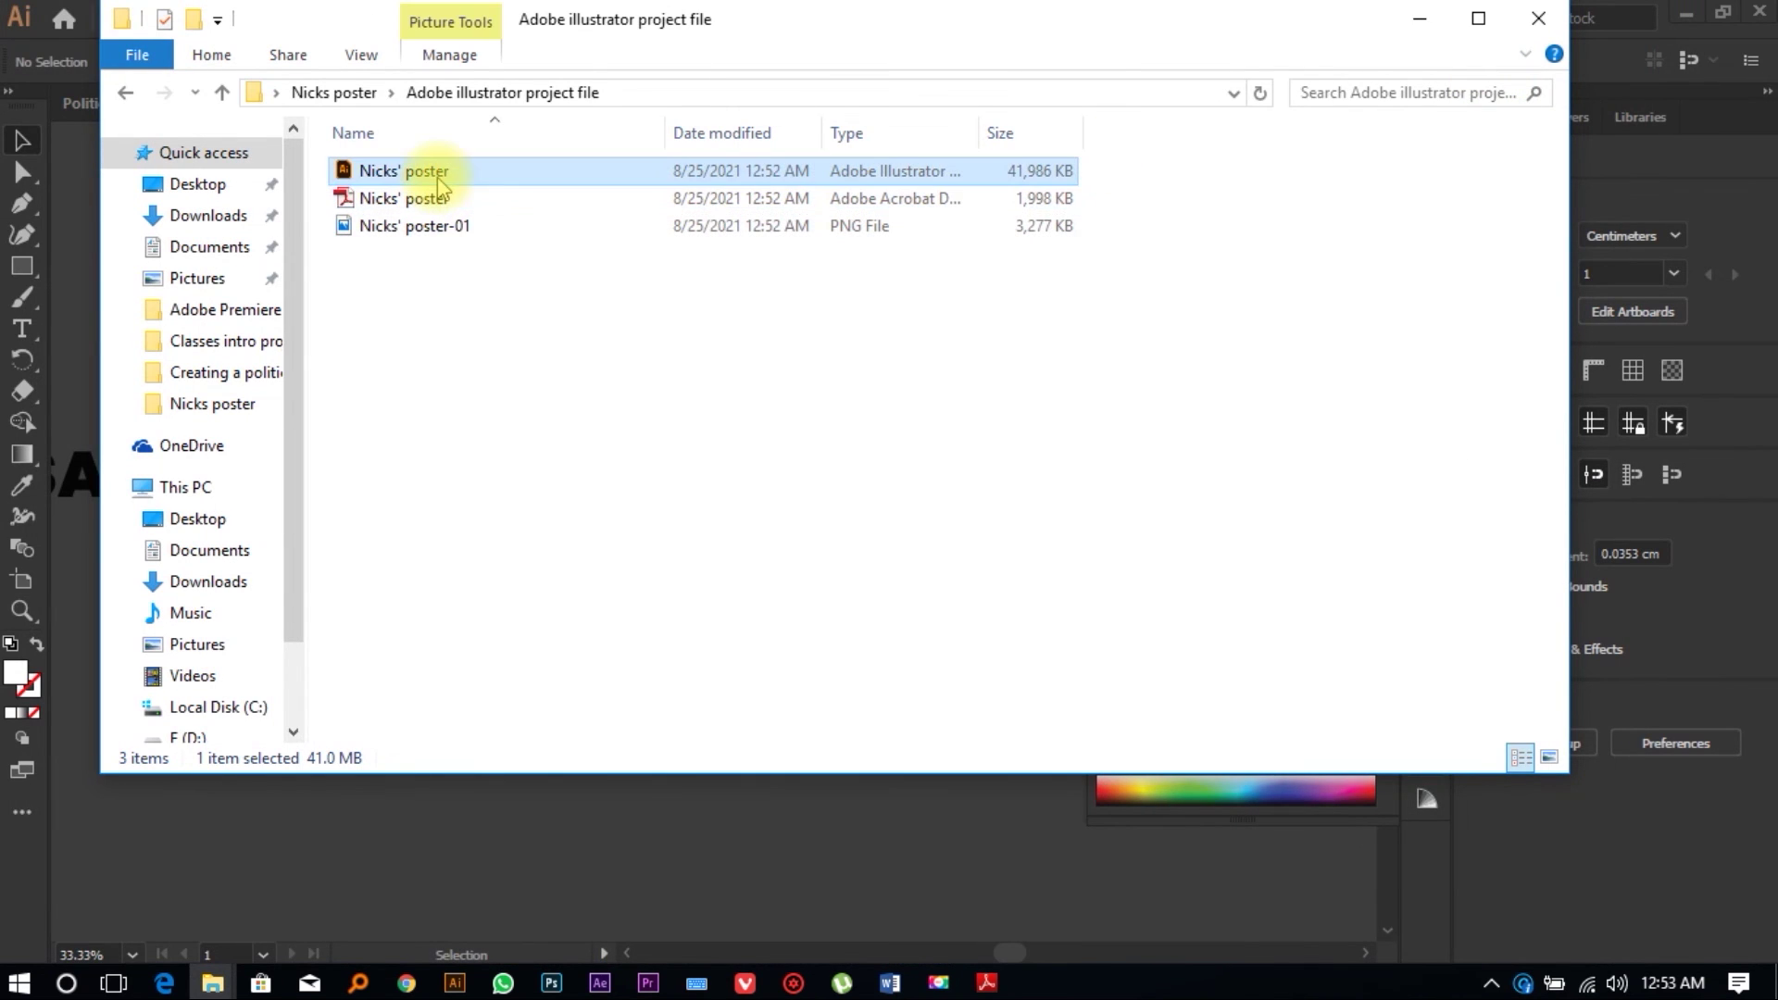
click(424, 228)
double_click(422, 228)
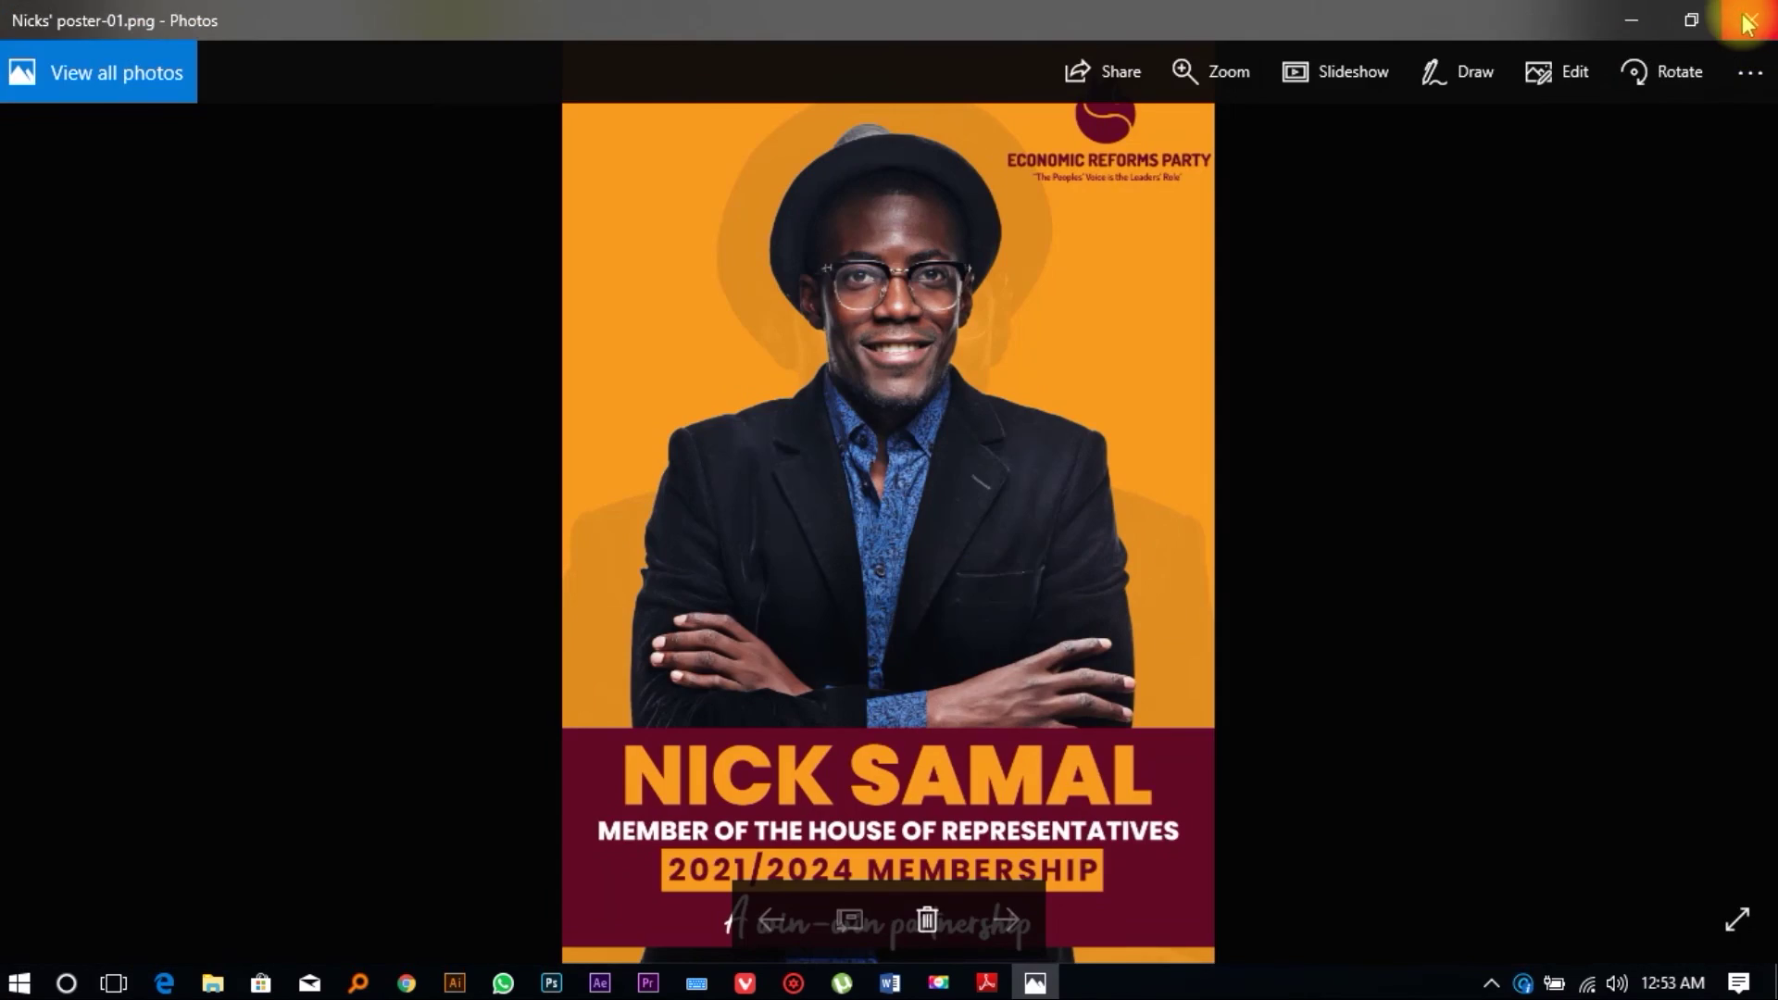
click(1751, 19)
Step: Switch back to Illustrator and select the motto text on the maroon banner
click(770, 817)
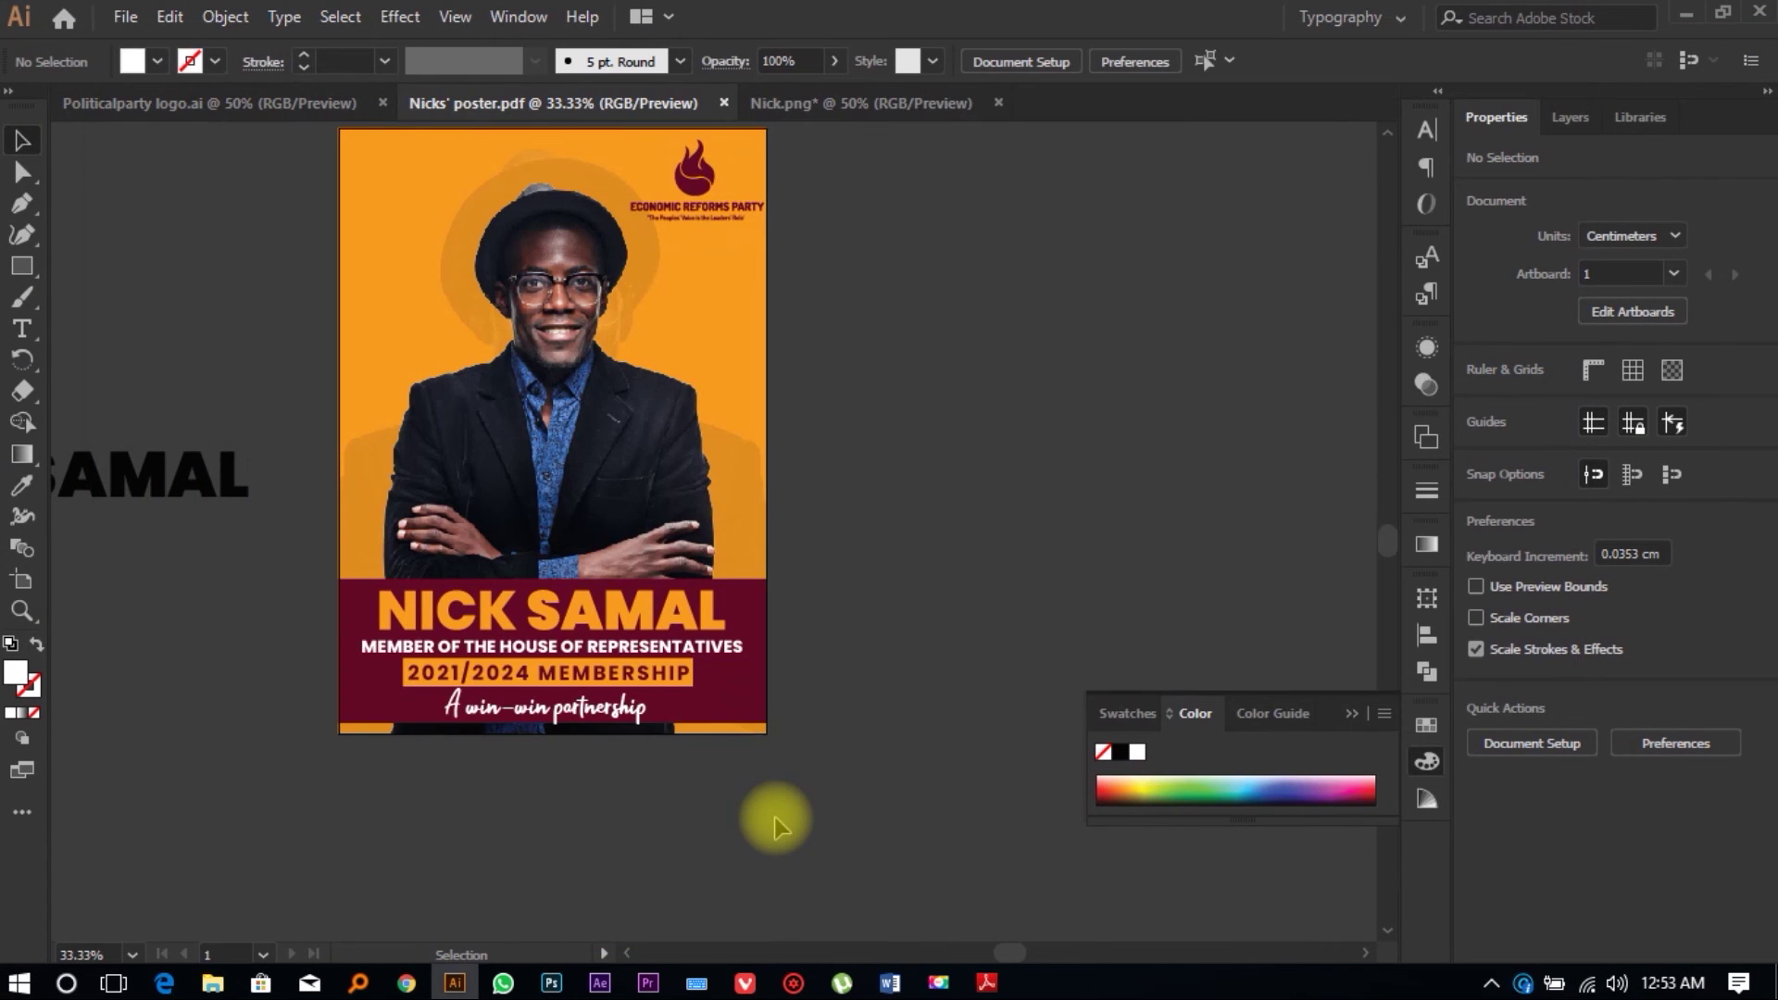
click(639, 731)
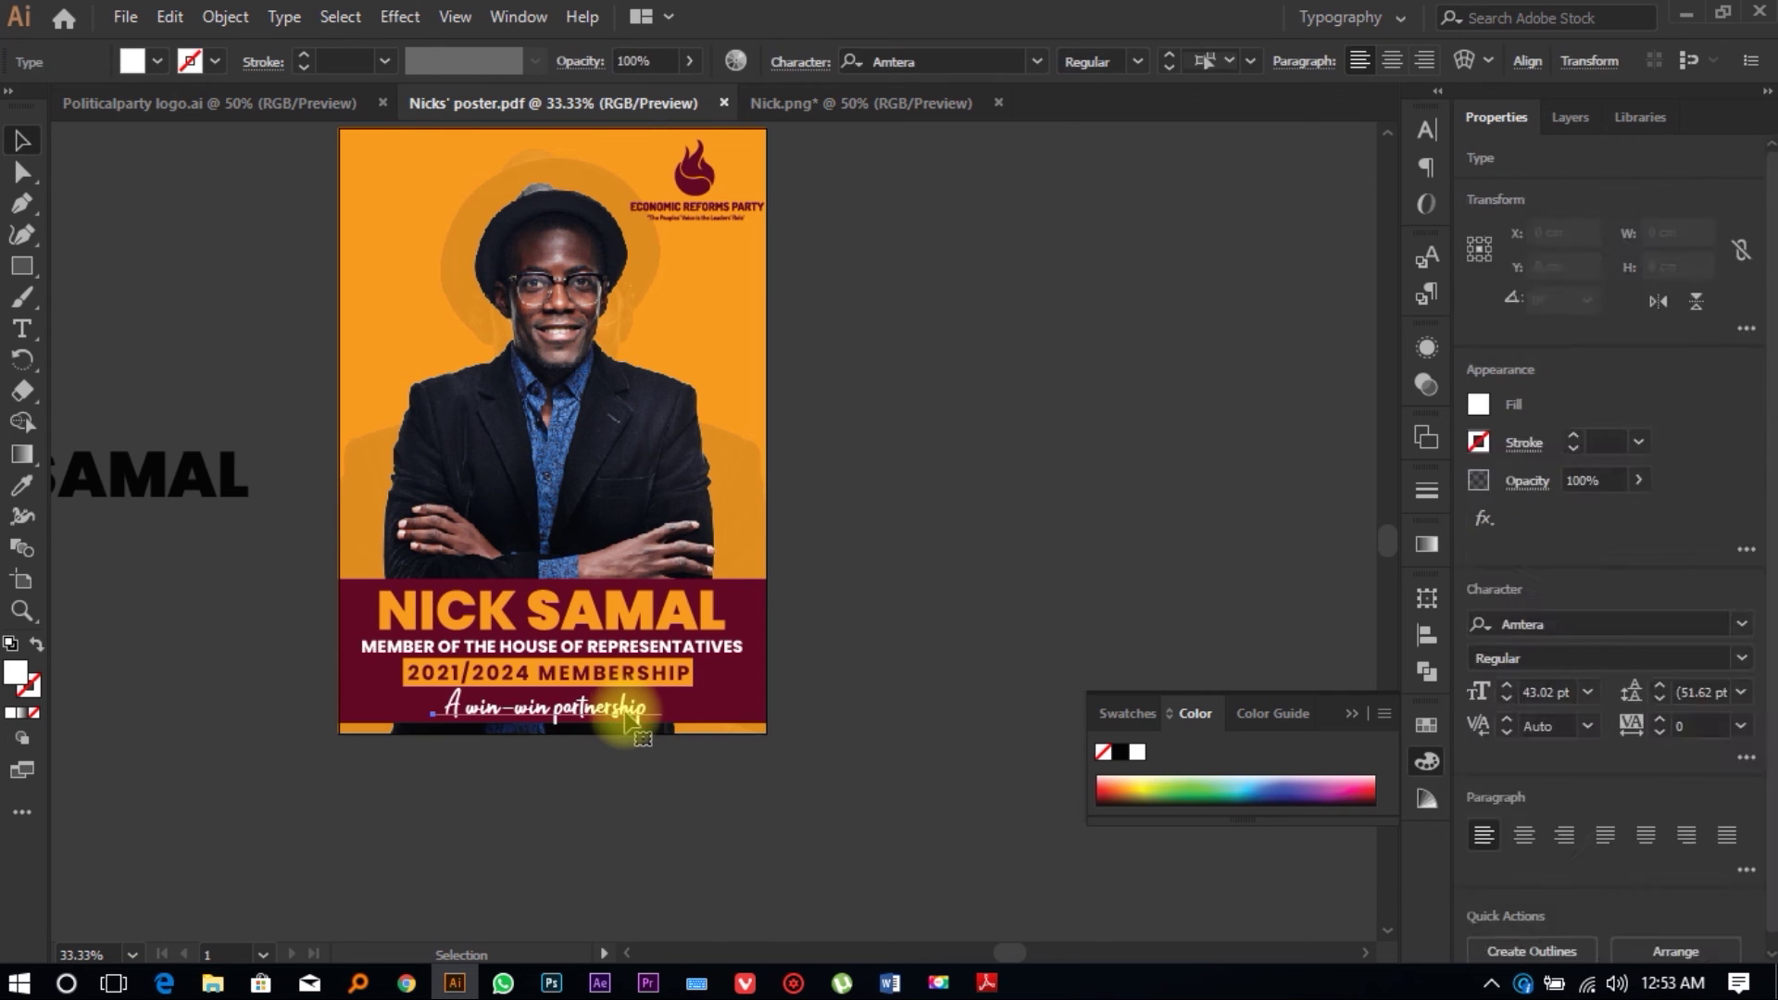